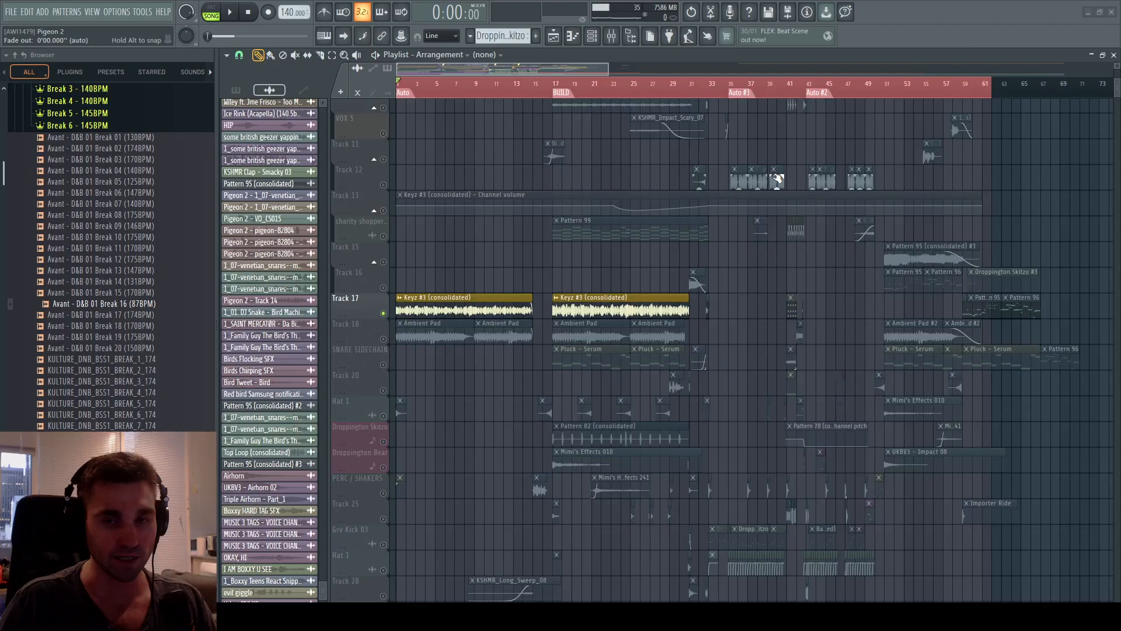
Play the start of the soloed Keyz #3 (consolidated) clip on Track 17 and stop playback.
{"action": "scroll", "coordinate": [430, 89], "scroll_direction": "up", "scroll_amount": 1}
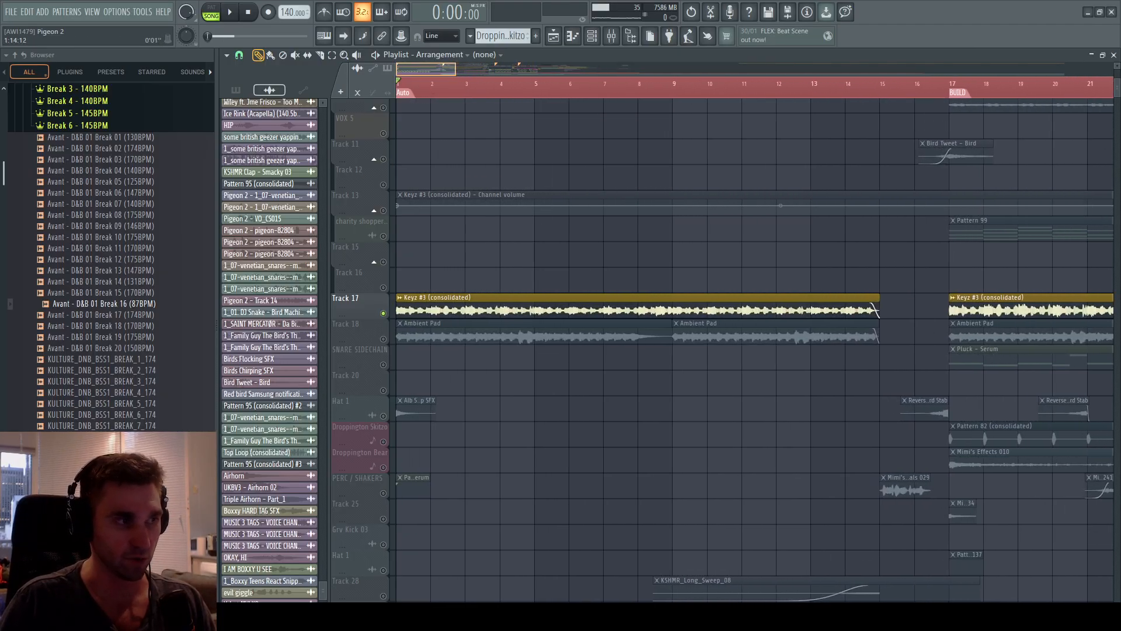
{"action": "scroll", "coordinate": [430, 85], "scroll_direction": "up", "scroll_amount": 1}
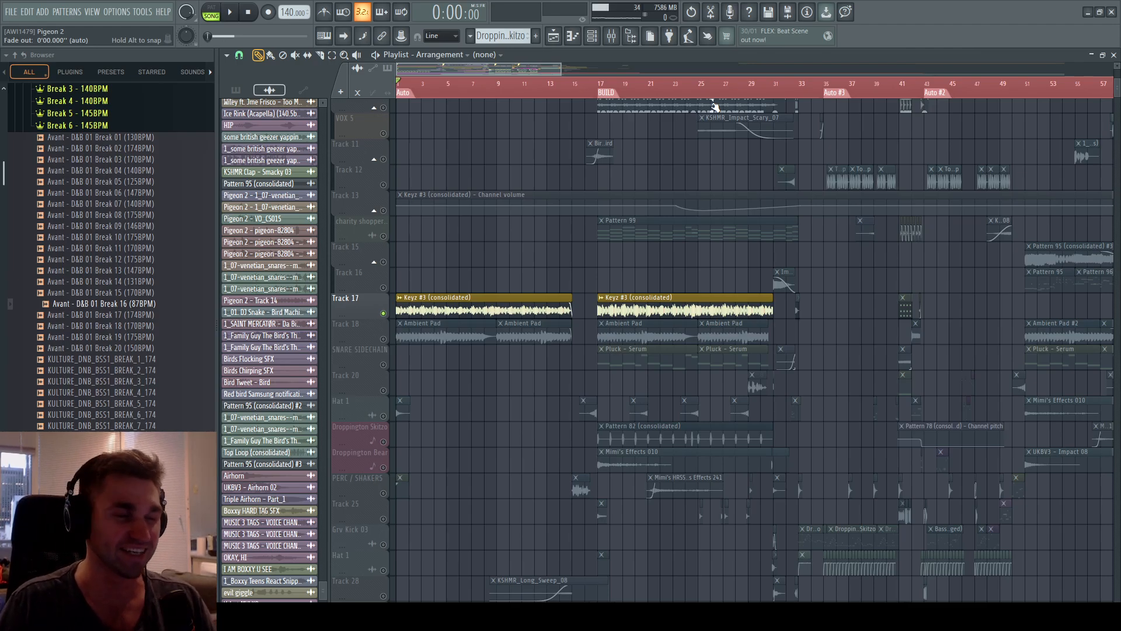
{"action": "scroll", "coordinate": [419, 238], "scroll_direction": "up", "scroll_amount": 3}
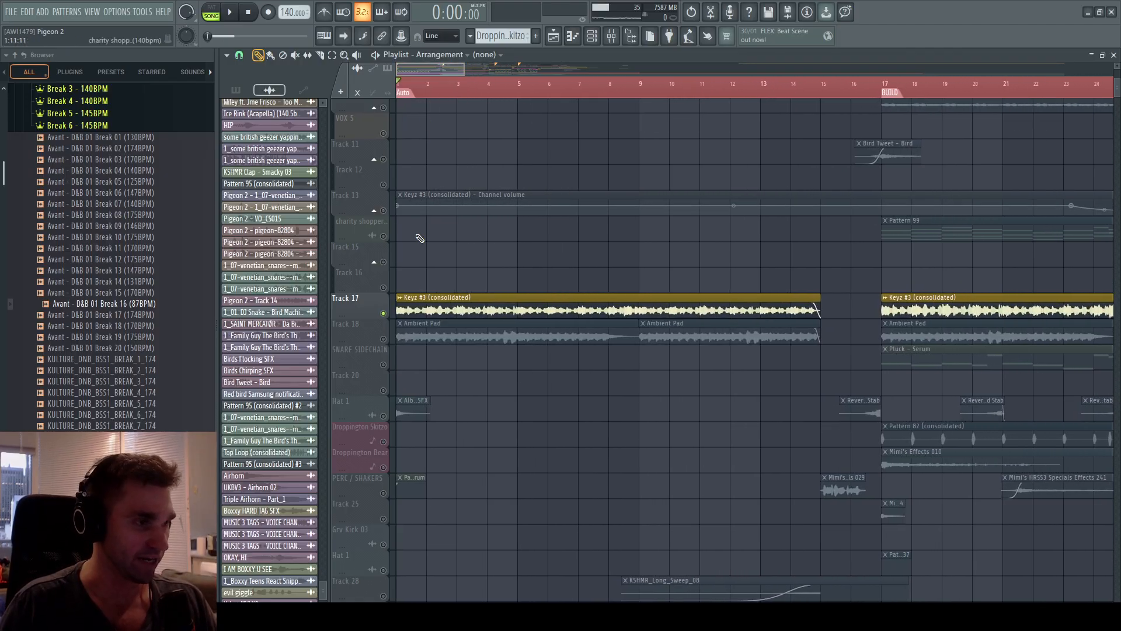
{"action": "scroll", "coordinate": [430, 280], "scroll_direction": "down", "scroll_amount": 2}
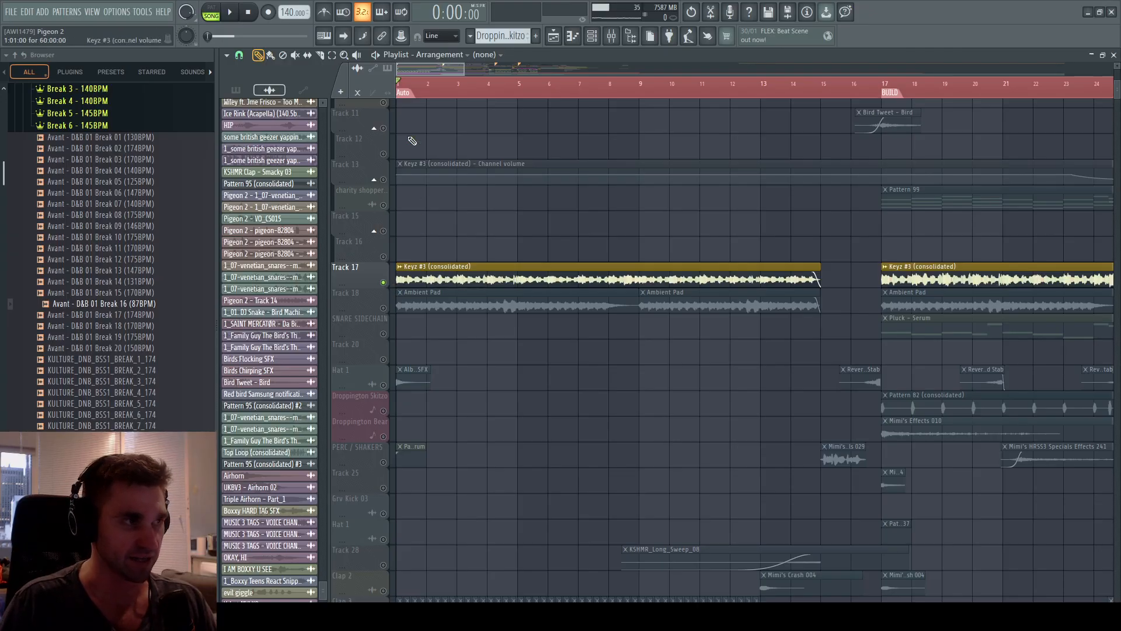
{"action": "key", "text": "space"}
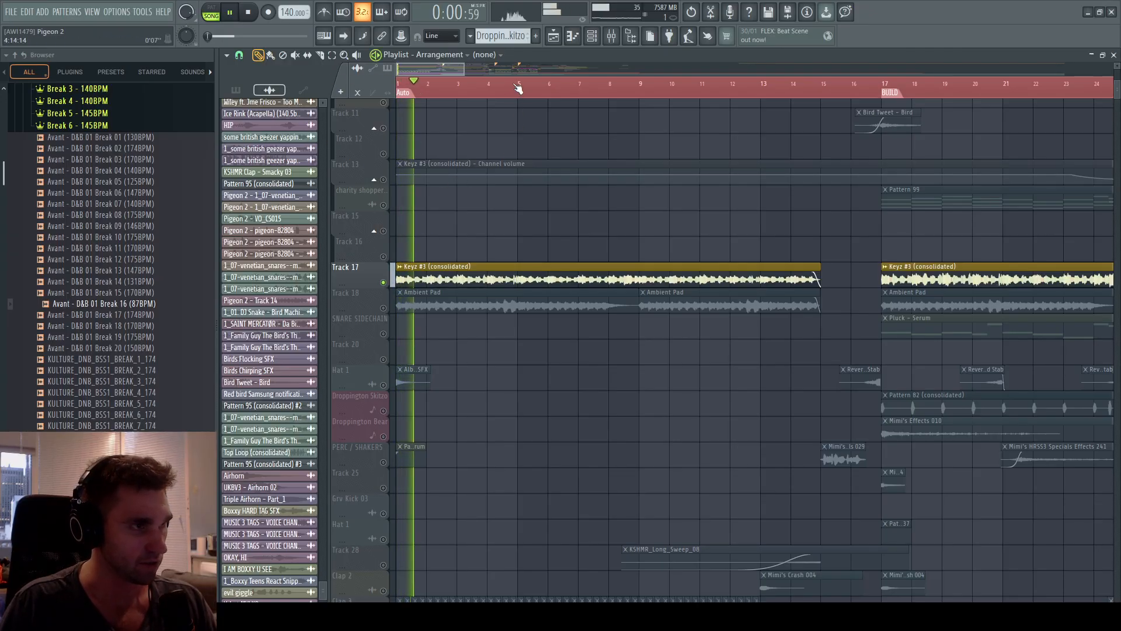
{"action": "key", "text": "space"}
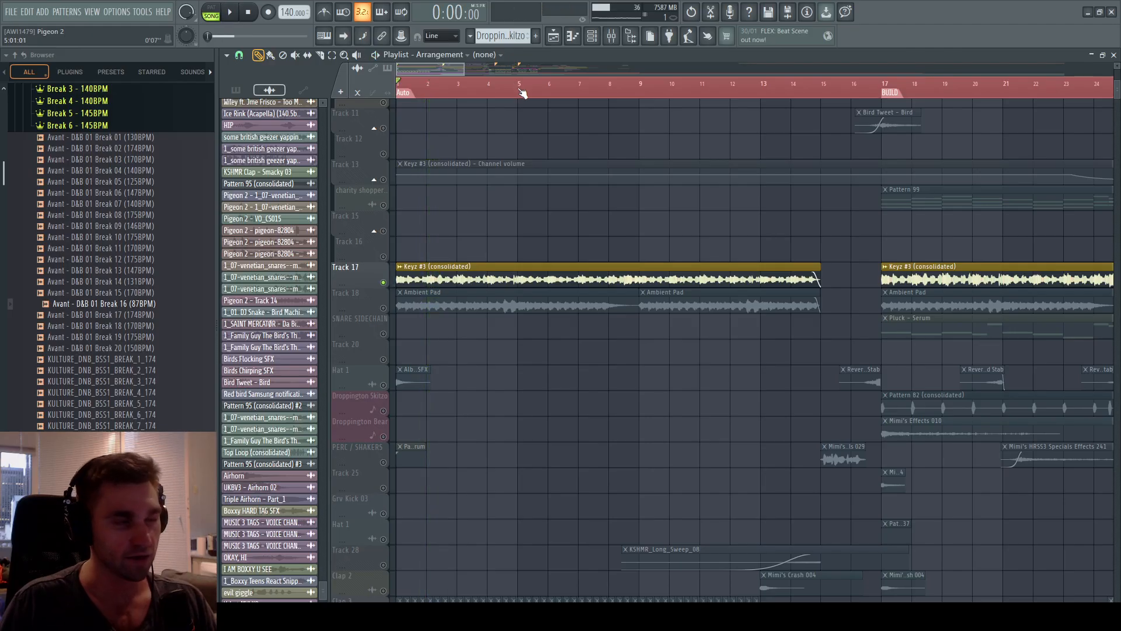
Survey the arrangement's overall layout and play the soloed Track 17 keys from bar 1.
{"action": "scroll", "coordinate": [521, 92], "scroll_direction": "down", "scroll_amount": 8}
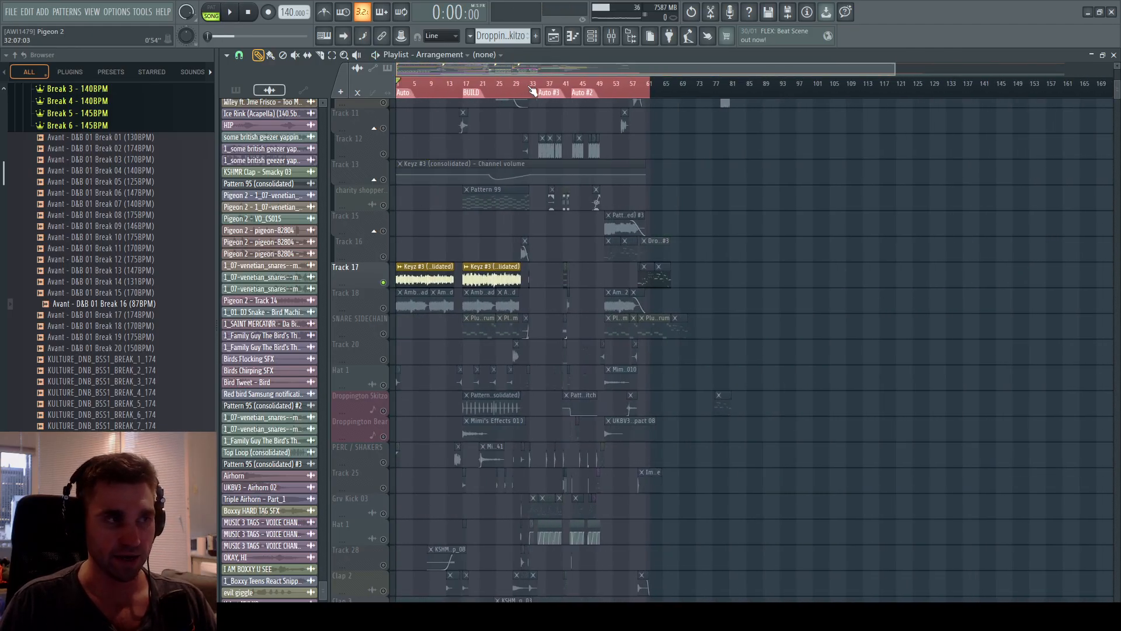
{"action": "scroll", "coordinate": [533, 90], "scroll_direction": "up", "scroll_amount": 6}
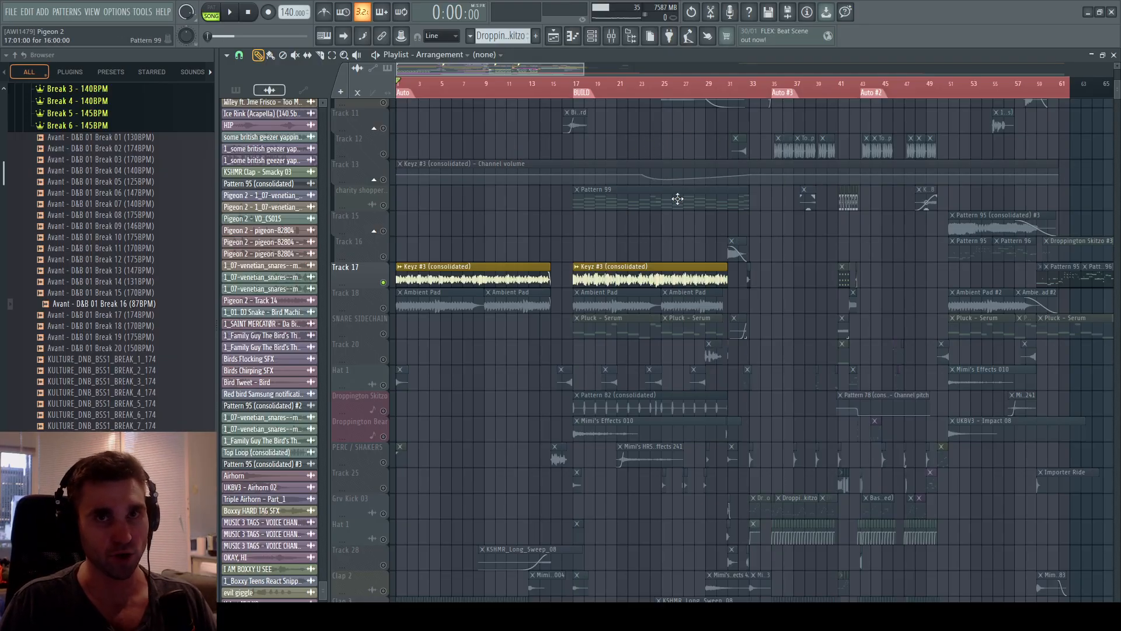
{"action": "scroll", "coordinate": [411, 96], "scroll_direction": "up", "scroll_amount": 4}
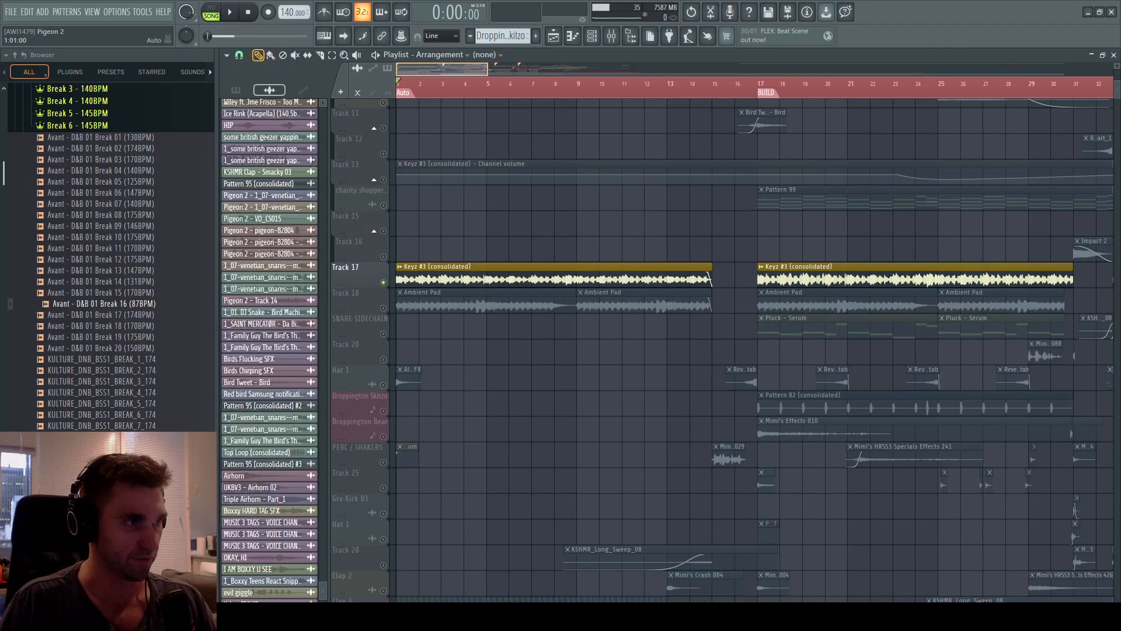
{"action": "key", "text": "space"}
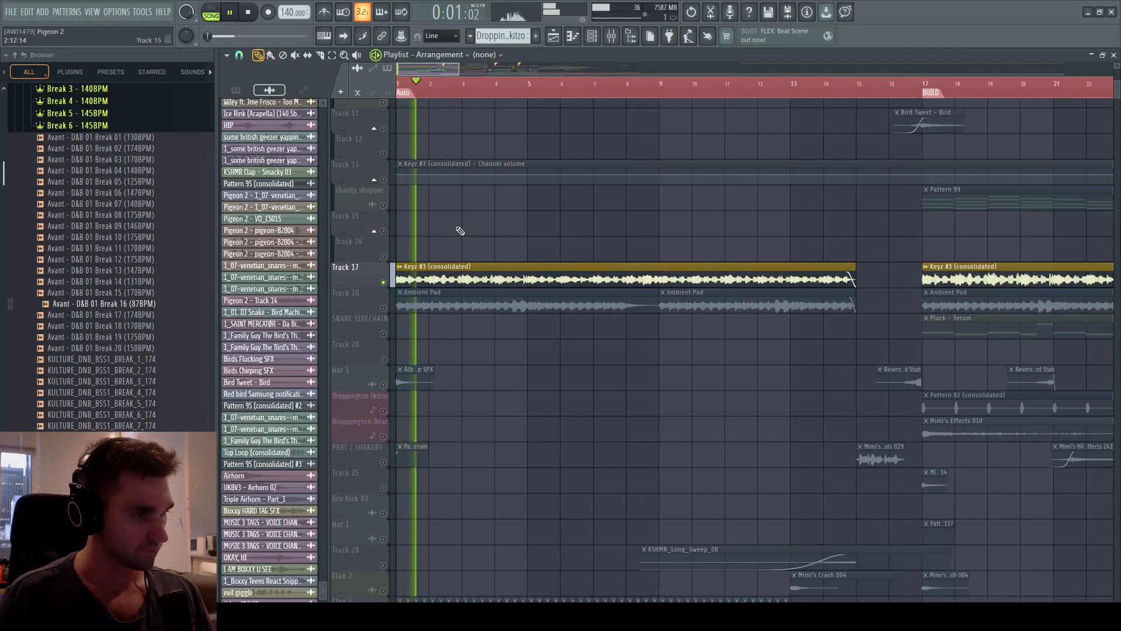
{"action": "scroll", "coordinate": [467, 230], "scroll_direction": "down", "scroll_amount": 3}
{"action": "left_click_drag", "start_coordinate": [520, 271], "coordinate": [658, 468]}
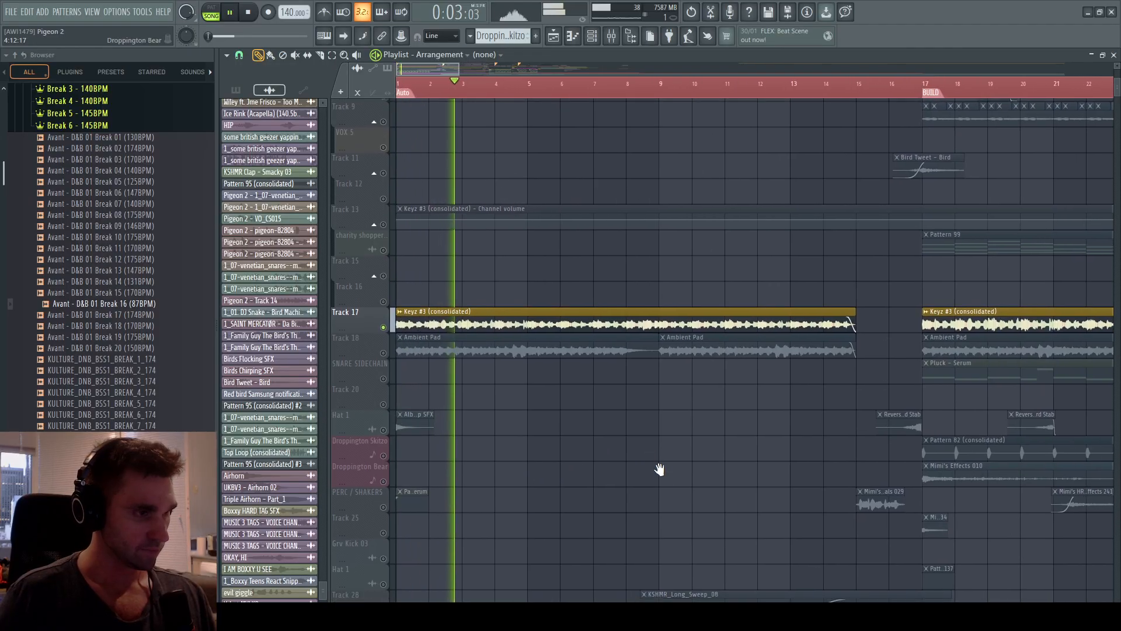
Find the Keyz #3 pattern among the project's patterns, stop playback, and place it at bar 1 on Track 16.
{"action": "left_click", "coordinate": [236, 91]}
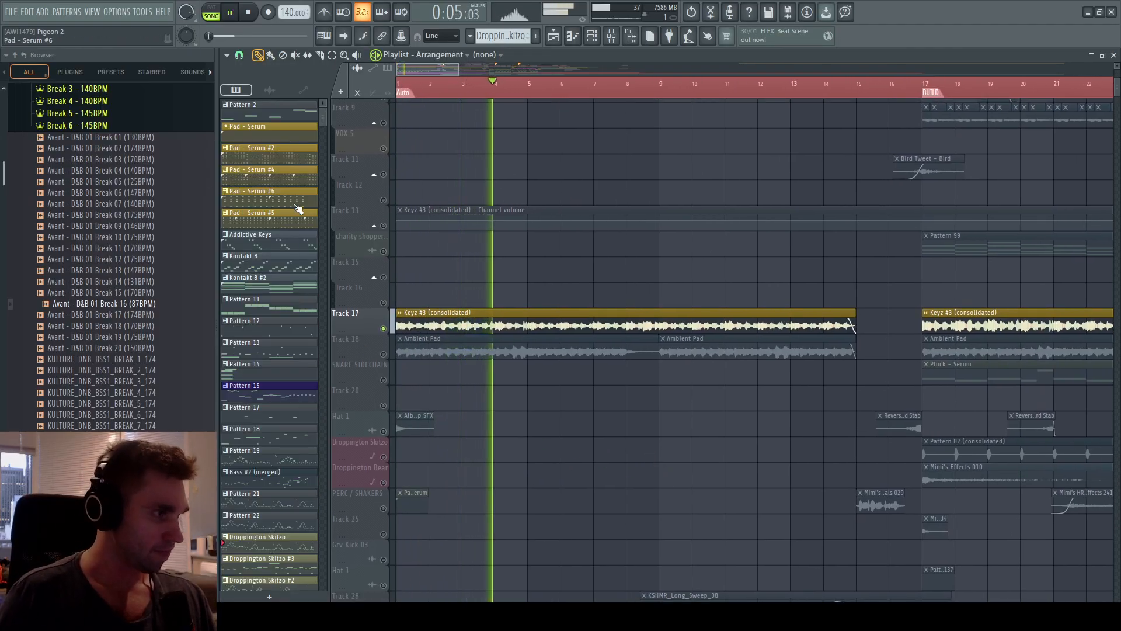
{"action": "scroll", "coordinate": [281, 339], "scroll_direction": "down", "scroll_amount": 7}
{"action": "scroll", "coordinate": [281, 338], "scroll_direction": "up", "scroll_amount": 1}
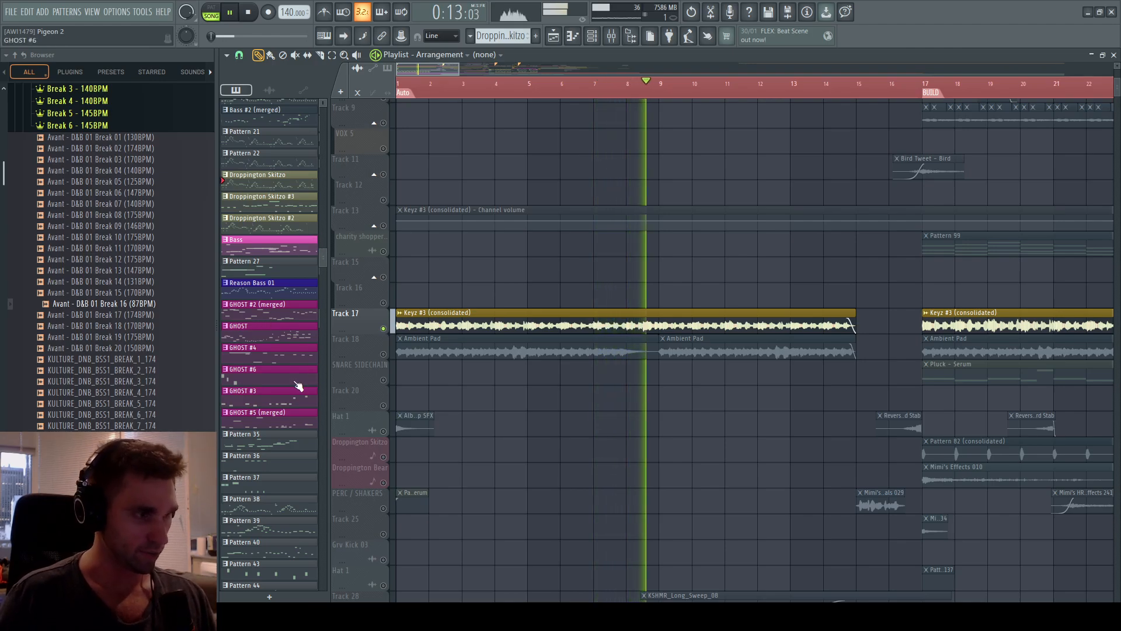
{"action": "scroll", "coordinate": [279, 330], "scroll_direction": "down", "scroll_amount": 2}
{"action": "key", "text": "space"}
{"action": "scroll", "coordinate": [309, 352], "scroll_direction": "down", "scroll_amount": 2}
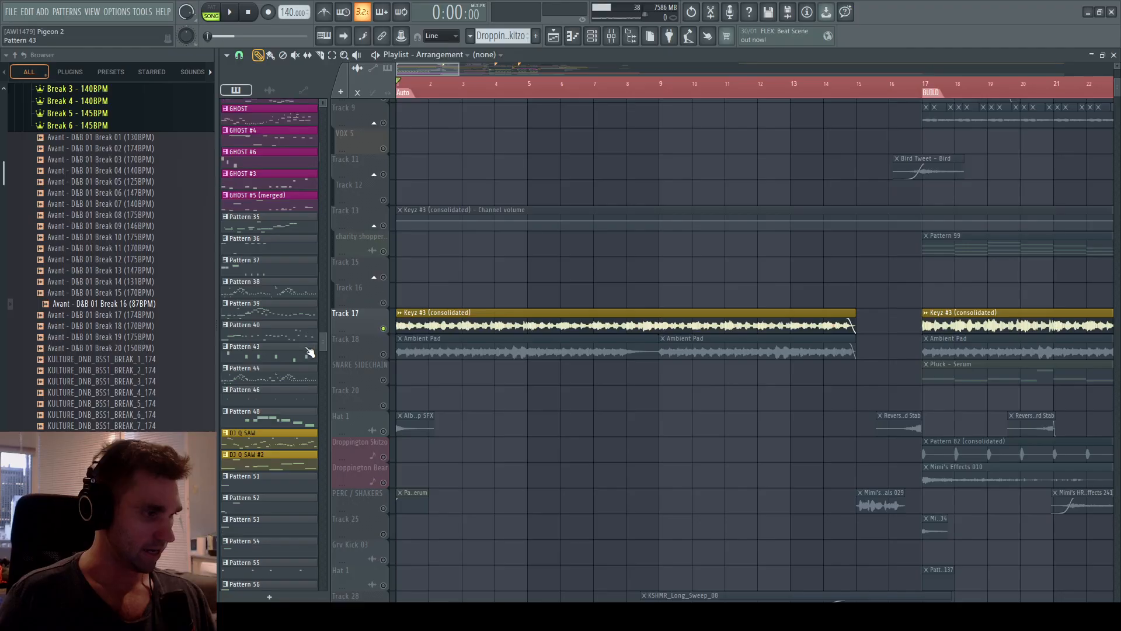
{"action": "scroll", "coordinate": [274, 387], "scroll_direction": "down", "scroll_amount": 5}
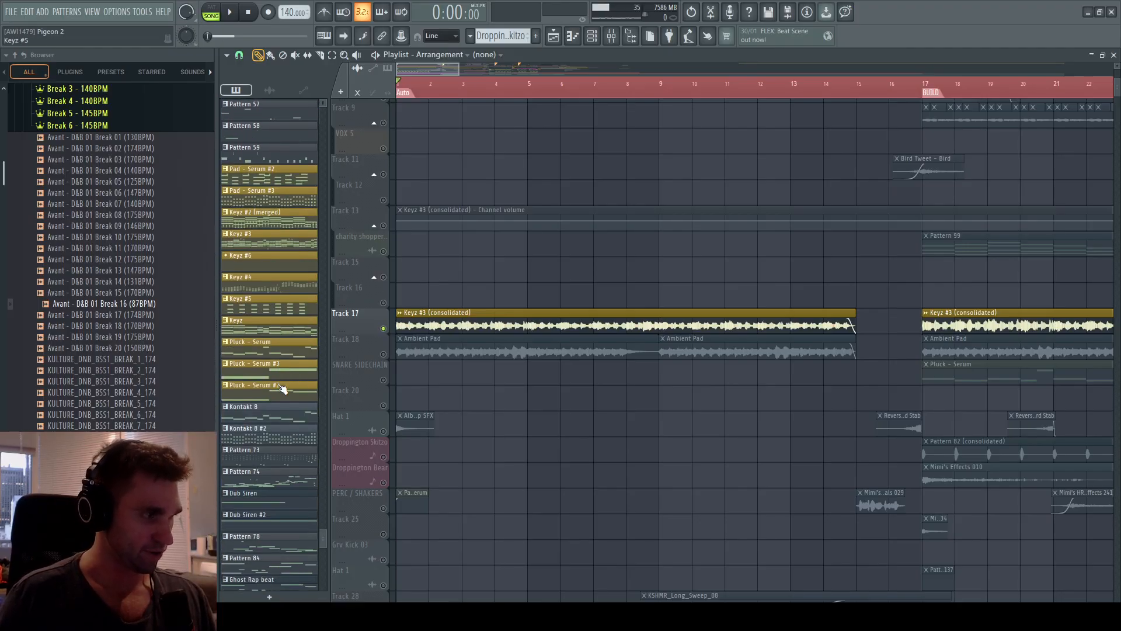
{"action": "scroll", "coordinate": [282, 388], "scroll_direction": "down", "scroll_amount": 5}
{"action": "left_click_drag", "start_coordinate": [273, 244], "coordinate": [411, 299]}
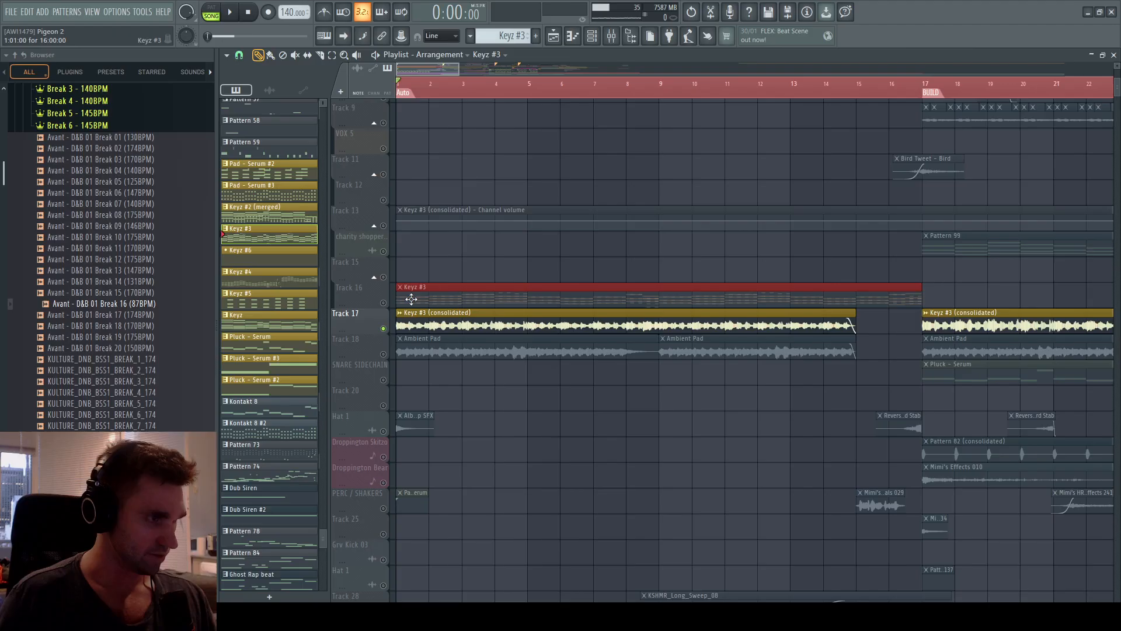
Open the Keyz #3 pattern in the piano roll and play its Pad - Serum #3 chords.
{"action": "double_click", "coordinate": [421, 290]}
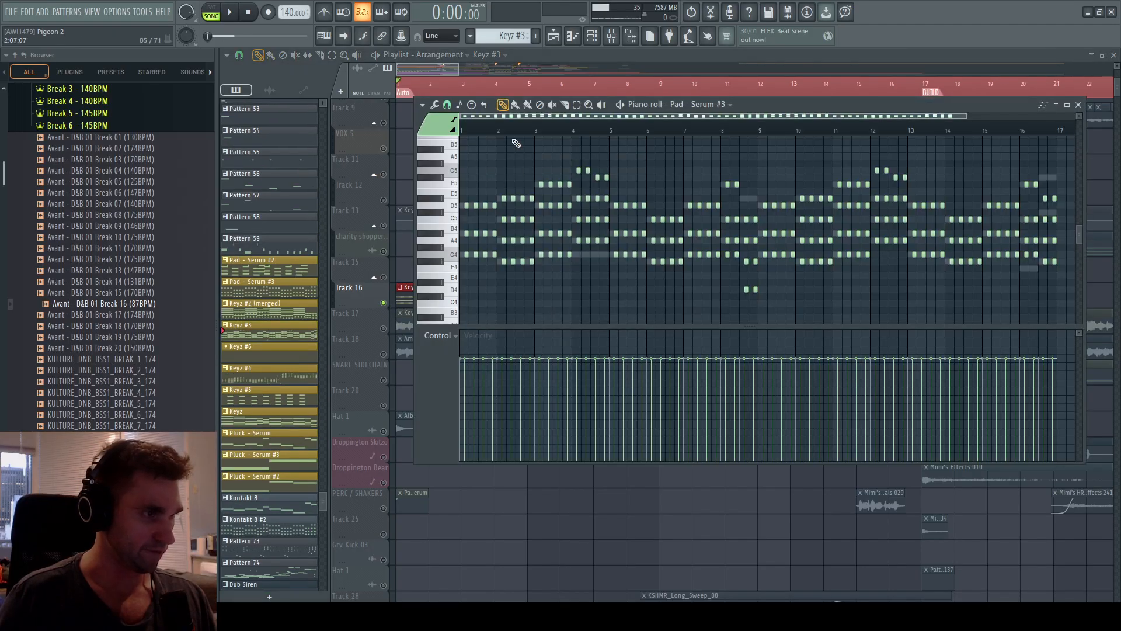
{"action": "scroll", "coordinate": [524, 274], "scroll_direction": "up", "scroll_amount": 4}
{"action": "scroll", "coordinate": [524, 274], "scroll_direction": "up", "scroll_amount": 1}
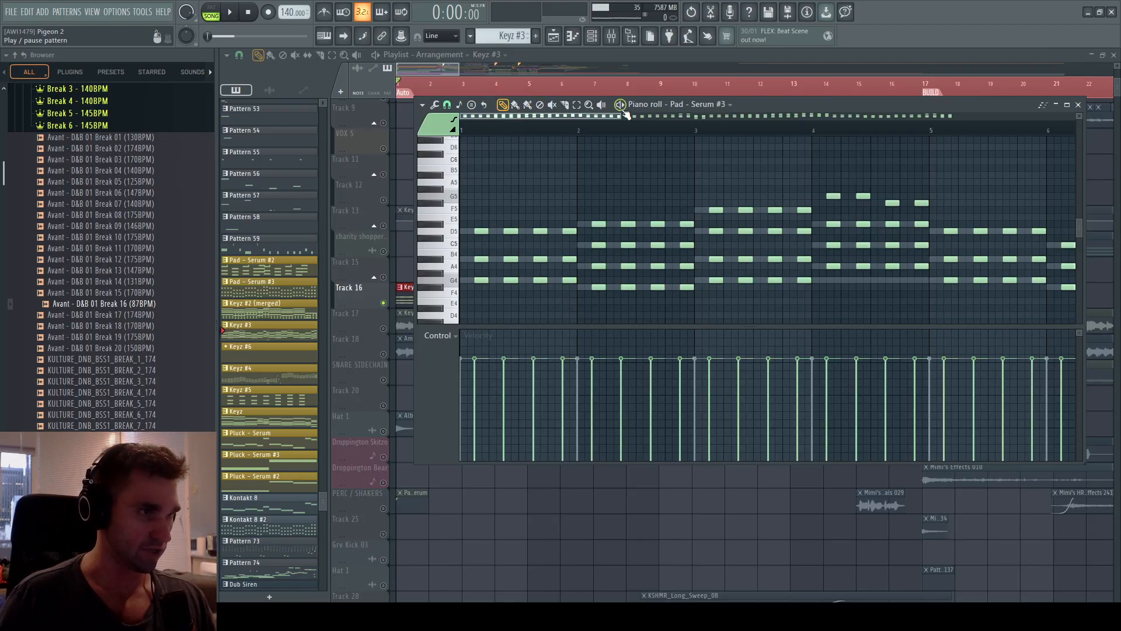
{"action": "key", "text": "space"}
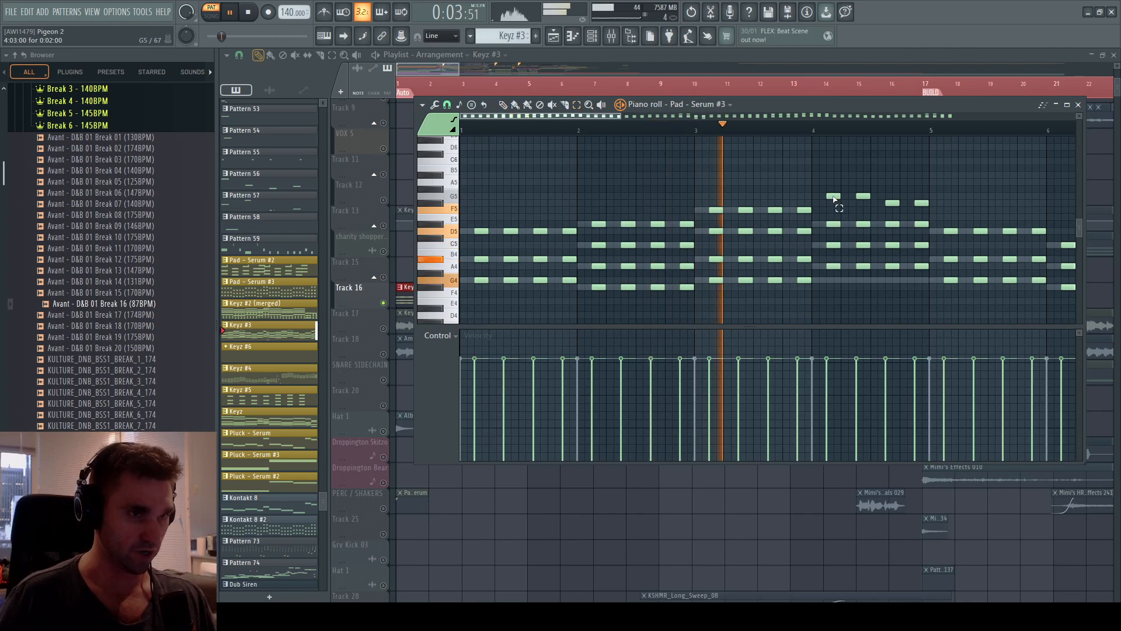
Audition the four highest notes of bar 4 an octave lower, stop playback, and return them to their octave.
{"action": "left_click_drag", "start_coordinate": [834, 198], "coordinate": [969, 208]}
{"action": "key", "text": "ctrl+Down"}
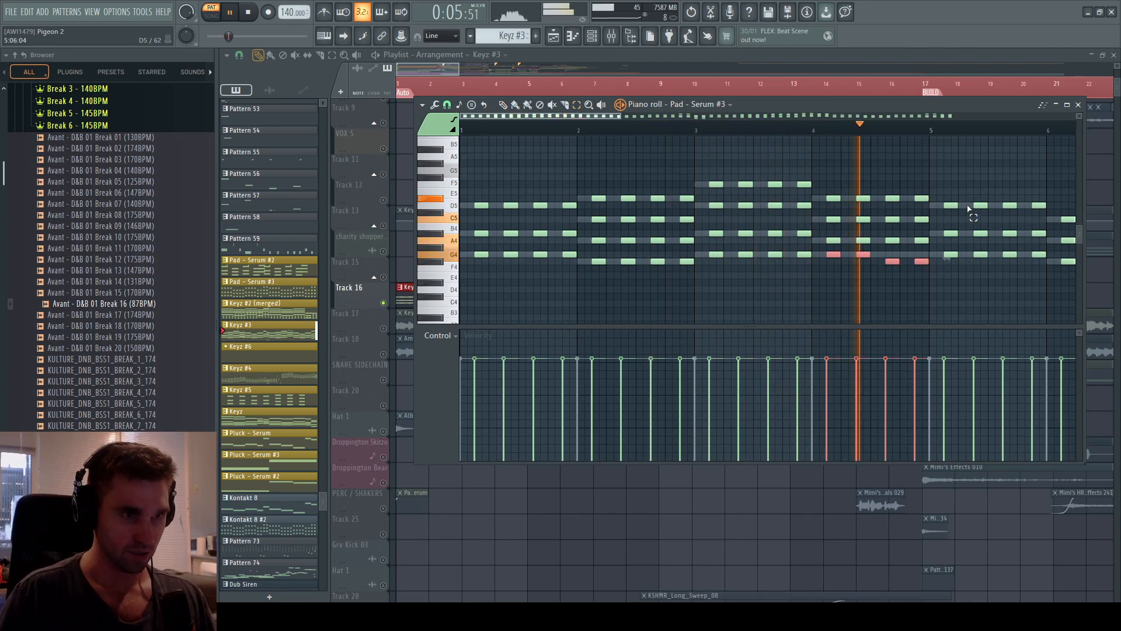
{"action": "key", "text": "space"}
{"action": "key", "text": "ctrl+Up"}
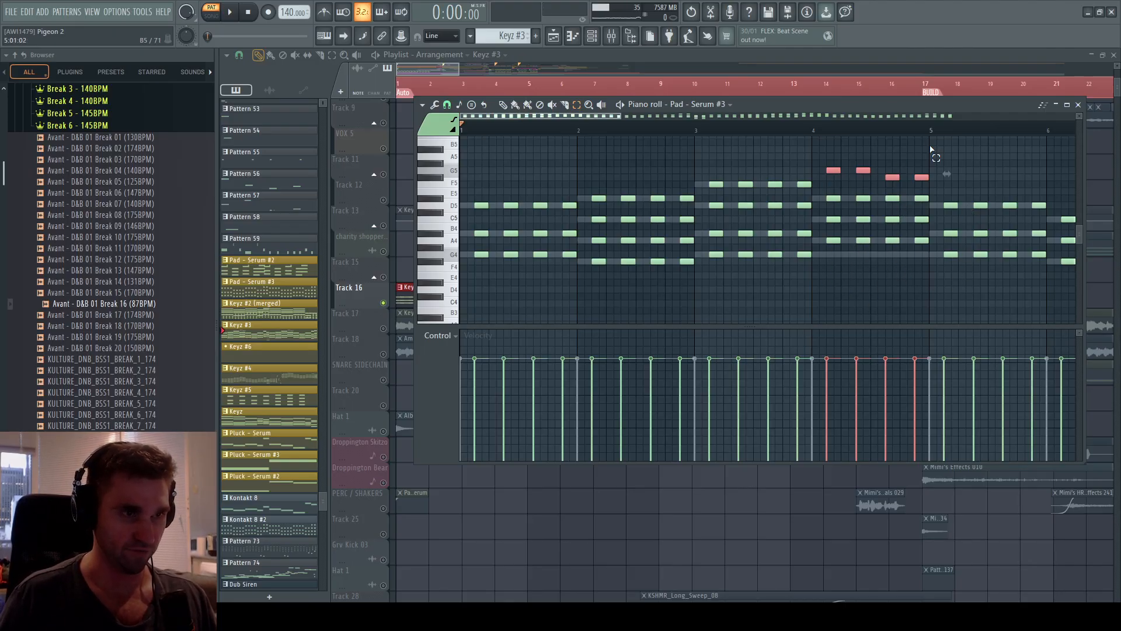
{"action": "scroll", "coordinate": [932, 150], "scroll_direction": "up", "scroll_amount": 1}
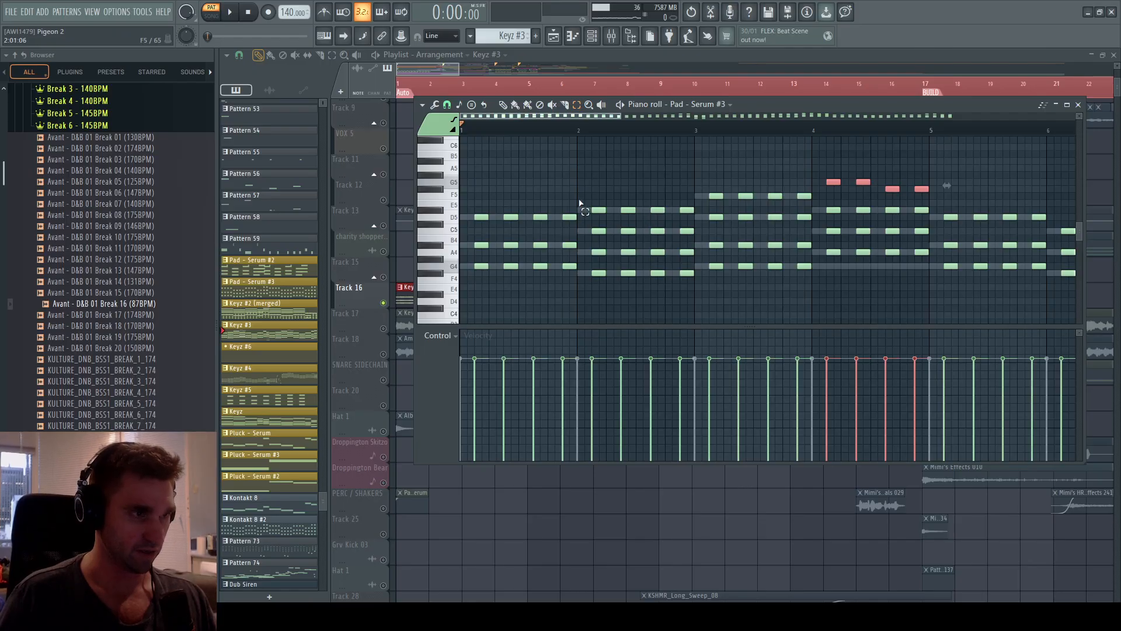
Select the chord notes in bars 2 and 4, and shift bar 4's first two top notes down an octave and back.
{"action": "left_click_drag", "start_coordinate": [580, 202], "coordinate": [695, 299]}
{"action": "left_click_drag", "start_coordinate": [827, 166], "coordinate": [926, 267]}
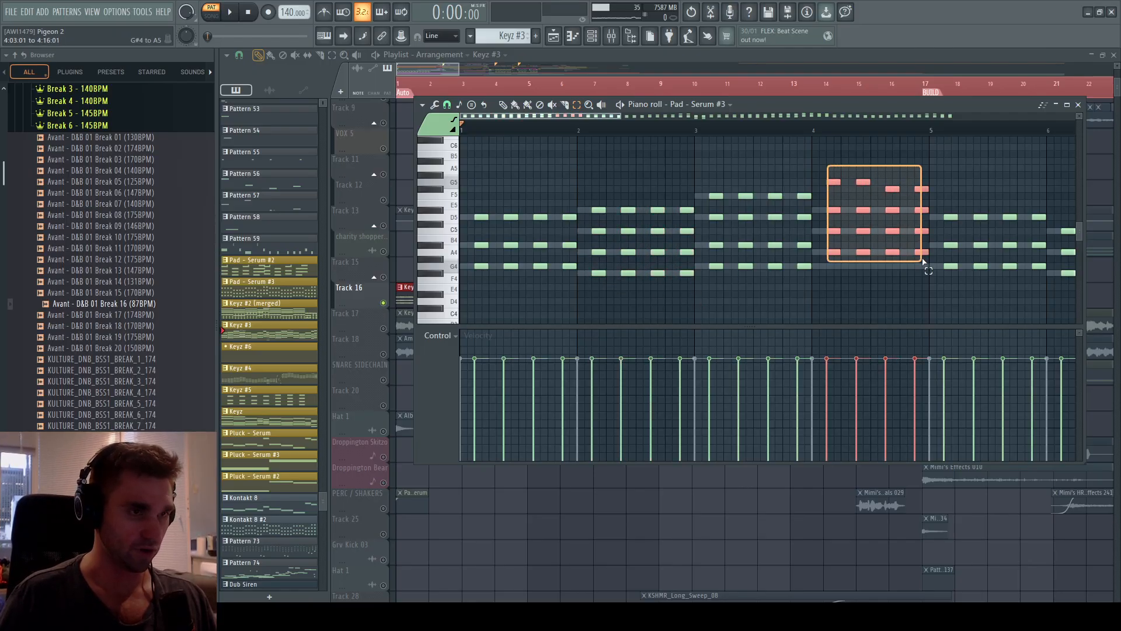
{"action": "left_click_drag", "start_coordinate": [827, 167], "coordinate": [871, 292]}
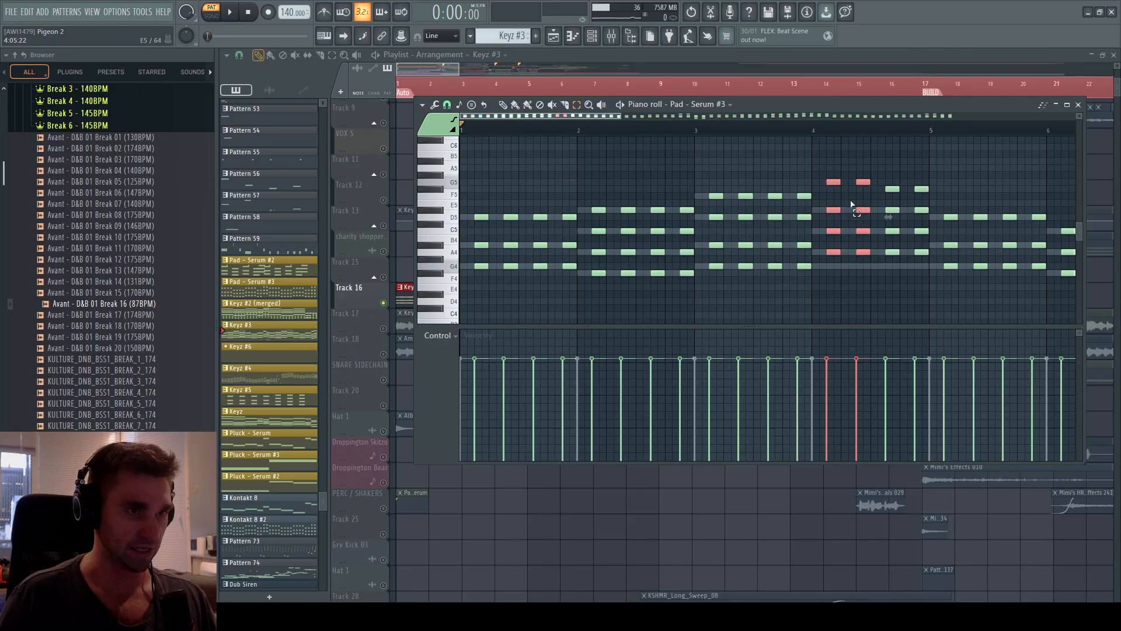
{"action": "left_click_drag", "start_coordinate": [869, 179], "coordinate": [813, 197]}
{"action": "key", "text": "shift+Down"}
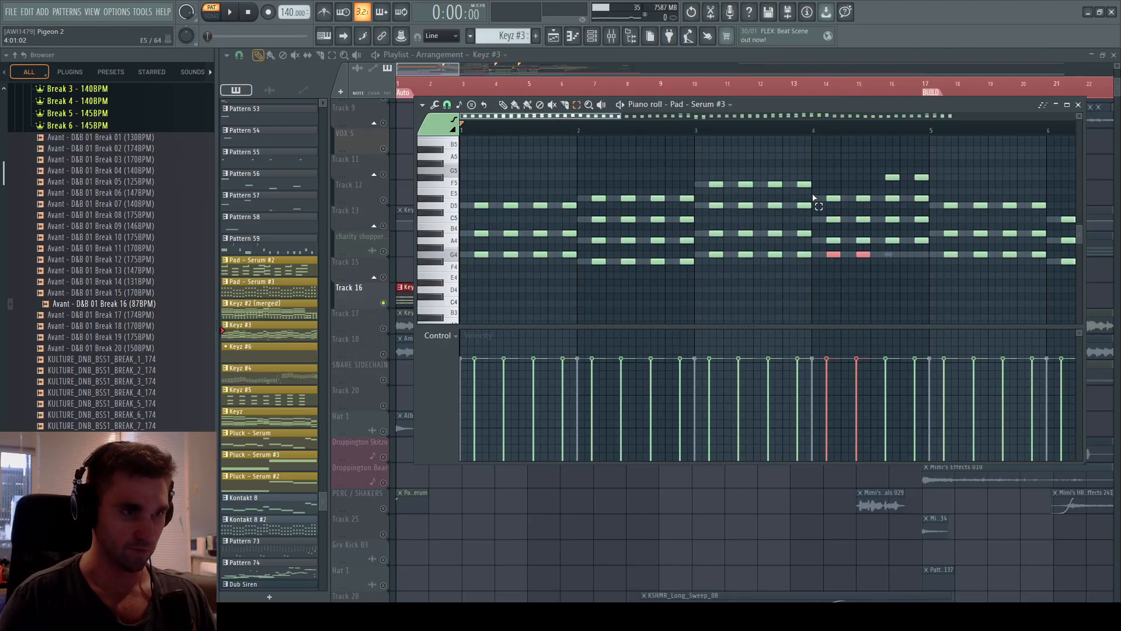
{"action": "key", "text": "shift+Up"}
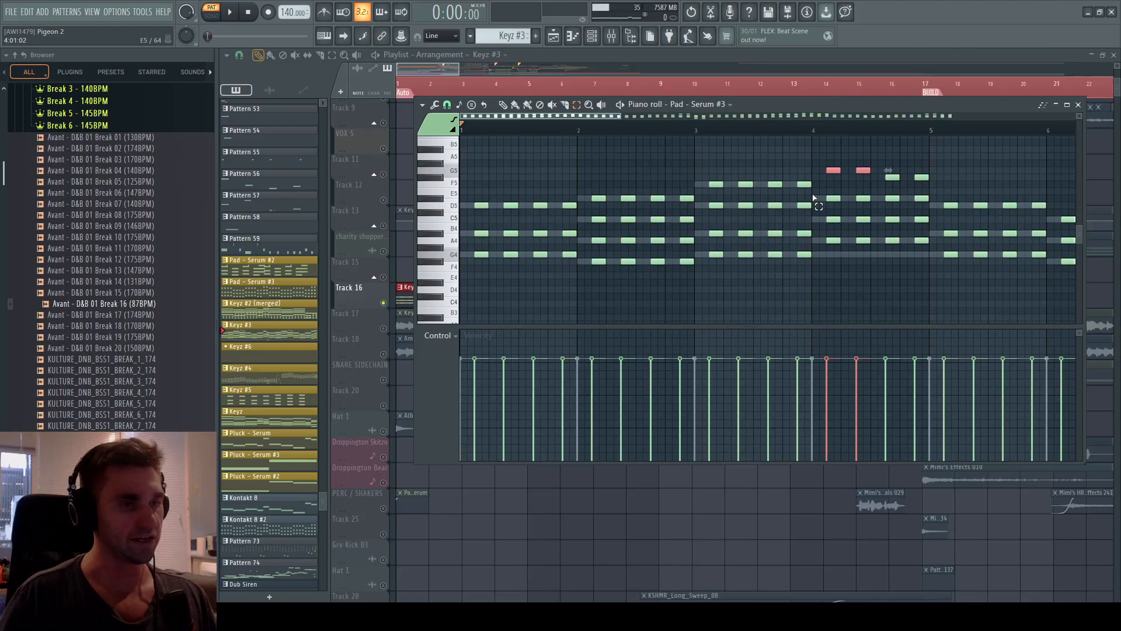
Close the piano roll, reactivate Track 17, and delete the Keyz #3 pattern clip from Track 16.
{"action": "scroll", "coordinate": [608, 235], "scroll_direction": "up", "scroll_amount": 5}
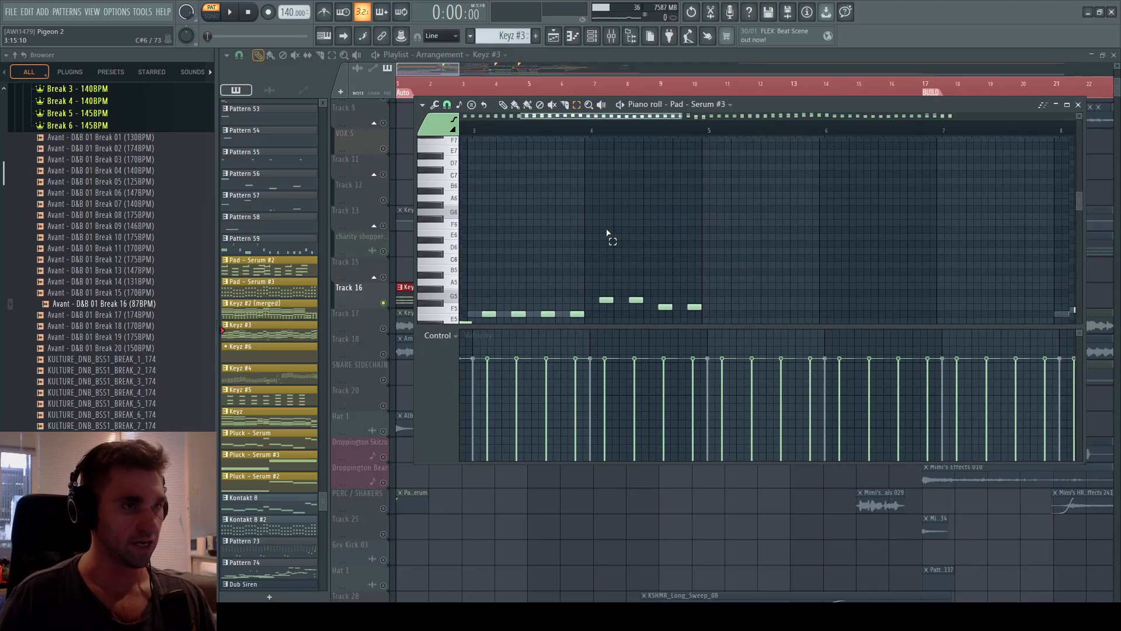
{"action": "left_click", "coordinate": [661, 56]}
{"action": "left_click", "coordinate": [380, 318]}
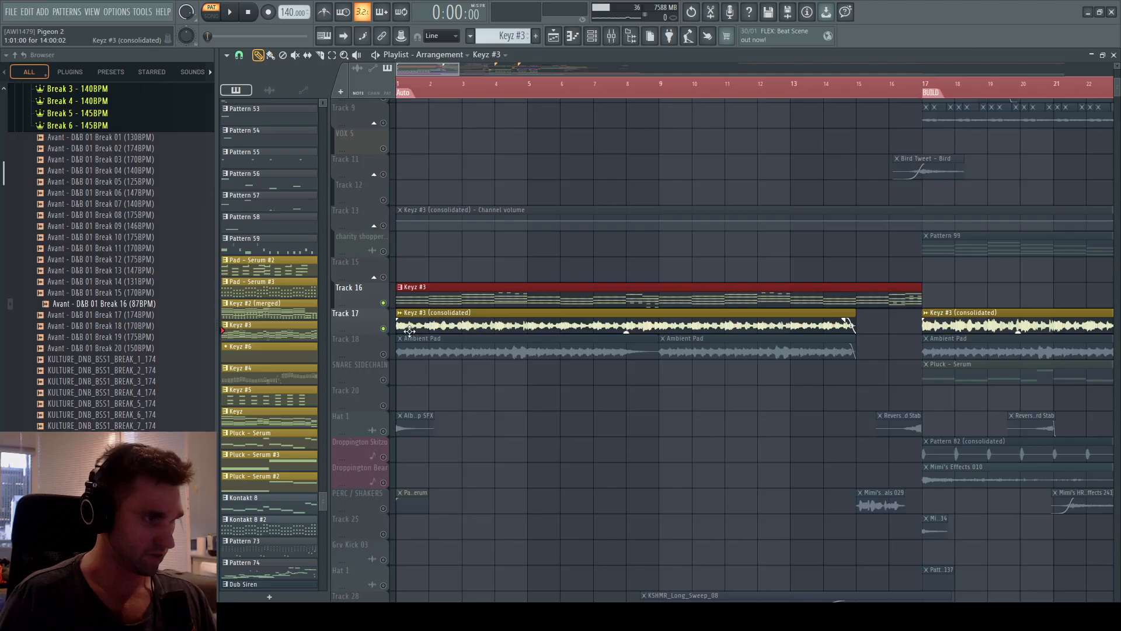
{"action": "right_click", "coordinate": [444, 288]}
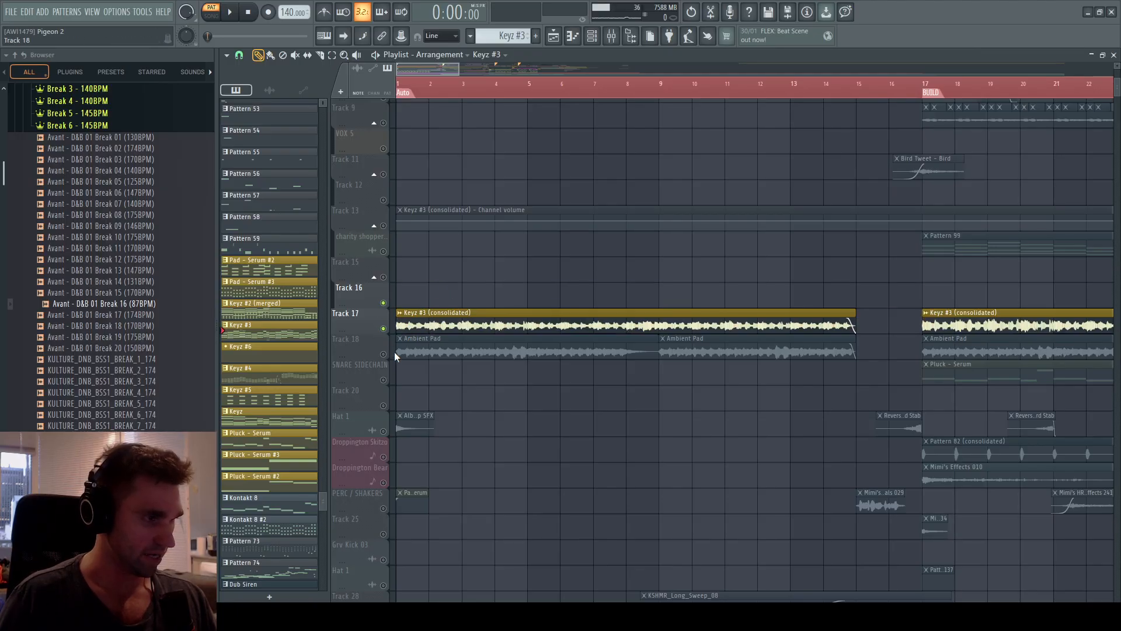
Solo the Ambient Pad on Track 18 and play it in song mode, adding Track 17's keys to hear both.
{"action": "left_click", "coordinate": [388, 354]}
{"action": "key", "text": "space"}
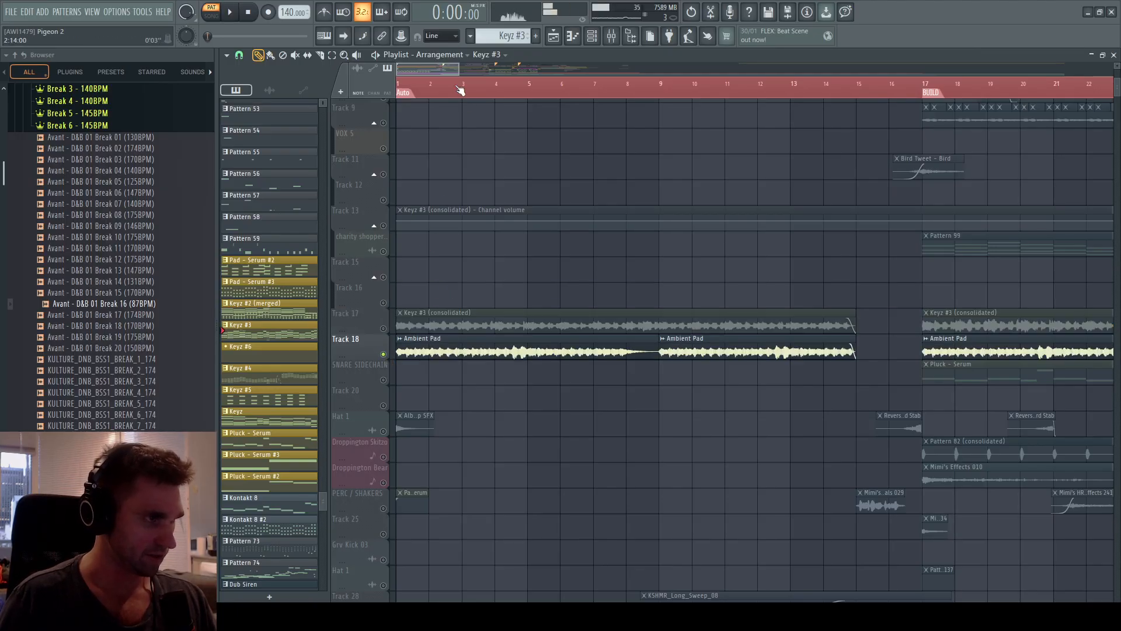
{"action": "key", "text": "l"}
{"action": "scroll", "coordinate": [424, 319], "scroll_direction": "down", "scroll_amount": 2}
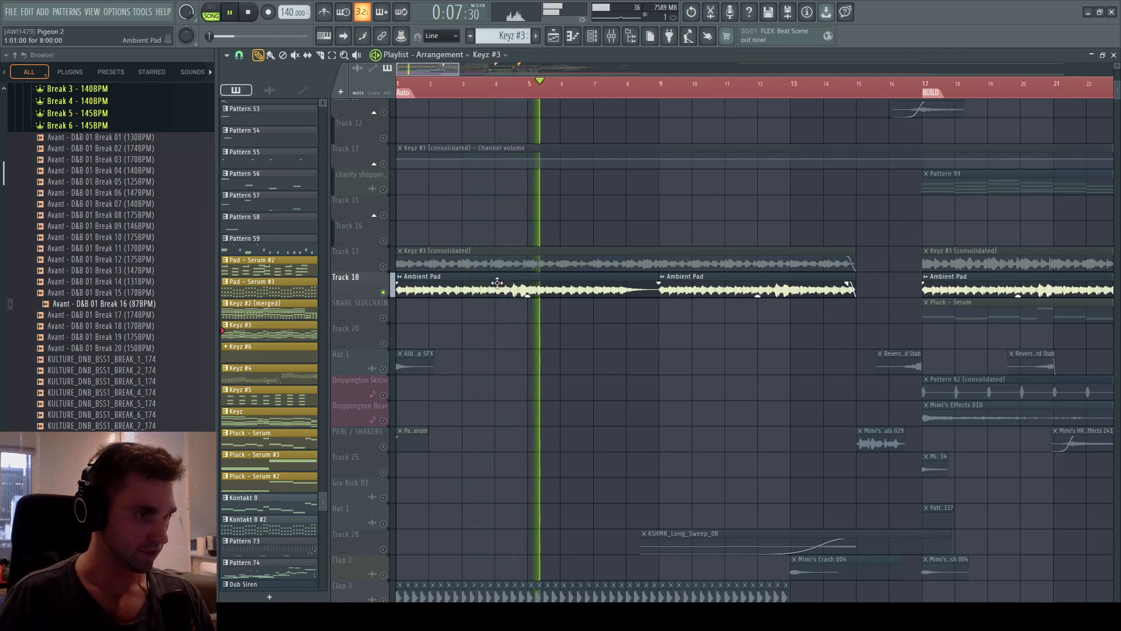
{"action": "left_click", "coordinate": [383, 266]}
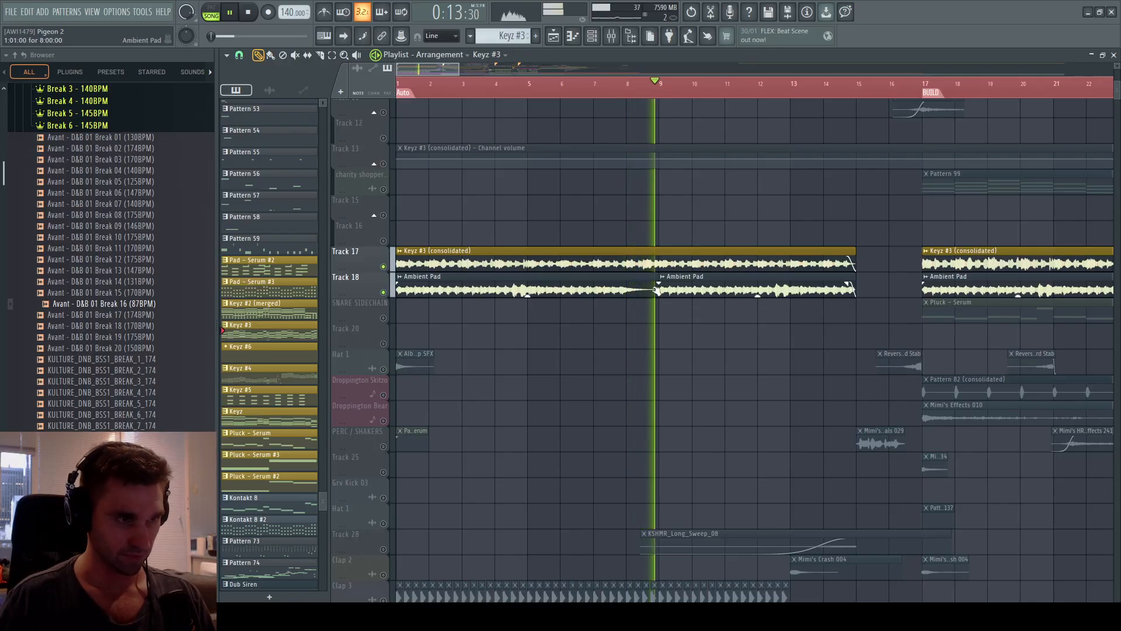
{"action": "key", "text": "space"}
Solo Track 38 containing the cellix_Albiorix_Sweep_Down_07 clip.
{"action": "scroll", "coordinate": [716, 208], "scroll_direction": "down", "scroll_amount": 5}
{"action": "scroll", "coordinate": [538, 245], "scroll_direction": "down", "scroll_amount": 4}
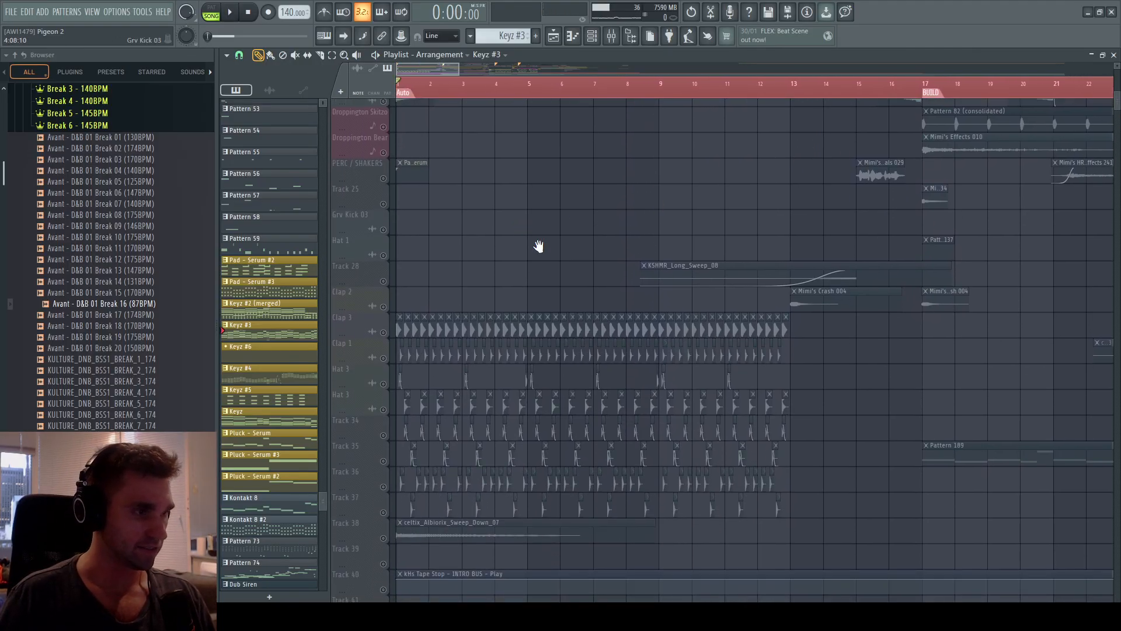
{"action": "scroll", "coordinate": [445, 323], "scroll_direction": "up", "scroll_amount": 3}
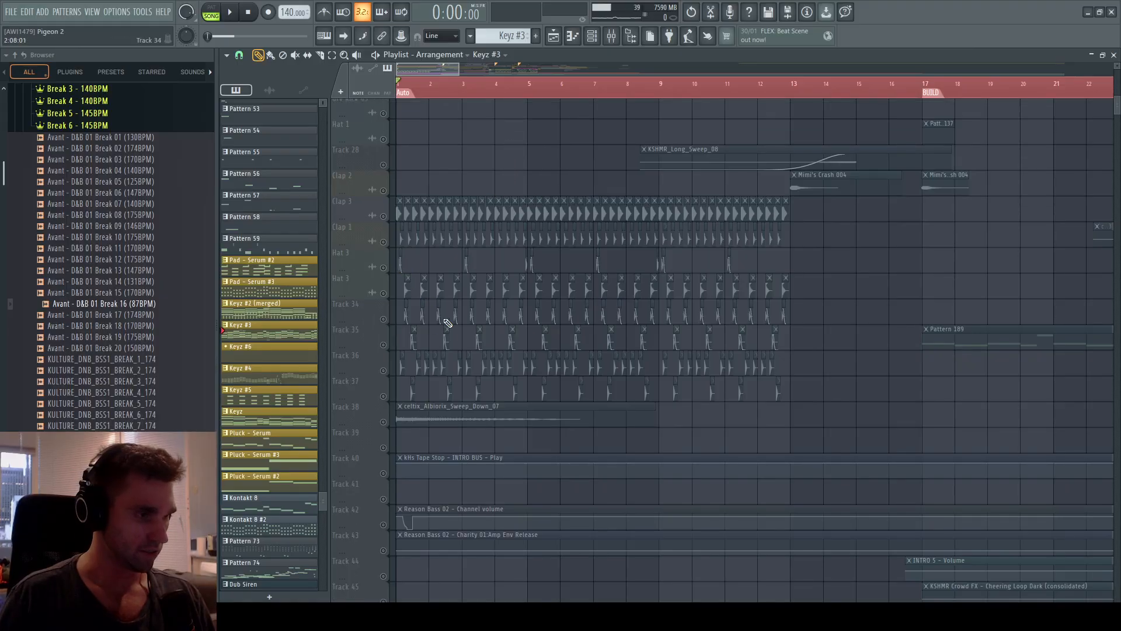
{"action": "scroll", "coordinate": [437, 461], "scroll_direction": "down", "scroll_amount": 3}
{"action": "left_click", "coordinate": [384, 406]}
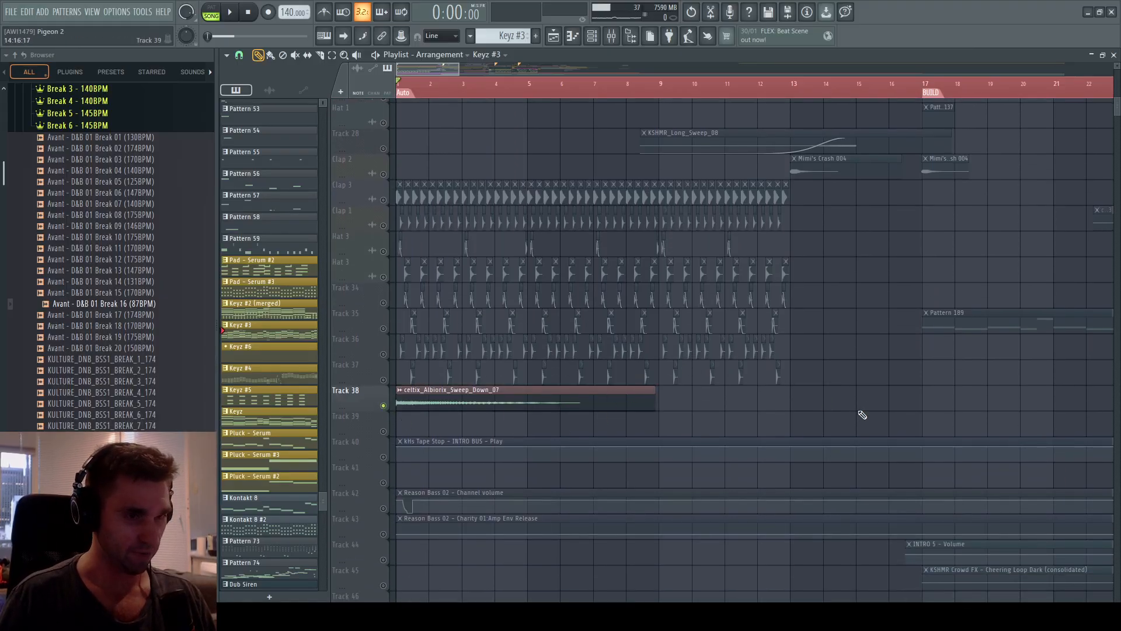
Activate Track 28 with the KSHMR_Long_Sweep_08 clip and play the arrangement, jumping ahead to about bar 14 to hear the sweep.
{"action": "left_click_drag", "start_coordinate": [933, 415], "coordinate": [645, 335]}
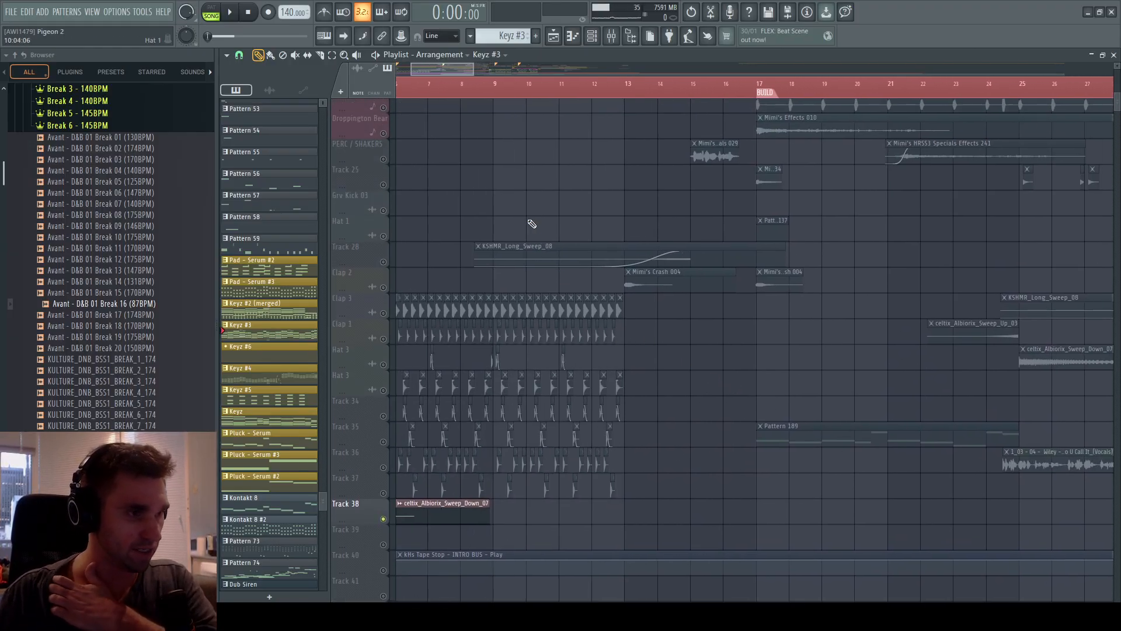
{"action": "left_click_drag", "start_coordinate": [533, 222], "coordinate": [927, 302]}
{"action": "left_click", "coordinate": [383, 288]}
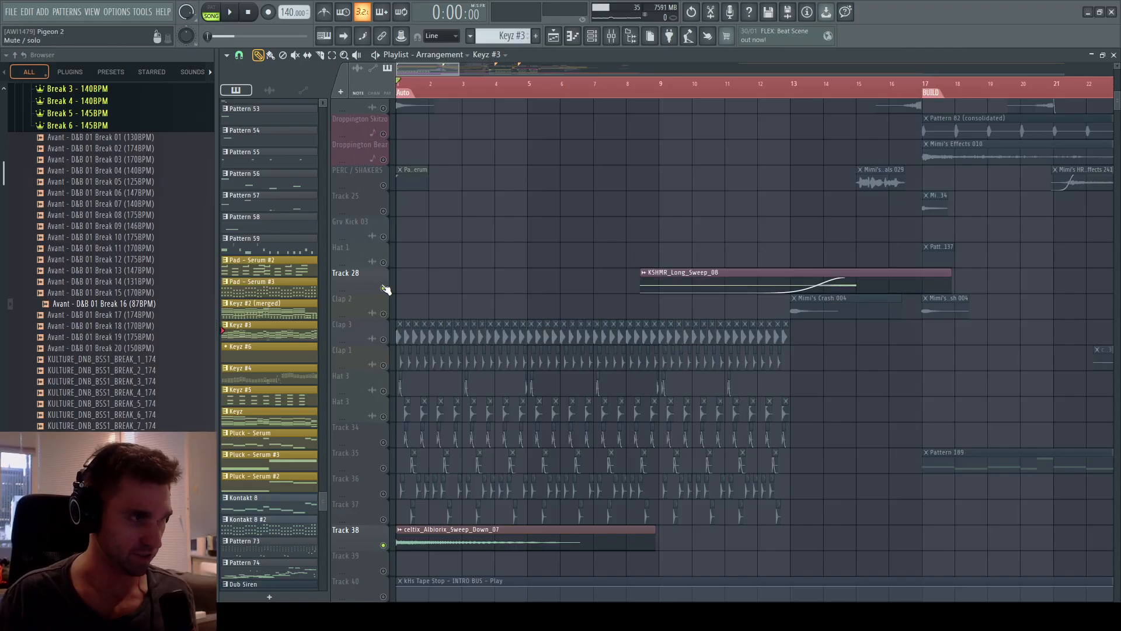
{"action": "key", "text": "space"}
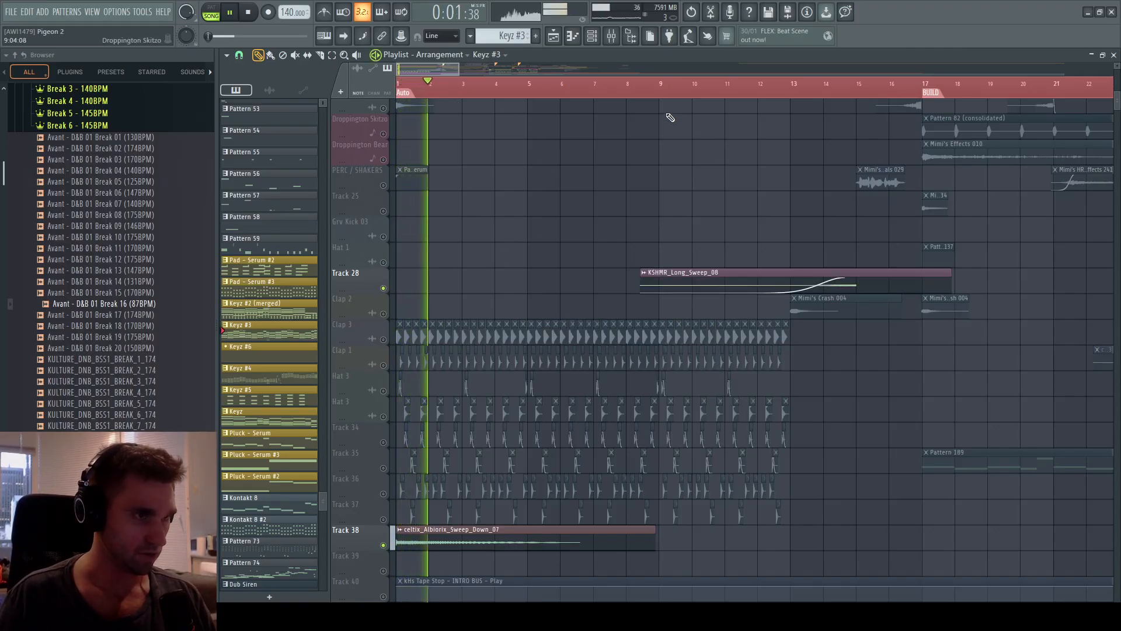
{"action": "left_click", "coordinate": [762, 86]}
{"action": "left_click", "coordinate": [823, 85]}
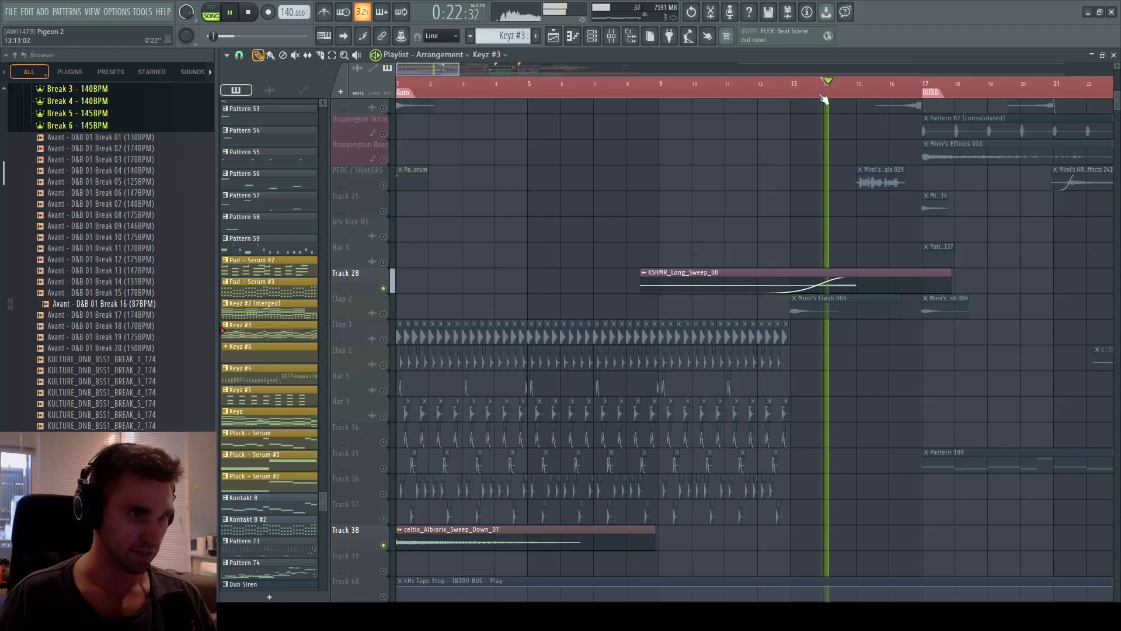
{"action": "left_click_drag", "start_coordinate": [800, 208], "coordinate": [742, 297]}
{"action": "key", "text": "space"}
Activate the automation clips on Tracks 40, 42 and 43 and play the arrangement from bar 1.
{"action": "scroll", "coordinate": [742, 297], "scroll_direction": "down", "scroll_amount": 6}
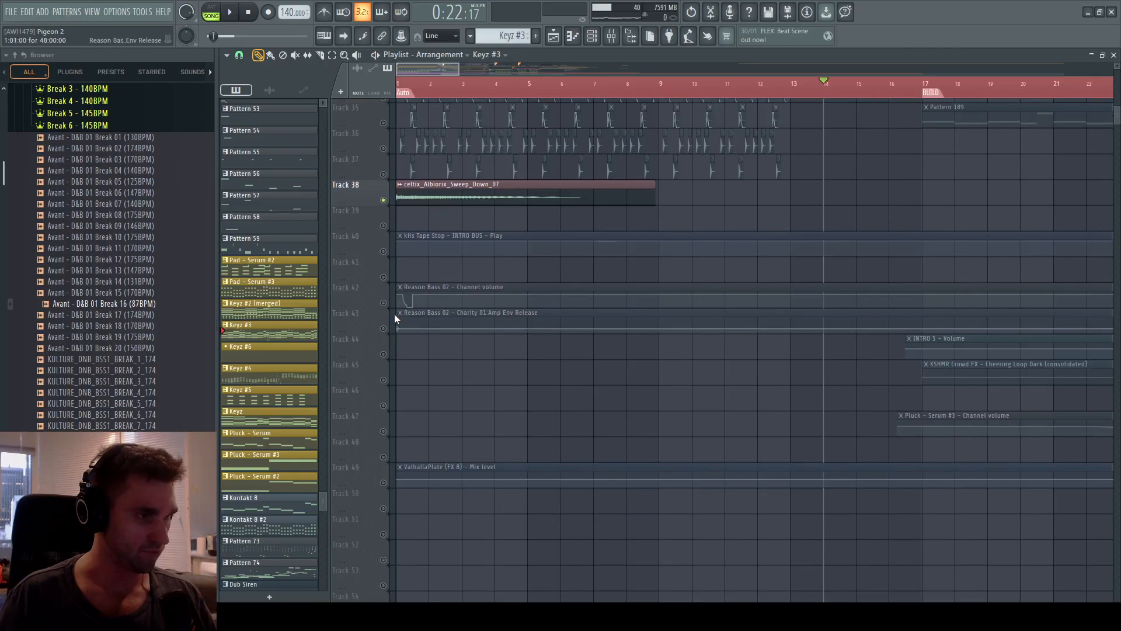
{"action": "left_click", "coordinate": [384, 302]}
{"action": "left_click", "coordinate": [384, 252]}
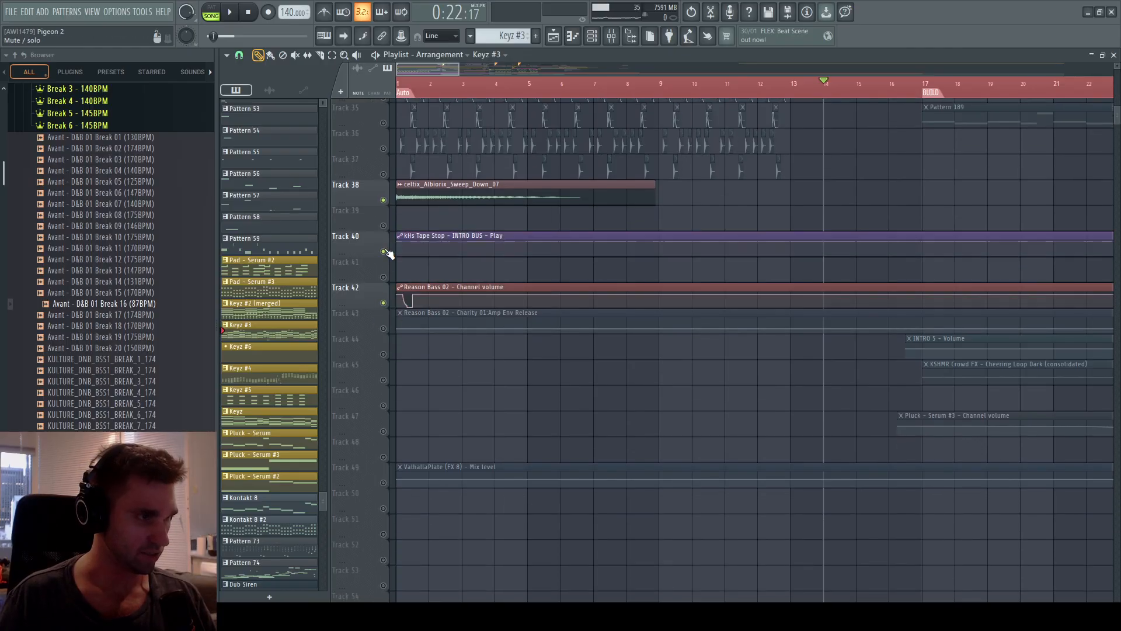
{"action": "left_click", "coordinate": [383, 328]}
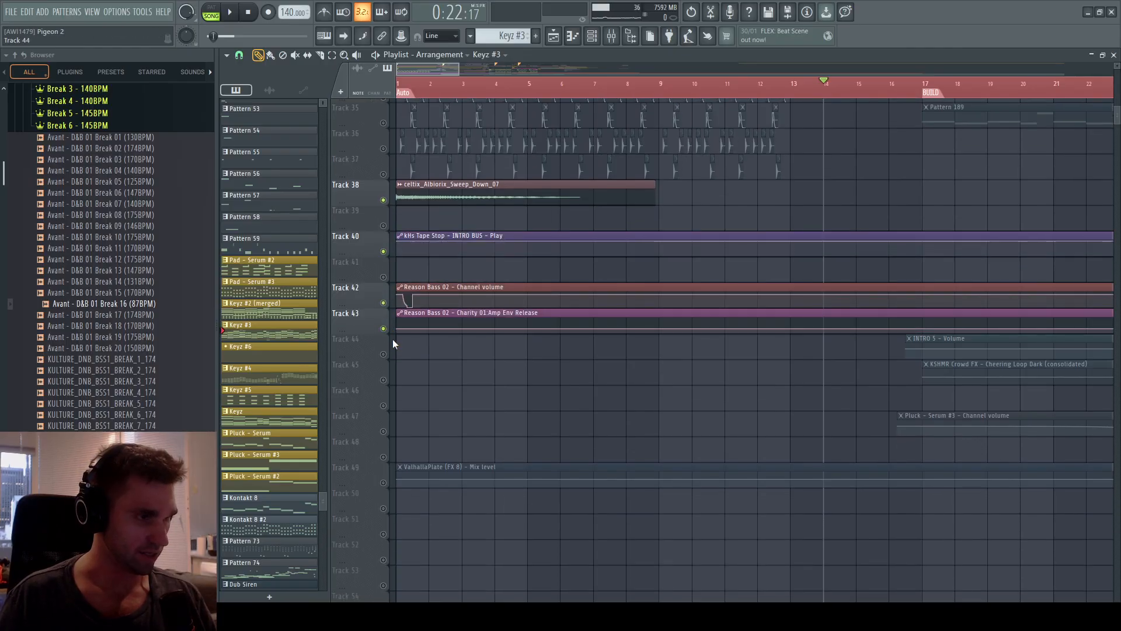
{"action": "left_click", "coordinate": [407, 90]}
{"action": "key", "text": "space"}
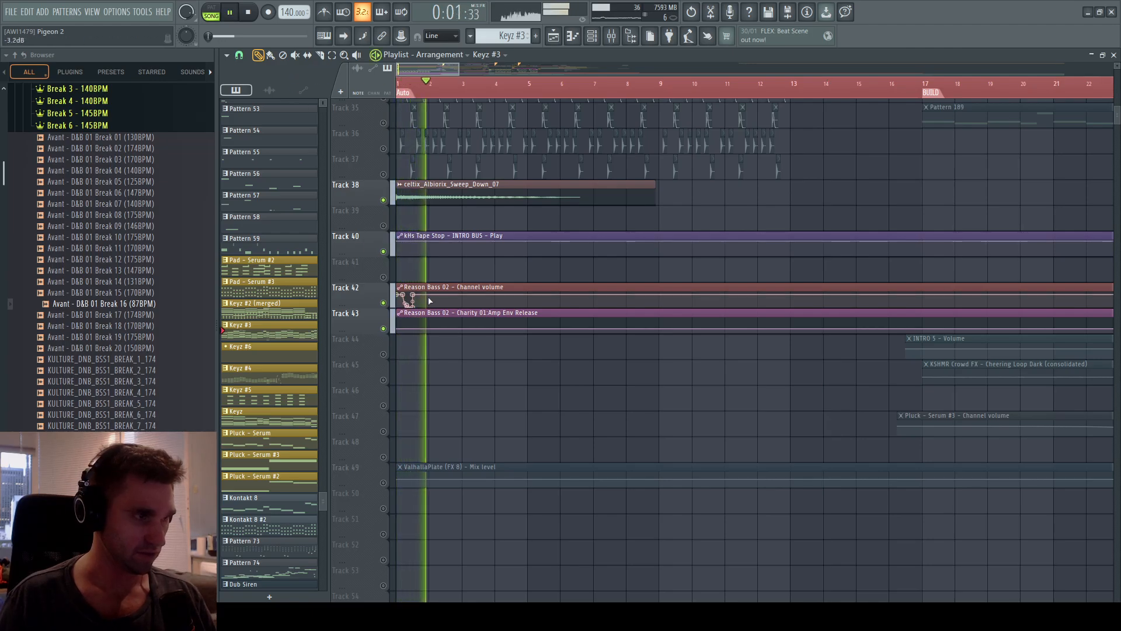
{"action": "key", "text": "space"}
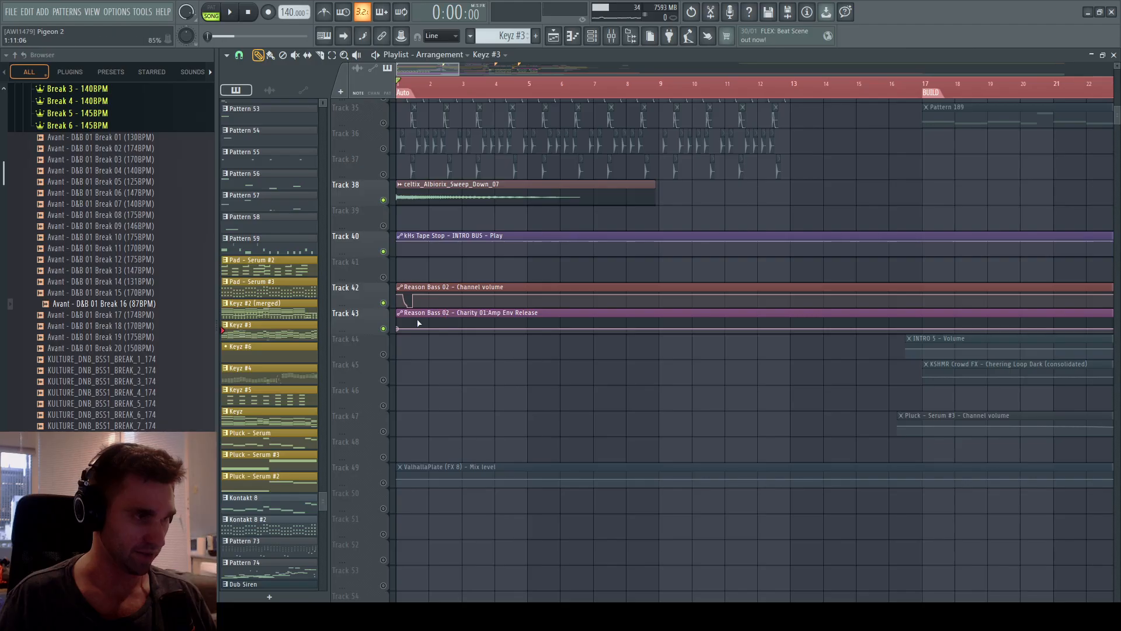
Activate the Clap 3 and Clap 1 tracks holding the kick and hat clips, and play them from the start.
{"action": "scroll", "coordinate": [421, 427], "scroll_direction": "down", "scroll_amount": 1}
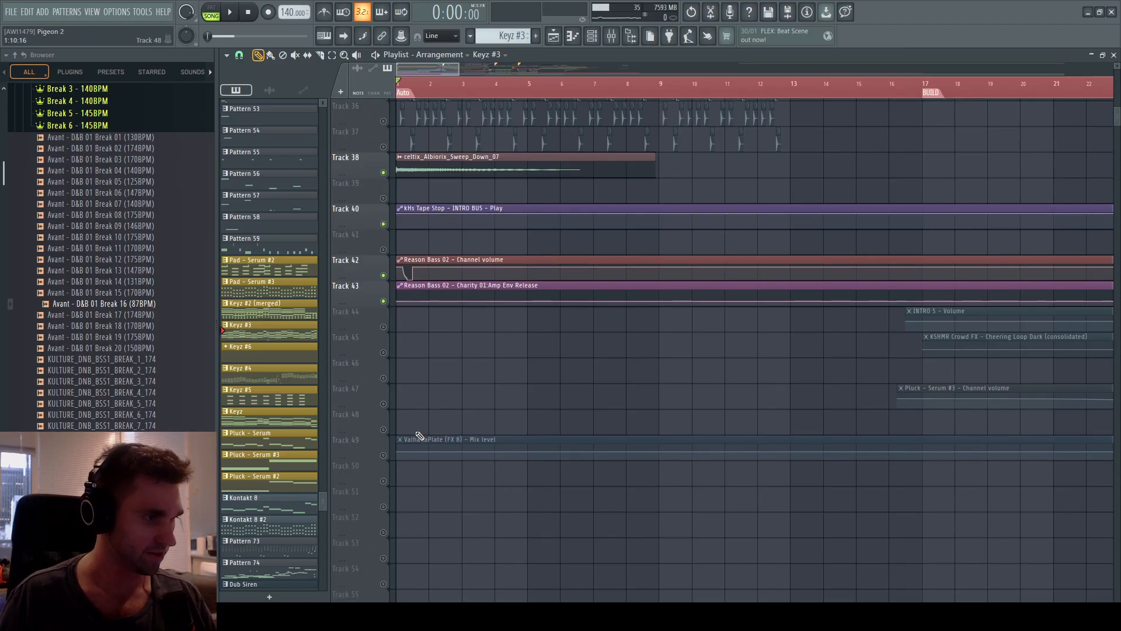
{"action": "scroll", "coordinate": [500, 383], "scroll_direction": "up", "scroll_amount": 8}
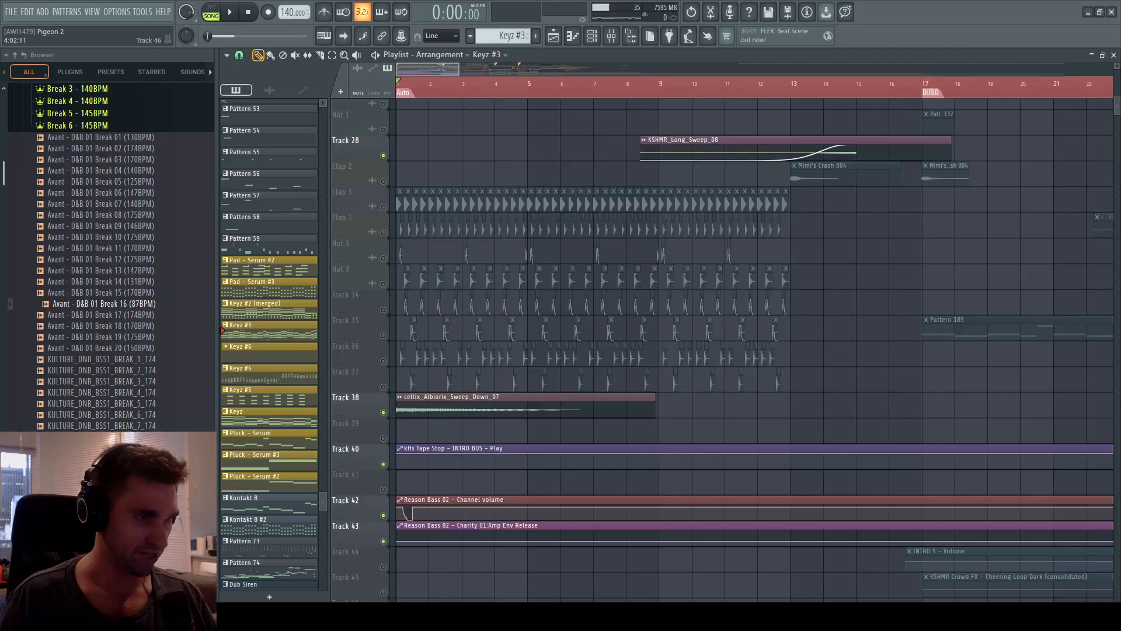
{"action": "left_click", "coordinate": [388, 201]}
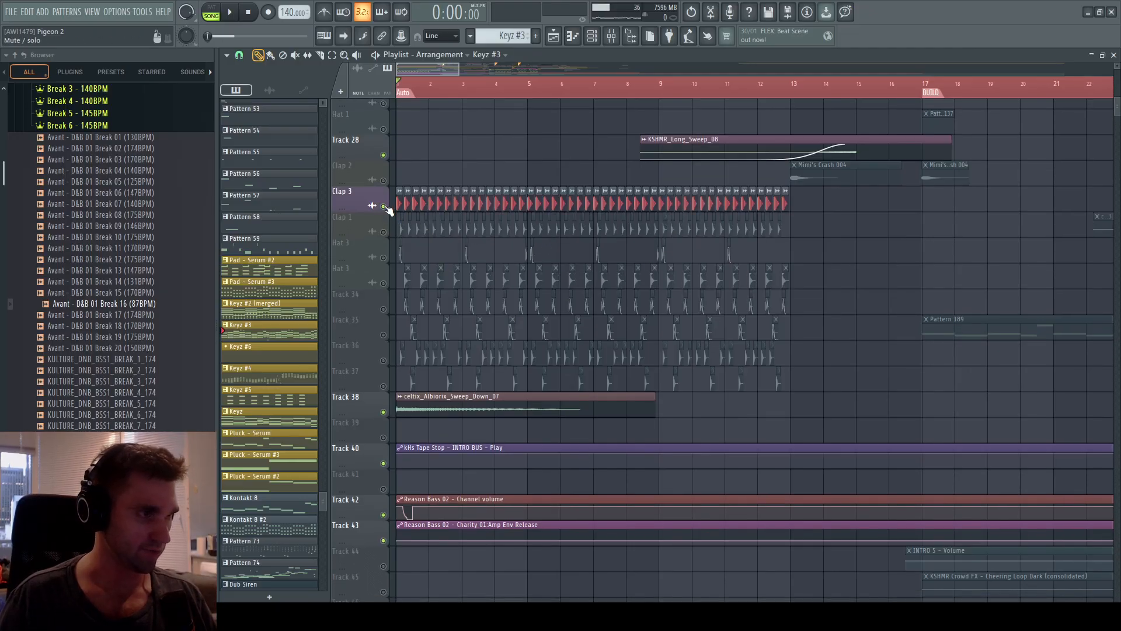
{"action": "key", "text": "space"}
{"action": "left_click", "coordinate": [390, 232]}
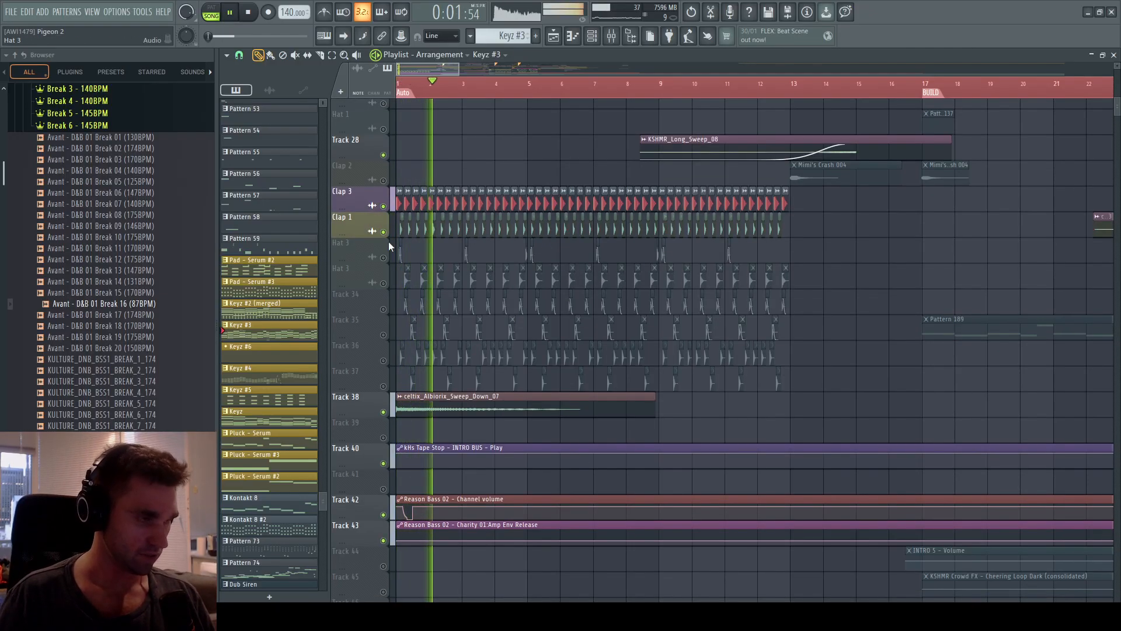
{"action": "scroll", "coordinate": [421, 90], "scroll_direction": "up", "scroll_amount": 6}
{"action": "key", "text": "space"}
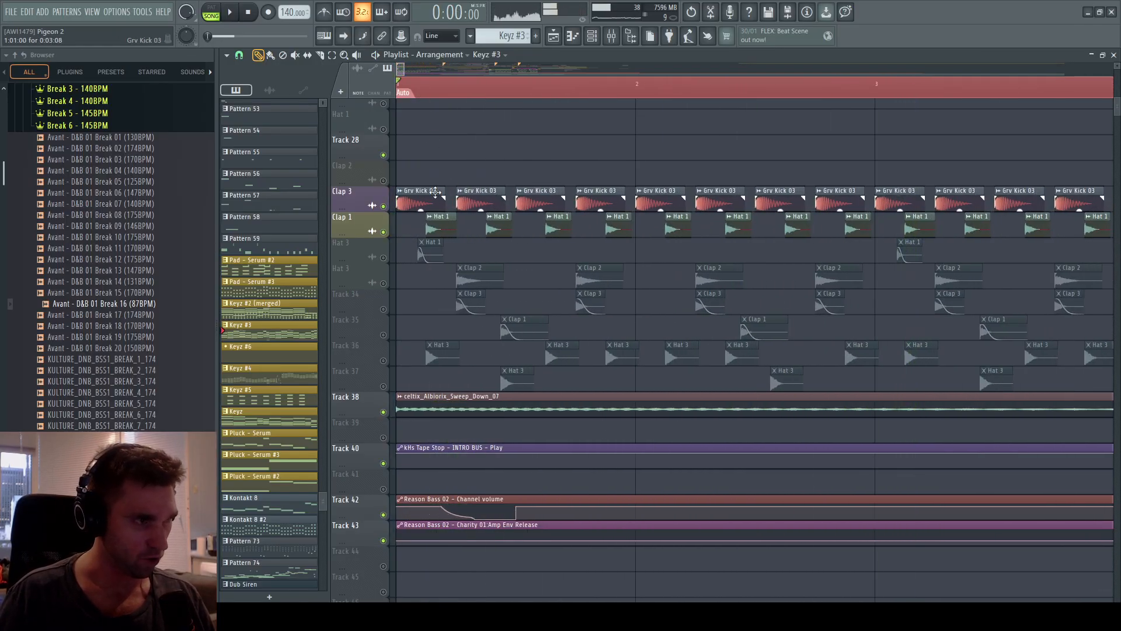
Open the Grv Kick 03 clip's channel settings and show the mixer track it is routed to.
{"action": "double_click", "coordinate": [422, 191]}
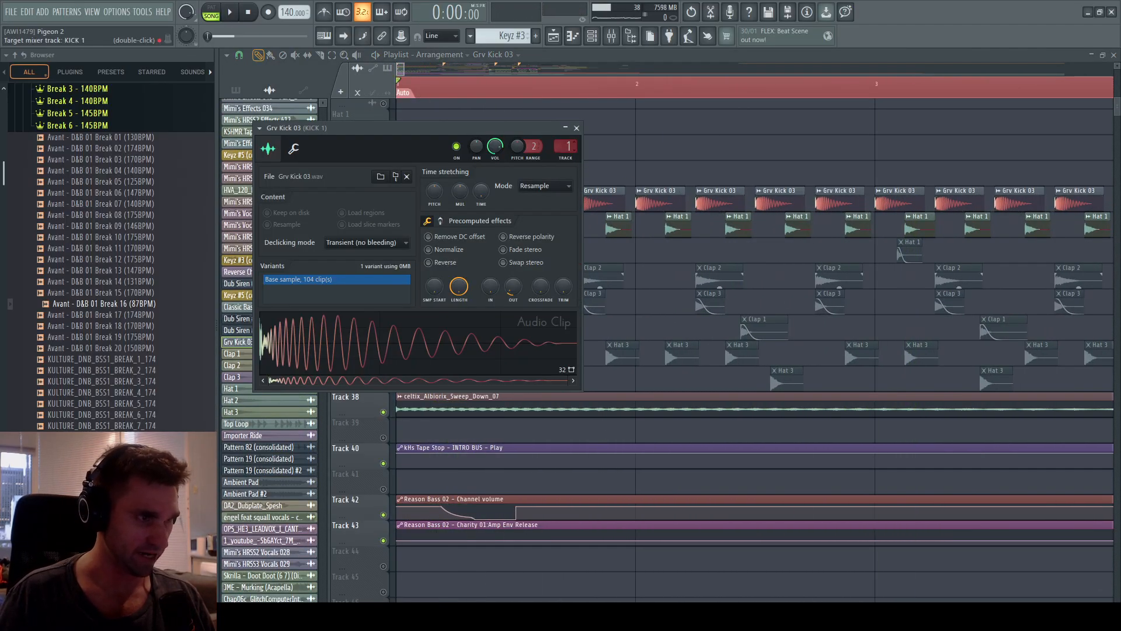
{"action": "double_click", "coordinate": [568, 146]}
{"action": "left_click", "coordinate": [424, 137]}
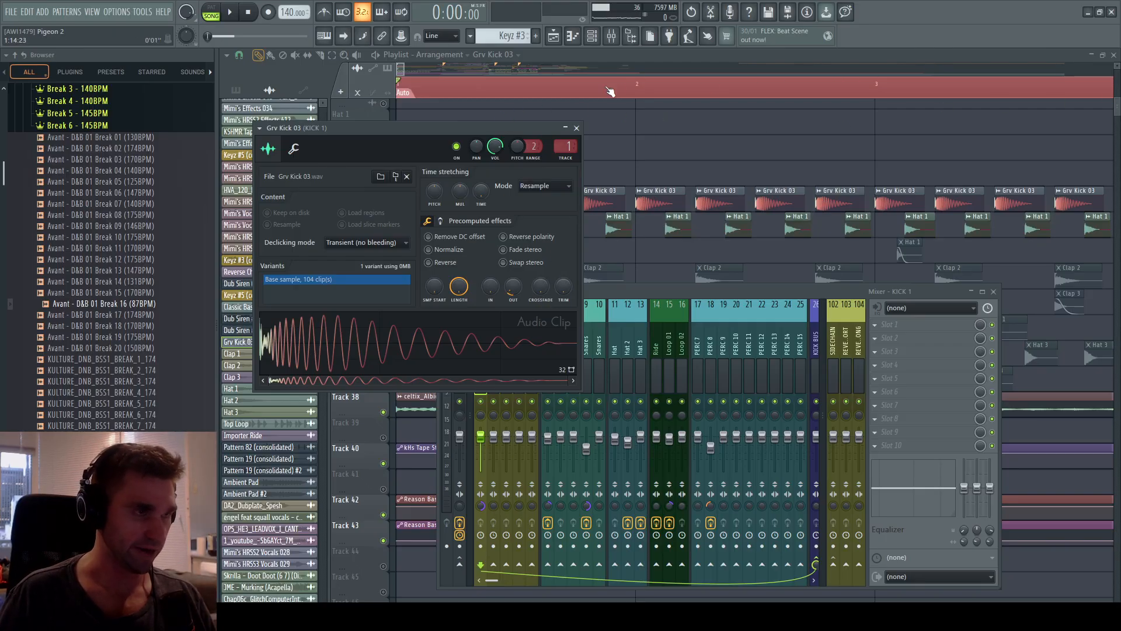
{"action": "left_click_drag", "start_coordinate": [404, 69], "coordinate": [402, 69]}
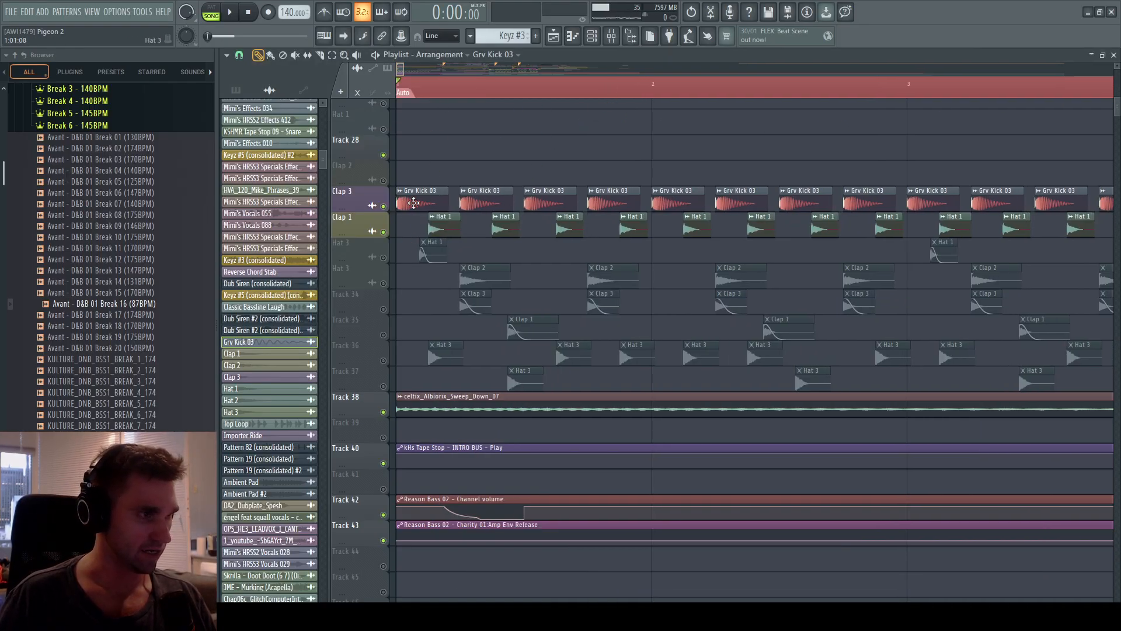
Examine the routing and effect slots of the KICK BUS, SNARE BUS and KICK SNARE BUS in the mixer.
{"action": "key", "text": "F9"}
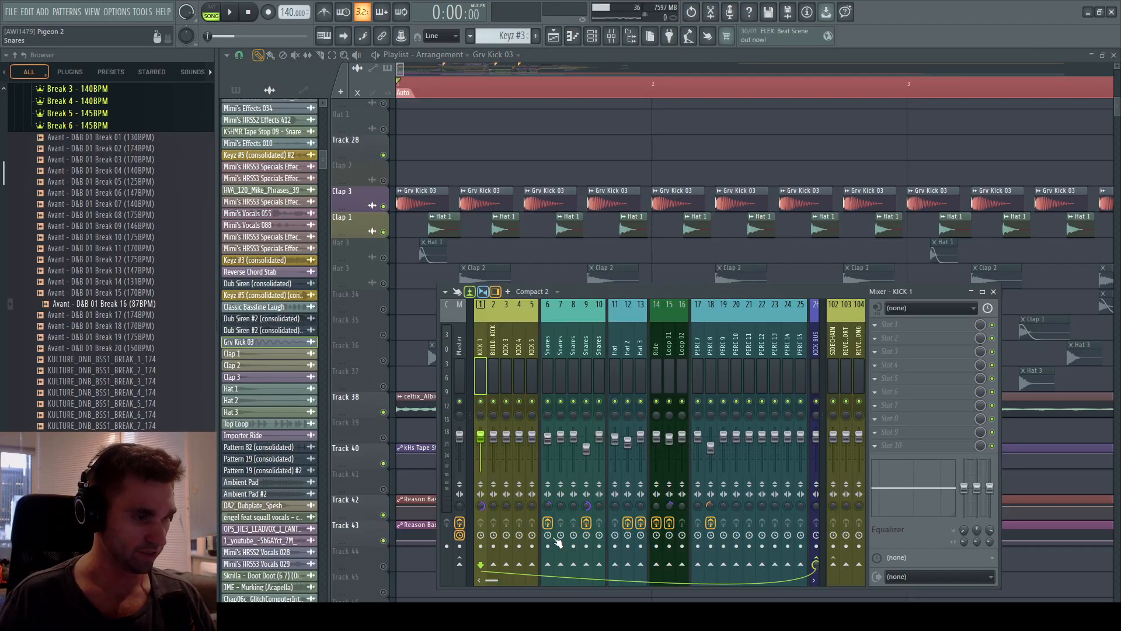
{"action": "left_click_drag", "start_coordinate": [504, 584], "coordinate": [532, 580]}
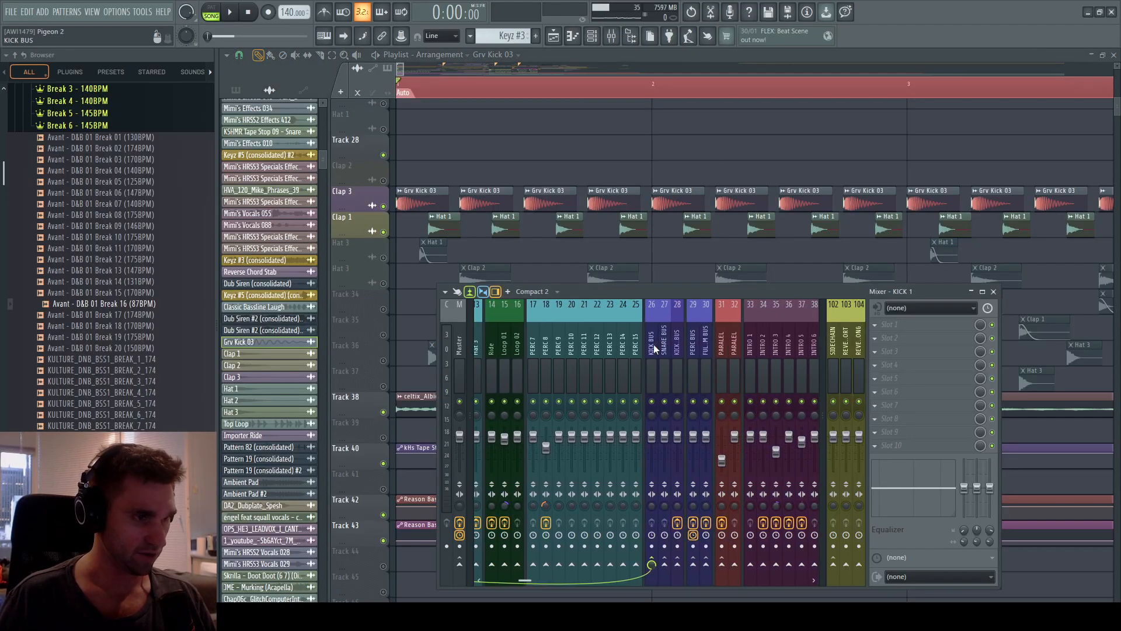
{"action": "left_click", "coordinate": [652, 346]}
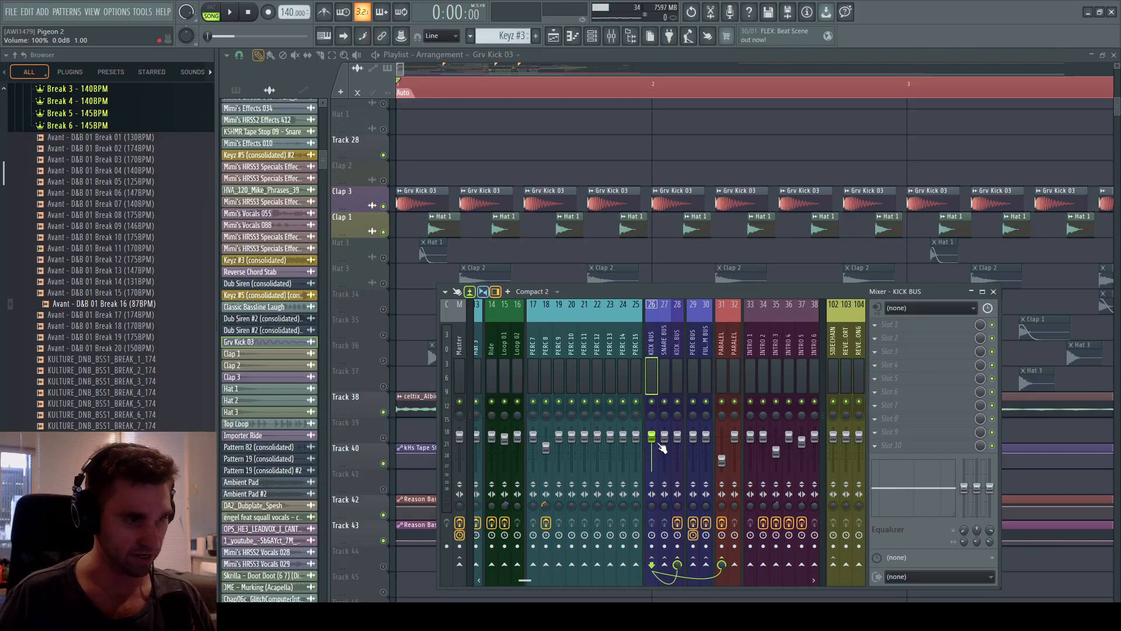
{"action": "left_click", "coordinate": [666, 345]}
{"action": "left_click", "coordinate": [678, 349]}
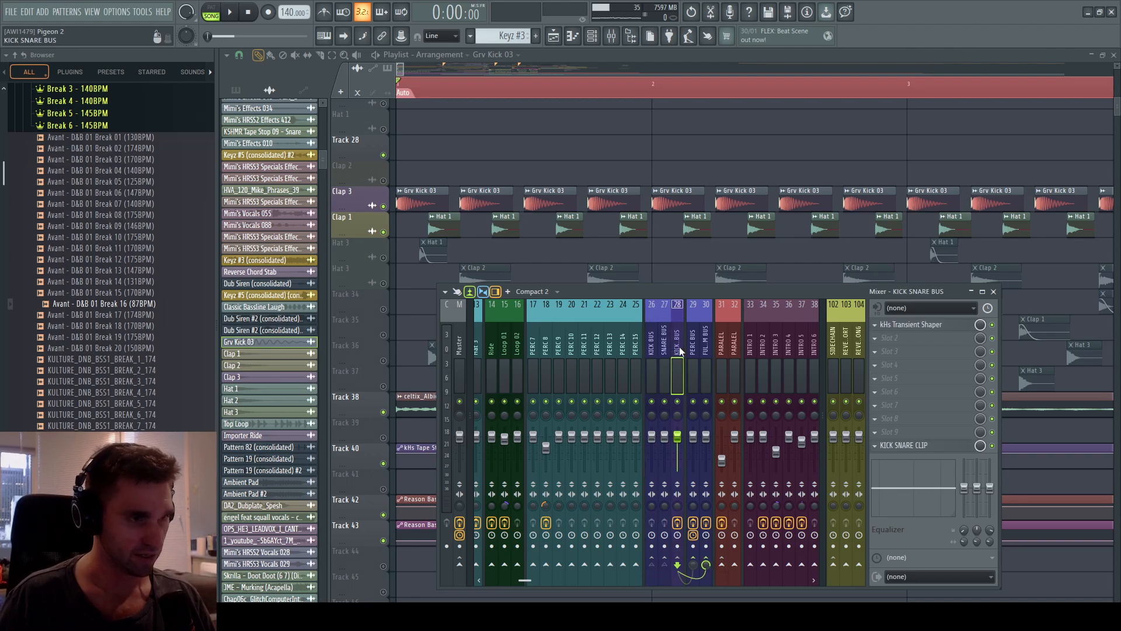
{"action": "left_click", "coordinate": [654, 345]}
{"action": "left_click", "coordinate": [665, 350]}
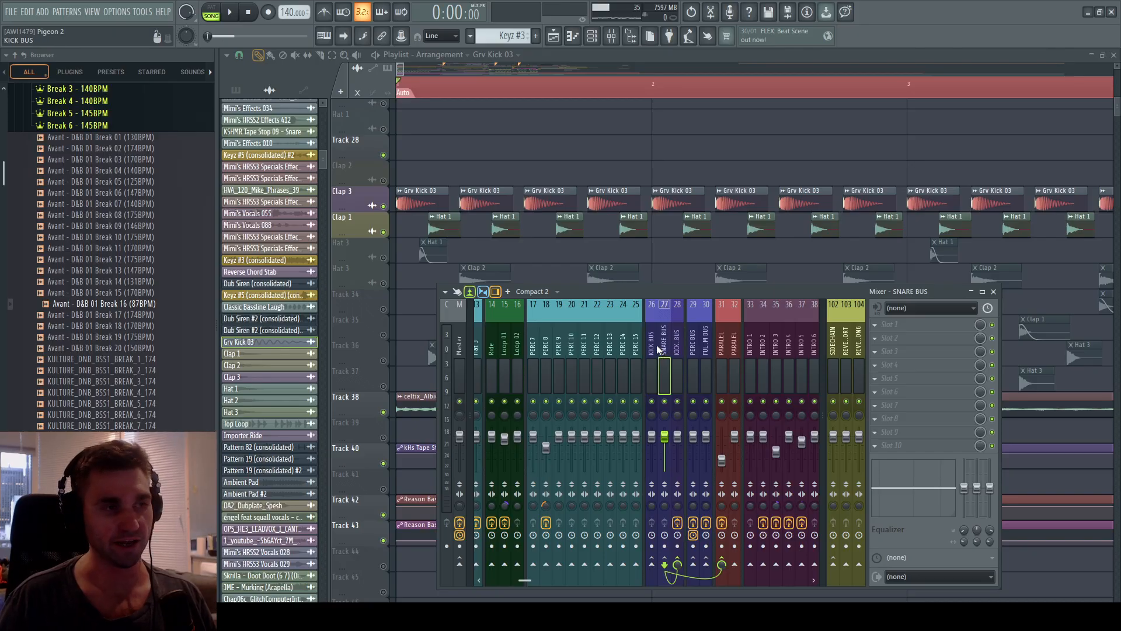
{"action": "left_click", "coordinate": [679, 349]}
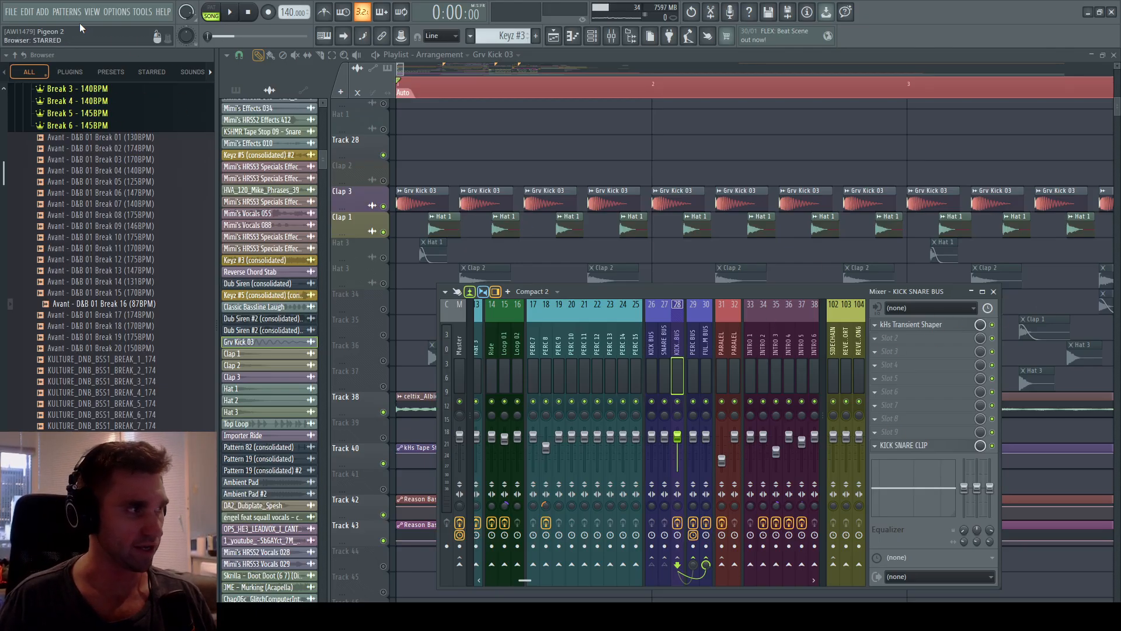
{"action": "left_click", "coordinate": [10, 12]}
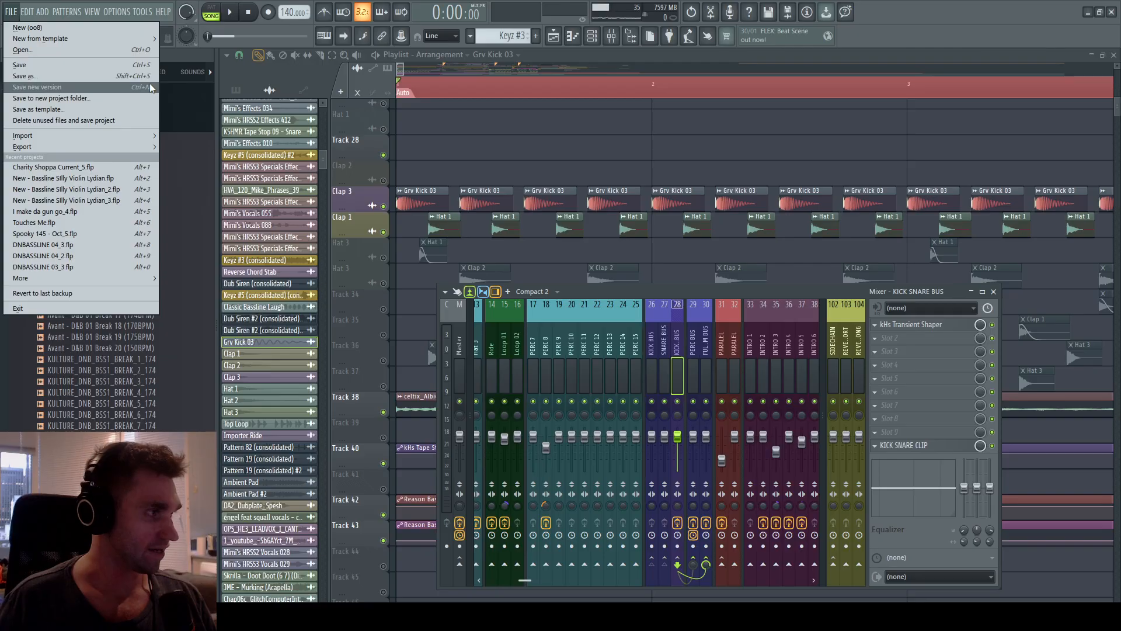
{"action": "left_click", "coordinate": [601, 290]}
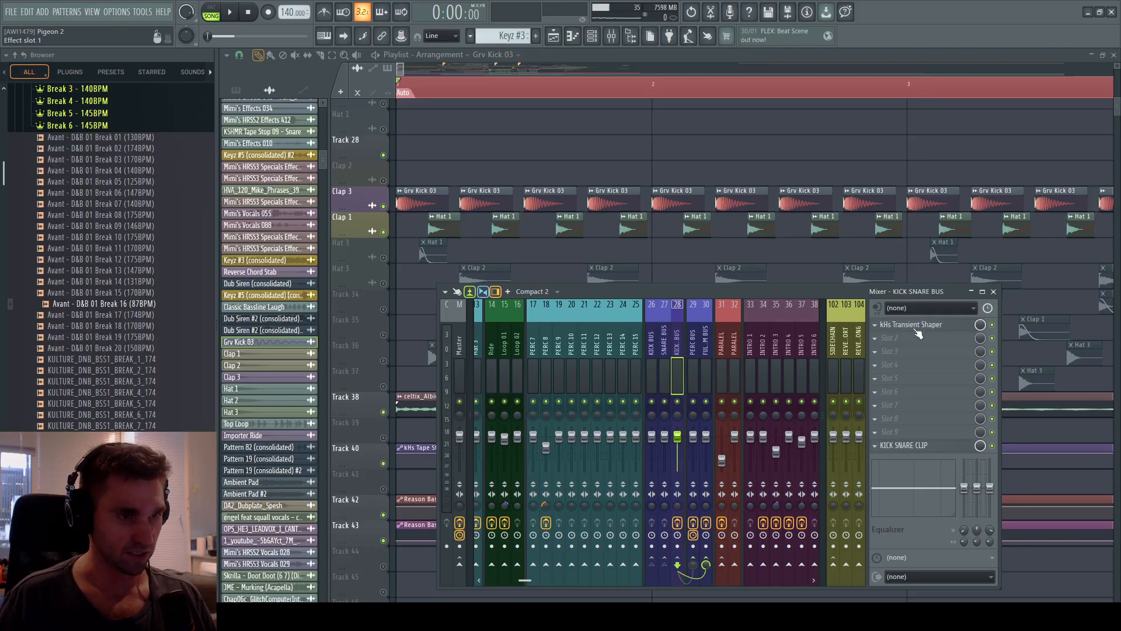
Open the kHs Transient Shaper on the KICK SNARE BUS and examine its Attack control.
{"action": "left_click", "coordinate": [915, 327]}
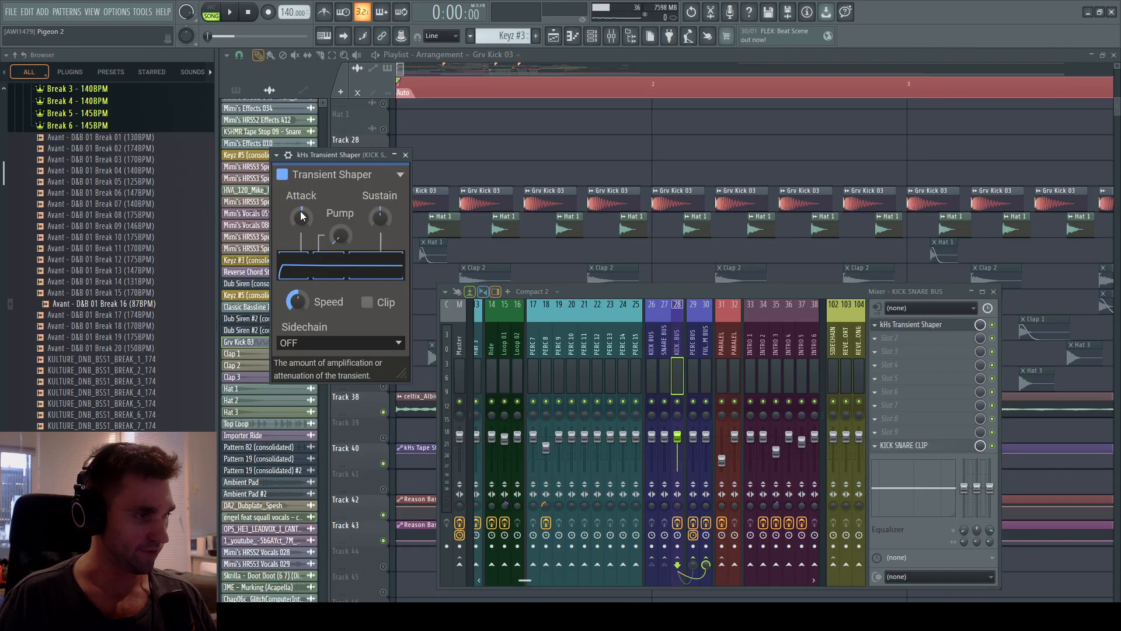
{"action": "left_click_drag", "start_coordinate": [304, 216], "coordinate": [305, 215]}
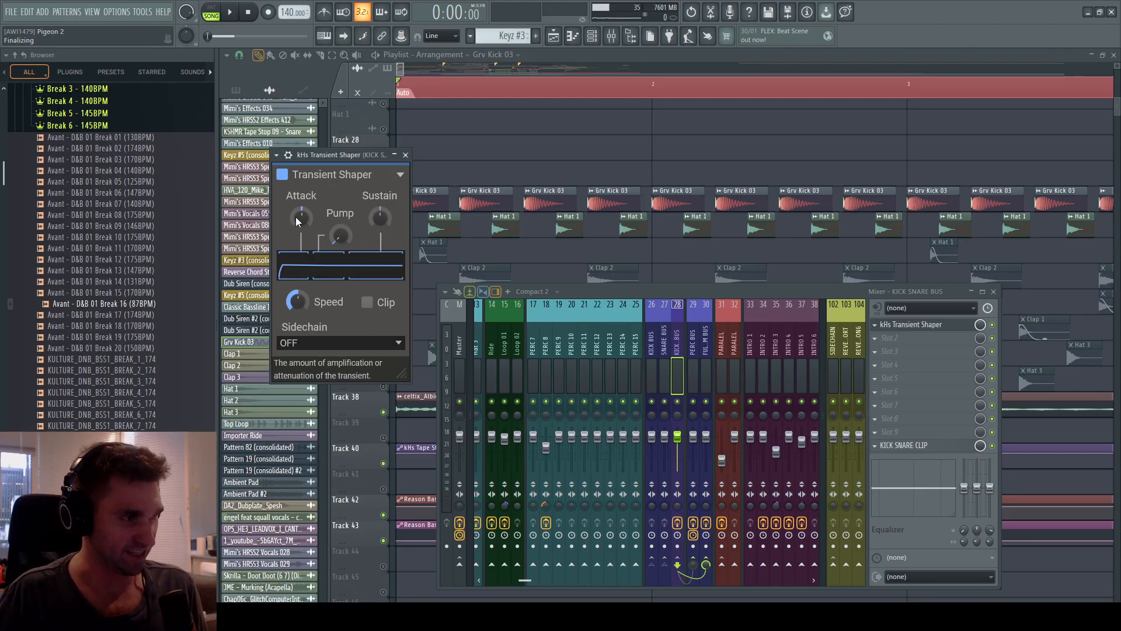
{"action": "left_click", "coordinate": [669, 355]}
{"action": "left_click", "coordinate": [677, 346]}
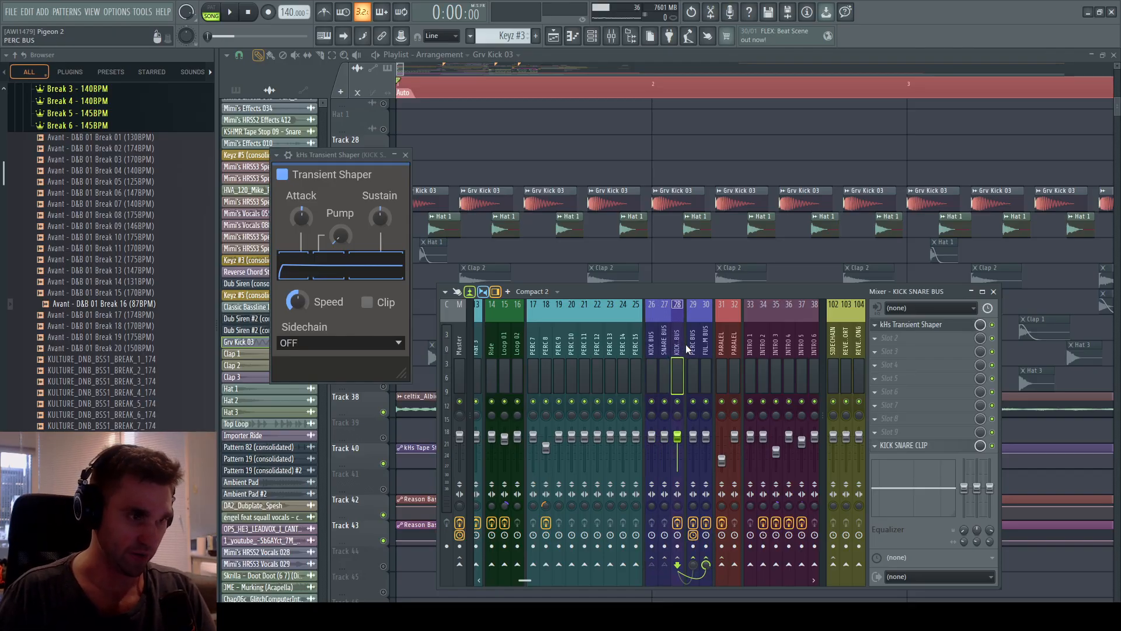
Select PARALEL mixer track 31 and open its ValhallaRoom and first Pro-Q 4 effects.
{"action": "left_click", "coordinate": [721, 349]}
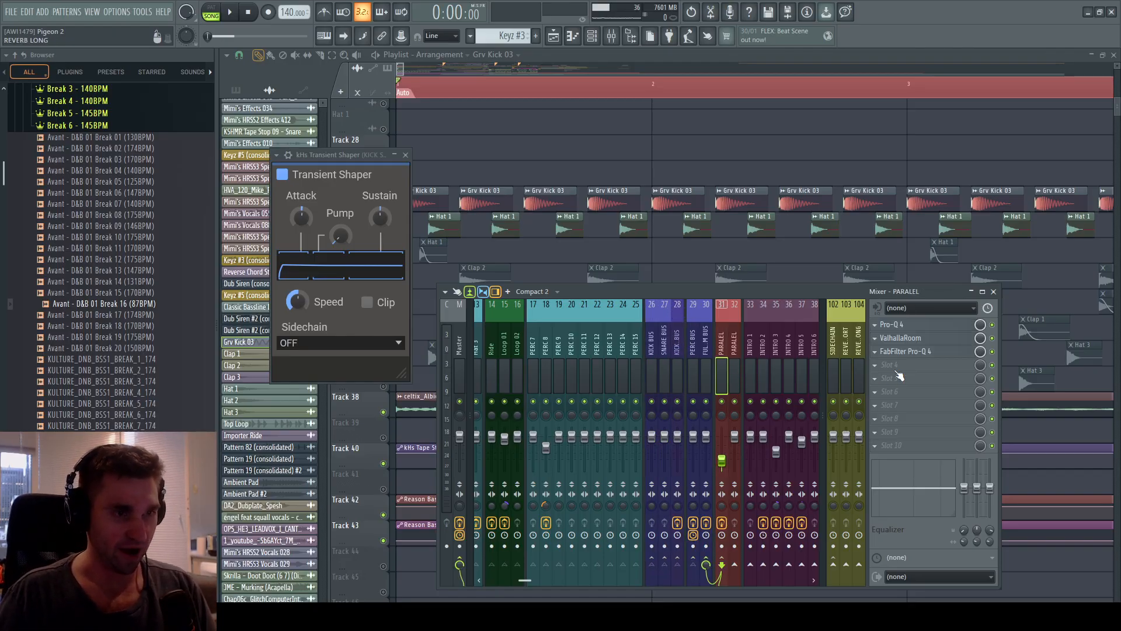
{"action": "left_click", "coordinate": [912, 337]}
{"action": "left_click", "coordinate": [919, 325]}
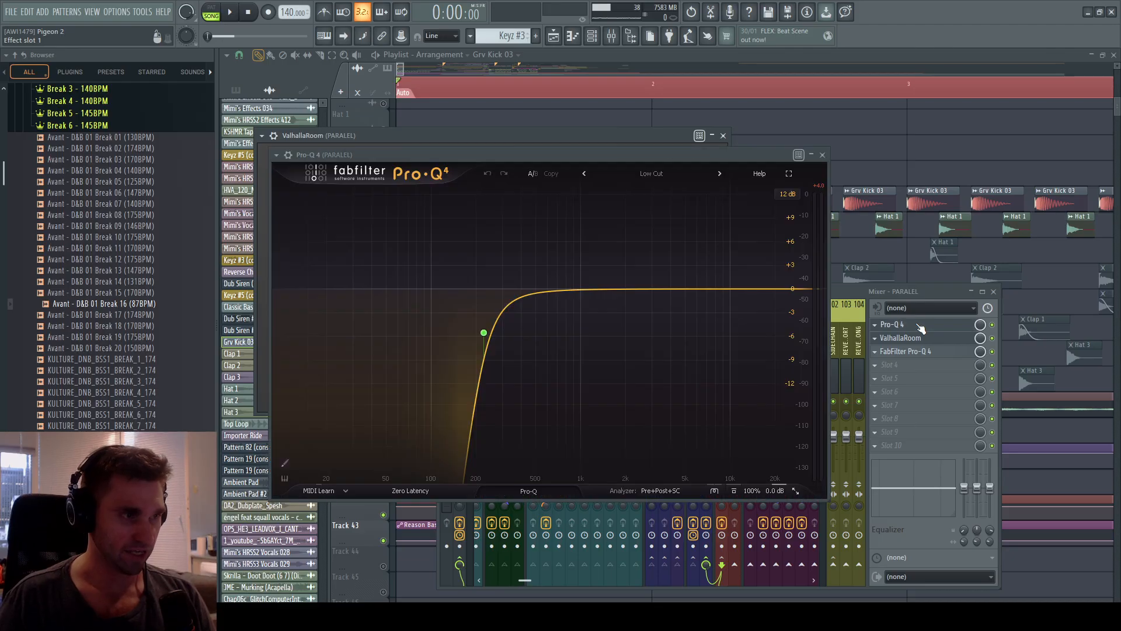
Switch the Pro-Q 4 low-cut band's slope to 36 dB/oct and back to 48 dB/oct, set its Q to 0.546, and return to the mixer.
{"action": "mouse_move", "coordinate": [484, 333]}
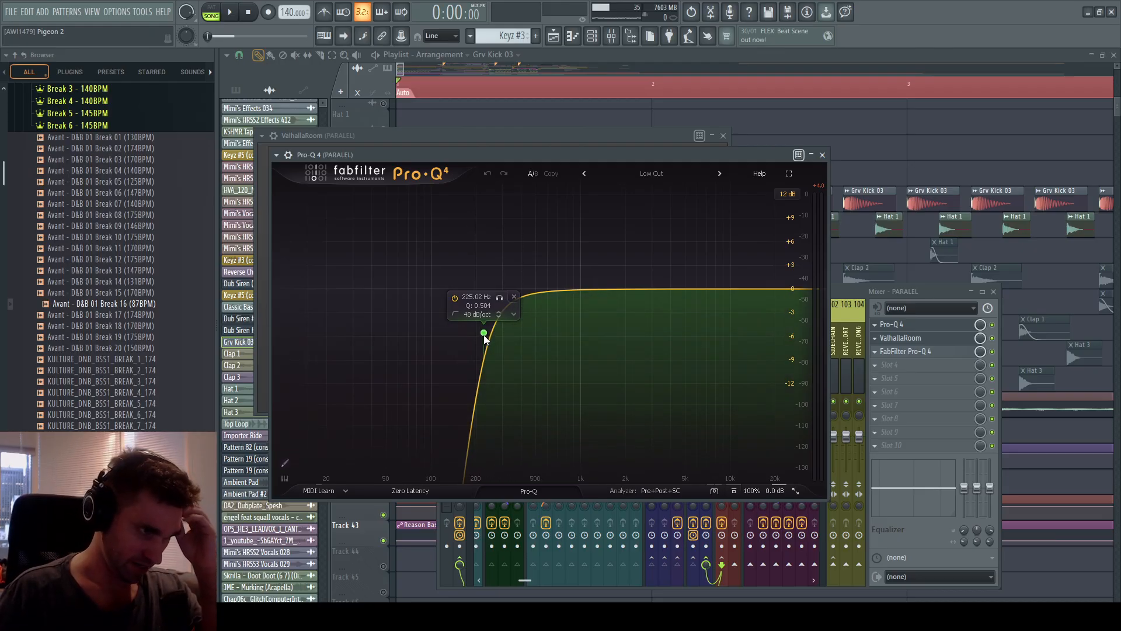
{"action": "left_click", "coordinate": [484, 333]}
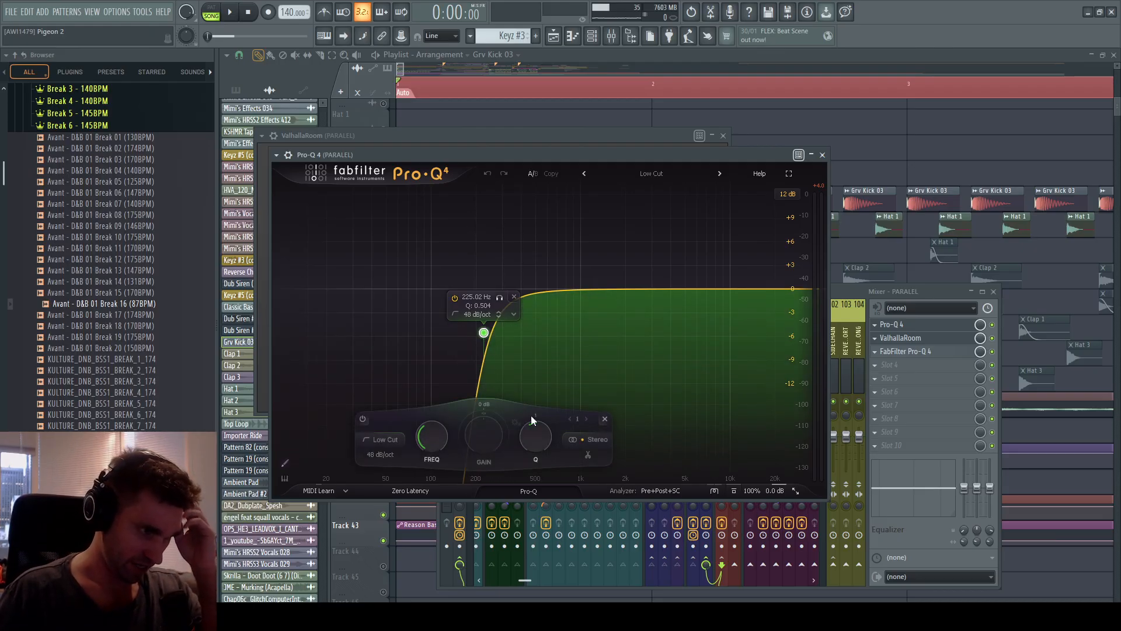
{"action": "left_click", "coordinate": [488, 332], "text": "alt+shift"}
{"action": "scroll", "coordinate": [484, 337], "scroll_direction": "up", "scroll_amount": 1}
{"action": "scroll", "coordinate": [485, 337], "scroll_direction": "down", "scroll_amount": 3}
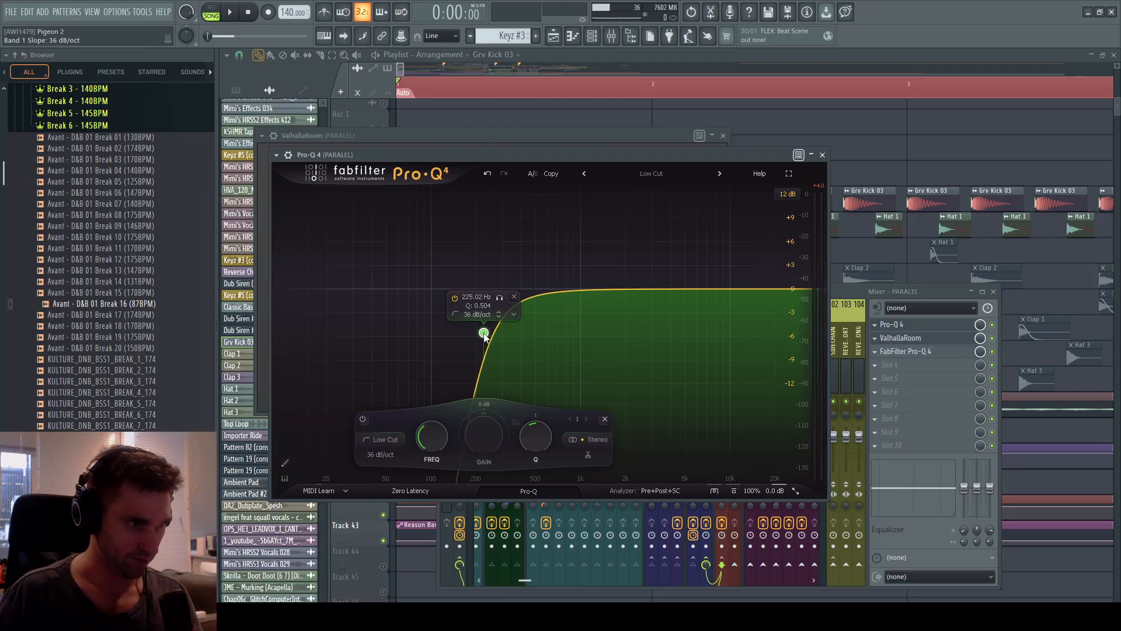
{"action": "scroll", "coordinate": [485, 337], "scroll_direction": "up", "scroll_amount": 1}
{"action": "mouse_move", "coordinate": [534, 428]}
{"action": "left_mouse_down"}
{"action": "mouse_move", "coordinate": [517, 448]}
{"action": "mouse_move", "coordinate": [514, 430]}
{"action": "left_mouse_up"}
{"action": "mouse_move", "coordinate": [484, 333]}
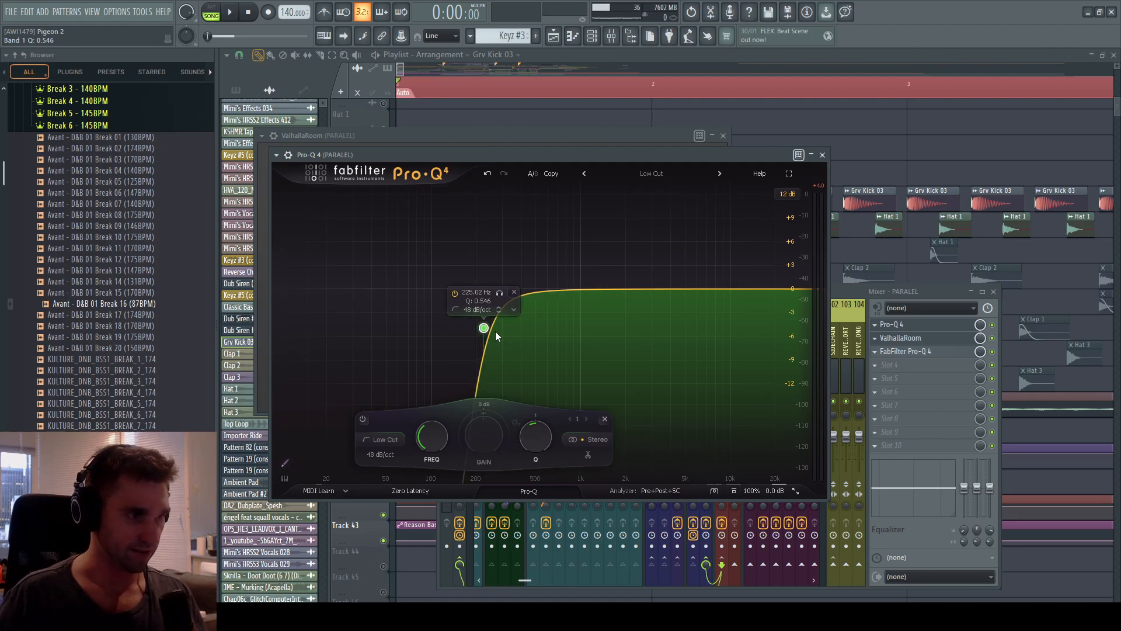
{"action": "left_click", "coordinate": [954, 291]}
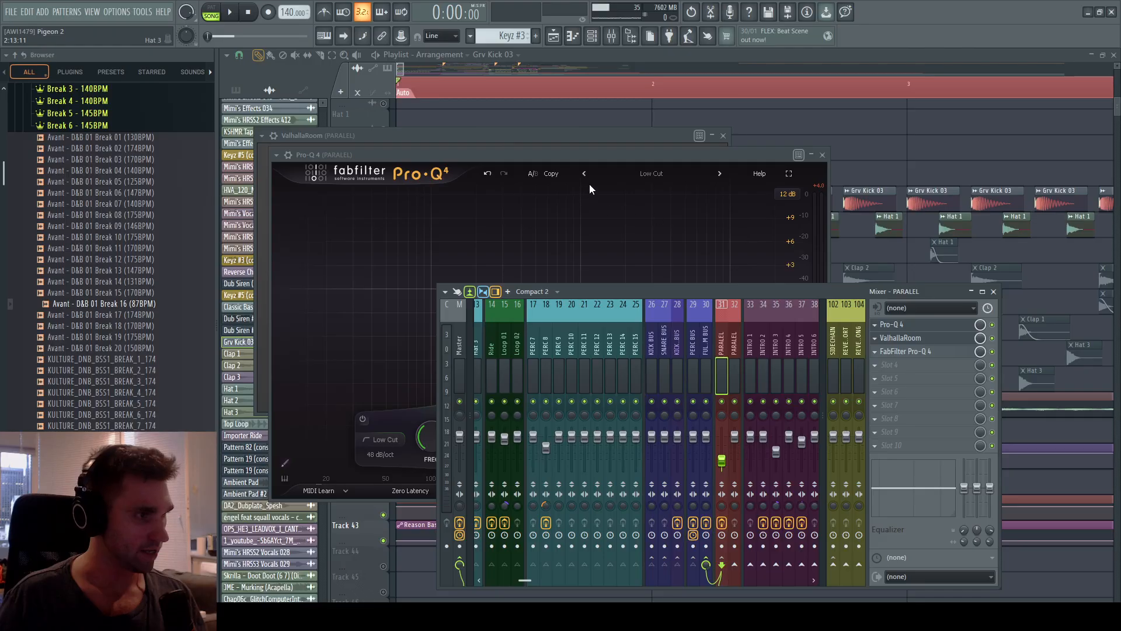
Examine the low-cut curve in the PARALEL track's Pro-Q 4 and the reverb settings in its ValhallaRoom.
{"action": "left_click", "coordinate": [607, 154]}
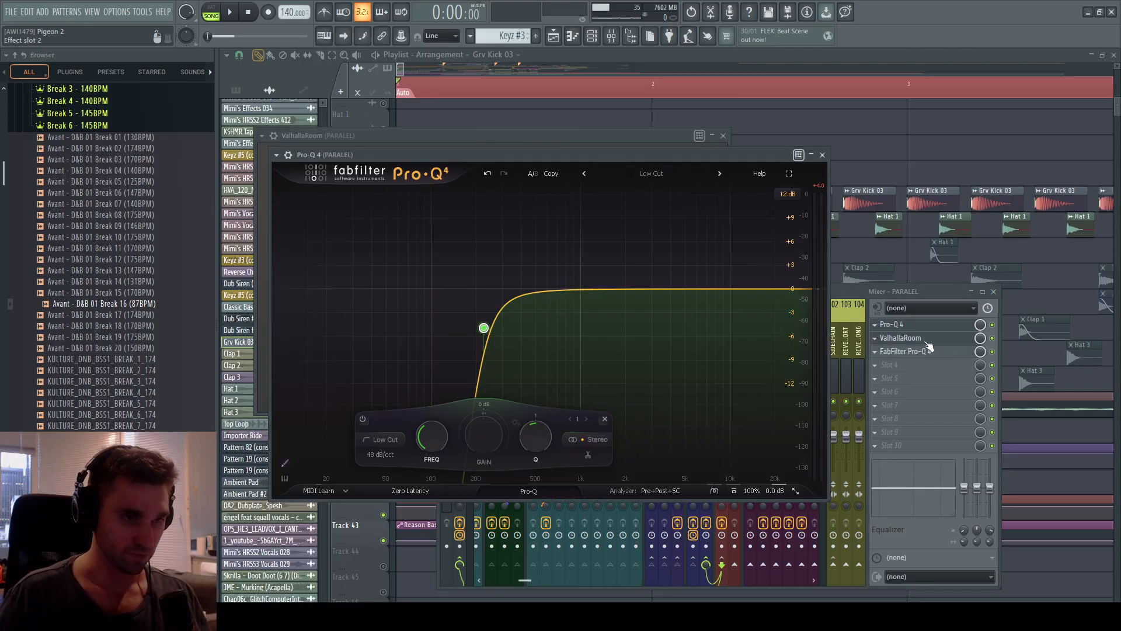
{"action": "left_click", "coordinate": [928, 348]}
{"action": "left_click", "coordinate": [911, 338]}
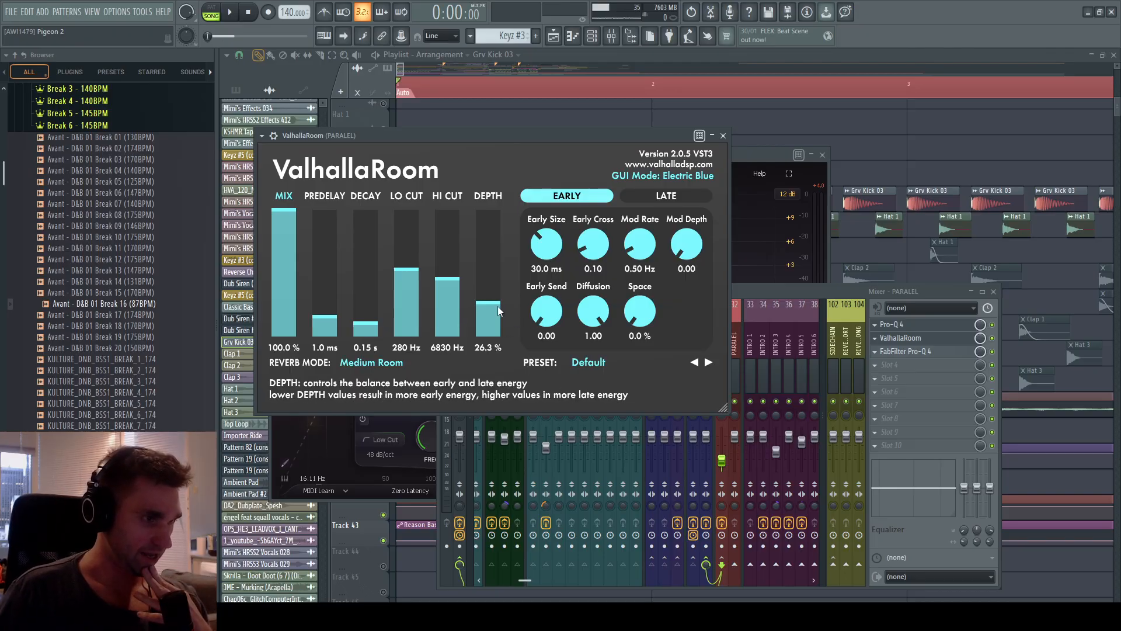
Return to the playlist and unmute the drum tracks from Clap 3 down to Track 37.
{"action": "left_click", "coordinate": [478, 92]}
{"action": "right_click", "coordinate": [385, 206]}
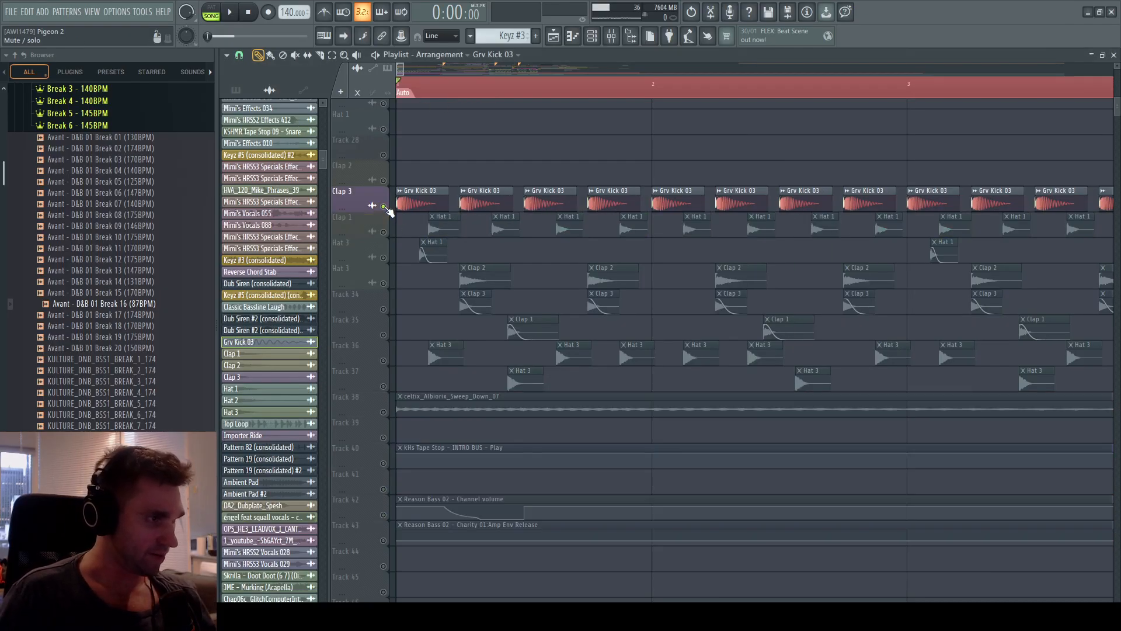
{"action": "right_click", "coordinate": [385, 207]}
{"action": "left_click_drag", "start_coordinate": [390, 205], "coordinate": [392, 367]}
{"action": "right_click", "coordinate": [388, 382]}
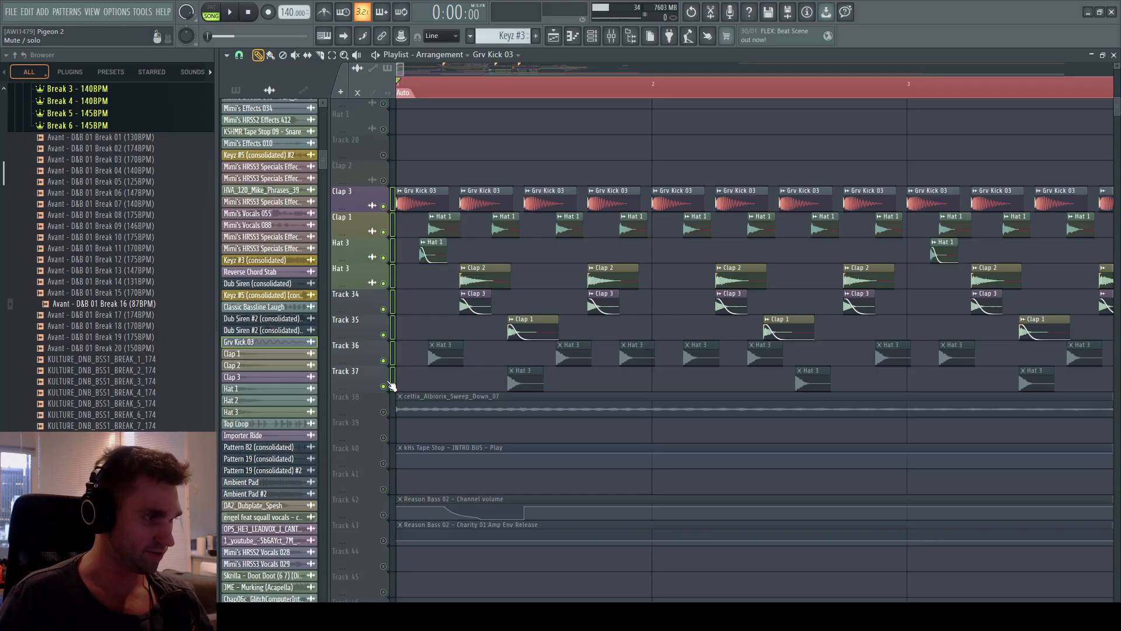
Play the intro with the drum layers and look over how they are laid out across the arrangement.
{"action": "key", "text": "space"}
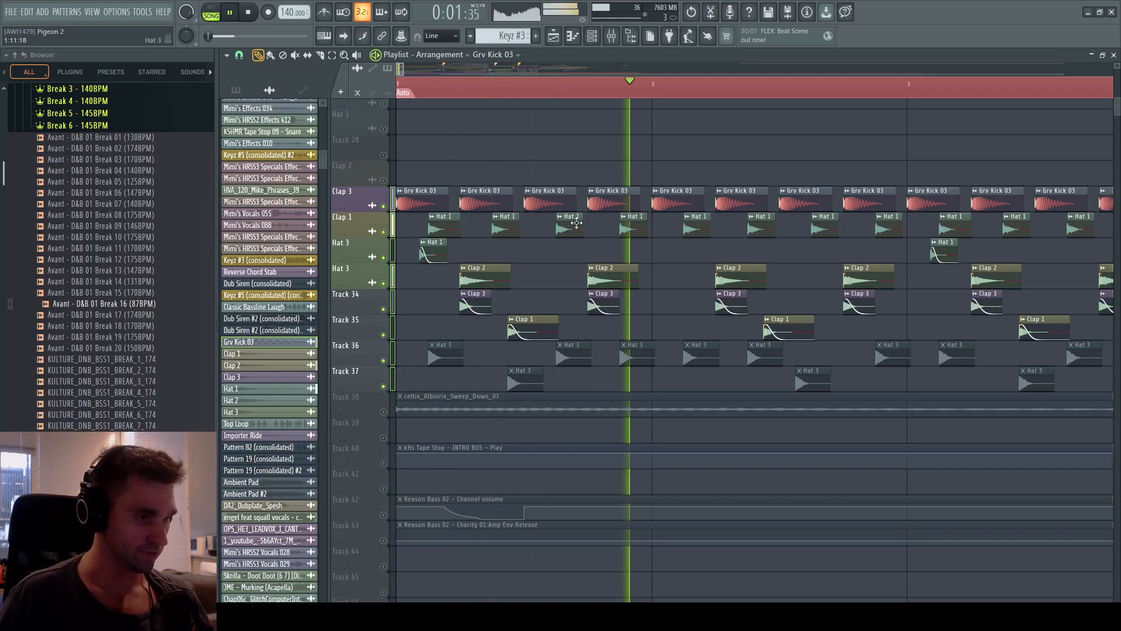
{"action": "scroll", "coordinate": [666, 95], "scroll_direction": "down", "scroll_amount": 4}
{"action": "scroll", "coordinate": [666, 95], "scroll_direction": "right", "scroll_amount": 3}
{"action": "scroll", "coordinate": [648, 185], "scroll_direction": "up", "scroll_amount": 3}
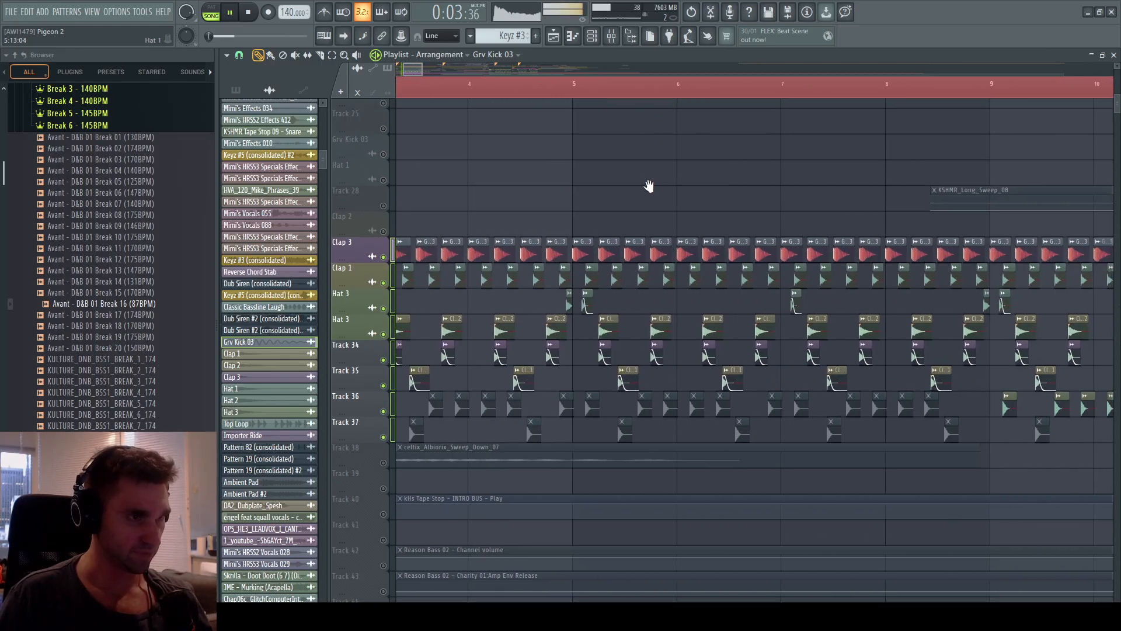
{"action": "scroll", "coordinate": [578, 92], "scroll_direction": "down", "scroll_amount": 5}
{"action": "scroll", "coordinate": [493, 172], "scroll_direction": "up", "scroll_amount": 7}
{"action": "scroll", "coordinate": [493, 172], "scroll_direction": "up", "scroll_amount": 8}
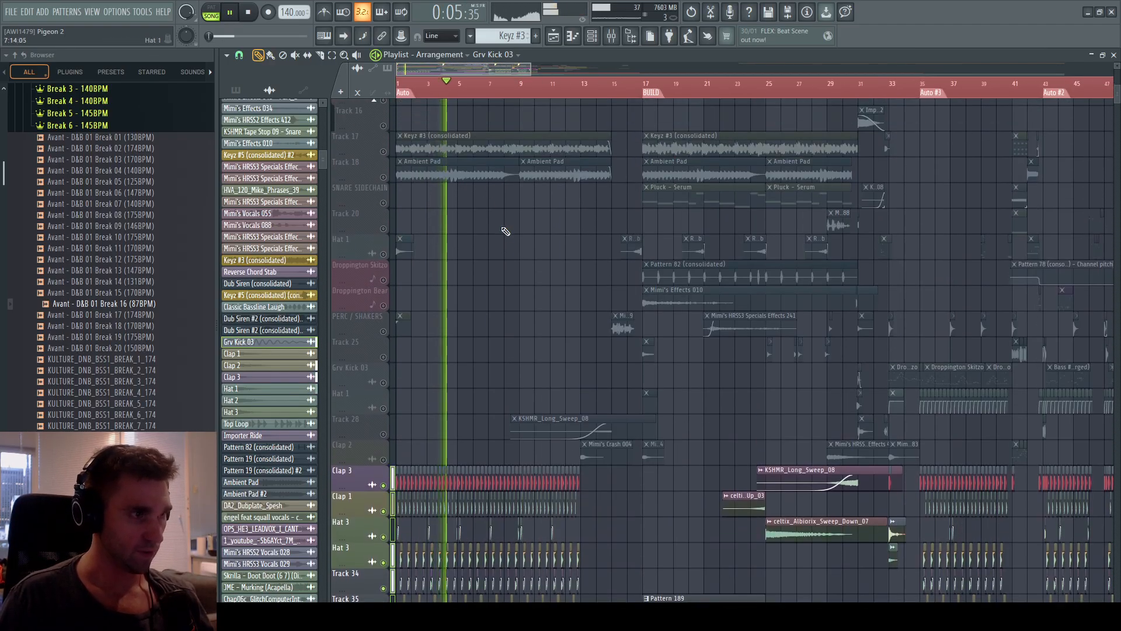
{"action": "scroll", "coordinate": [591, 508], "scroll_direction": "down", "scroll_amount": 15}
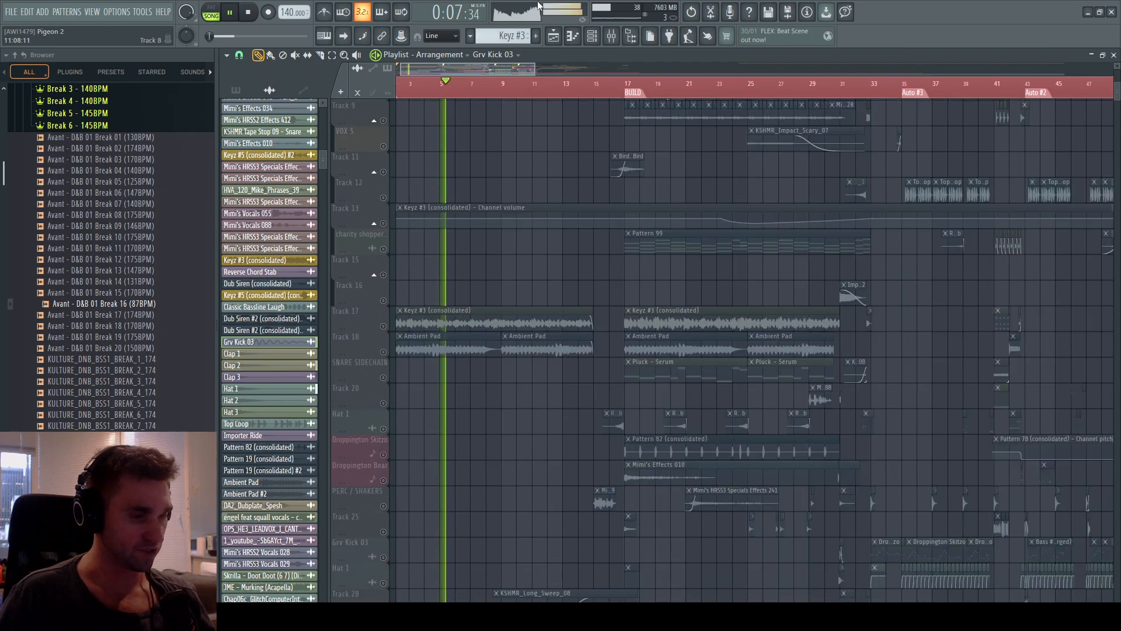
Play the unmuted drum tracks in the drop around the Auto #3 marker and unmute Track 46.
{"action": "scroll", "coordinate": [668, 55], "scroll_direction": "right", "scroll_amount": 4}
{"action": "left_click_drag", "start_coordinate": [668, 55], "coordinate": [416, 348]}
{"action": "left_click", "coordinate": [584, 91]}
{"action": "scroll", "coordinate": [510, 69], "scroll_direction": "up", "scroll_amount": 6}
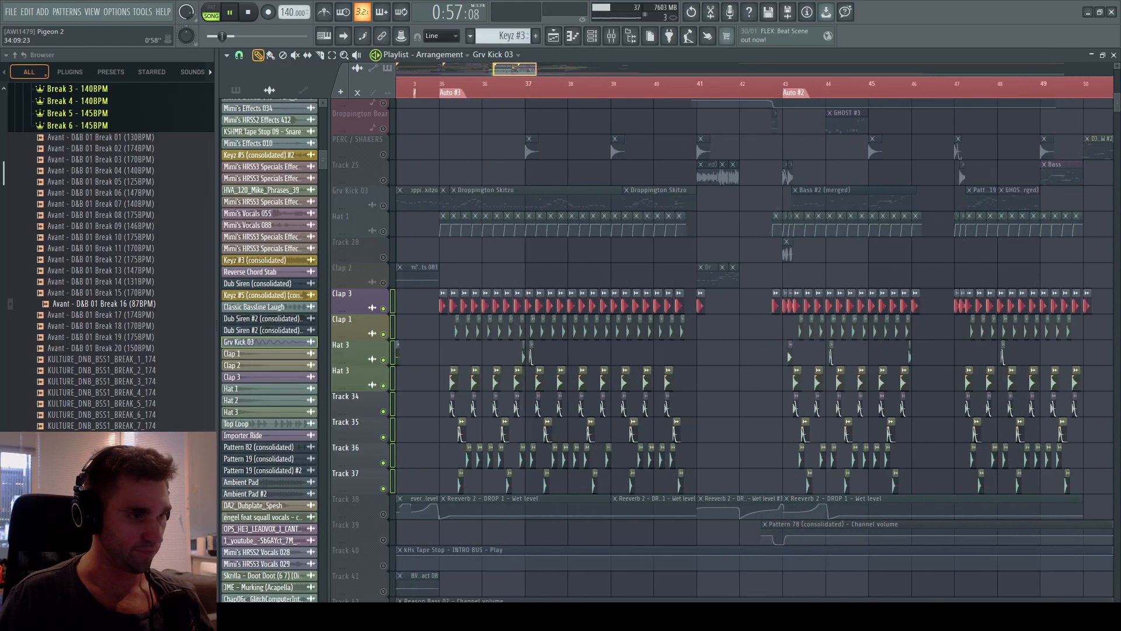
{"action": "left_click_drag", "start_coordinate": [520, 272], "coordinate": [713, 177]}
{"action": "scroll", "coordinate": [619, 313], "scroll_direction": "down", "scroll_amount": 7}
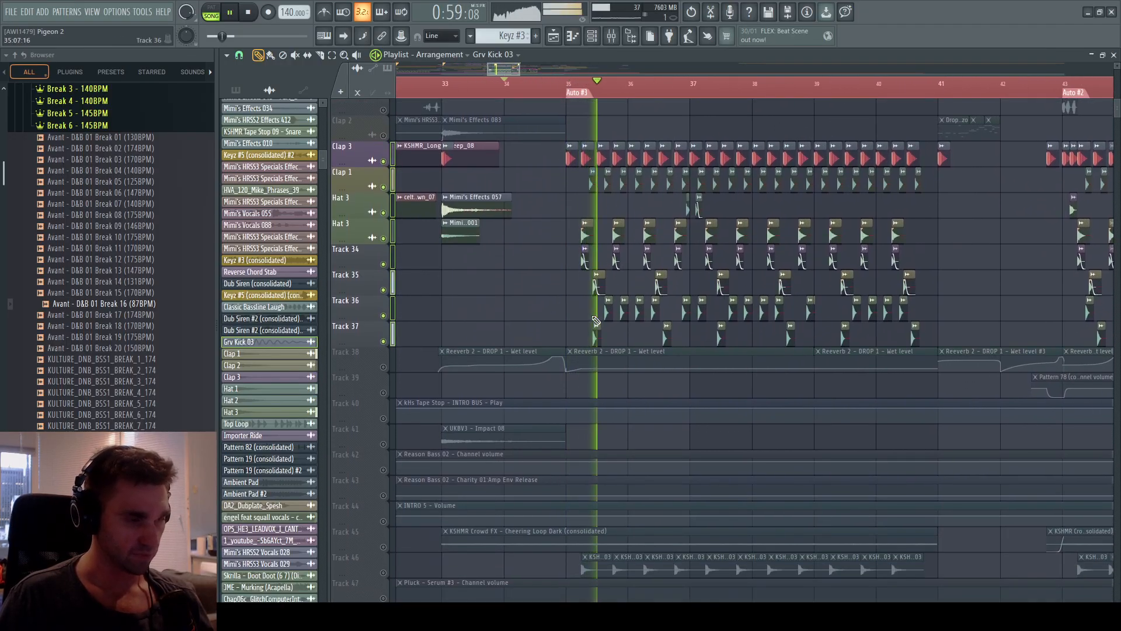
{"action": "left_click", "coordinate": [383, 448]}
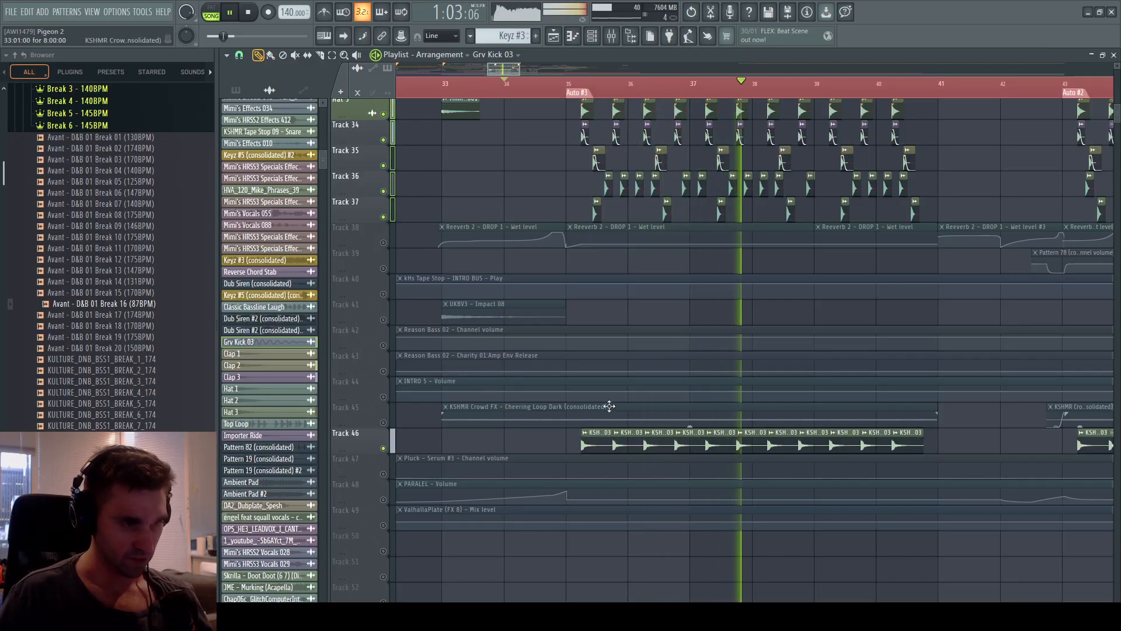
Unmute Track 12 with the Top Loop clips, stop playback and place the playhead at the Auto #3 marker.
{"action": "scroll", "coordinate": [593, 341], "scroll_direction": "up", "scroll_amount": 20}
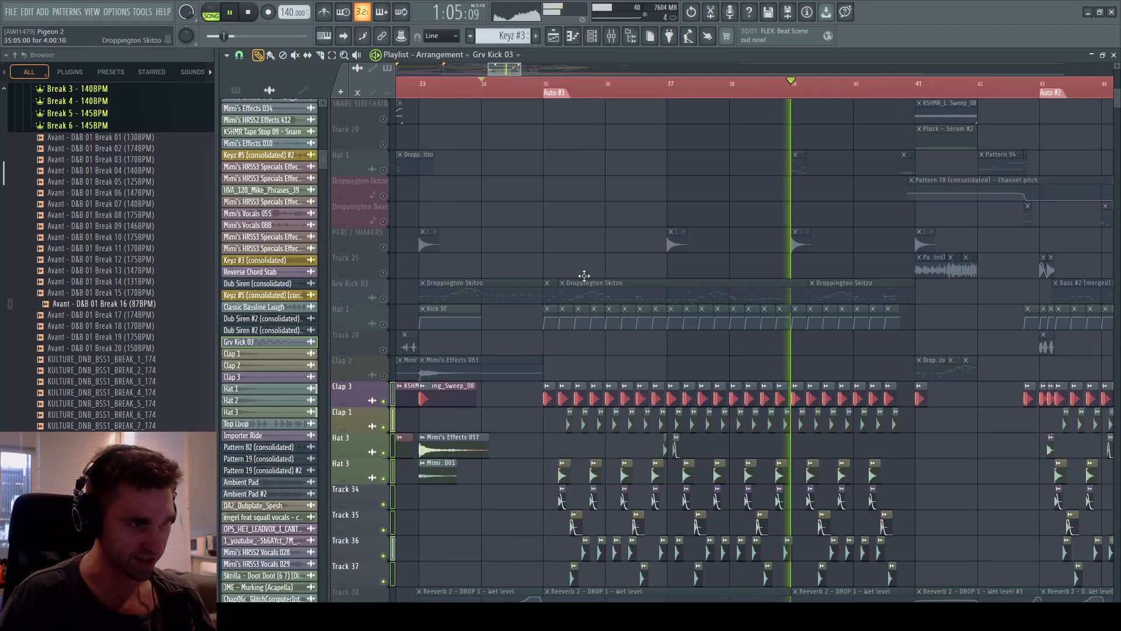
{"action": "scroll", "coordinate": [677, 297], "scroll_direction": "up", "scroll_amount": 2}
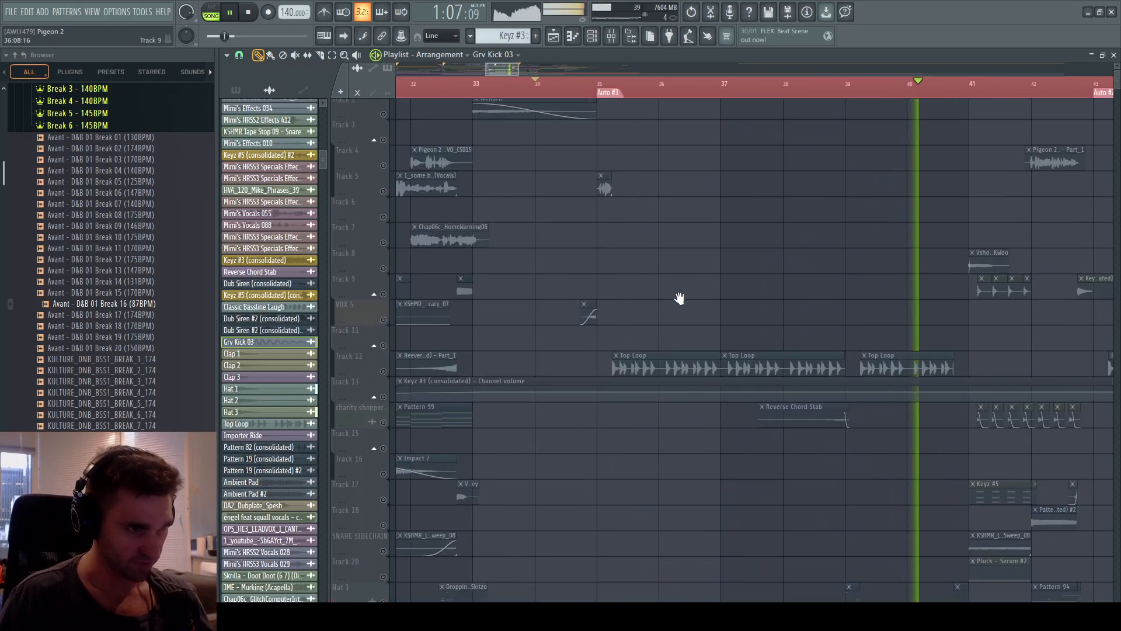
{"action": "key", "text": "space"}
{"action": "left_click", "coordinate": [577, 87]}
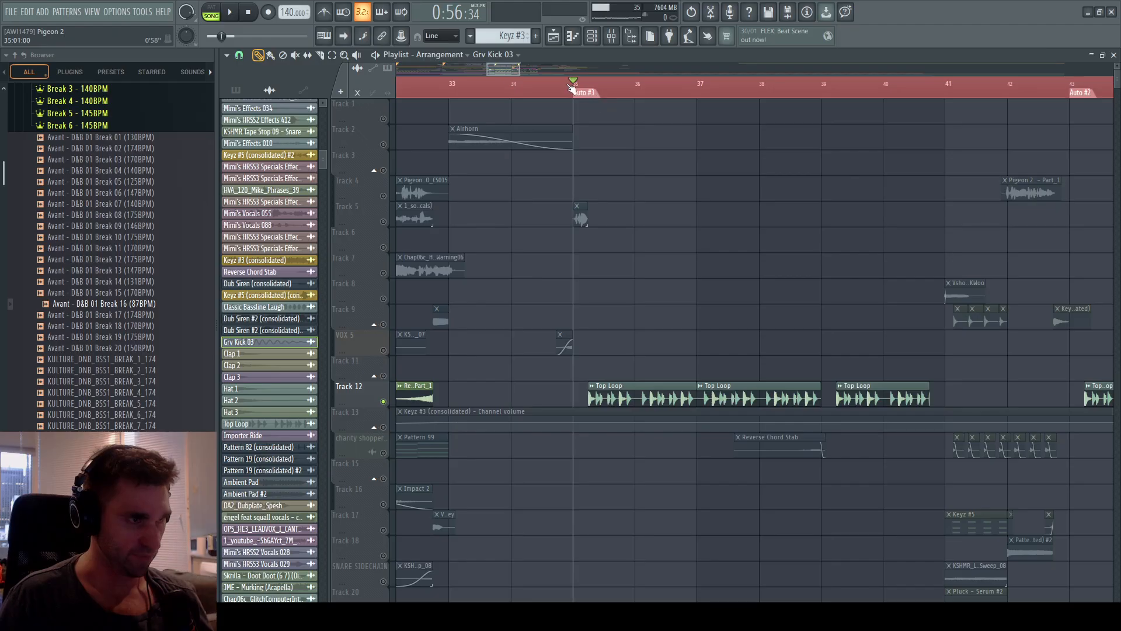
{"action": "scroll", "coordinate": [582, 88], "scroll_direction": "up", "scroll_amount": 1}
{"action": "scroll", "coordinate": [631, 87], "scroll_direction": "up", "scroll_amount": 3}
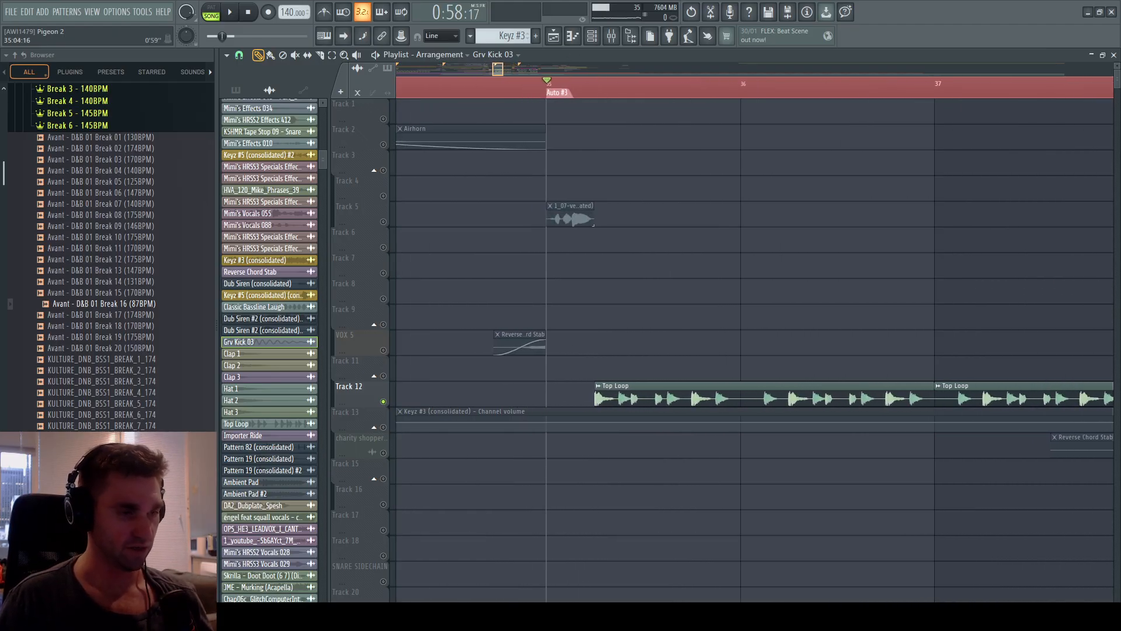
{"action": "scroll", "coordinate": [647, 335], "scroll_direction": "down", "scroll_amount": 2}
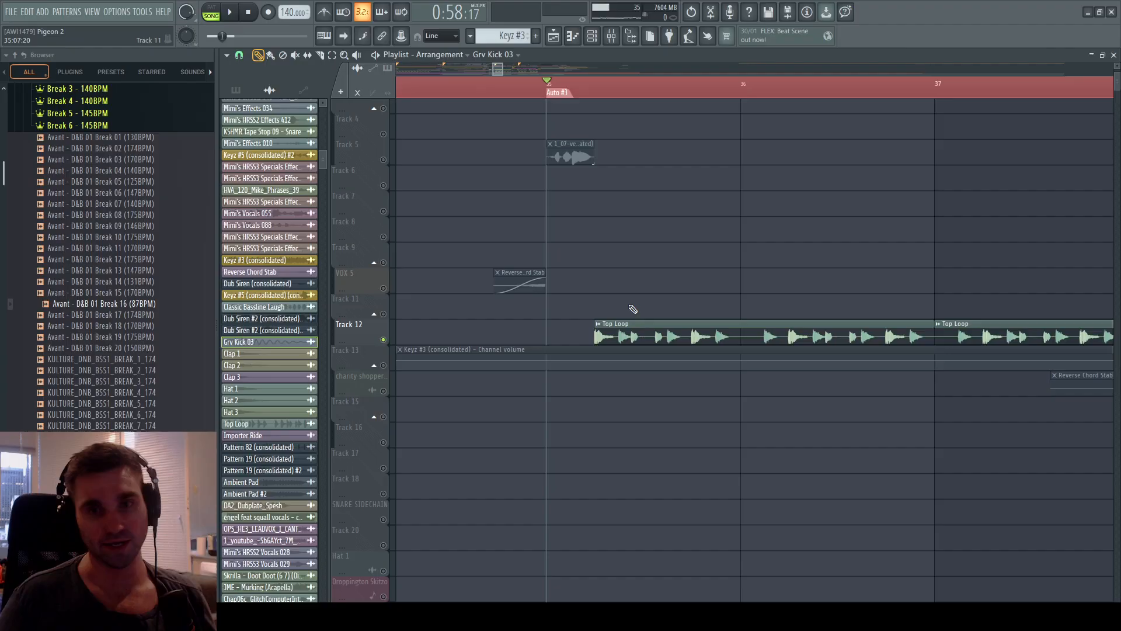
{"action": "scroll", "coordinate": [610, 90], "scroll_direction": "down", "scroll_amount": 2}
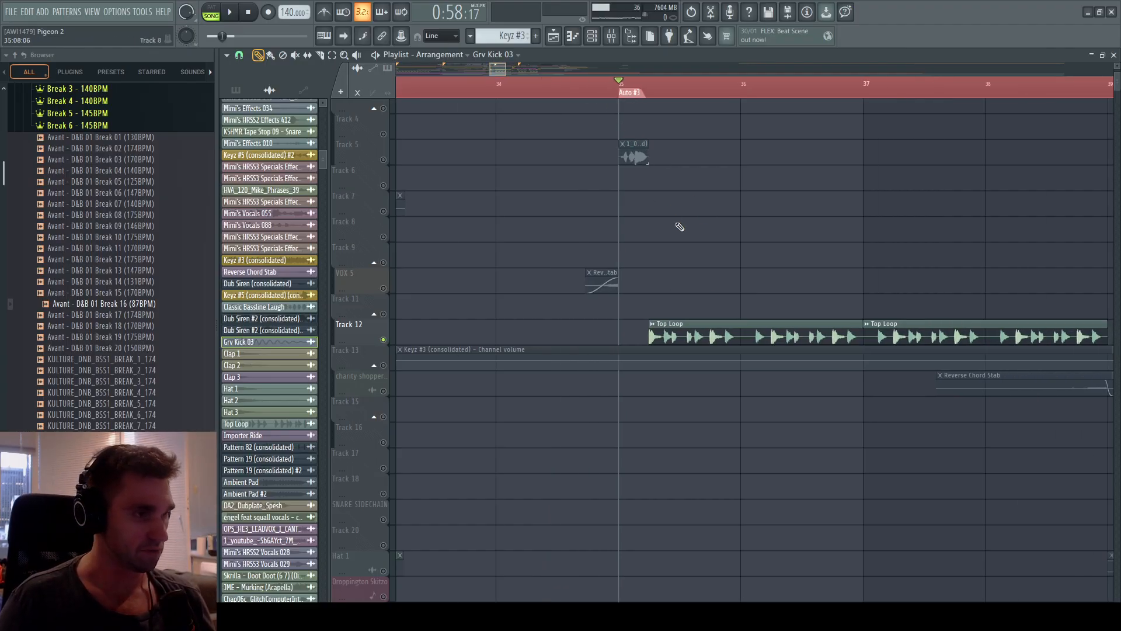
Play the drop and open the Top Loop clip's channel settings together with its Loop 01 mixer track.
{"action": "key", "text": "space"}
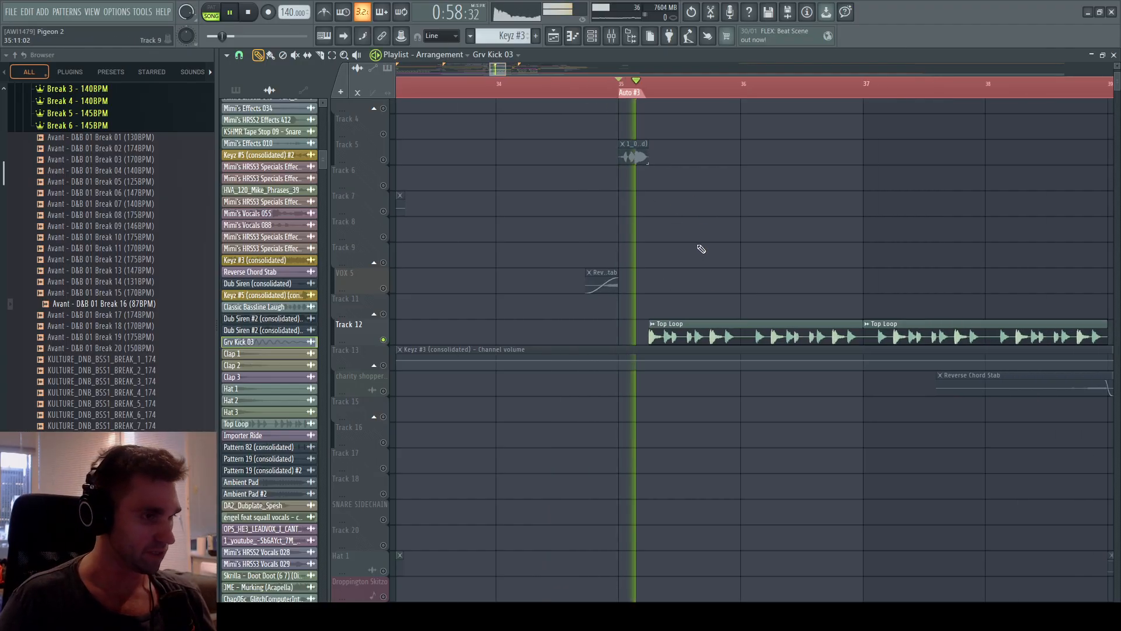
{"action": "double_click", "coordinate": [769, 327]}
{"action": "double_click", "coordinate": [583, 173]}
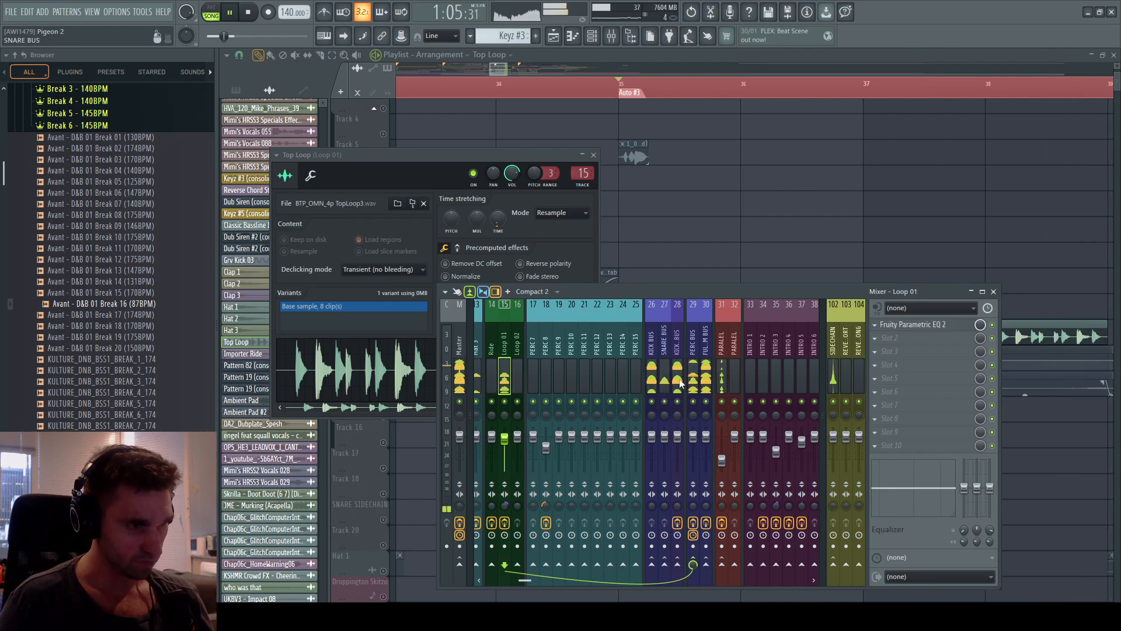
Stop playback, select the PERC BUS in the mixer and open its Fruity Limiter.
{"action": "key", "text": "space"}
{"action": "left_click", "coordinate": [694, 349]}
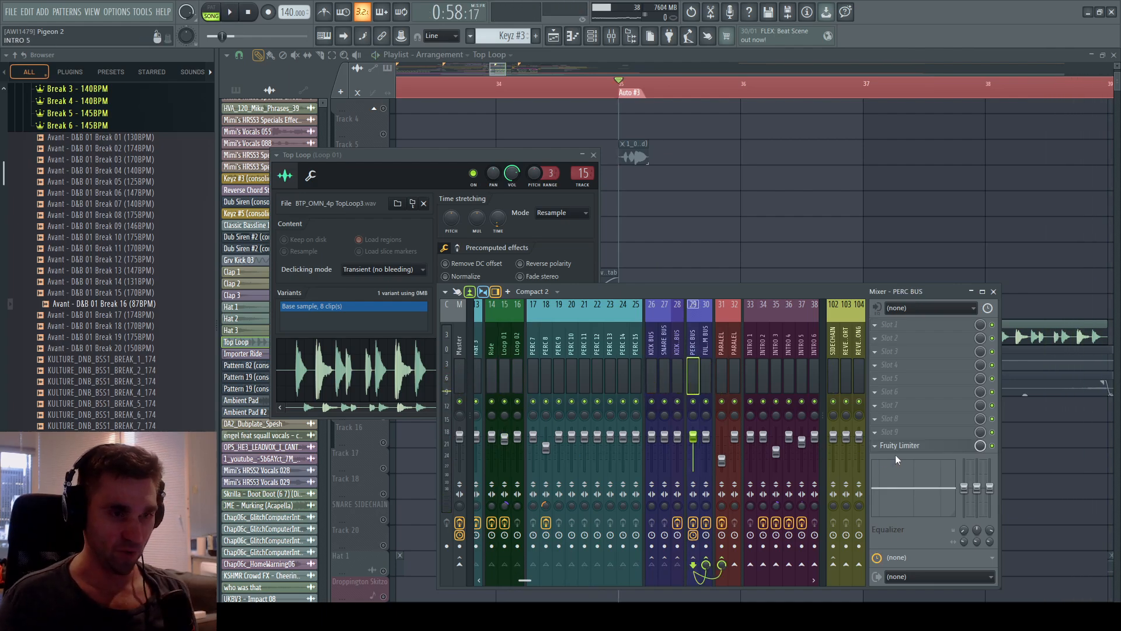
{"action": "left_click", "coordinate": [939, 446]}
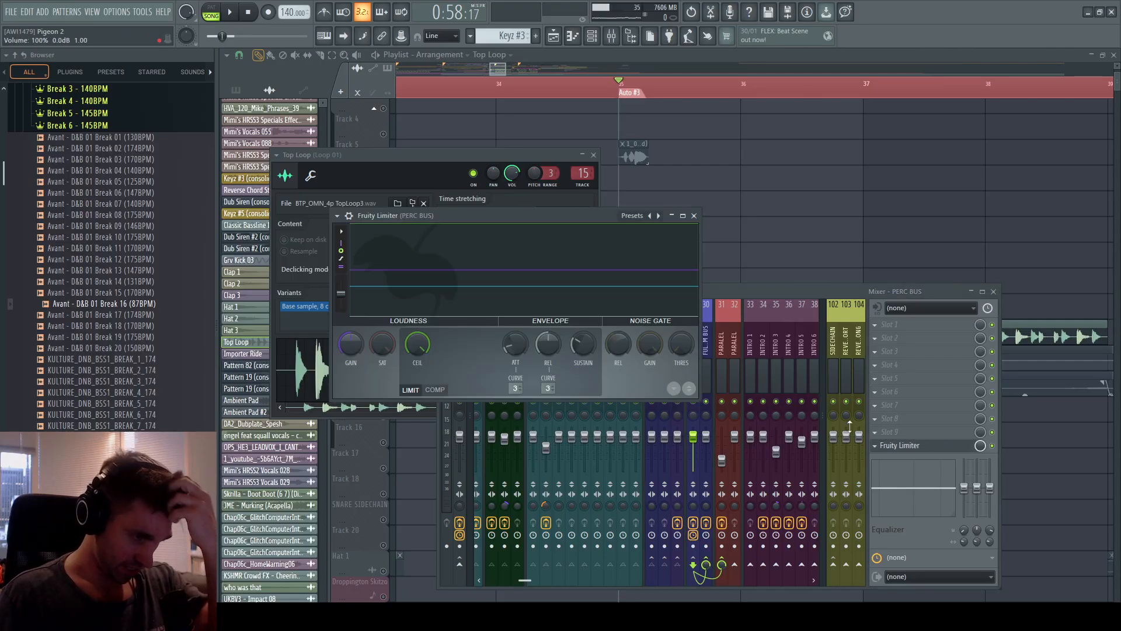
{"action": "left_click", "coordinate": [771, 291]}
{"action": "left_click", "coordinate": [548, 216]}
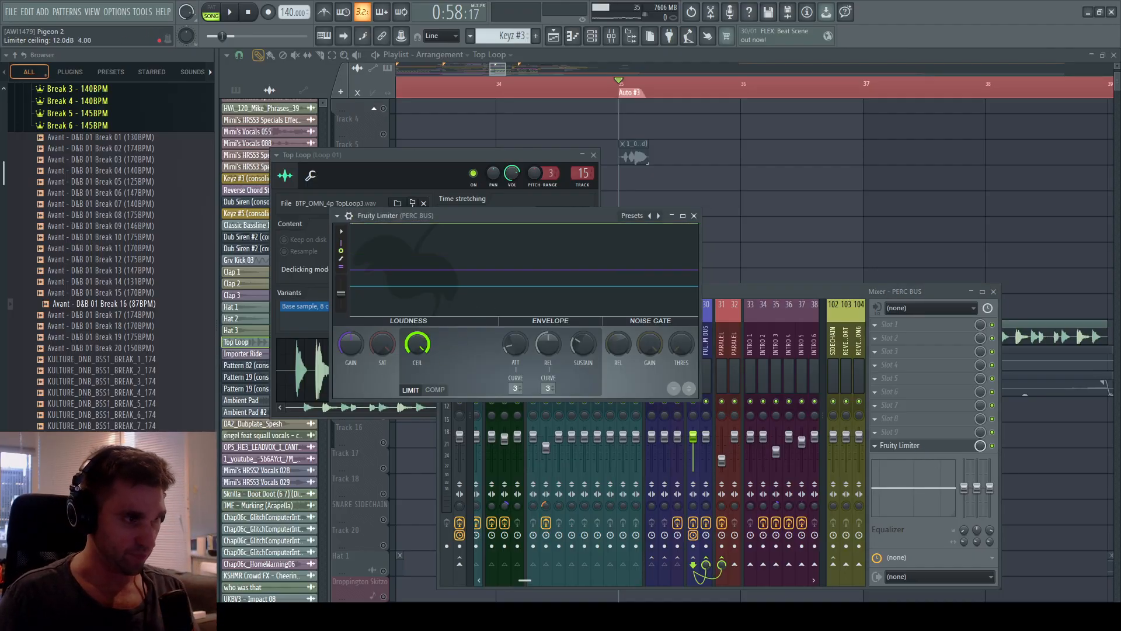
Examine the Fruity Limiter's COMP settings and sidechain source, and play the drop to watch the compression.
{"action": "left_click", "coordinate": [435, 390]}
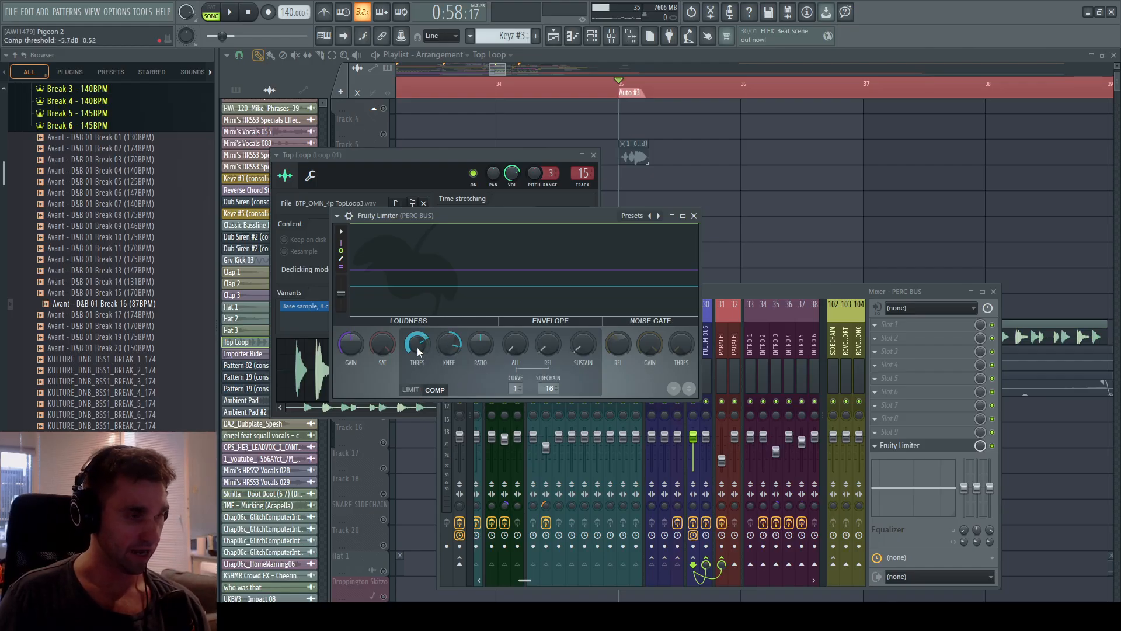
{"action": "left_click", "coordinate": [550, 388]}
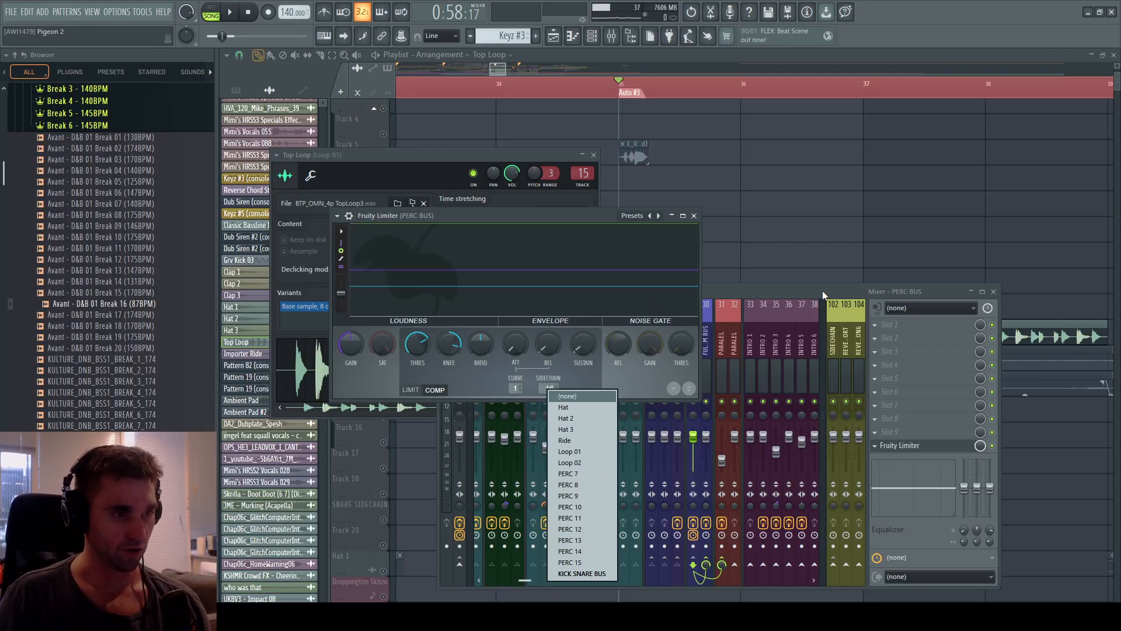
{"action": "left_click", "coordinate": [548, 216]}
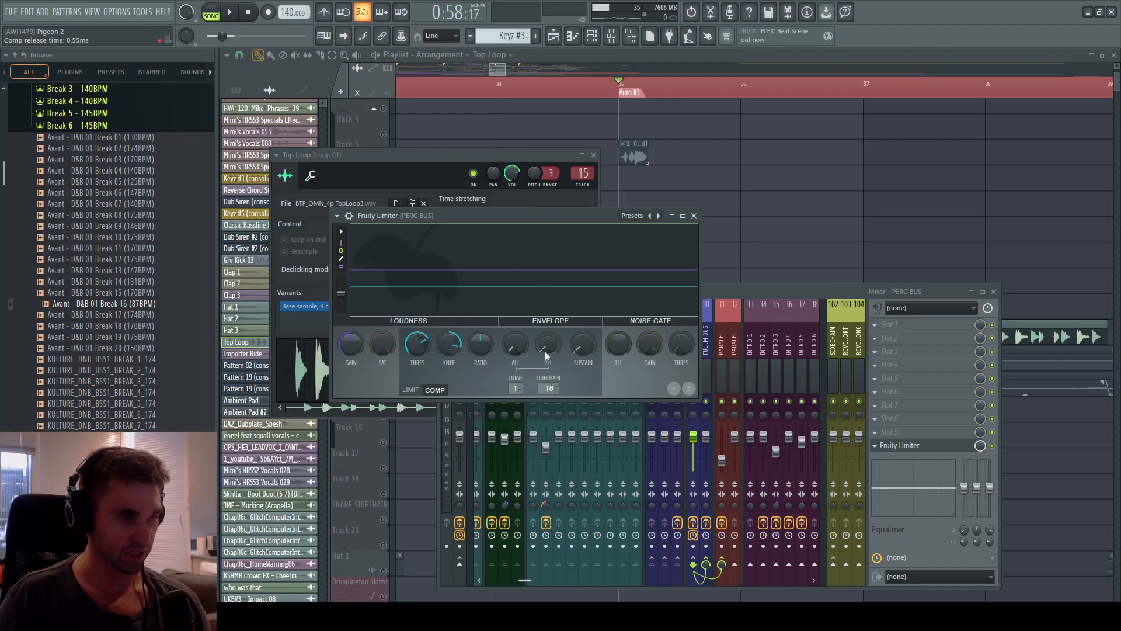
{"action": "key", "text": "space"}
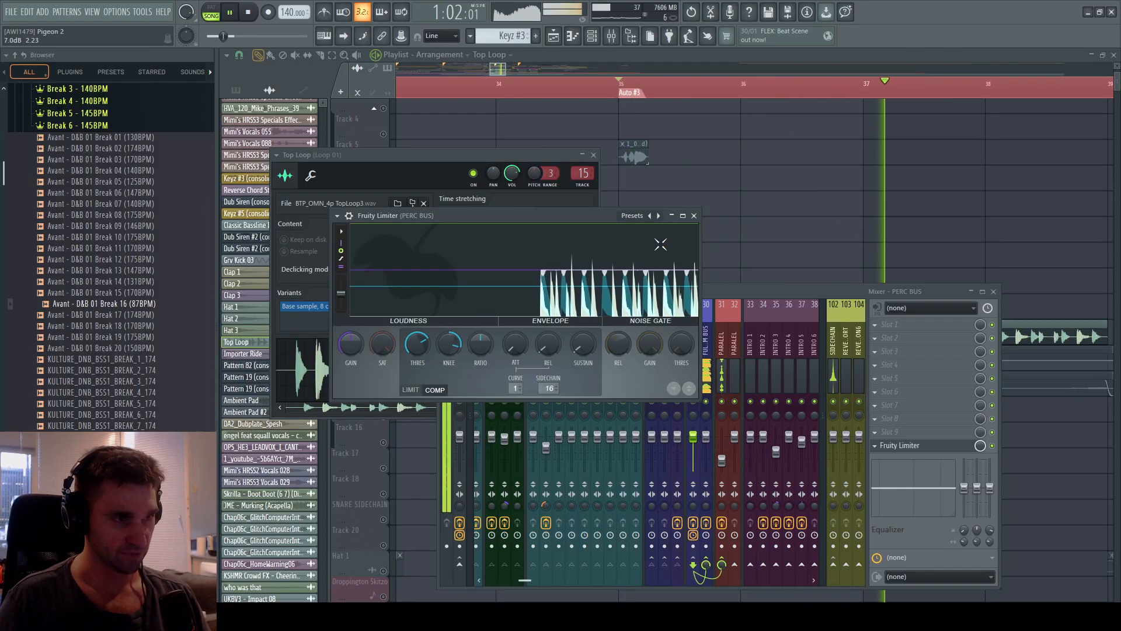
{"action": "key", "text": "space"}
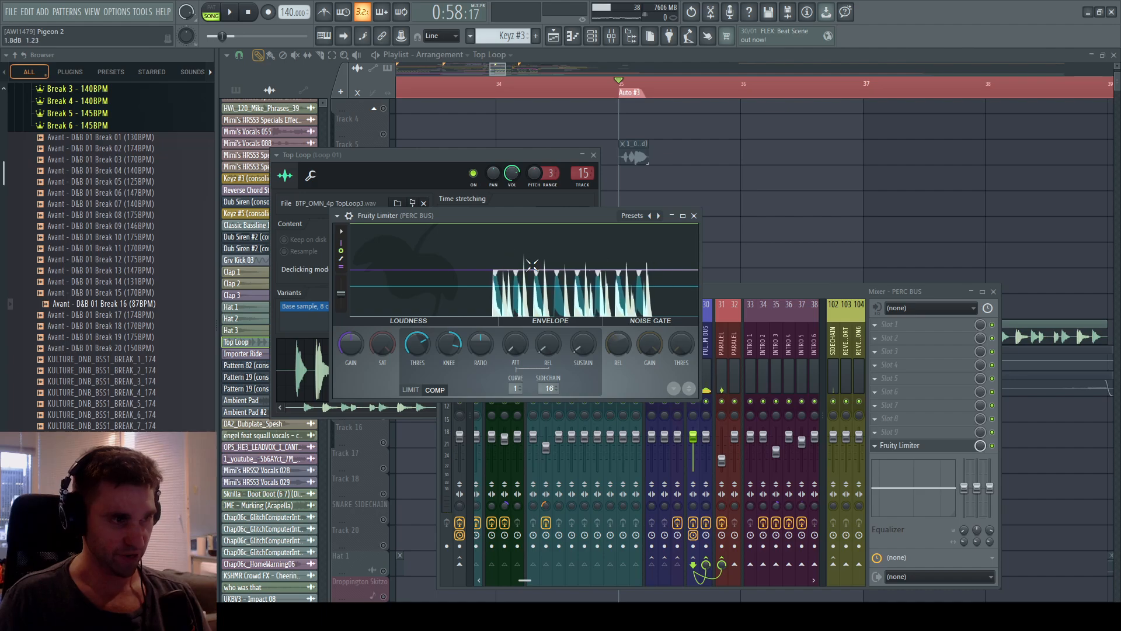
Select PARALEL mixer track 31 and toggle its mute/solo state while playing the drop to compare the sound.
{"action": "left_click", "coordinate": [798, 291]}
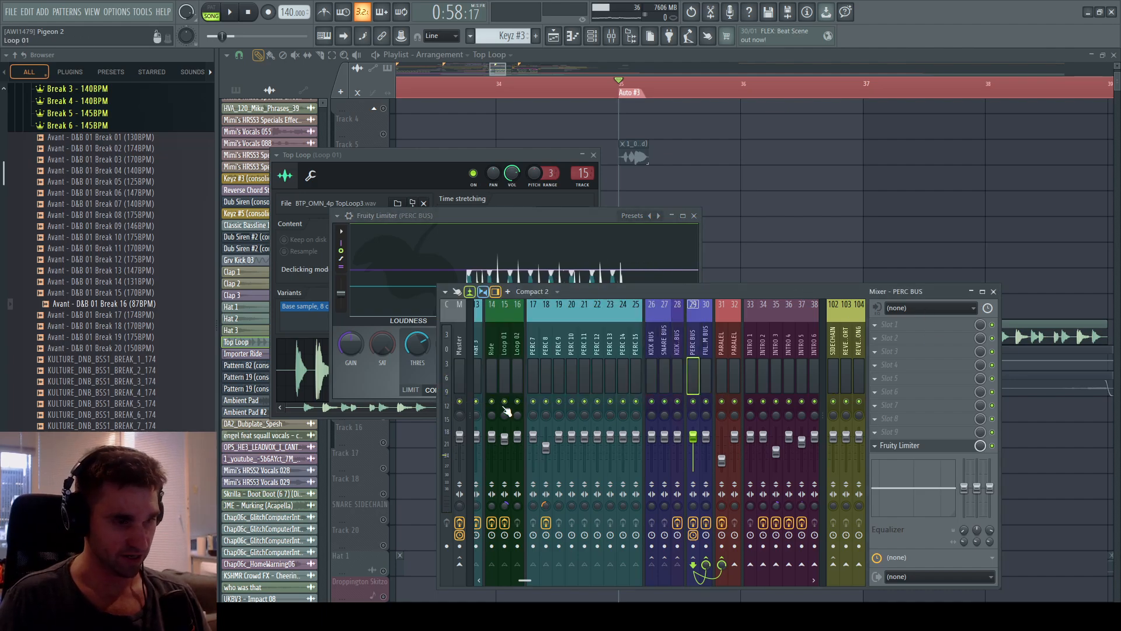
{"action": "left_click", "coordinate": [725, 334]}
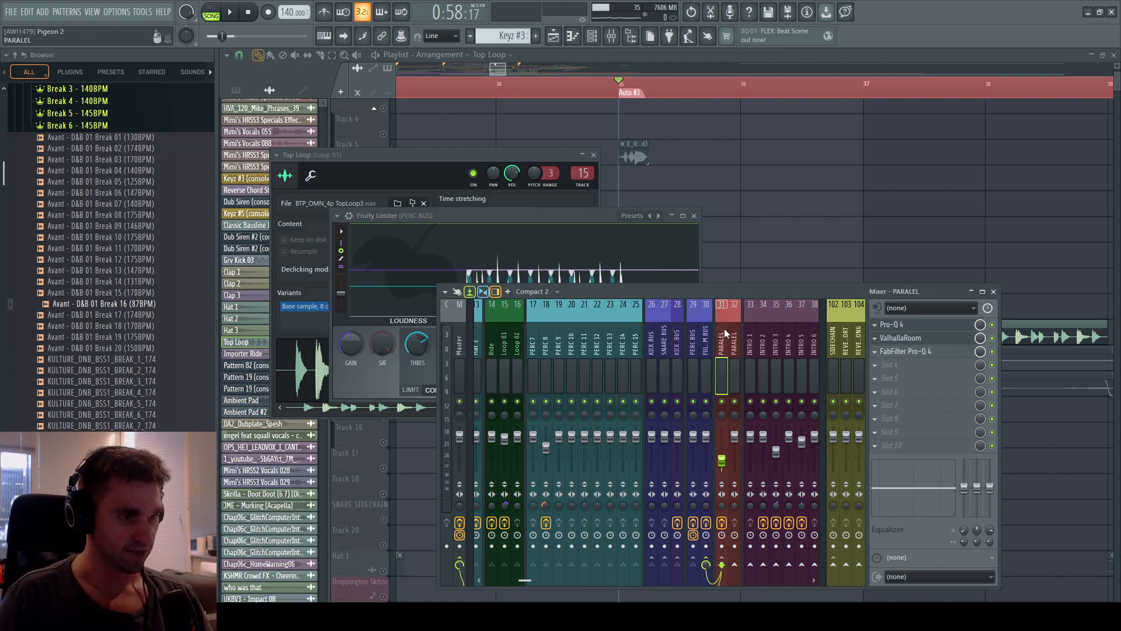
{"action": "right_click", "coordinate": [723, 402]}
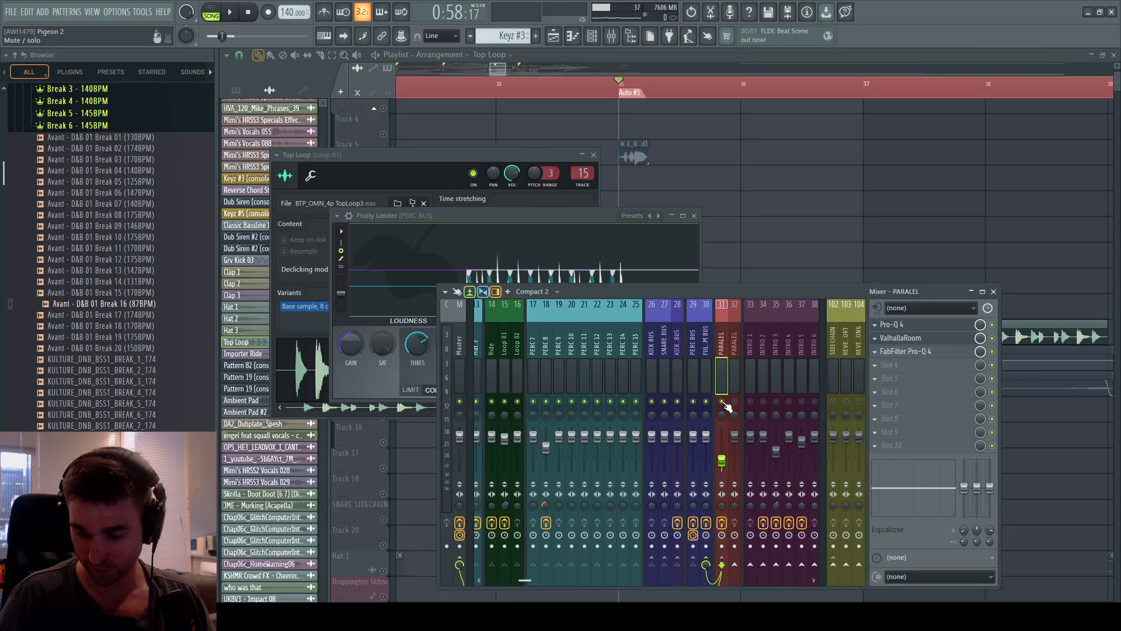
{"action": "right_click", "coordinate": [724, 402]}
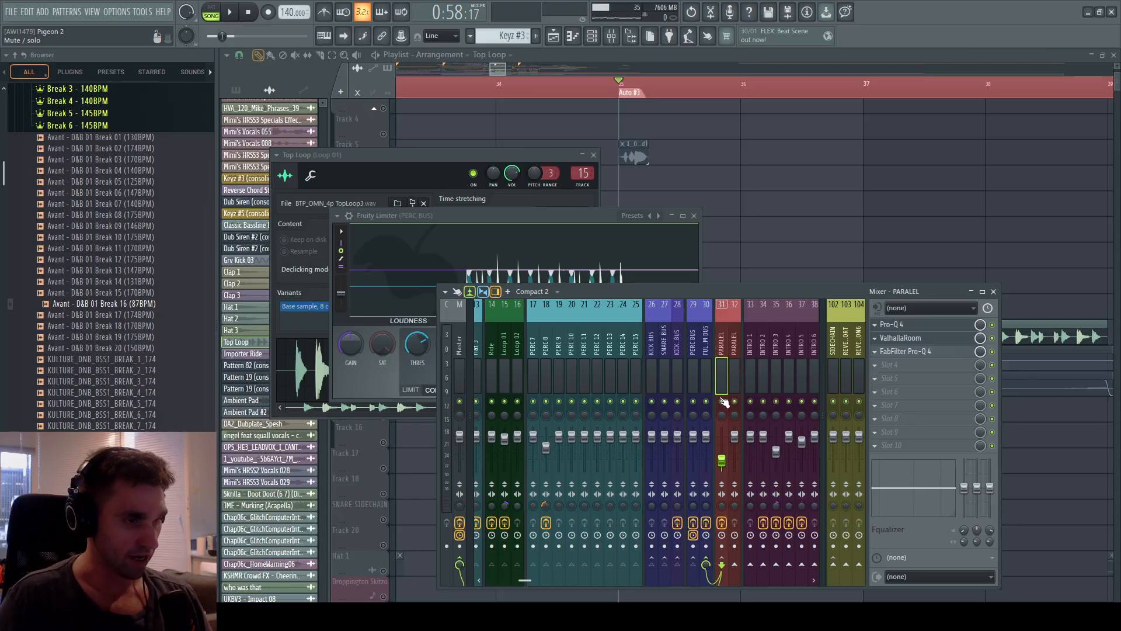
{"action": "right_click", "coordinate": [721, 399]}
{"action": "right_click", "coordinate": [724, 403]}
{"action": "key", "text": "space"}
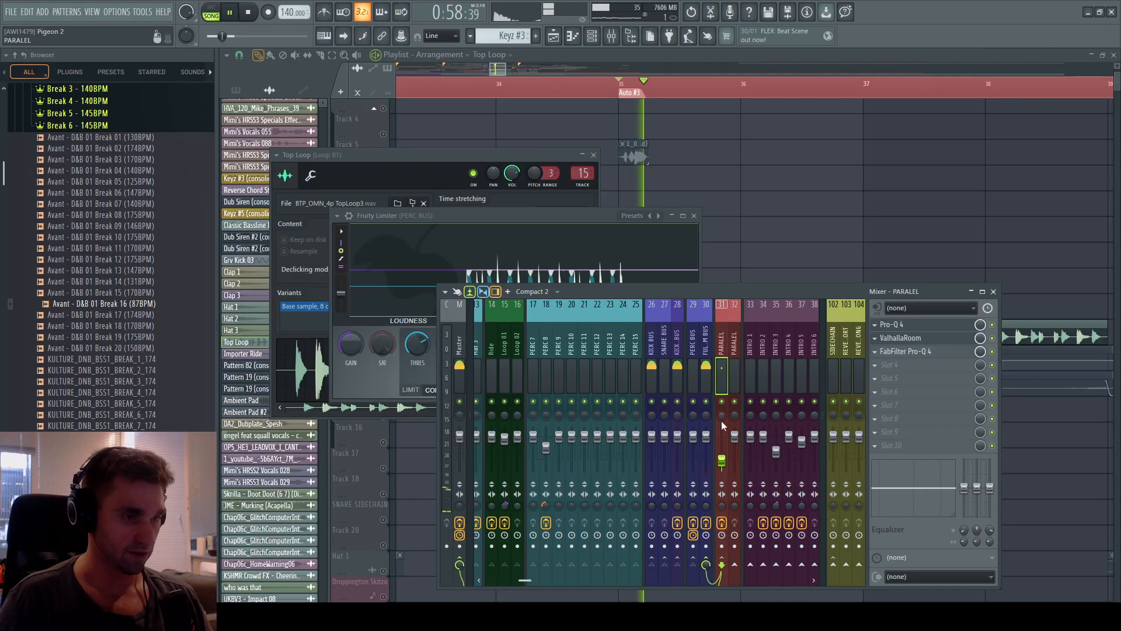
{"action": "right_click", "coordinate": [724, 403]}
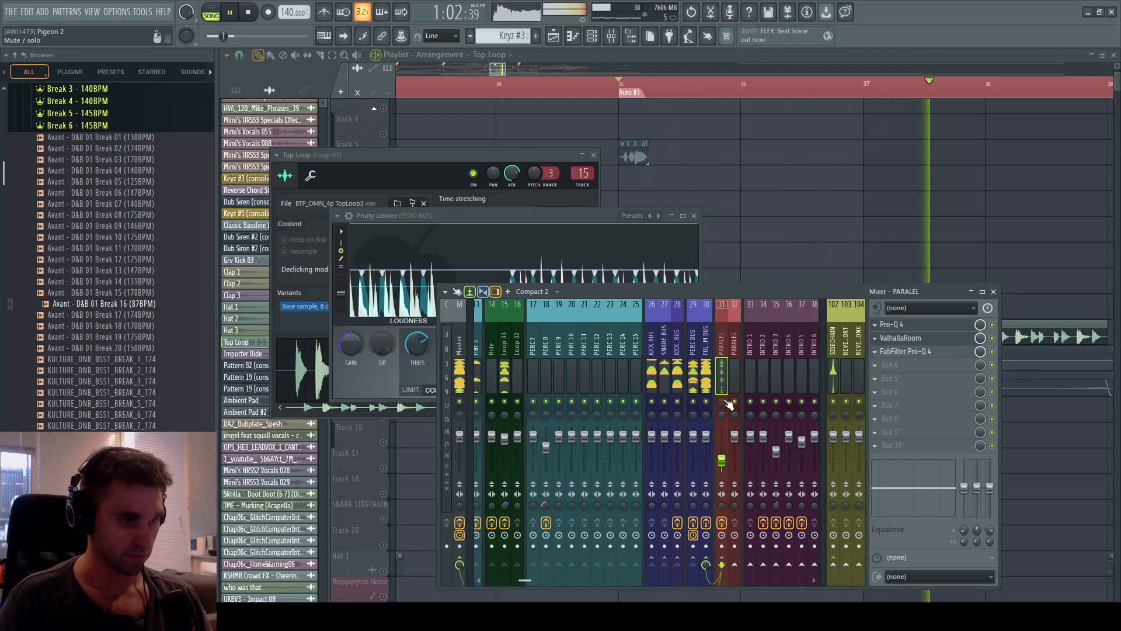
Close the plugin and mixer windows, stop playback and return to the start of the intro in the playlist.
{"action": "left_click", "coordinate": [608, 90]}
{"action": "key", "text": "F12"}
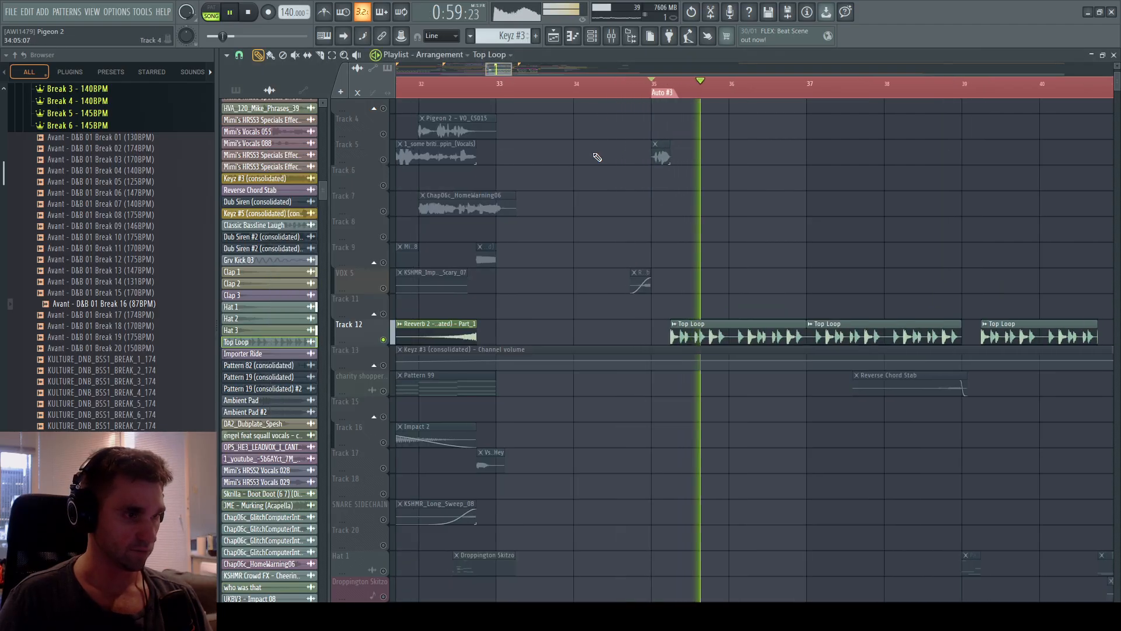
{"action": "key", "text": "space"}
{"action": "scroll", "coordinate": [520, 85], "scroll_direction": "down", "scroll_amount": 5}
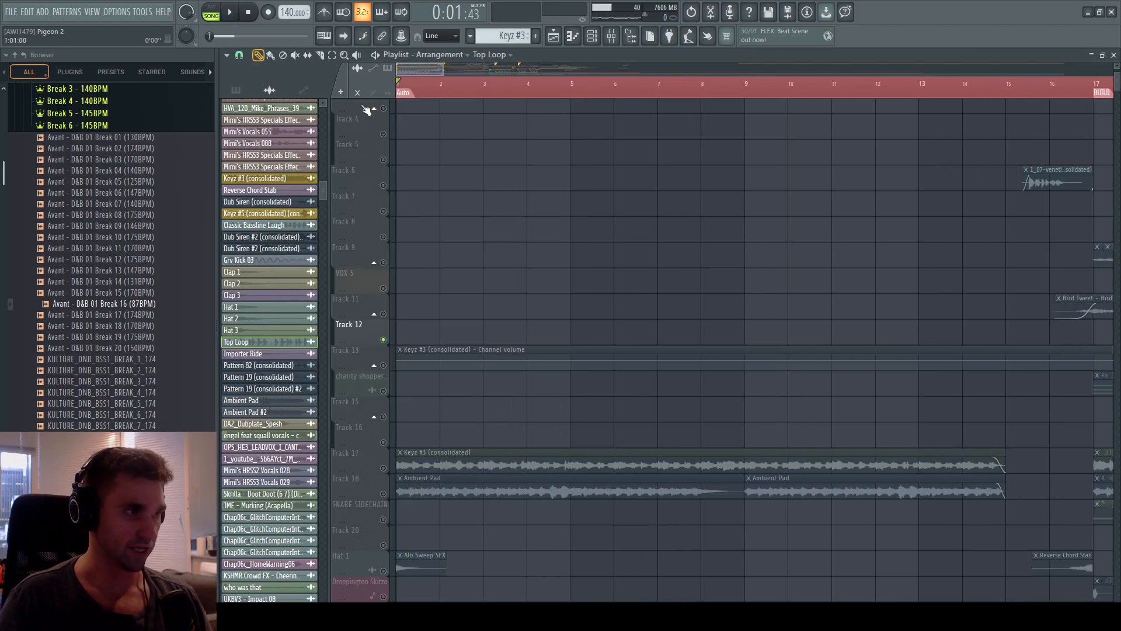
Solo the Clap 1 track, enable the Clap 3 track with it, and play the intro to hear the kick and hat.
{"action": "key", "text": "space"}
{"action": "scroll", "coordinate": [493, 446], "scroll_direction": "down", "scroll_amount": 8}
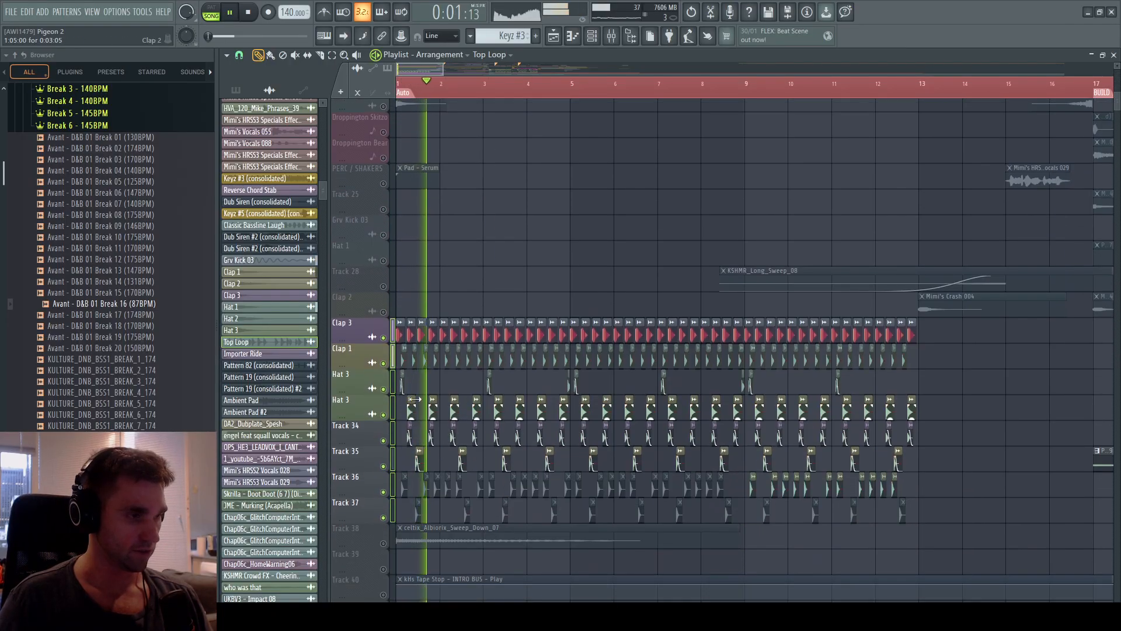
{"action": "key", "text": "space"}
{"action": "right_click", "coordinate": [384, 363]}
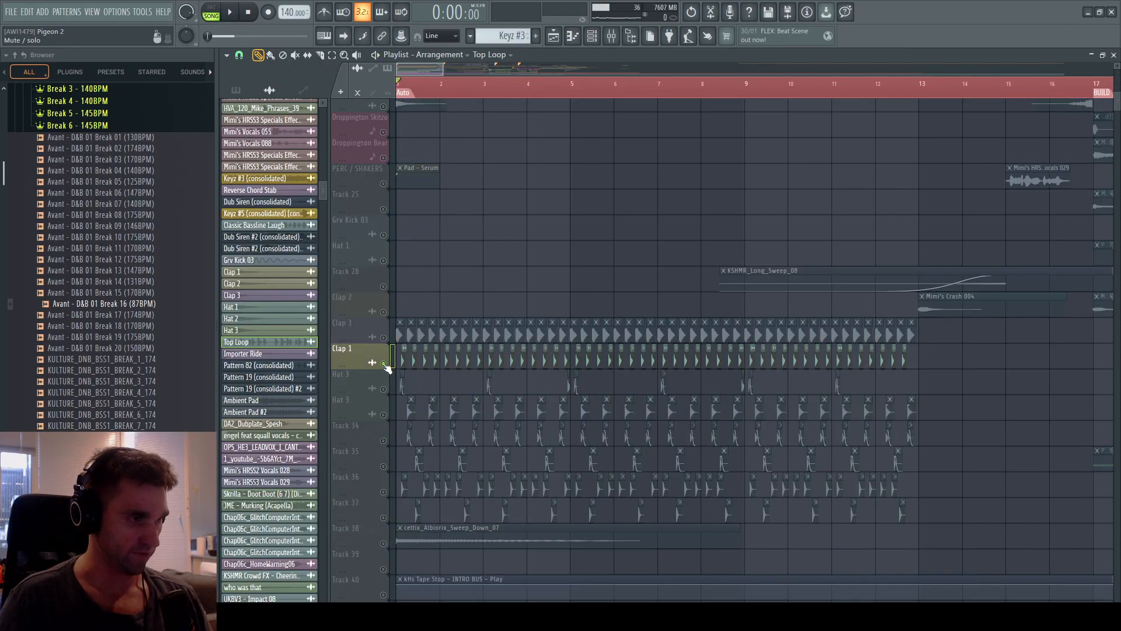
{"action": "left_click", "coordinate": [383, 338]}
{"action": "key", "text": "space"}
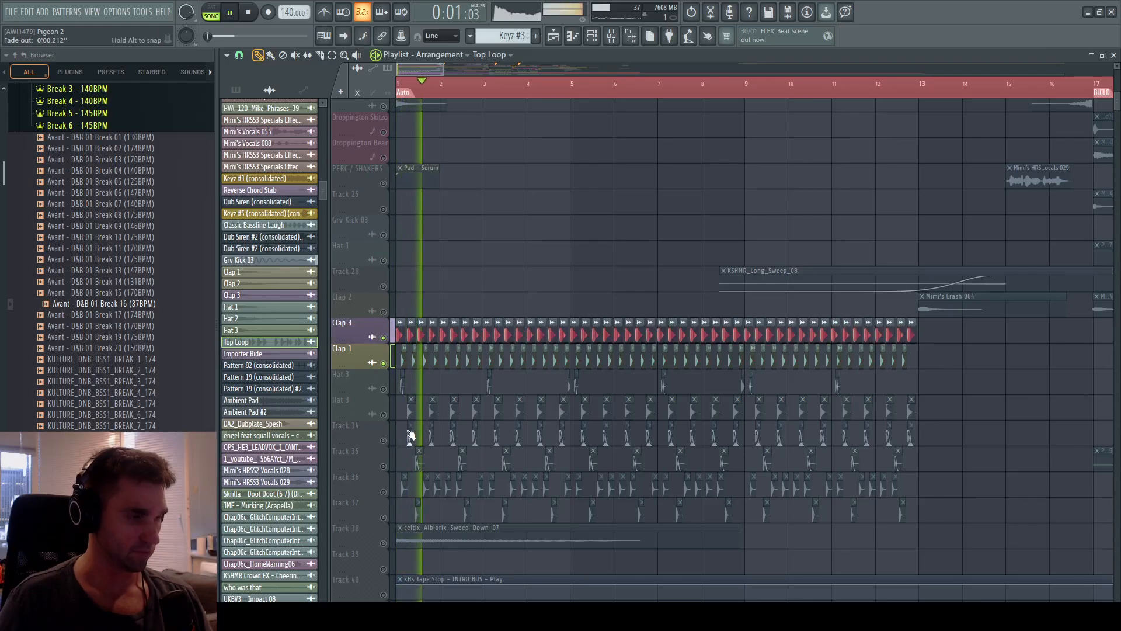
{"action": "scroll", "coordinate": [506, 104], "scroll_direction": "down", "scroll_amount": 2}
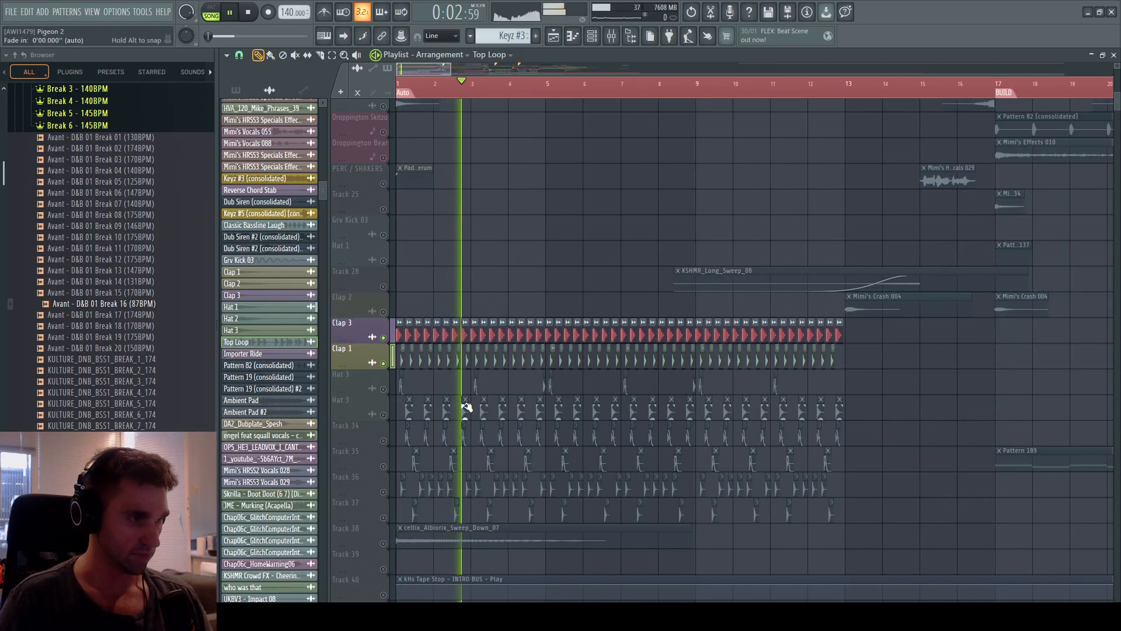
Mute the Clap 1 track, enable the Hat 3 track holding the Clap 2 clips, and play it with the kick.
{"action": "key", "text": "space"}
{"action": "left_click", "coordinate": [383, 363]}
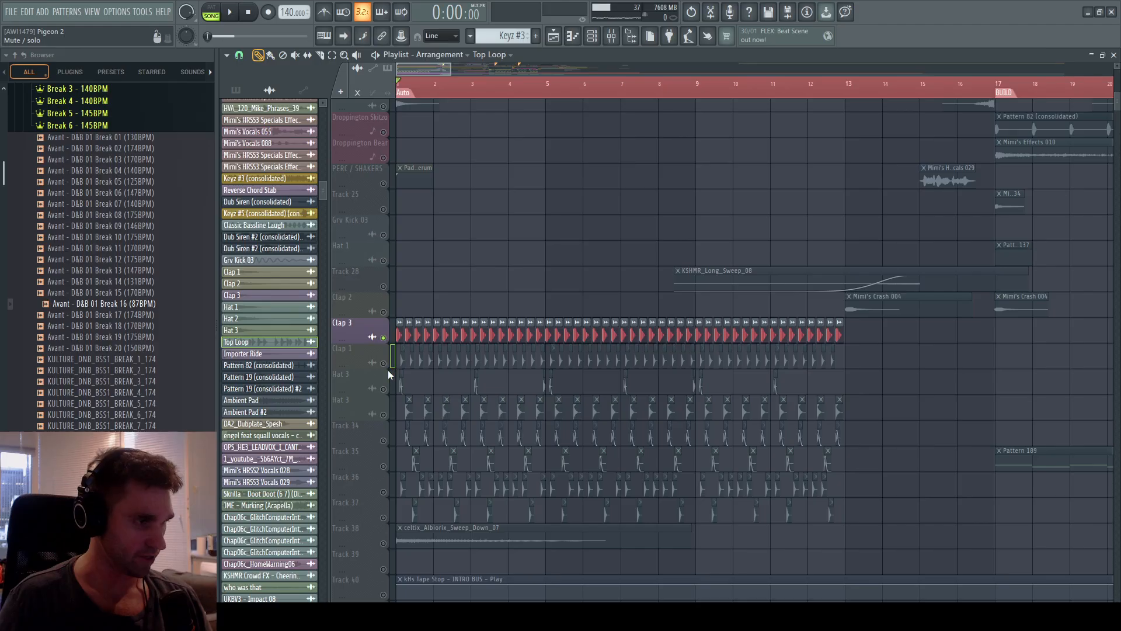
{"action": "left_click", "coordinate": [383, 414]}
{"action": "key", "text": "space"}
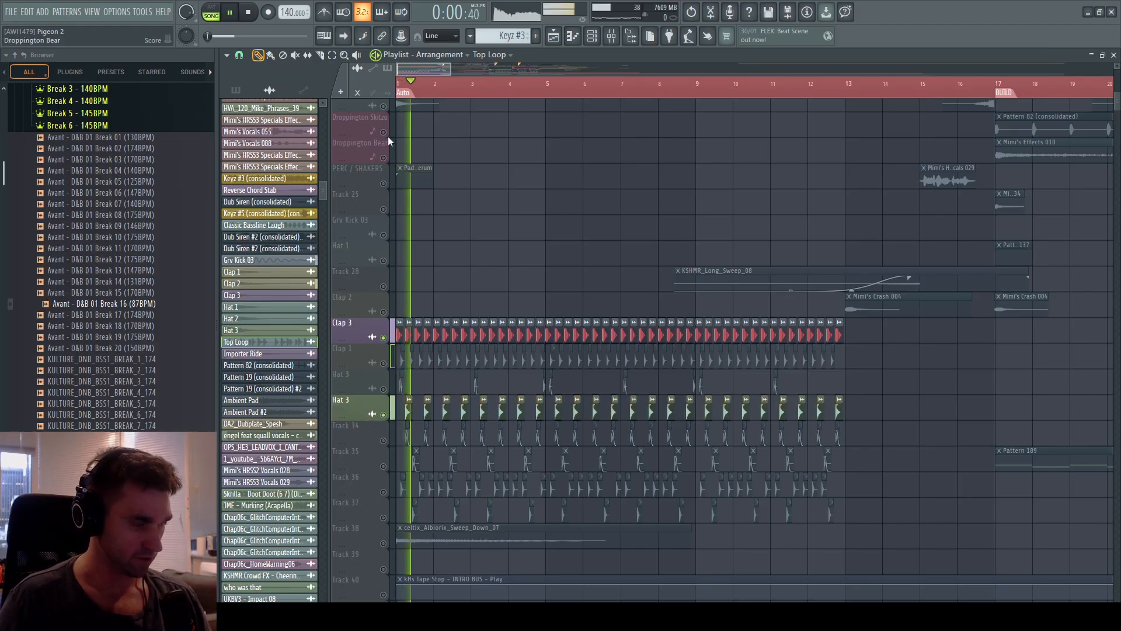
Restart the intro from the beginning and enable Track 34 to hear the Clap 3 layer with the Clap 2 clips.
{"action": "scroll", "coordinate": [411, 89], "scroll_direction": "up", "scroll_amount": 5}
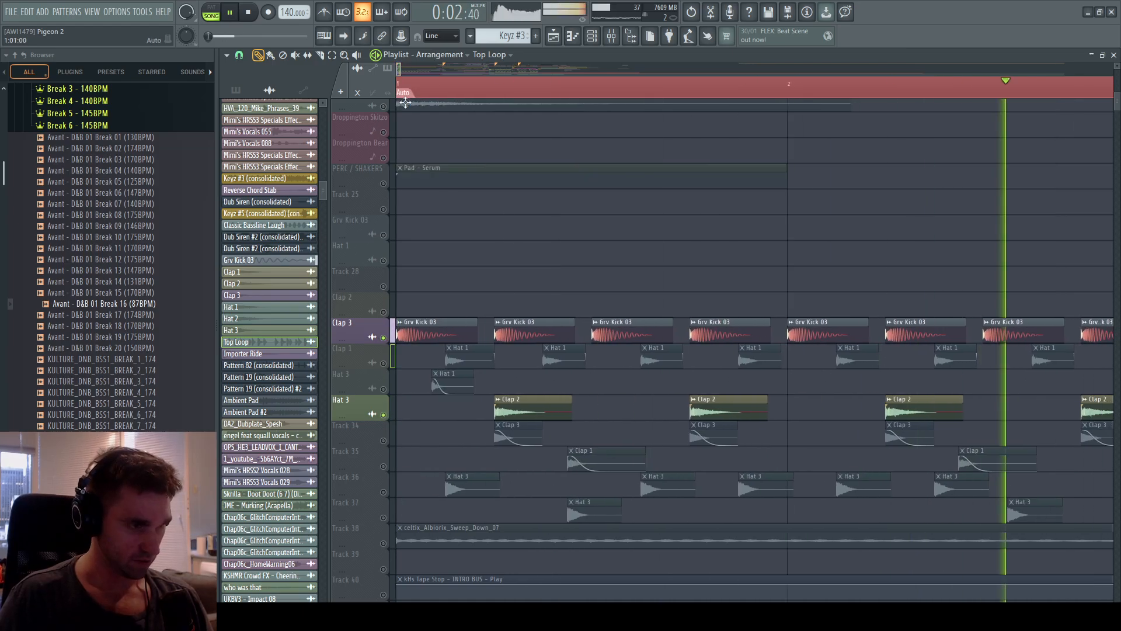
{"action": "key", "text": "space"}
{"action": "key", "text": "space"}
{"action": "left_click", "coordinate": [383, 440]}
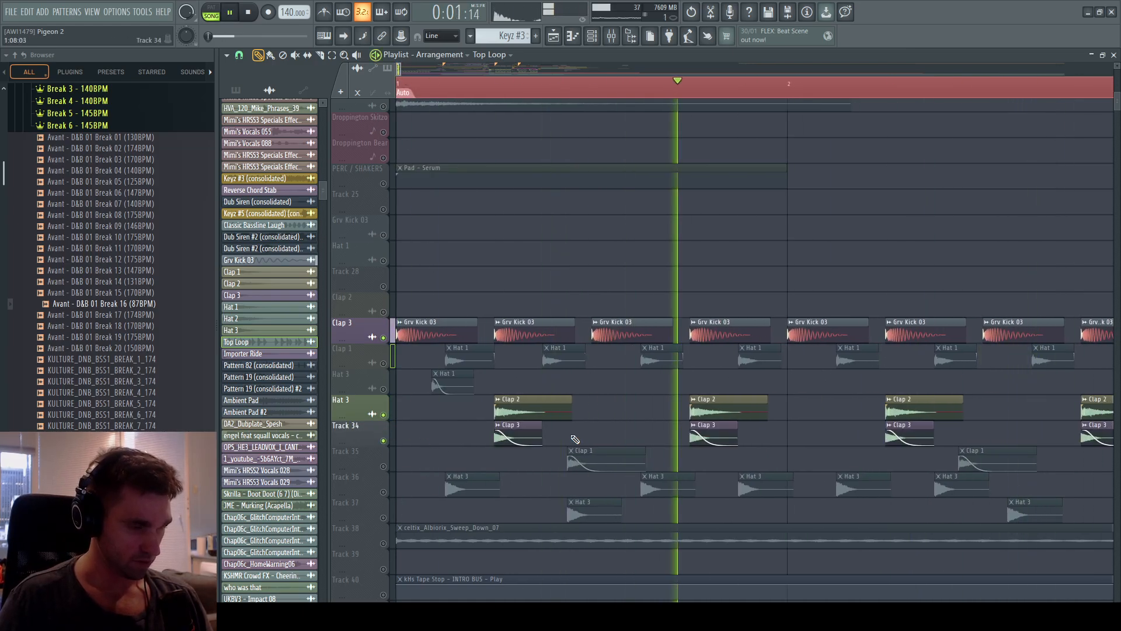
Open the Clap 2 sample's channel settings and its Snares mixer track 6, and follow the routing to the snare bus.
{"action": "double_click", "coordinate": [513, 415]}
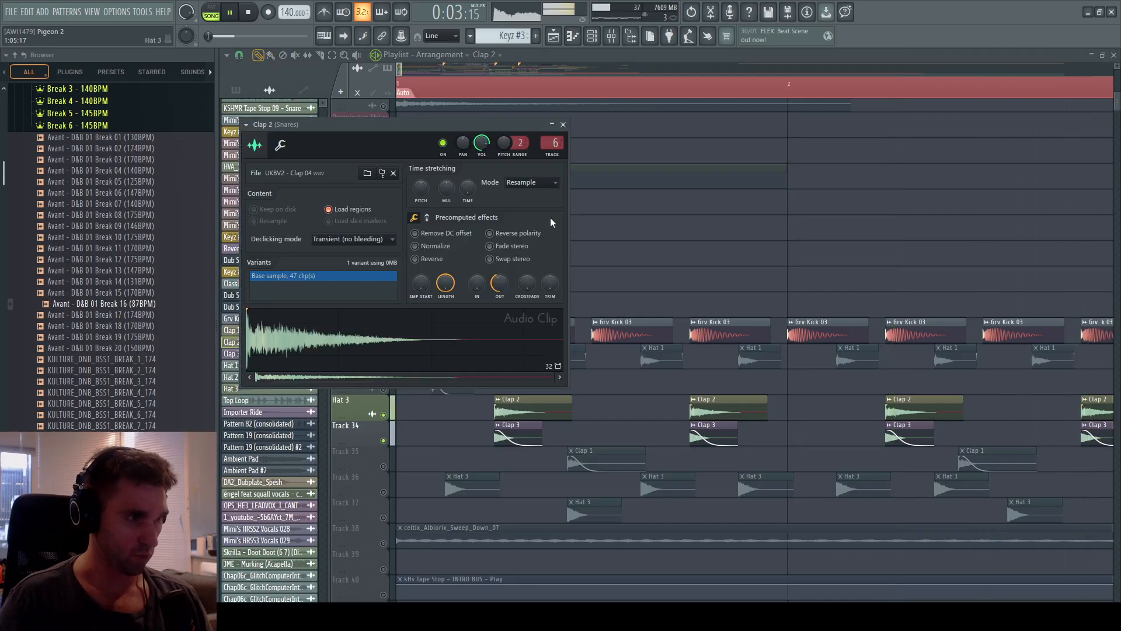
{"action": "double_click", "coordinate": [552, 144]}
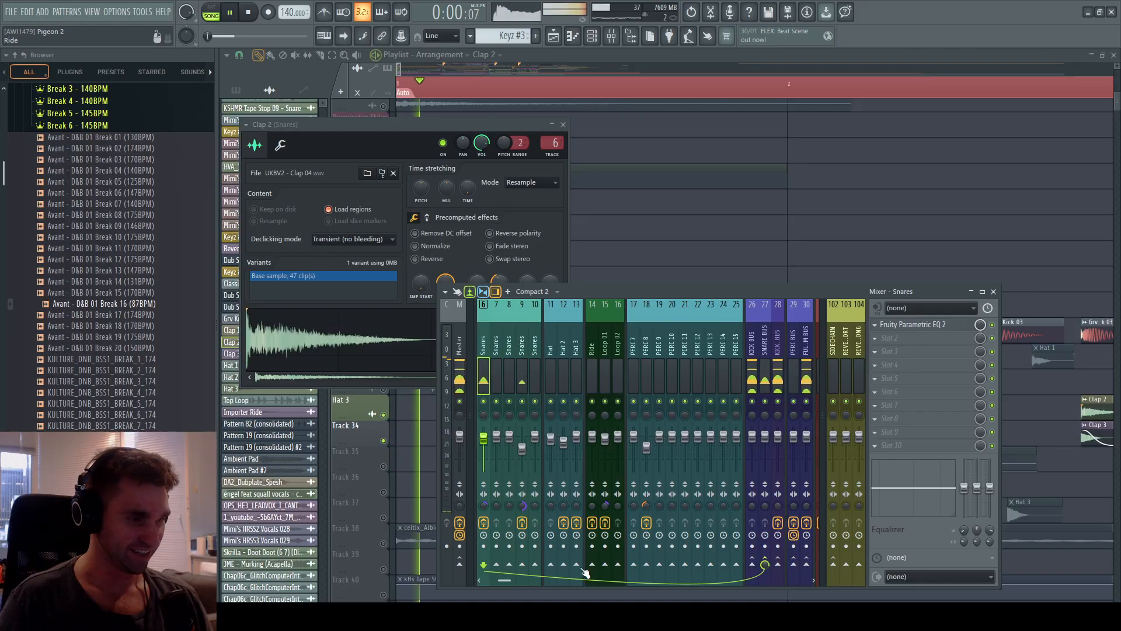
{"action": "left_click_drag", "start_coordinate": [510, 577], "coordinate": [549, 575]}
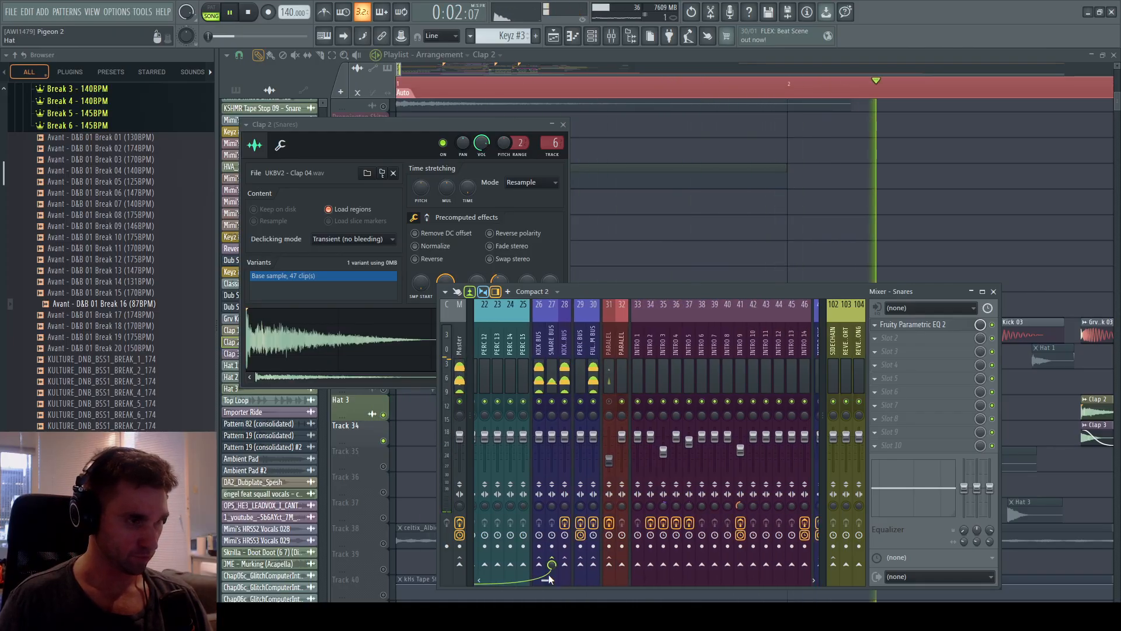
Raise the volume of PARALEL mixer track 31, set its stereo separation to 48% separated, and stop playback.
{"action": "left_click", "coordinate": [569, 343]}
{"action": "left_click", "coordinate": [611, 343]}
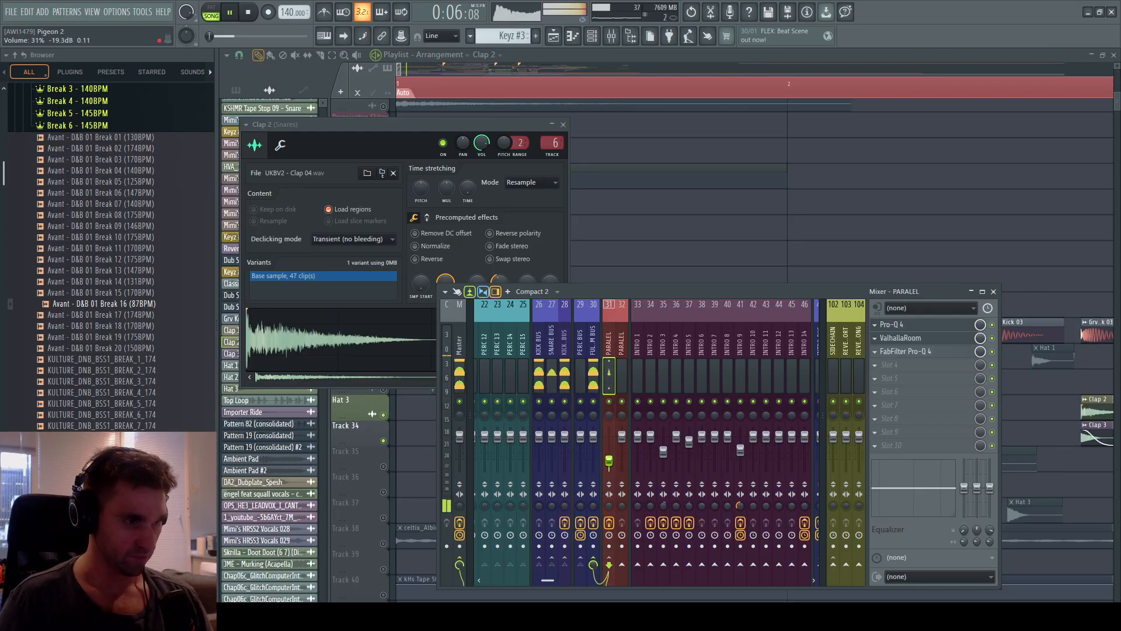
{"action": "left_click_drag", "start_coordinate": [609, 461], "coordinate": [609, 456]}
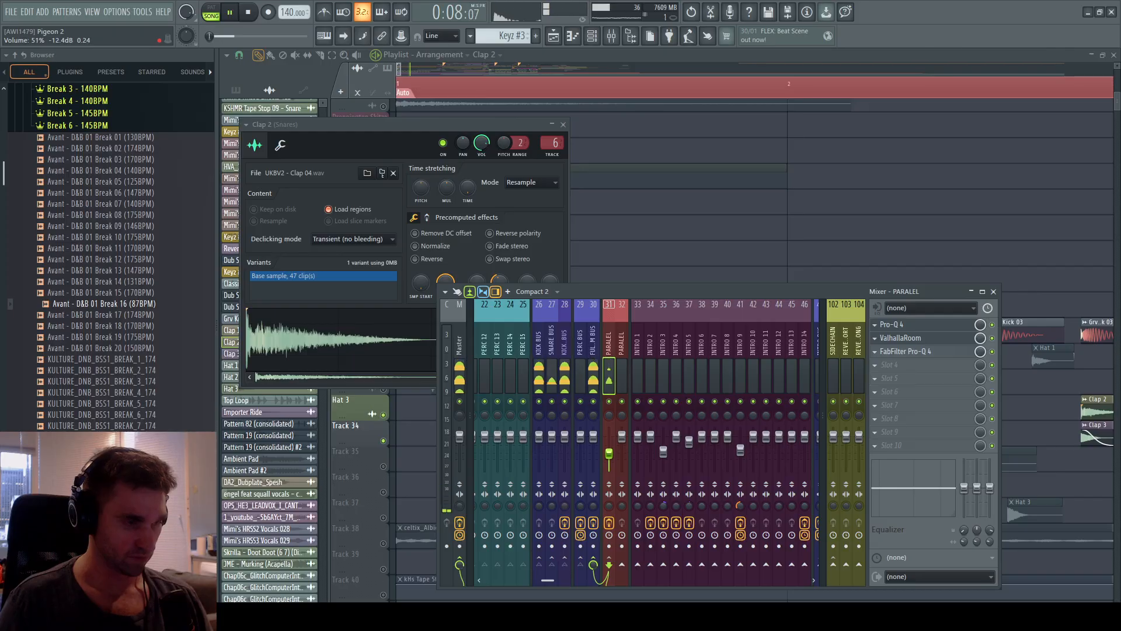
{"action": "left_click_drag", "start_coordinate": [609, 505], "coordinate": [609, 519]}
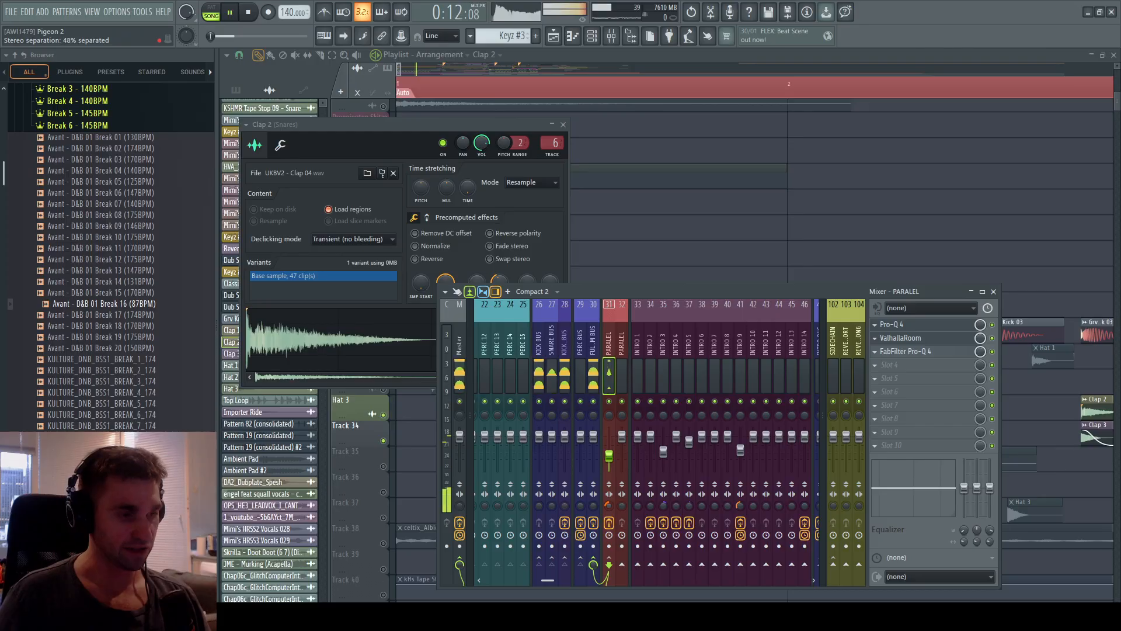
{"action": "key", "text": "space"}
Examine the mixer layout from the kick tracks to the FX tracks, check SWEEP UP's routing to the FX bus, and close the windows.
{"action": "left_click_drag", "start_coordinate": [547, 580], "coordinate": [484, 586]}
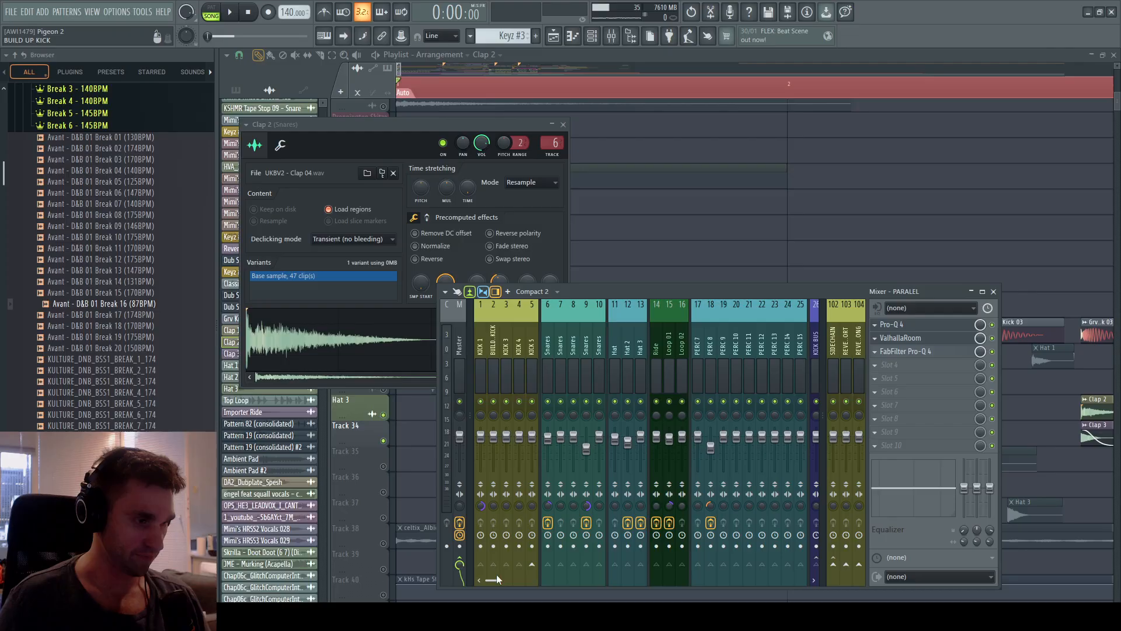
{"action": "left_click_drag", "start_coordinate": [496, 579], "coordinate": [681, 579]}
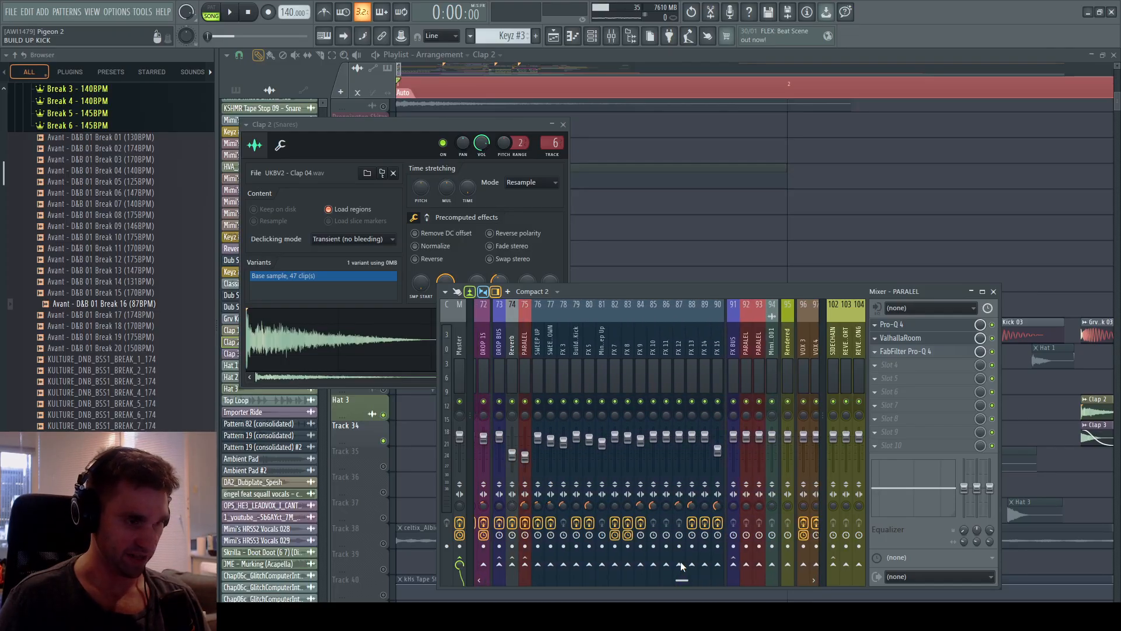
{"action": "left_click", "coordinate": [538, 508]}
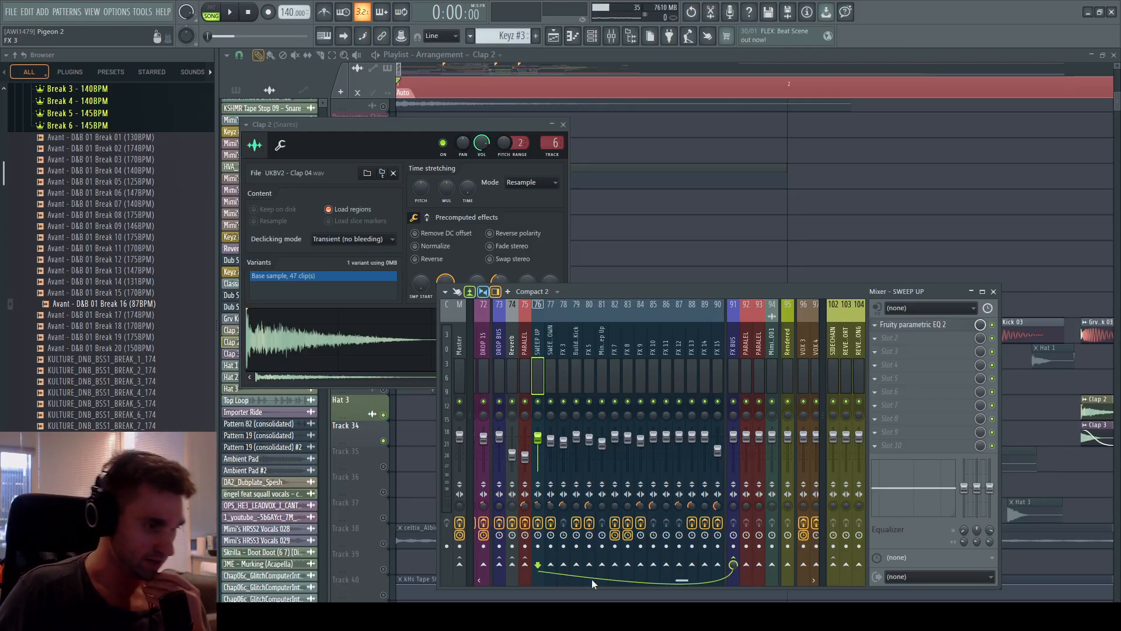
{"action": "left_click_drag", "start_coordinate": [681, 580], "coordinate": [671, 551]}
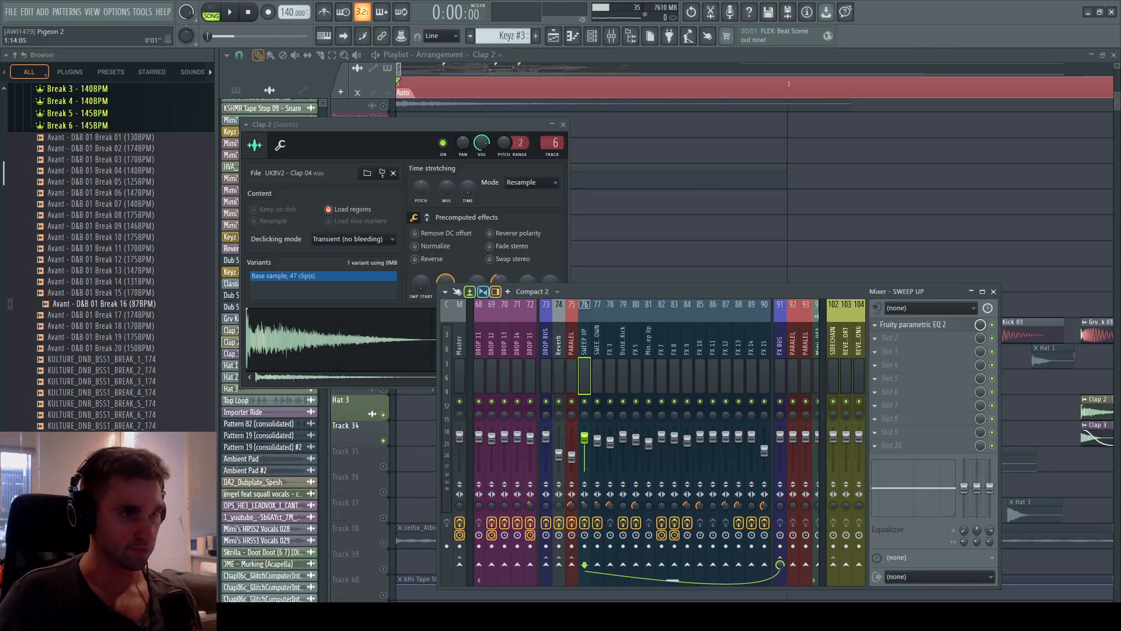
{"action": "key", "text": "F12"}
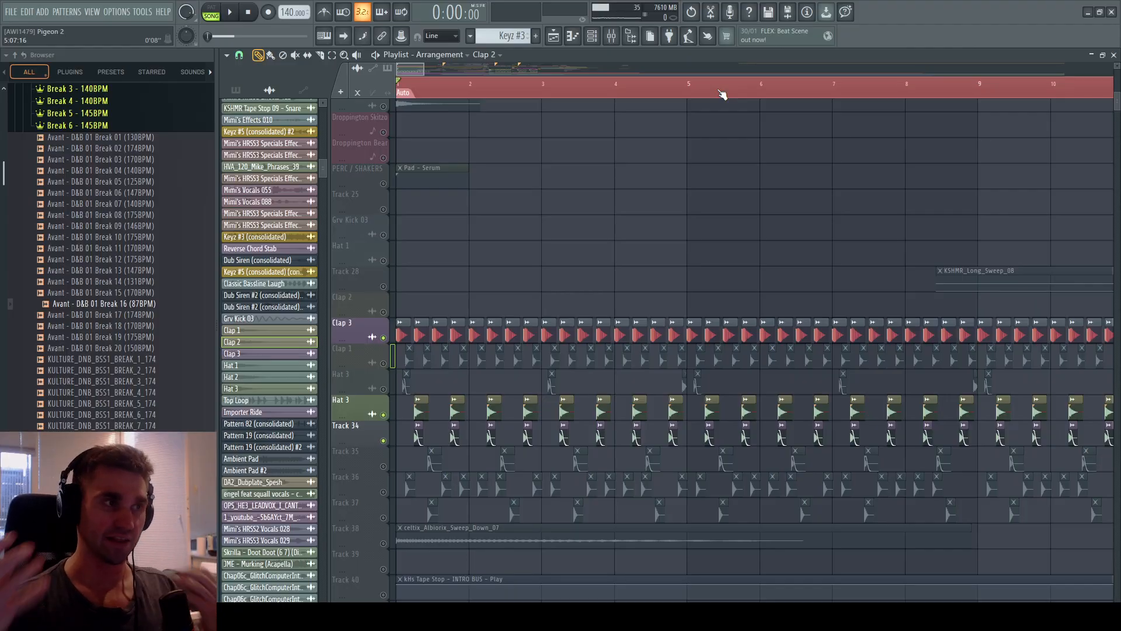
Re-enable all playlist tracks and play the full intro from bar 9.
{"action": "scroll", "coordinate": [722, 93], "scroll_direction": "down", "scroll_amount": 4}
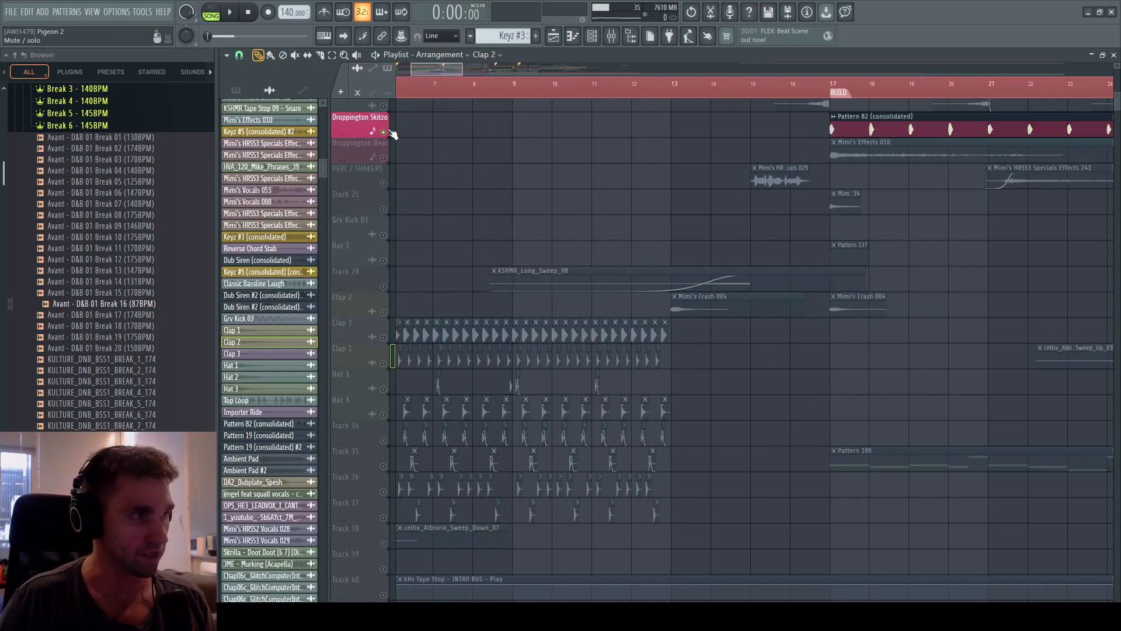
{"action": "left_click_drag", "start_coordinate": [722, 151], "coordinate": [728, 494]}
{"action": "scroll", "coordinate": [652, 99], "scroll_direction": "down", "scroll_amount": 3}
{"action": "left_click", "coordinate": [522, 89]}
{"action": "scroll", "coordinate": [546, 325], "scroll_direction": "down", "scroll_amount": 10}
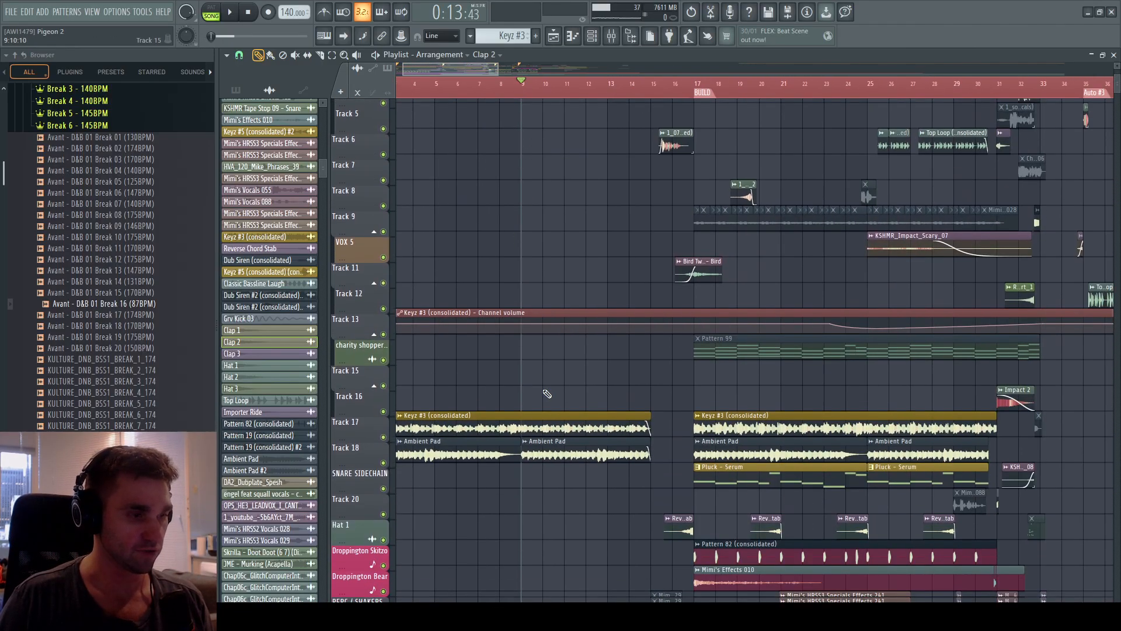
{"action": "key", "text": "space"}
{"action": "left_click_drag", "start_coordinate": [619, 246], "coordinate": [537, 360]}
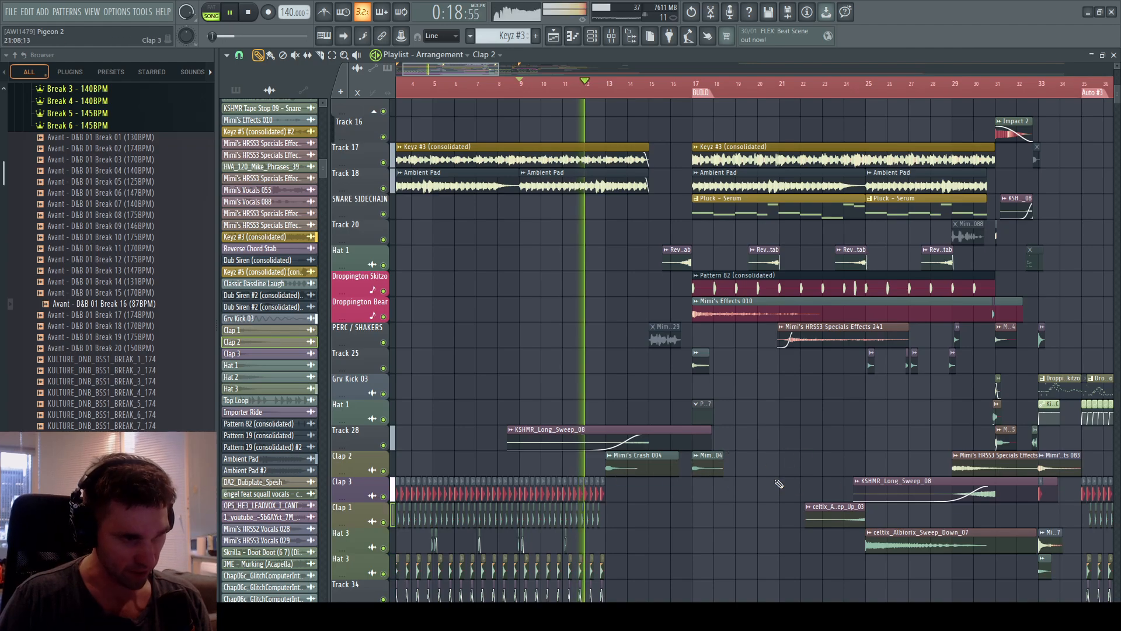
{"action": "left_click_drag", "start_coordinate": [644, 419], "coordinate": [618, 431]}
Stop playback, move the song position to bar 13 and play the end of the intro towards the BUILD section.
{"action": "key", "text": "space"}
{"action": "left_click", "coordinate": [586, 92]}
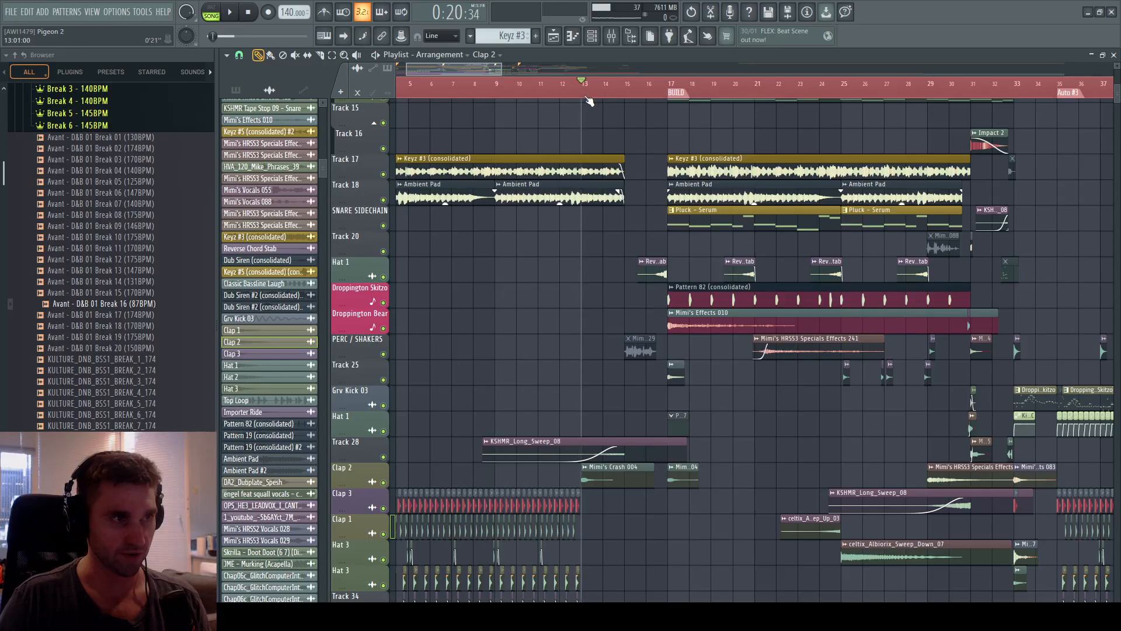
{"action": "scroll", "coordinate": [600, 87], "scroll_direction": "up", "scroll_amount": 4}
{"action": "scroll", "coordinate": [685, 465], "scroll_direction": "up", "scroll_amount": 8}
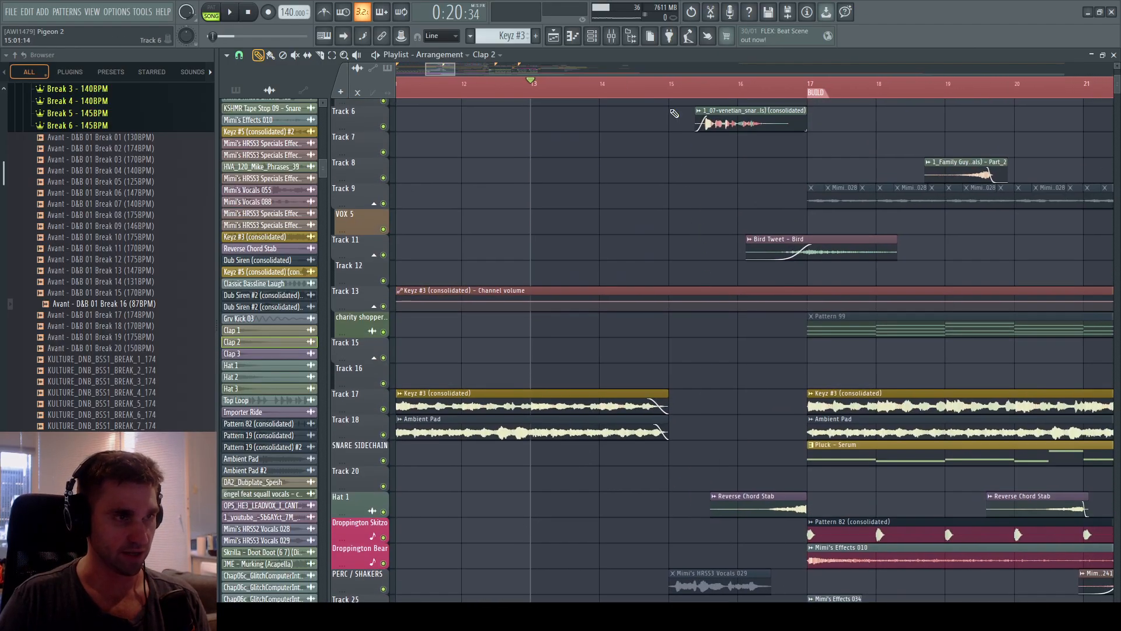
{"action": "scroll", "coordinate": [806, 88], "scroll_direction": "down", "scroll_amount": 2}
{"action": "key", "text": "space"}
{"action": "left_click_drag", "start_coordinate": [700, 216], "coordinate": [600, 204]}
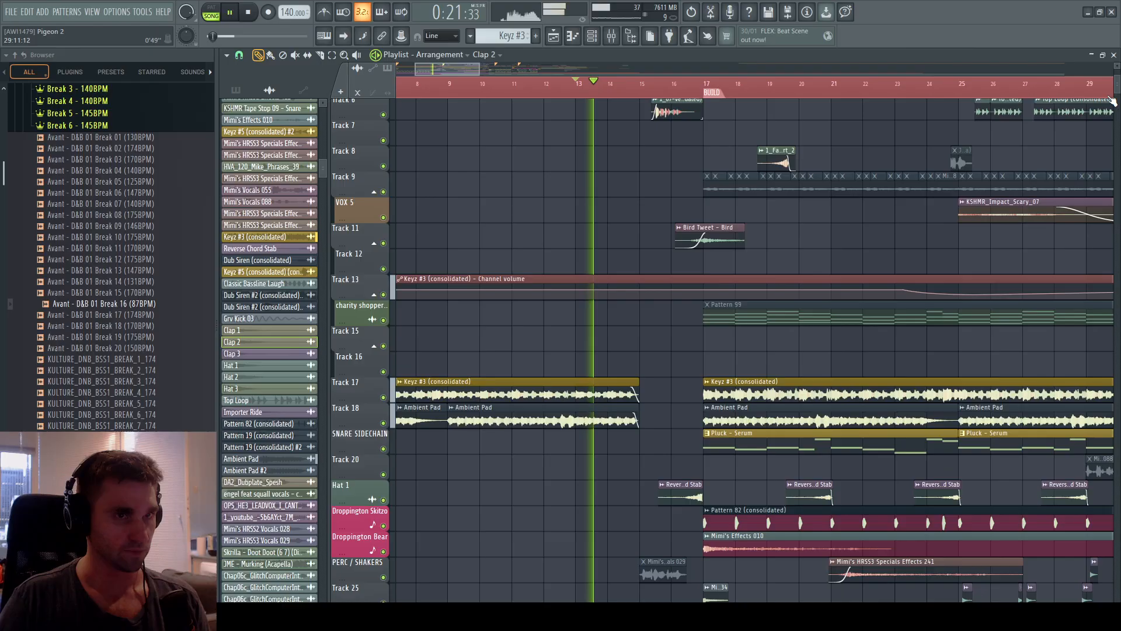
{"action": "left_click_drag", "start_coordinate": [1117, 67], "coordinate": [1117, 73]}
{"action": "left_click_drag", "start_coordinate": [809, 180], "coordinate": [841, 369]}
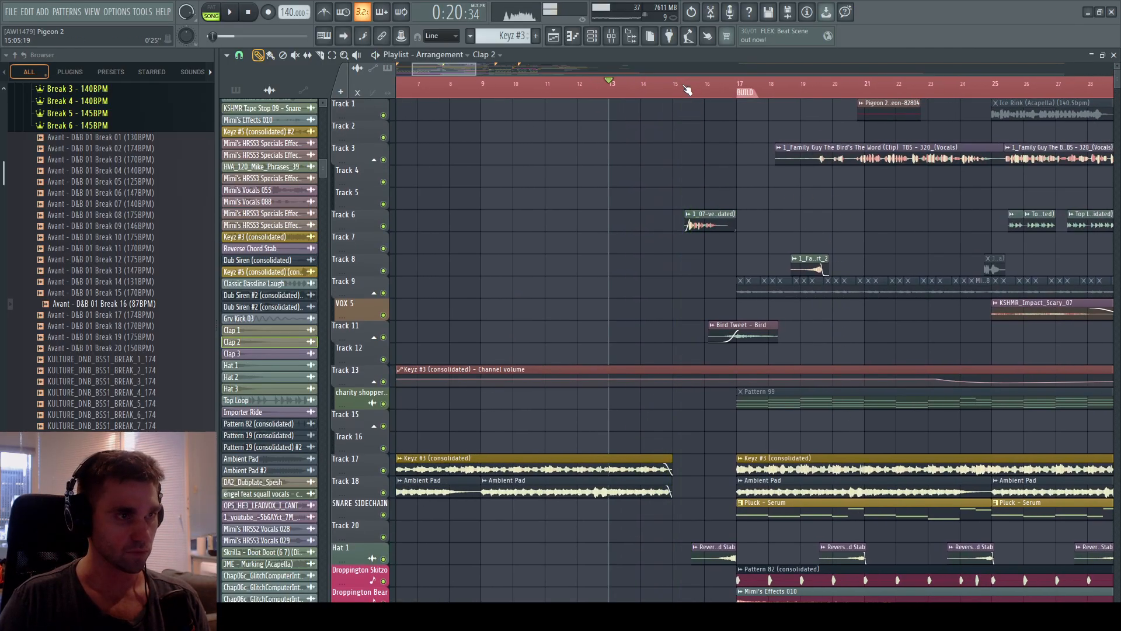
Play the transition from bar 15 and examine the Venetian Snares vocal clip on Track 6 up close.
{"action": "key", "text": "space"}
{"action": "scroll", "coordinate": [677, 87], "scroll_direction": "up", "scroll_amount": 4}
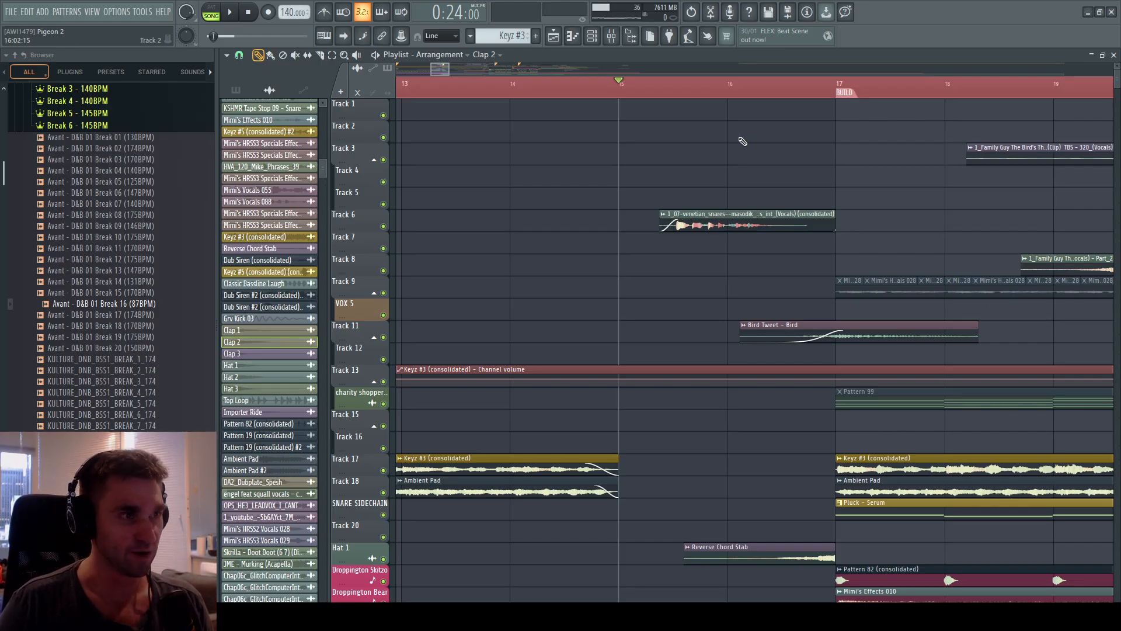
{"action": "scroll", "coordinate": [733, 128], "scroll_direction": "up", "scroll_amount": 5}
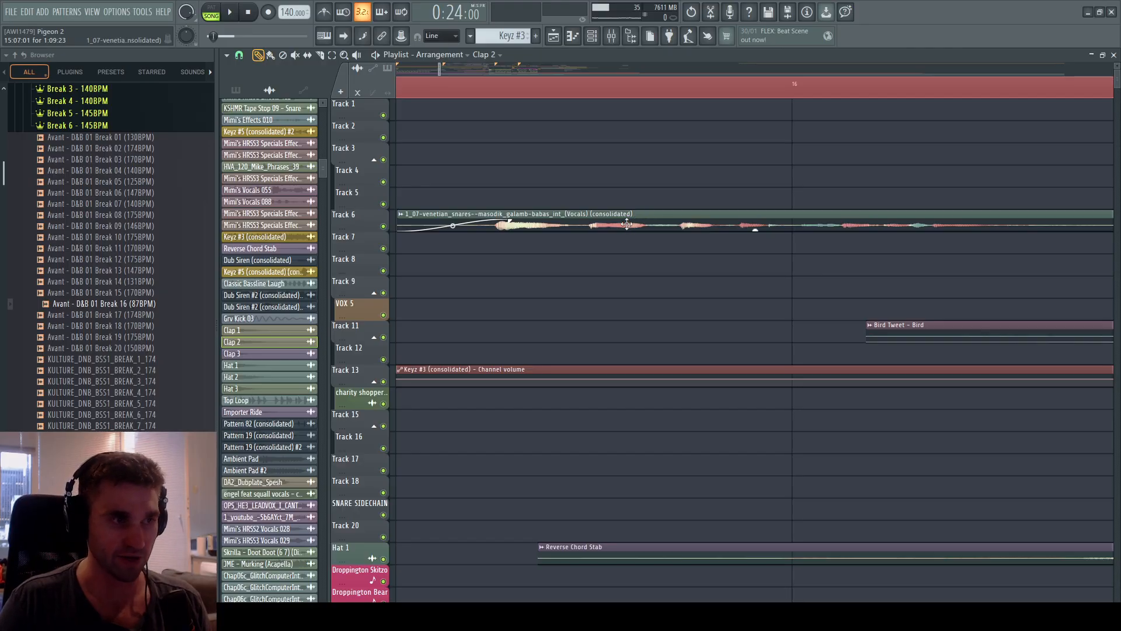
Switch to Ultimate Vocal Remover and try the MDX-Net, Demucs, Ensemble Mode and VR Architecture process methods.
{"action": "left_click", "coordinate": [791, 607]}
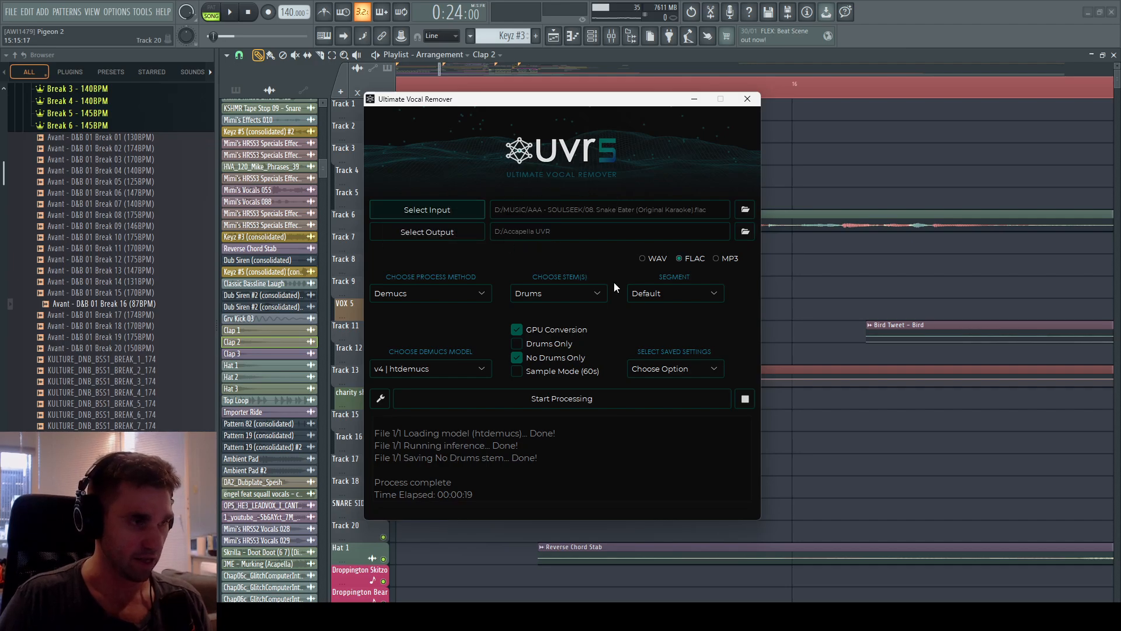
{"action": "left_click", "coordinate": [432, 293]}
{"action": "left_click", "coordinate": [418, 313]}
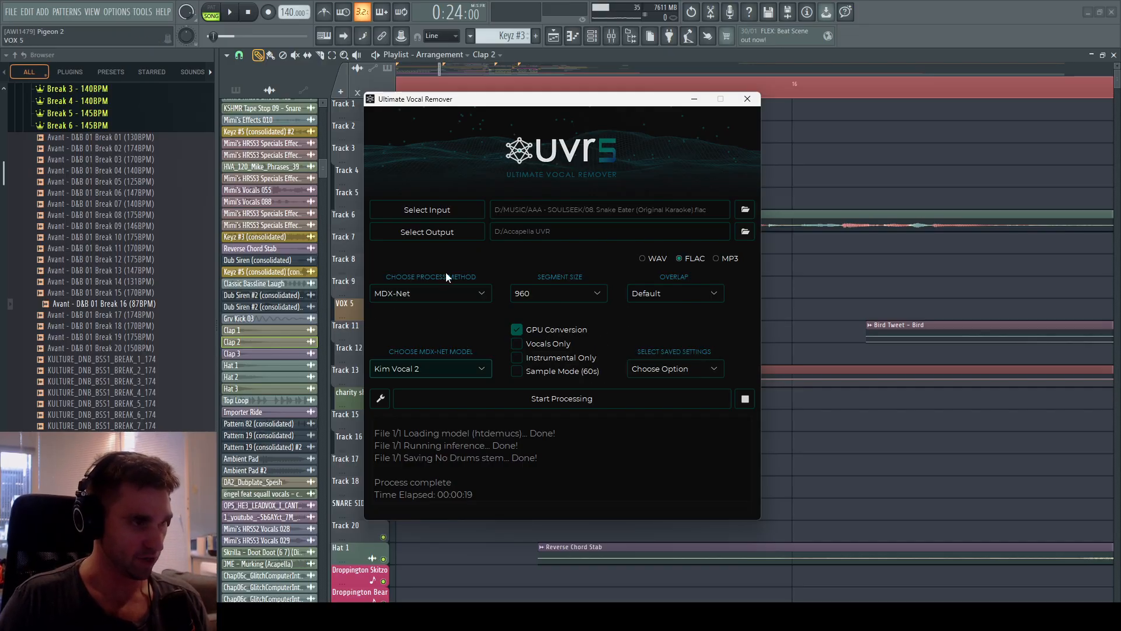
{"action": "left_click", "coordinate": [436, 287]}
{"action": "left_click", "coordinate": [426, 334]}
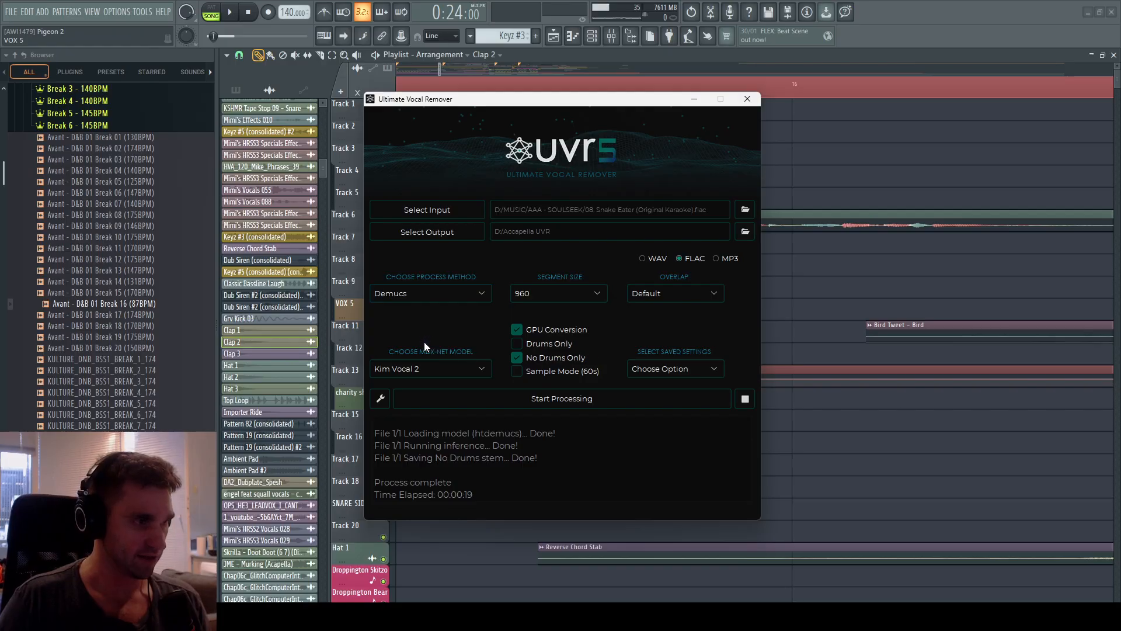
{"action": "left_click", "coordinate": [447, 294]}
{"action": "left_click", "coordinate": [437, 340]}
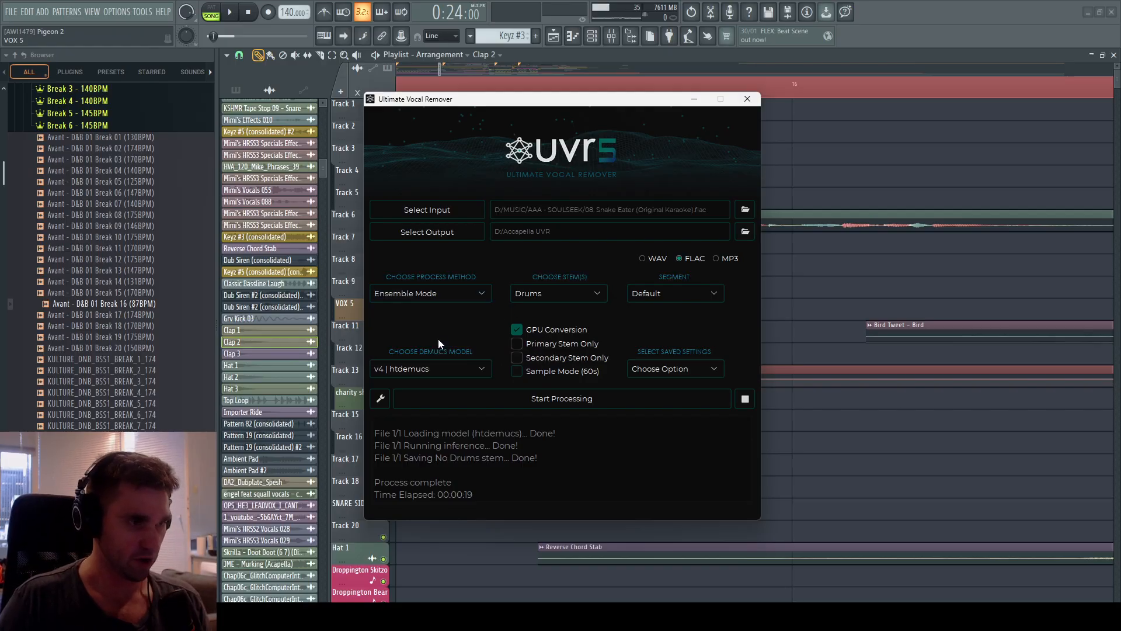
{"action": "left_click", "coordinate": [464, 298]}
{"action": "left_click", "coordinate": [465, 309]}
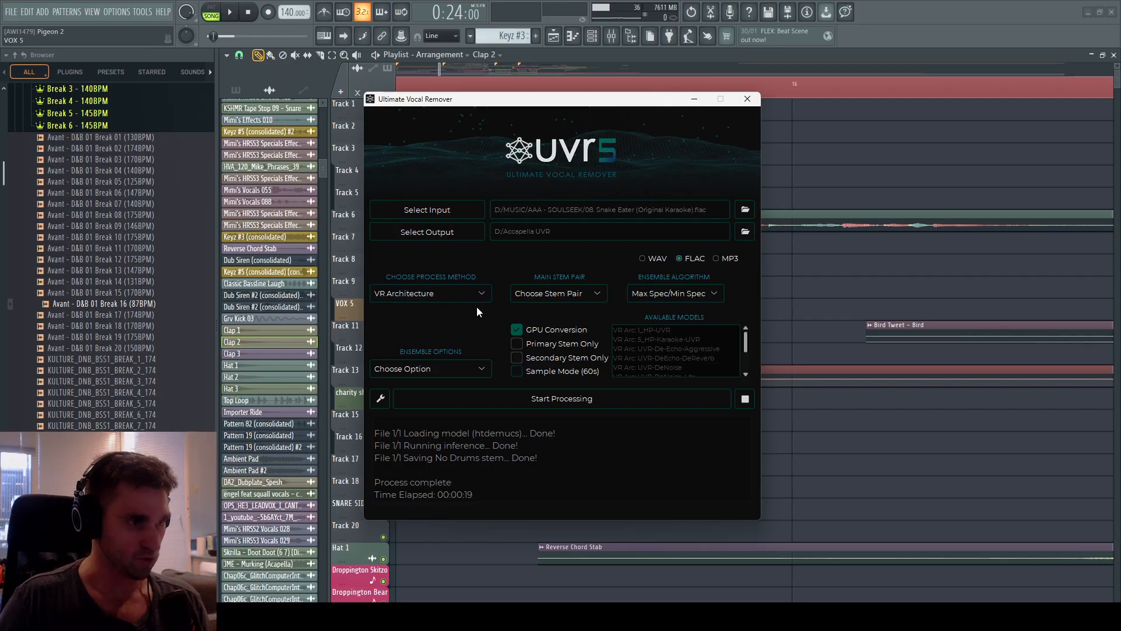
Return to the FL Studio playlist and show the bars around the BUILD marker.
{"action": "left_click", "coordinate": [805, 55]}
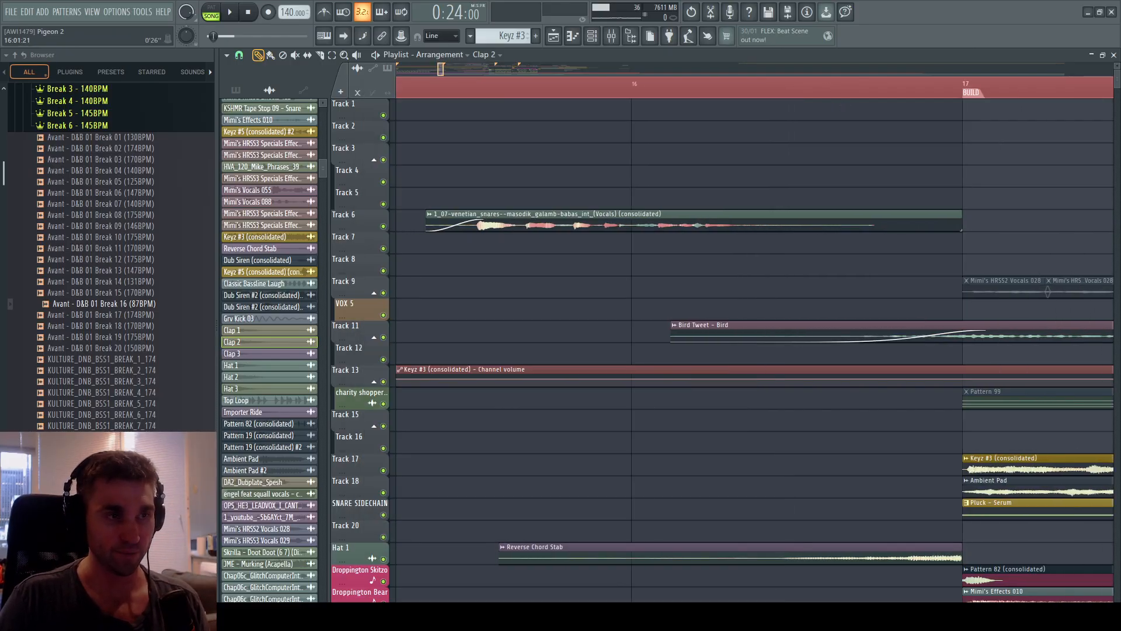
{"action": "scroll", "coordinate": [805, 234], "scroll_direction": "down", "scroll_amount": 3}
{"action": "scroll", "coordinate": [780, 89], "scroll_direction": "down", "scroll_amount": 1}
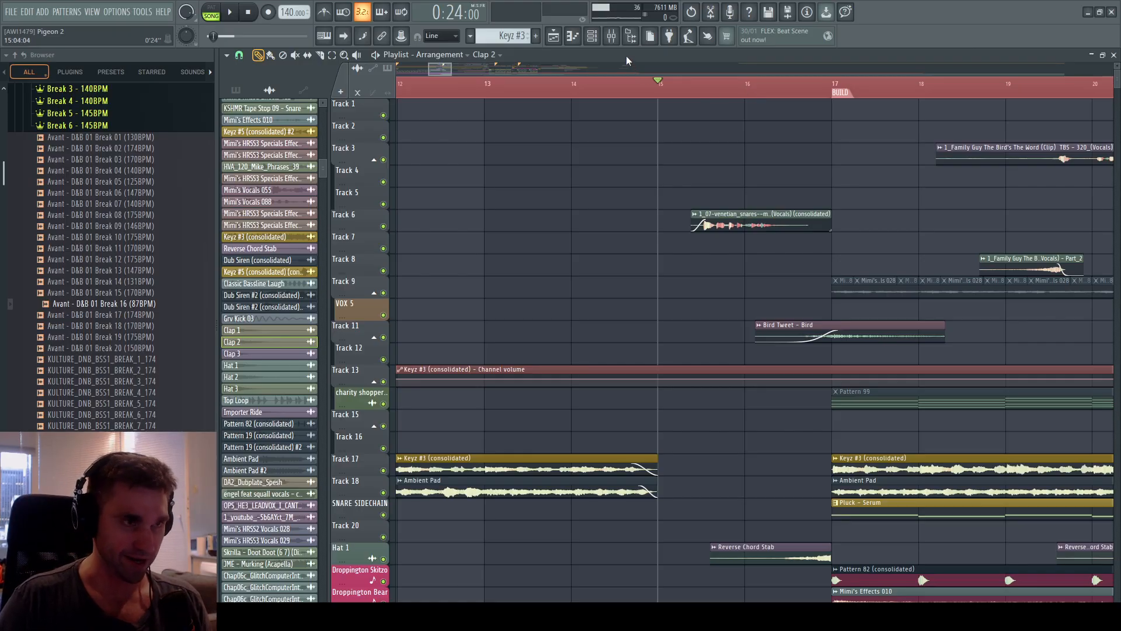
Examine the bars before the BUILD marker and move the song position to the Venetian Snares vocal clip on Track 6.
{"action": "scroll", "coordinate": [703, 88], "scroll_direction": "down", "scroll_amount": 1}
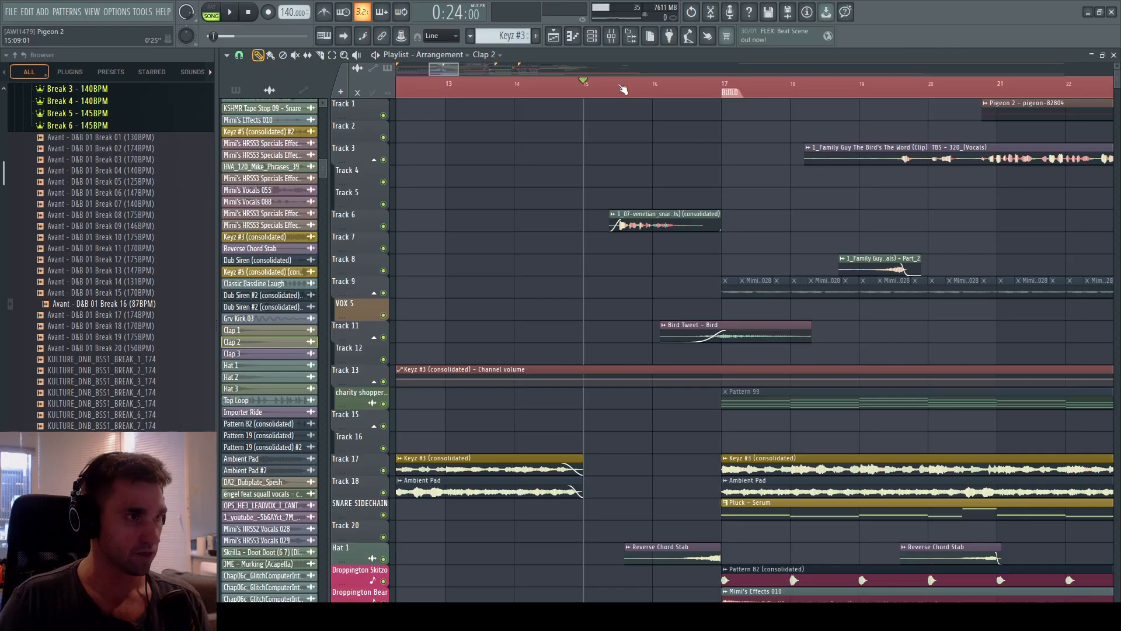
{"action": "scroll", "coordinate": [610, 94], "scroll_direction": "up", "scroll_amount": 3}
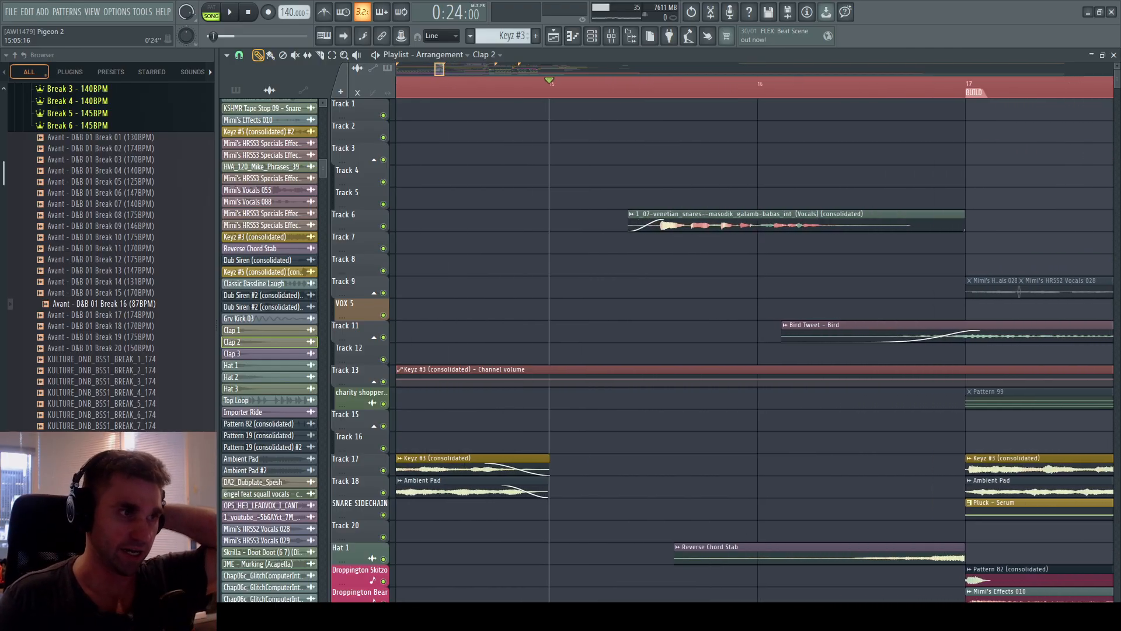
{"action": "scroll", "coordinate": [610, 94], "scroll_direction": "down", "scroll_amount": 3}
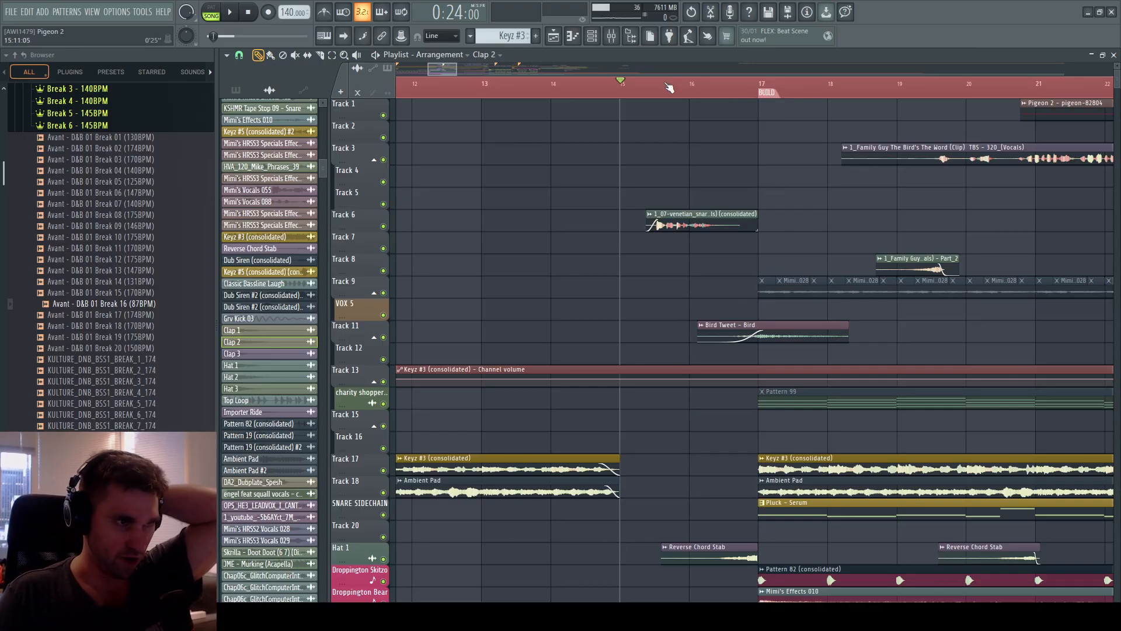
{"action": "scroll", "coordinate": [645, 78], "scroll_direction": "up", "scroll_amount": 2}
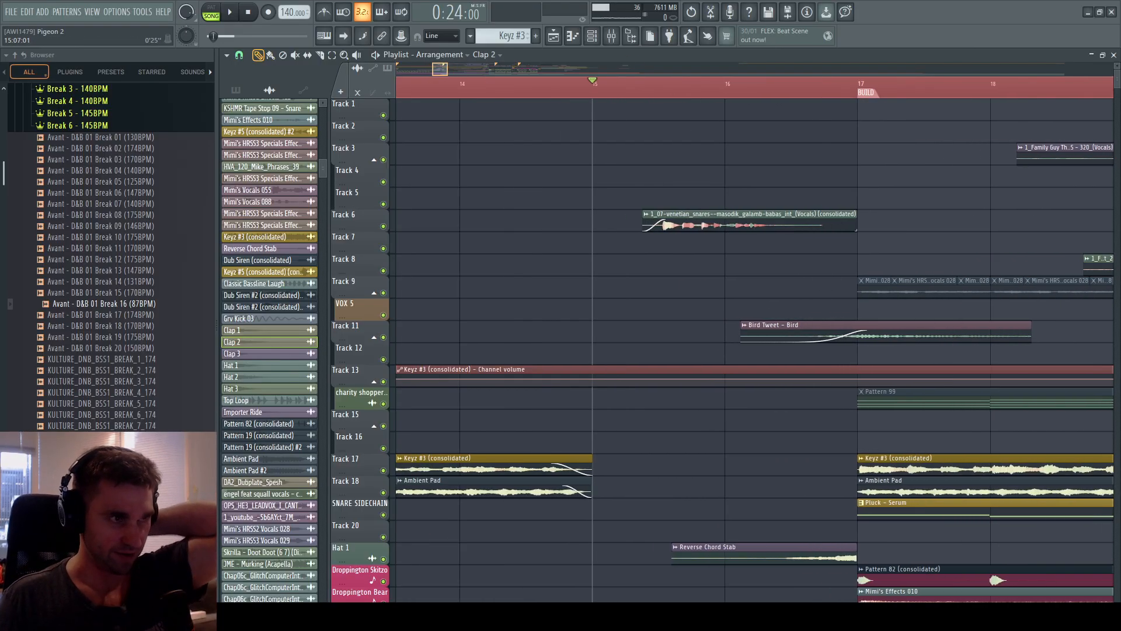
{"action": "left_click", "coordinate": [653, 87]}
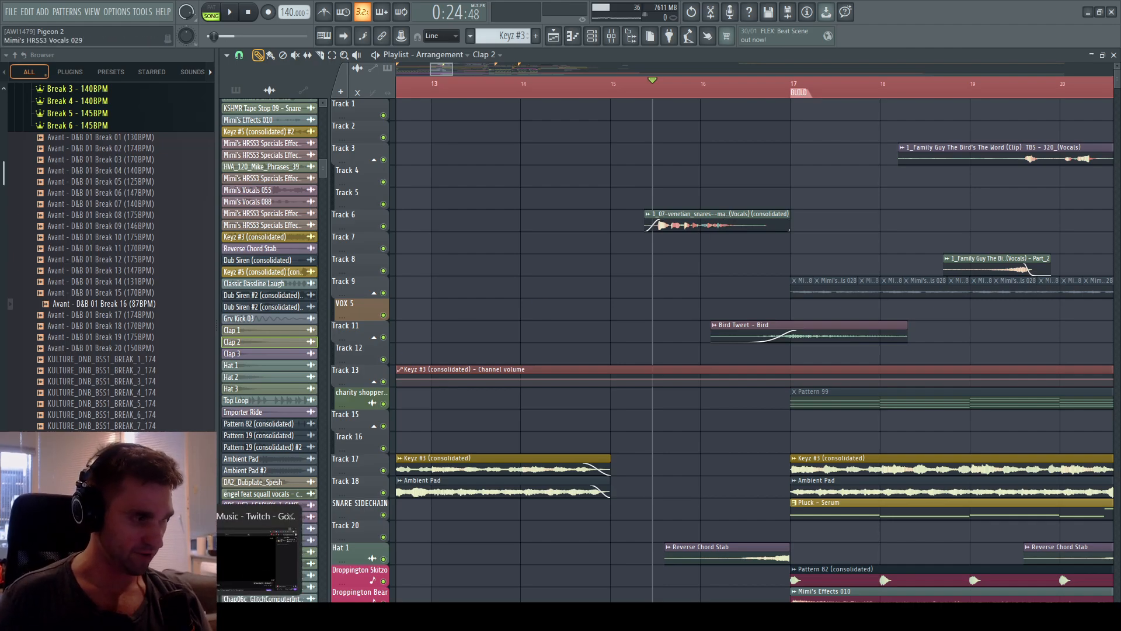
Switch to Media Player, listen to the opening of Gisburg's "The Pigeon" and pause it.
{"action": "mouse_move", "coordinate": [320, 616]}
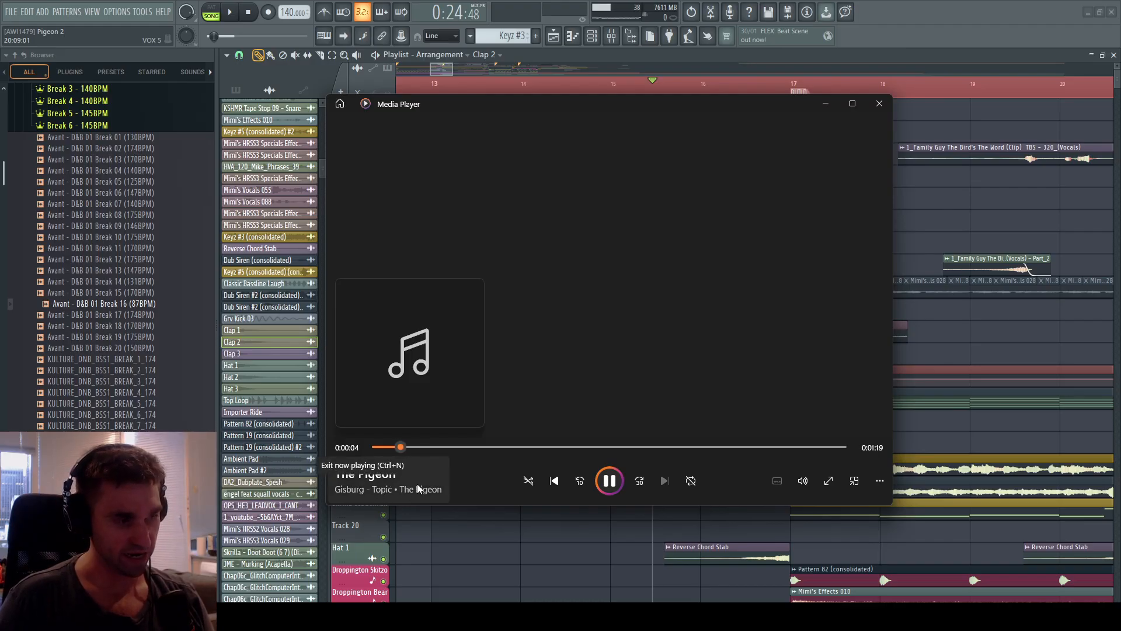
{"action": "left_click", "coordinate": [803, 479]}
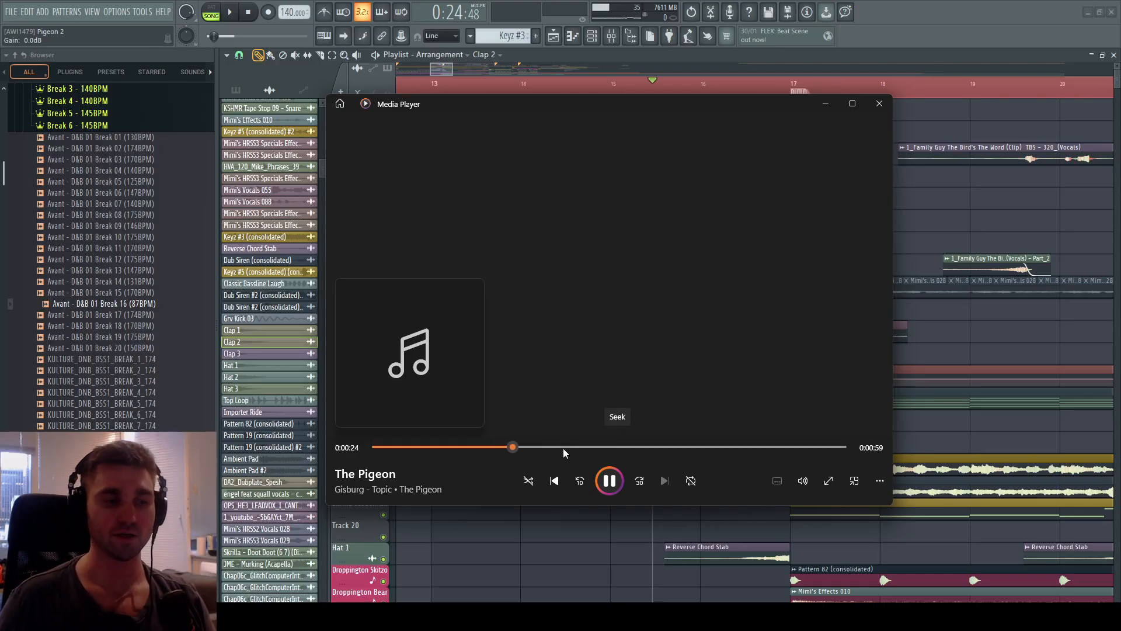
{"action": "left_click", "coordinate": [609, 479]}
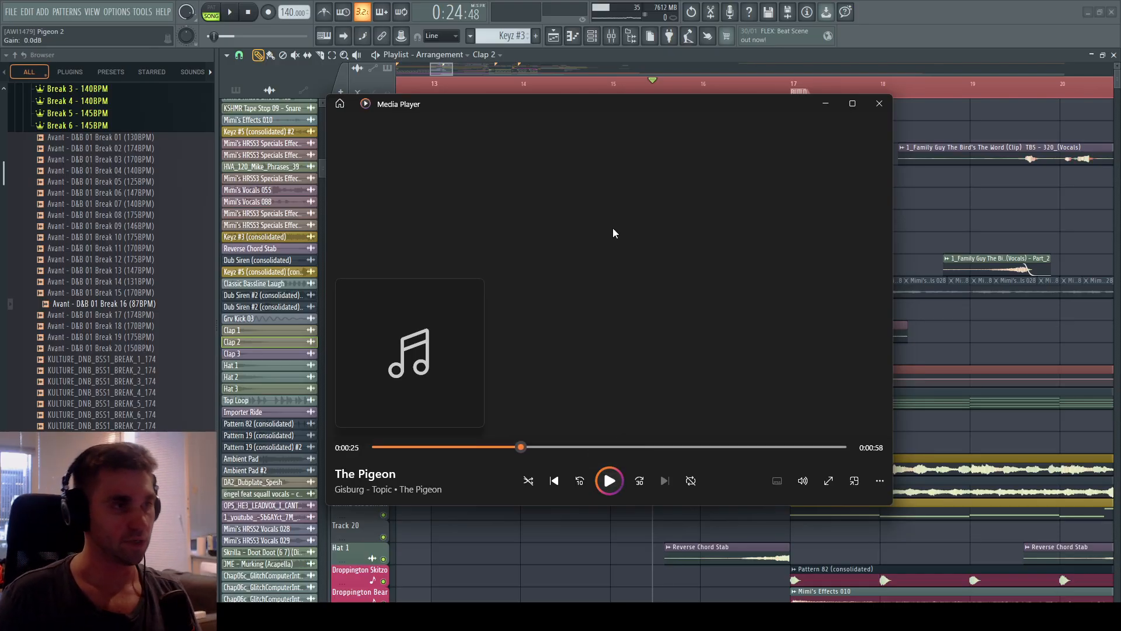
Return to the FL Studio playlist, clear the time selection and move the song position to bar 15.
{"action": "left_click", "coordinate": [672, 67]}
{"action": "scroll", "coordinate": [659, 97], "scroll_direction": "up", "scroll_amount": 3}
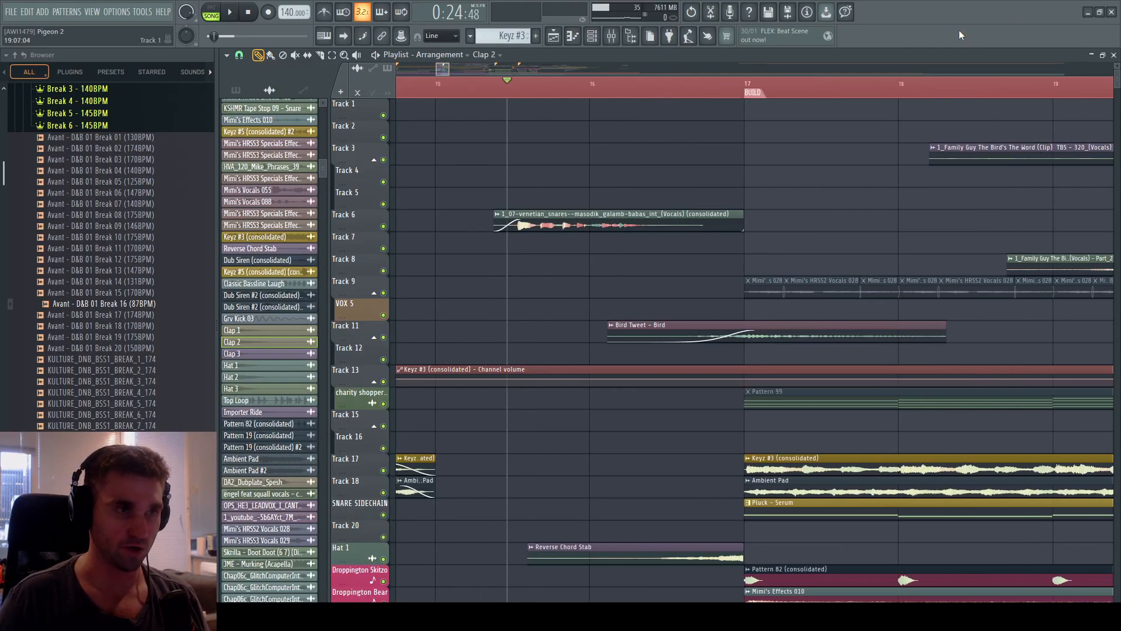
{"action": "left_click", "coordinate": [506, 86]}
{"action": "scroll", "coordinate": [506, 91], "scroll_direction": "down", "scroll_amount": 3}
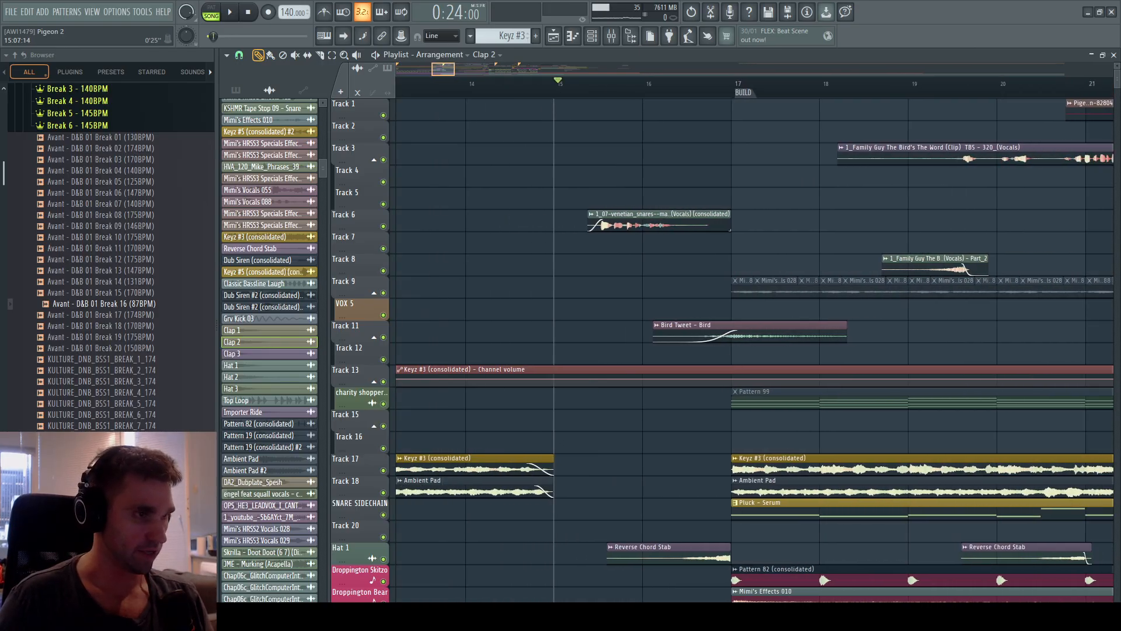
Open the Venetian Snares vocal clip's settings, show its mixer track FX 8, and inspect the first Fruity Parametric EQ 2 and OTT.
{"action": "double_click", "coordinate": [600, 214]}
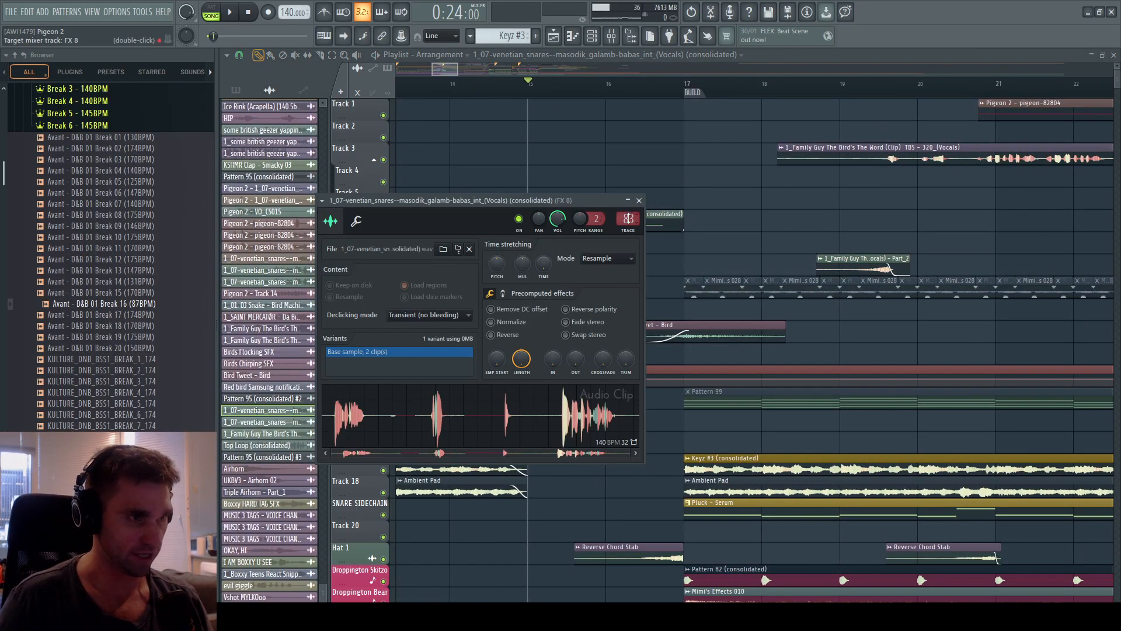
{"action": "left_click", "coordinate": [628, 218]}
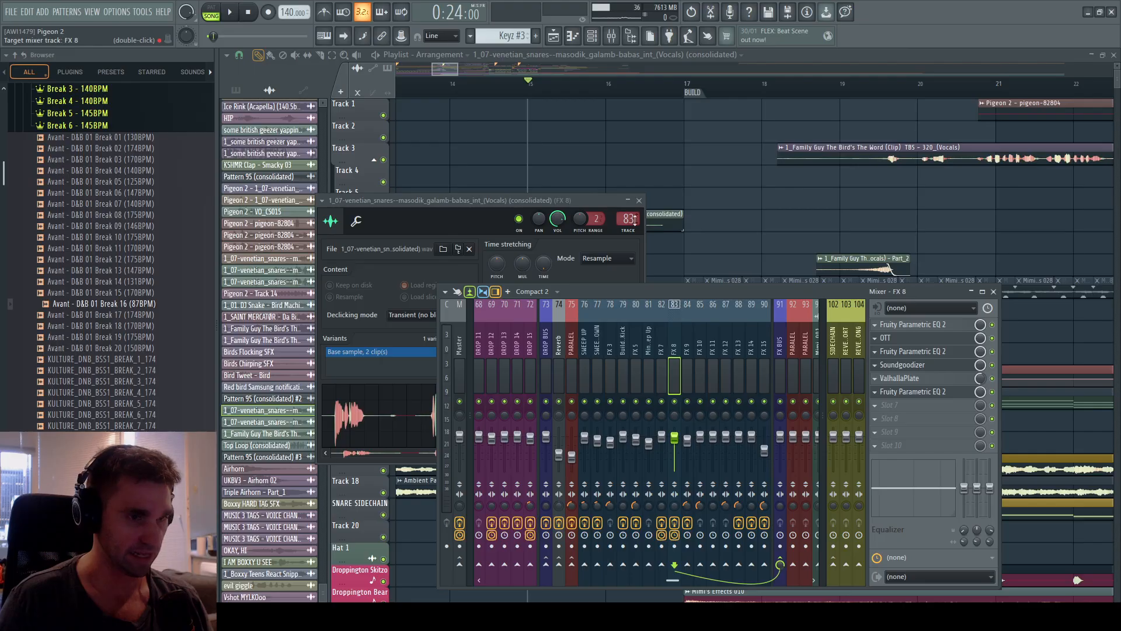
{"action": "left_click", "coordinate": [937, 325]}
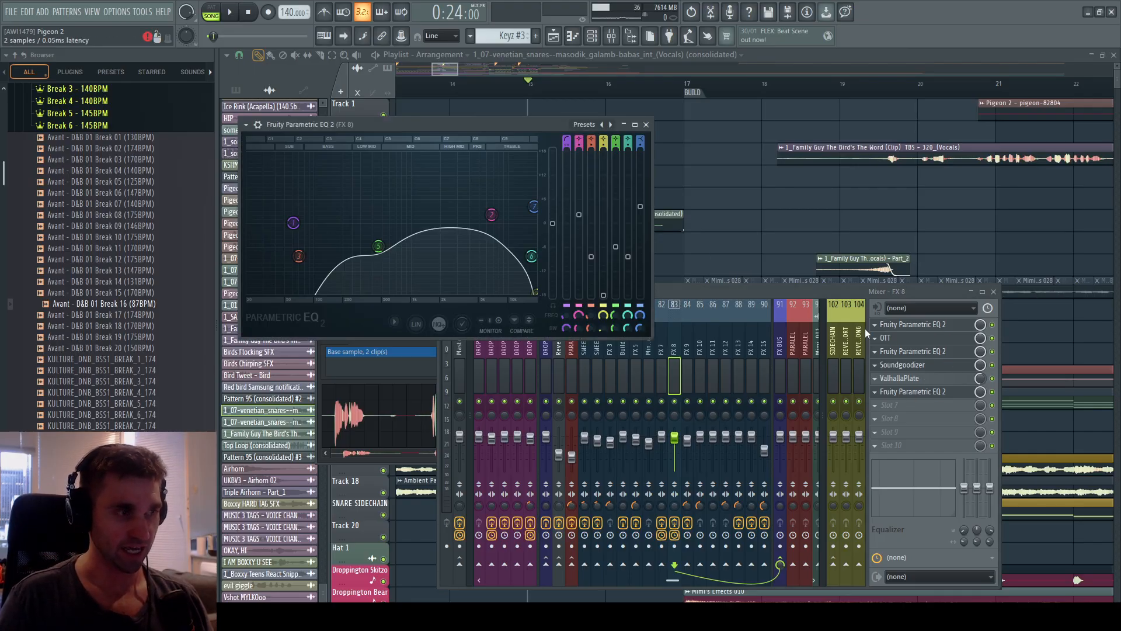
{"action": "left_click", "coordinate": [914, 342]}
{"action": "left_click", "coordinate": [914, 343]}
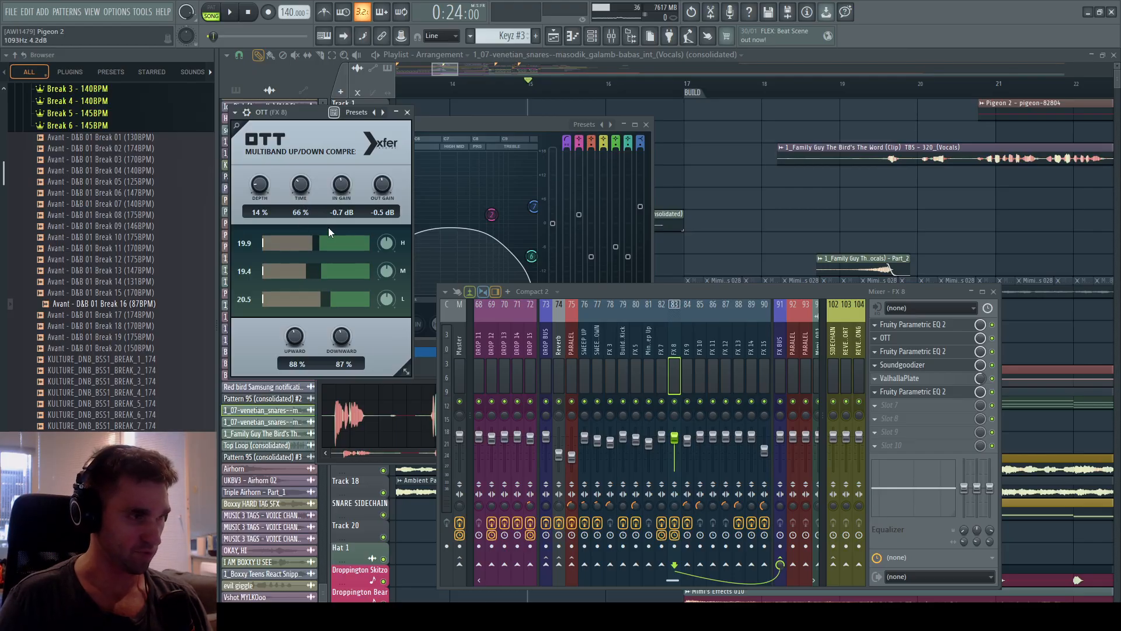
Inspect the second Fruity Parametric EQ 2 and the Soundgoodizer on mixer track FX 8.
{"action": "left_click", "coordinate": [917, 356]}
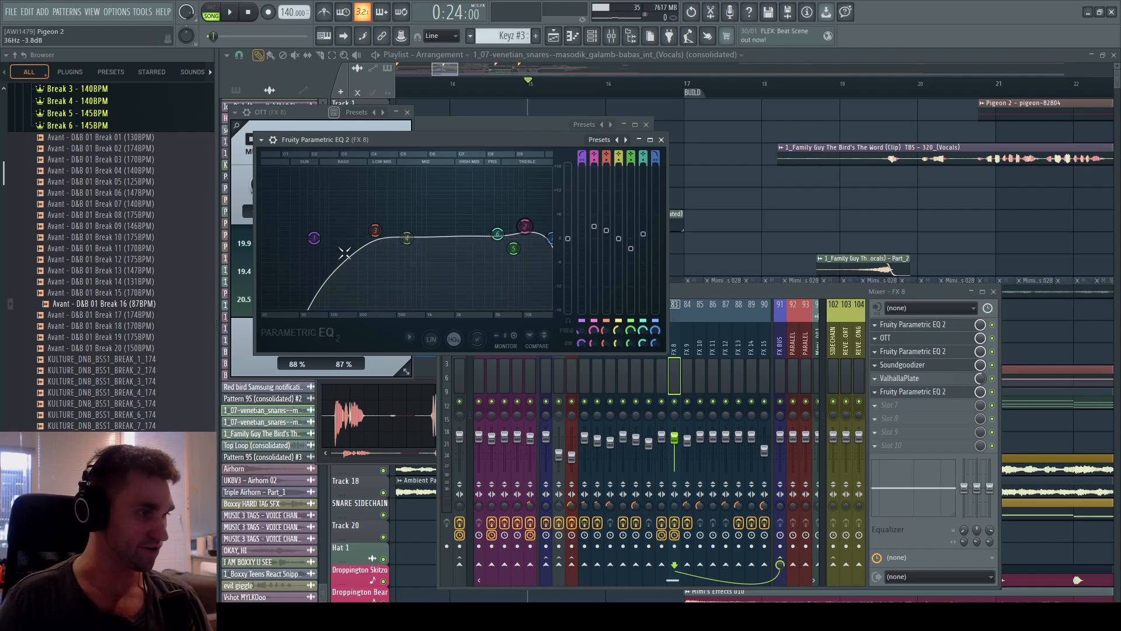
{"action": "left_click", "coordinate": [926, 376]}
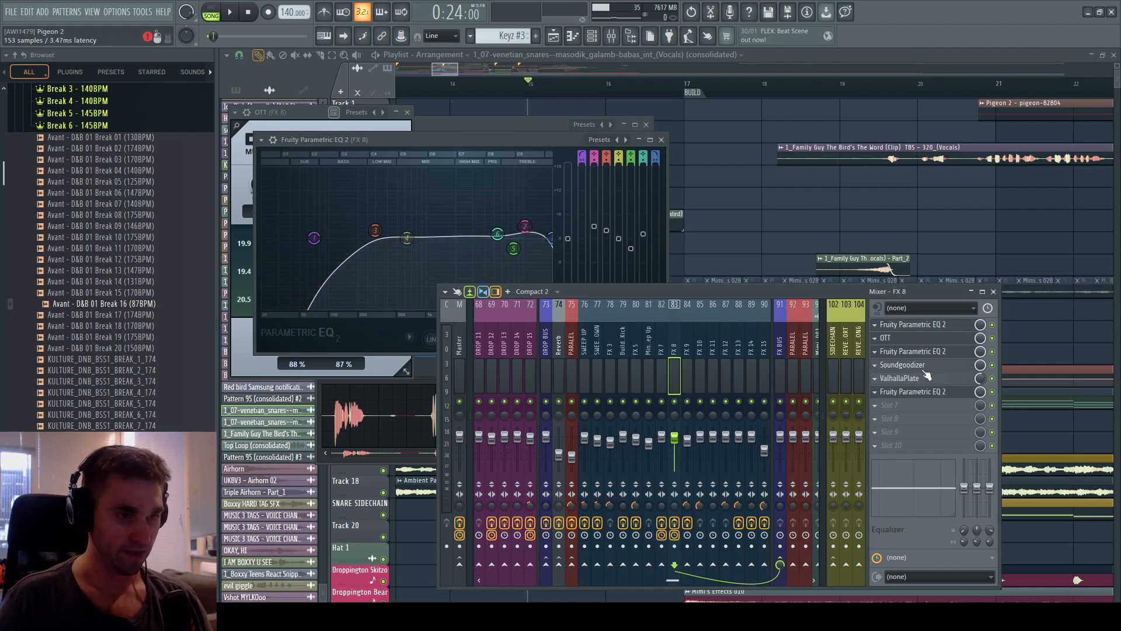
{"action": "left_click", "coordinate": [925, 368]}
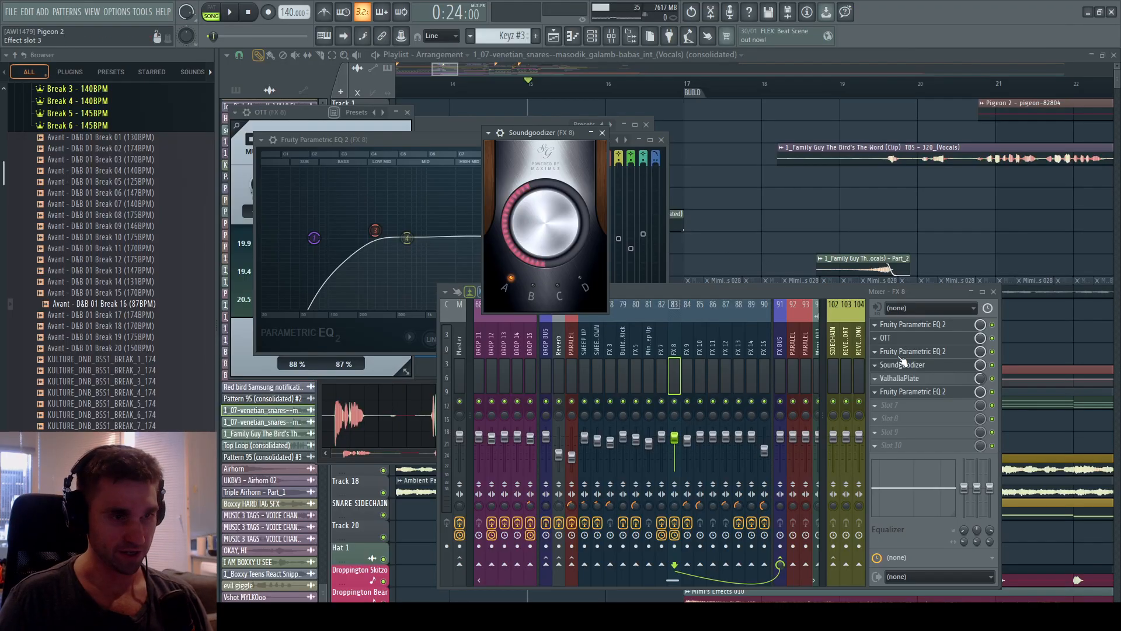
Inspect the ValhallaPlate reverb settings and the final Fruity Parametric EQ 2 on mixer track FX 8.
{"action": "left_click", "coordinate": [910, 378]}
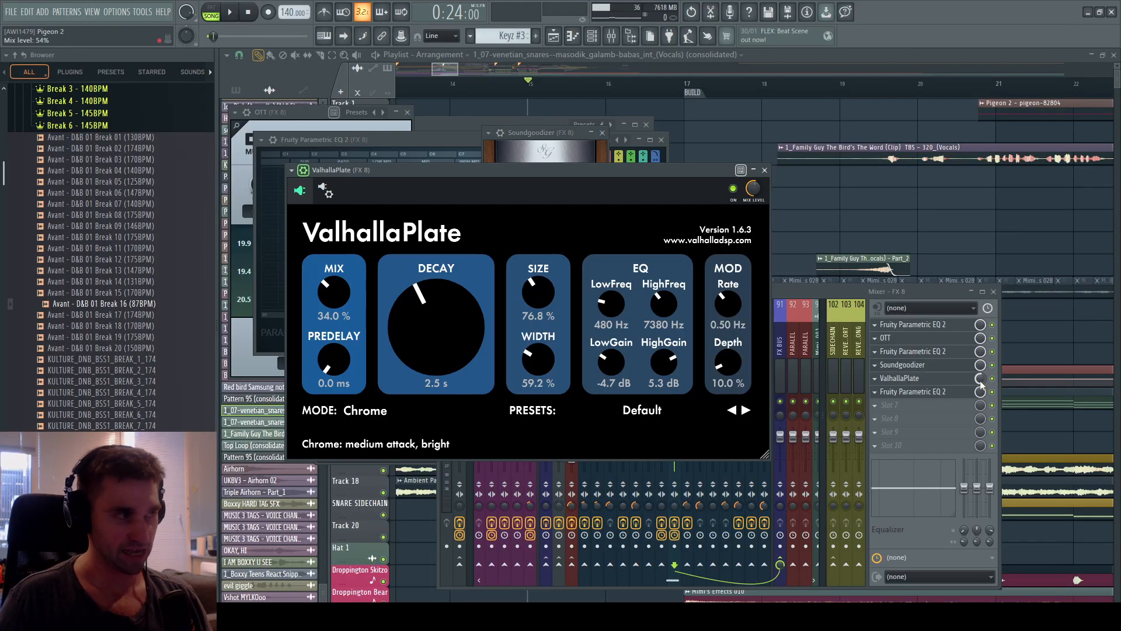
{"action": "left_click", "coordinate": [947, 398]}
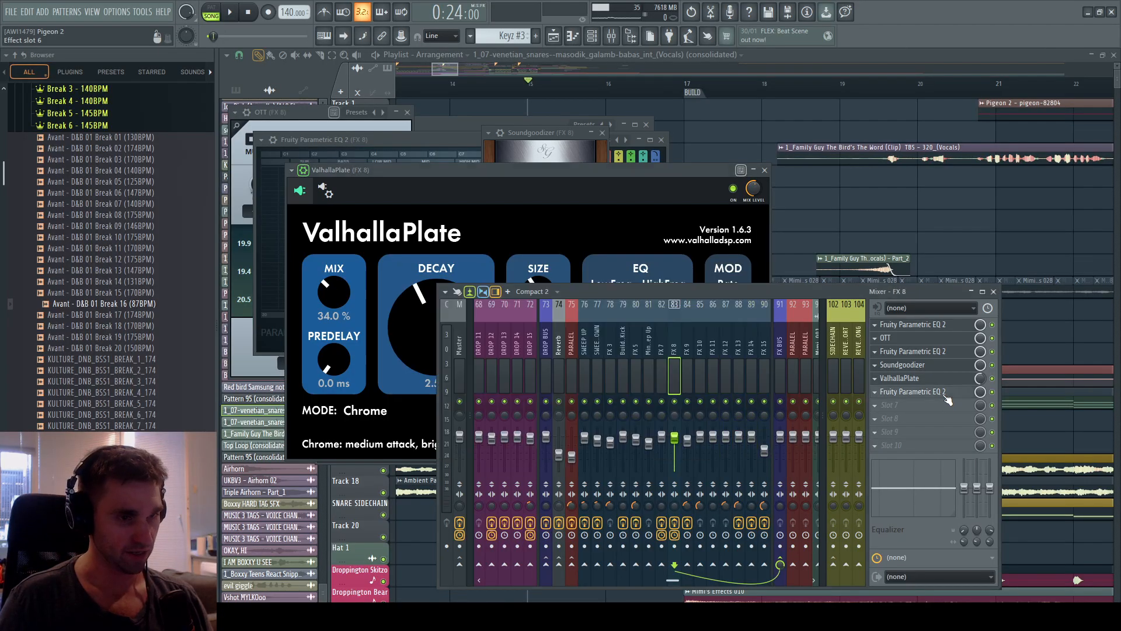
{"action": "left_click", "coordinate": [357, 276]}
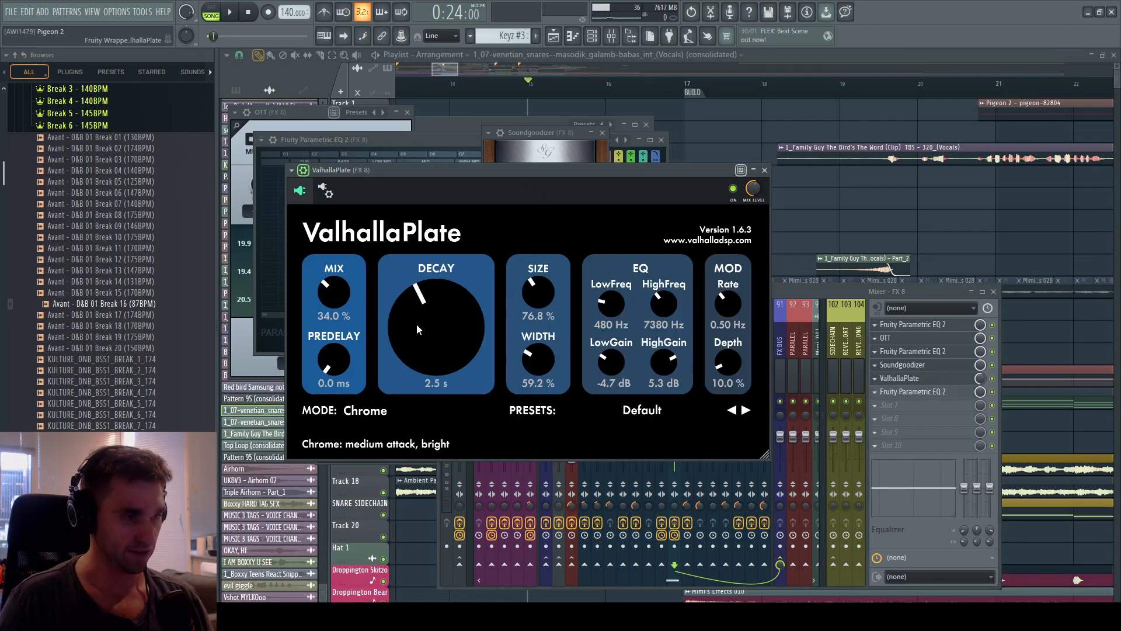
{"action": "left_click", "coordinate": [910, 392]}
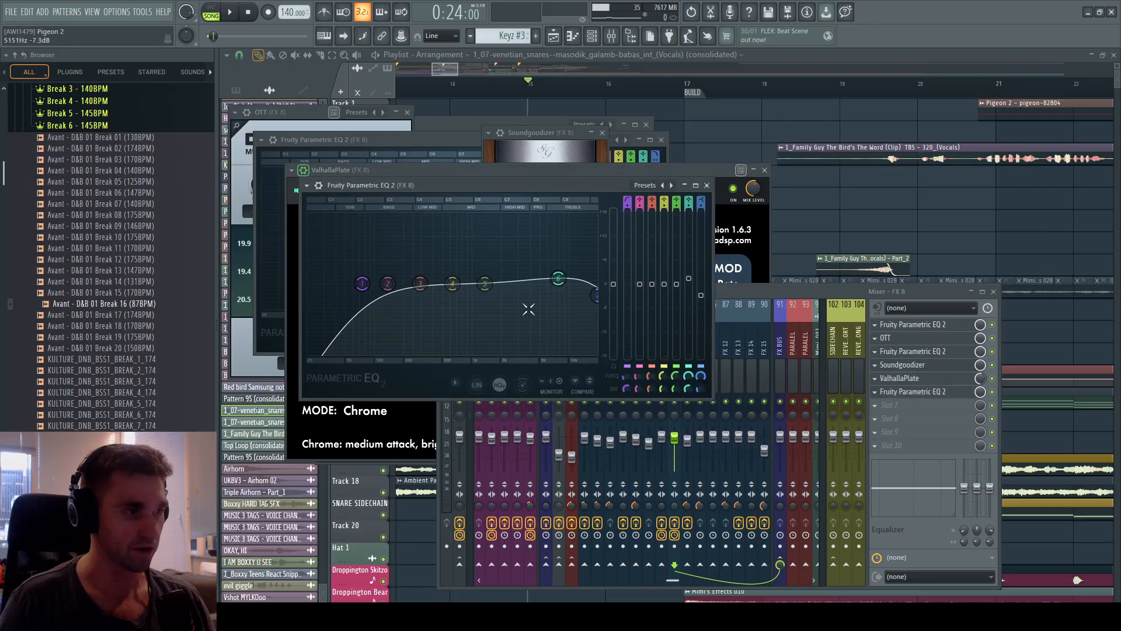
{"action": "left_click", "coordinate": [778, 290]}
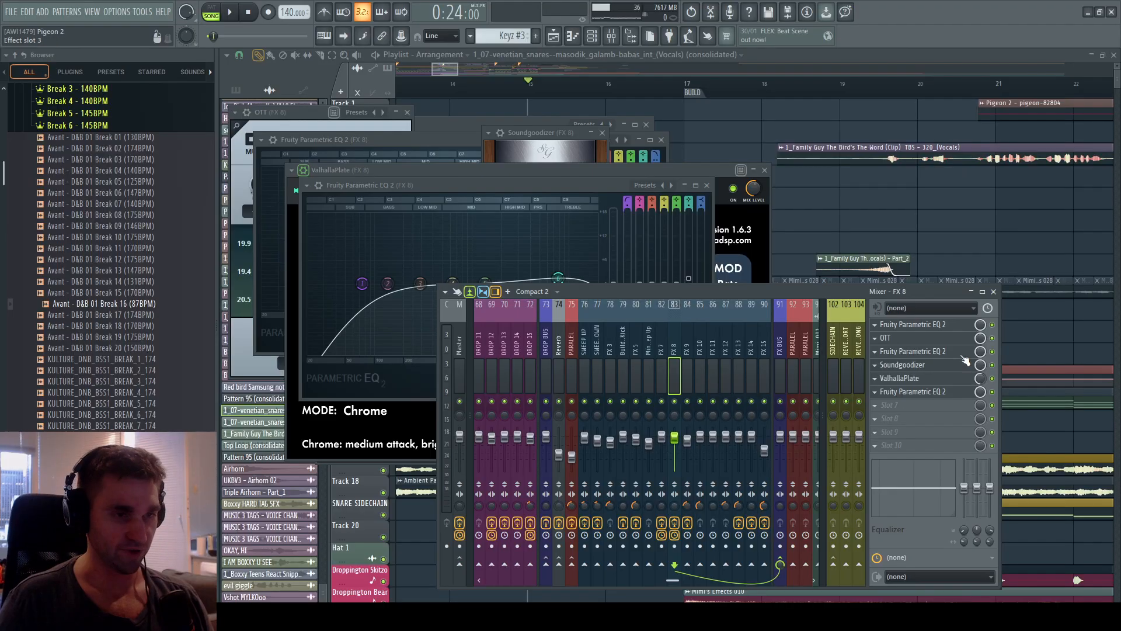
{"action": "left_click", "coordinate": [949, 393]}
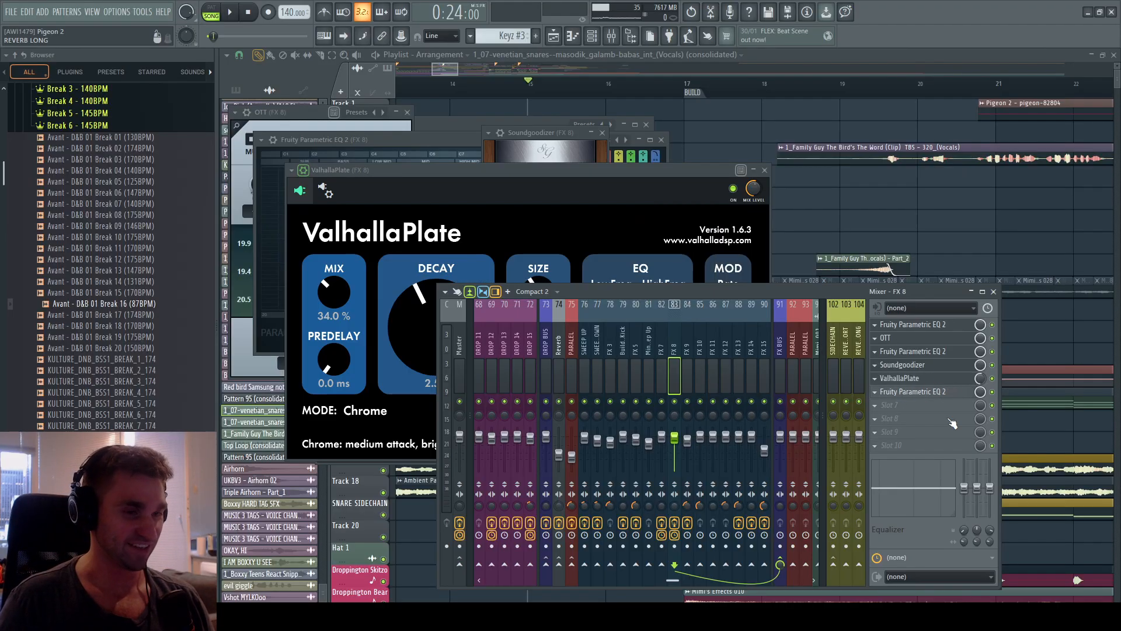
Check the FX BUS mixer track and its routing to the SIDECHAIN track, and return to the playlist.
{"action": "left_click", "coordinate": [782, 345]}
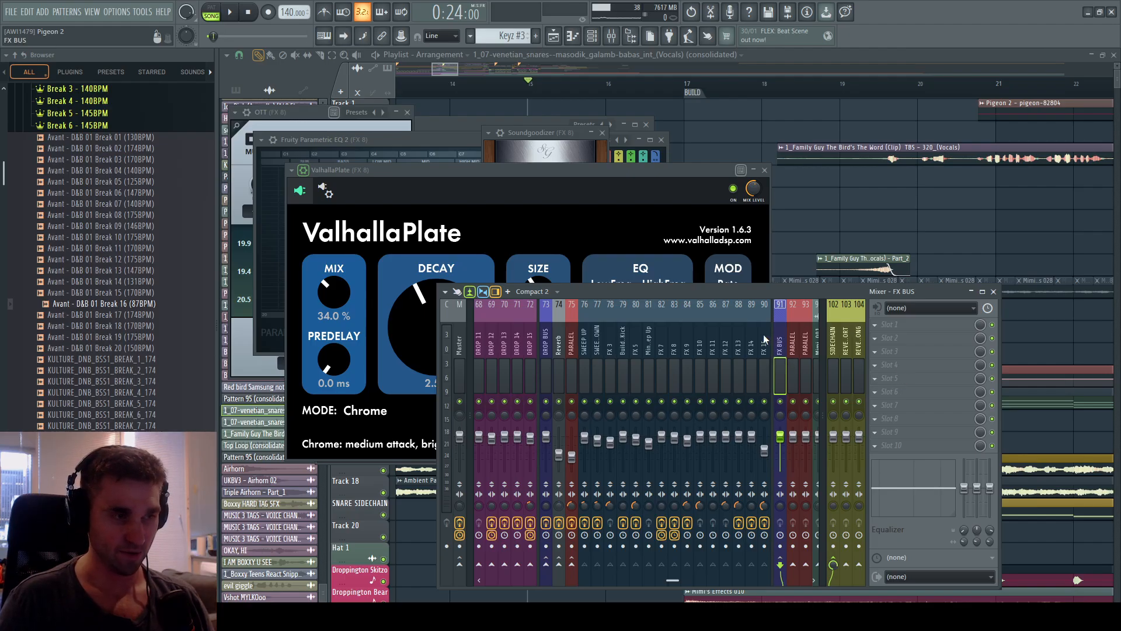
{"action": "left_click", "coordinate": [831, 356]}
{"action": "left_click_drag", "start_coordinate": [912, 193], "coordinate": [653, 485]}
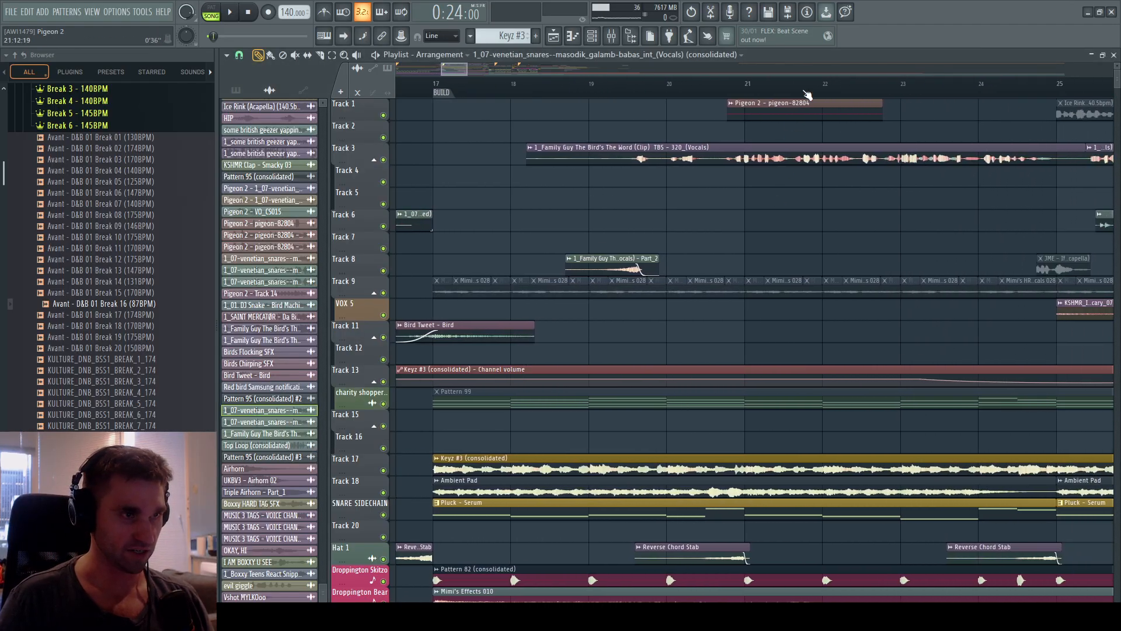
Play the arrangement from bar 15 through the vocal clip into the BUILD section, following the layers, and stop playback.
{"action": "scroll", "coordinate": [807, 94], "scroll_direction": "down", "scroll_amount": 5}
{"action": "key", "text": "space"}
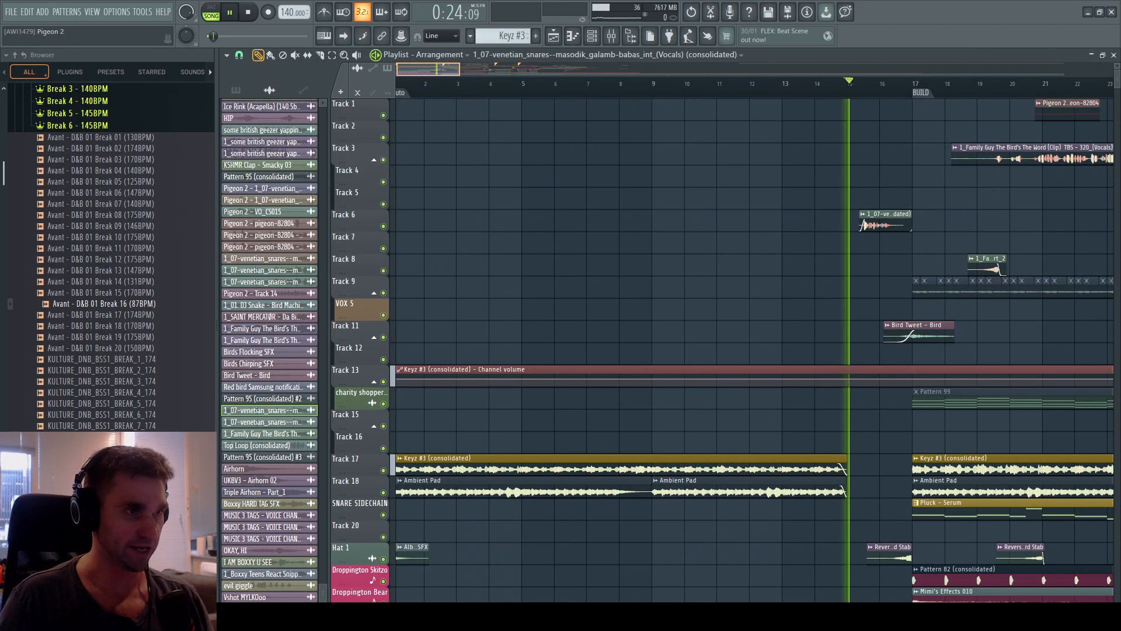
{"action": "scroll", "coordinate": [716, 94], "scroll_direction": "up", "scroll_amount": 5}
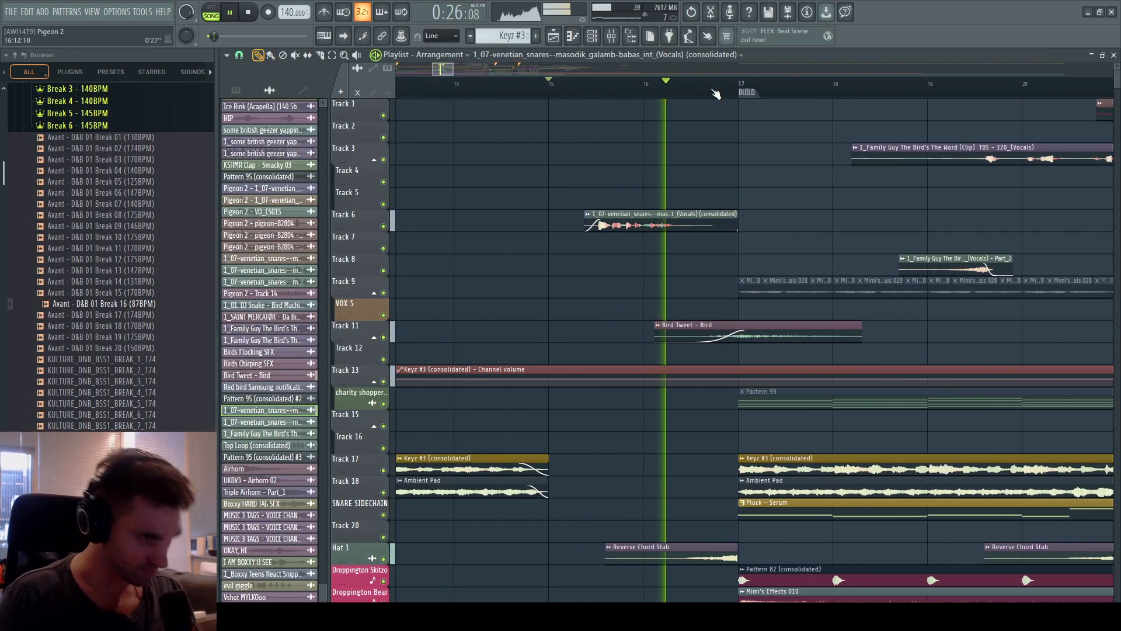
{"action": "scroll", "coordinate": [715, 94], "scroll_direction": "down", "scroll_amount": 2}
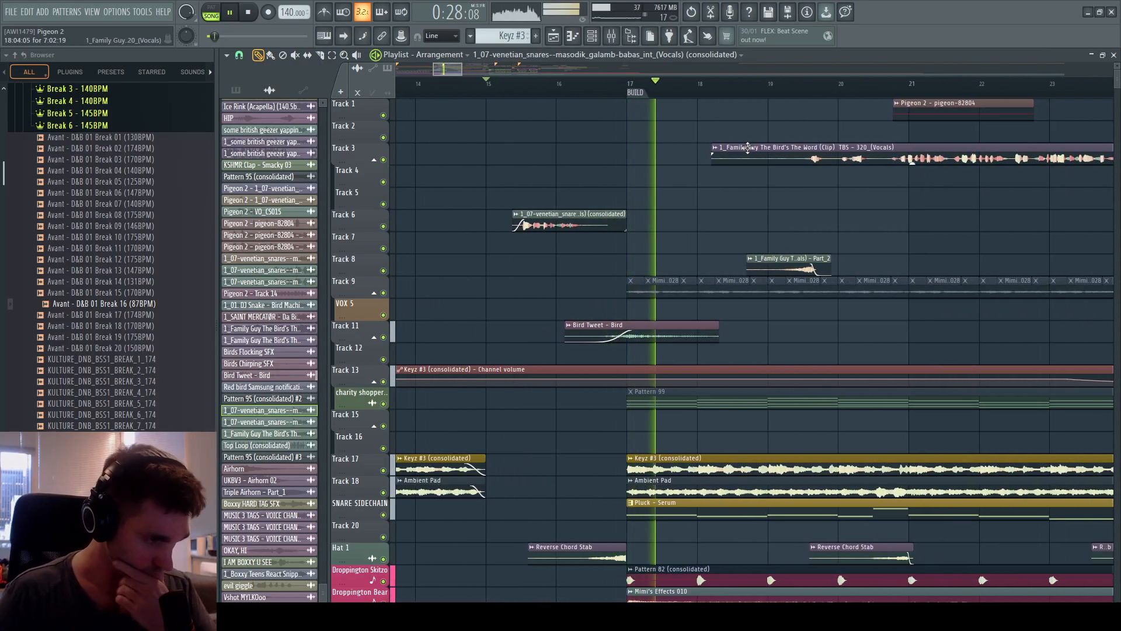
{"action": "scroll", "coordinate": [681, 251], "scroll_direction": "down", "scroll_amount": 4}
{"action": "scroll", "coordinate": [591, 95], "scroll_direction": "down", "scroll_amount": 1}
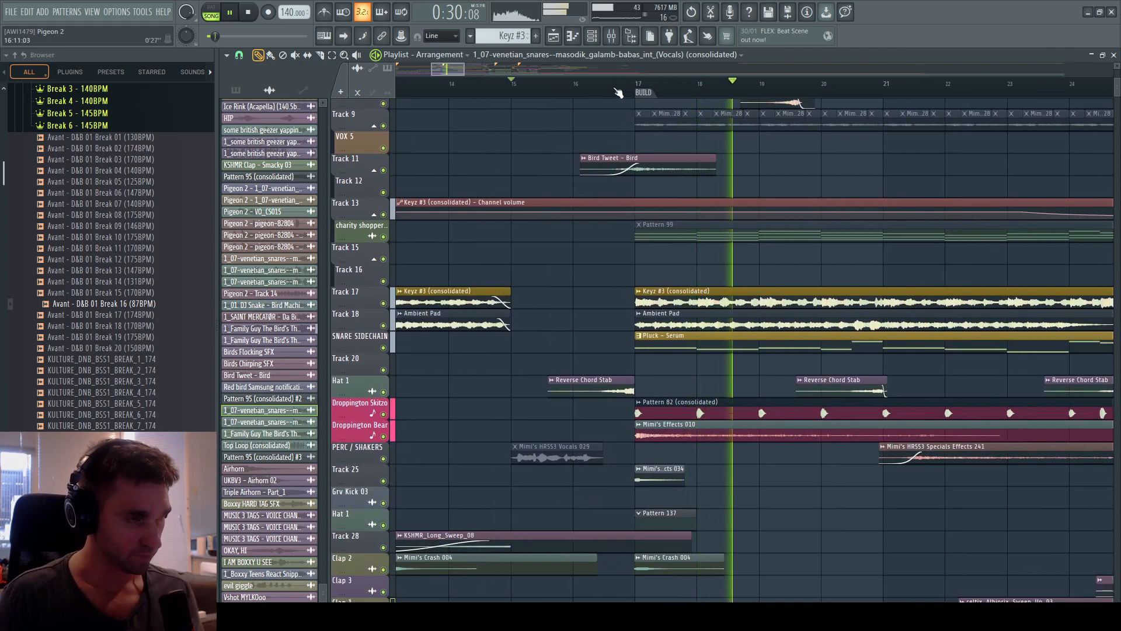
{"action": "key", "text": "space"}
Move the song position to the BUILD marker at bar 17 and back to bar 16, examining the tracks layered around it.
{"action": "left_click", "coordinate": [635, 84]}
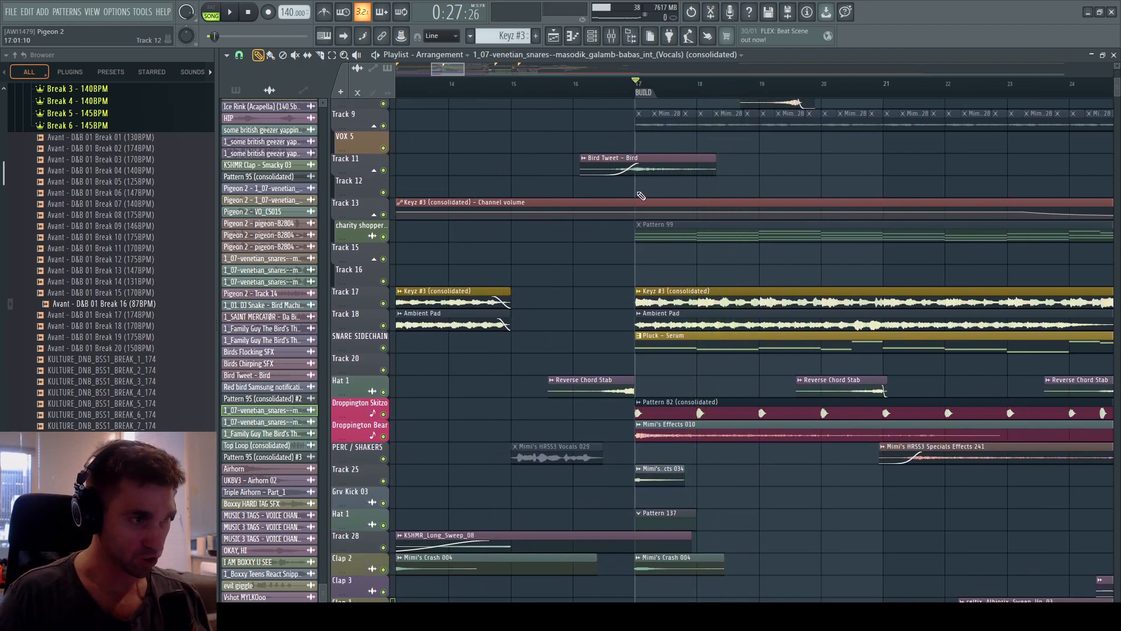
{"action": "scroll", "coordinate": [584, 222], "scroll_direction": "down", "scroll_amount": 4}
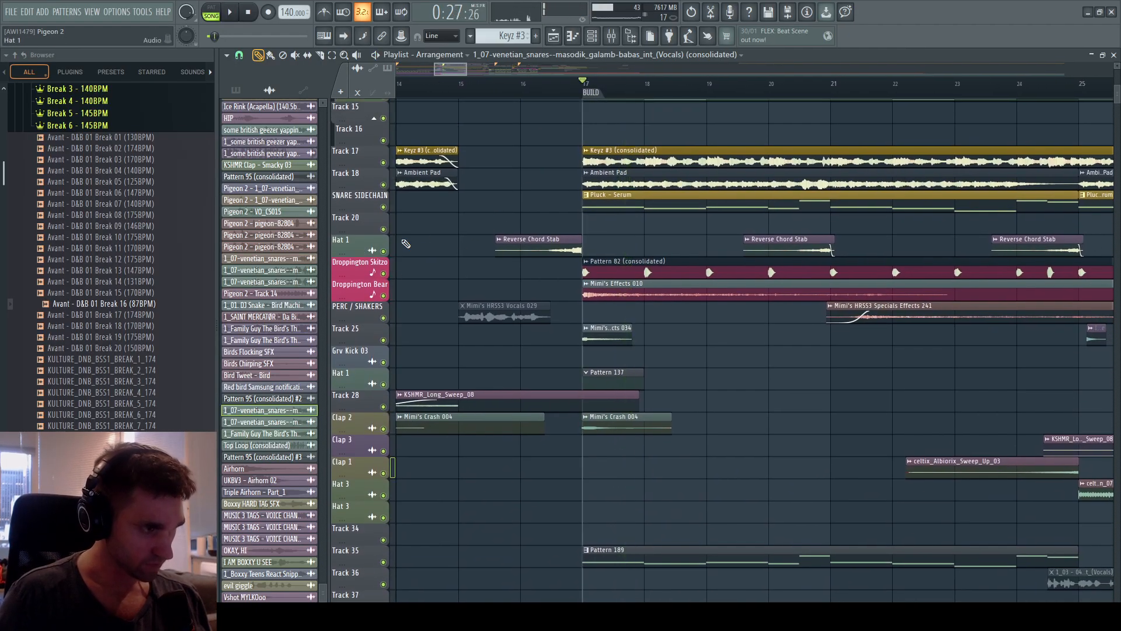
{"action": "left_click_drag", "start_coordinate": [562, 125], "coordinate": [763, 168]}
{"action": "left_click", "coordinate": [724, 85]}
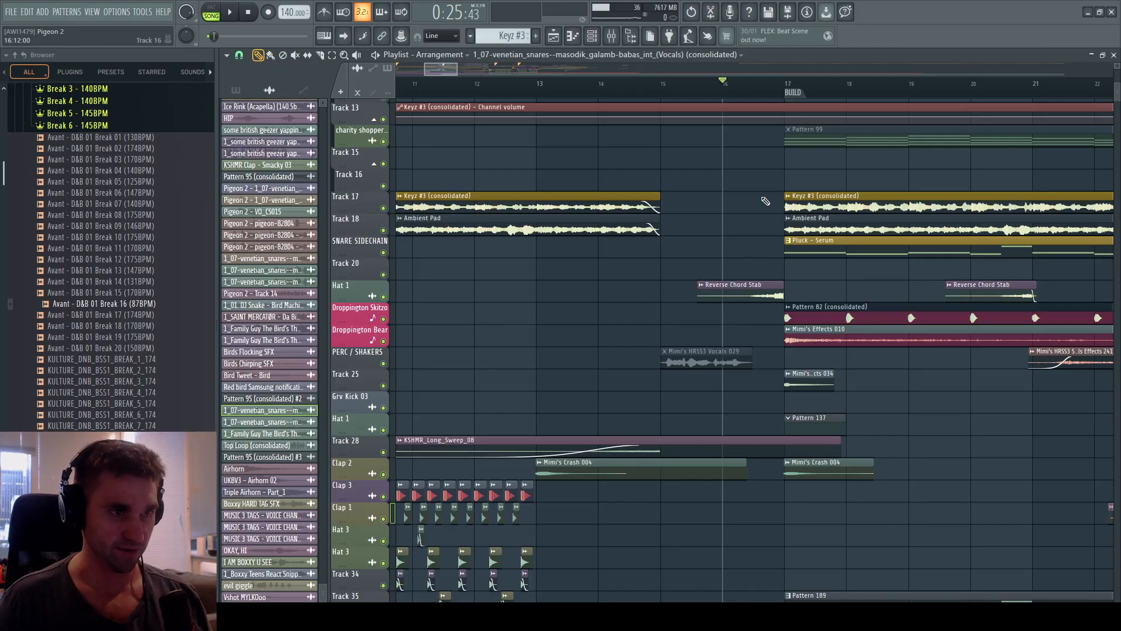
{"action": "left_click_drag", "start_coordinate": [774, 153], "coordinate": [738, 264]}
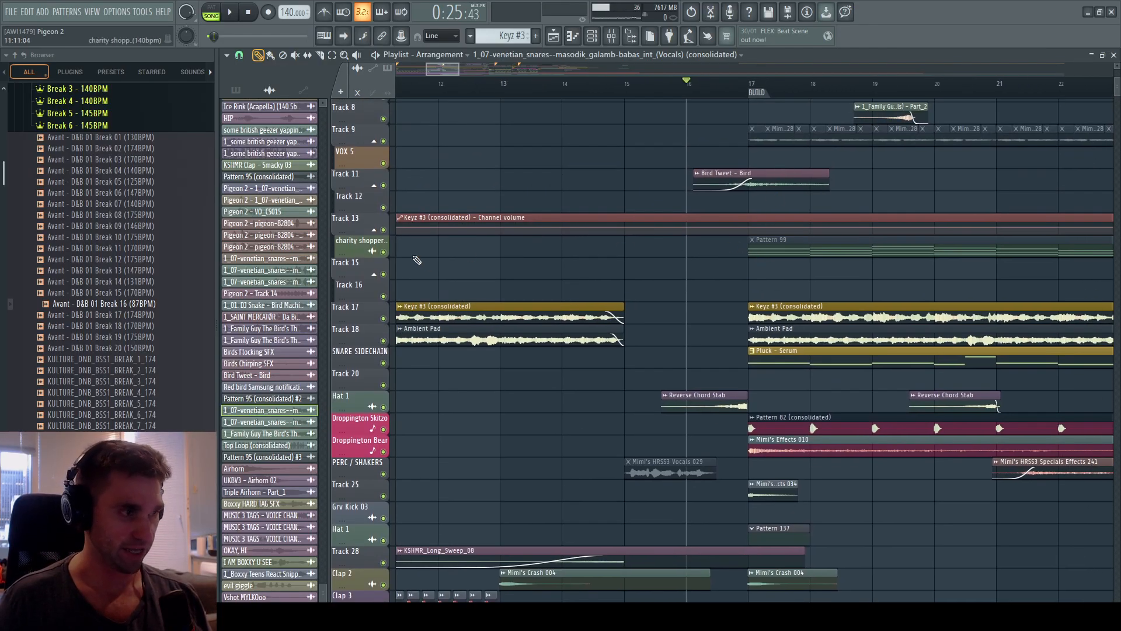
Solo the charity shopper track, open its Pattern 99 in the piano roll and play the Chords_&_Stabs_020_C chords.
{"action": "right_click", "coordinate": [383, 252]}
{"action": "double_click", "coordinate": [796, 250]}
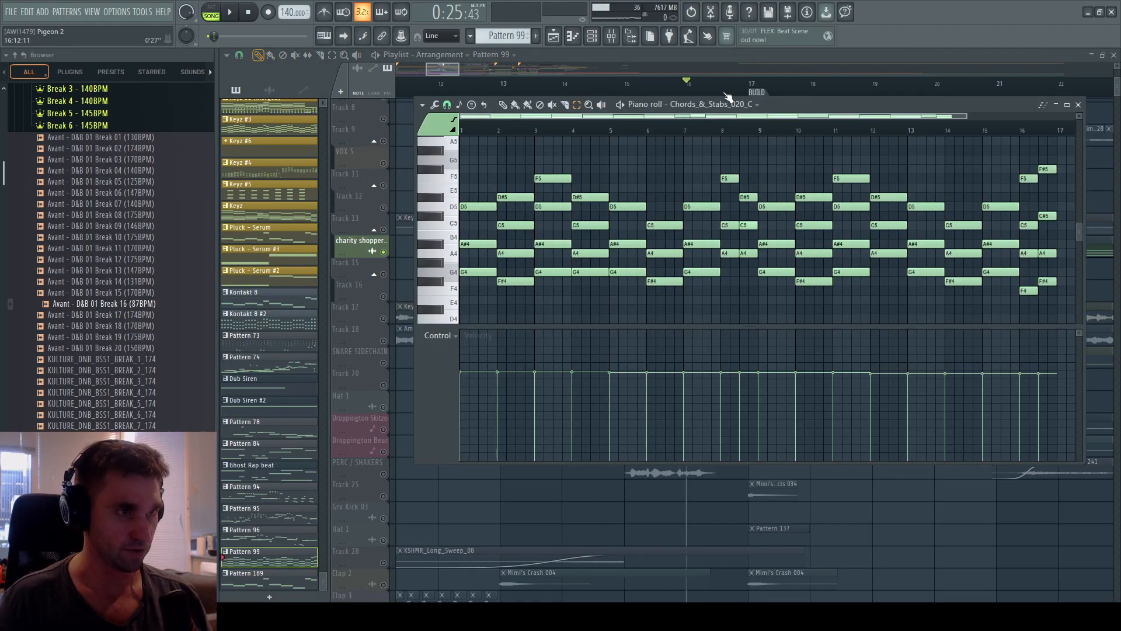
{"action": "left_click", "coordinate": [622, 105]}
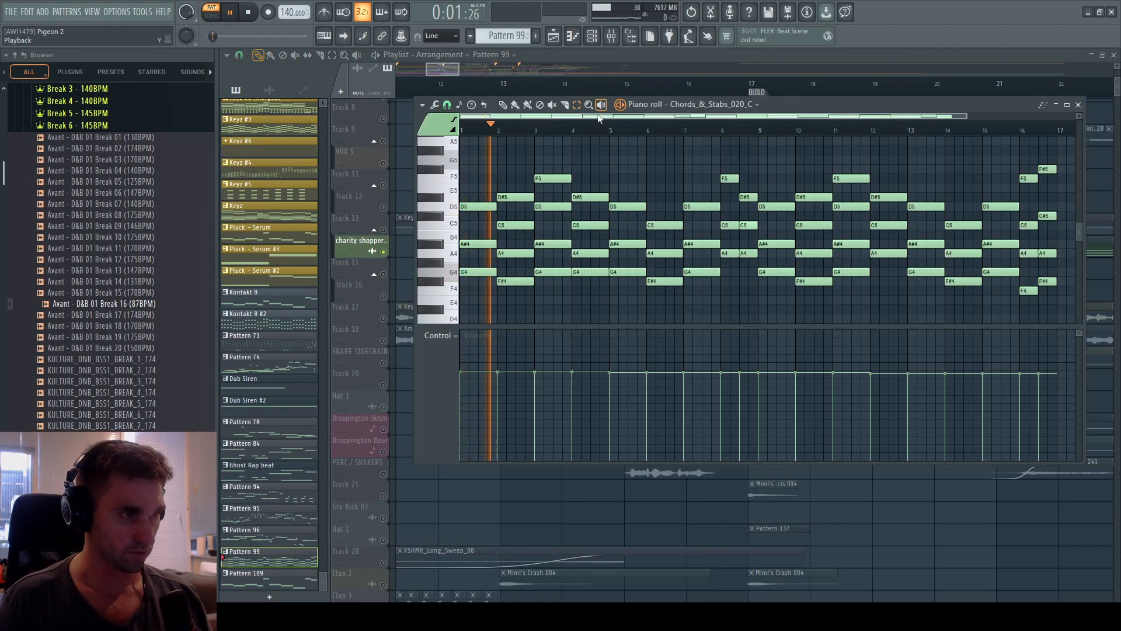
Close the Pattern 99 piano roll, examine the playlist tracks around the BUILD marker, and stop playback.
{"action": "left_click", "coordinate": [742, 58]}
{"action": "scroll", "coordinate": [718, 166], "scroll_direction": "down", "scroll_amount": 2}
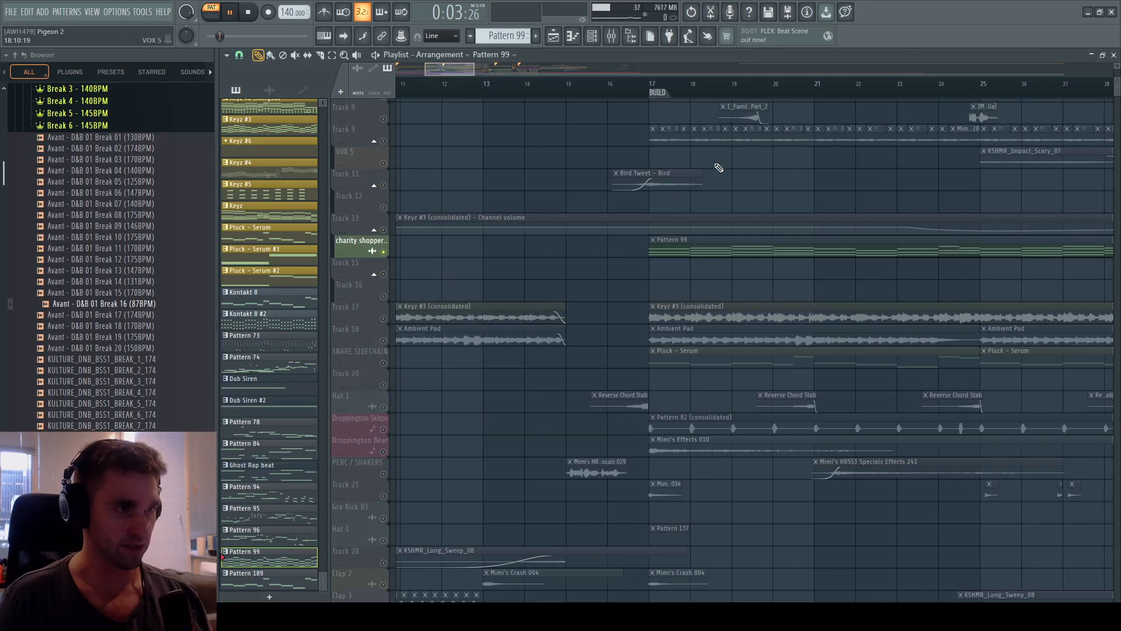
{"action": "scroll", "coordinate": [694, 168], "scroll_direction": "up", "scroll_amount": 2}
{"action": "left_click_drag", "start_coordinate": [681, 168], "coordinate": [582, 378]}
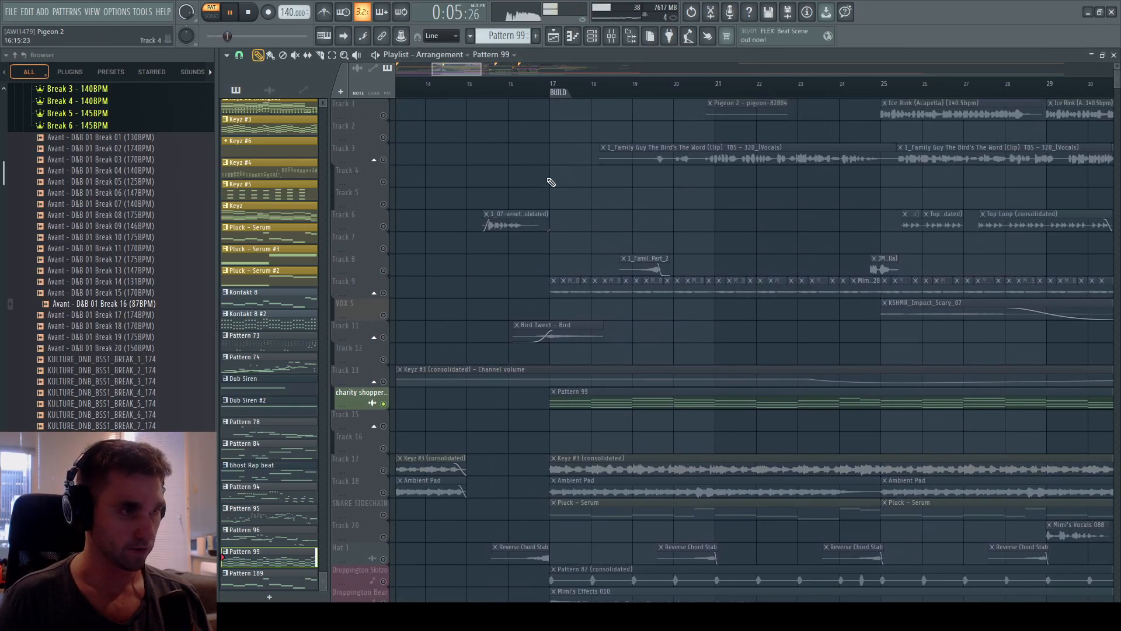
{"action": "left_click_drag", "start_coordinate": [523, 330], "coordinate": [553, 80]}
{"action": "key", "text": "space"}
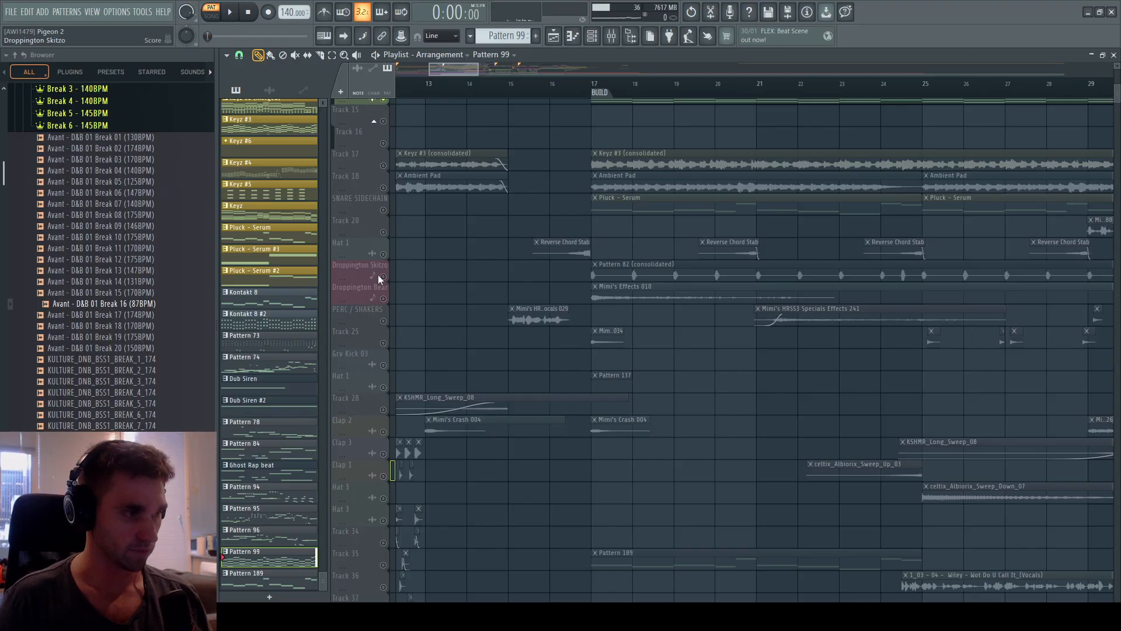
Bring all tracks back from solo, play the arrangement from bar 16 into the BUILD section, follow the layers down to Track 49, and stop playback.
{"action": "right_click", "coordinate": [384, 276]}
{"action": "right_click", "coordinate": [384, 277]}
{"action": "left_click", "coordinate": [549, 84]}
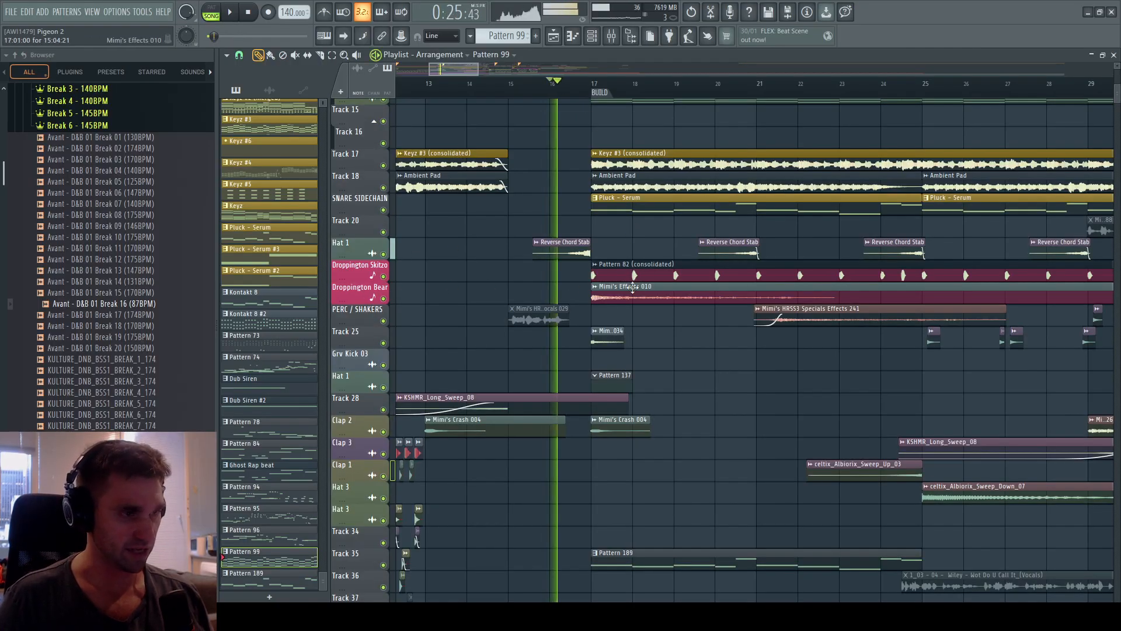
{"action": "key", "text": "space"}
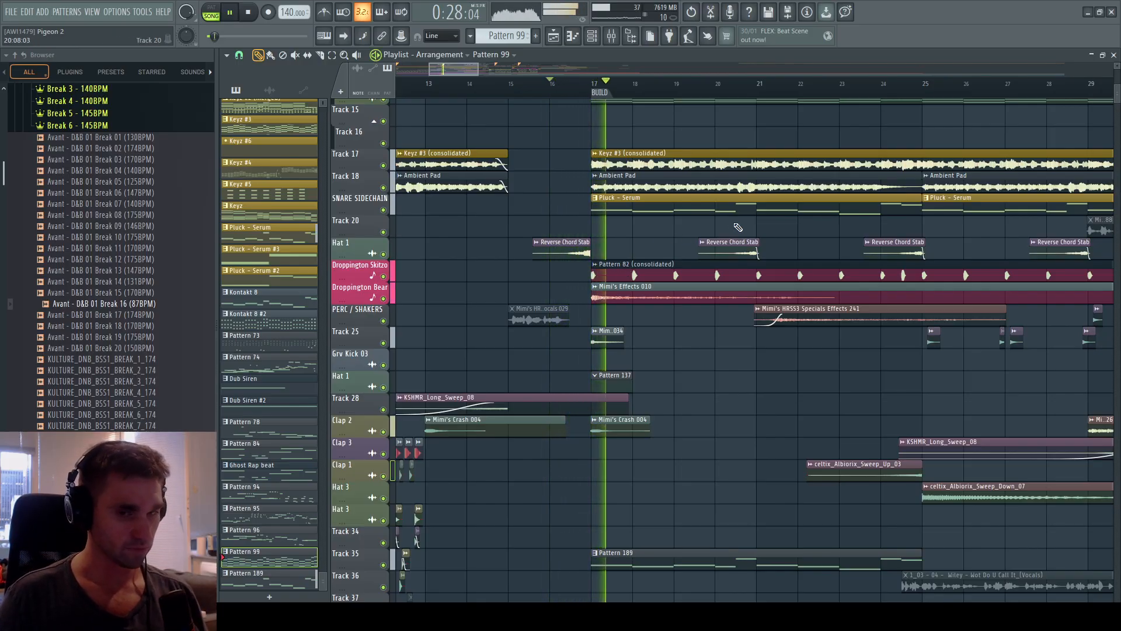
{"action": "scroll", "coordinate": [526, 146], "scroll_direction": "down", "scroll_amount": 2, "text": "ctrl"}
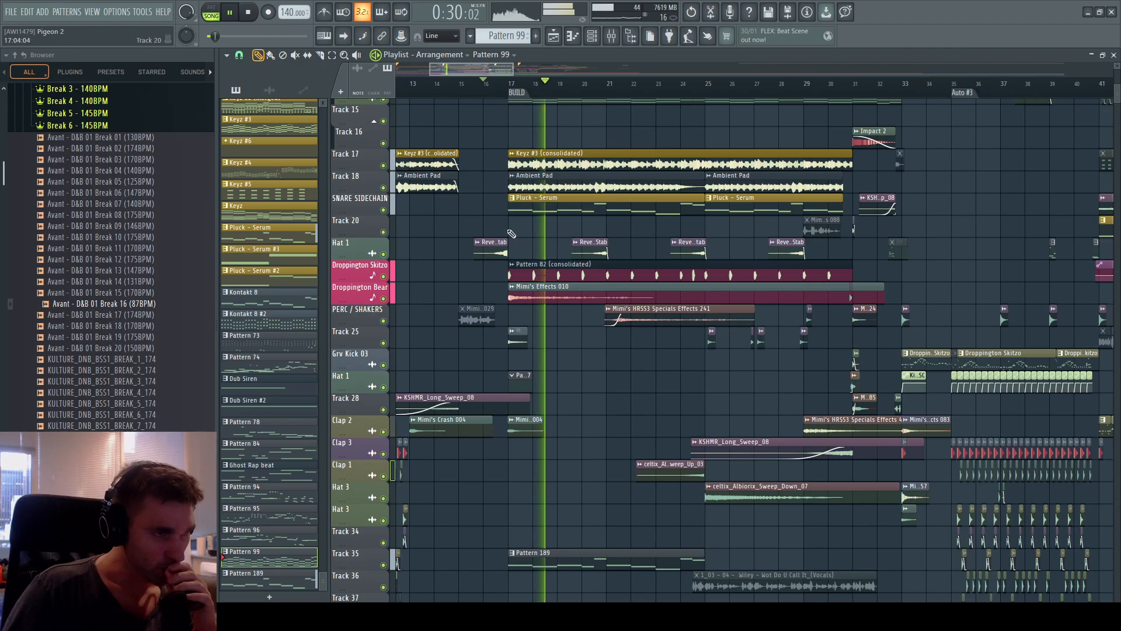
{"action": "scroll", "coordinate": [466, 134], "scroll_direction": "down", "scroll_amount": 2}
{"action": "scroll", "coordinate": [465, 133], "scroll_direction": "down", "scroll_amount": 7}
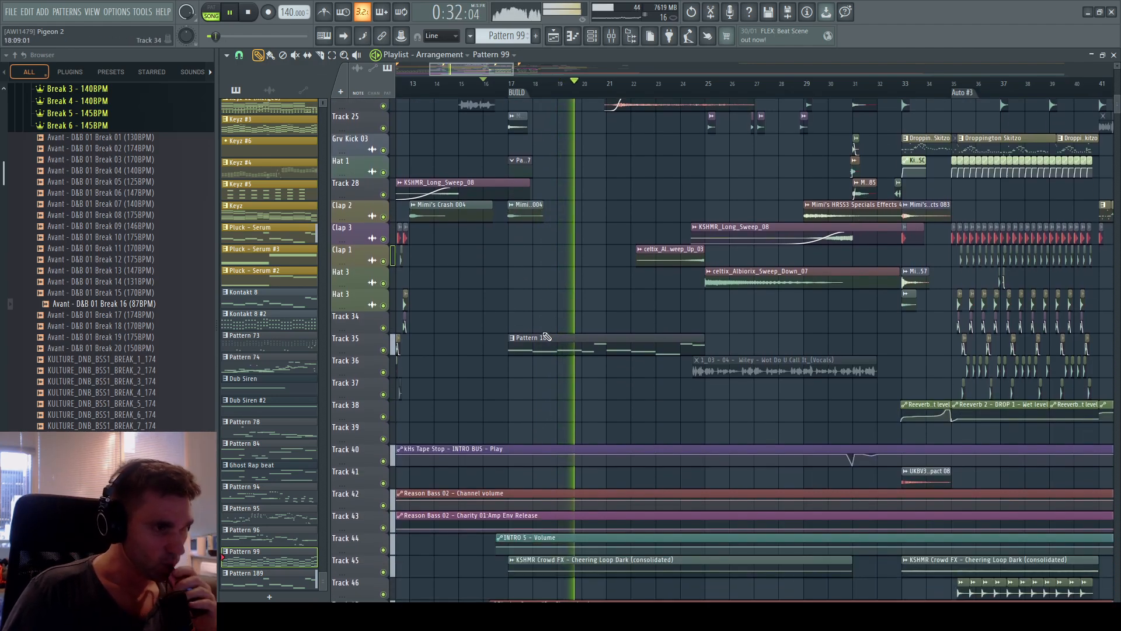
{"action": "left_click_drag", "start_coordinate": [551, 213], "coordinate": [596, 128]}
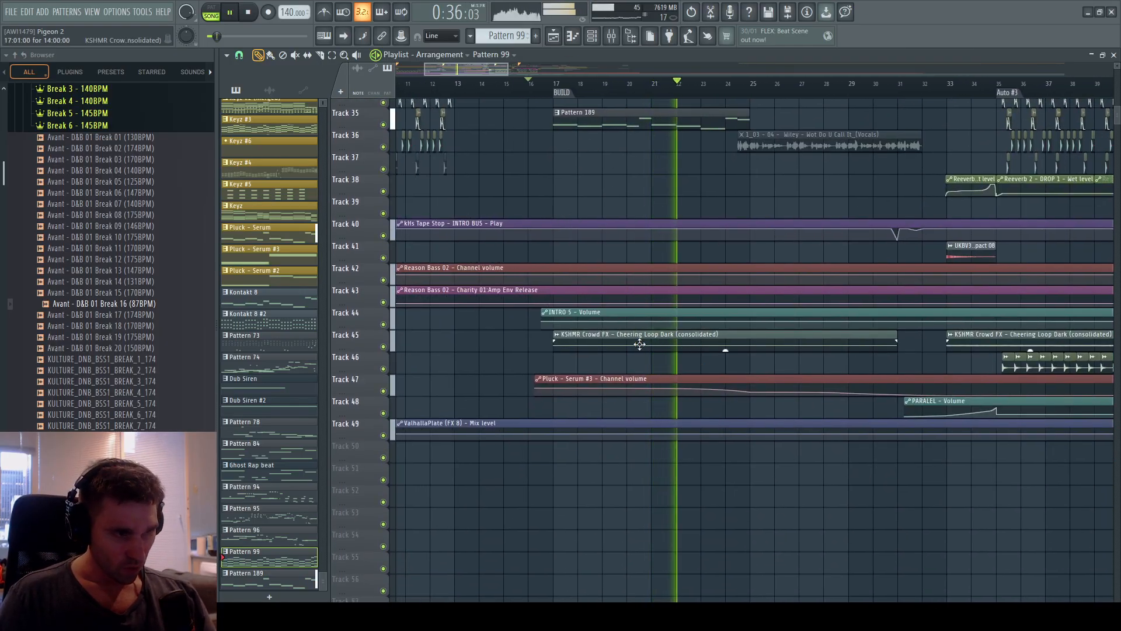
{"action": "key", "text": "space"}
Solo Track 45 and play its KSHMR Crowd FX - Cheering Loop Dark clip from the BUILD marker at bar 17.
{"action": "right_click", "coordinate": [383, 347]}
{"action": "left_click", "coordinate": [554, 89]}
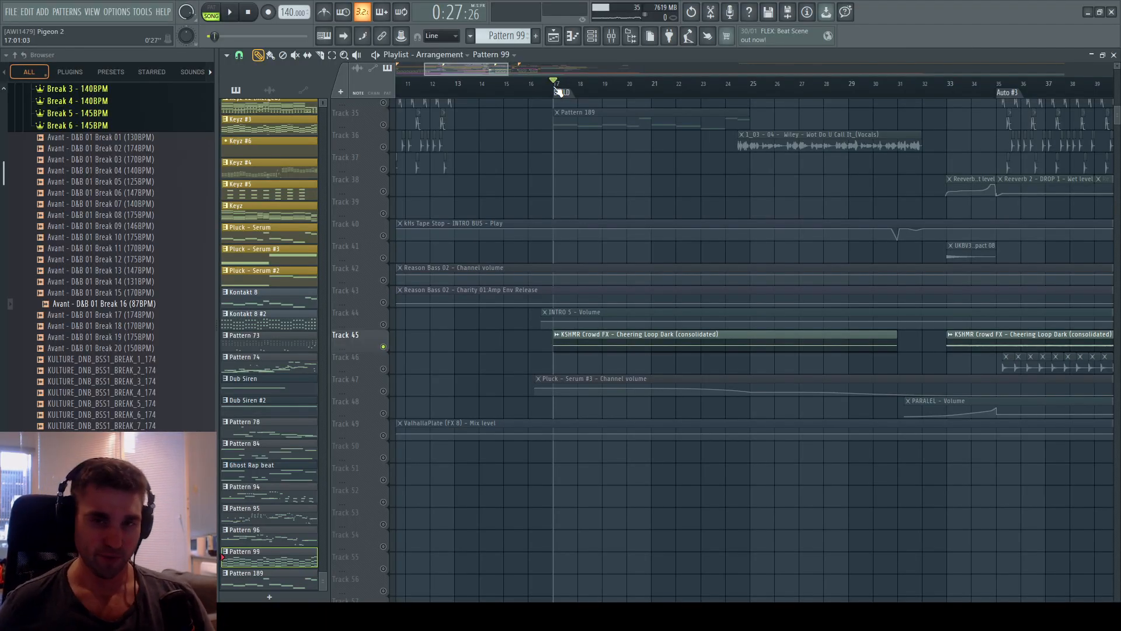
{"action": "key", "text": "space"}
{"action": "key", "text": "space"}
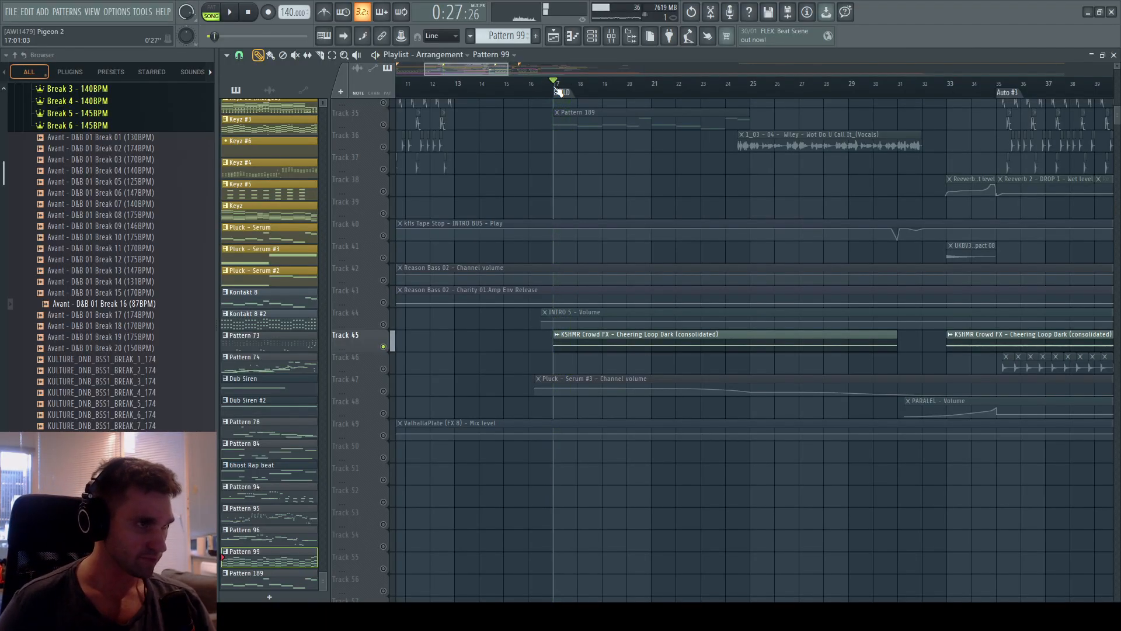
{"action": "key", "text": "space"}
{"action": "key", "text": "space"}
Open the KSHMR Crowd FX - Cheering Loop Dark clip's channel settings and examine its FX 10 mixer track.
{"action": "left_click", "coordinate": [642, 333]}
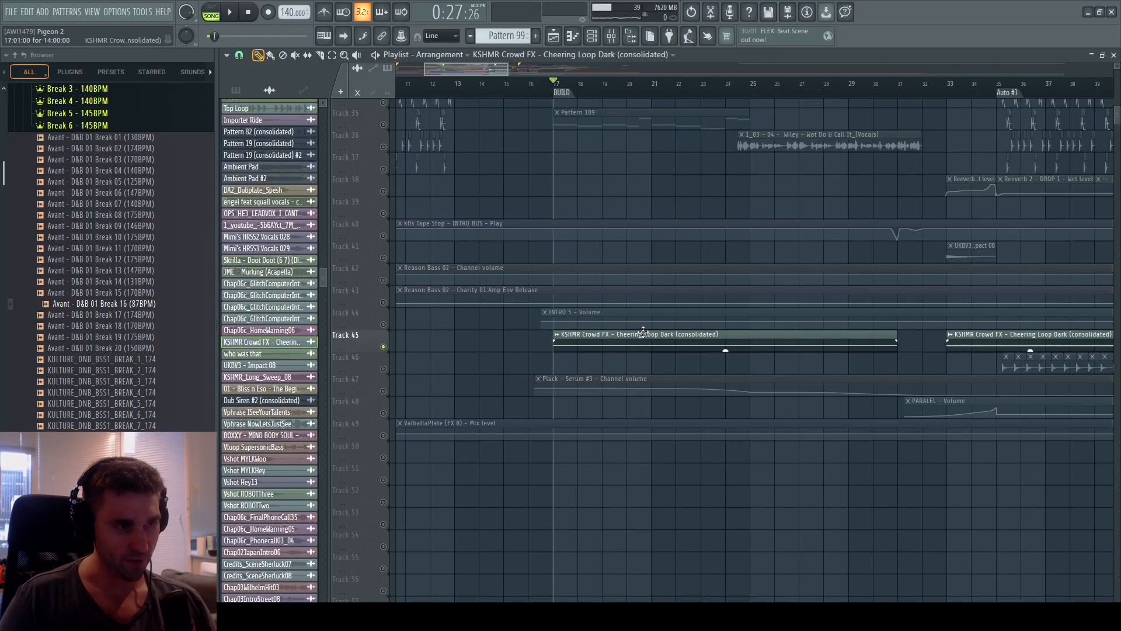
{"action": "double_click", "coordinate": [643, 333]}
{"action": "left_click", "coordinate": [567, 158]}
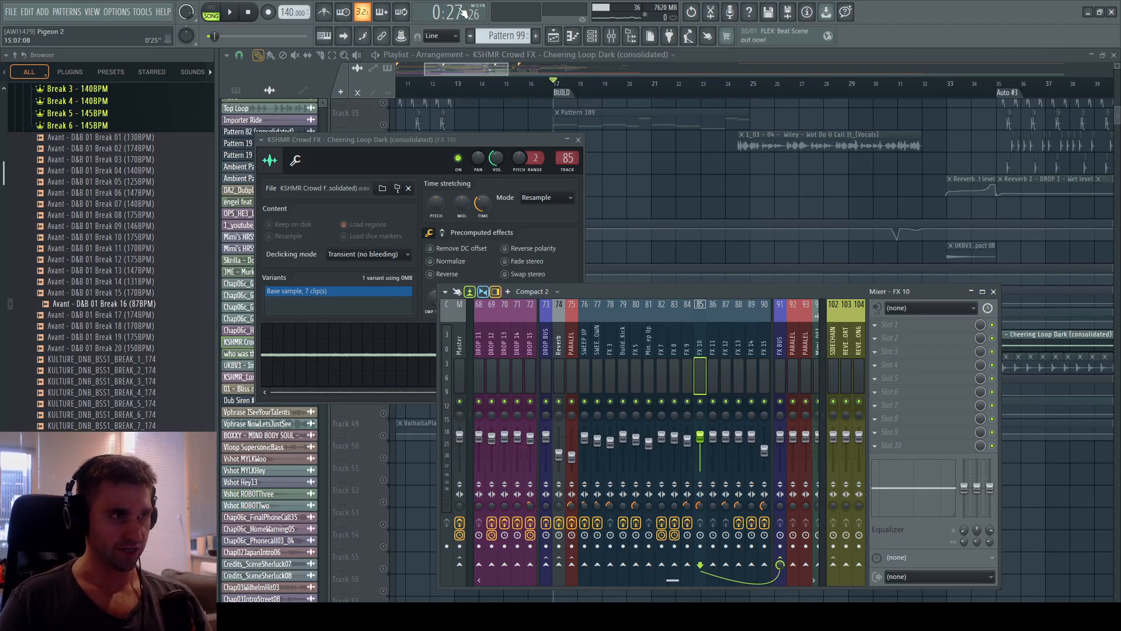
Return to the playlist, unsolo Track 45, and play the full BUILD section from bar 17 while examining its effects tracks.
{"action": "left_click", "coordinate": [557, 88]}
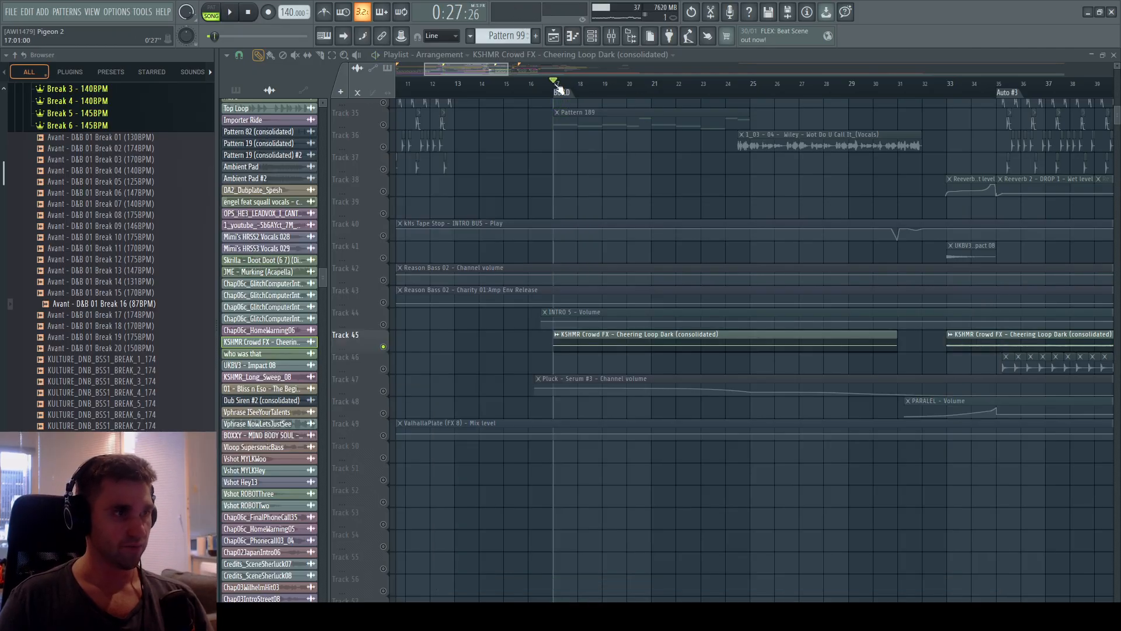
{"action": "right_click", "coordinate": [384, 347]}
{"action": "key", "text": "space"}
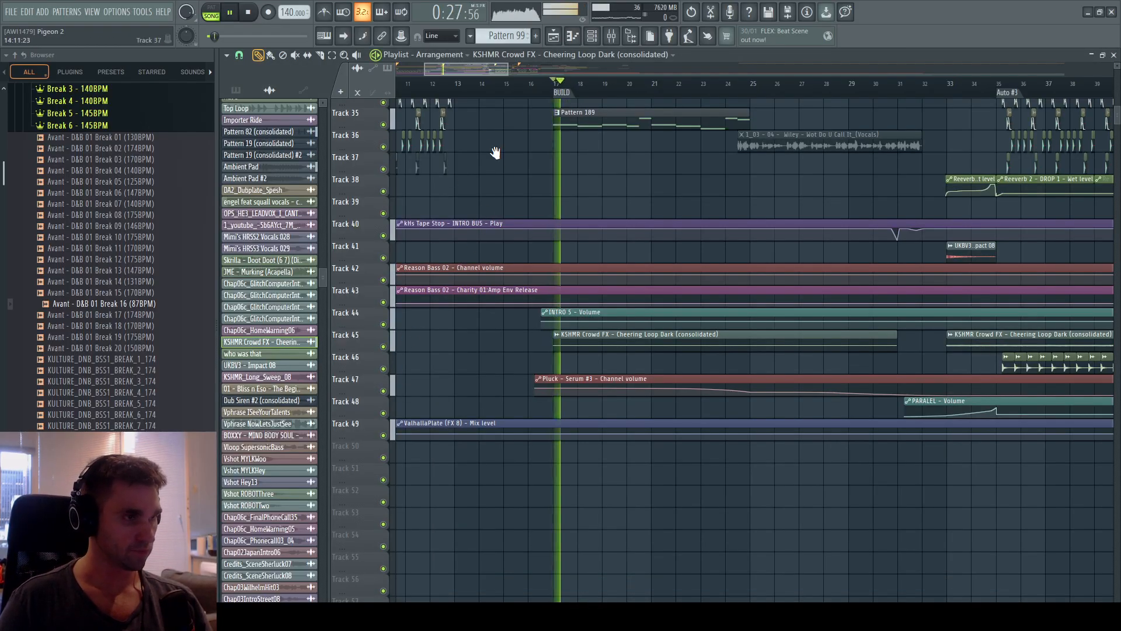
{"action": "left_click_drag", "start_coordinate": [496, 153], "coordinate": [508, 421]}
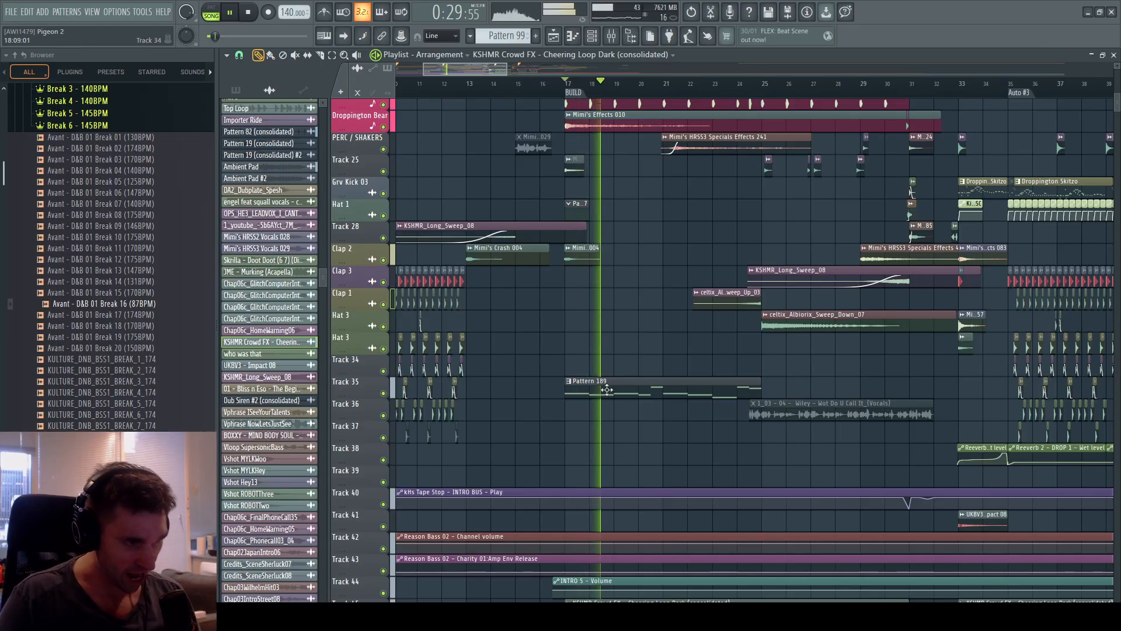
{"action": "scroll", "coordinate": [589, 225], "scroll_direction": "down", "scroll_amount": 5}
{"action": "left_click_drag", "start_coordinate": [590, 226], "coordinate": [617, 511]}
Follow the vocal, drum and sweep layers of the playing BUILD section past bar 25 and stop playback.
{"action": "left_click_drag", "start_coordinate": [507, 145], "coordinate": [501, 240]}
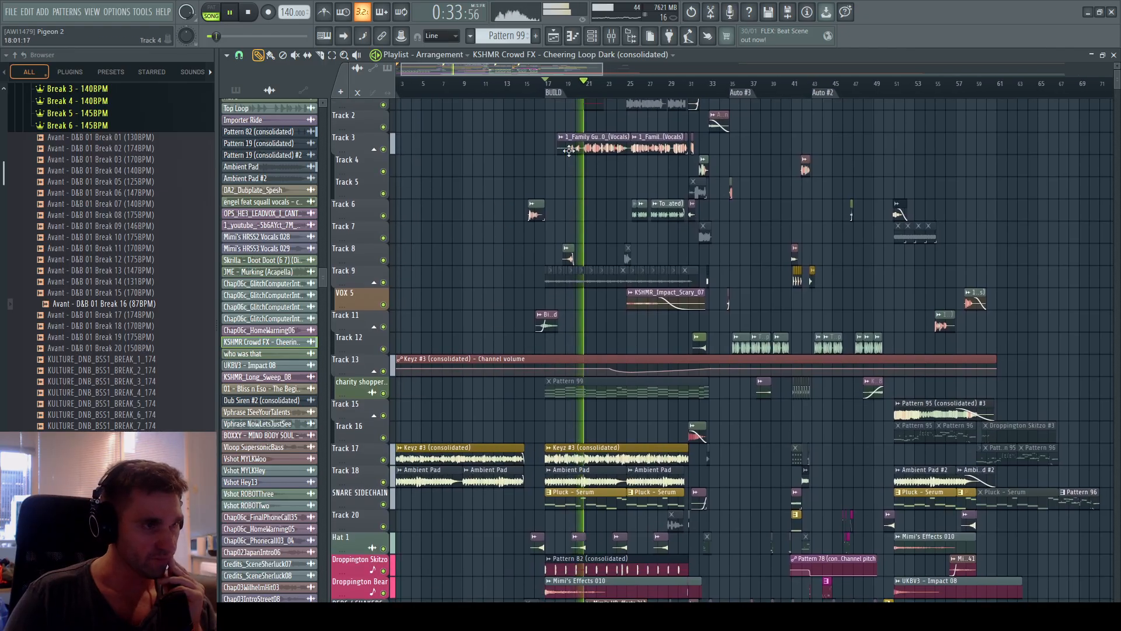
{"action": "left_click_drag", "start_coordinate": [454, 69], "coordinate": [455, 129]}
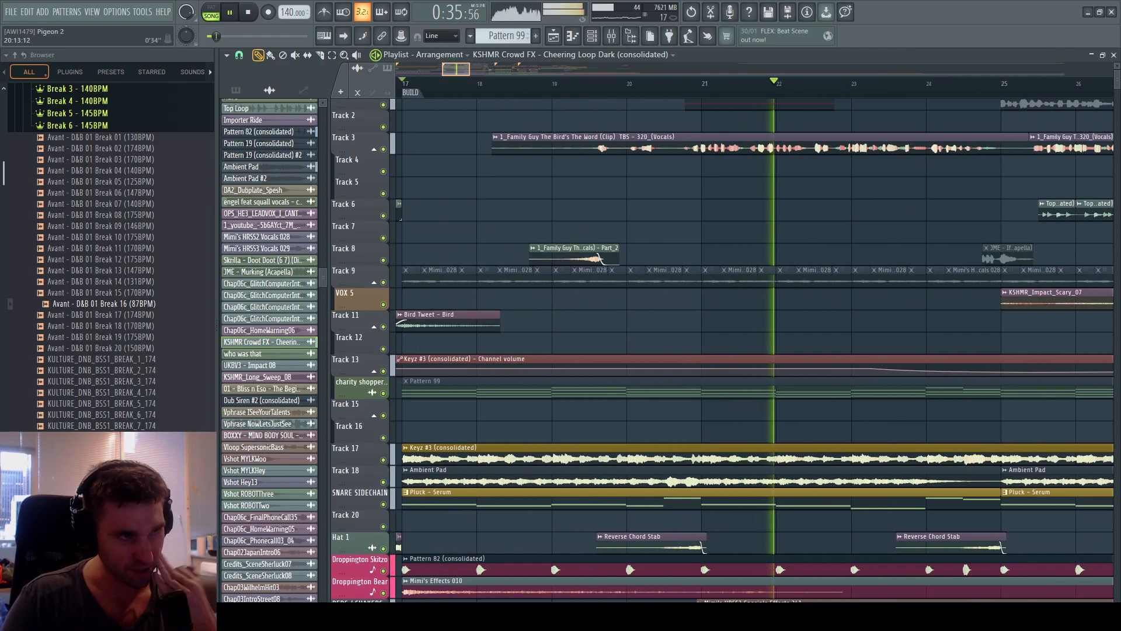
{"action": "scroll", "coordinate": [753, 344], "scroll_direction": "down", "scroll_amount": 5}
{"action": "scroll", "coordinate": [588, 356], "scroll_direction": "down", "scroll_amount": 3}
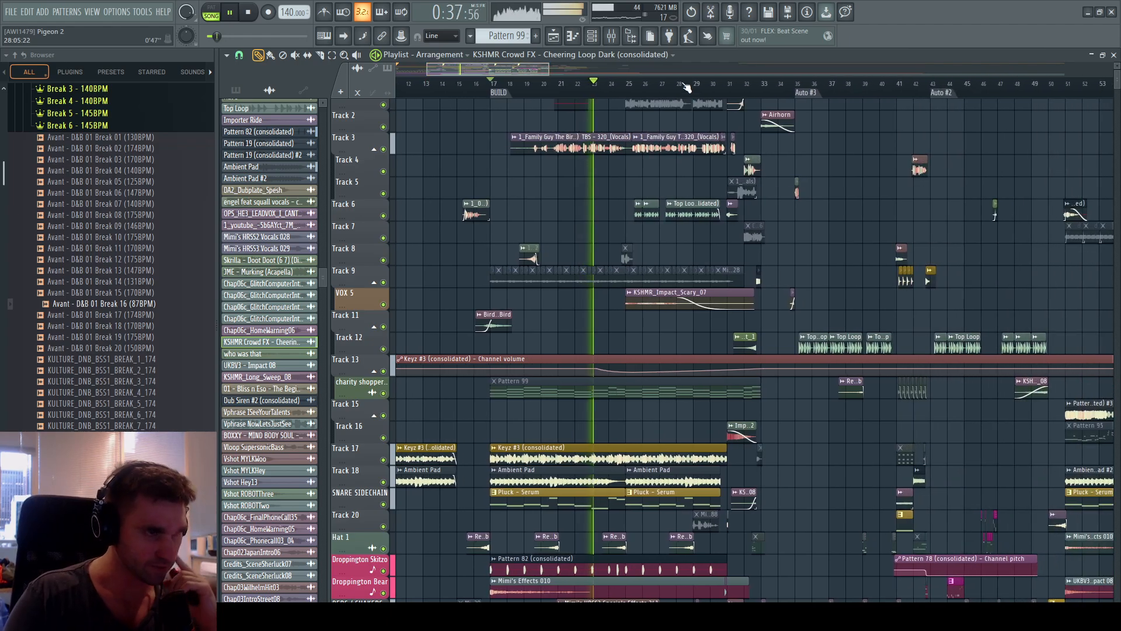
{"action": "left_click_drag", "start_coordinate": [602, 356], "coordinate": [591, 156]}
{"action": "scroll", "coordinate": [592, 156], "scroll_direction": "down", "scroll_amount": 5}
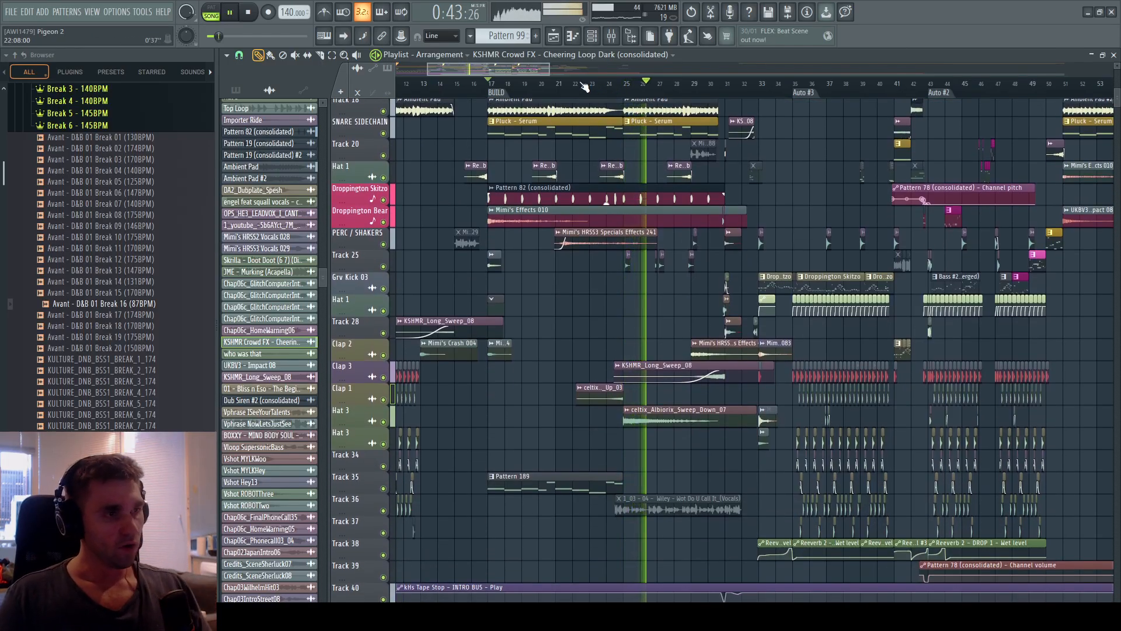
{"action": "key", "text": "space"}
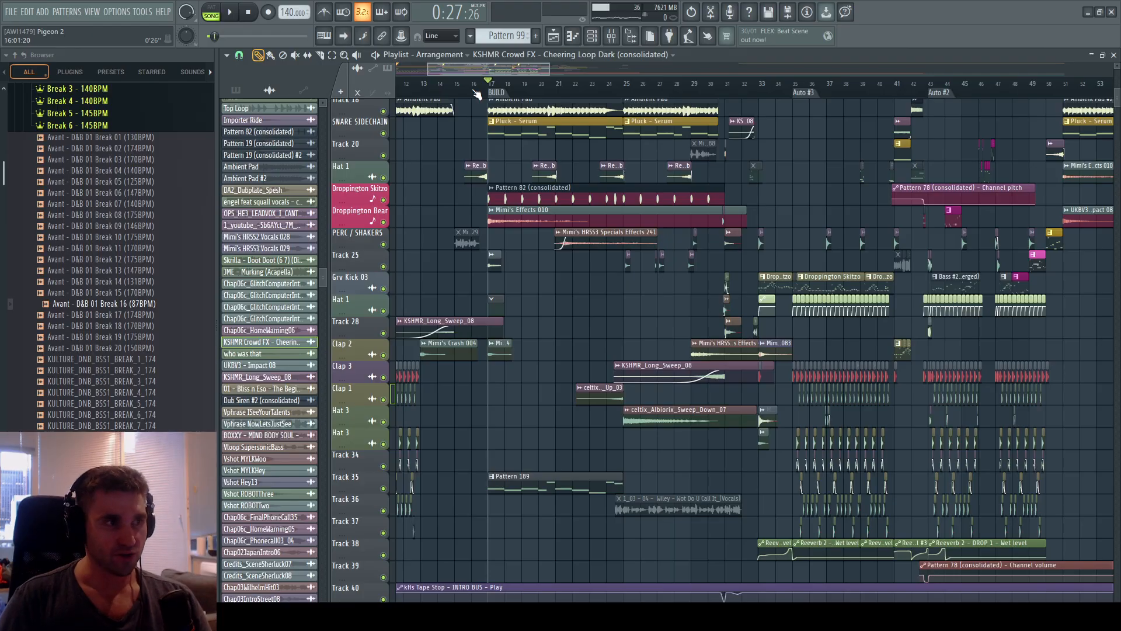
Compare the build from bars 17 and 24, playing the sweep transition into bar 25, and stop playback.
{"action": "left_click", "coordinate": [609, 88]}
{"action": "scroll", "coordinate": [624, 95], "scroll_direction": "up", "scroll_amount": 3}
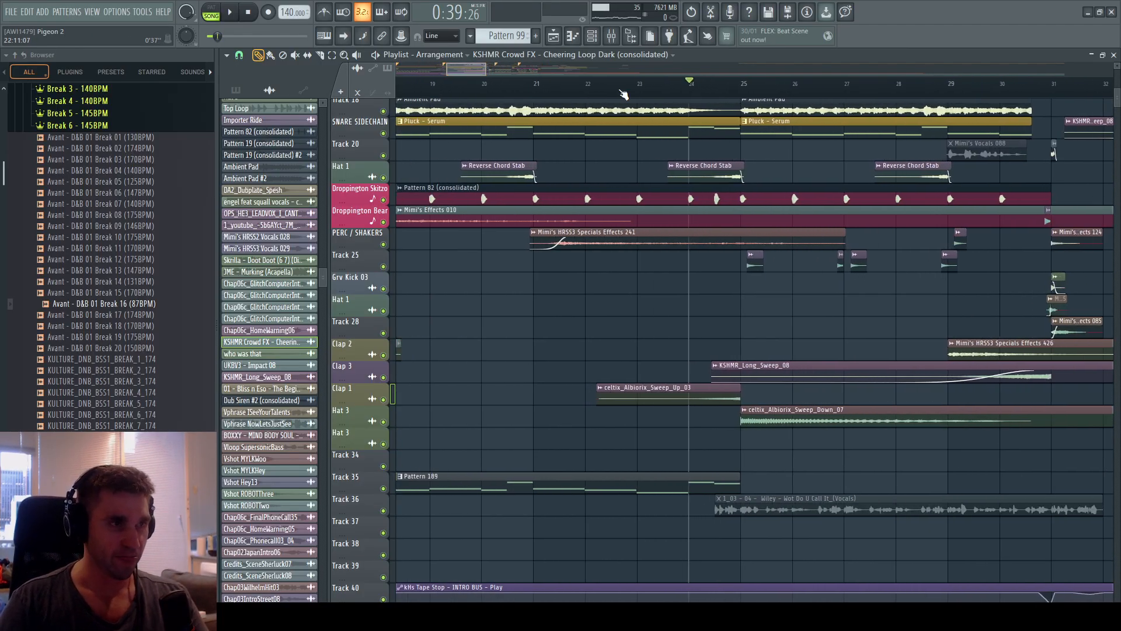
{"action": "scroll", "coordinate": [648, 103], "scroll_direction": "down", "scroll_amount": 3}
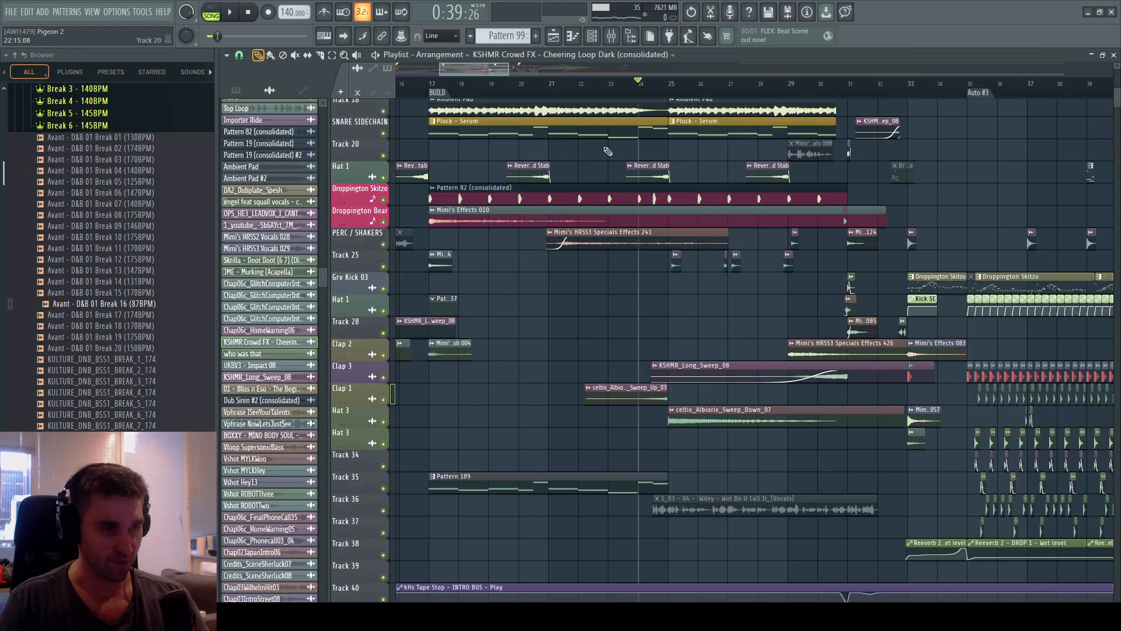
{"action": "left_click", "coordinate": [428, 88]}
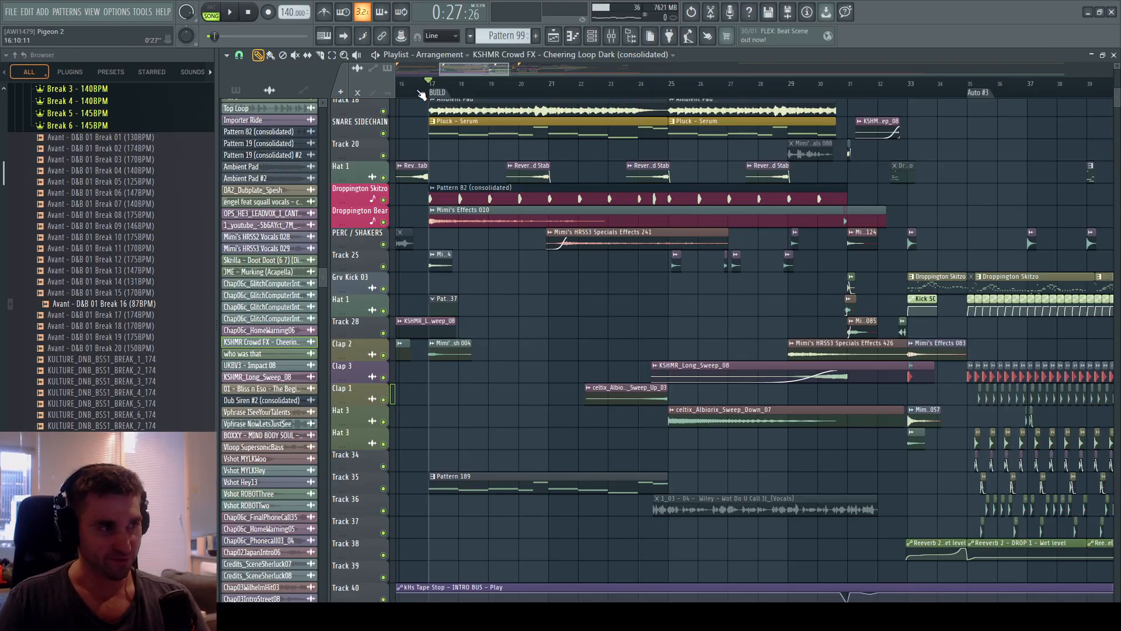
{"action": "key", "text": "space"}
{"action": "left_click", "coordinate": [638, 84]}
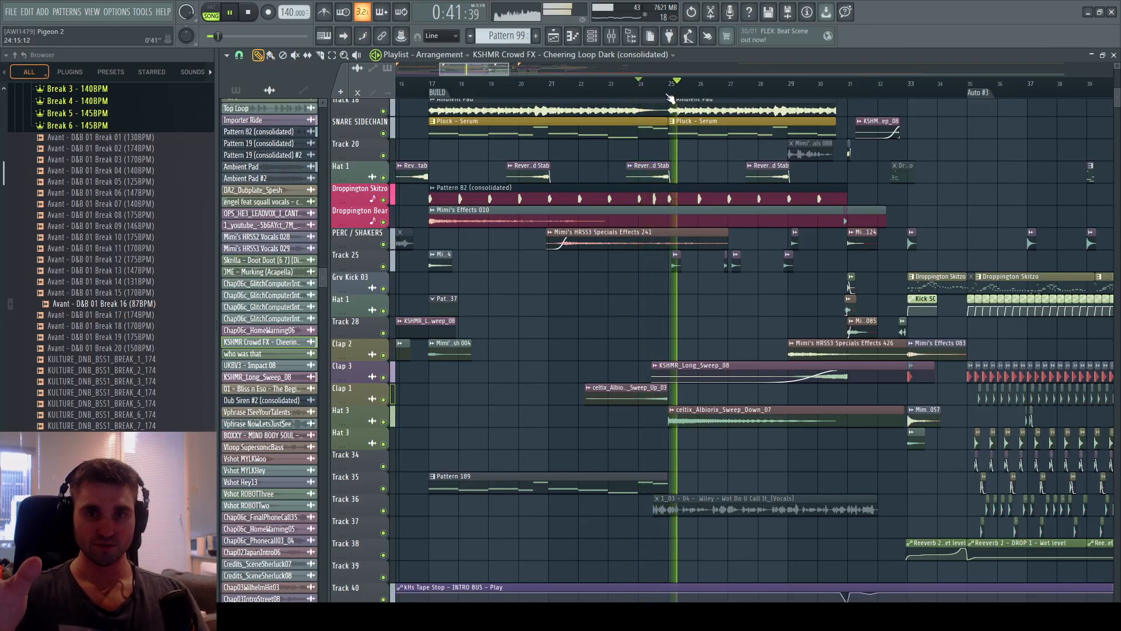
{"action": "key", "text": "space"}
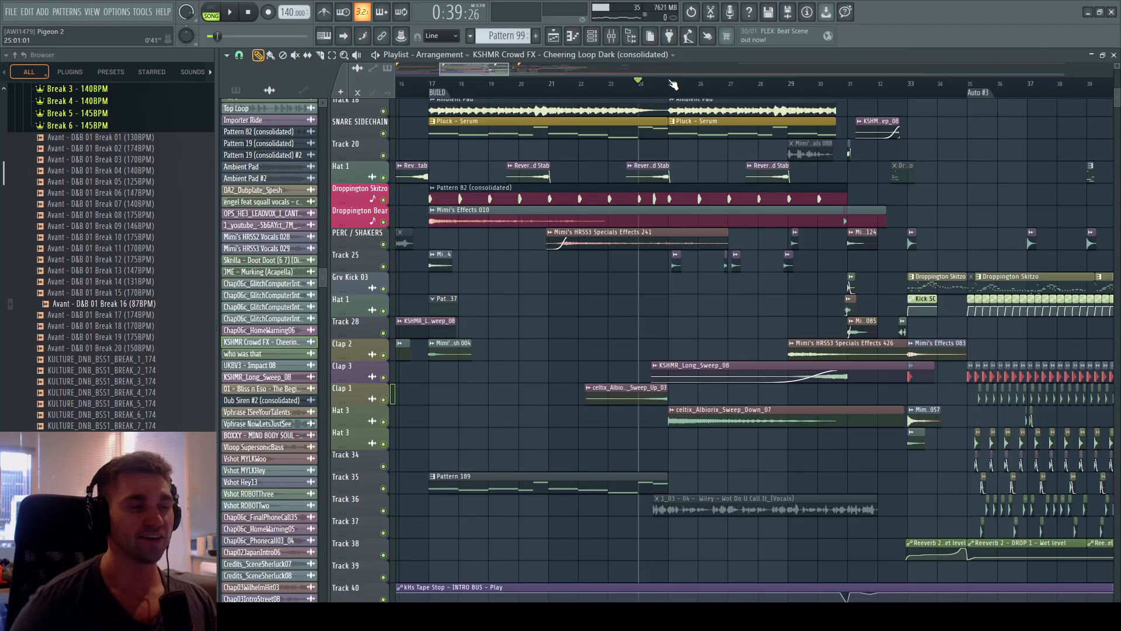
Play from bar 24 through the end of the build up to about bar 32, following the layers, and stop playback.
{"action": "key", "text": "space"}
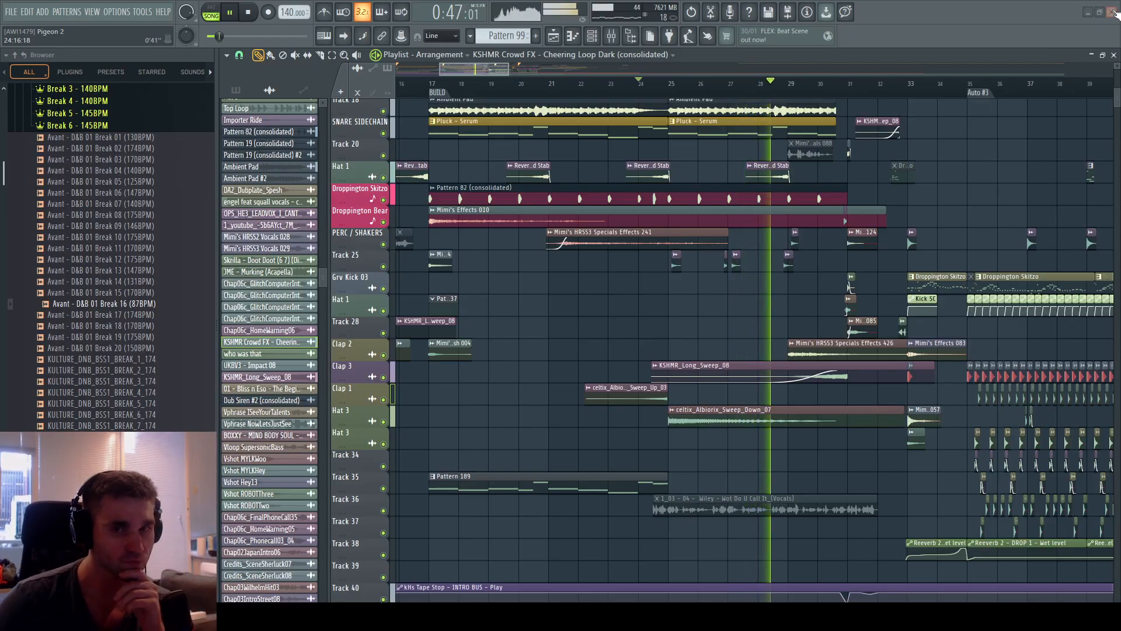
{"action": "scroll", "coordinate": [853, 84], "scroll_direction": "down", "scroll_amount": 3}
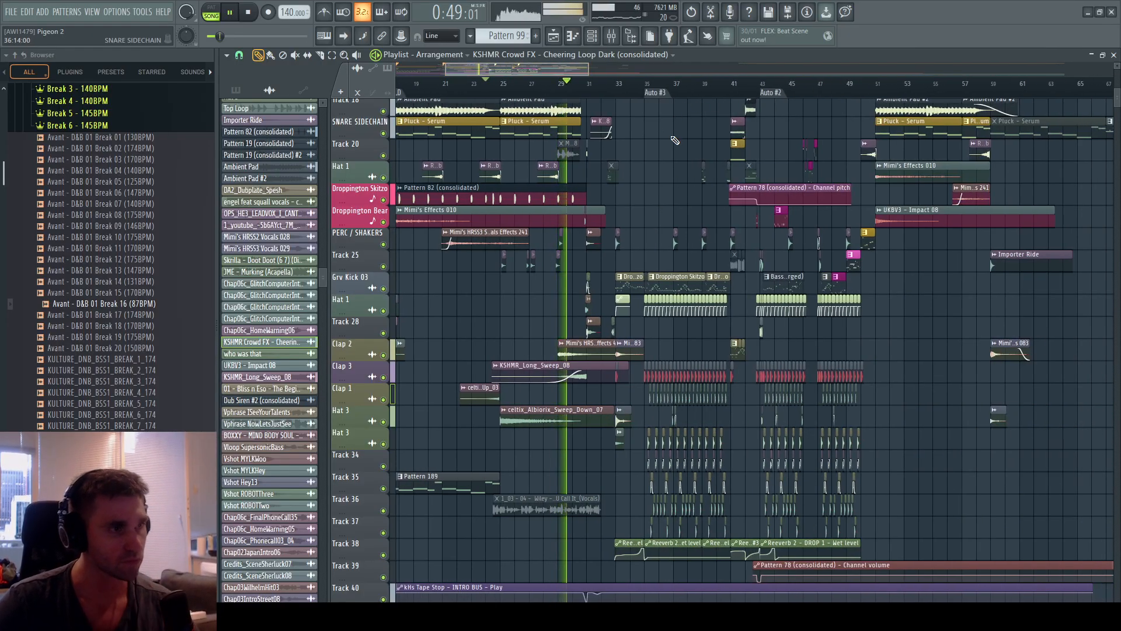
{"action": "scroll", "coordinate": [584, 86], "scroll_direction": "up", "scroll_amount": 4}
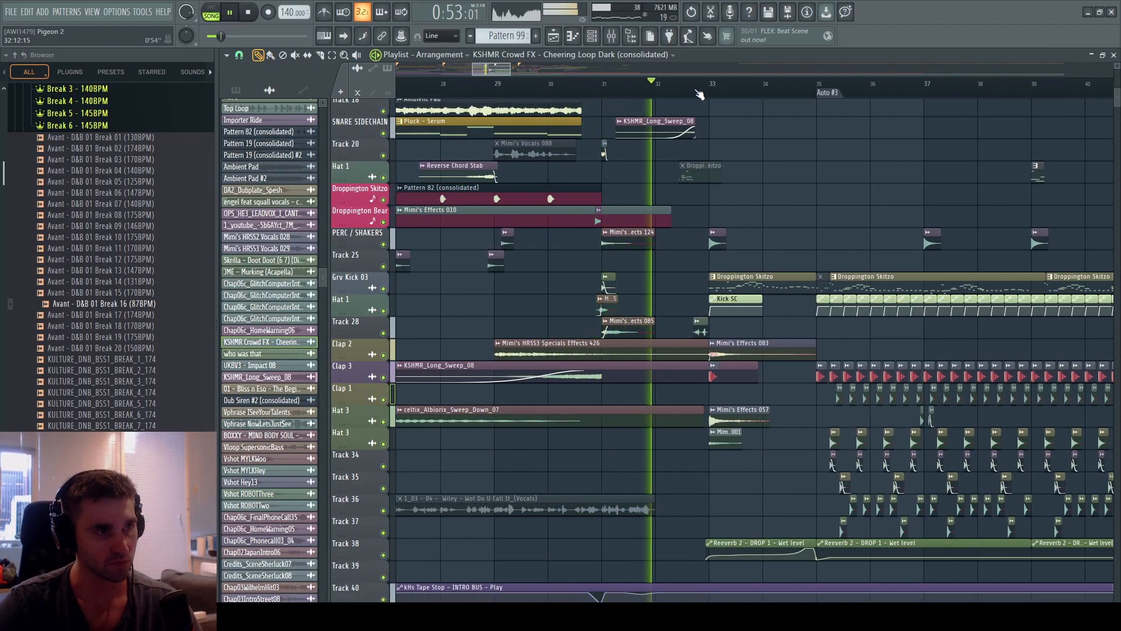
{"action": "key", "text": "space"}
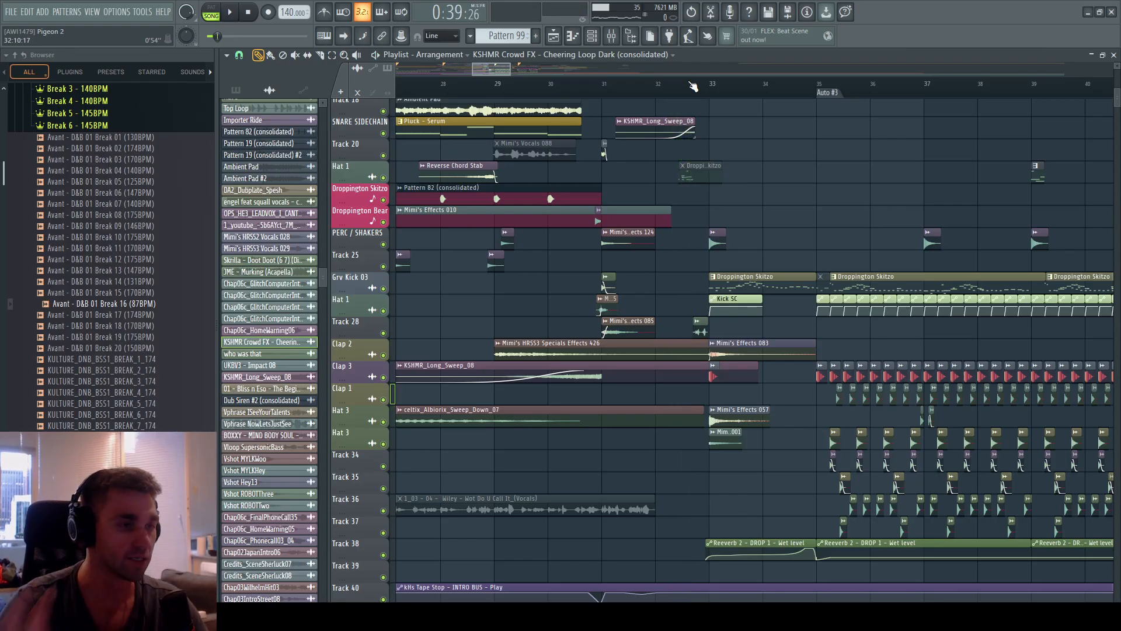
Place the song position at bar 31, solo Track 20, and play its short Mimi's Effects 048 clip.
{"action": "scroll", "coordinate": [610, 92], "scroll_direction": "up", "scroll_amount": 5}
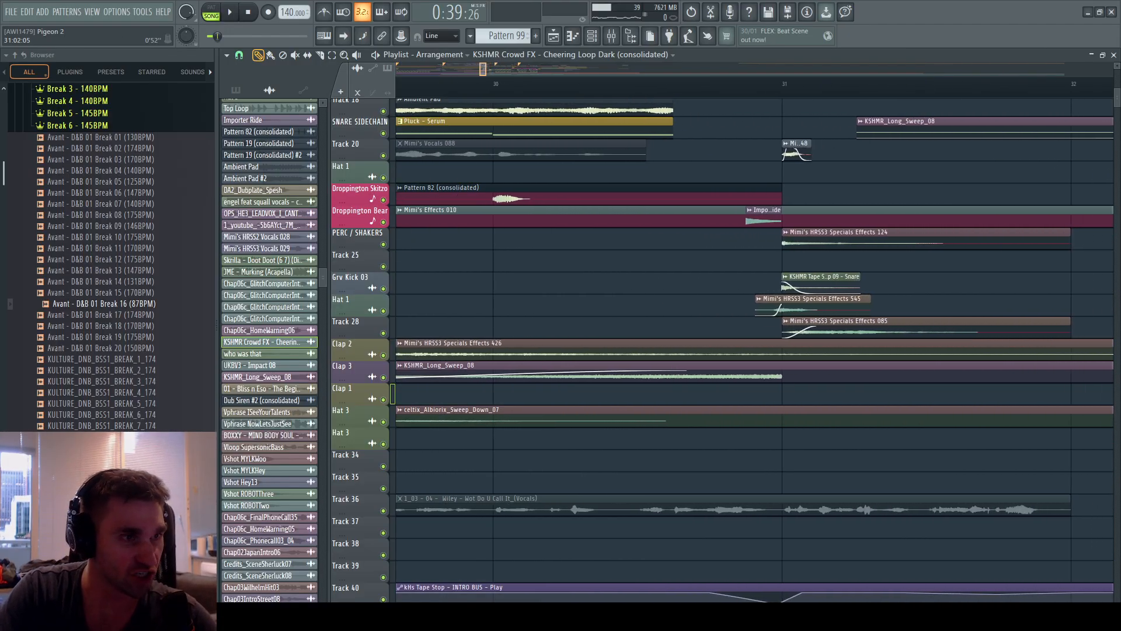
{"action": "left_click", "coordinate": [640, 91]}
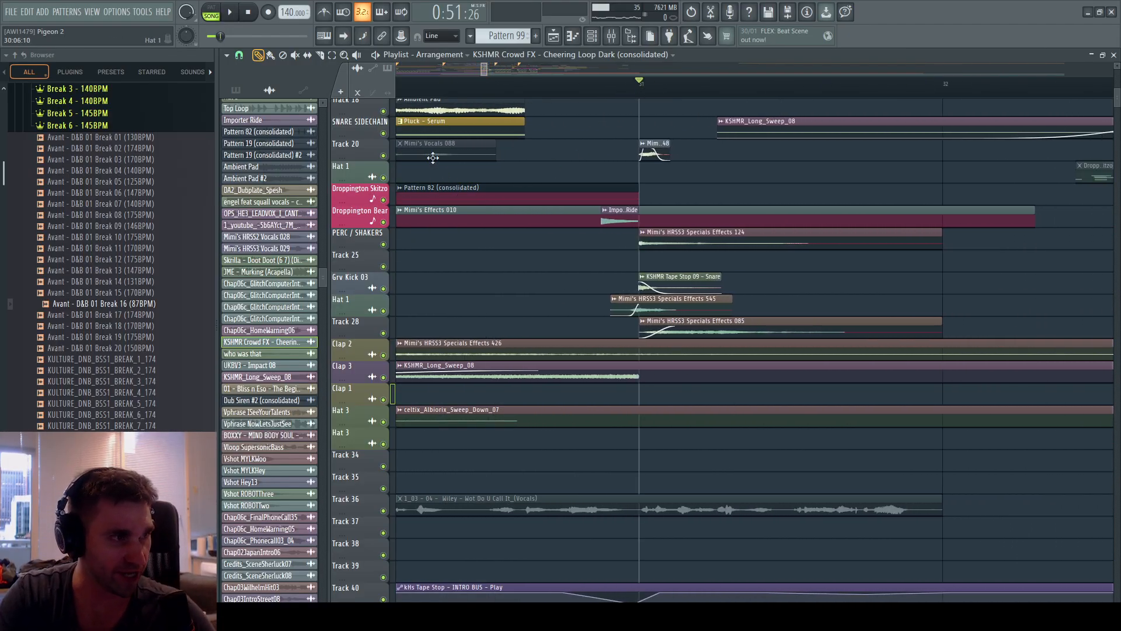
{"action": "right_click", "coordinate": [383, 155]}
{"action": "key", "text": "space"}
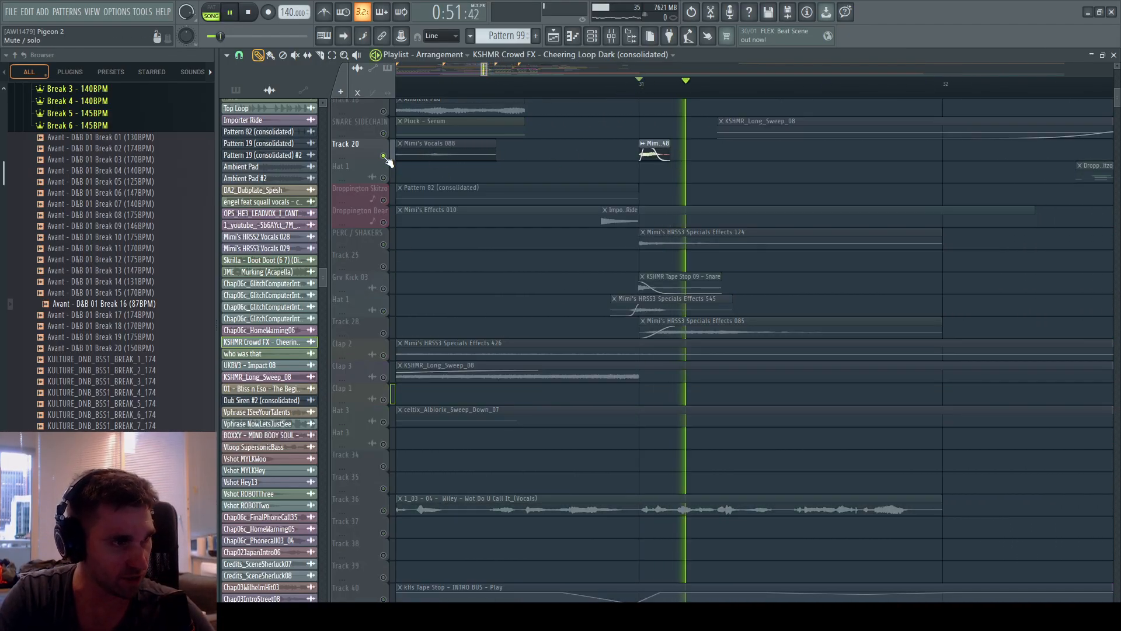
{"action": "key", "text": "space"}
Open the Mimi's Effects 048 clip's channel settings, audition the sample, reset its time-stretching time, and play it as a note.
{"action": "double_click", "coordinate": [650, 145]}
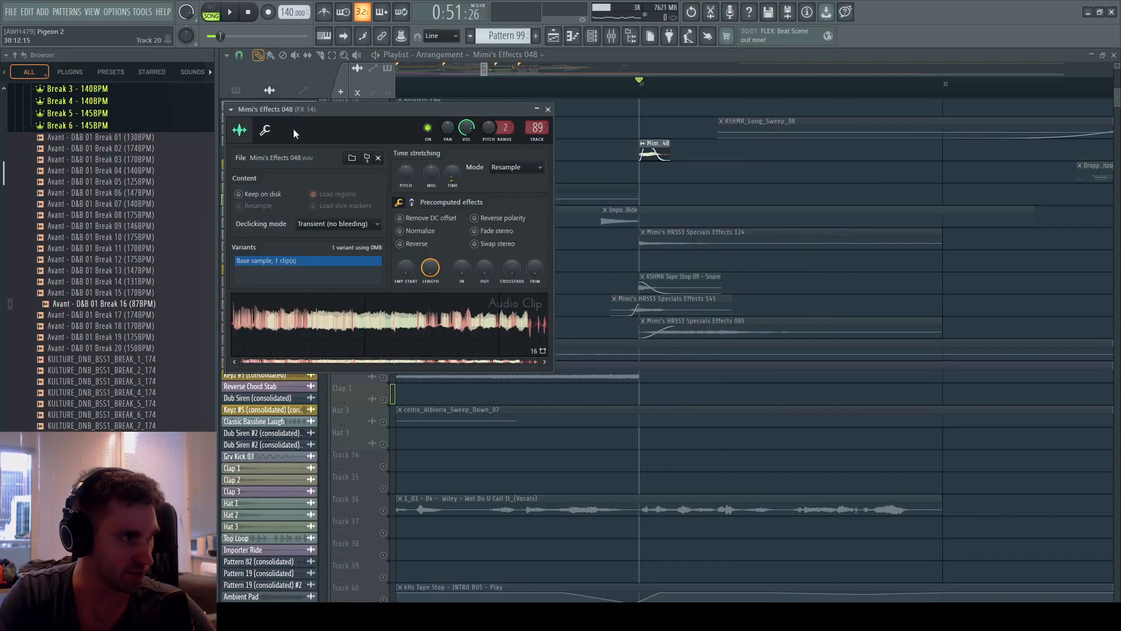
{"action": "left_click", "coordinate": [354, 315]}
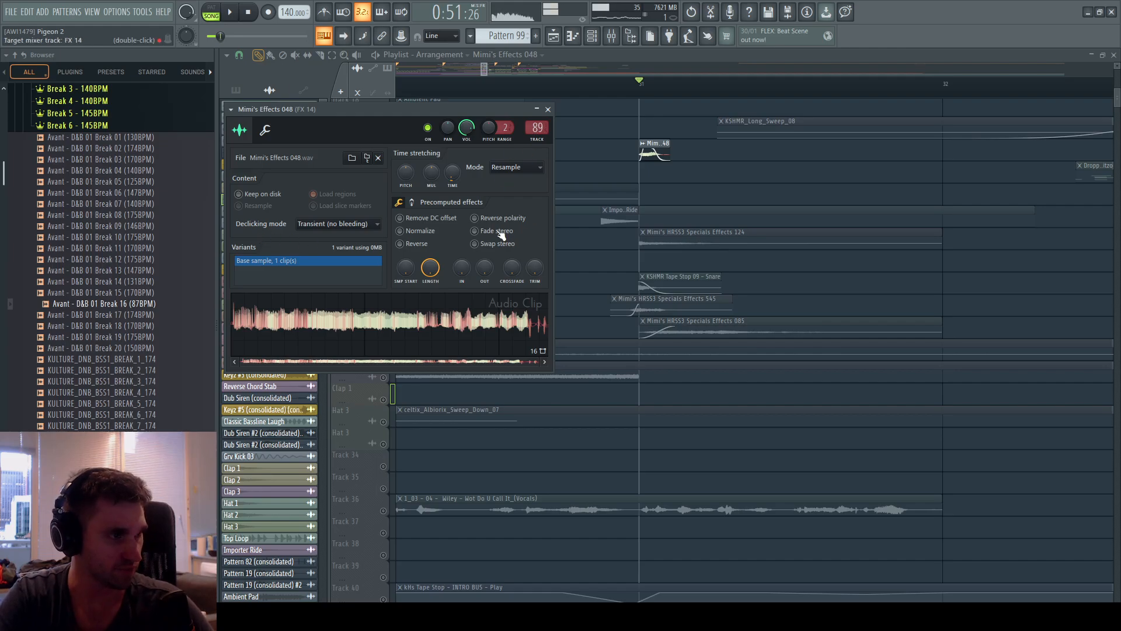
{"action": "right_click", "coordinate": [452, 173]}
{"action": "left_click", "coordinate": [478, 180]}
{"action": "key", "text": "n"}
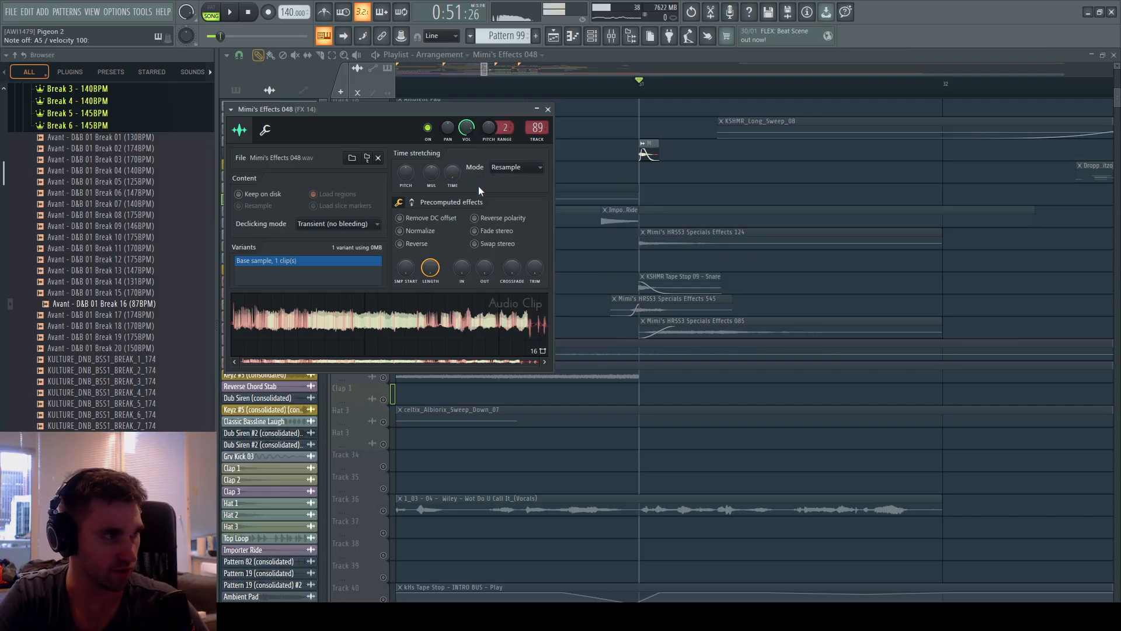
Show mixer track FX 14 used by Mimi's Effects 048 and inspect its Fruity Delay 3 settings.
{"action": "double_click", "coordinate": [536, 129]}
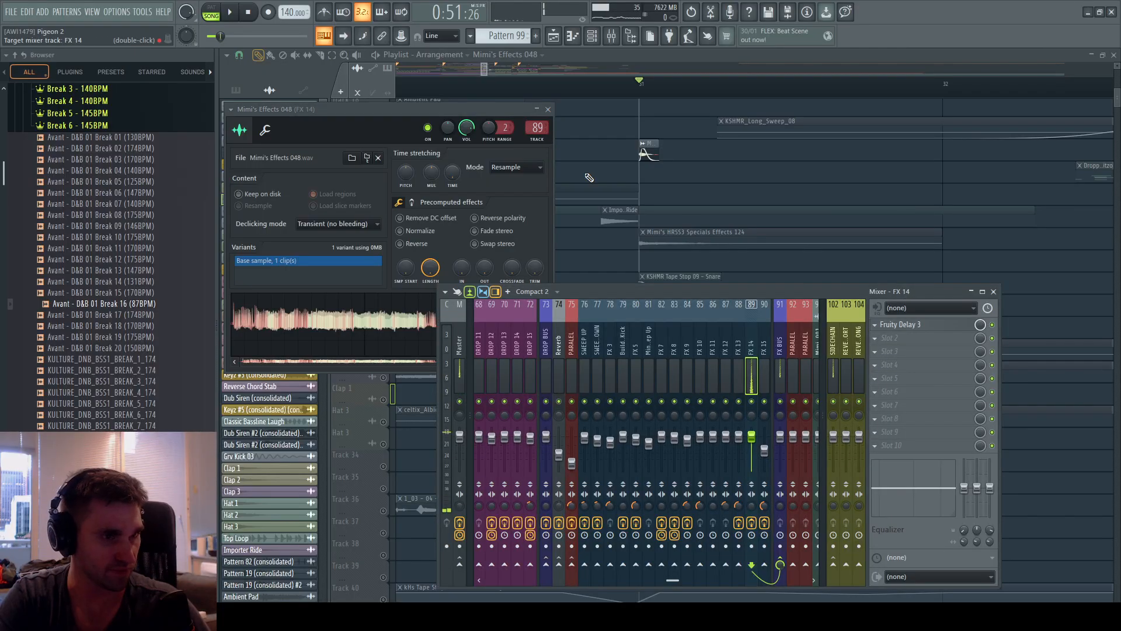
{"action": "left_click", "coordinate": [905, 330]}
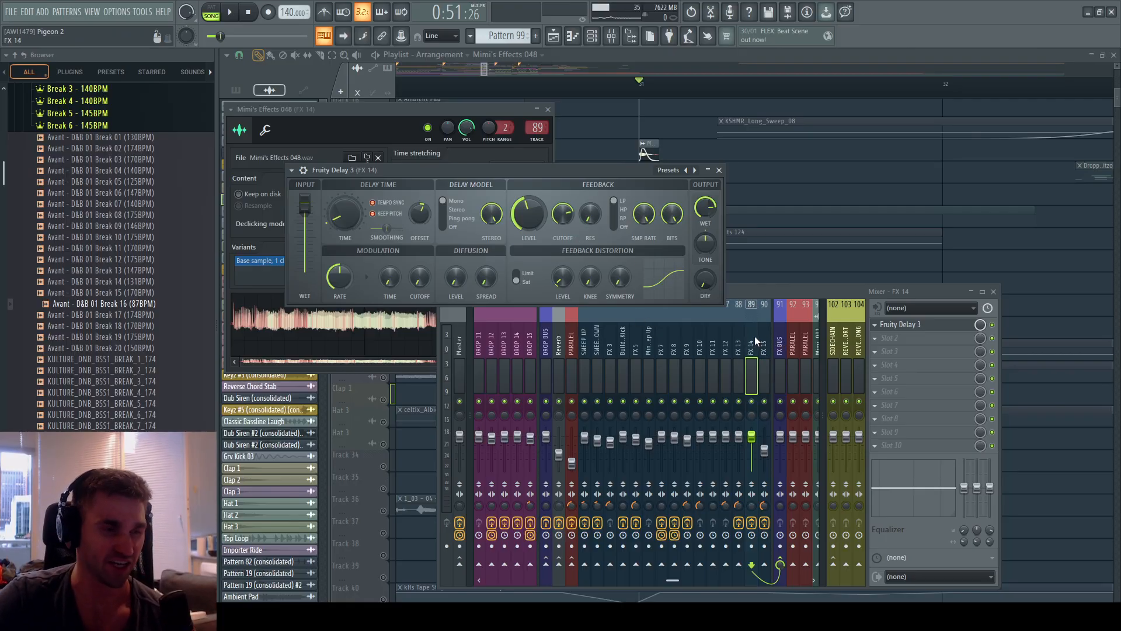
{"action": "left_click", "coordinate": [752, 288]}
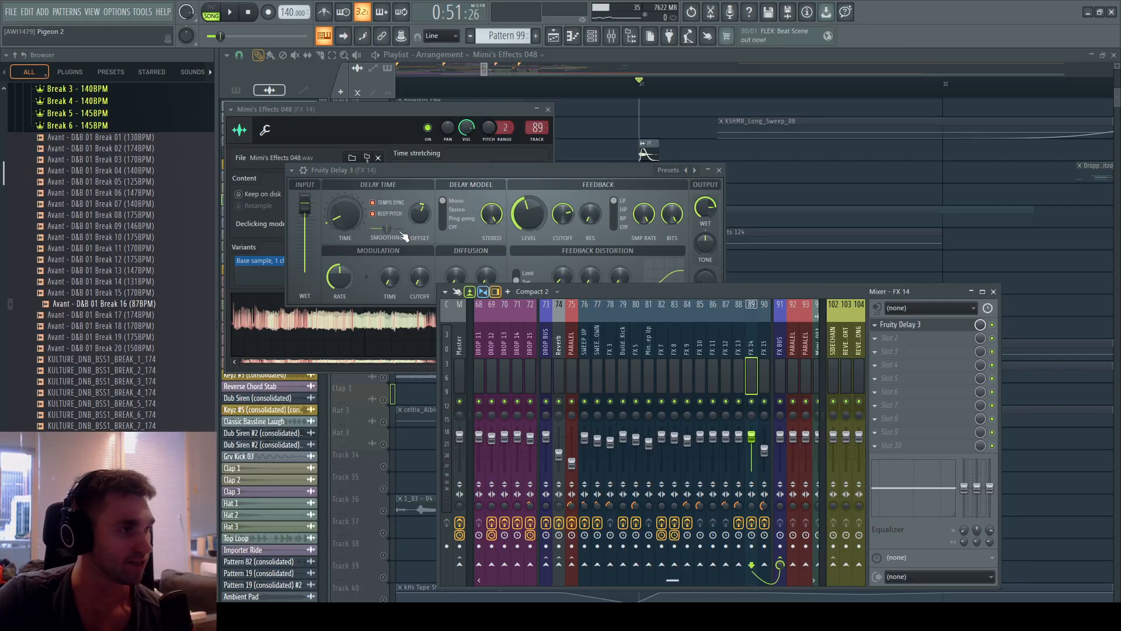
Check the second set of precomputed effects in the Mimi's Effects 048 channel settings and return to the playlist.
{"action": "left_click", "coordinate": [449, 106]}
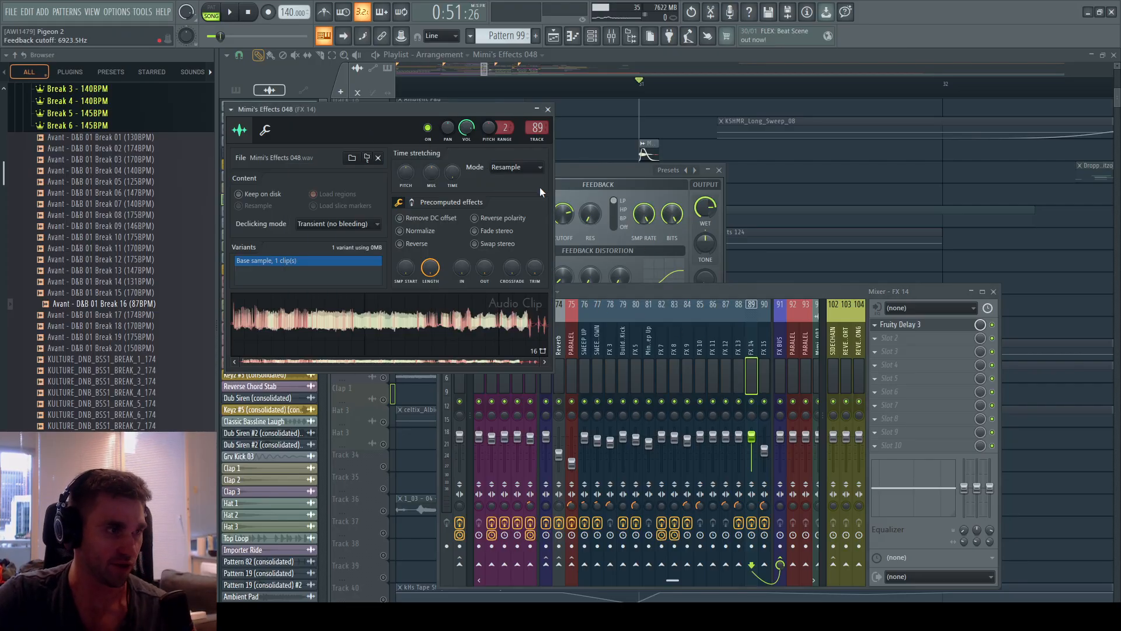
{"action": "left_click", "coordinate": [411, 202]}
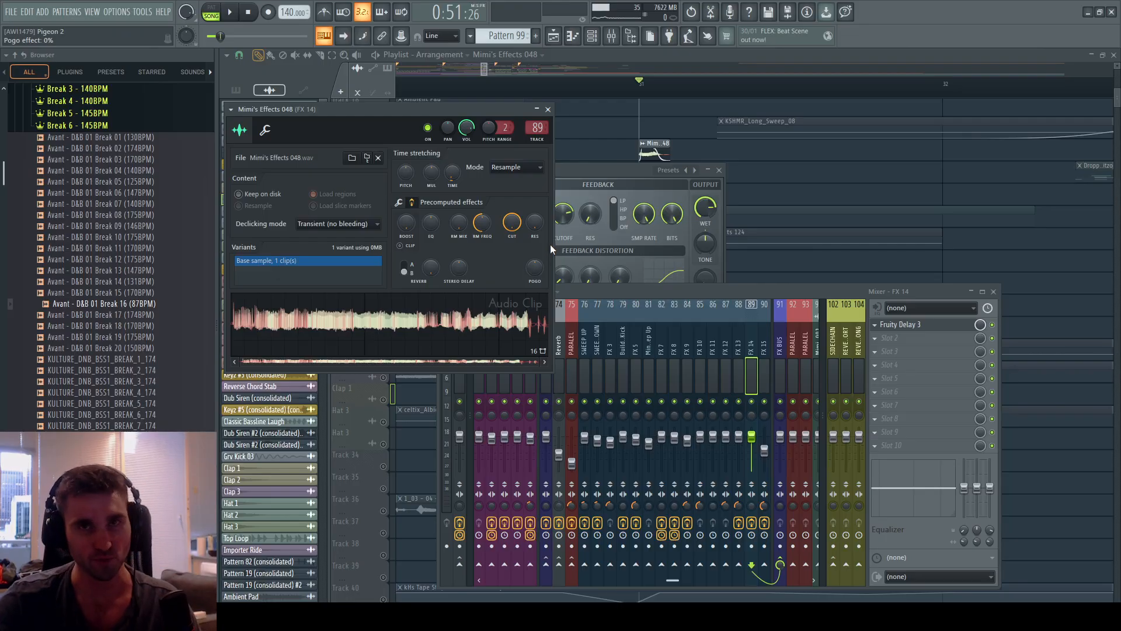
{"action": "left_click", "coordinate": [639, 94]}
Unmute the Grv Kick 03 track and play its KSHMR Tape Stop 09 - Snare clip together with Mimi's Effects 048.
{"action": "scroll", "coordinate": [645, 137], "scroll_direction": "down", "scroll_amount": 1}
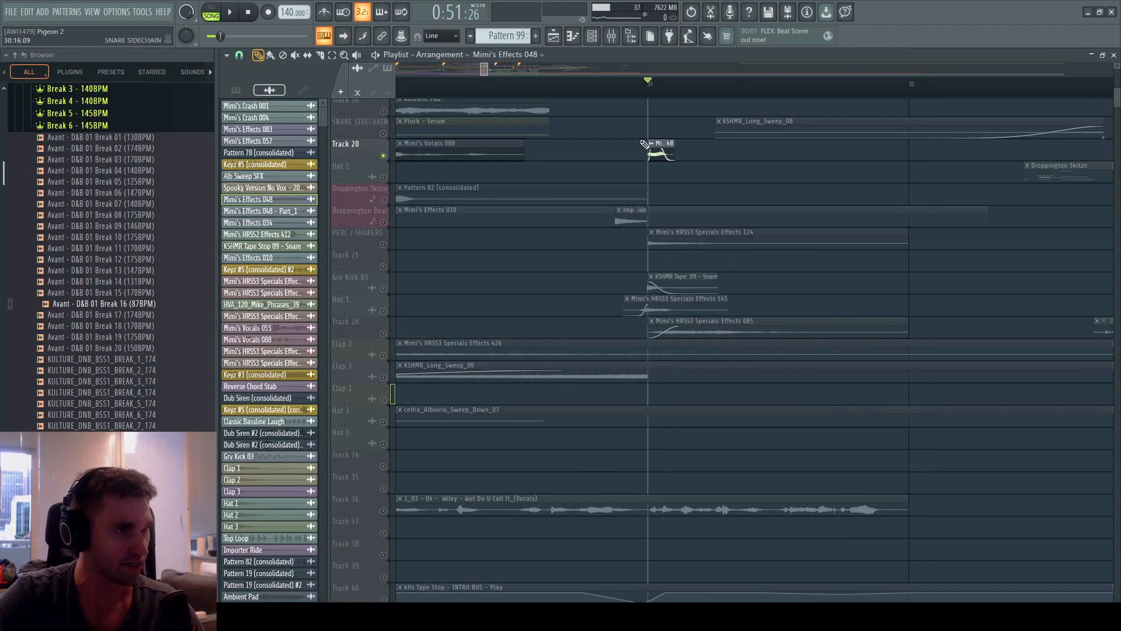
{"action": "left_click", "coordinate": [384, 290]}
{"action": "double_click", "coordinate": [677, 284]}
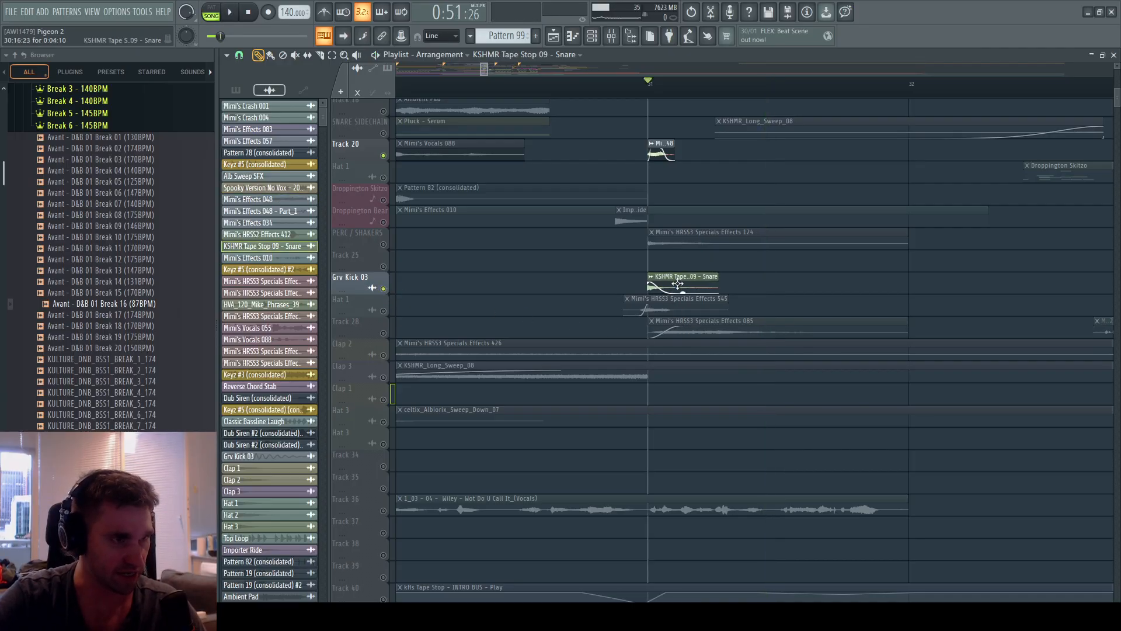
{"action": "key", "text": "space"}
{"action": "key", "text": "Escape"}
{"action": "key", "text": "space"}
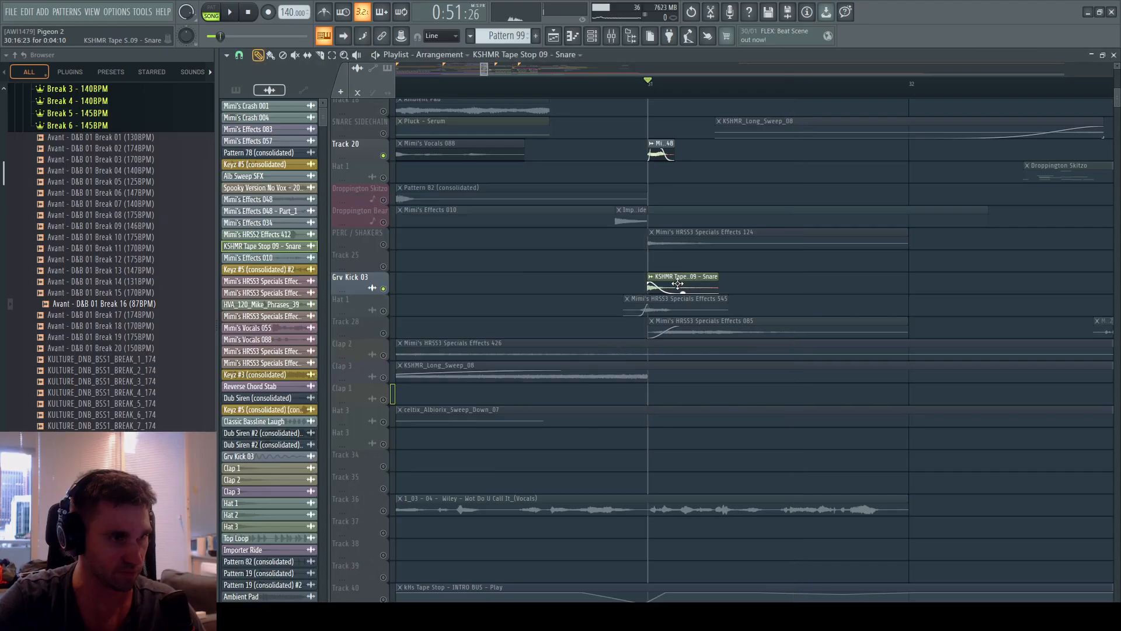
Open the KSHMR Tape Stop 09 - Snare clip's channel settings, audition the sample, and return to the playlist.
{"action": "scroll", "coordinate": [671, 99], "scroll_direction": "up", "scroll_amount": 4}
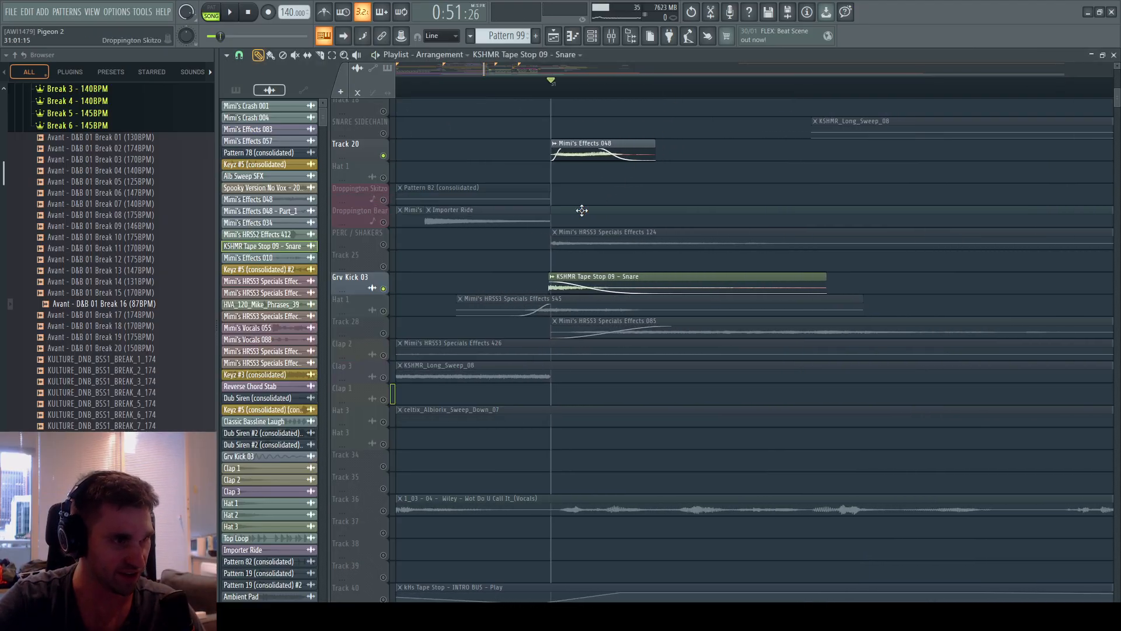
{"action": "double_click", "coordinate": [614, 279]}
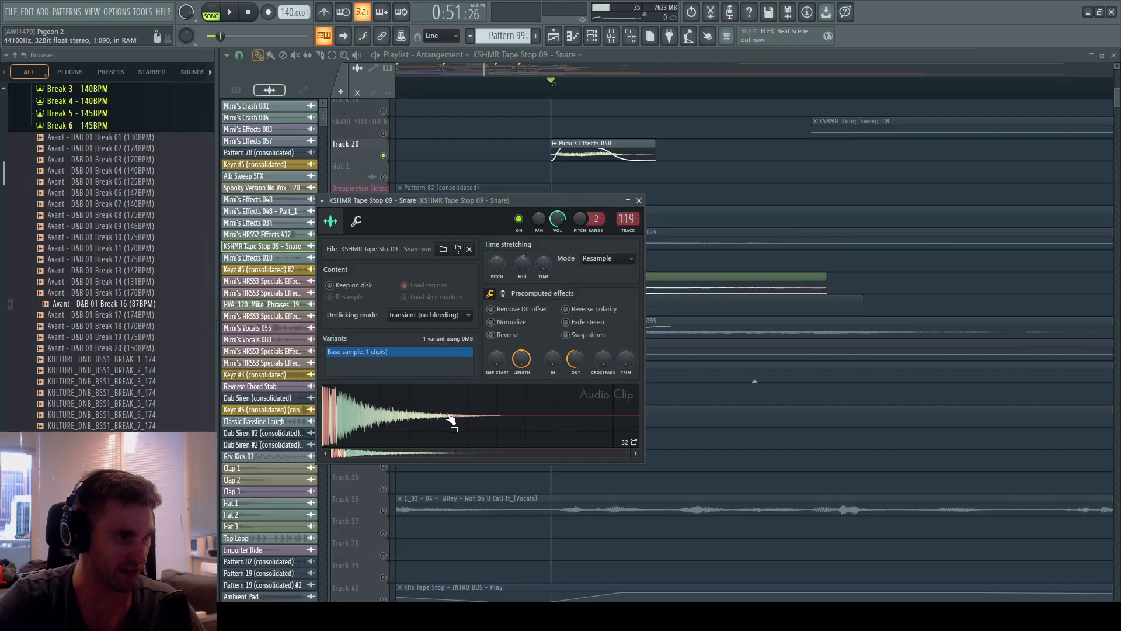
{"action": "left_click", "coordinate": [507, 412]}
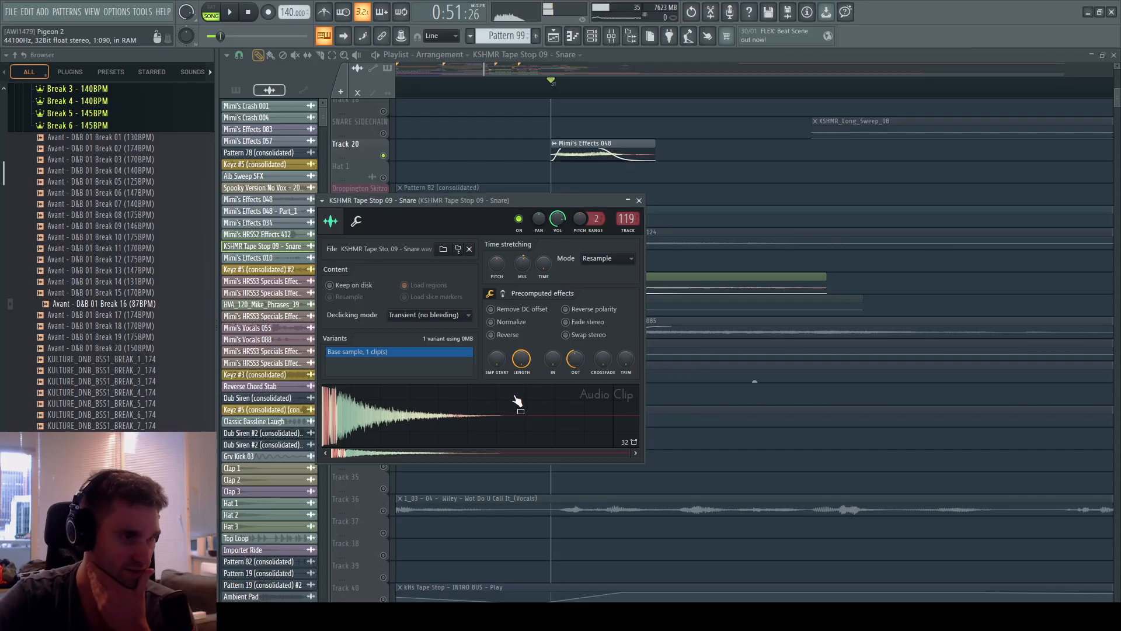
{"action": "left_click", "coordinate": [710, 285]}
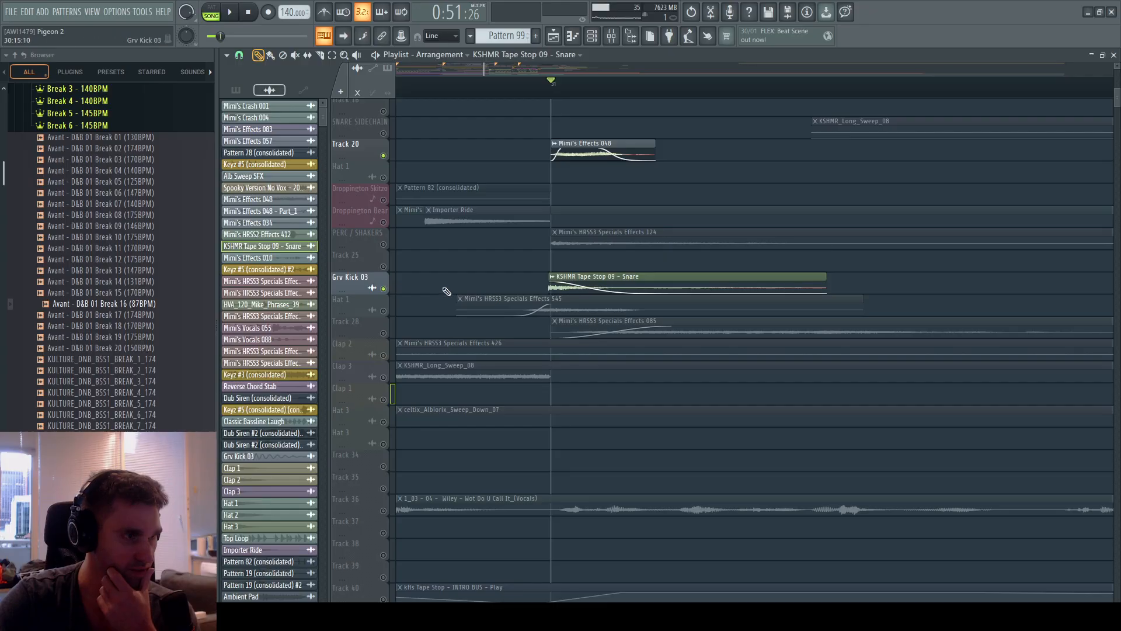
Play the tape stop snare from bar 31 with Grv Kick 03 soloed, and again with Track 20 unmuted.
{"action": "right_click", "coordinate": [383, 288]}
{"action": "key", "text": "space"}
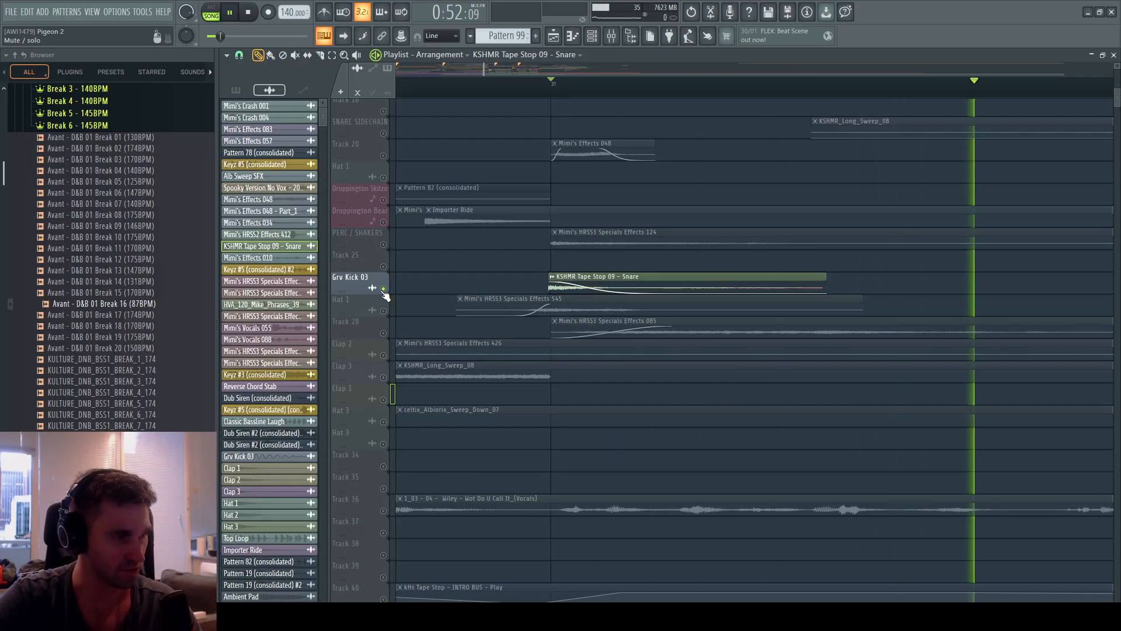
{"action": "key", "text": "space"}
{"action": "left_click", "coordinate": [383, 156]}
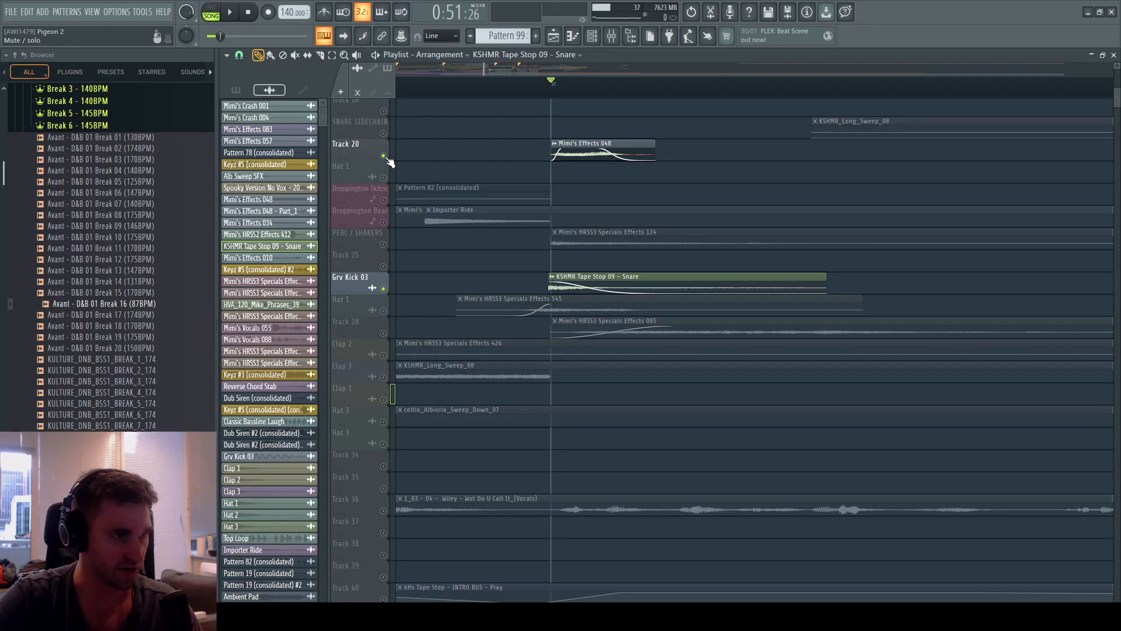
{"action": "key", "text": "space"}
{"action": "key", "text": "space"}
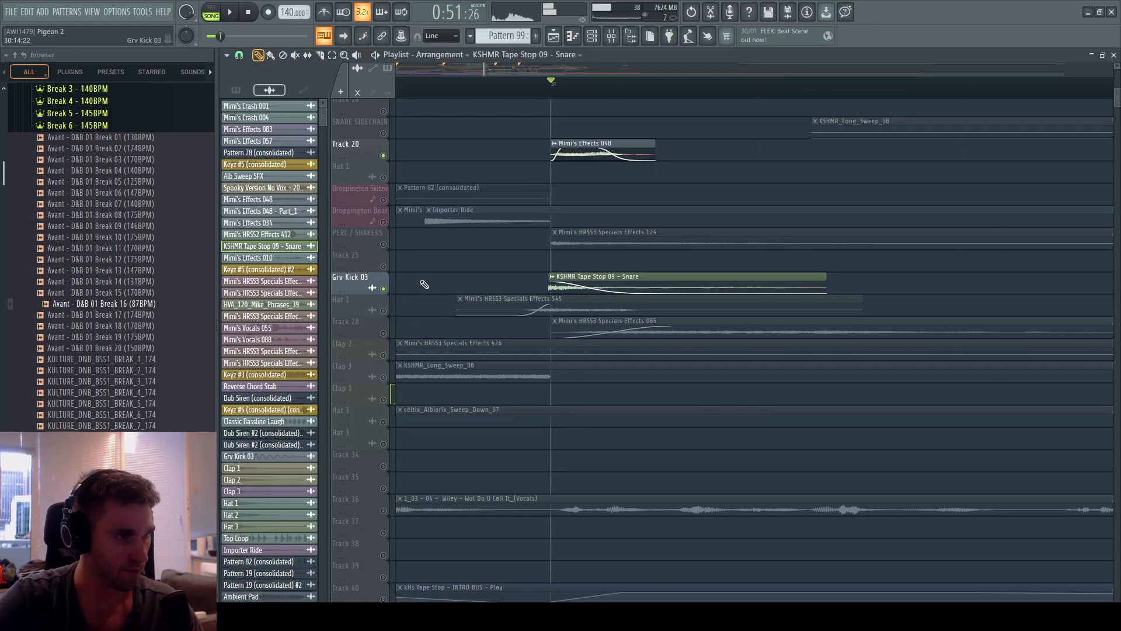
Unmute PERC / SHAKERS and Track 28 in turn, playing Mimi's HRSS3 Specials Effects 124 and 085 with the other bar 31 layers.
{"action": "left_click", "coordinate": [383, 244]}
{"action": "key", "text": "space"}
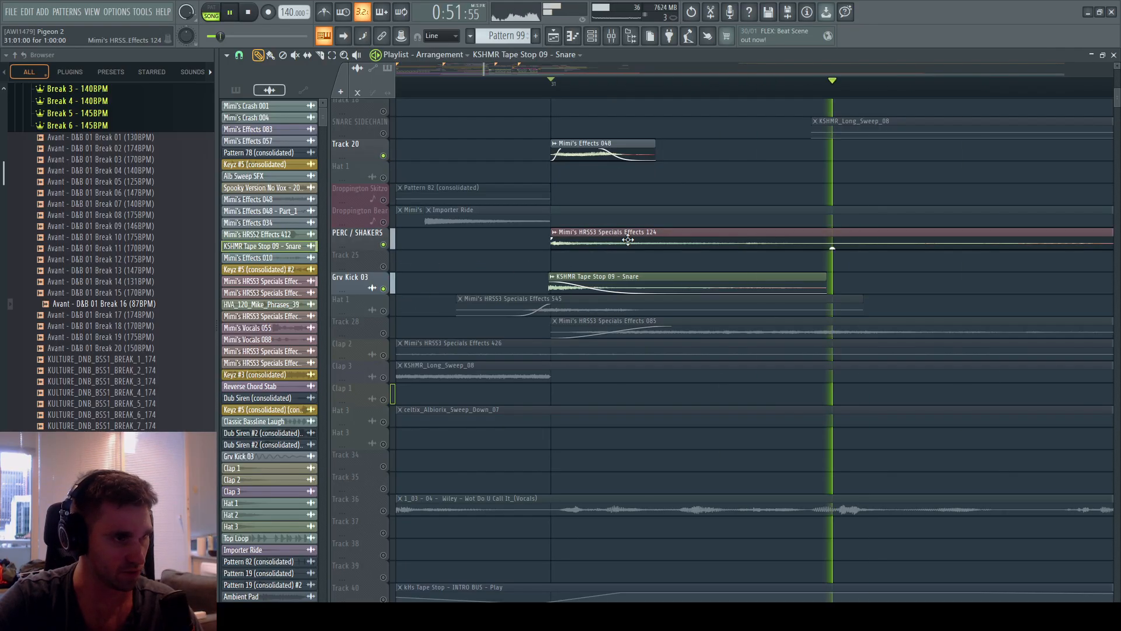
{"action": "key", "text": "space"}
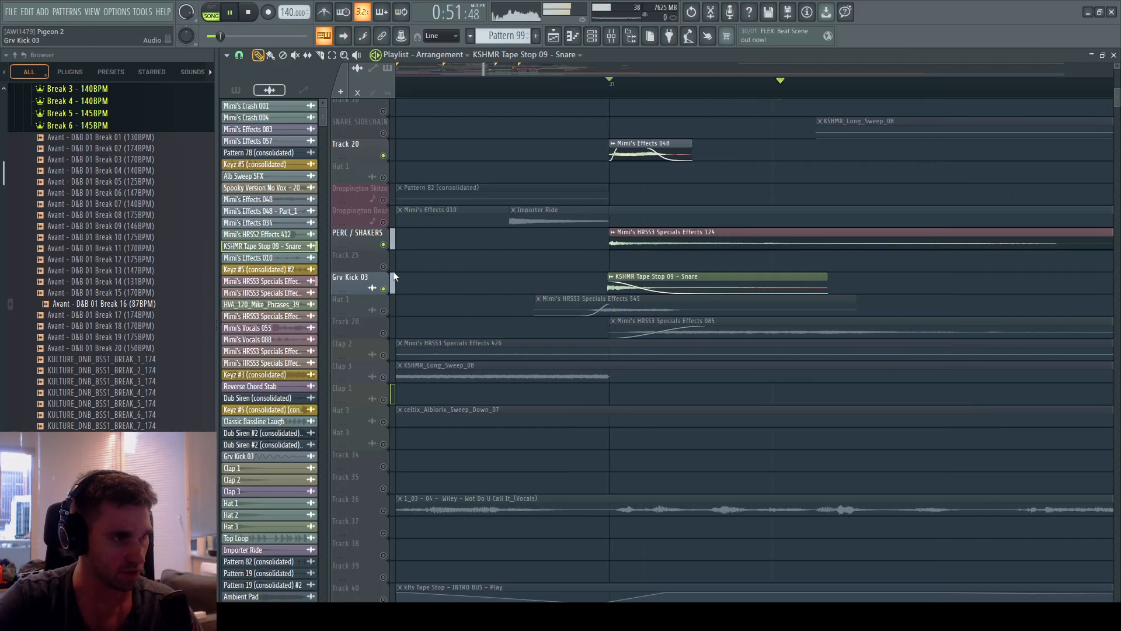
{"action": "left_click", "coordinate": [388, 332]}
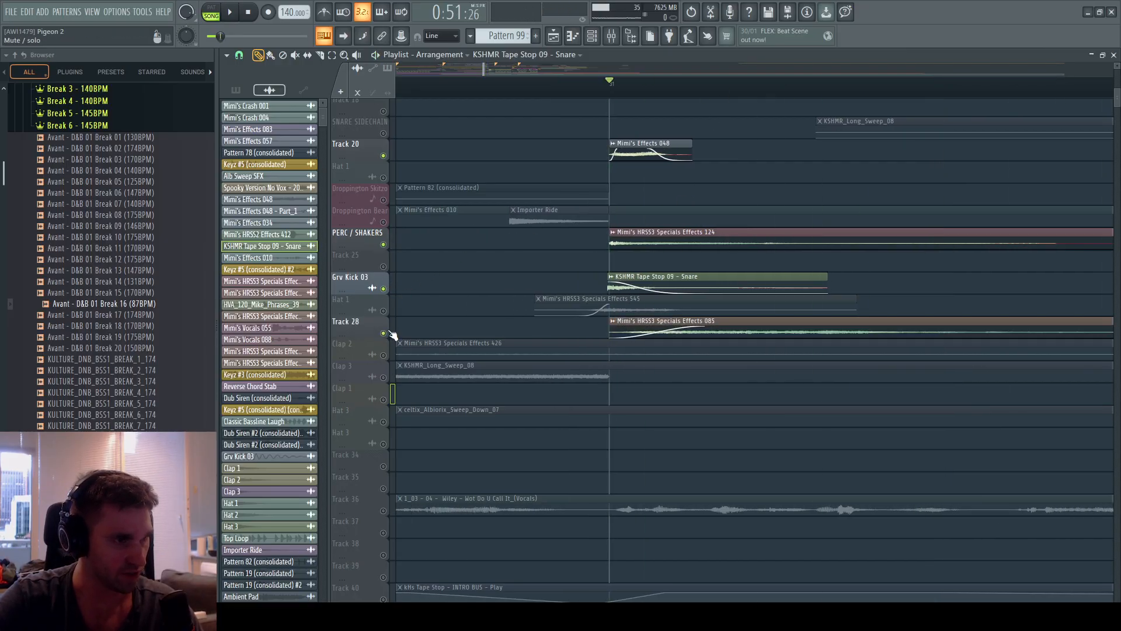
{"action": "key", "text": "space"}
{"action": "scroll", "coordinate": [721, 125], "scroll_direction": "down", "scroll_amount": 3}
{"action": "key", "text": "space"}
Play the Hat 1 track's Mimi's HRSS3 Specials Effects 545 clip with the other layers, and again with Hat 1 soloed.
{"action": "scroll", "coordinate": [694, 153], "scroll_direction": "down", "scroll_amount": 2}
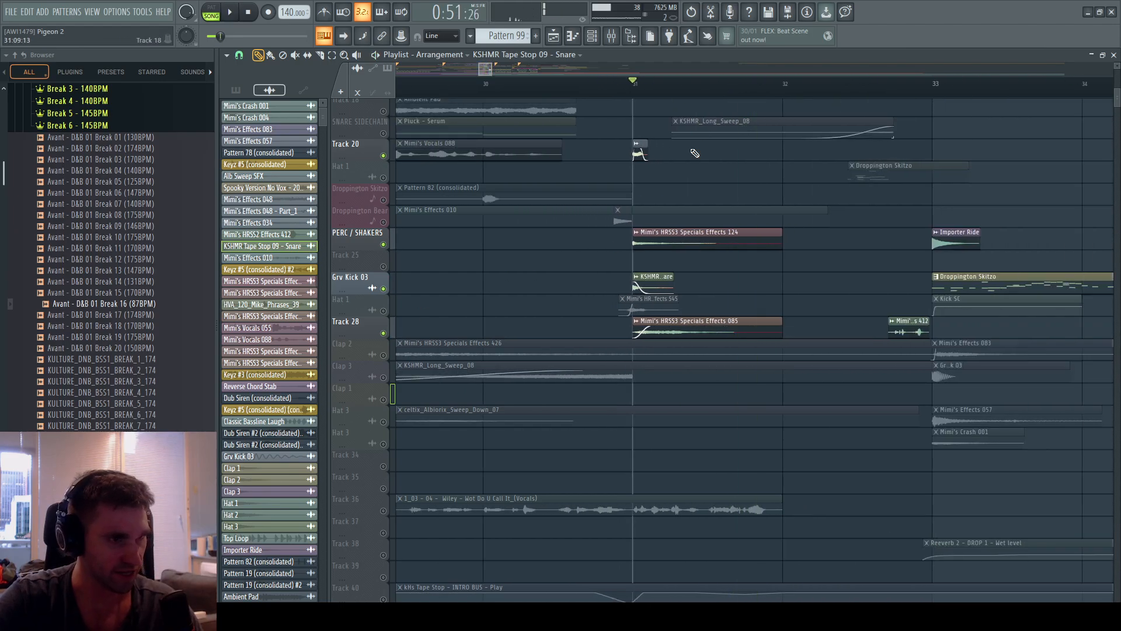
{"action": "left_click", "coordinate": [386, 310]}
{"action": "key", "text": "space"}
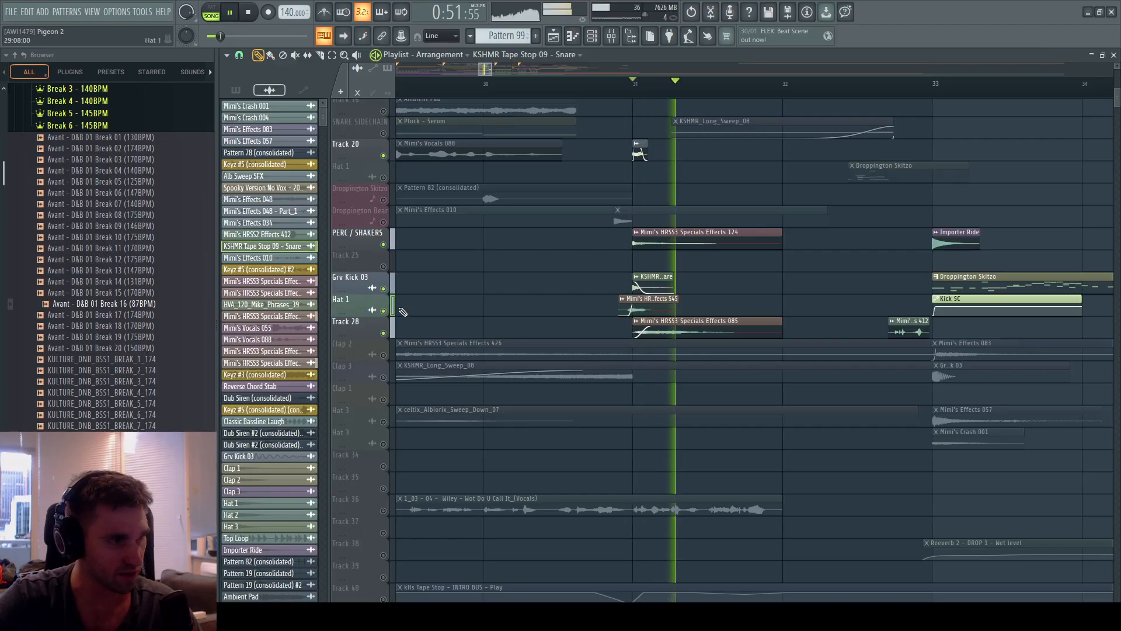
{"action": "key", "text": "space"}
{"action": "right_click", "coordinate": [387, 313]}
{"action": "key", "text": "space"}
{"action": "key", "text": "space"}
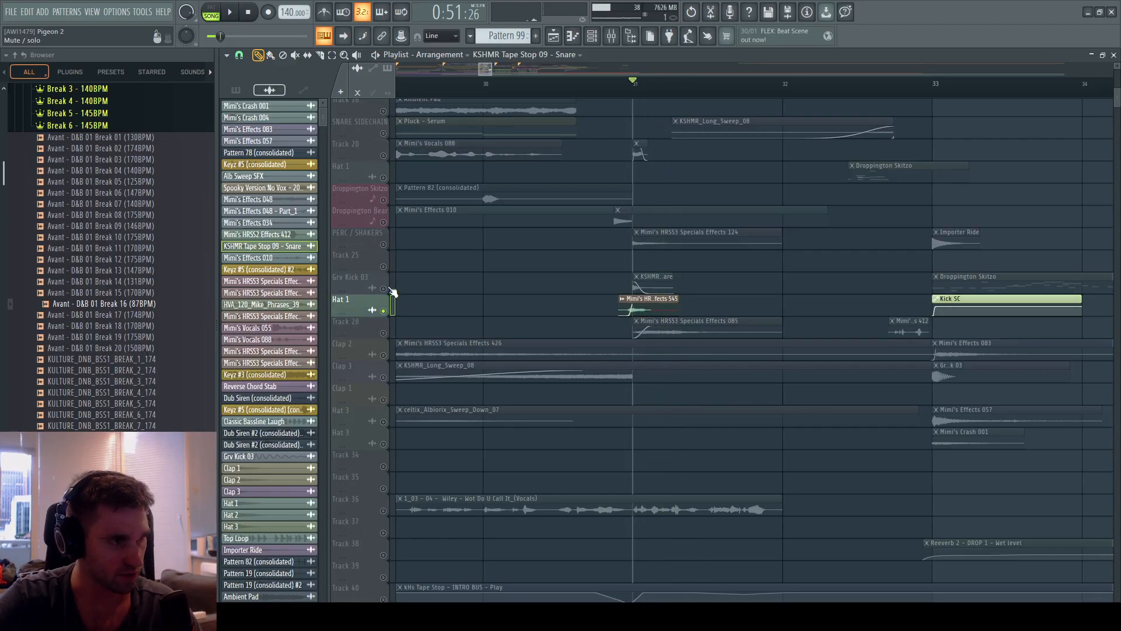
Unmute PERC / SHAKERS, Track 25, Grv Kick 03 and Track 28 alongside Hat 1.
{"action": "left_click", "coordinate": [383, 288]}
{"action": "right_click", "coordinate": [392, 310]}
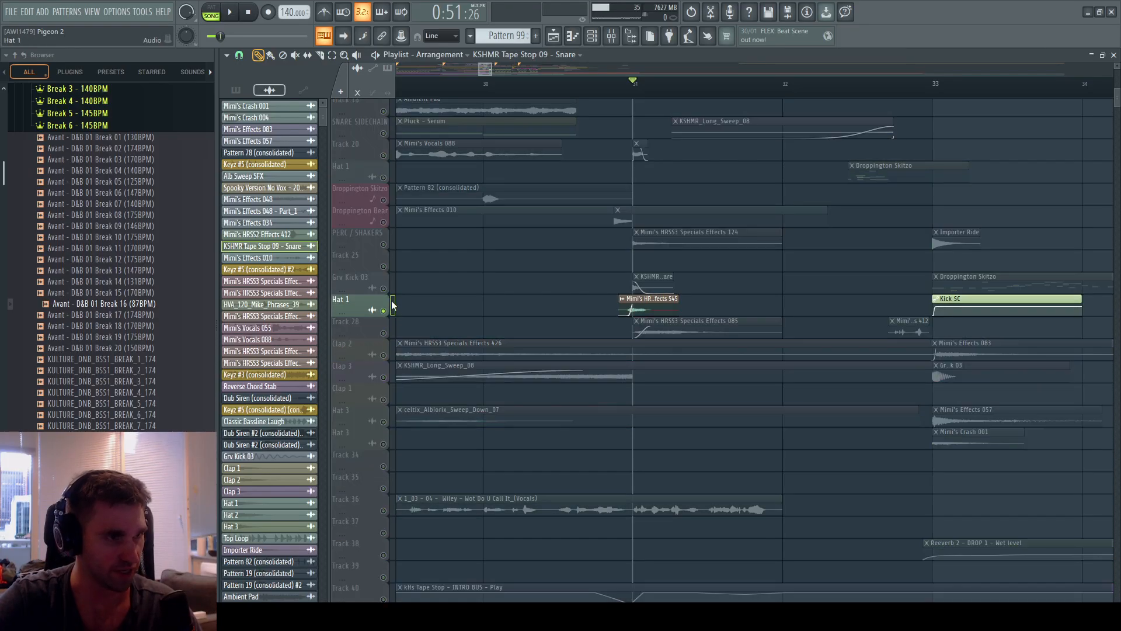
{"action": "left_click_drag", "start_coordinate": [392, 247], "coordinate": [392, 273]}
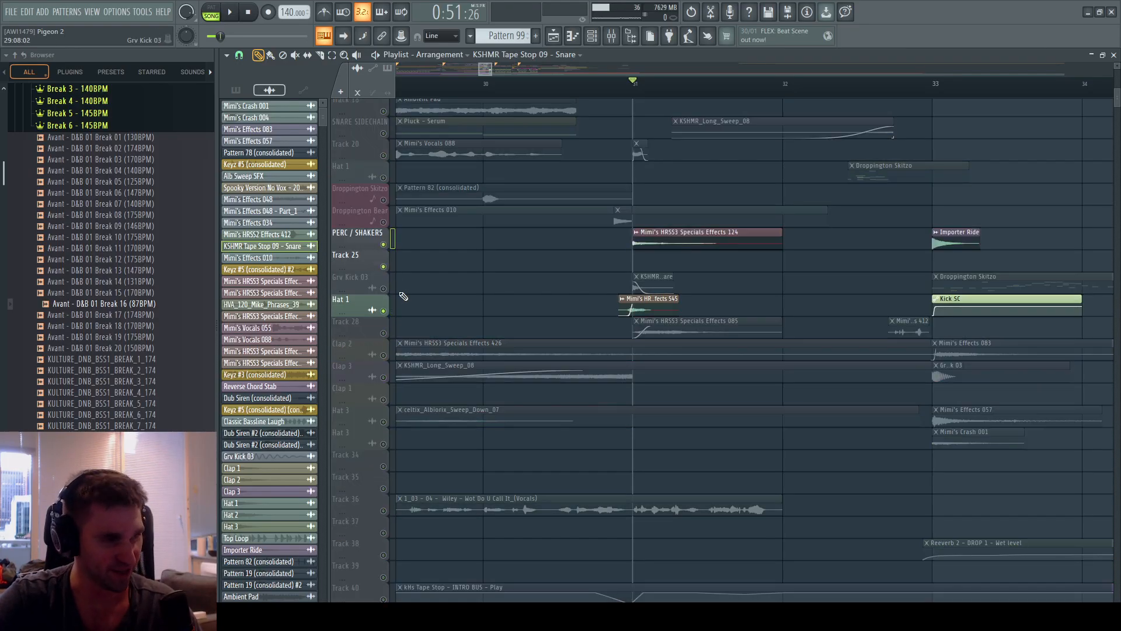
{"action": "left_click", "coordinate": [388, 290]}
{"action": "left_click", "coordinate": [391, 335]}
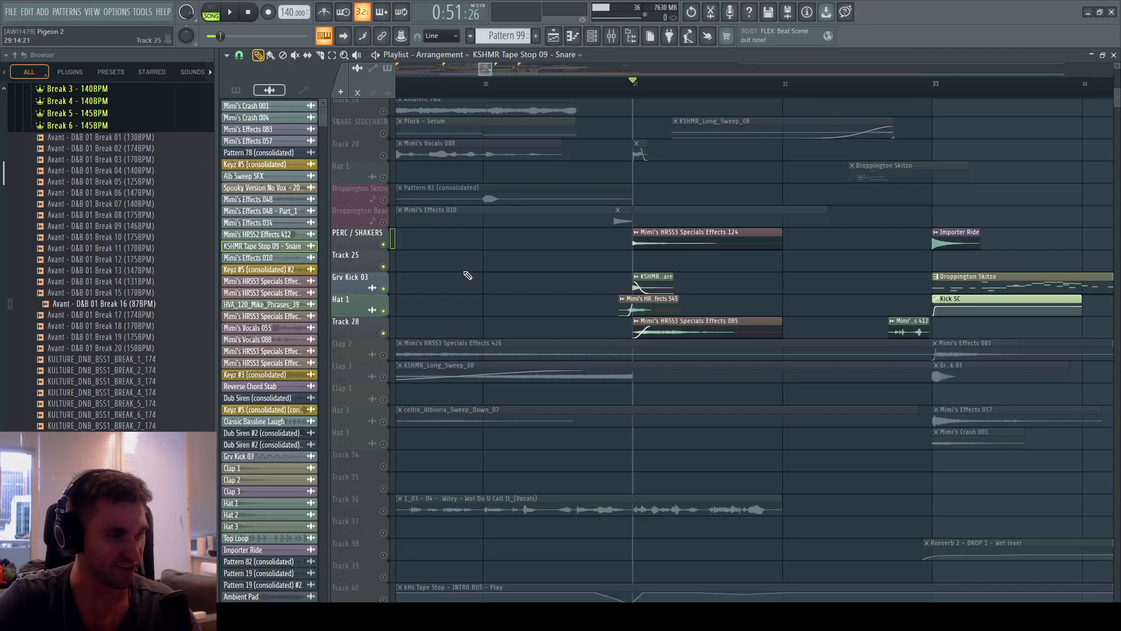
Unmute Track 36 and look over its Wiley vocal clip across the build up to bar 32.
{"action": "scroll", "coordinate": [467, 275], "scroll_direction": "down", "scroll_amount": 5}
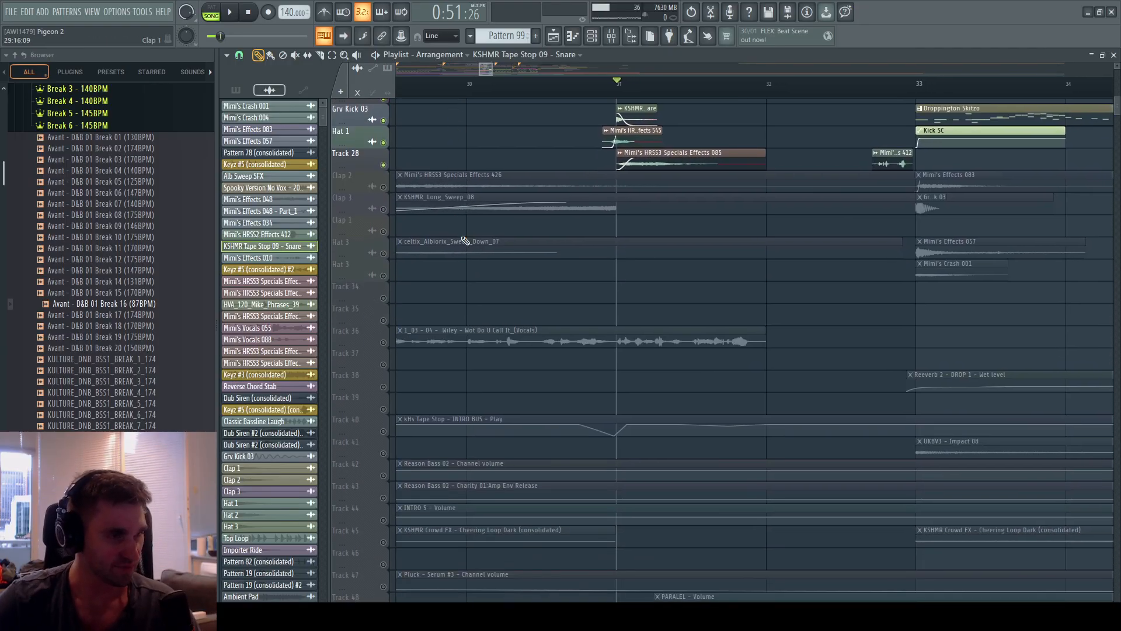
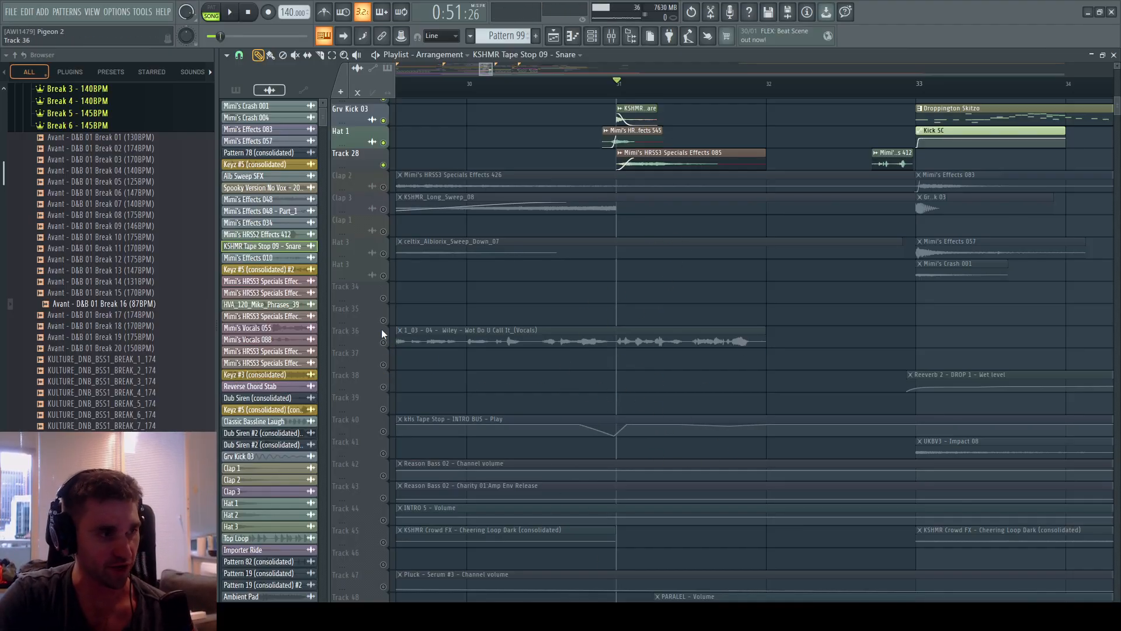
{"action": "left_click", "coordinate": [383, 345]}
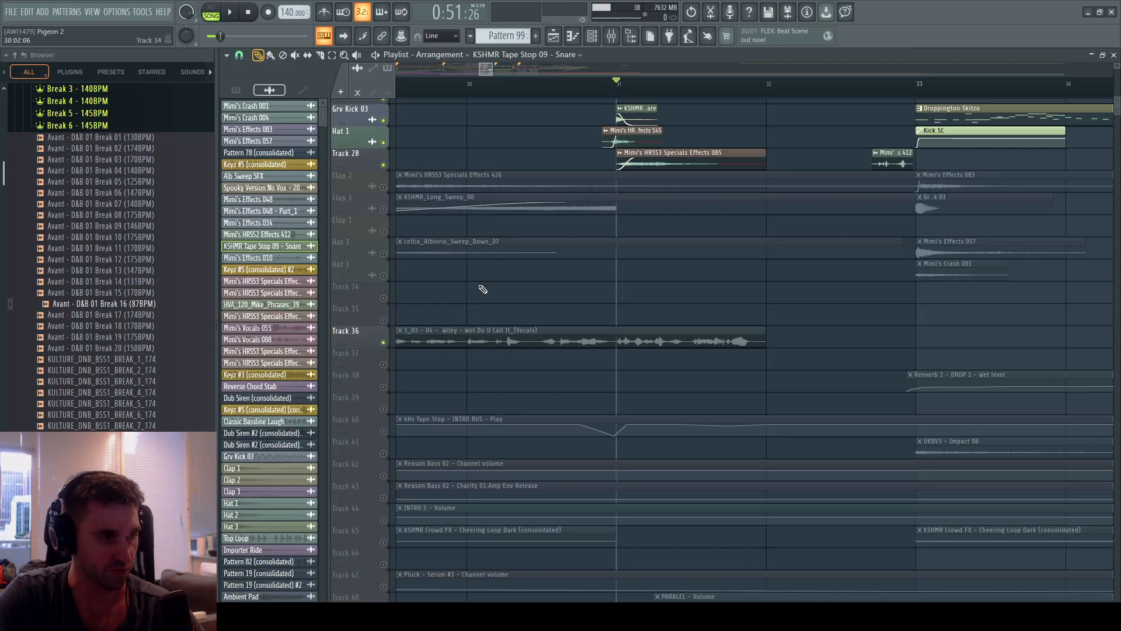
{"action": "scroll", "coordinate": [481, 97], "scroll_direction": "down", "scroll_amount": 3}
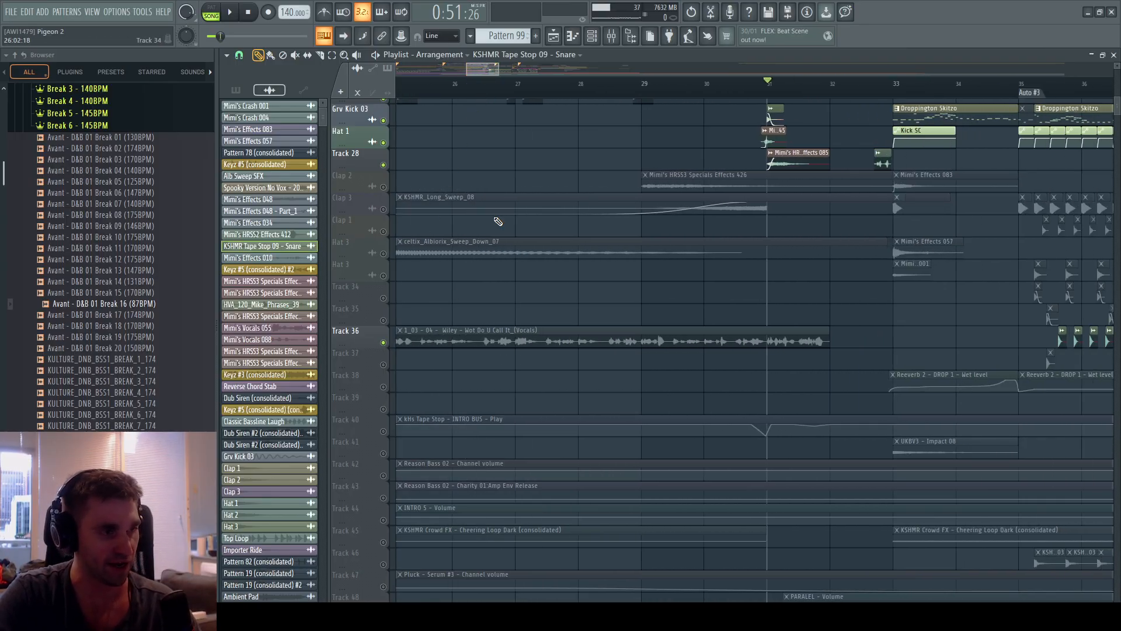
{"action": "scroll", "coordinate": [538, 95], "scroll_direction": "down", "scroll_amount": 3}
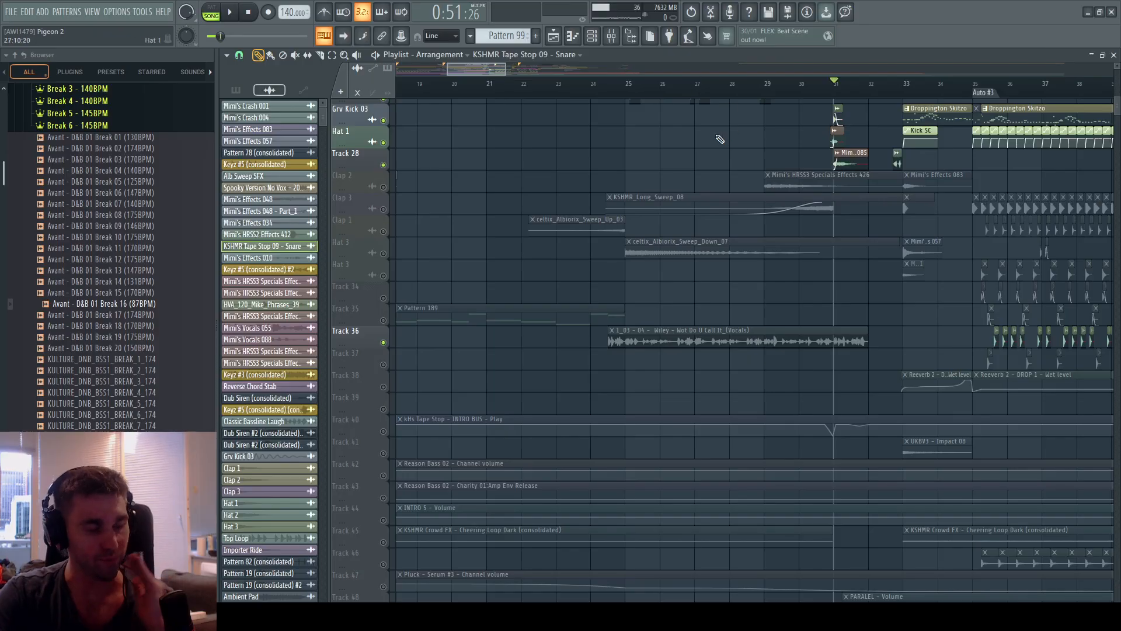
Unmute Track 16 and play its Impact 2 clip from bar 31 together with the other unmuted layers.
{"action": "scroll", "coordinate": [593, 185], "scroll_direction": "up", "scroll_amount": 3}
{"action": "scroll", "coordinate": [592, 96], "scroll_direction": "up", "scroll_amount": 4}
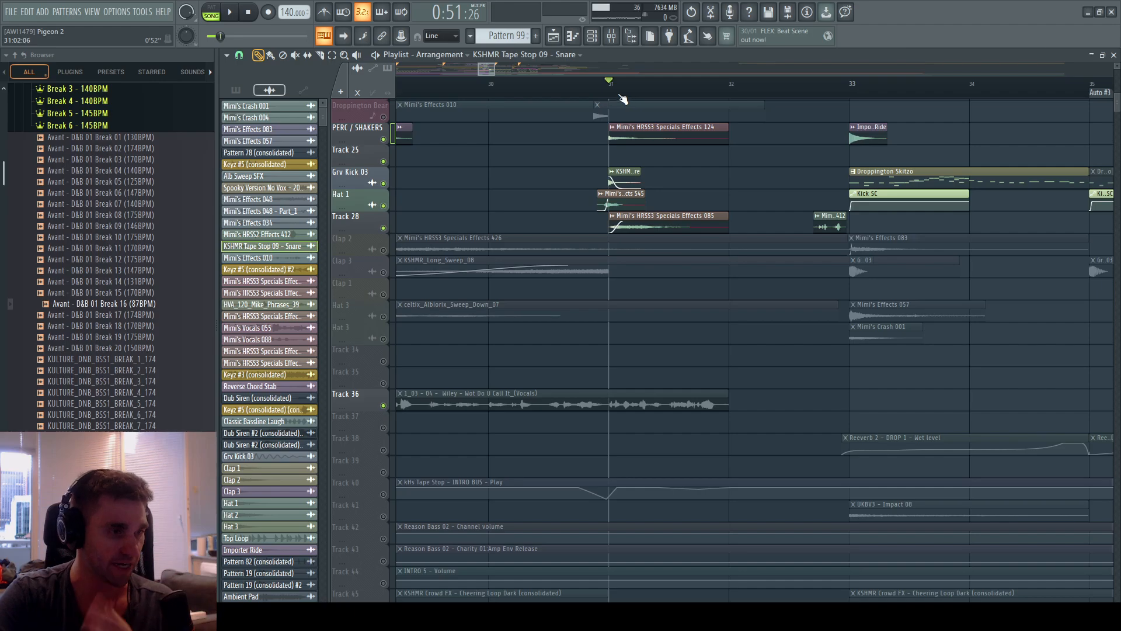
{"action": "scroll", "coordinate": [424, 261], "scroll_direction": "up", "scroll_amount": 11}
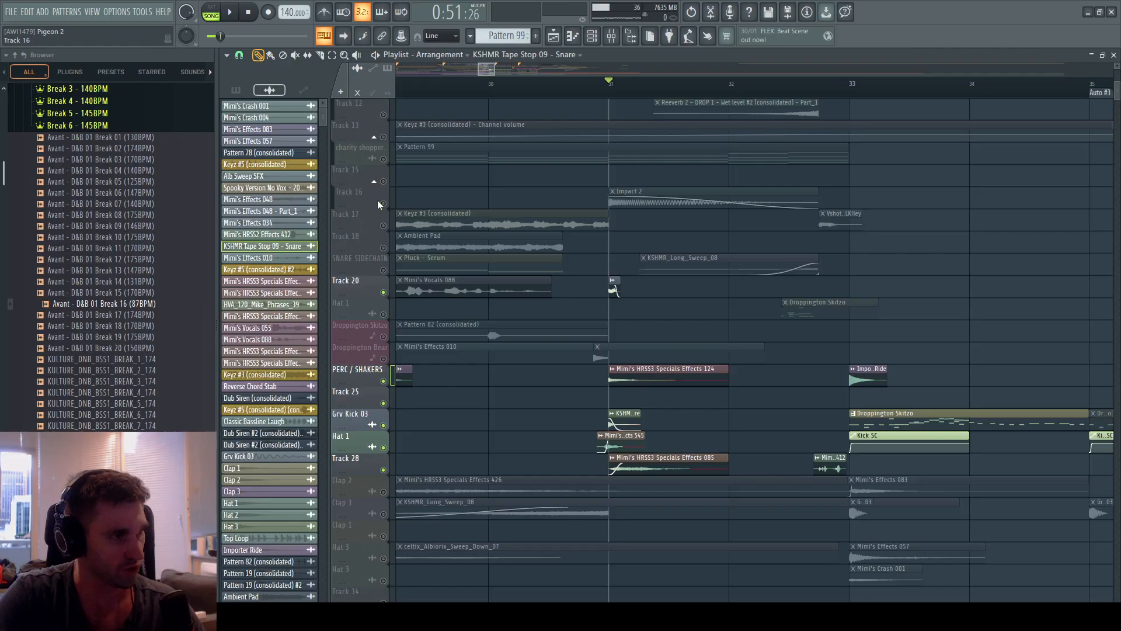
{"action": "left_click", "coordinate": [381, 203]}
{"action": "key", "text": "space"}
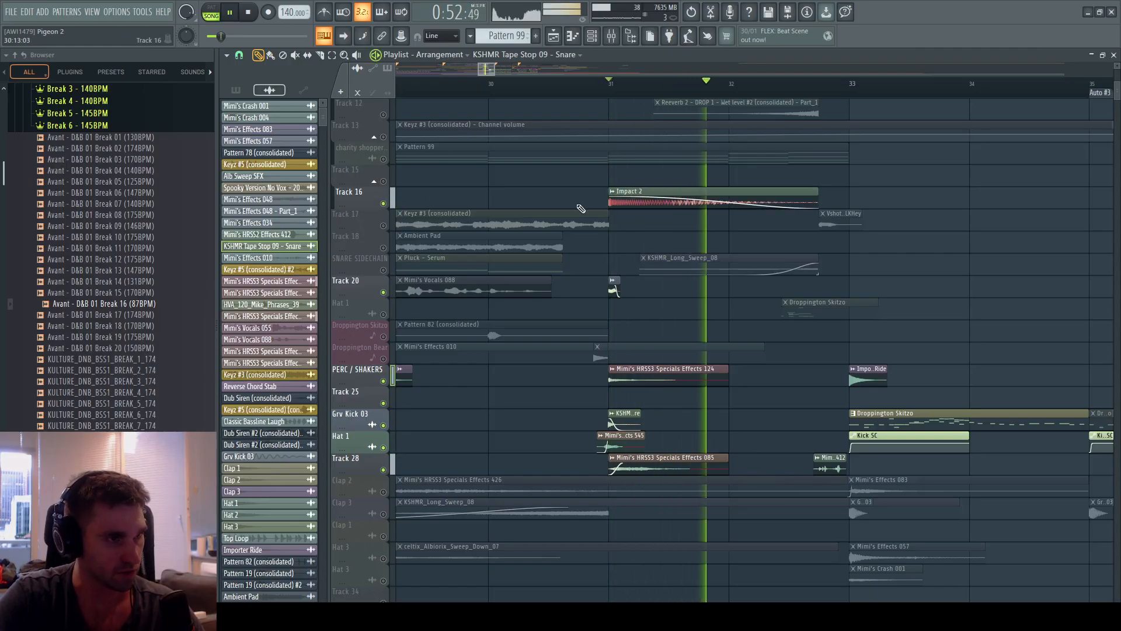
{"action": "key", "text": "space"}
Inspect the Impact 2 clip's channel settings and play it with Track 16 soloed, ending the solo when finished.
{"action": "double_click", "coordinate": [711, 203]}
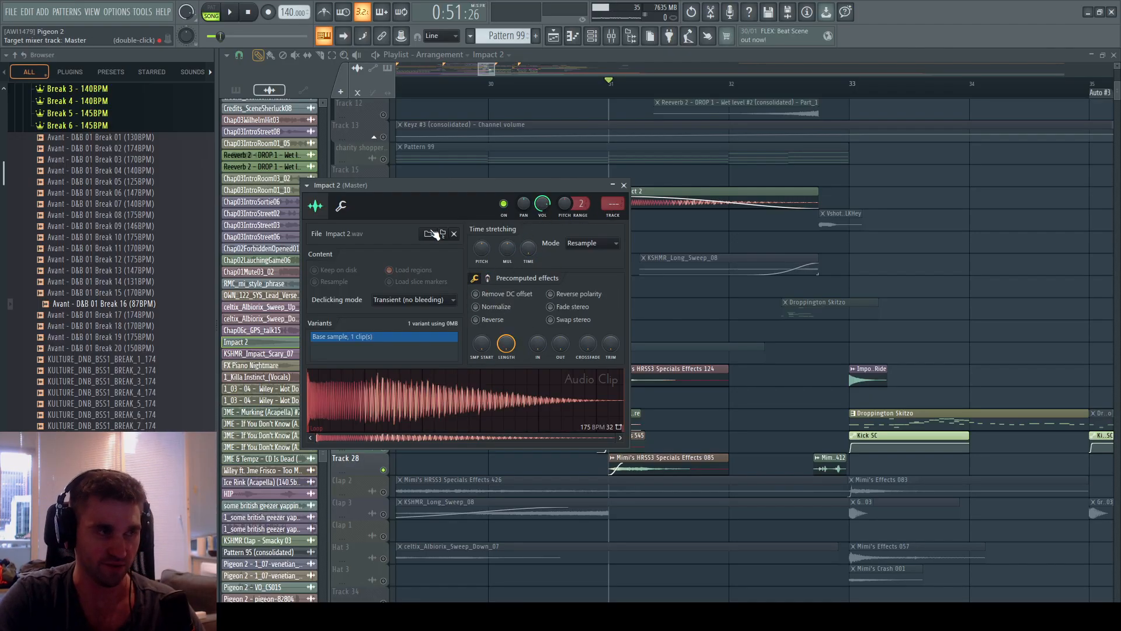
{"action": "left_click", "coordinate": [386, 169]}
{"action": "right_click", "coordinate": [384, 203]}
{"action": "key", "text": "space"}
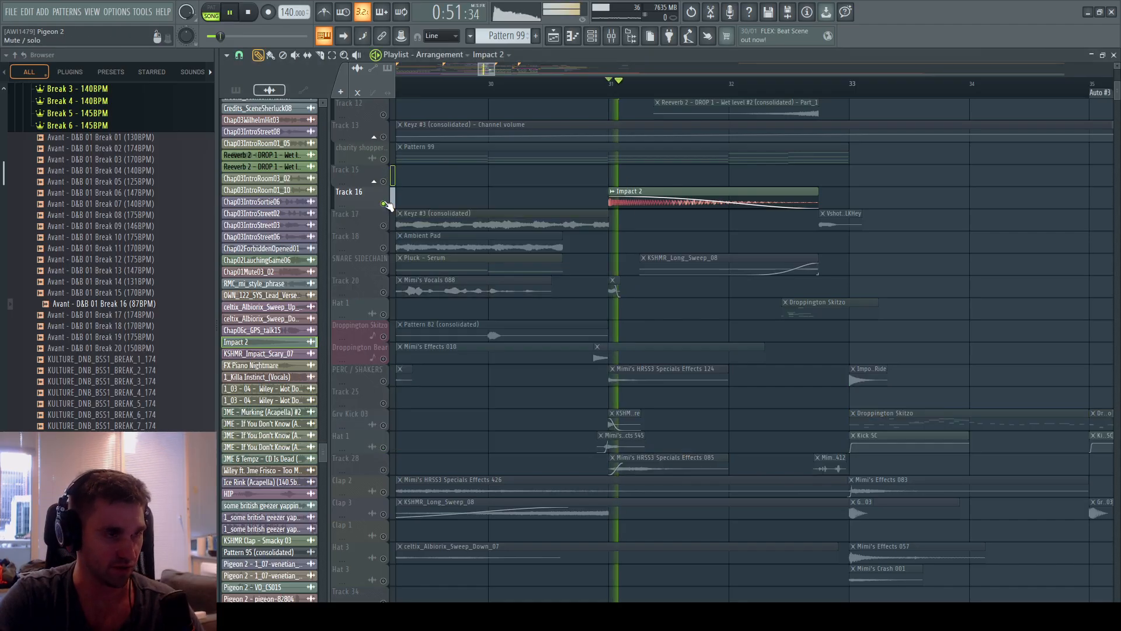
{"action": "key", "text": "space"}
{"action": "right_click", "coordinate": [384, 204]}
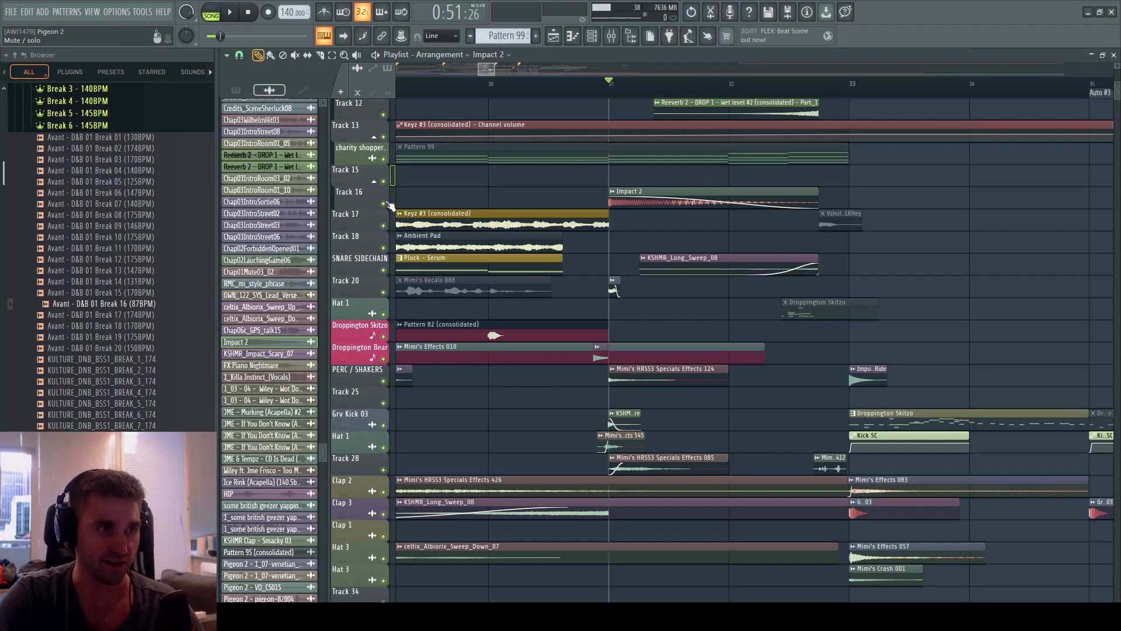
Set the playhead to bar 30 and inspect the Keyz #3 (consolidated) clip's channel settings on Track 17.
{"action": "scroll", "coordinate": [648, 261], "scroll_direction": "down", "scroll_amount": 5}
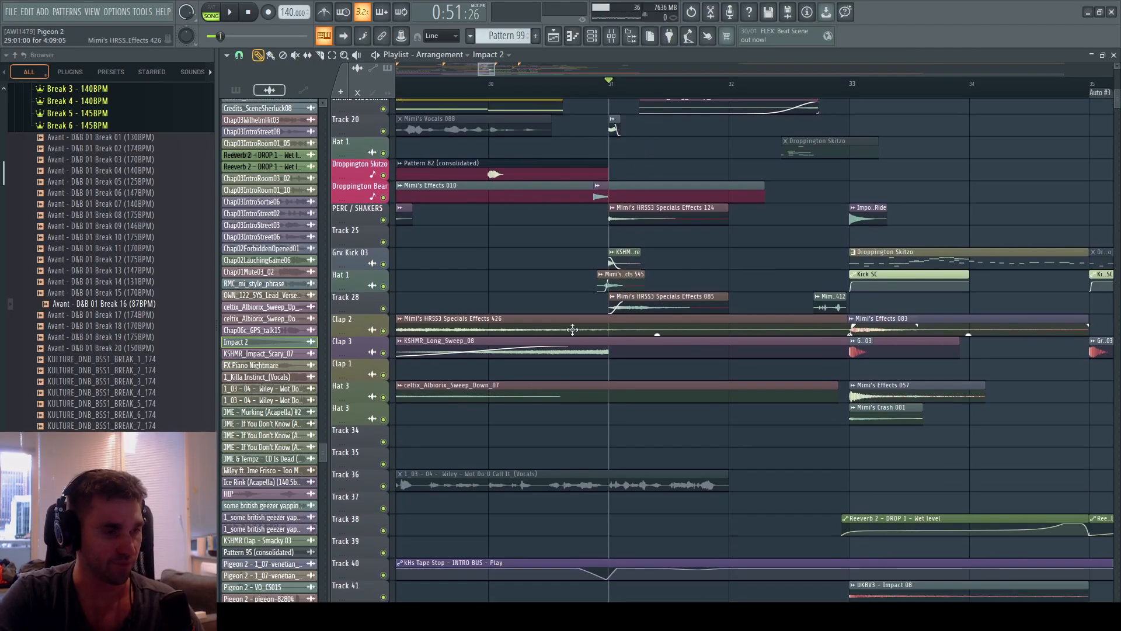
{"action": "scroll", "coordinate": [578, 333], "scroll_direction": "down", "scroll_amount": 10}
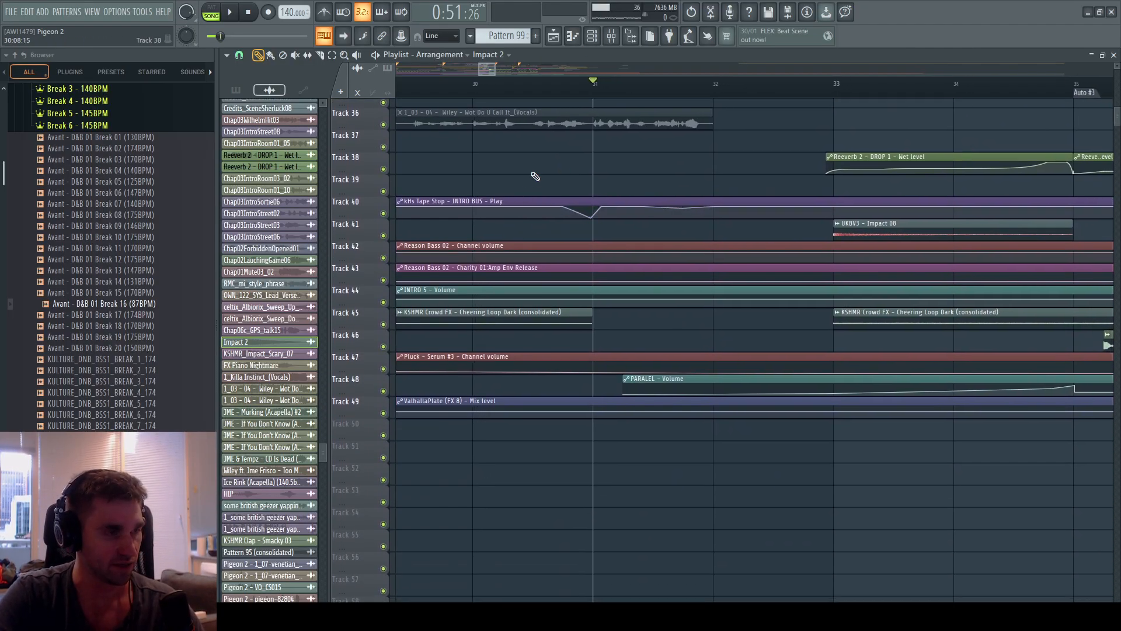
{"action": "left_click_drag", "start_coordinate": [536, 177], "coordinate": [618, 465]}
{"action": "left_click", "coordinate": [609, 86]}
{"action": "left_click_drag", "start_coordinate": [610, 185], "coordinate": [605, 497]}
{"action": "double_click", "coordinate": [624, 263]}
{"action": "key", "text": "Escape"}
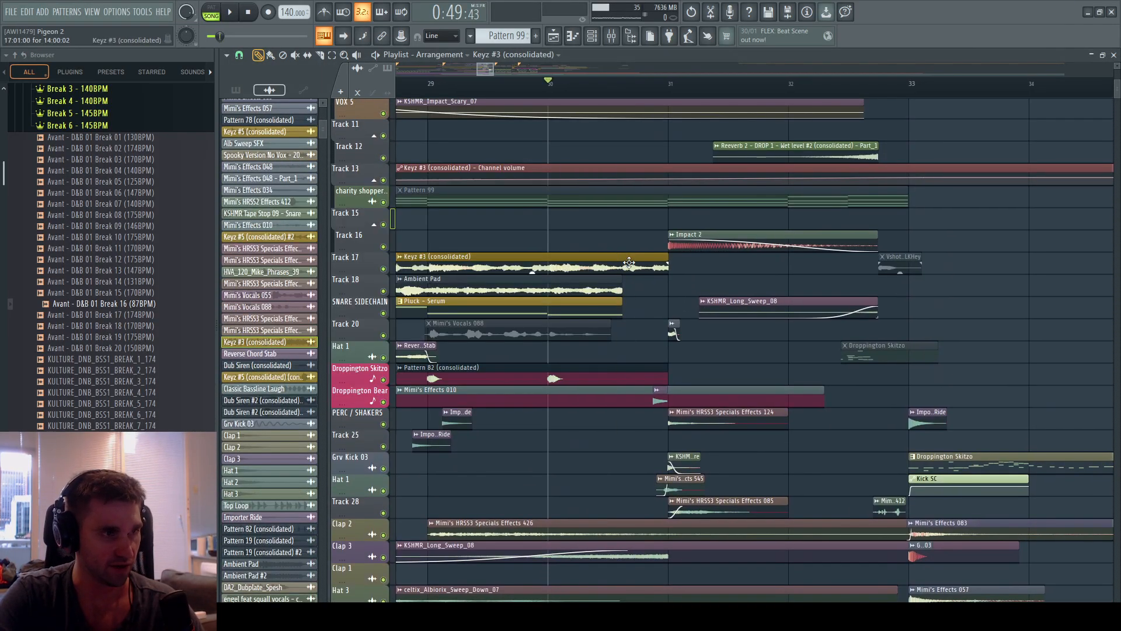
Solo Track 17 and play it from bar 30 together with Track 40's kHs Tape Stop automation.
{"action": "right_click", "coordinate": [384, 269]}
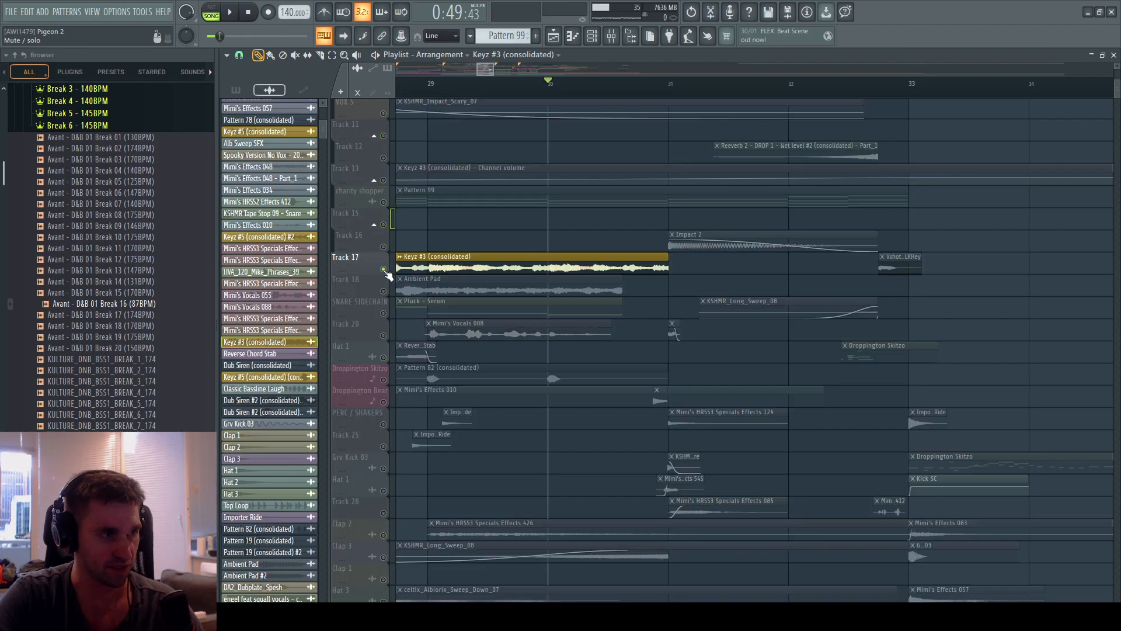
{"action": "scroll", "coordinate": [389, 298], "scroll_direction": "down", "scroll_amount": 6}
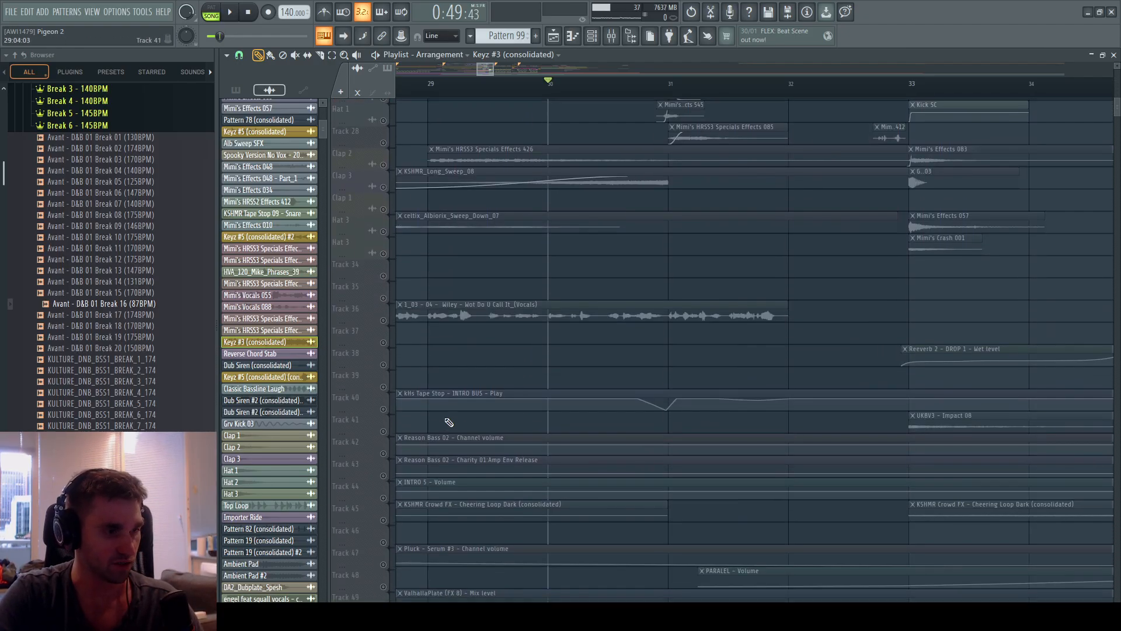
{"action": "right_click", "coordinate": [383, 403]}
{"action": "key", "text": "space"}
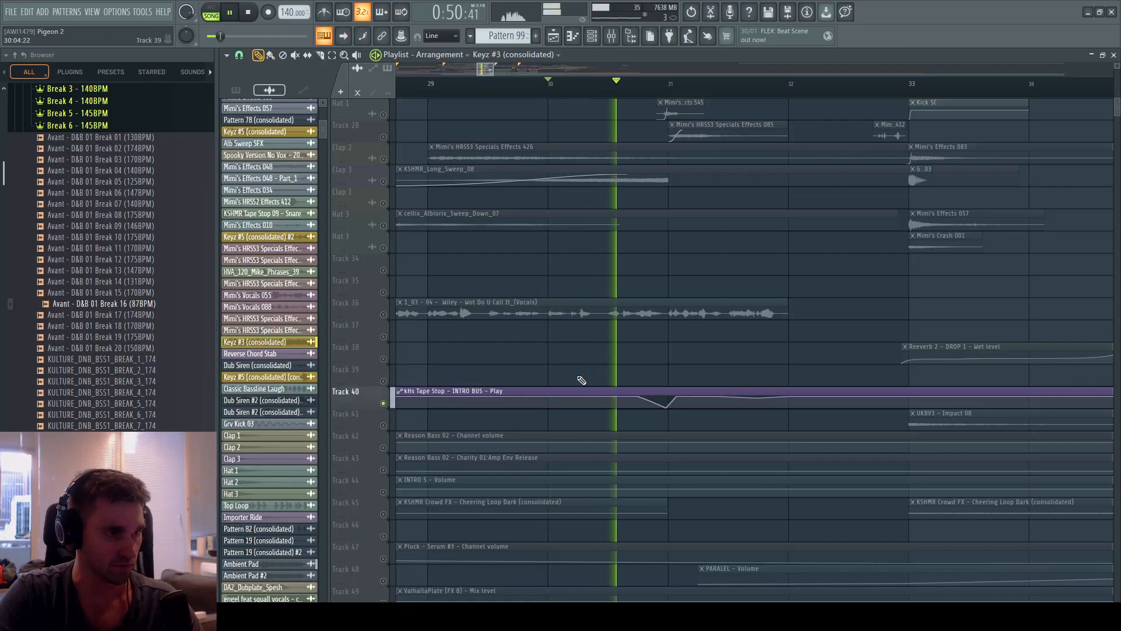
{"action": "key", "text": "space"}
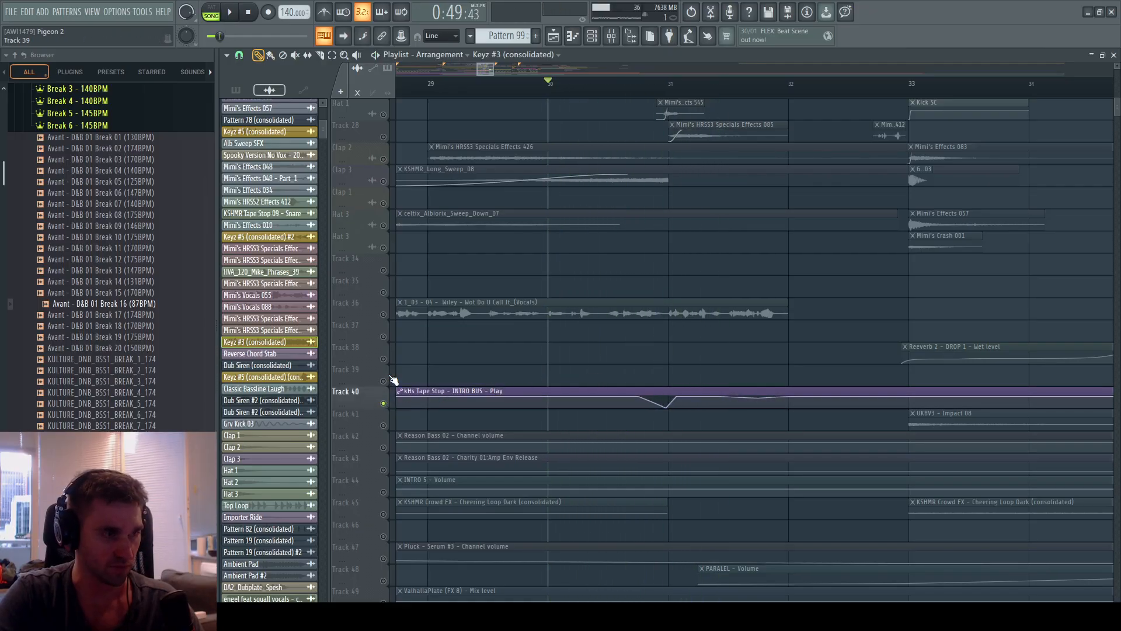
Unmute Track 28, Hat 1, Grv Kick 03 and PERC / SHAKERS and play their effects around bar 31.
{"action": "scroll", "coordinate": [375, 220], "scroll_direction": "up", "scroll_amount": 2}
{"action": "left_click", "coordinate": [383, 244]}
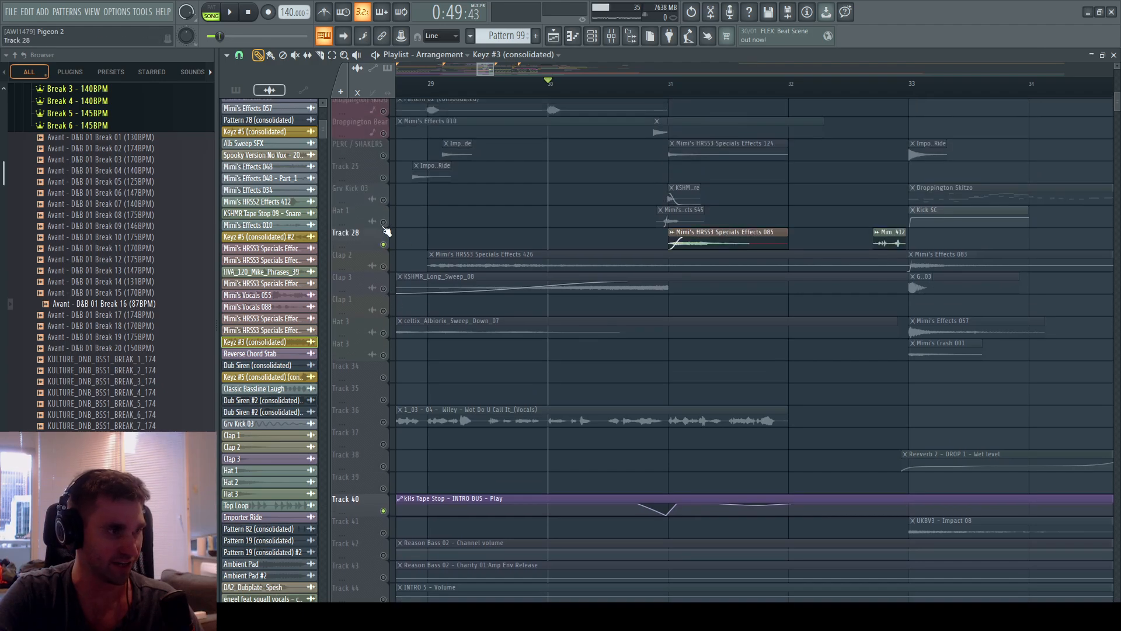
{"action": "left_click", "coordinate": [383, 222]}
{"action": "key", "text": "space"}
{"action": "left_click", "coordinate": [383, 199]}
{"action": "left_click", "coordinate": [383, 155]}
{"action": "scroll", "coordinate": [389, 205], "scroll_direction": "up", "scroll_amount": 3}
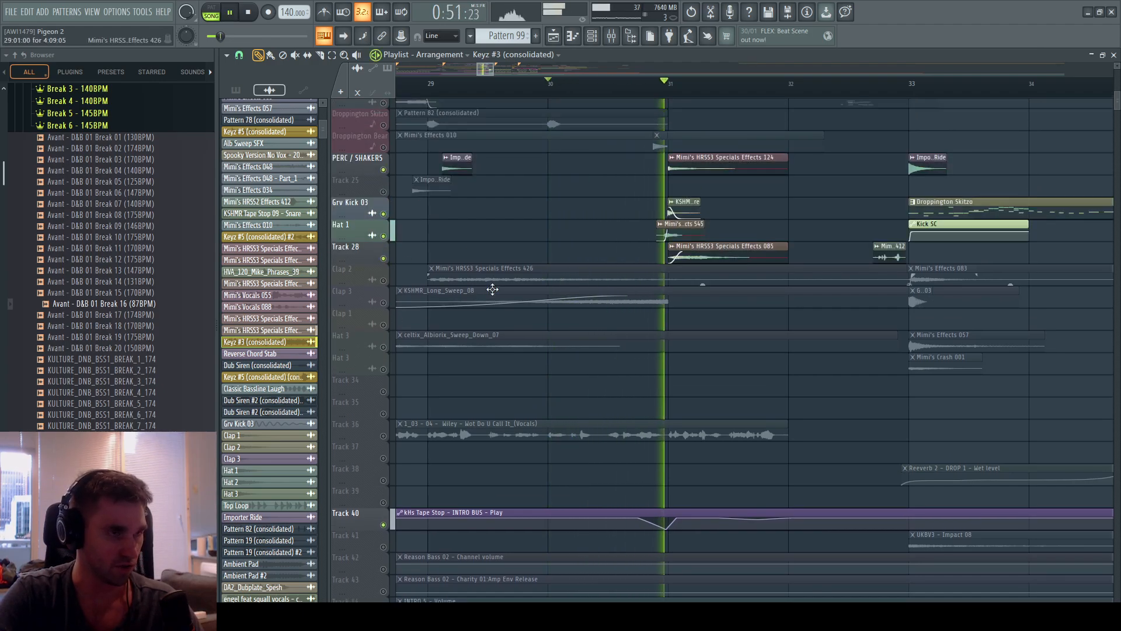
{"action": "key", "text": "space"}
Add Tracks 16, 18 and 20 to the unmuted layers and play through the bar 31 impact.
{"action": "key", "text": "space"}
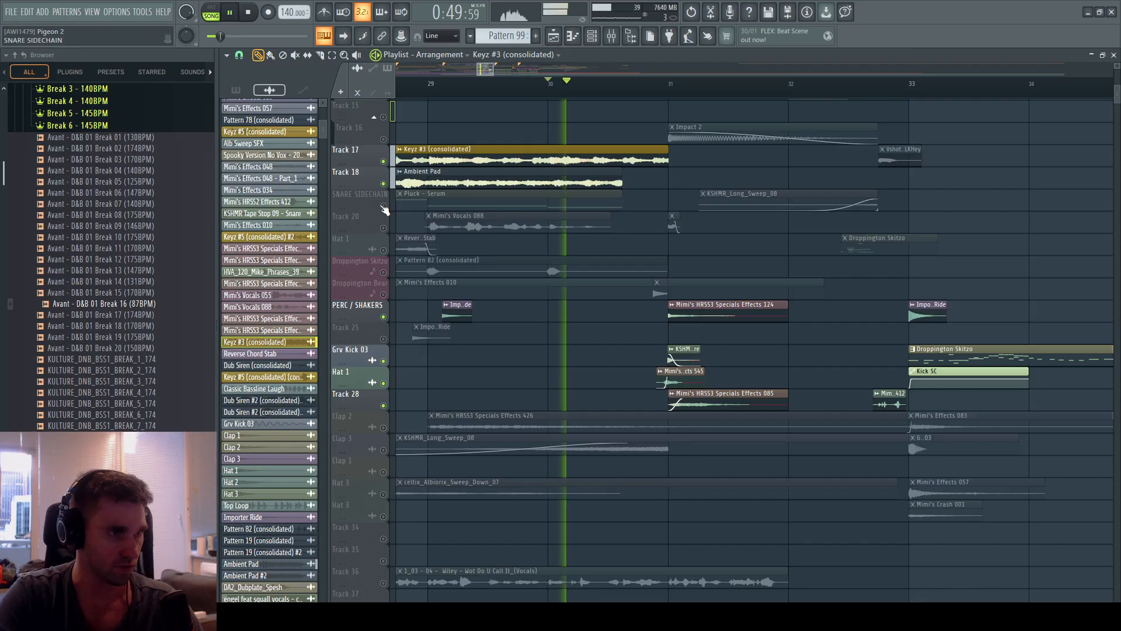
{"action": "left_click", "coordinate": [383, 139]}
{"action": "left_click", "coordinate": [383, 228]}
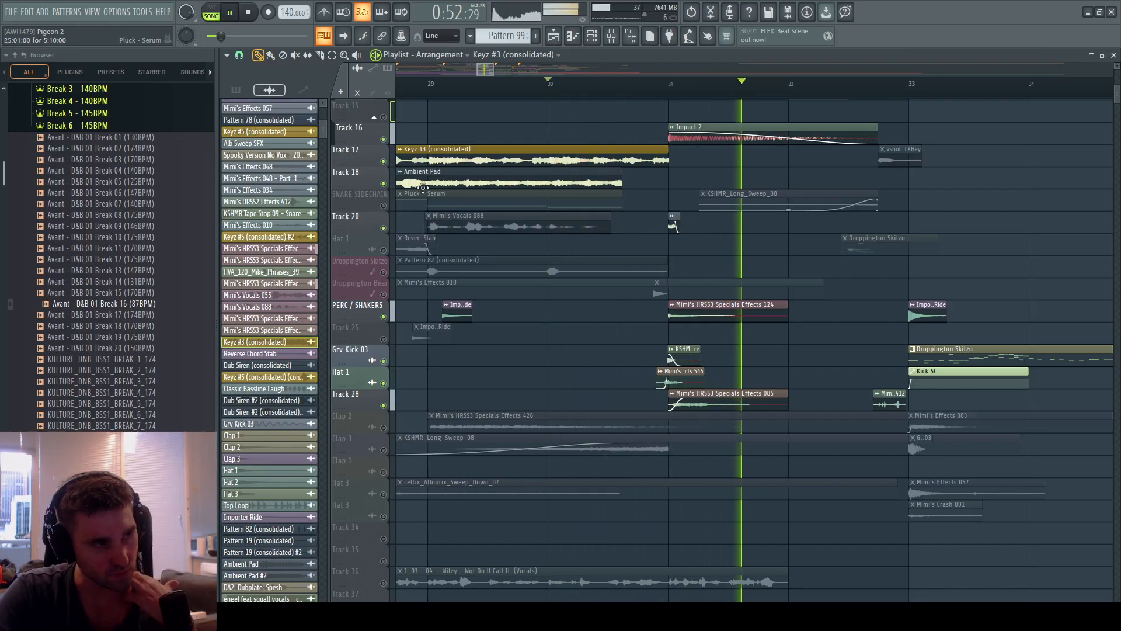
{"action": "key", "text": "space"}
Replay the impact from bar 30 and bring in the Droppington Bear track during playback.
{"action": "key", "text": "space"}
{"action": "scroll", "coordinate": [600, 288], "scroll_direction": "down", "scroll_amount": 3}
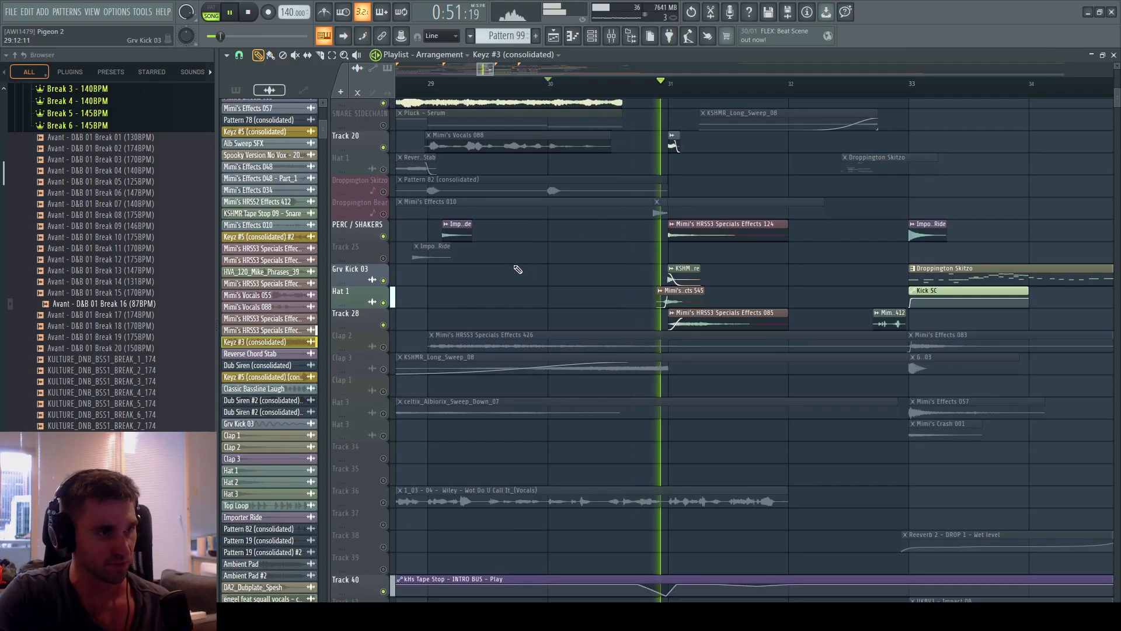
{"action": "key", "text": "space"}
{"action": "key", "text": "space"}
{"action": "left_click", "coordinate": [383, 214]}
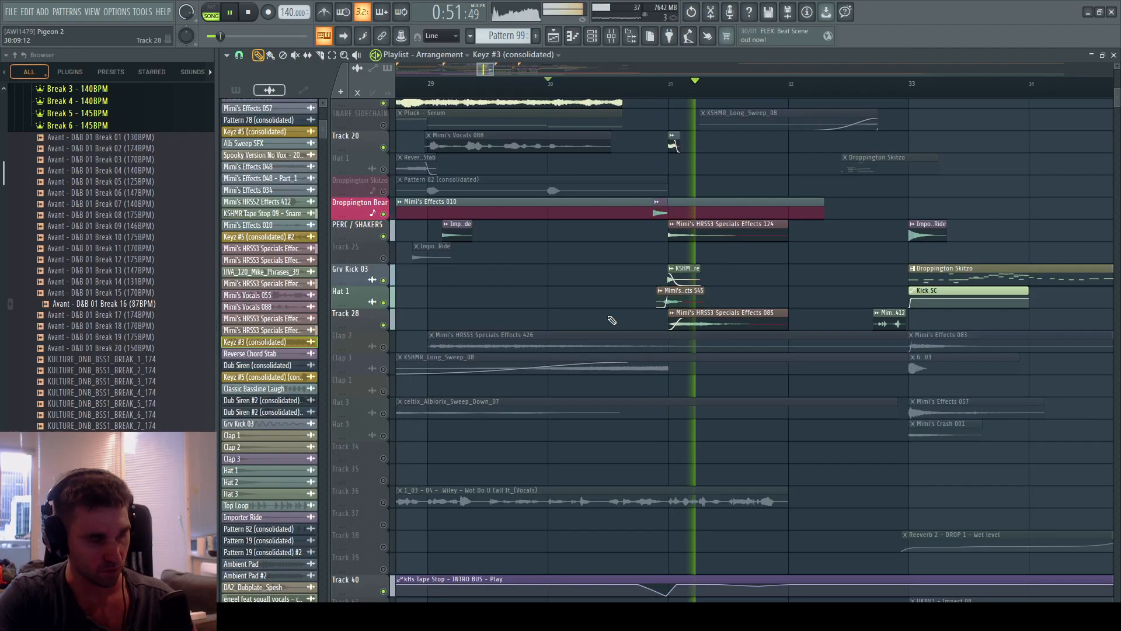
{"action": "key", "text": "space"}
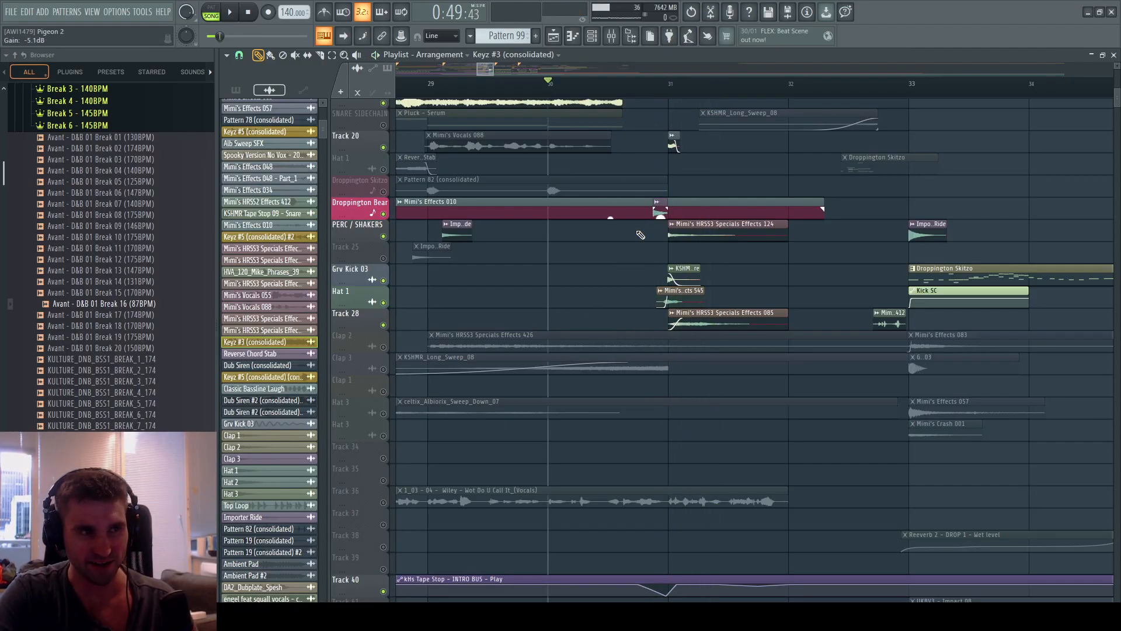
Unmute Clap 3's KSHMR_Long_Sweep_08 and compare playback with the Droppington Bear track muted and unmuted.
{"action": "left_click", "coordinate": [383, 370]}
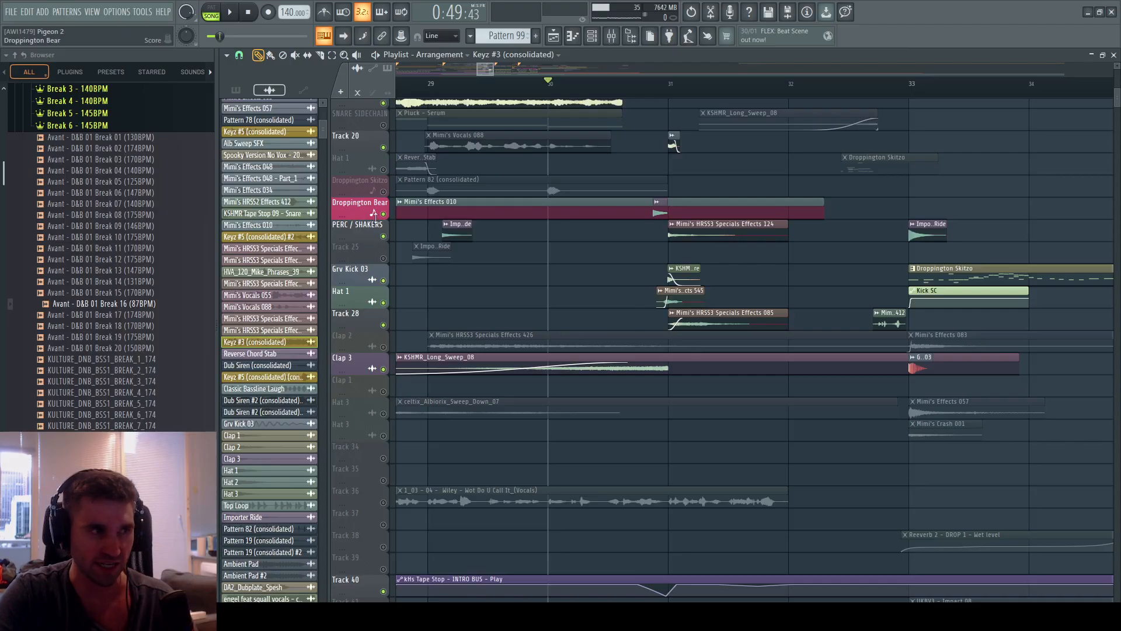
{"action": "left_click", "coordinate": [383, 214]}
{"action": "key", "text": "space"}
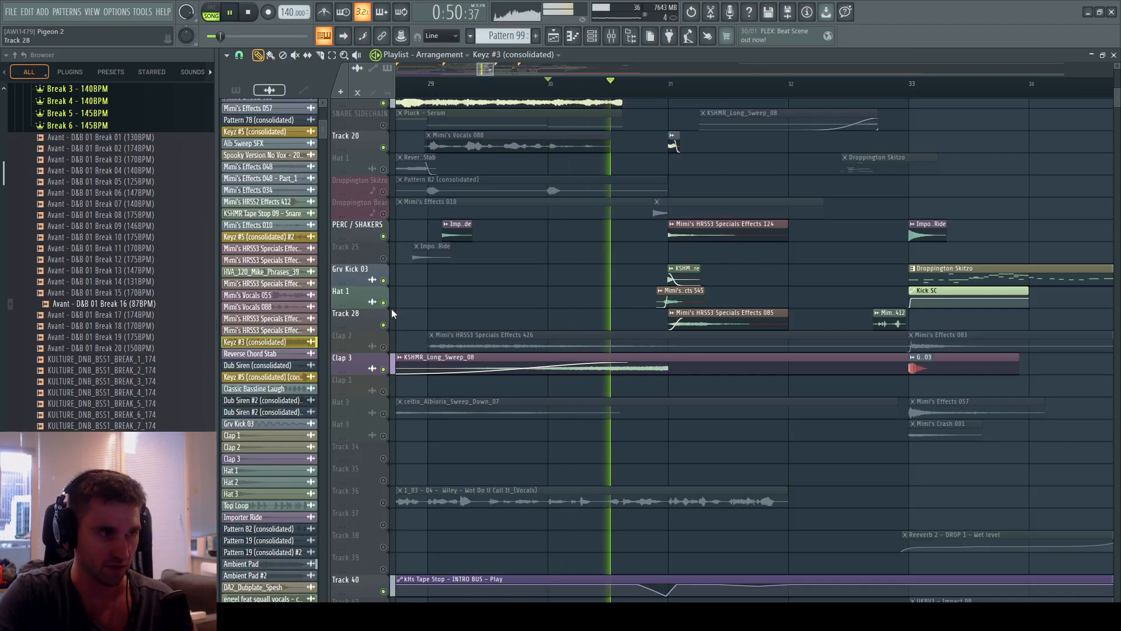
{"action": "key", "text": "space"}
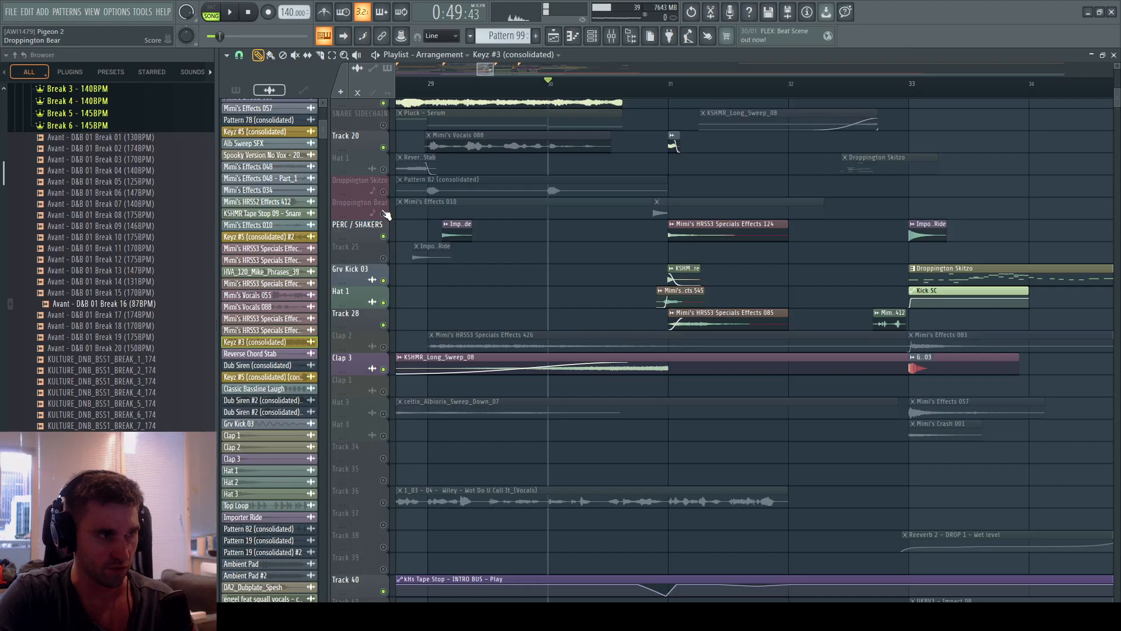
{"action": "left_click", "coordinate": [384, 214]}
{"action": "key", "text": "space"}
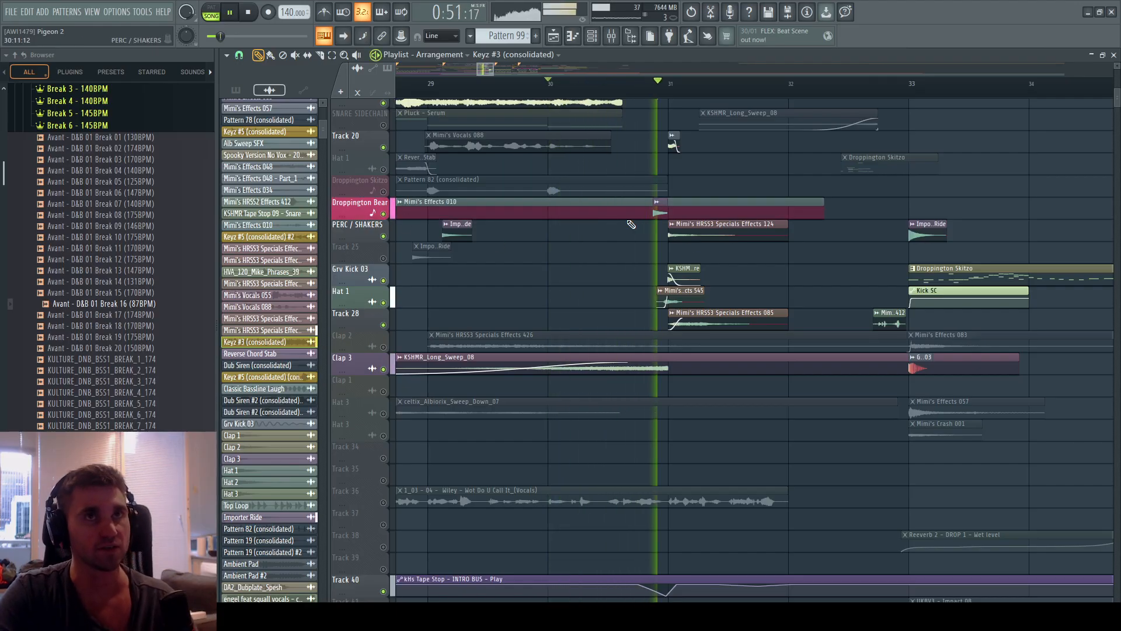
{"action": "key", "text": "space"}
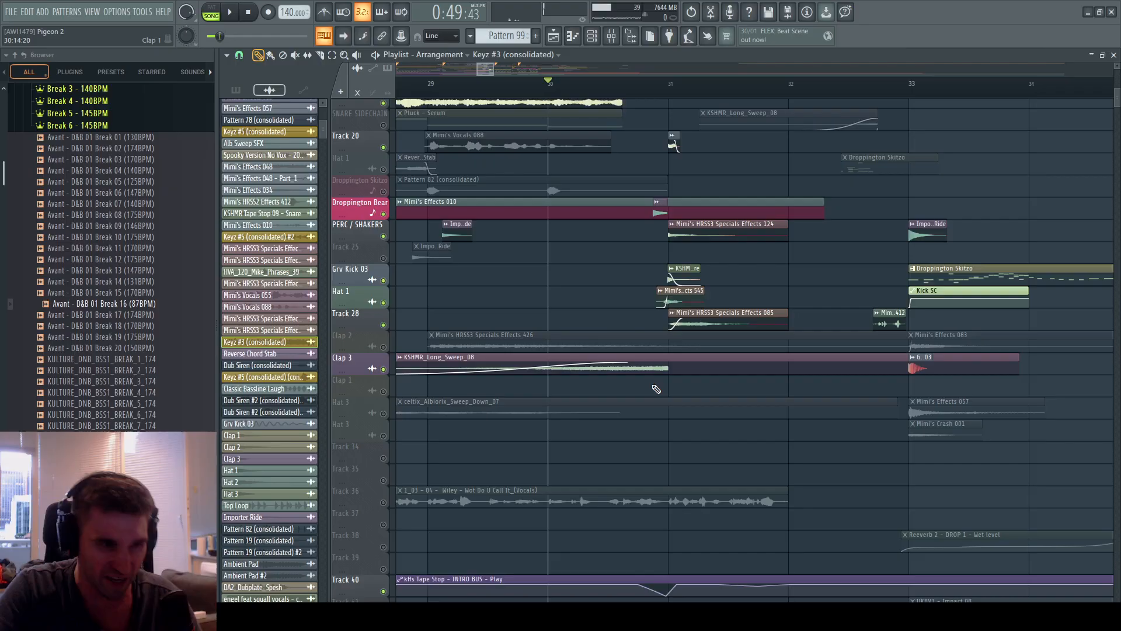
Unmute Clap 2's Mimi's HRSS3 Specials Effects 426 clip and play the layers from bar 29.
{"action": "scroll", "coordinate": [636, 374], "scroll_direction": "up", "scroll_amount": 2}
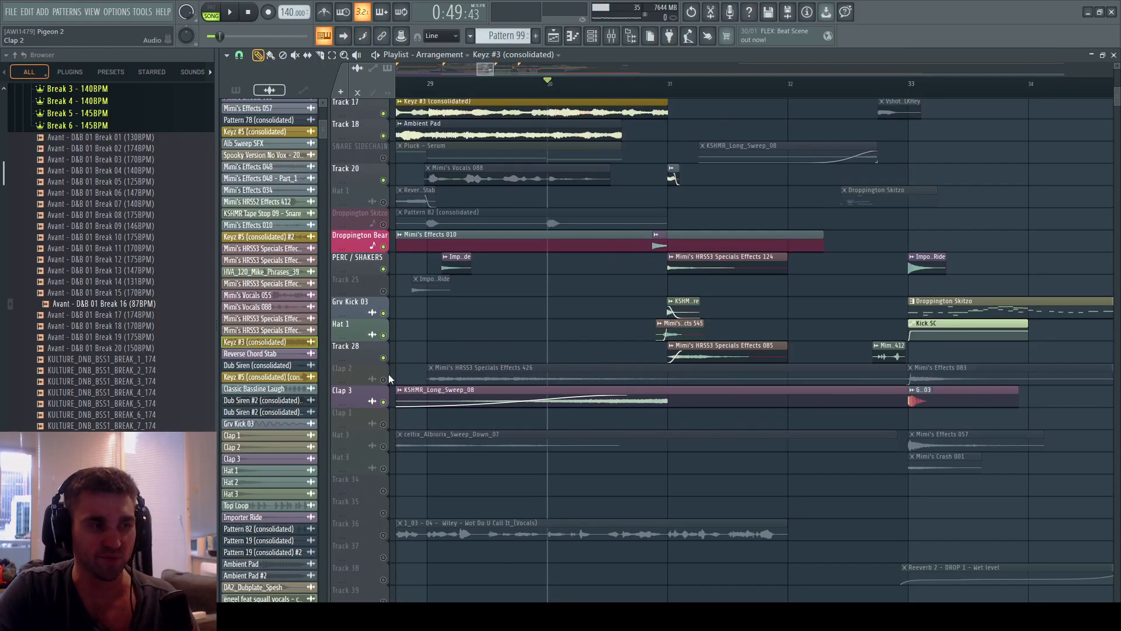
{"action": "left_click", "coordinate": [384, 379]}
{"action": "left_click", "coordinate": [436, 97]}
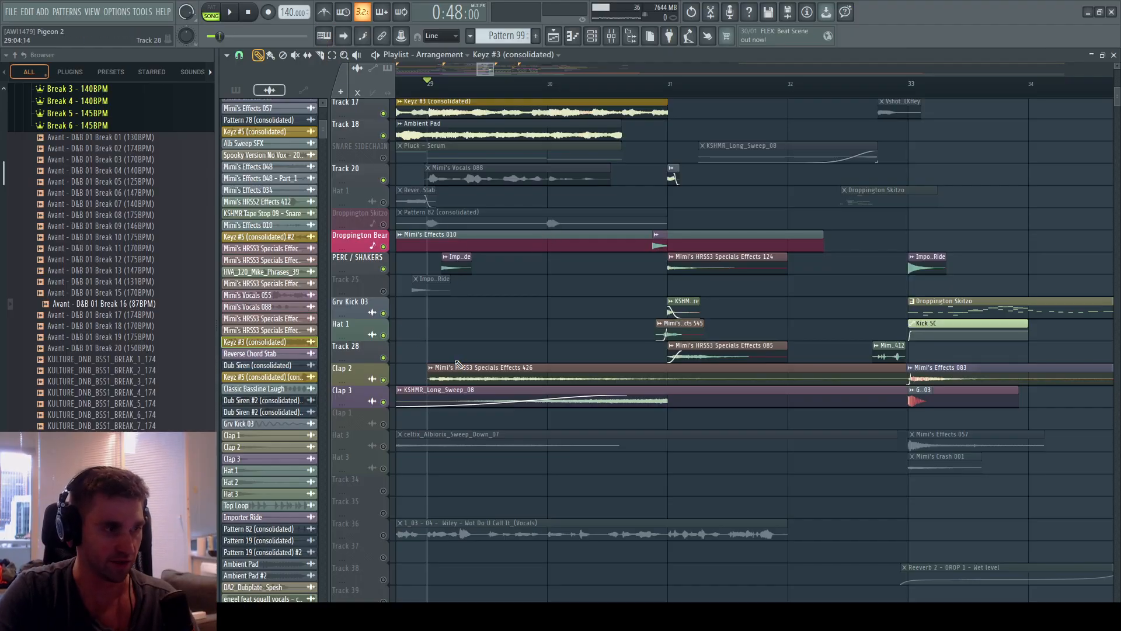
{"action": "key", "text": "space"}
{"action": "key", "text": "space"}
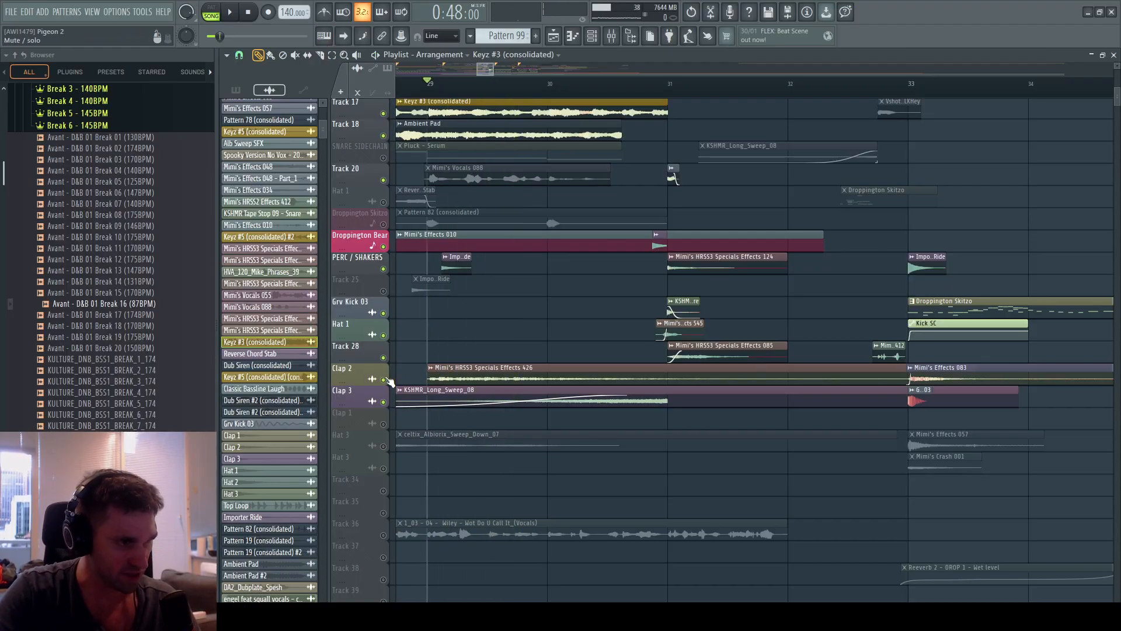
Play Clap 2 soloed, inspect the Mimi's HRSS3 Specials Effects 426 clip's channel settings, and end the solo.
{"action": "right_click", "coordinate": [385, 379]}
{"action": "key", "text": "space"}
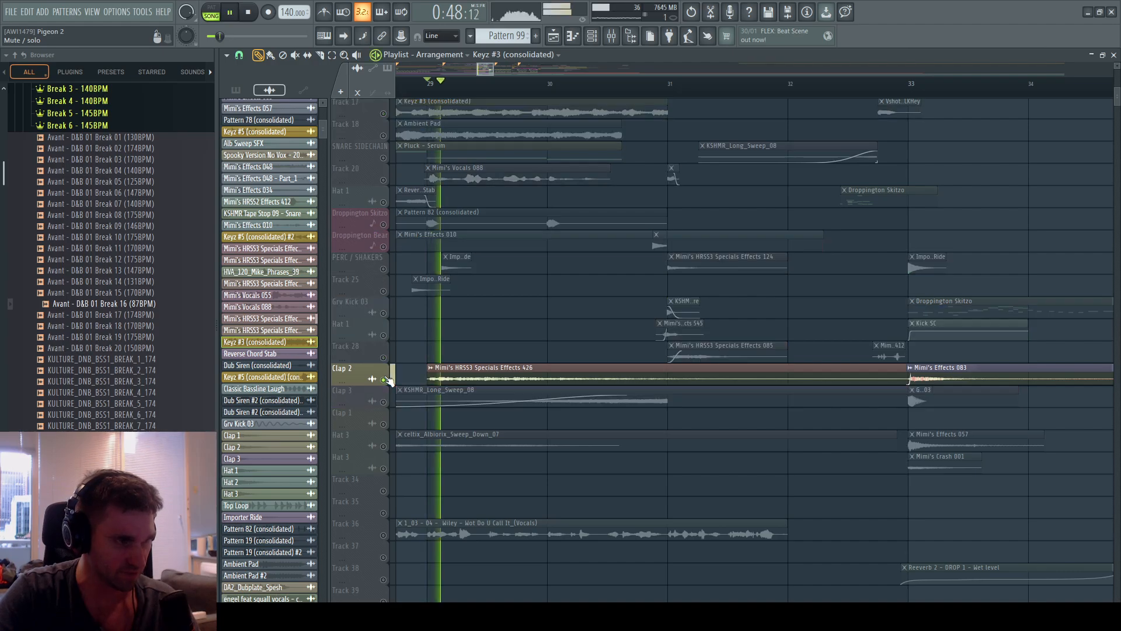
{"action": "key", "text": "space"}
{"action": "double_click", "coordinate": [467, 380]}
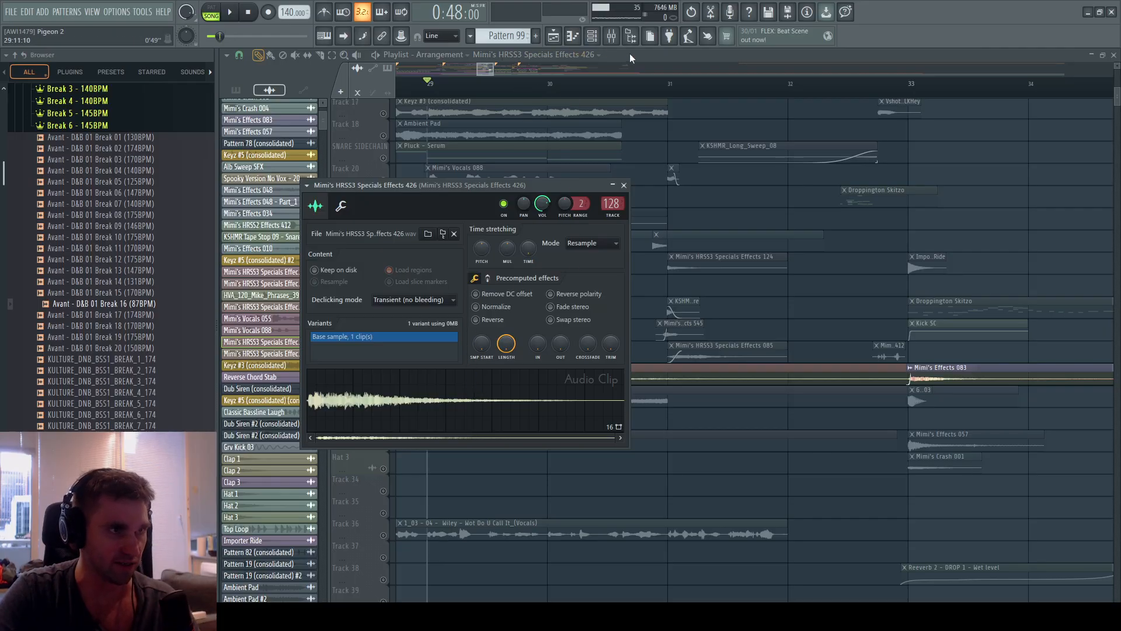
{"action": "key", "text": "Escape"}
{"action": "scroll", "coordinate": [397, 368], "scroll_direction": "down", "scroll_amount": 3}
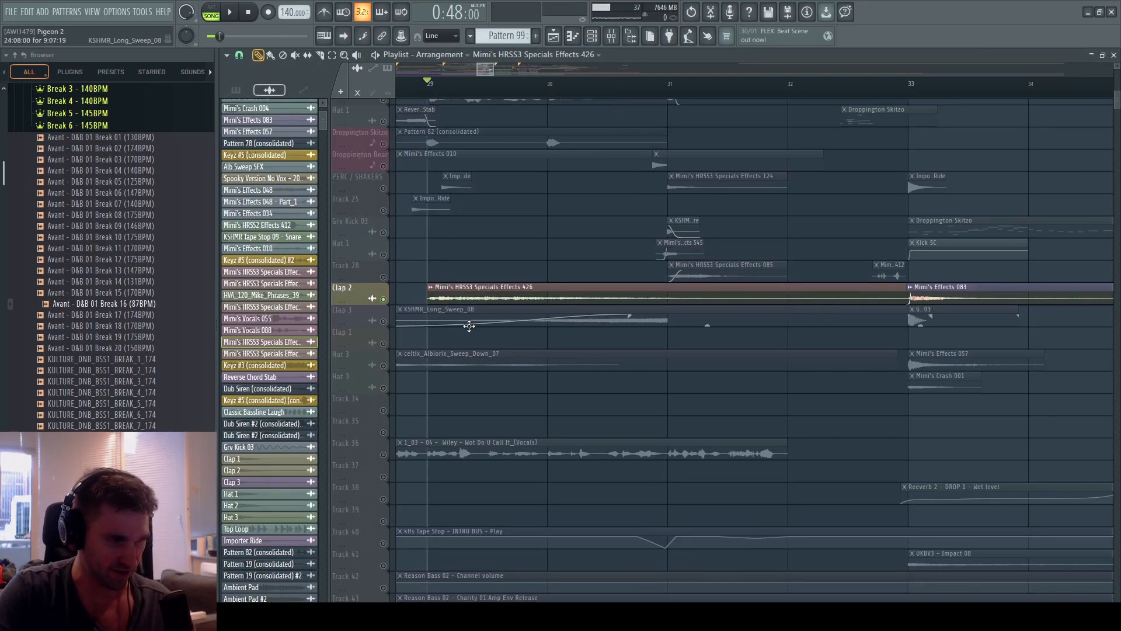
{"action": "right_click", "coordinate": [388, 298]}
Look over the lower effects and automation tracks, down to Track 49, across the build and drop.
{"action": "scroll", "coordinate": [420, 303], "scroll_direction": "down", "scroll_amount": 2}
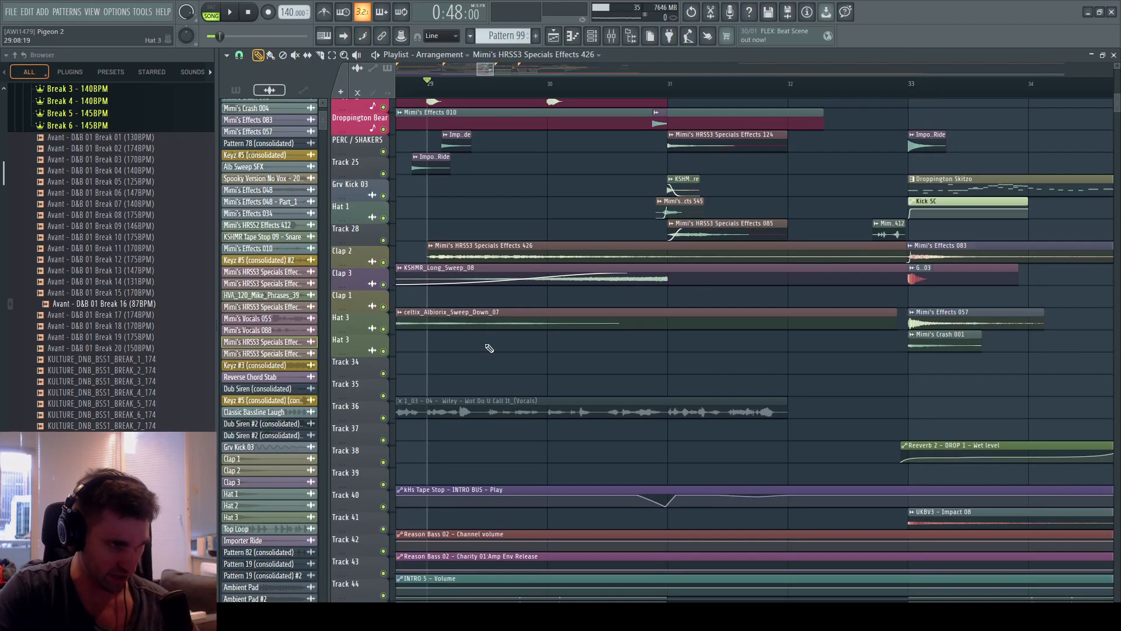
{"action": "scroll", "coordinate": [491, 418], "scroll_direction": "down", "scroll_amount": 5}
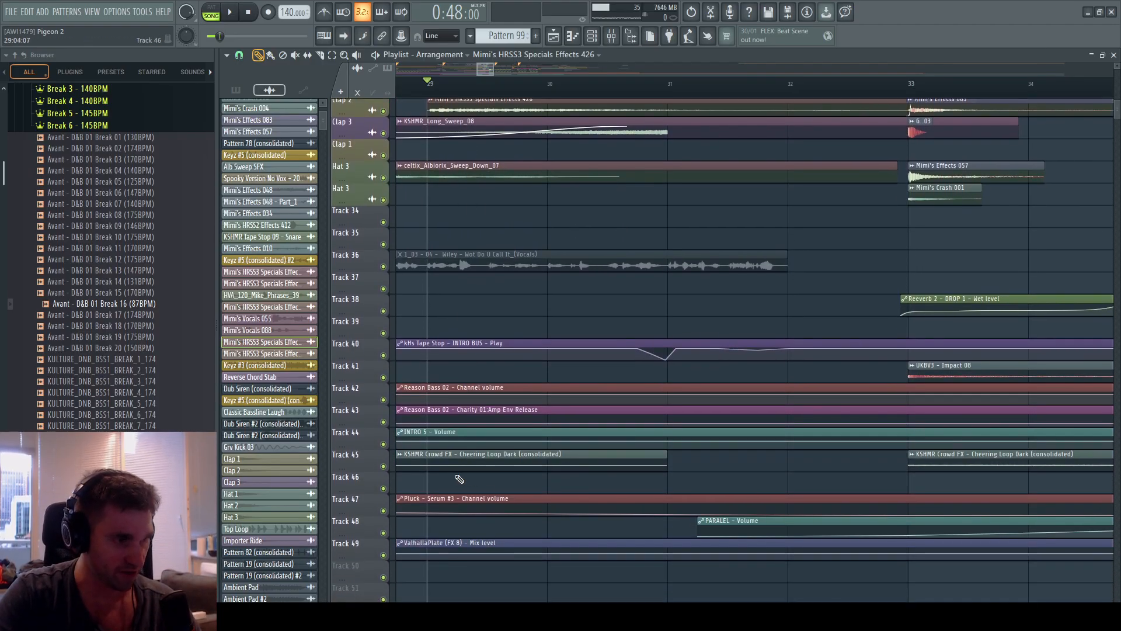
{"action": "scroll", "coordinate": [754, 380], "scroll_direction": "down", "scroll_amount": 4}
{"action": "scroll", "coordinate": [698, 380], "scroll_direction": "down", "scroll_amount": 4}
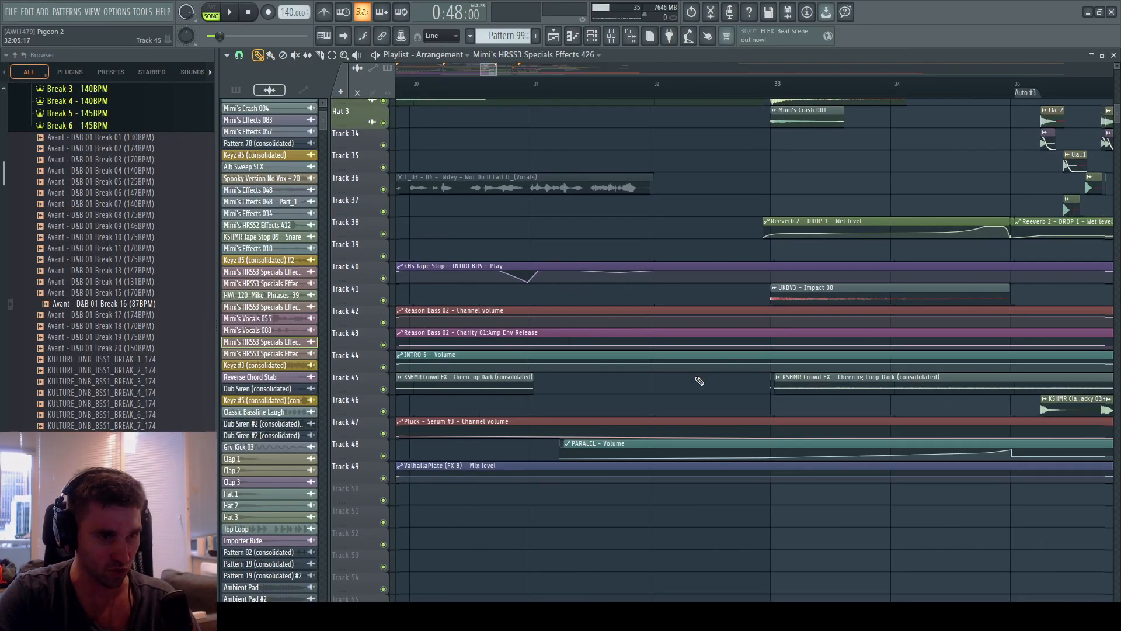
{"action": "scroll", "coordinate": [698, 380], "scroll_direction": "up", "scroll_amount": 1}
{"action": "scroll", "coordinate": [653, 457], "scroll_direction": "right", "scroll_amount": 5}
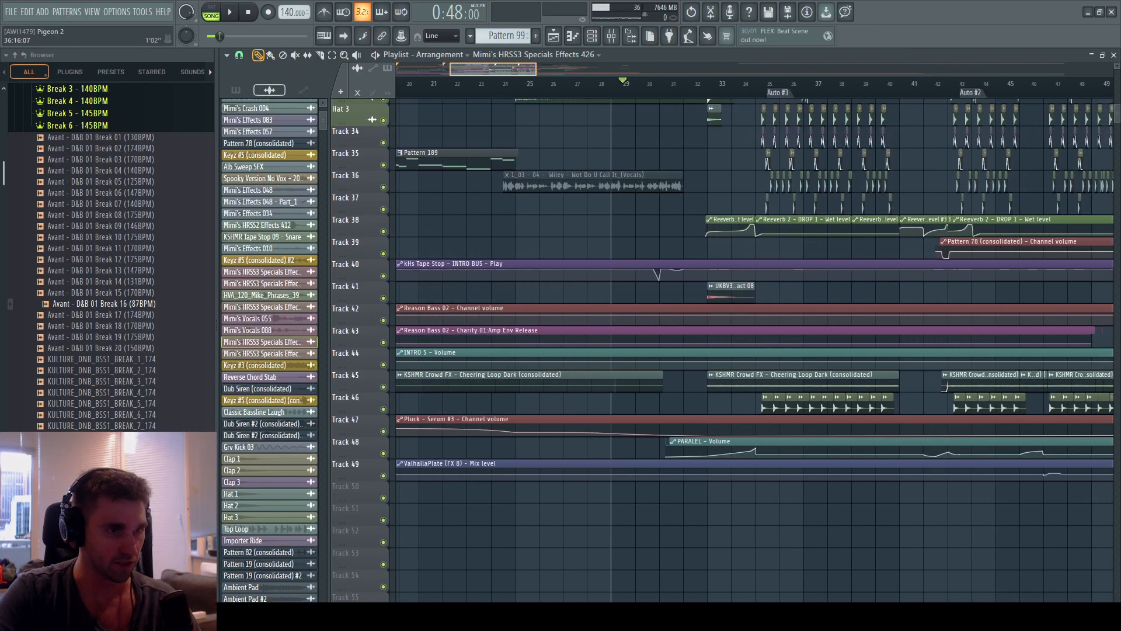
Look over the upper vocal, impact and effects tracks before the drop and set the playhead to bar 31.
{"action": "scroll", "coordinate": [653, 457], "scroll_direction": "up", "scroll_amount": 10}
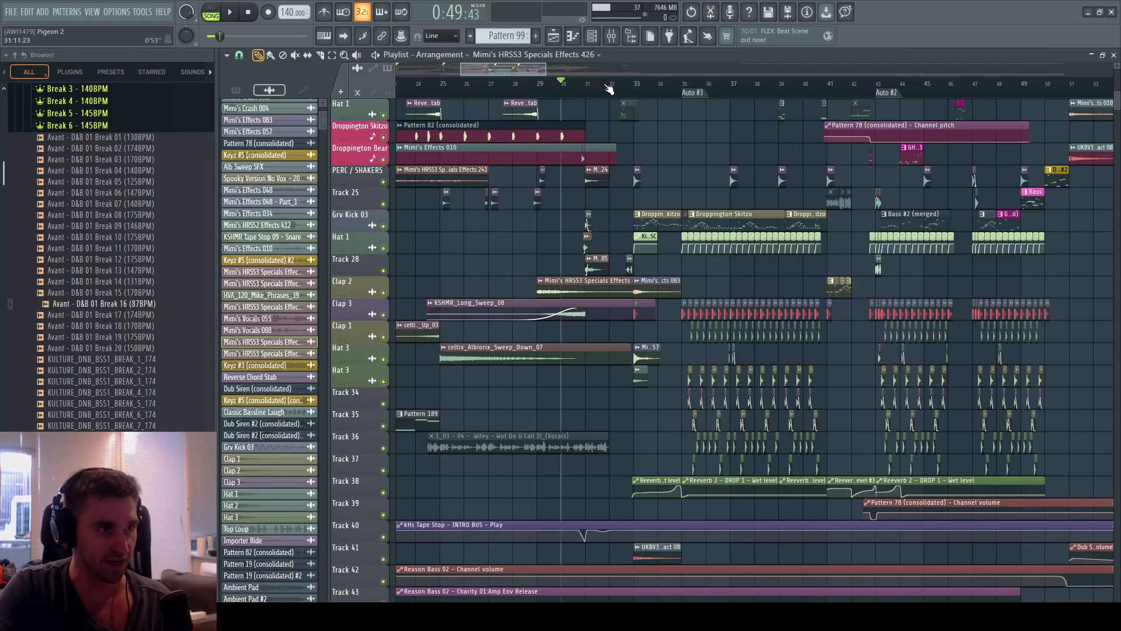
{"action": "scroll", "coordinate": [608, 89], "scroll_direction": "up", "scroll_amount": 5}
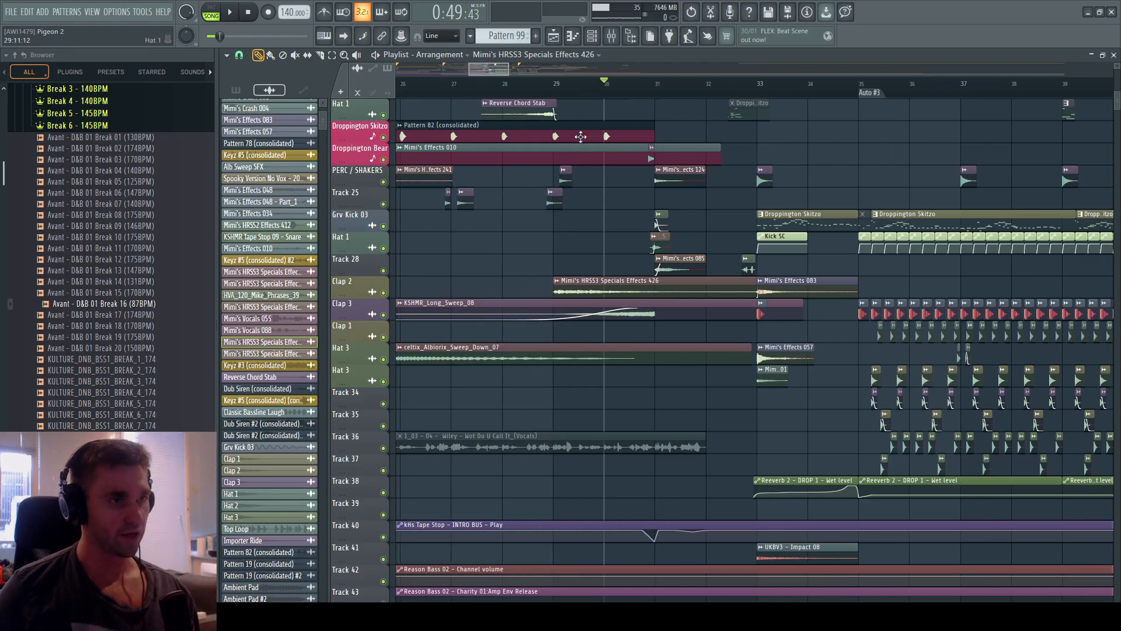
{"action": "scroll", "coordinate": [678, 132], "scroll_direction": "up", "scroll_amount": 5}
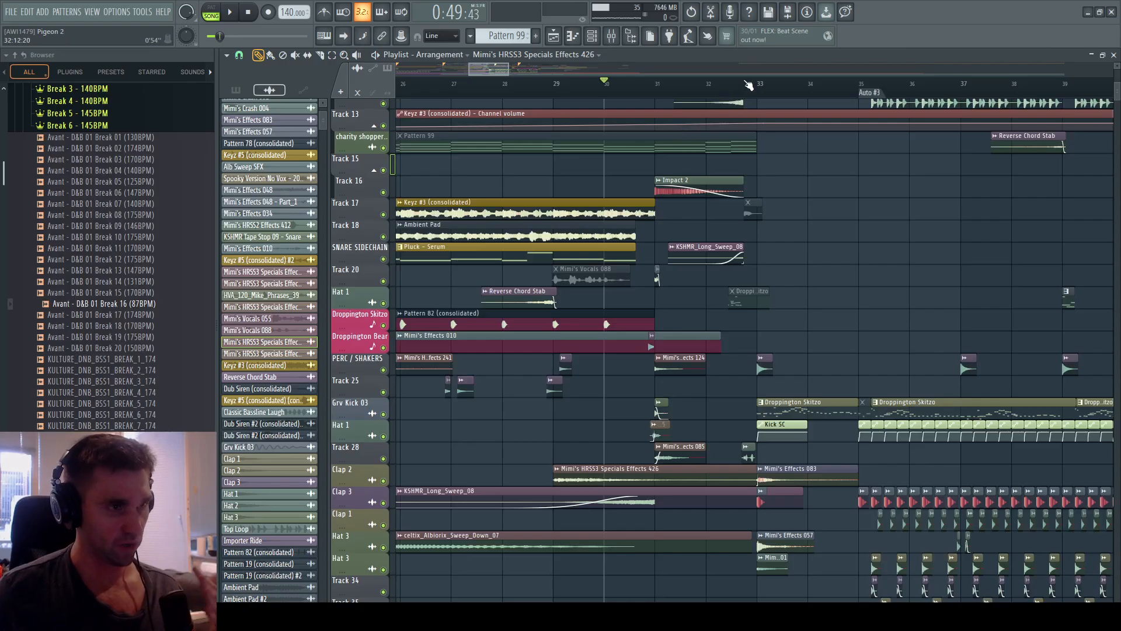
{"action": "scroll", "coordinate": [677, 132], "scroll_direction": "up", "scroll_amount": 4}
{"action": "scroll", "coordinate": [775, 135], "scroll_direction": "up", "scroll_amount": 2}
{"action": "scroll", "coordinate": [775, 135], "scroll_direction": "up", "scroll_amount": 3}
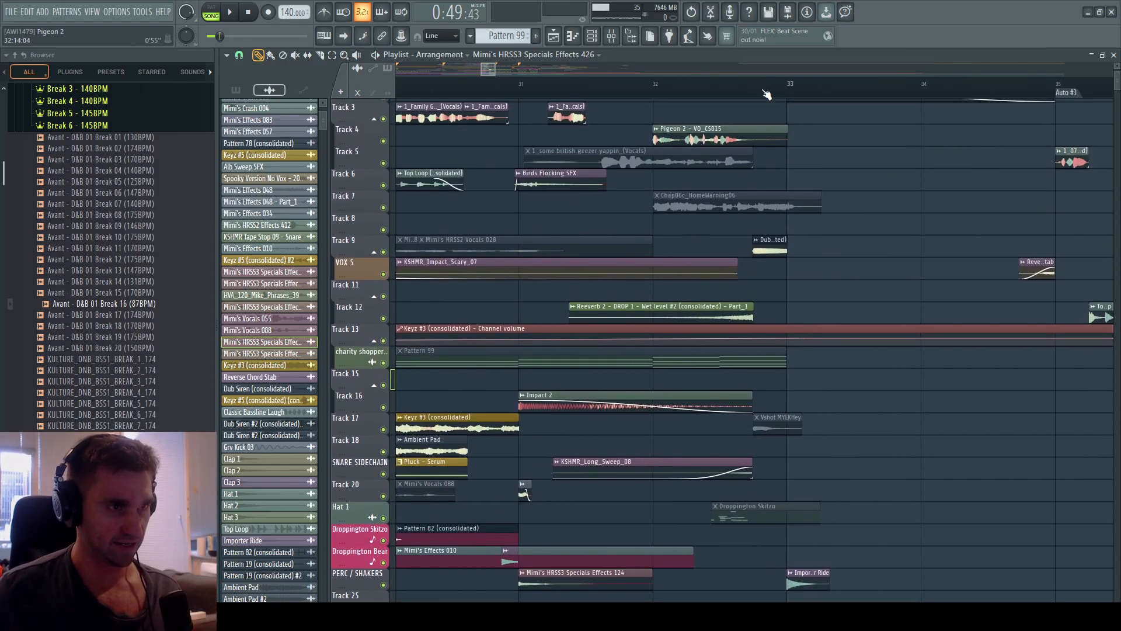
{"action": "scroll", "coordinate": [591, 86], "scroll_direction": "up", "scroll_amount": 3}
{"action": "scroll", "coordinate": [591, 87], "scroll_direction": "down", "scroll_amount": 1}
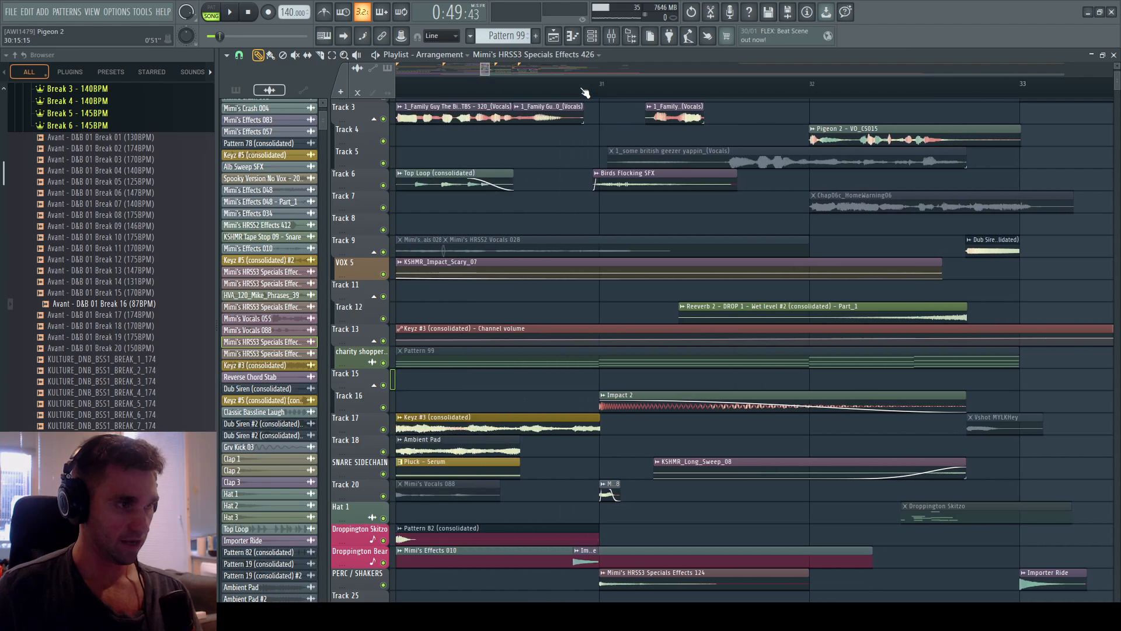
{"action": "left_click", "coordinate": [600, 87]}
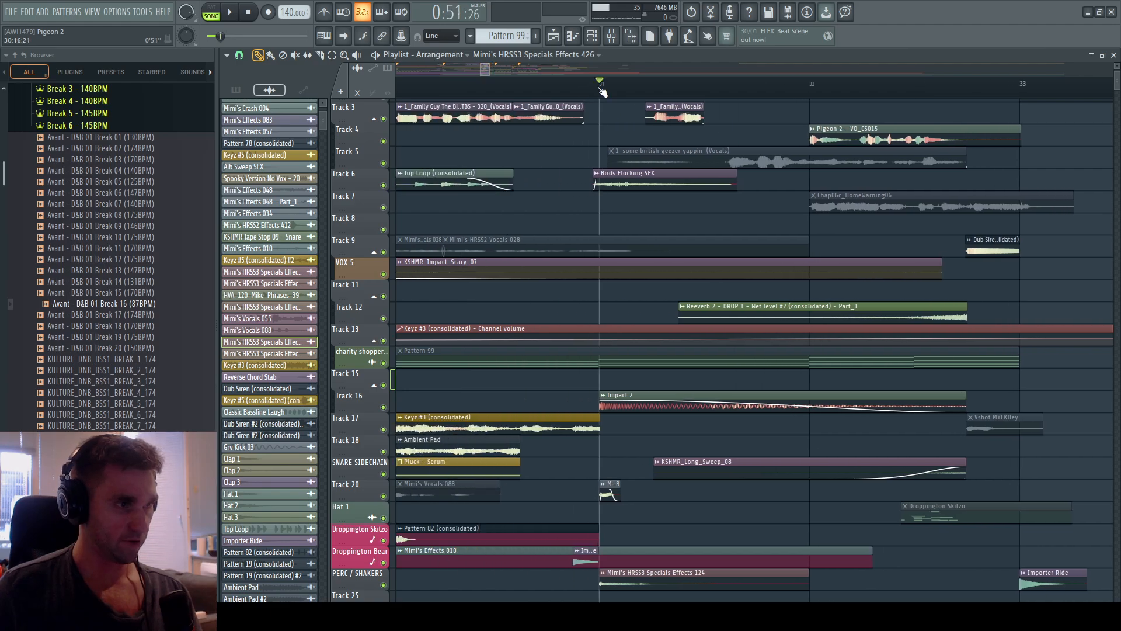
Solo Track 3's Family Guy vocal clips, play them from bar 31, and end the solo.
{"action": "left_click", "coordinate": [384, 118], "text": "ctrl"}
{"action": "key", "text": "space"}
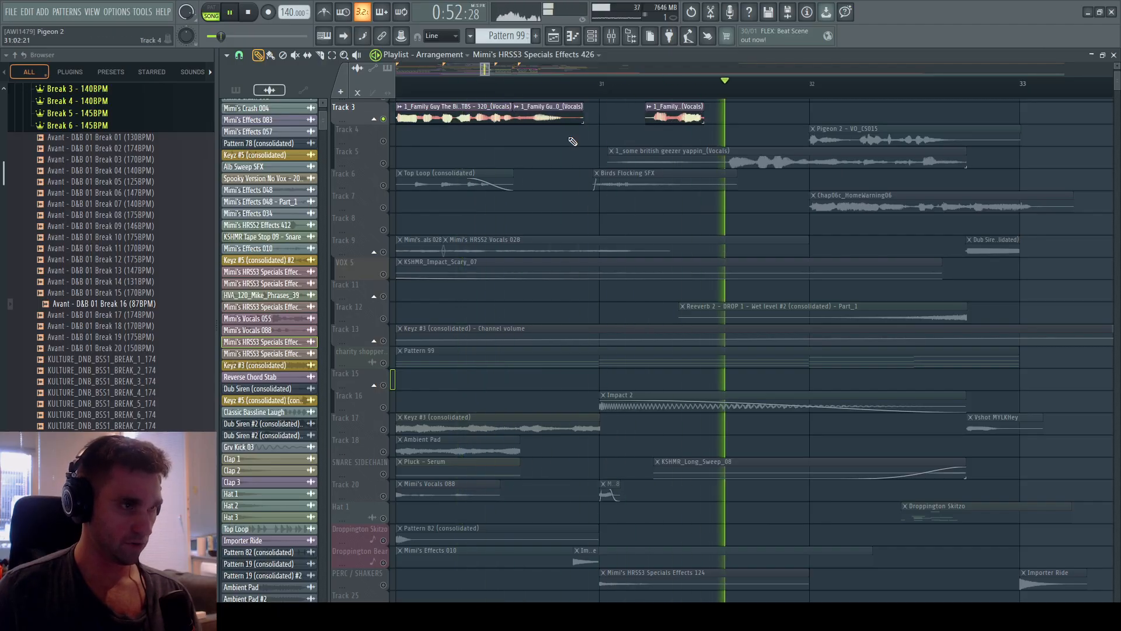
{"action": "key", "text": "space"}
{"action": "left_click", "coordinate": [383, 119], "text": "ctrl"}
{"action": "scroll", "coordinate": [527, 219], "scroll_direction": "up", "scroll_amount": 2}
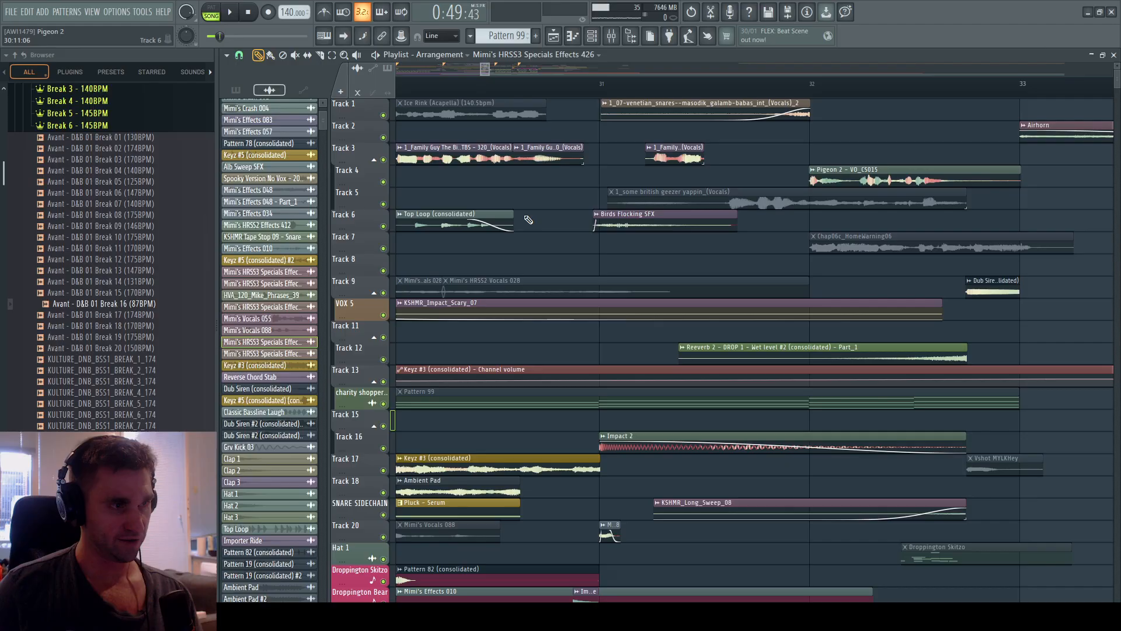
Inspect the Family Guy vocal clip's channel settings, precomputed effects and effects chain on mixer track 82, and return to the playlist.
{"action": "key", "text": "space"}
{"action": "left_click", "coordinate": [551, 157]}
{"action": "key", "text": "space"}
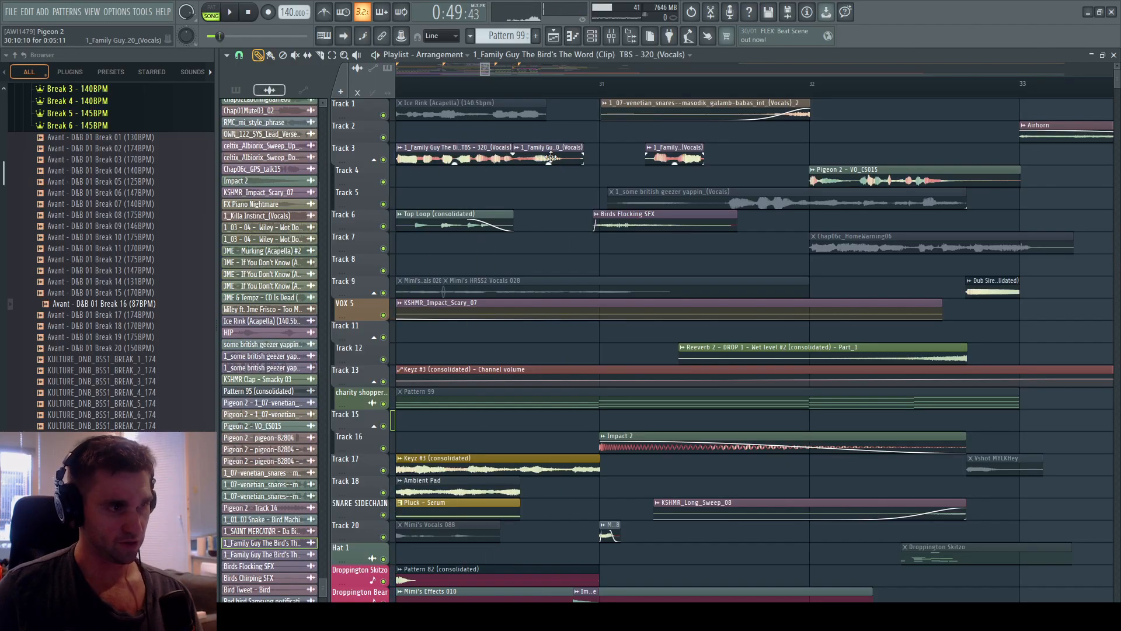
{"action": "double_click", "coordinate": [551, 158]}
{"action": "left_click", "coordinate": [459, 249]}
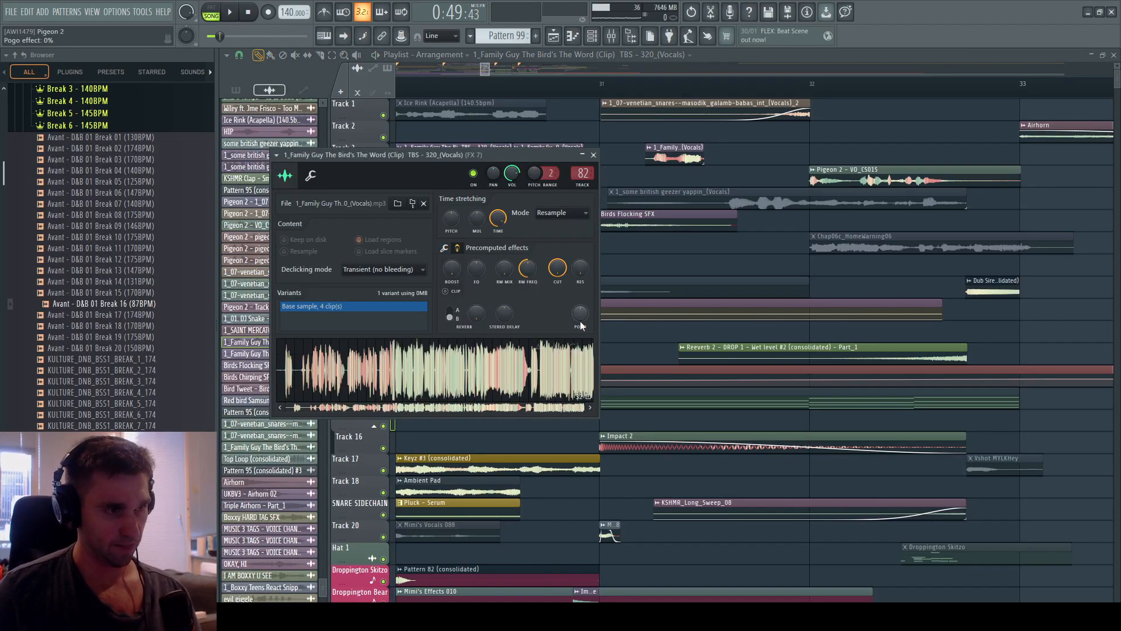
{"action": "left_click", "coordinate": [459, 249]}
{"action": "double_click", "coordinate": [583, 173]}
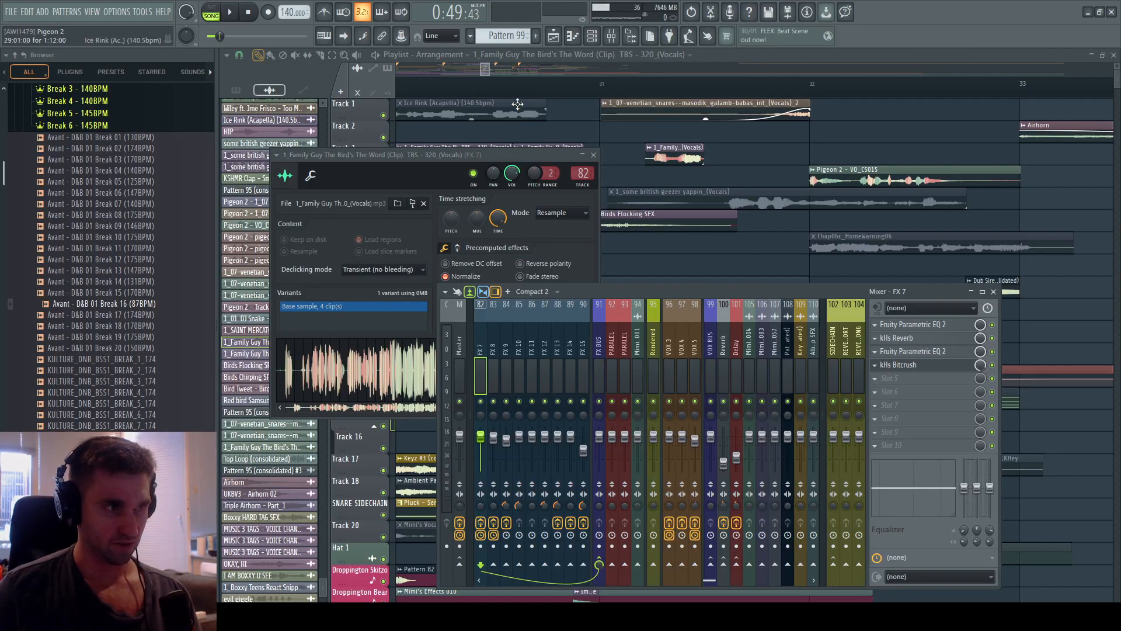
{"action": "left_click", "coordinate": [718, 55]}
Play the arrangement from bar 30 into the drop while reviewing the tracks down to Track 37, and stop playback.
{"action": "scroll", "coordinate": [753, 234], "scroll_direction": "down", "scroll_amount": 5}
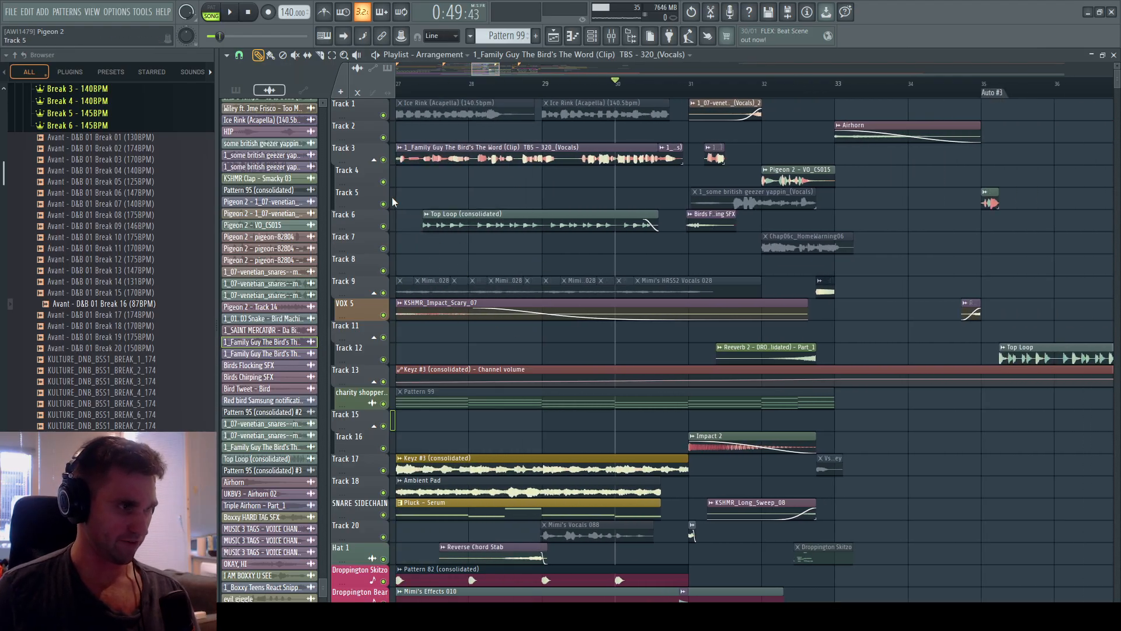
{"action": "key", "text": "space"}
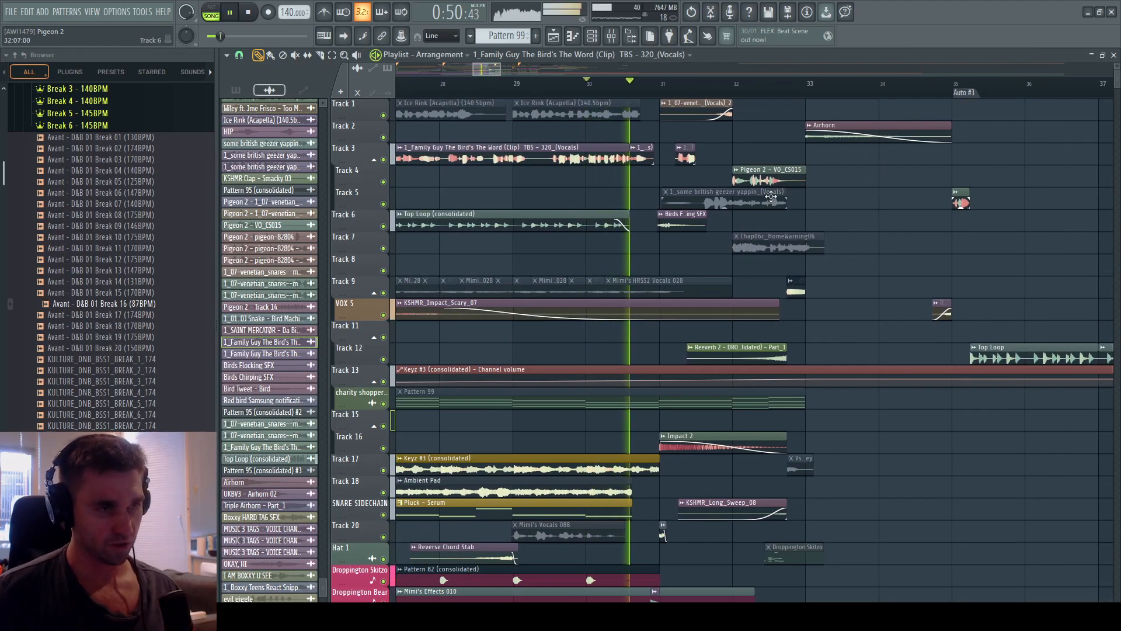
{"action": "scroll", "coordinate": [771, 216], "scroll_direction": "down", "scroll_amount": 3}
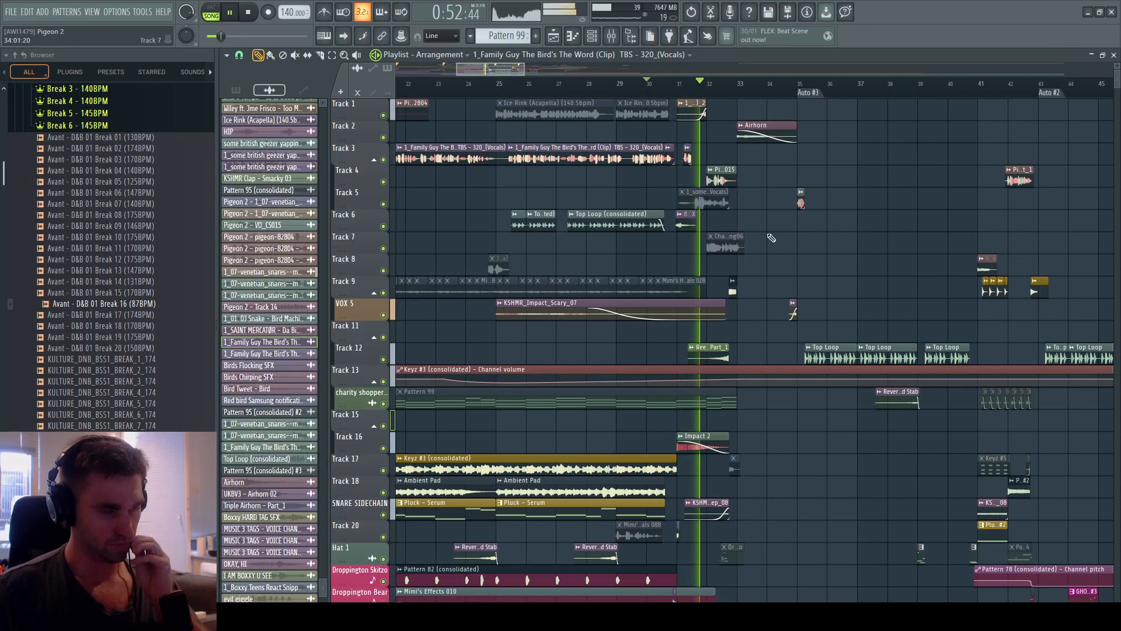
{"action": "left_click_drag", "start_coordinate": [753, 222], "coordinate": [706, 227]}
{"action": "scroll", "coordinate": [729, 92], "scroll_direction": "down", "scroll_amount": 3}
{"action": "scroll", "coordinate": [717, 202], "scroll_direction": "down", "scroll_amount": 3}
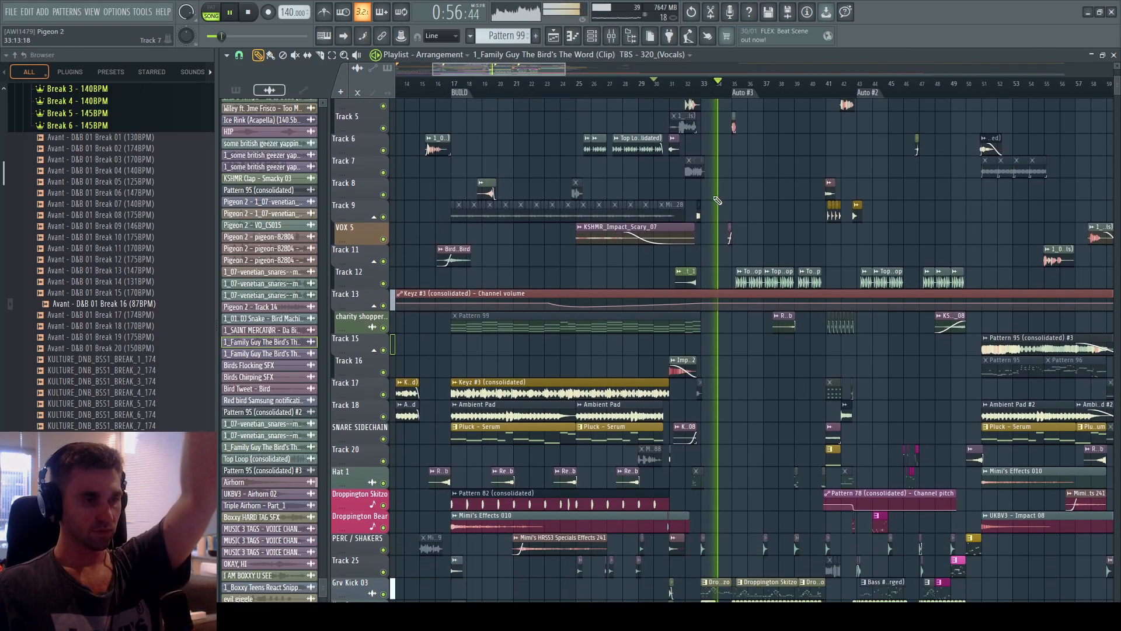
{"action": "scroll", "coordinate": [715, 202], "scroll_direction": "down", "scroll_amount": 9}
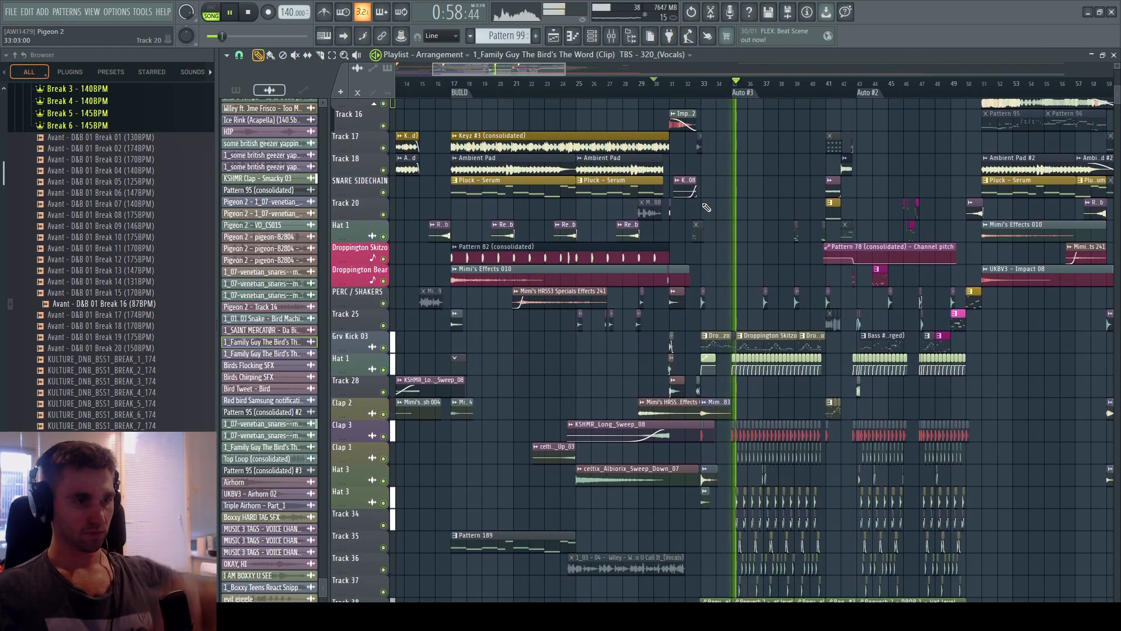
{"action": "scroll", "coordinate": [759, 87], "scroll_direction": "up", "scroll_amount": 4}
{"action": "key", "text": "space"}
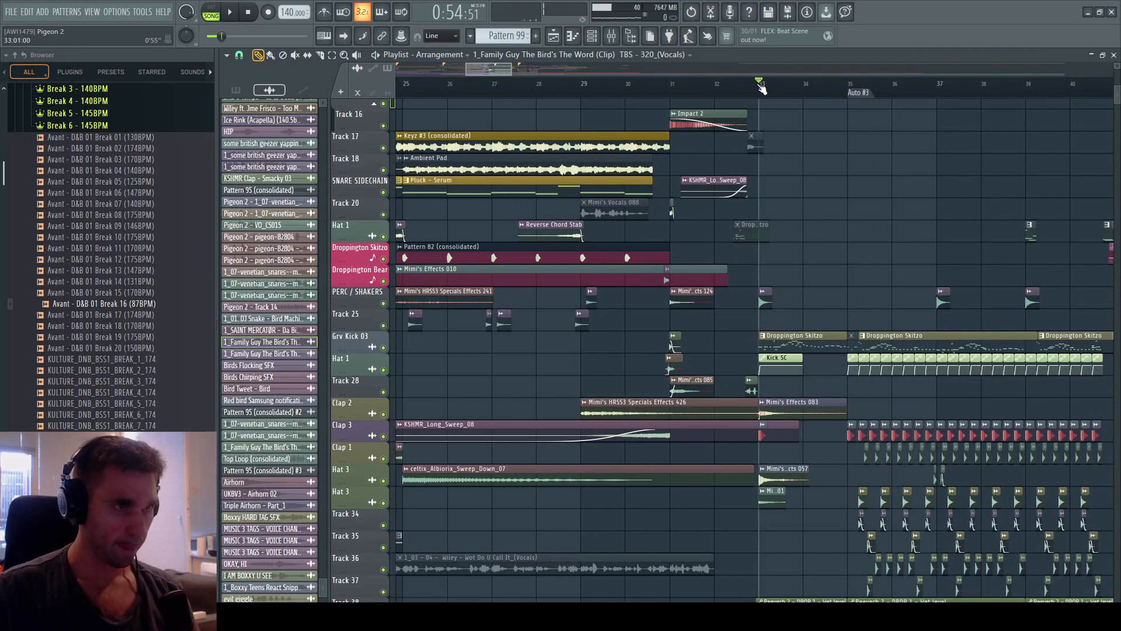
Open the Droppington Skitzo pattern at bar 33 in the piano roll and compare its DJ q and Reason Bass 02 channels' notes.
{"action": "double_click", "coordinate": [792, 331]}
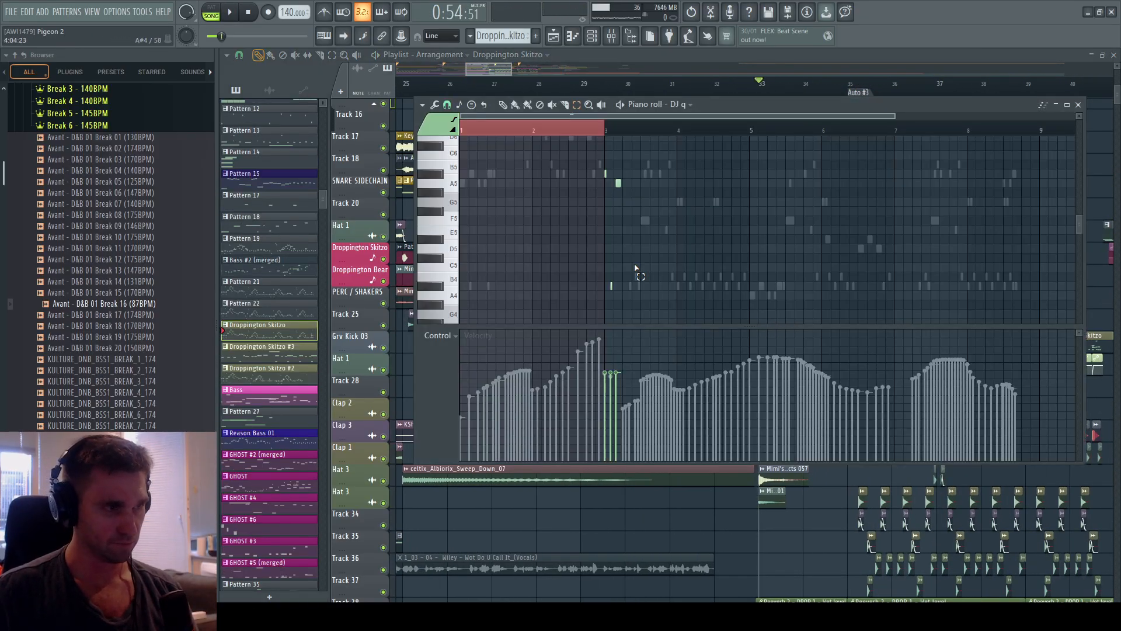
{"action": "scroll", "coordinate": [688, 109], "scroll_direction": "down", "scroll_amount": 1}
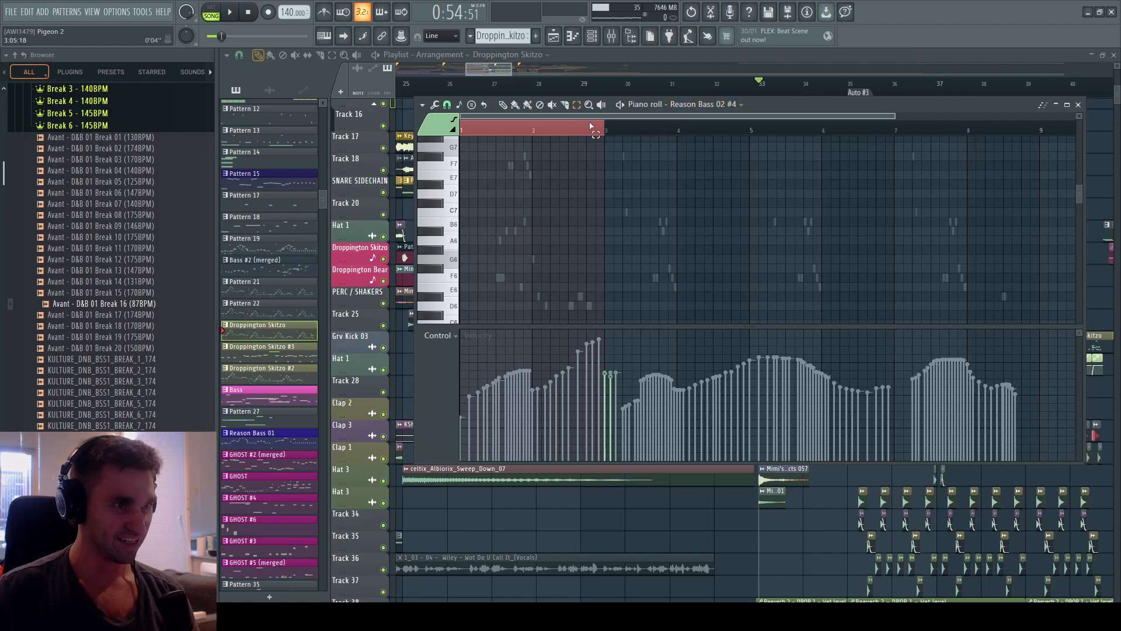
{"action": "scroll", "coordinate": [565, 129], "scroll_direction": "down", "scroll_amount": 3}
{"action": "scroll", "coordinate": [699, 105], "scroll_direction": "up", "scroll_amount": 2}
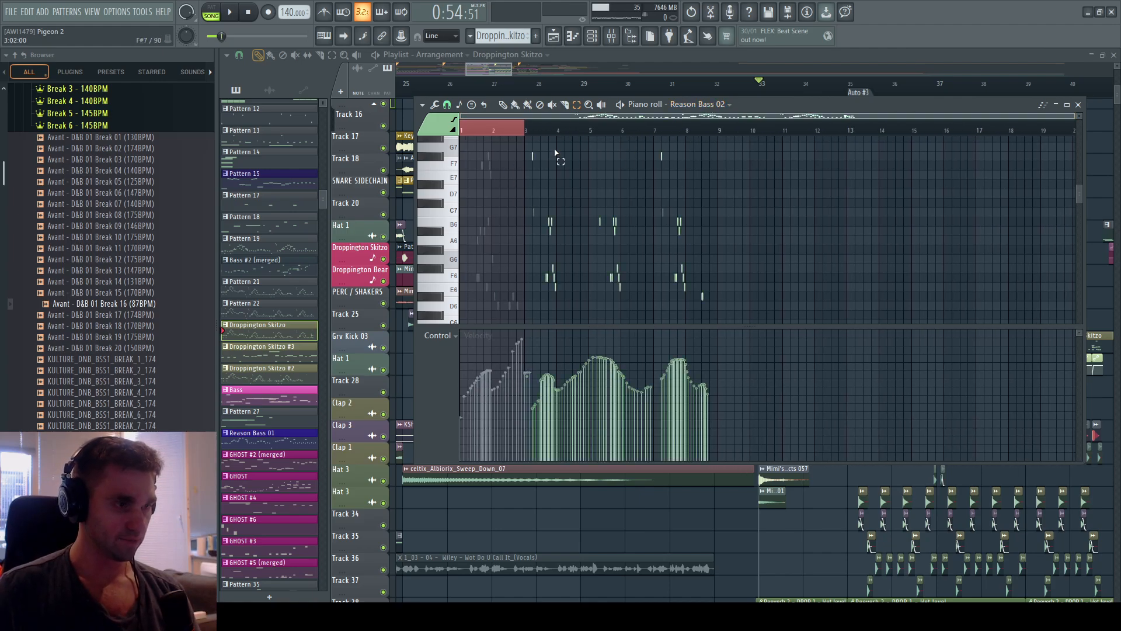
{"action": "scroll", "coordinate": [483, 125], "scroll_direction": "up", "scroll_amount": 6}
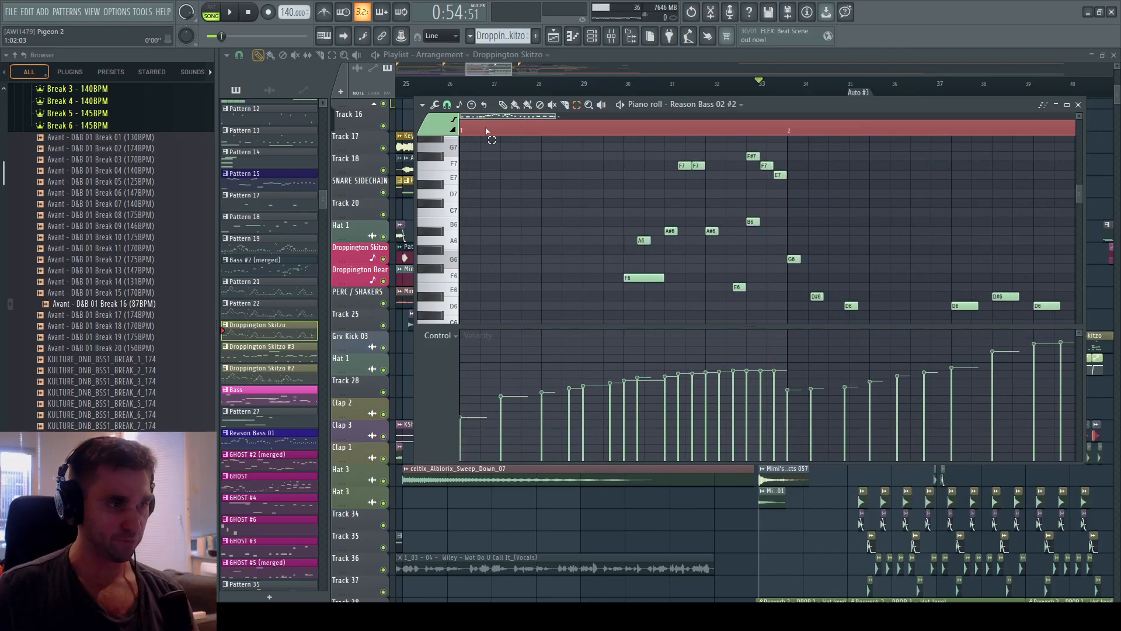
{"action": "scroll", "coordinate": [521, 242], "scroll_direction": "down", "scroll_amount": 1}
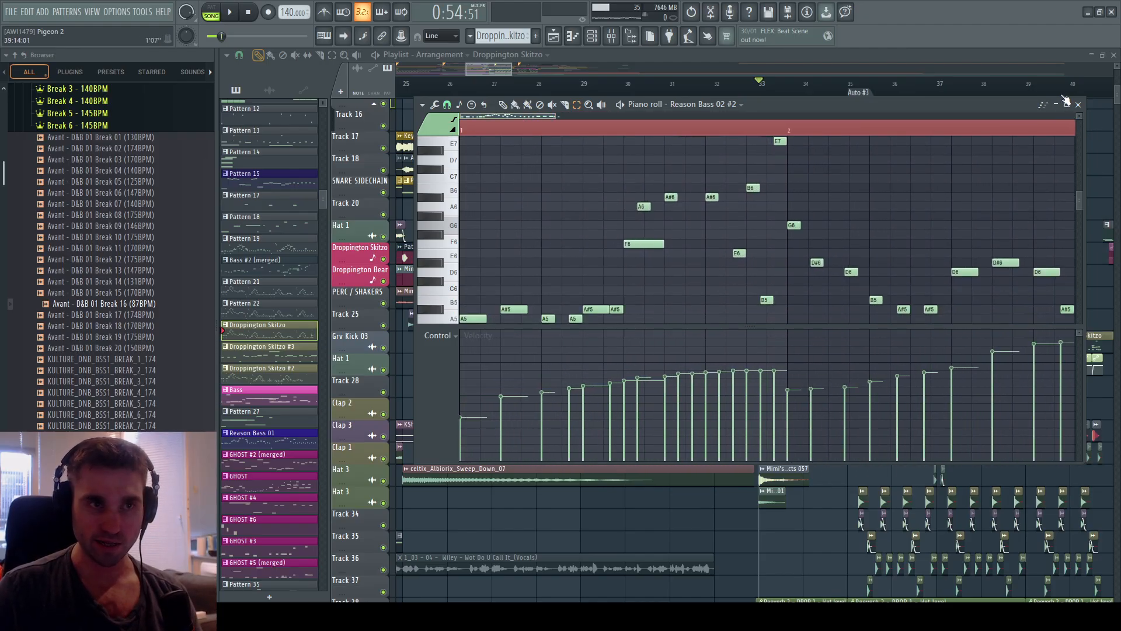
Enlarge the piano roll and its note area, and examine the Reason Bass 02 #2 notes in the pattern's first two bars.
{"action": "left_click_drag", "start_coordinate": [1056, 97], "coordinate": [1048, 3]}
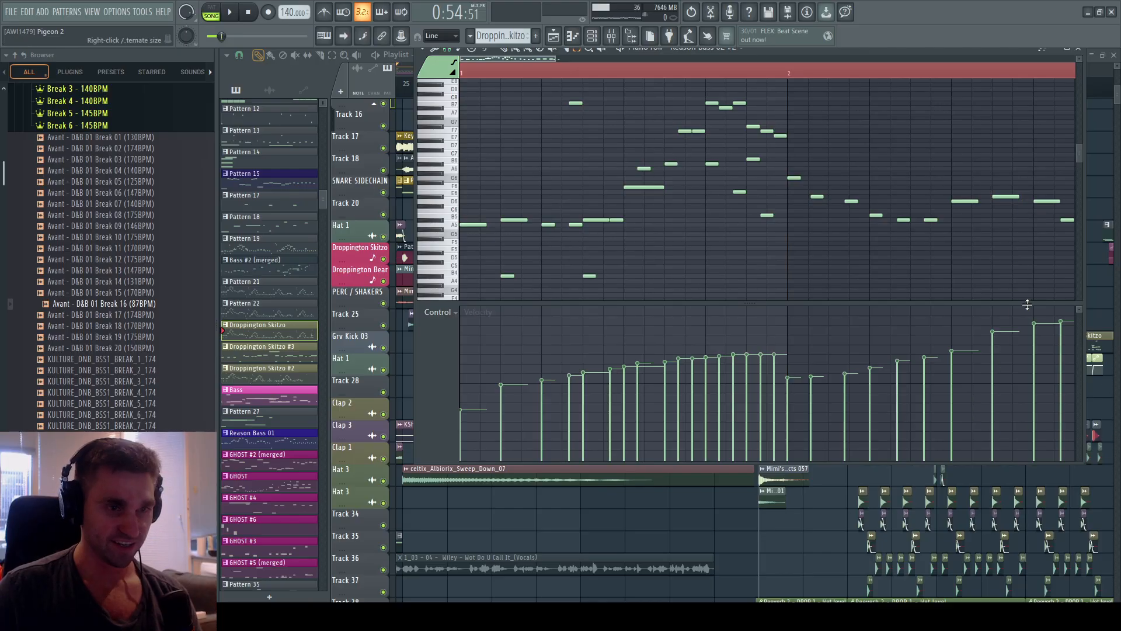
{"action": "left_click_drag", "start_coordinate": [1027, 304], "coordinate": [1027, 393]}
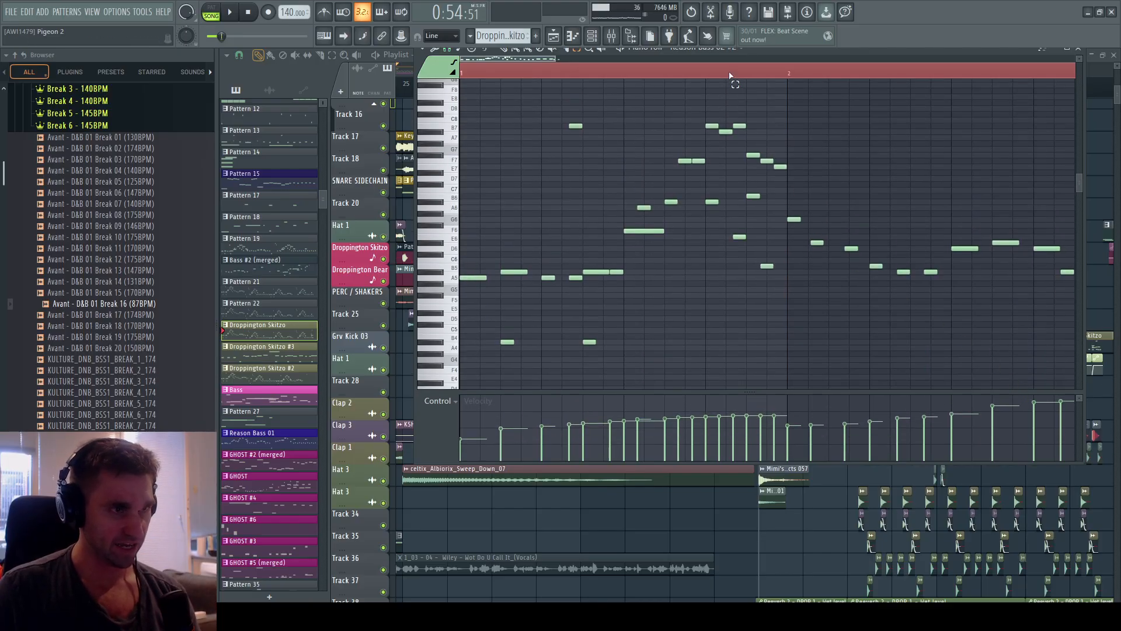
{"action": "scroll", "coordinate": [729, 76], "scroll_direction": "down", "scroll_amount": 3}
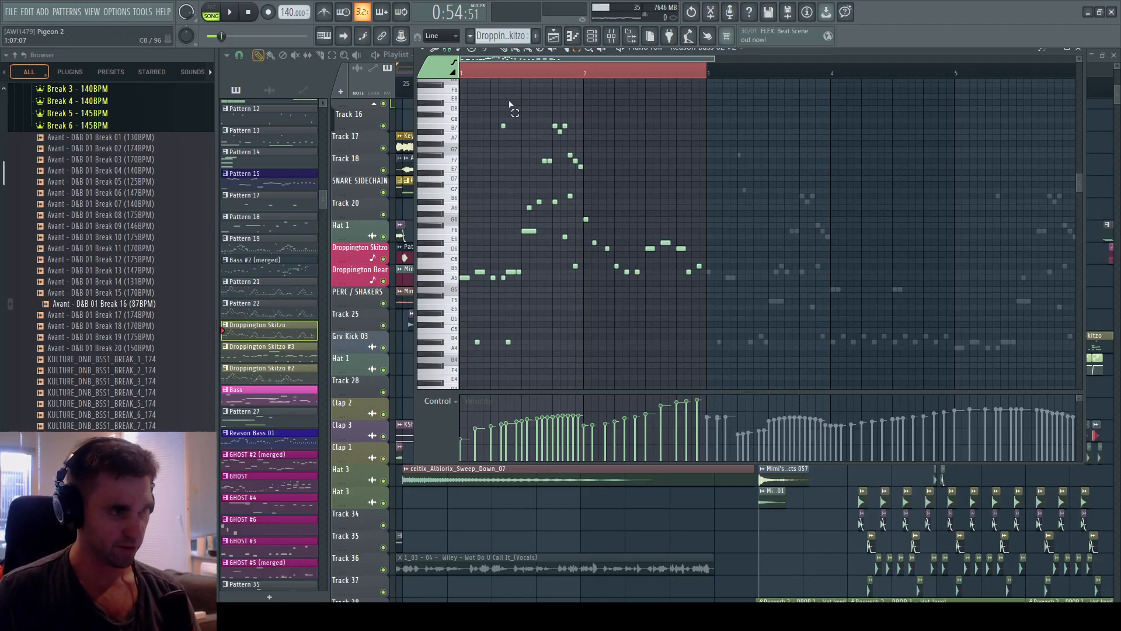
{"action": "scroll", "coordinate": [491, 59], "scroll_direction": "up", "scroll_amount": 4}
{"action": "scroll", "coordinate": [595, 168], "scroll_direction": "up", "scroll_amount": 3}
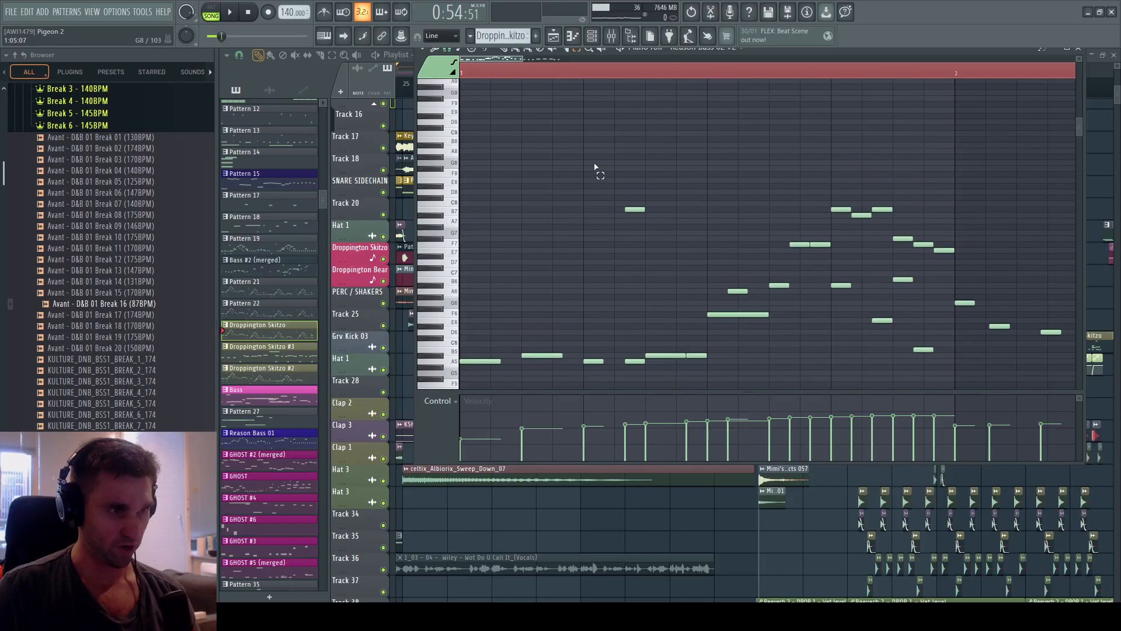
{"action": "scroll", "coordinate": [617, 191], "scroll_direction": "down", "scroll_amount": 3}
{"action": "scroll", "coordinate": [614, 153], "scroll_direction": "up", "scroll_amount": 1}
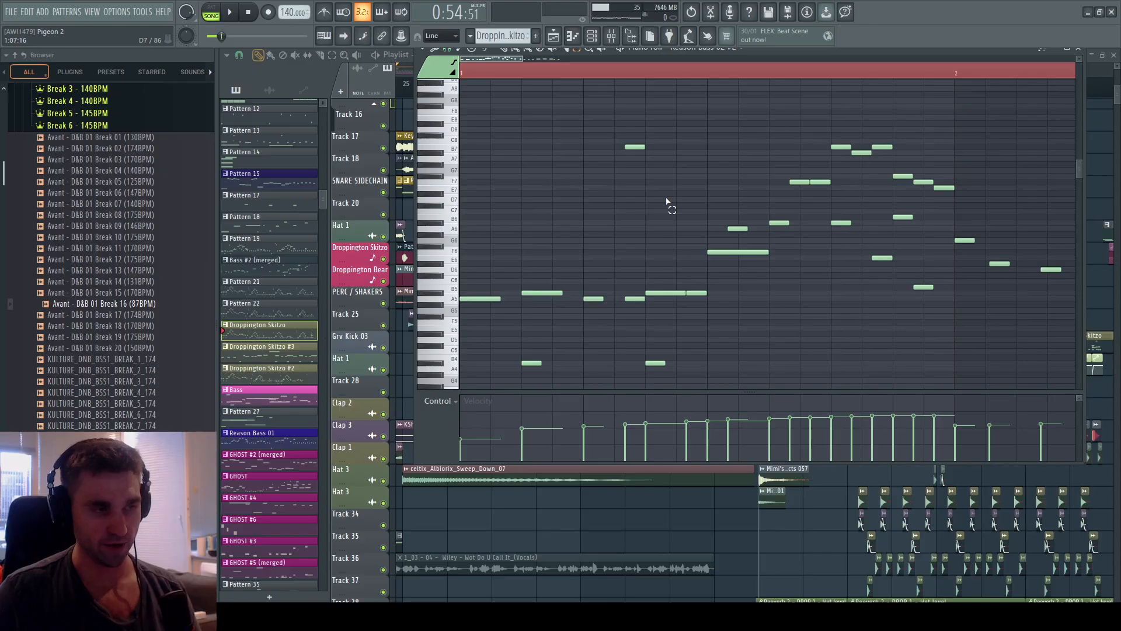
Play the drop from bar 33 and follow the Droppington Skitzo notes across the Reason Bass 02 #2, DJ q and Reason Bass 02 channels.
{"action": "key", "text": "space"}
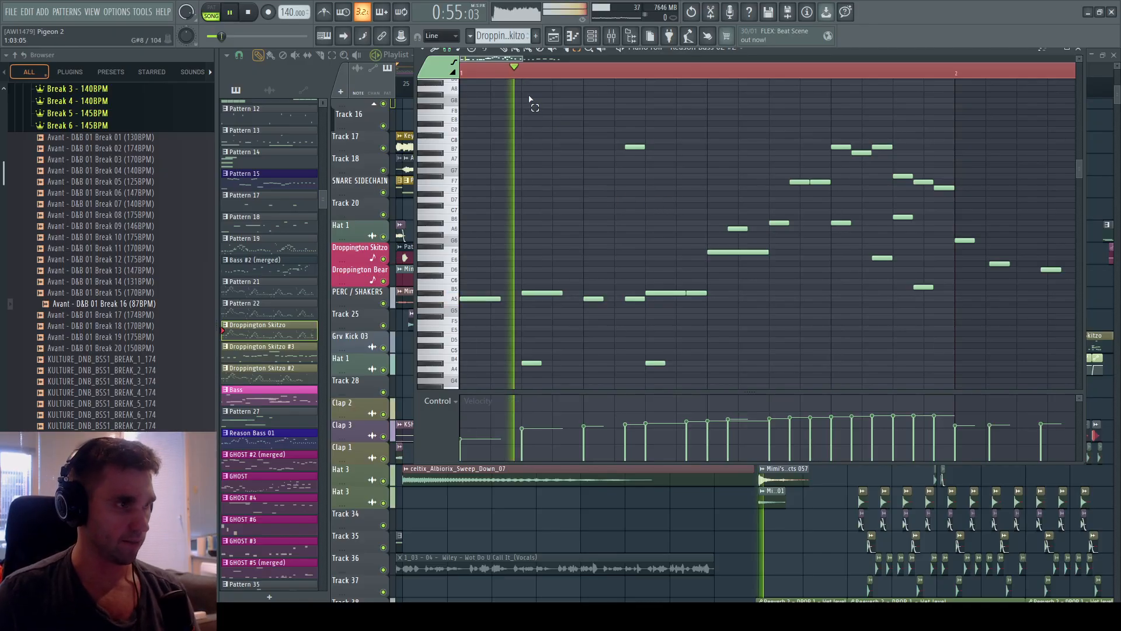
{"action": "left_click_drag", "start_coordinate": [620, 59], "coordinate": [708, 59]}
{"action": "scroll", "coordinate": [708, 50], "scroll_direction": "down", "scroll_amount": 3}
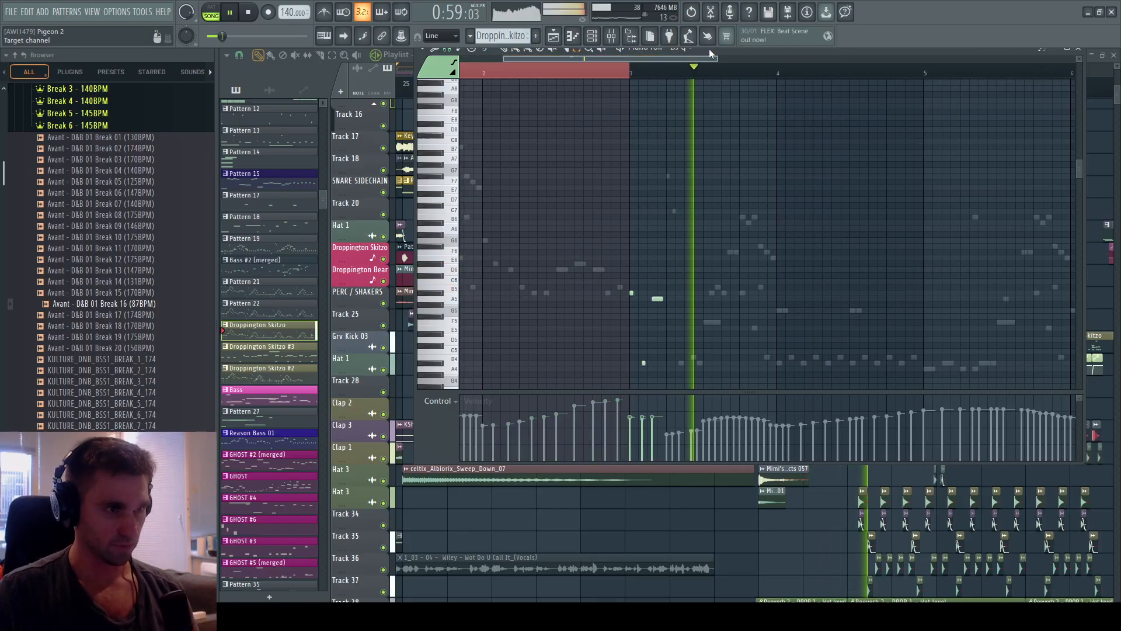
{"action": "scroll", "coordinate": [691, 54], "scroll_direction": "up", "scroll_amount": 2}
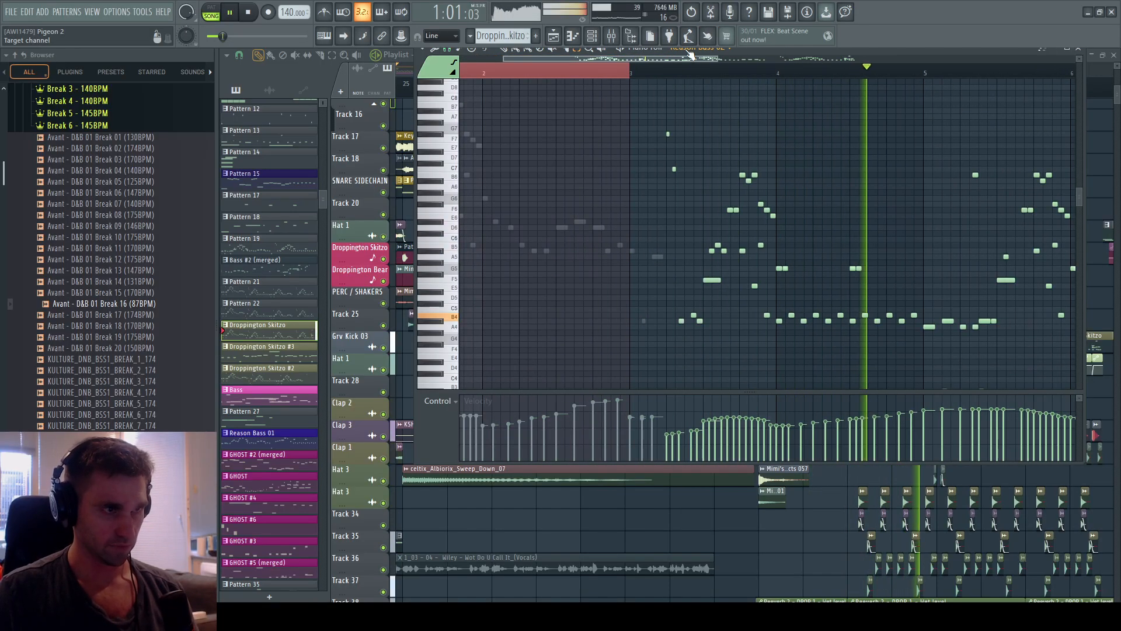
{"action": "left_click_drag", "start_coordinate": [704, 59], "coordinate": [733, 69]}
Turn on auto-scroll, follow the remaining Reason Bass 02 notes during playback, and return to the playlist to watch the drop around bar 46.
{"action": "left_click", "coordinate": [346, 37]}
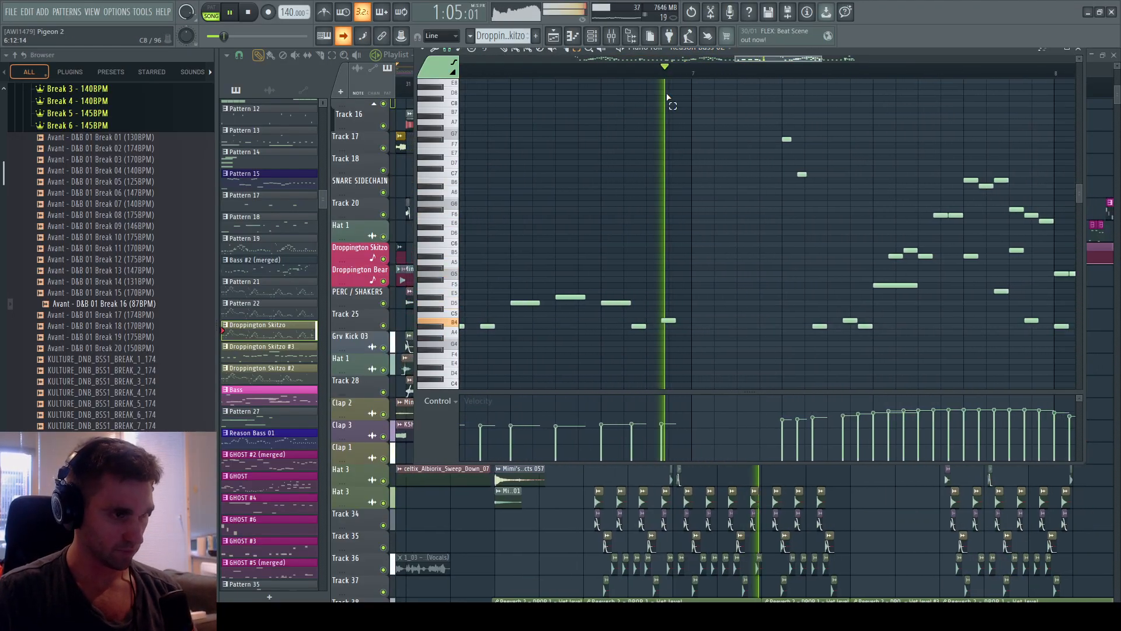
{"action": "left_click_drag", "start_coordinate": [1079, 59], "coordinate": [1120, 67]}
{"action": "scroll", "coordinate": [912, 68], "scroll_direction": "down", "scroll_amount": 5}
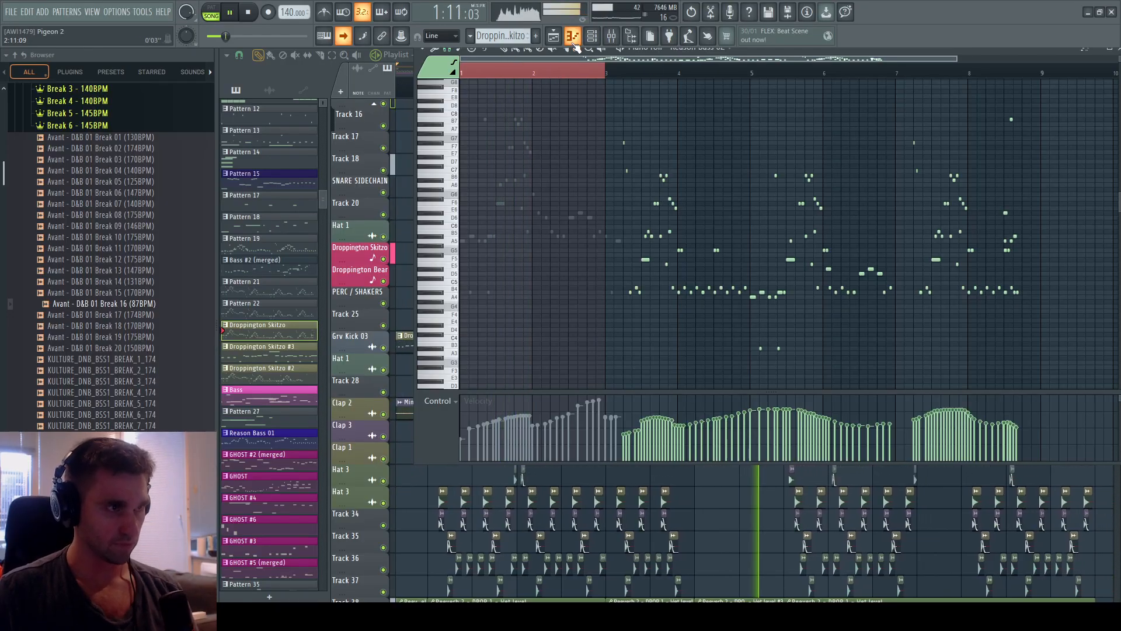
{"action": "left_click", "coordinate": [556, 39]}
{"action": "scroll", "coordinate": [795, 86], "scroll_direction": "up", "scroll_amount": 5}
{"action": "scroll", "coordinate": [798, 88], "scroll_direction": "down", "scroll_amount": 4}
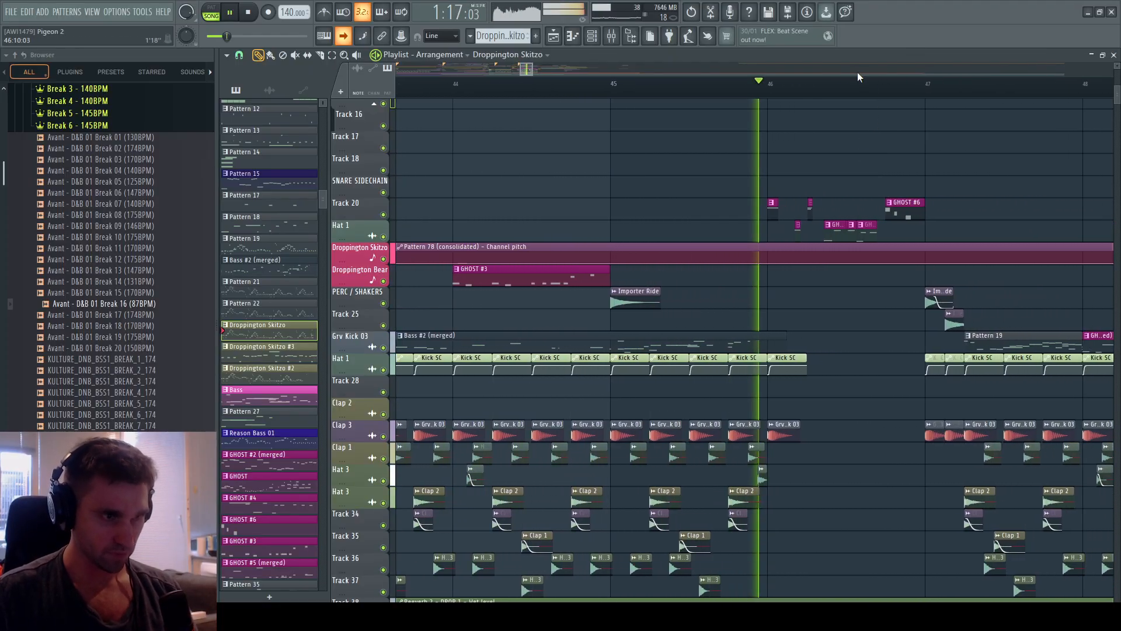
Play the arrangement through bars 46 to 50 to hear the end of the drop section.
{"action": "scroll", "coordinate": [852, 83], "scroll_direction": "down", "scroll_amount": 5}
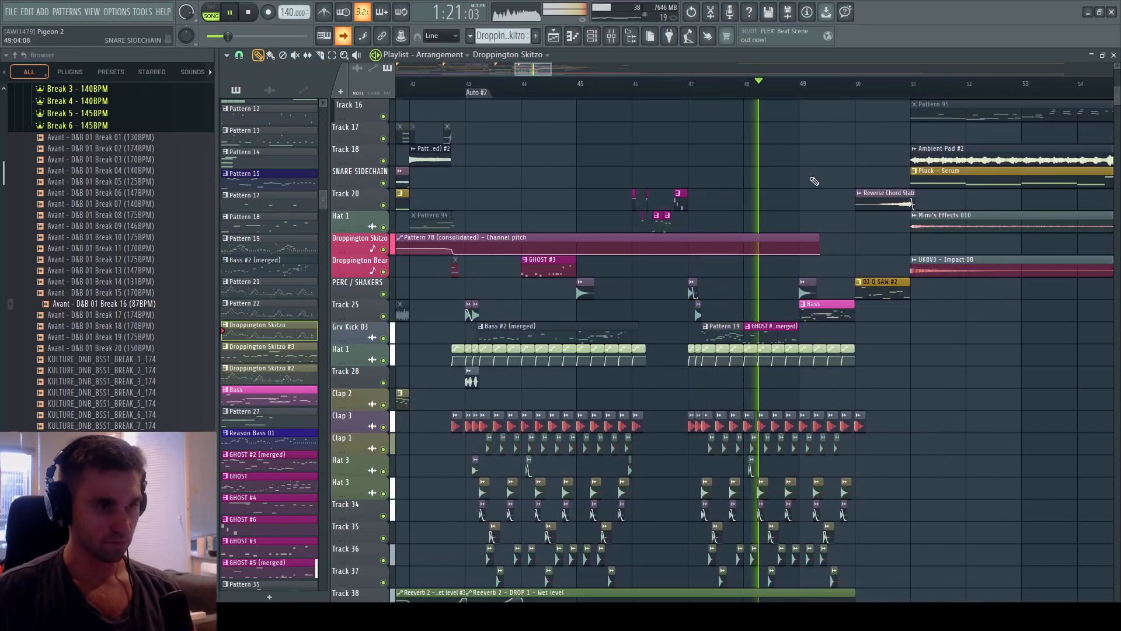
{"action": "scroll", "coordinate": [812, 170], "scroll_direction": "down", "scroll_amount": 1}
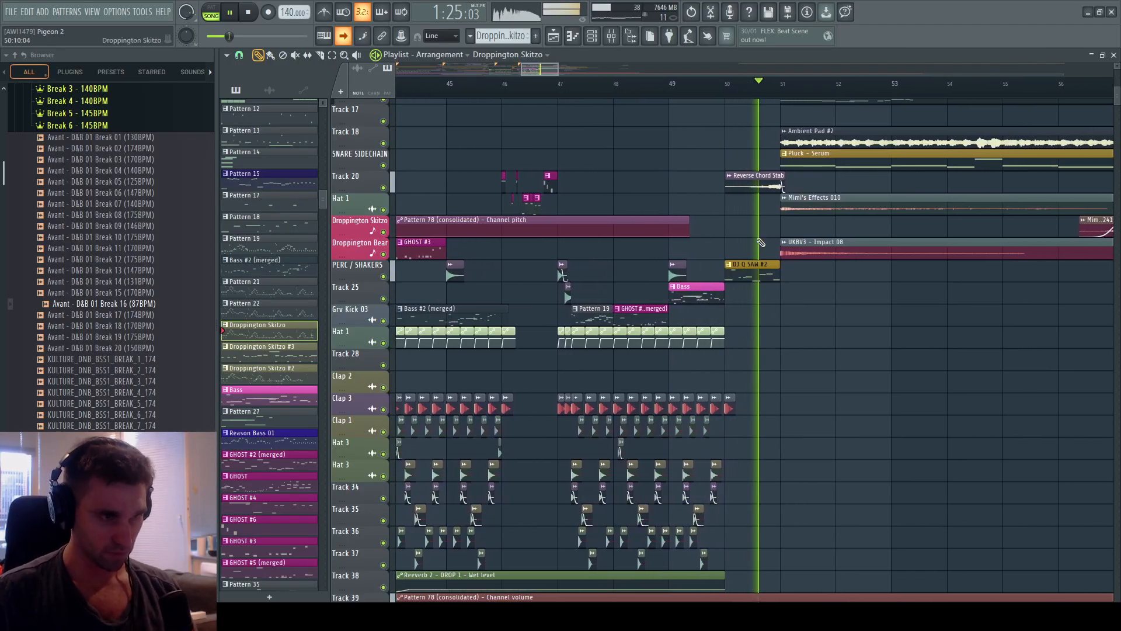
{"action": "key", "text": "space"}
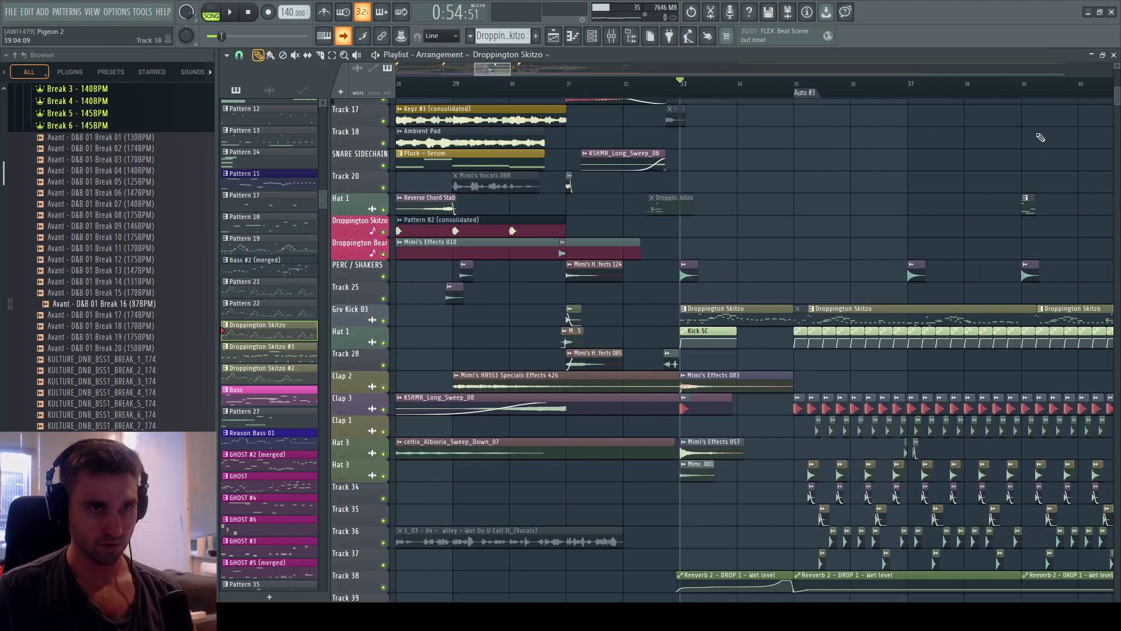
Solo the Clap 2 track and audition its Mimi's Effects 083 clip from bar 33.
{"action": "left_click_drag", "start_coordinate": [1115, 66], "coordinate": [1116, 87]}
{"action": "left_click_drag", "start_coordinate": [823, 193], "coordinate": [779, 12]}
{"action": "scroll", "coordinate": [710, 316], "scroll_direction": "down", "scroll_amount": 3}
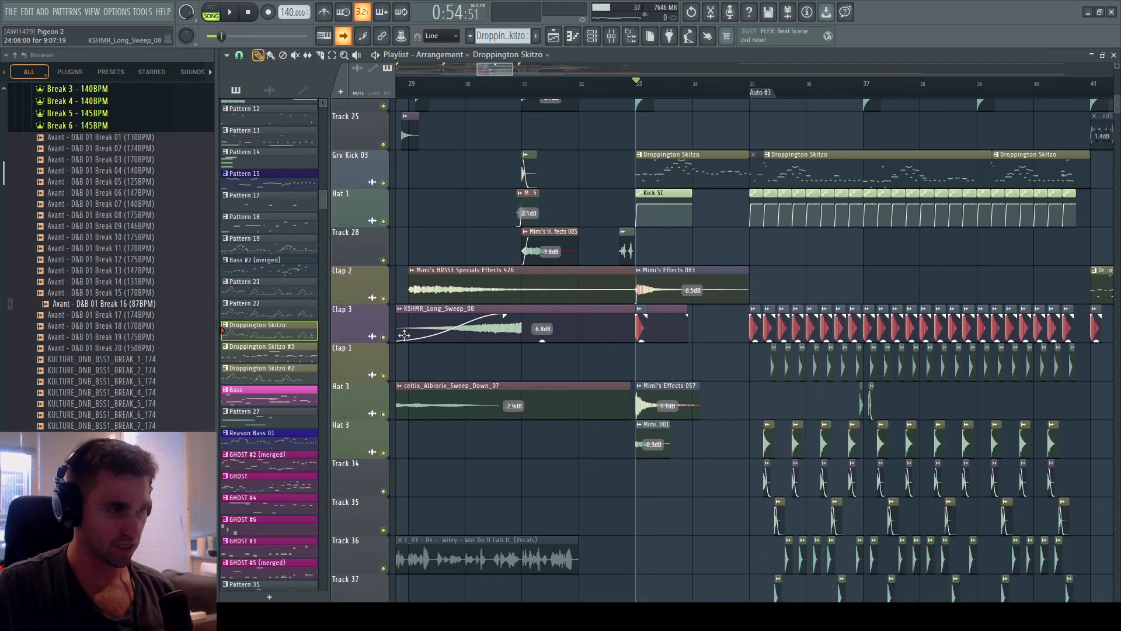
{"action": "right_click", "coordinate": [386, 301]}
{"action": "key", "text": "space"}
{"action": "key", "text": "space"}
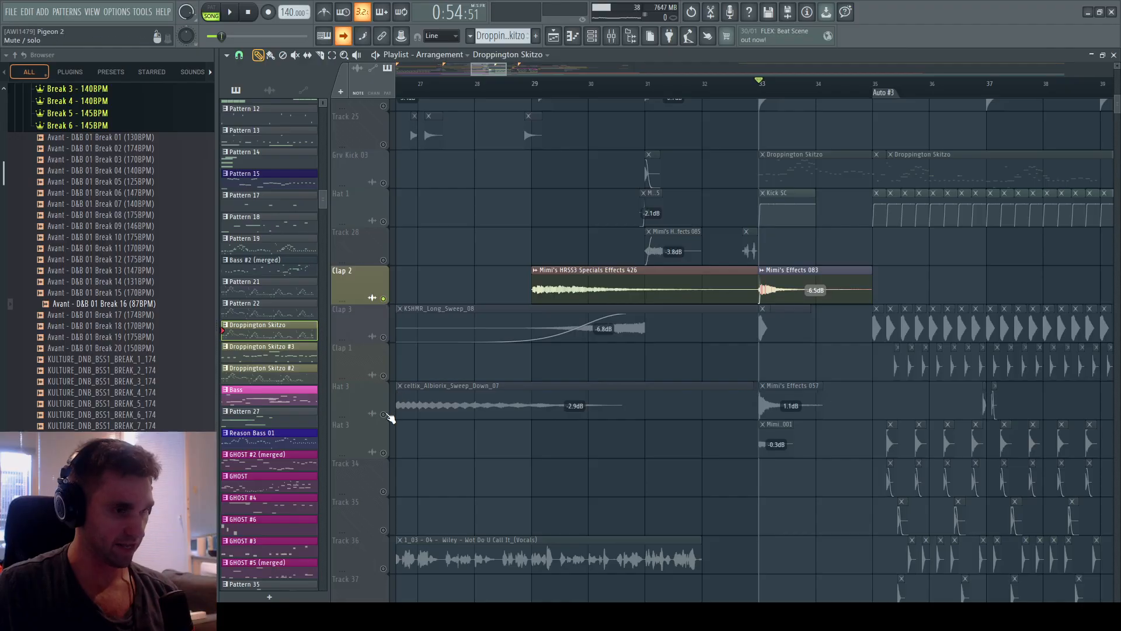
Unmute both Hat 3 tracks and Track 41 with its UKBV3 - Impact 08 clip, auditioning the added layers from bar 33.
{"action": "left_click", "coordinate": [383, 414]}
{"action": "key", "text": "space"}
{"action": "key", "text": "space"}
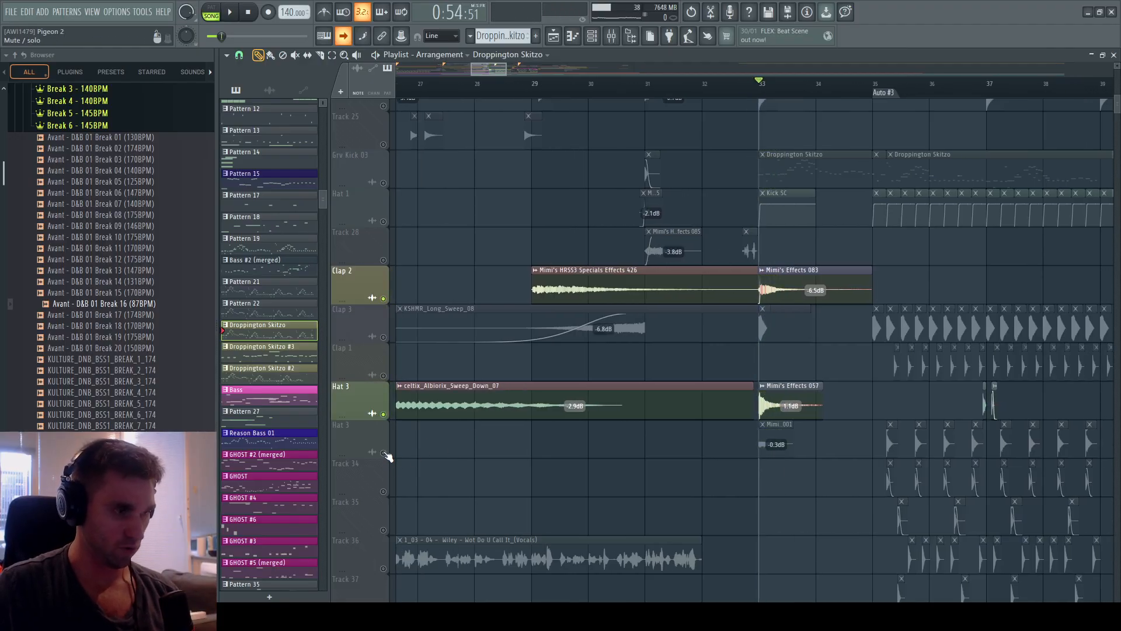
{"action": "scroll", "coordinate": [388, 456], "scroll_direction": "down", "scroll_amount": 9}
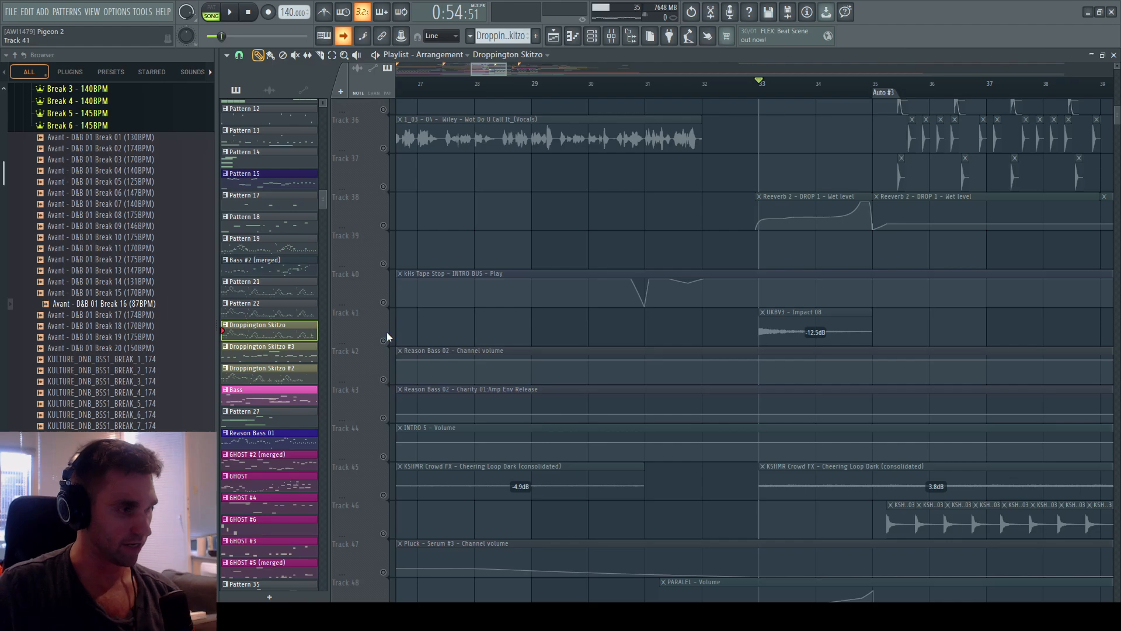
{"action": "left_click", "coordinate": [384, 340]}
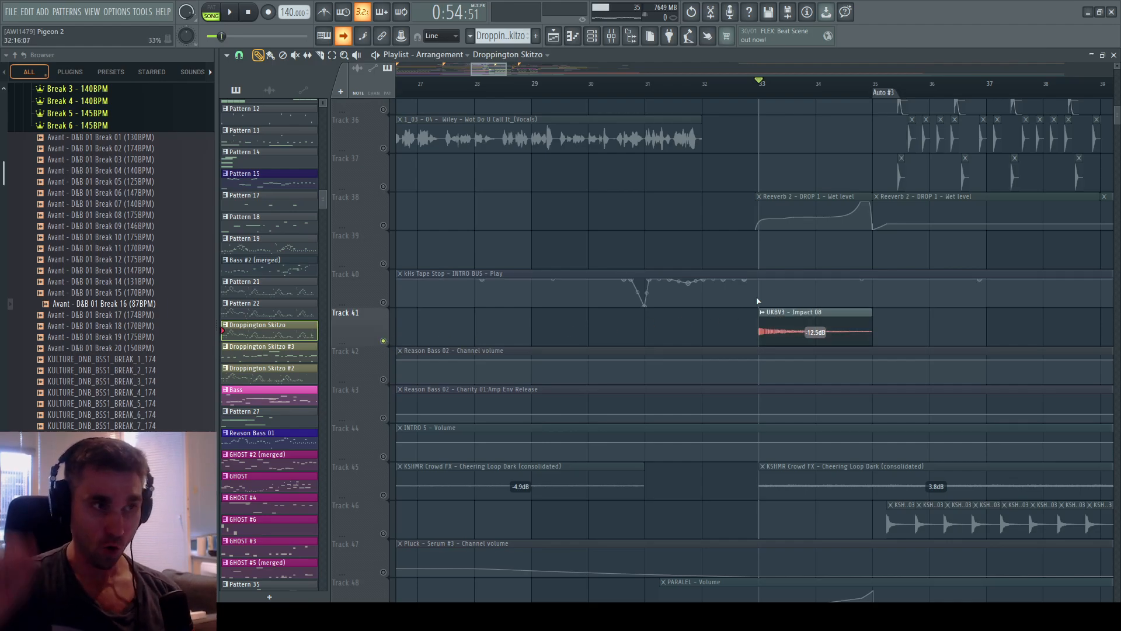
Unmute the PERC / SHAKERS track and audition it with the other active impact layers from bar 33.
{"action": "left_click_drag", "start_coordinate": [803, 339], "coordinate": [727, 495]}
{"action": "left_click_drag", "start_coordinate": [715, 407], "coordinate": [747, 613]}
{"action": "left_click_drag", "start_coordinate": [673, 205], "coordinate": [705, 246]}
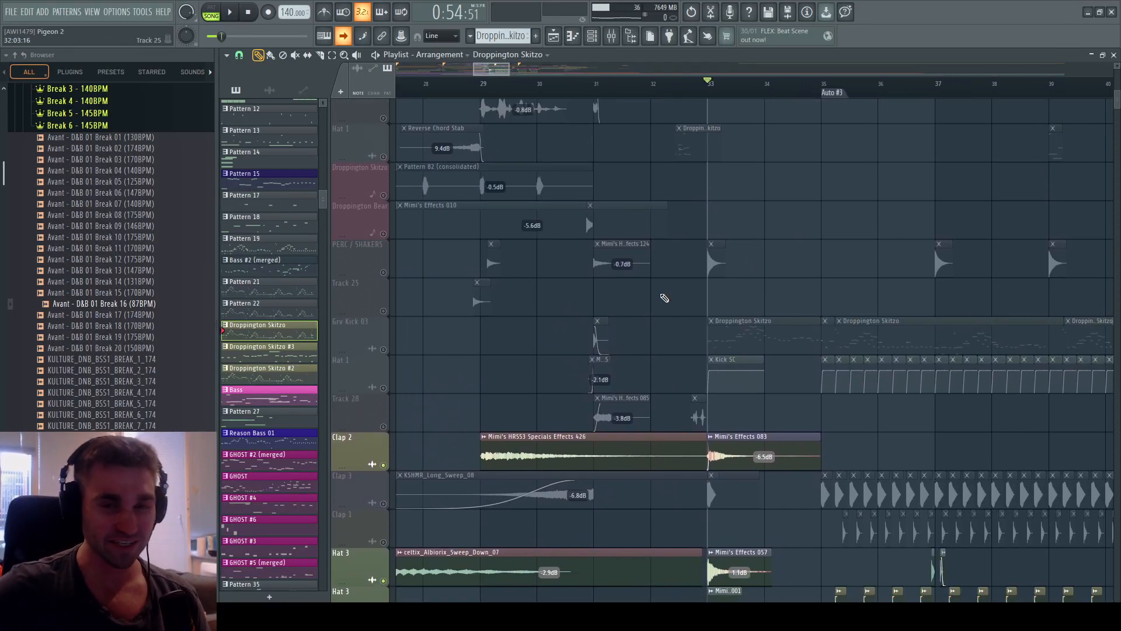
{"action": "left_click", "coordinate": [383, 273]}
{"action": "key", "text": "space"}
{"action": "left_click_drag", "start_coordinate": [455, 289], "coordinate": [502, 290]}
{"action": "key", "text": "space"}
Unmute Track 7 and the Airhorn clip's Track 2, auditioning the combined layers from bar 33.
{"action": "left_click_drag", "start_coordinate": [734, 185], "coordinate": [655, 616]}
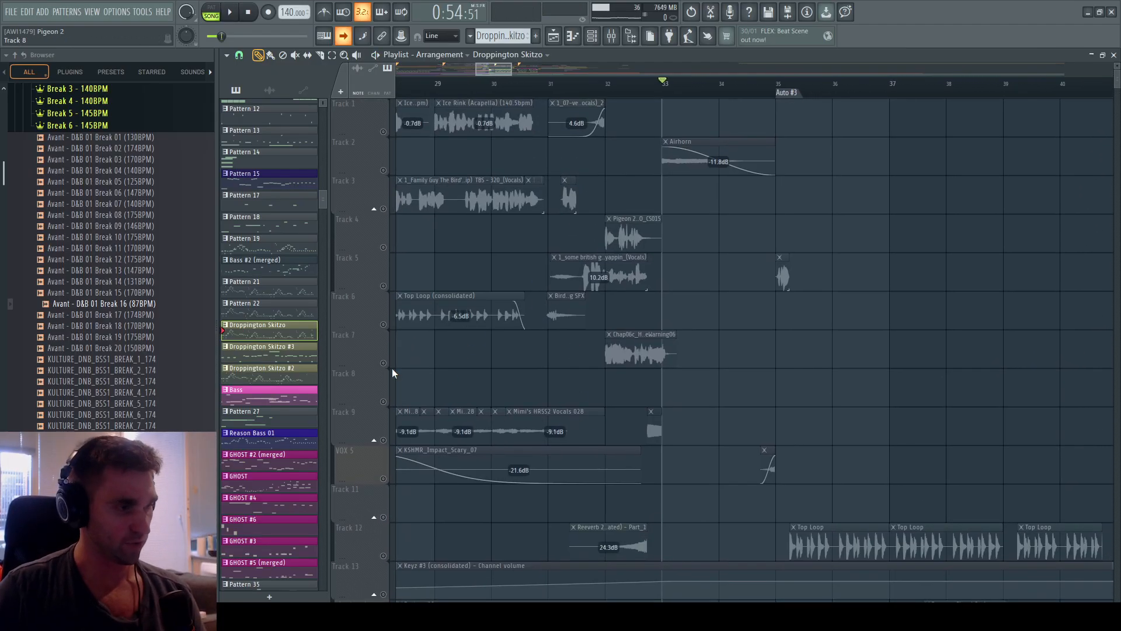
{"action": "key", "text": "space"}
{"action": "key", "text": "space"}
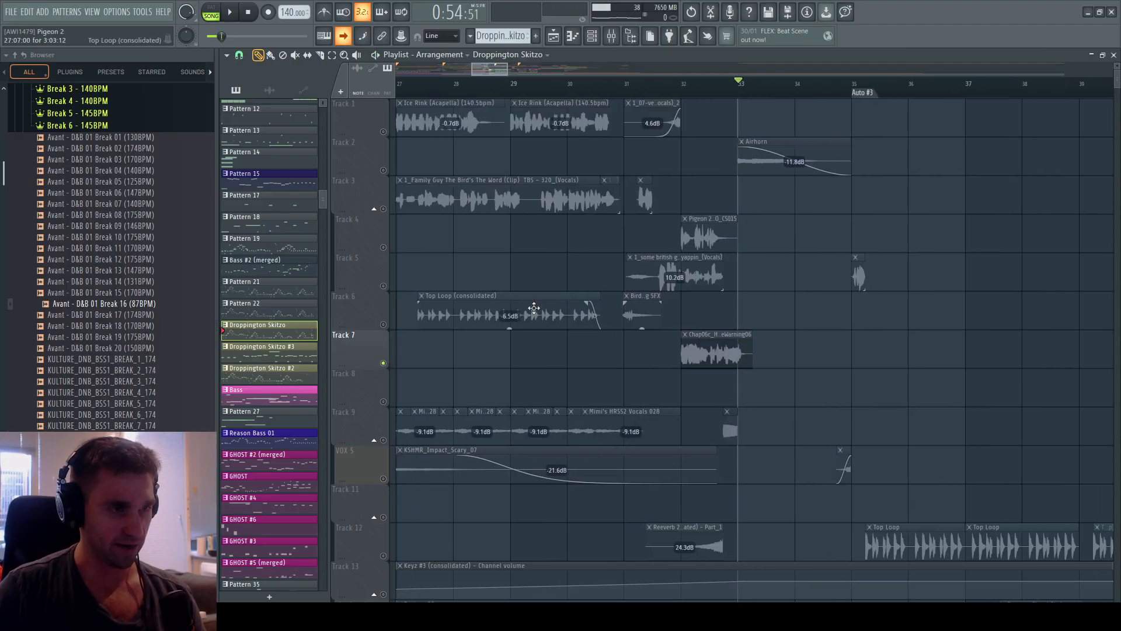
{"action": "left_click", "coordinate": [386, 173]}
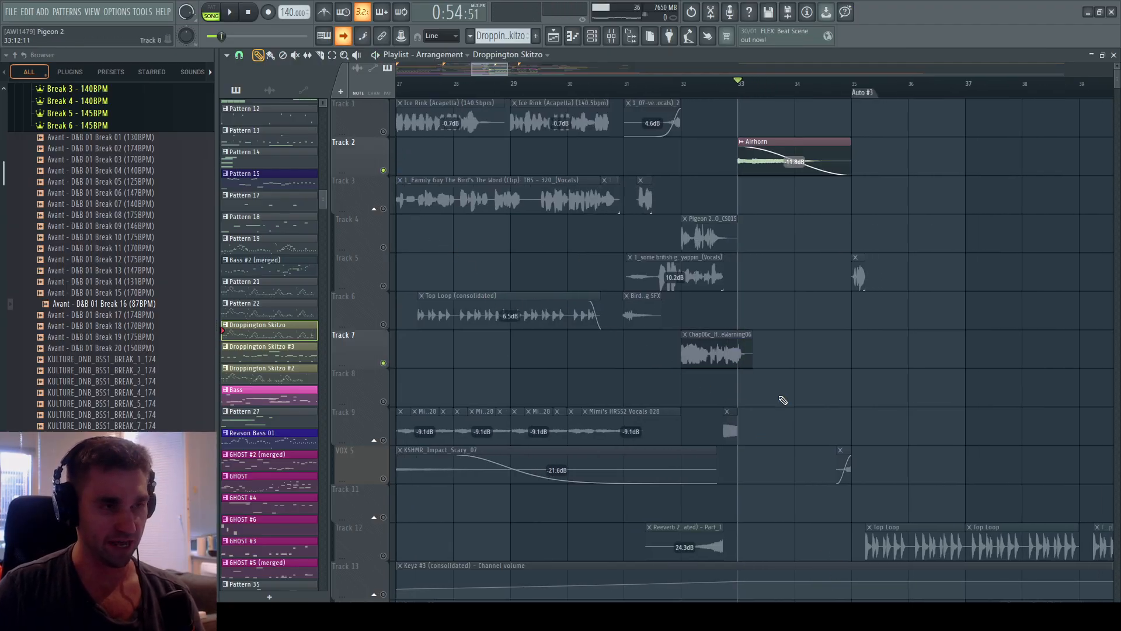
{"action": "key", "text": "space"}
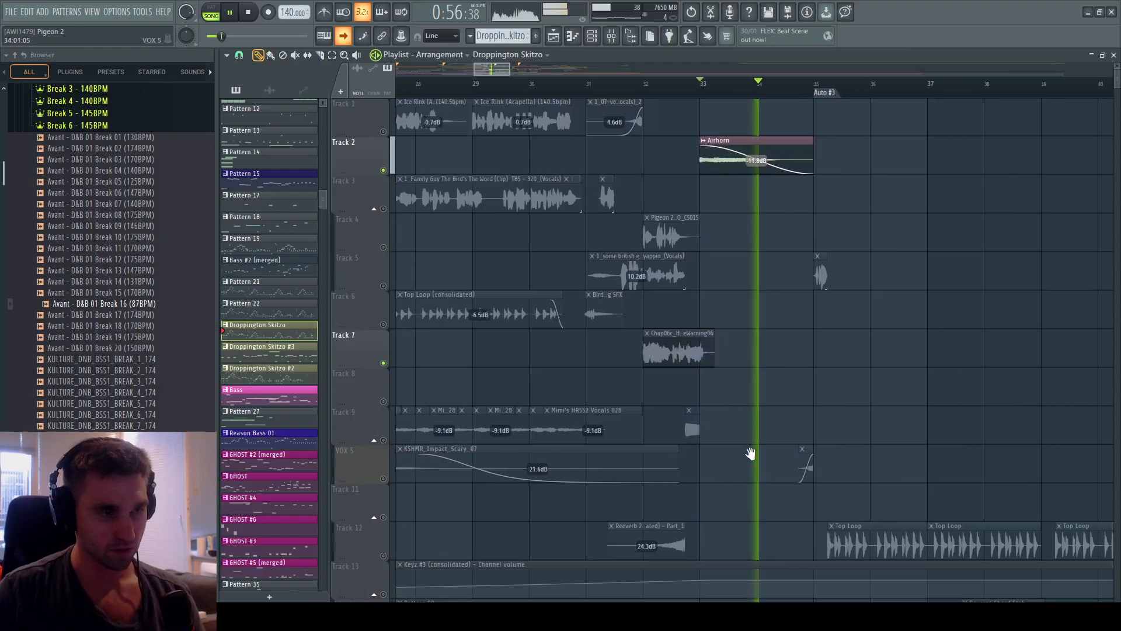
{"action": "scroll", "coordinate": [648, 195], "scroll_direction": "down", "scroll_amount": 5}
{"action": "key", "text": "space"}
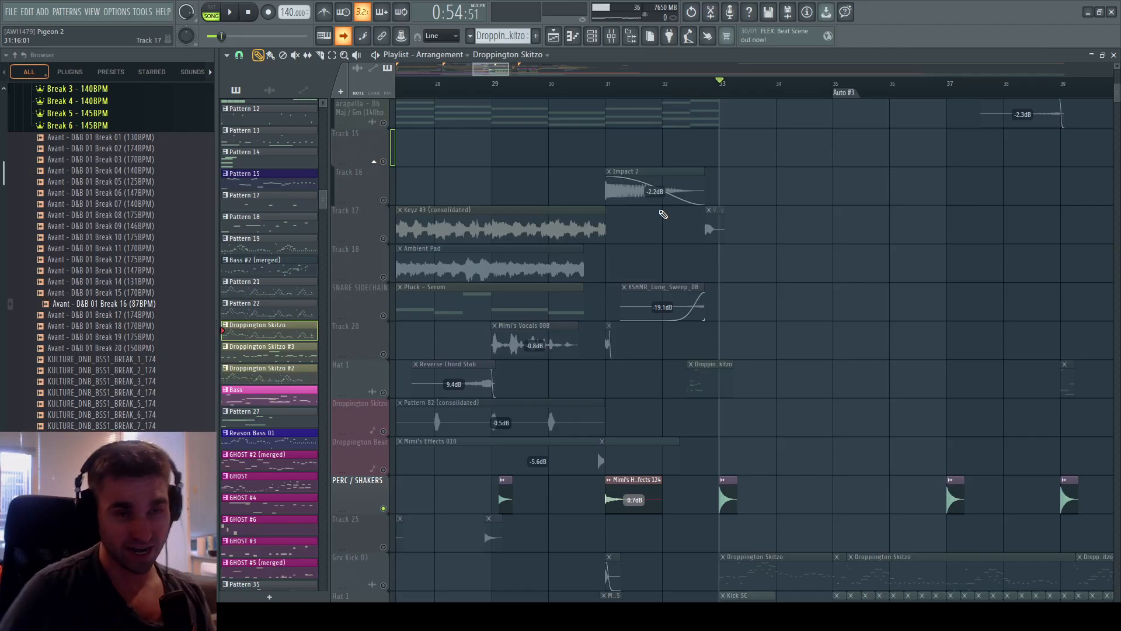
Unmute Track 16 with the Impact 2 clip and audition it from bar 31.
{"action": "left_click", "coordinate": [391, 200]}
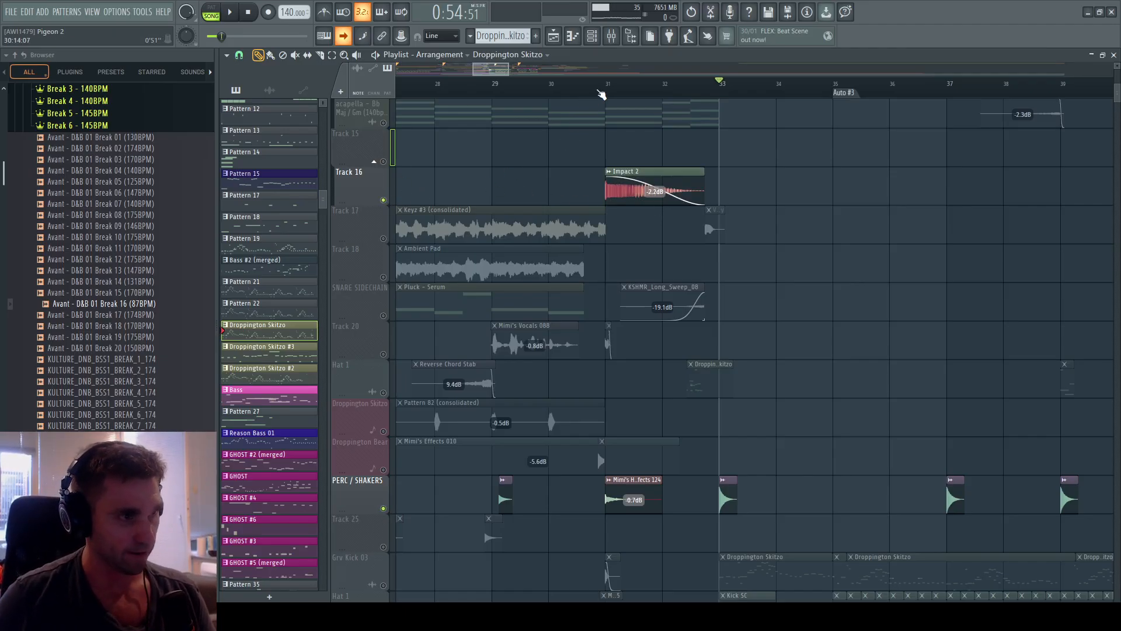
{"action": "key", "text": "space"}
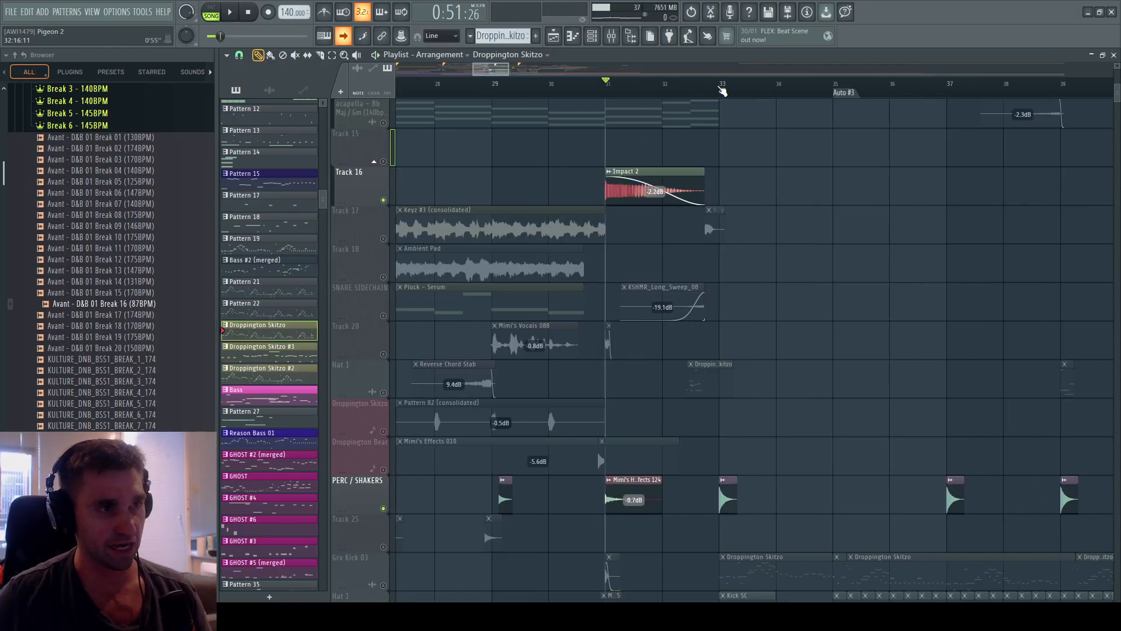
{"action": "key", "text": "space"}
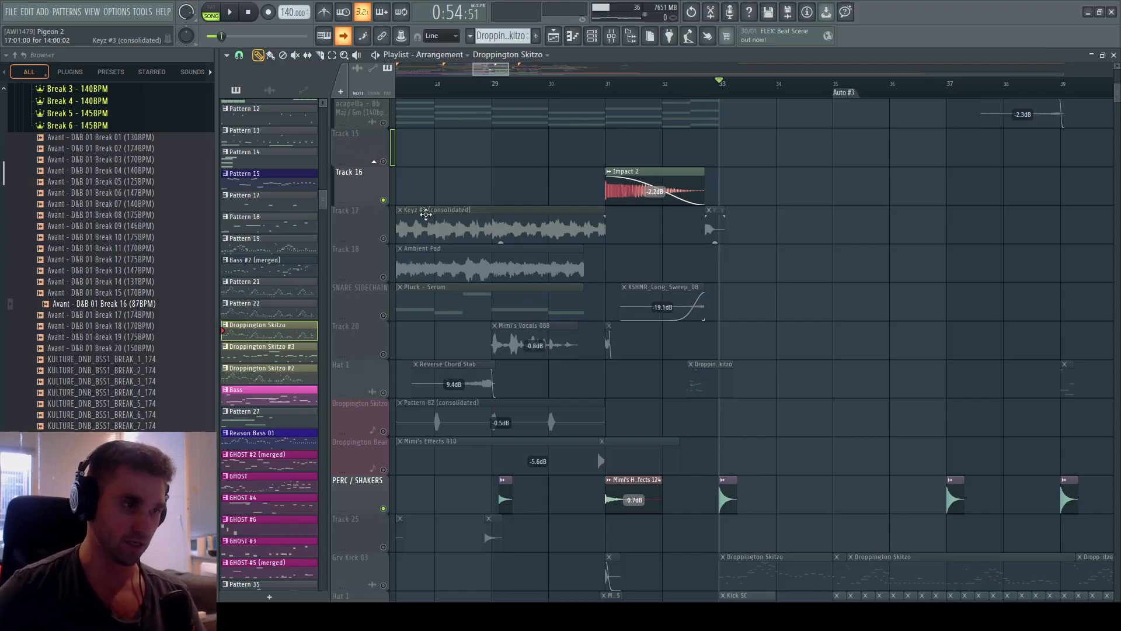
Unmute Track 38 with the Reeverb 2 - DROP 1 wet level automation and audition it from bar 33.
{"action": "scroll", "coordinate": [761, 320], "scroll_direction": "down", "scroll_amount": 5}
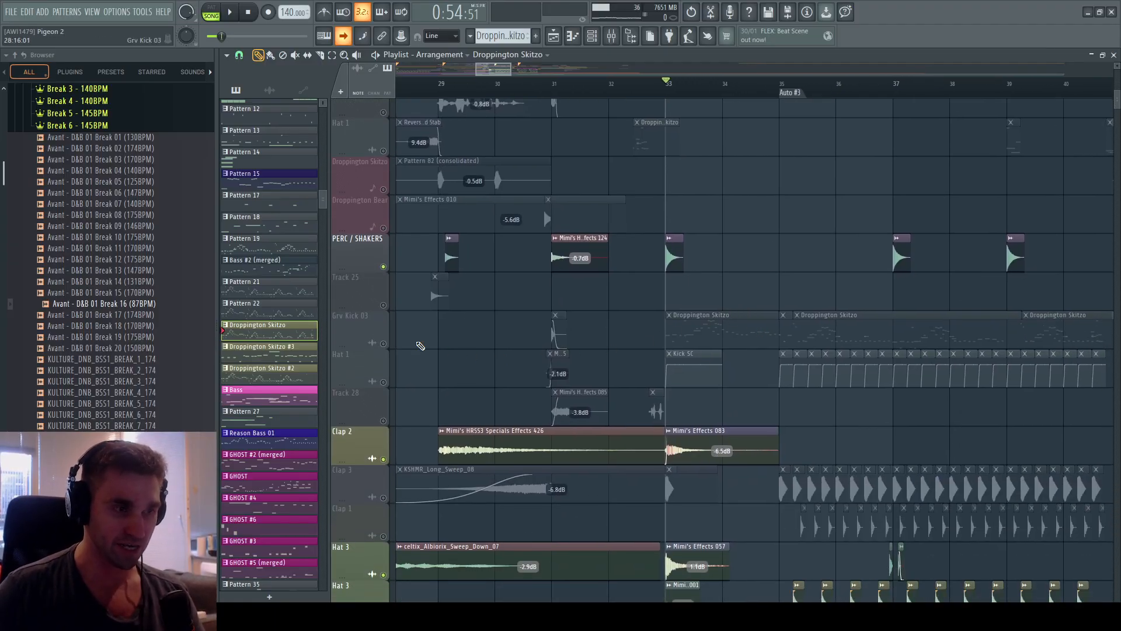
{"action": "key", "text": "space"}
{"action": "key", "text": "space"}
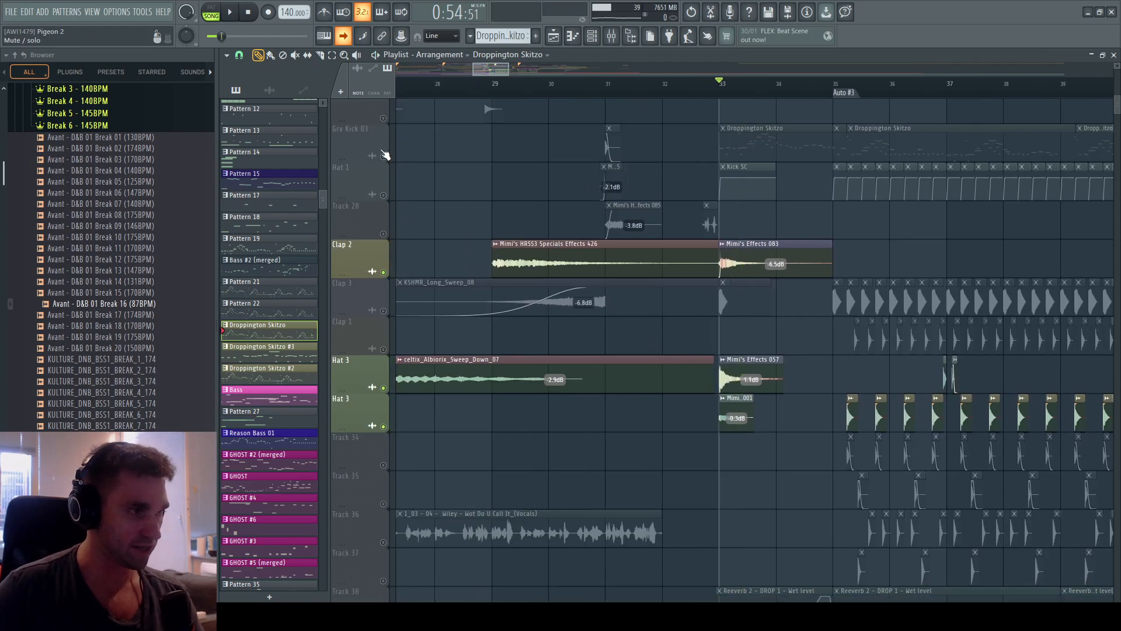
{"action": "scroll", "coordinate": [525, 409], "scroll_direction": "down", "scroll_amount": 4}
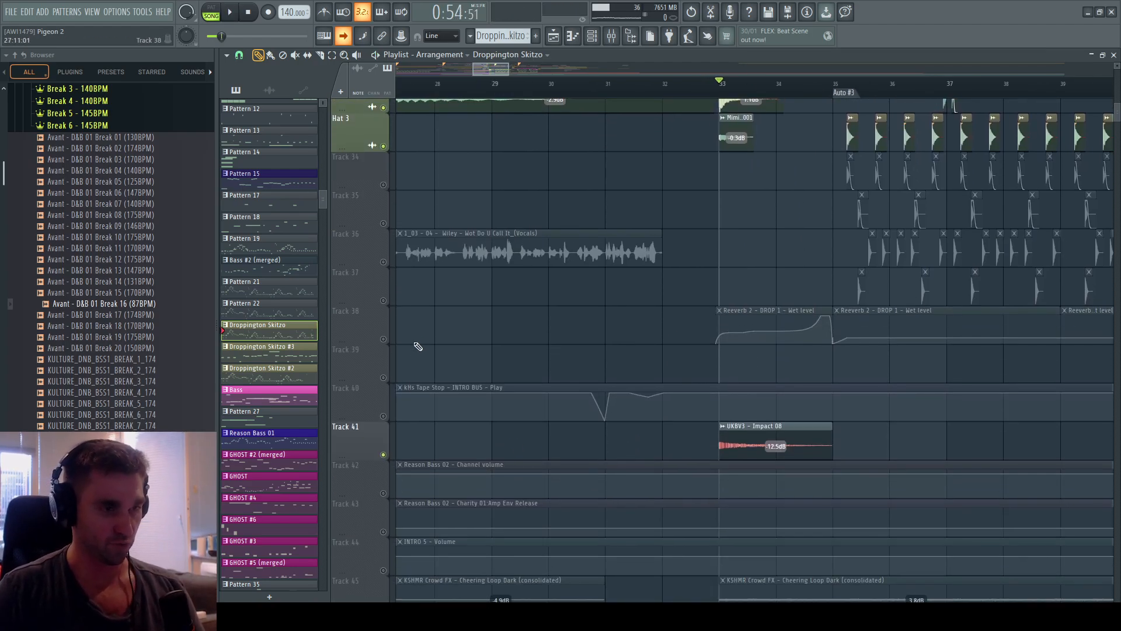
{"action": "left_click", "coordinate": [386, 345]}
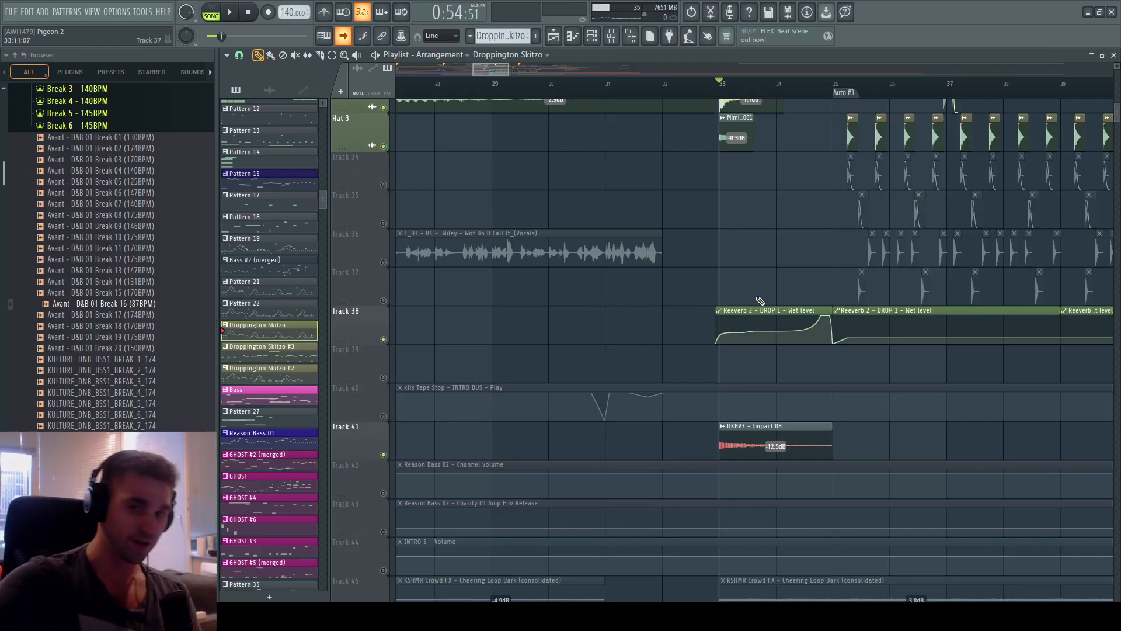
{"action": "key", "text": "space"}
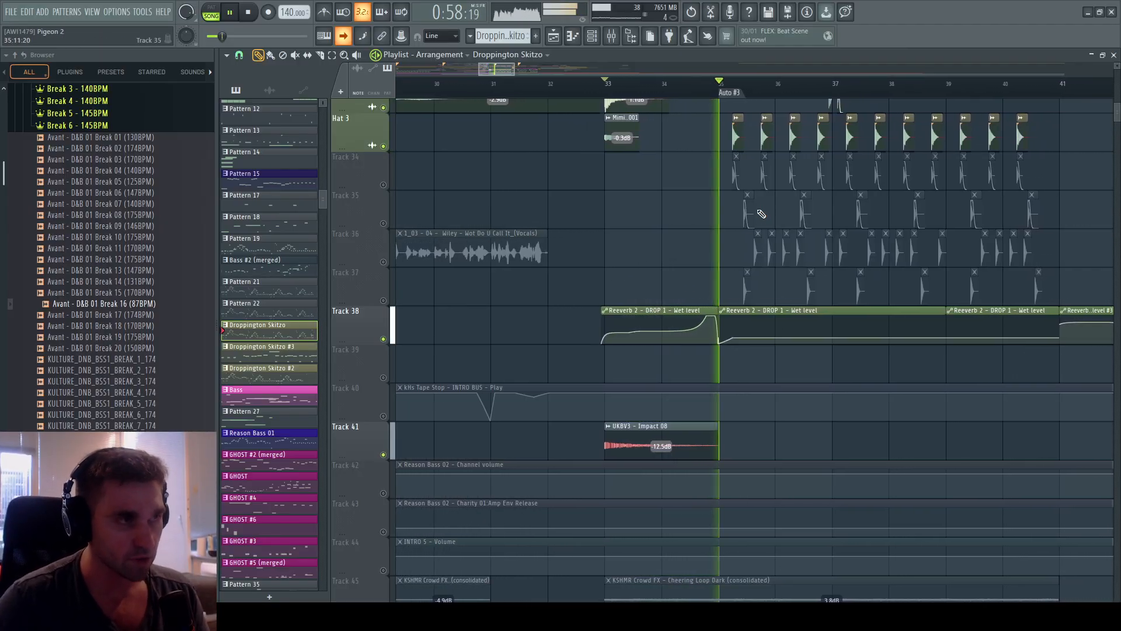
{"action": "key", "text": "space"}
Unmute Track 48 and audition its PARALEL - Volume automation from bar 33 with the automation editor and mixer open.
{"action": "scroll", "coordinate": [774, 224], "scroll_direction": "down", "scroll_amount": 9}
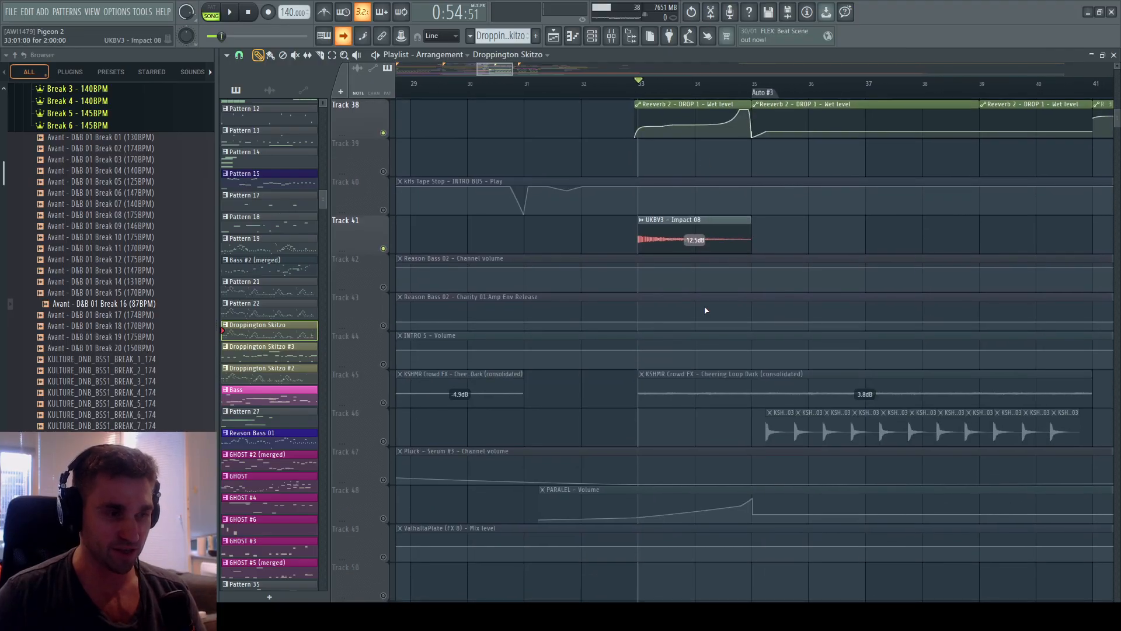
{"action": "left_click", "coordinate": [383, 327]}
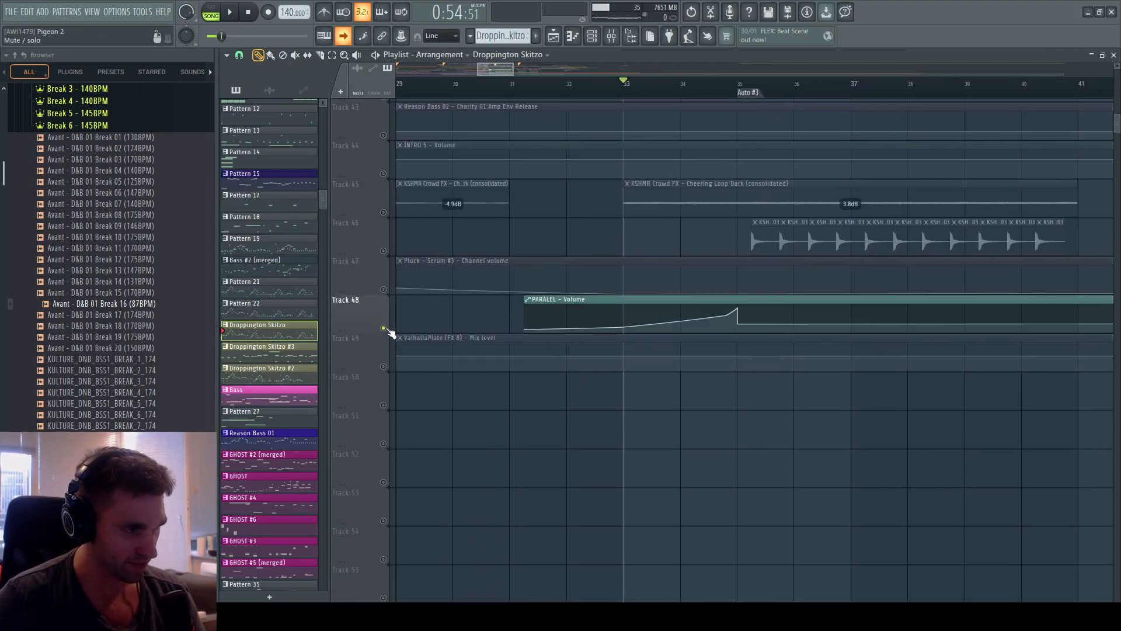
{"action": "scroll", "coordinate": [665, 270], "scroll_direction": "up", "scroll_amount": 7}
{"action": "scroll", "coordinate": [671, 271], "scroll_direction": "down", "scroll_amount": 4}
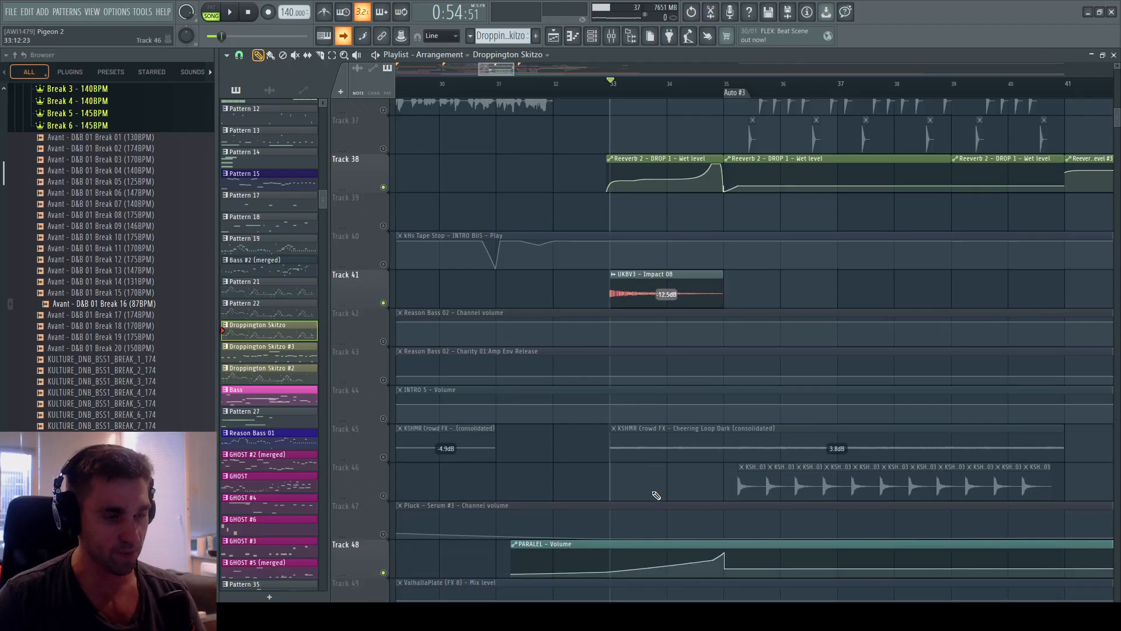
{"action": "left_click", "coordinate": [685, 454]}
{"action": "left_click", "coordinate": [630, 35]}
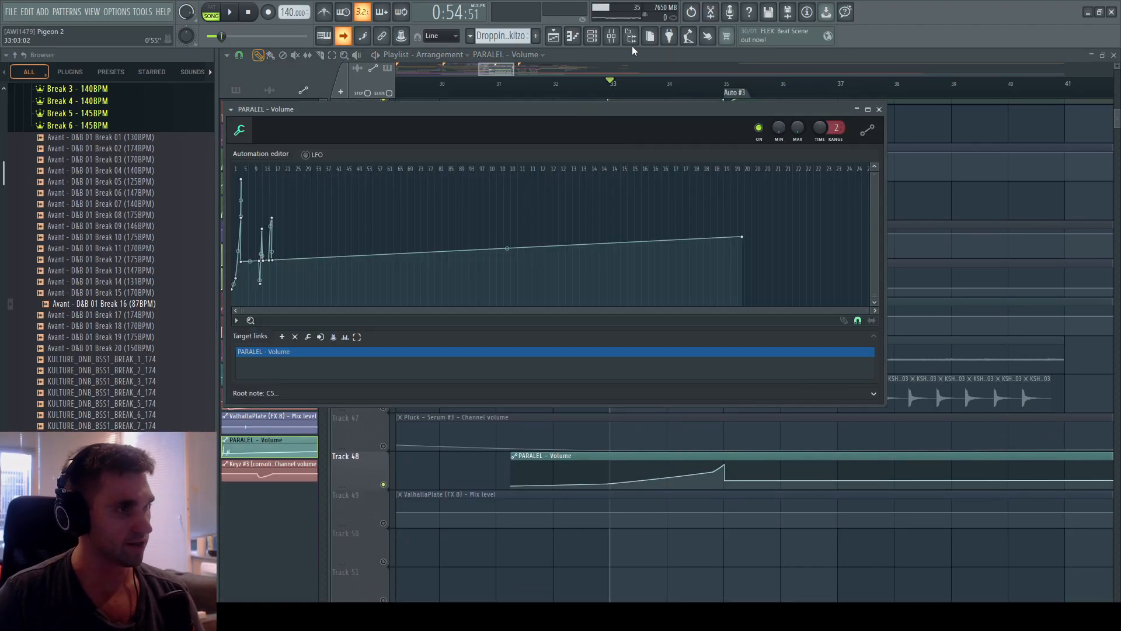
{"action": "left_click", "coordinate": [612, 36]}
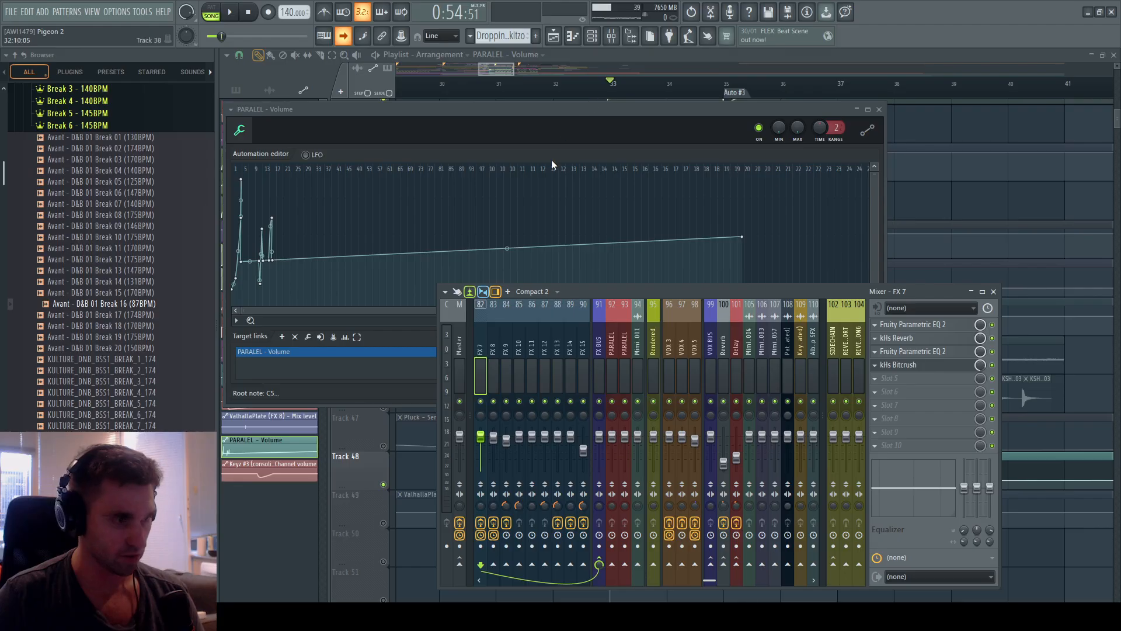
{"action": "key", "text": "space"}
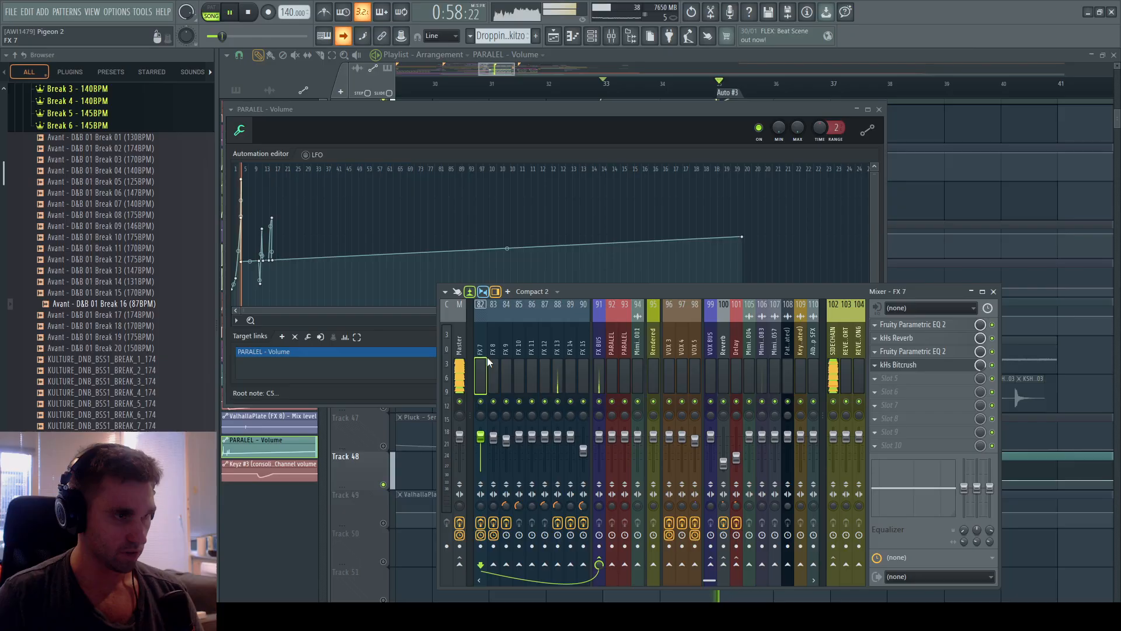
{"action": "key", "text": "space"}
Return to the playlist and toggle the solo on Track 48 to reactivate all muted tracks.
{"action": "left_click", "coordinate": [727, 54]}
{"action": "left_click", "coordinate": [383, 484], "text": "ctrl"}
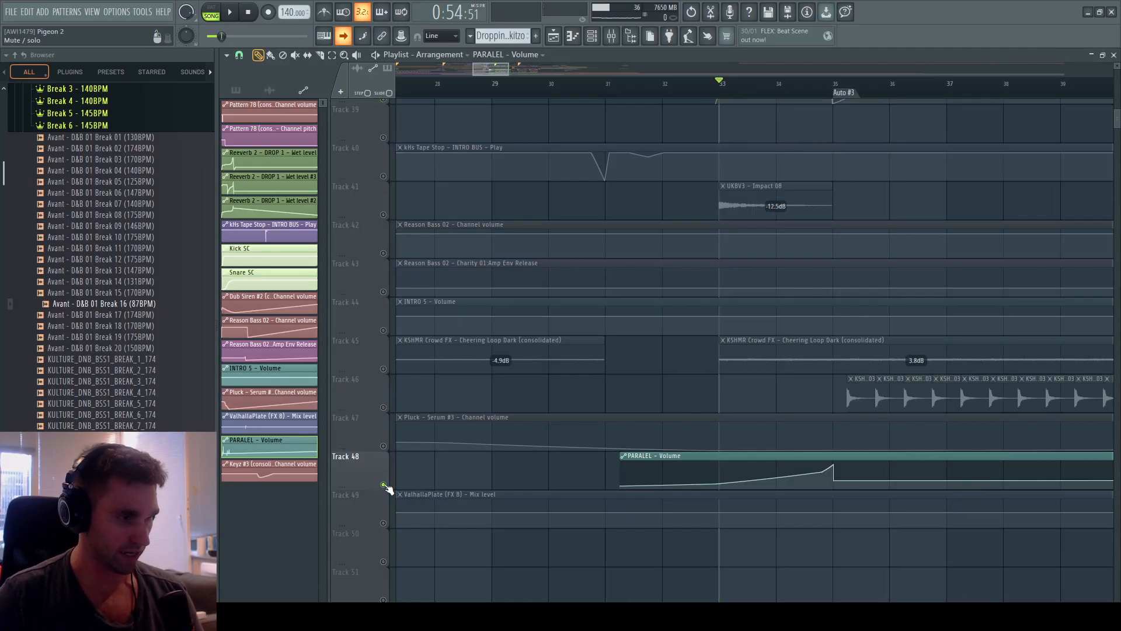
{"action": "left_click", "coordinate": [383, 483], "text": "ctrl"}
Reopen the PARALEL - Volume automation and the mixer, and play the full arrangement from bar 33.
{"action": "double_click", "coordinate": [686, 455]}
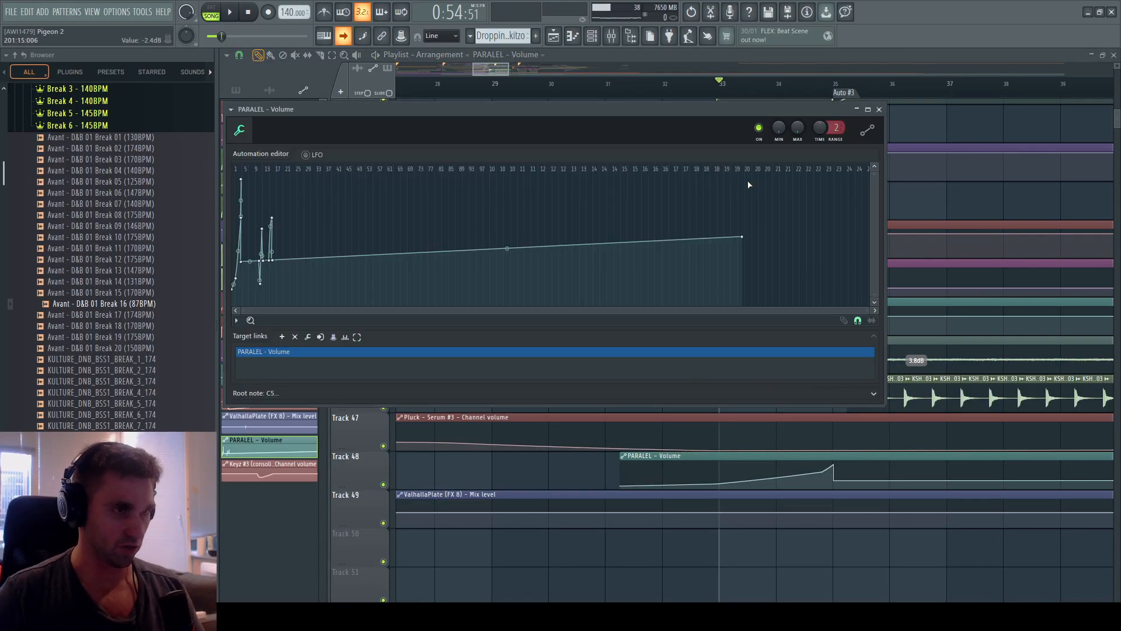
{"action": "left_click", "coordinate": [611, 35]}
{"action": "key", "text": "space"}
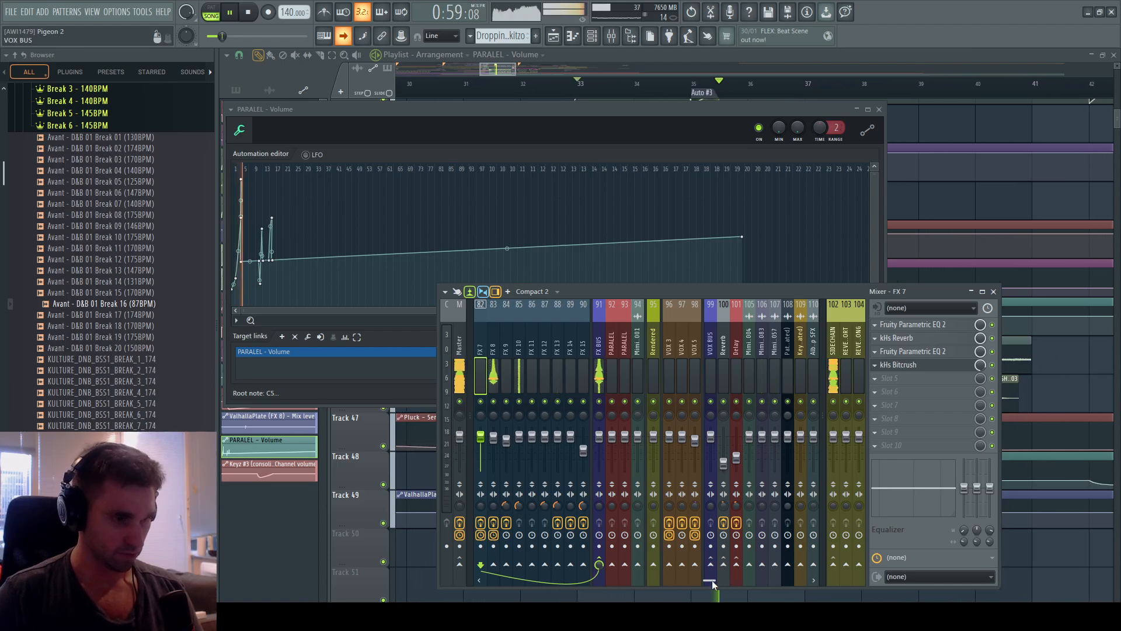
Find the DROP 2 mixer track and inspect its OTT, Pro-R 2 and Fruity Reeverb 2 effects.
{"action": "left_click_drag", "start_coordinate": [713, 580], "coordinate": [616, 576]}
{"action": "key", "text": "space"}
{"action": "left_click", "coordinate": [634, 374]}
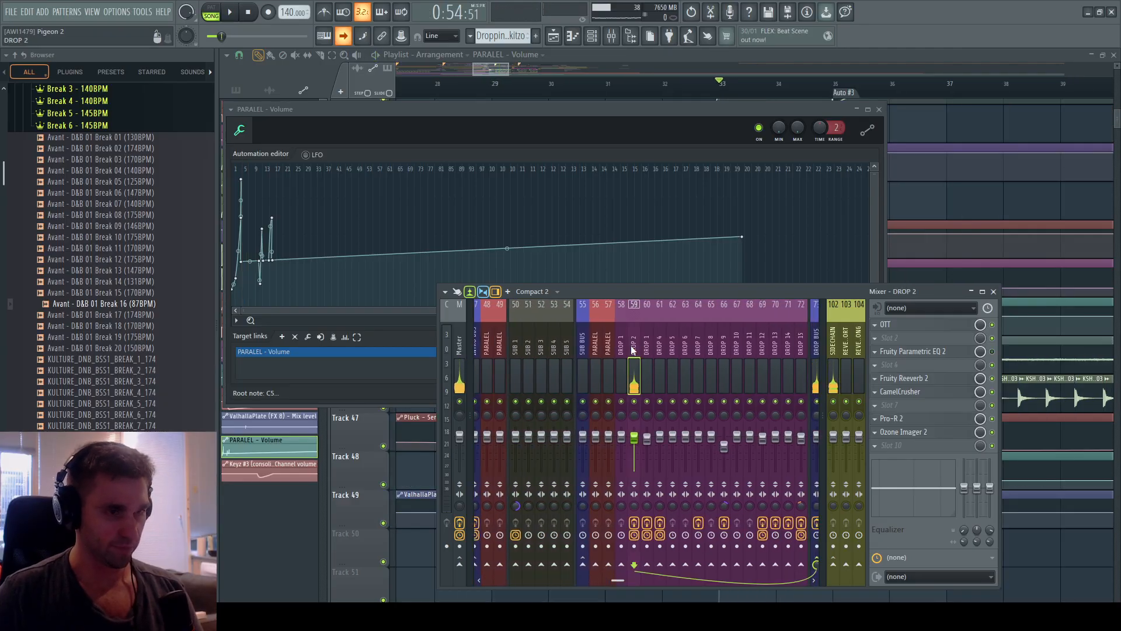
{"action": "left_click", "coordinate": [918, 325]}
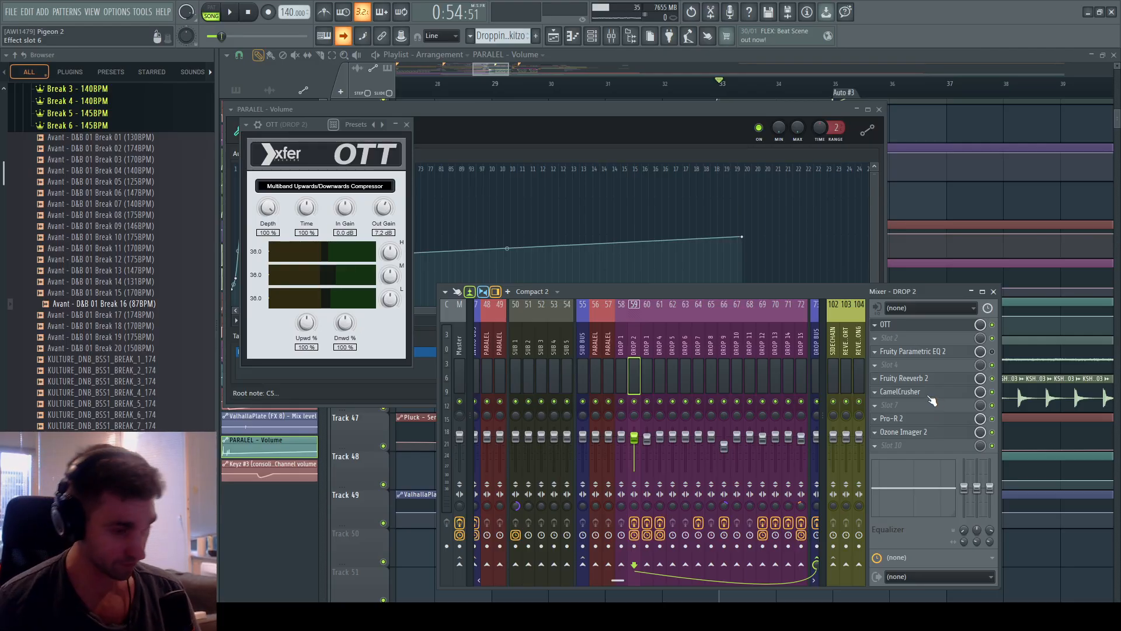
{"action": "left_click", "coordinate": [949, 419]}
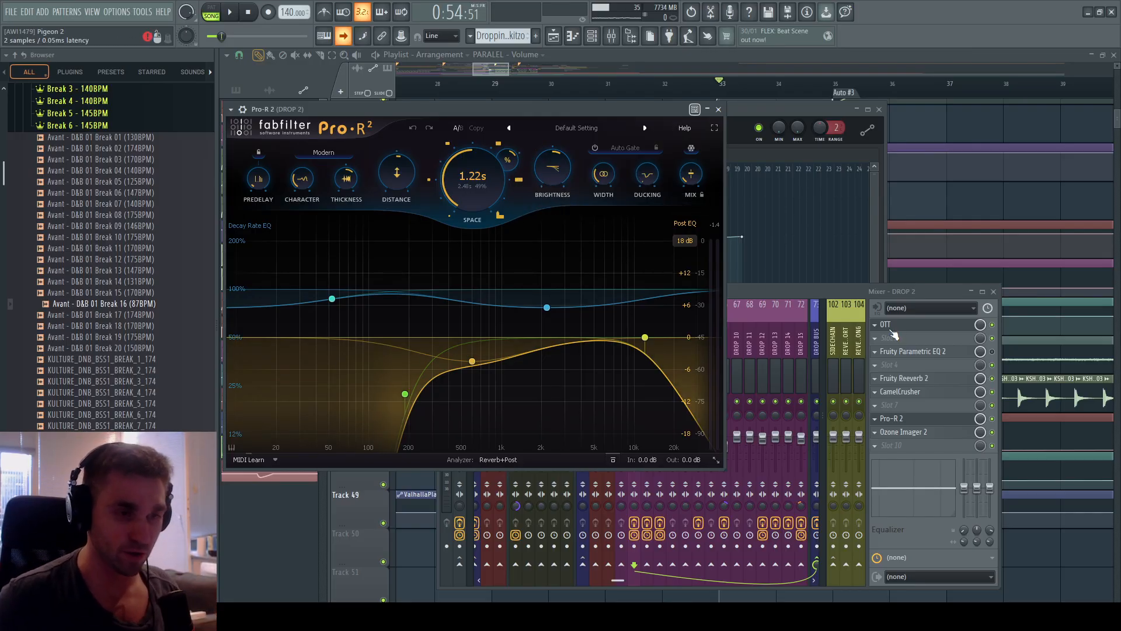
{"action": "left_click", "coordinate": [931, 382]}
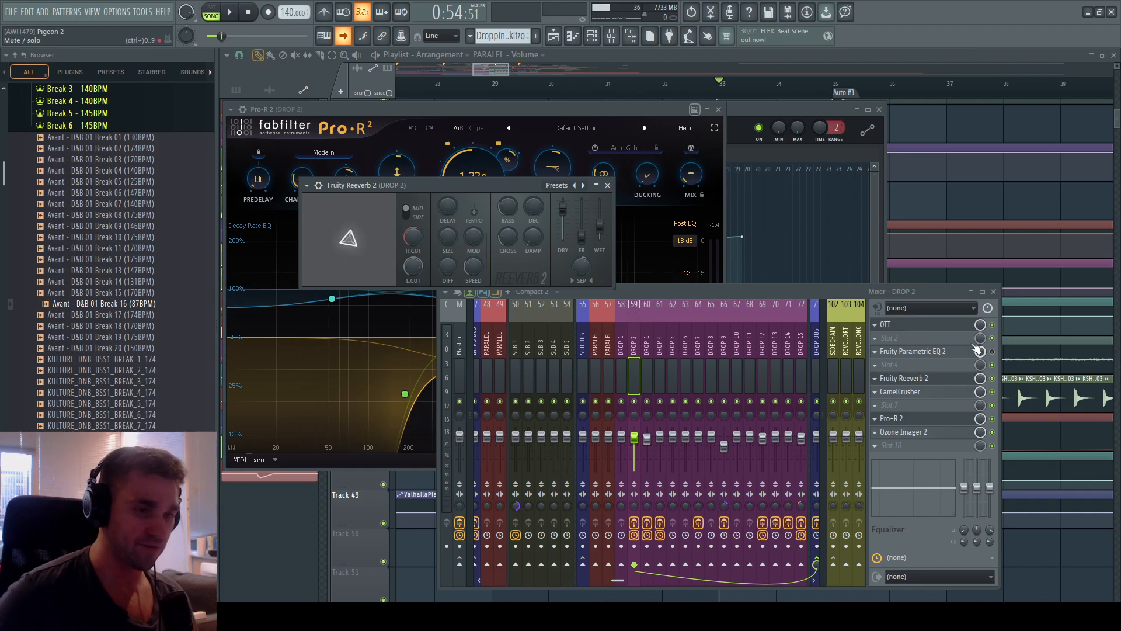
Inspect DROP 2's Ozone Imager 2 during playback and DROP 1's Fruity Chorus, Fruity Reeverb 2, OTT, CamelCrusher and Fruity Parametric EQ 2.
{"action": "left_click", "coordinate": [907, 433]}
{"action": "left_click", "coordinate": [907, 433]}
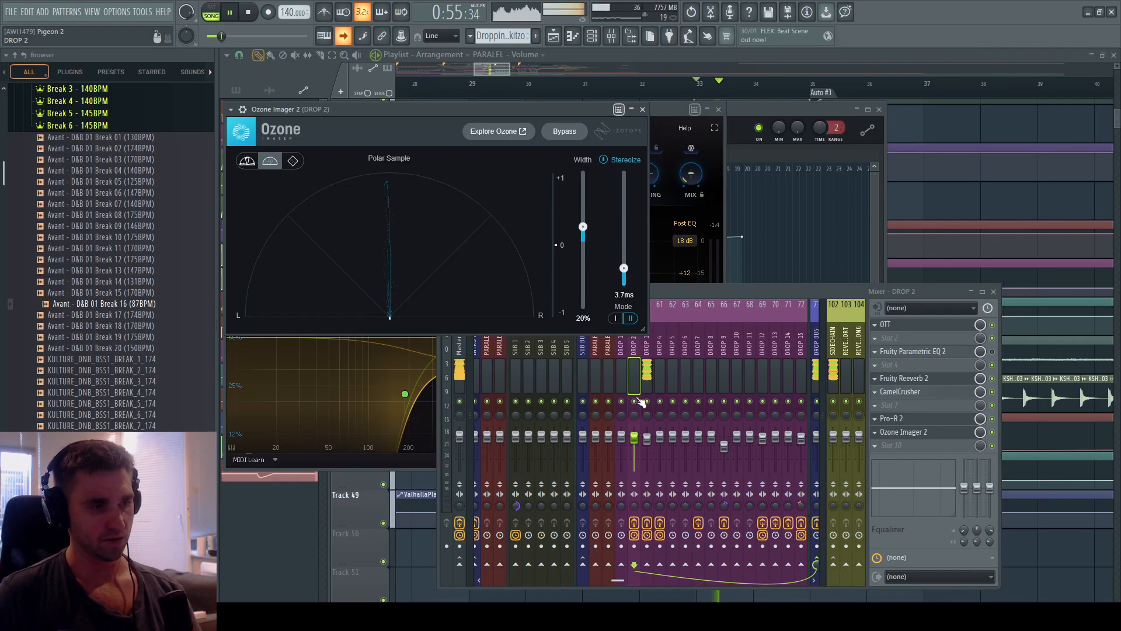
{"action": "left_click", "coordinate": [647, 350]}
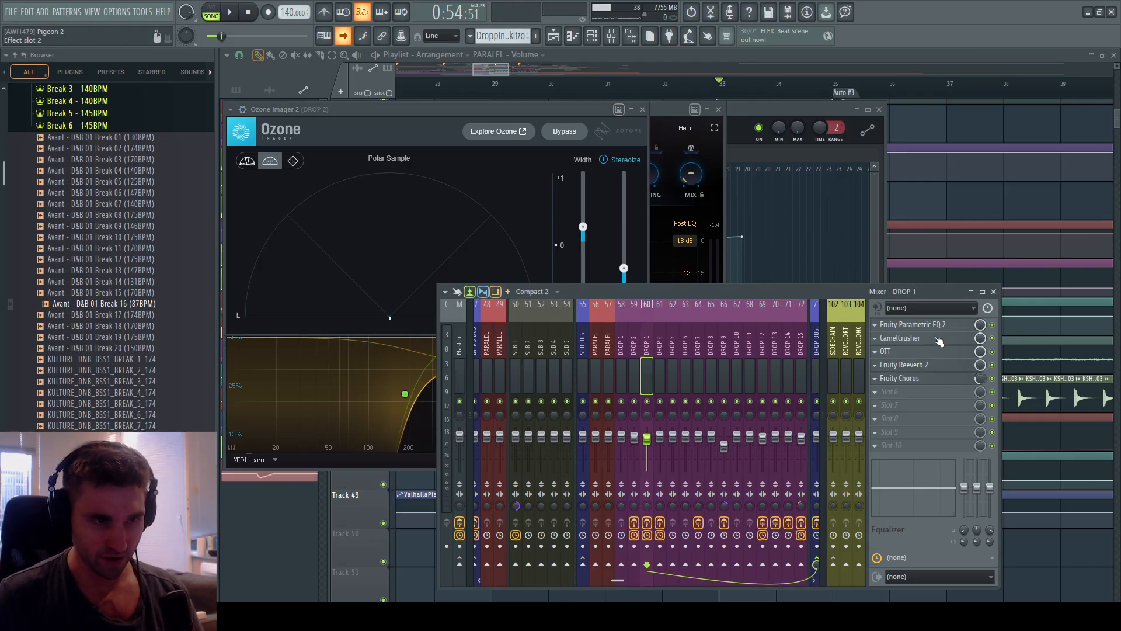
{"action": "left_click", "coordinate": [924, 383]}
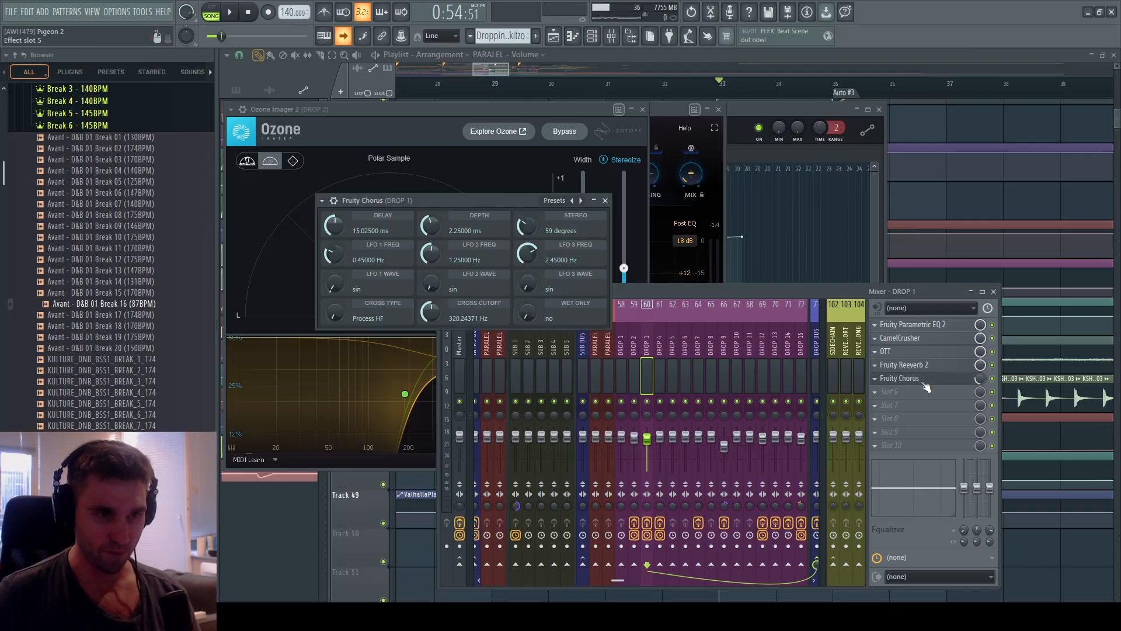
{"action": "left_click", "coordinate": [928, 366]}
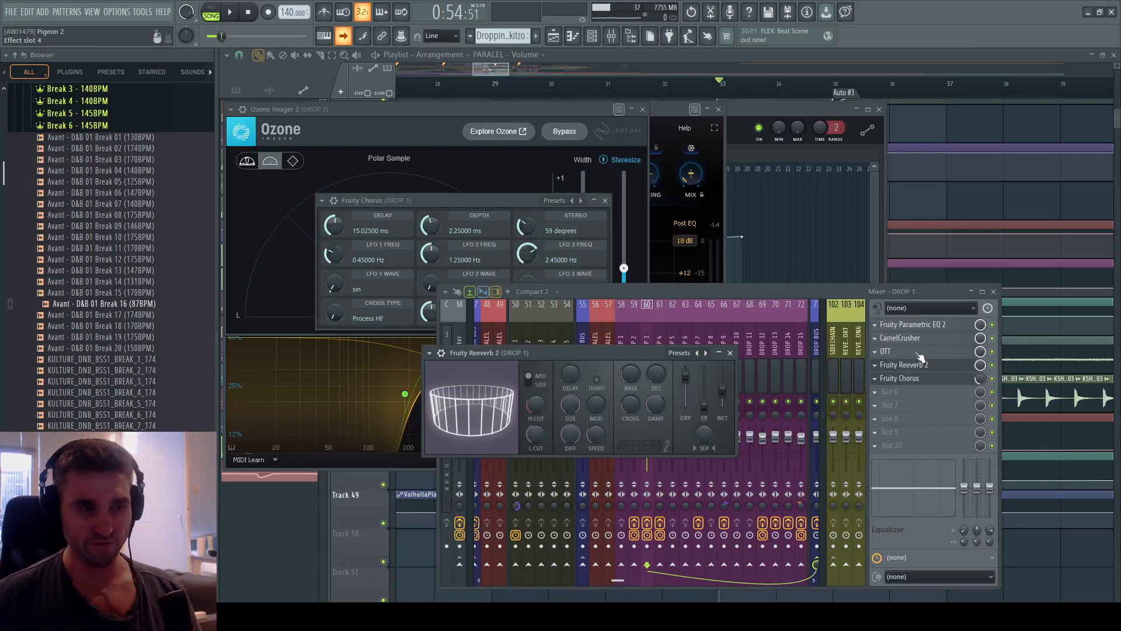
{"action": "left_click", "coordinate": [934, 350]}
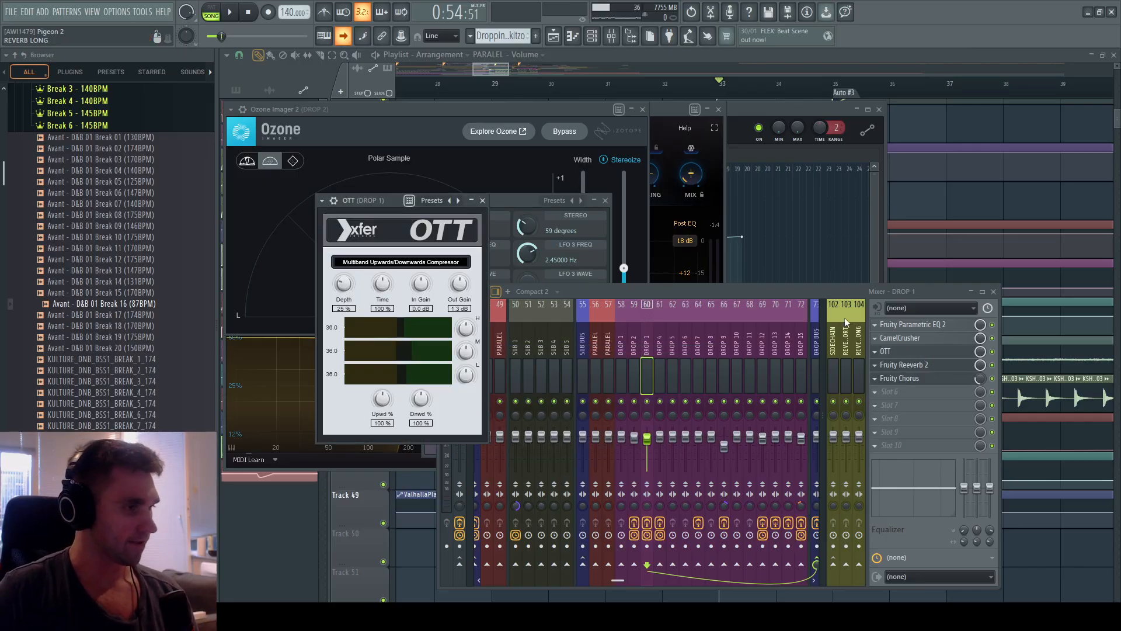
{"action": "left_click", "coordinate": [924, 341]}
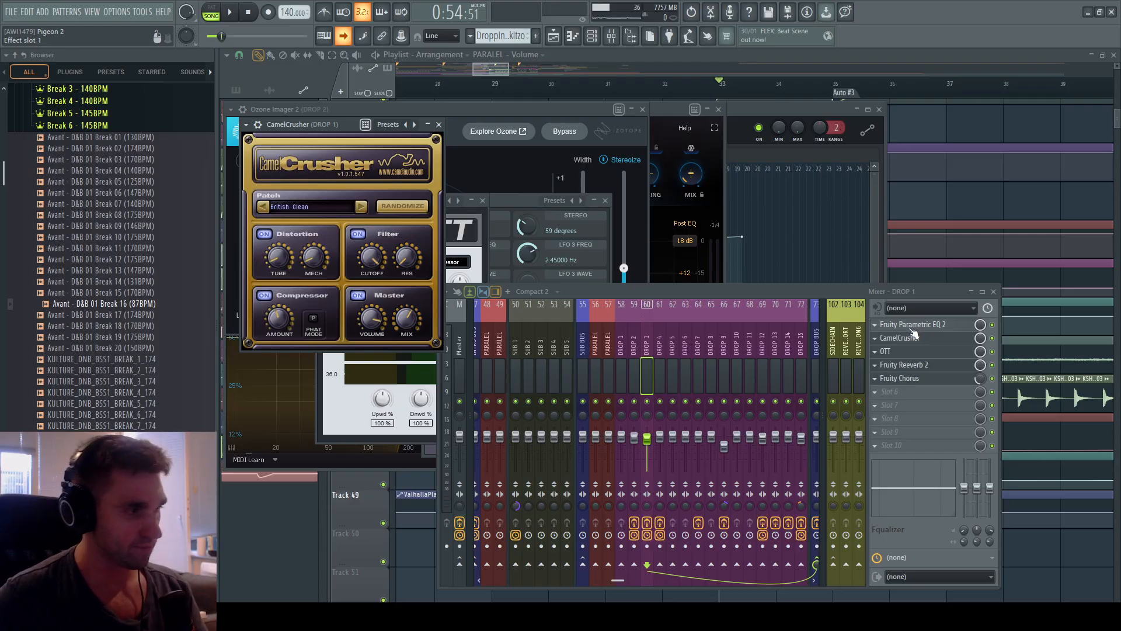
{"action": "left_click", "coordinate": [910, 325]}
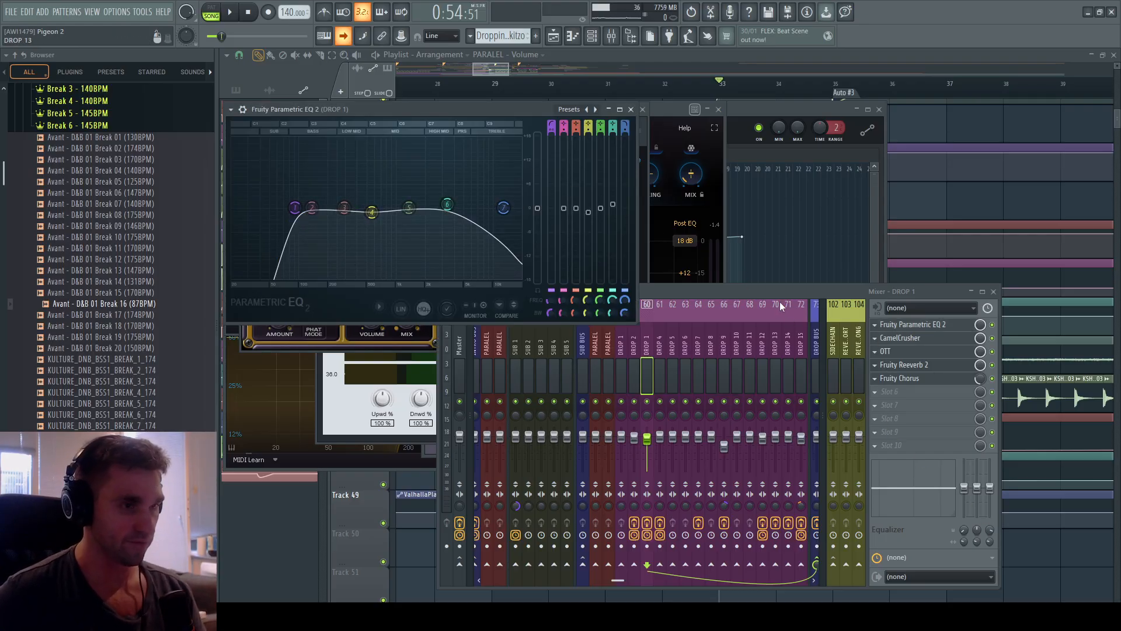
Audition the DROP 1 mixer track soloed with its Fruity Parametric EQ 2 open, and reactivate all the other tracks.
{"action": "left_click", "coordinate": [703, 290]}
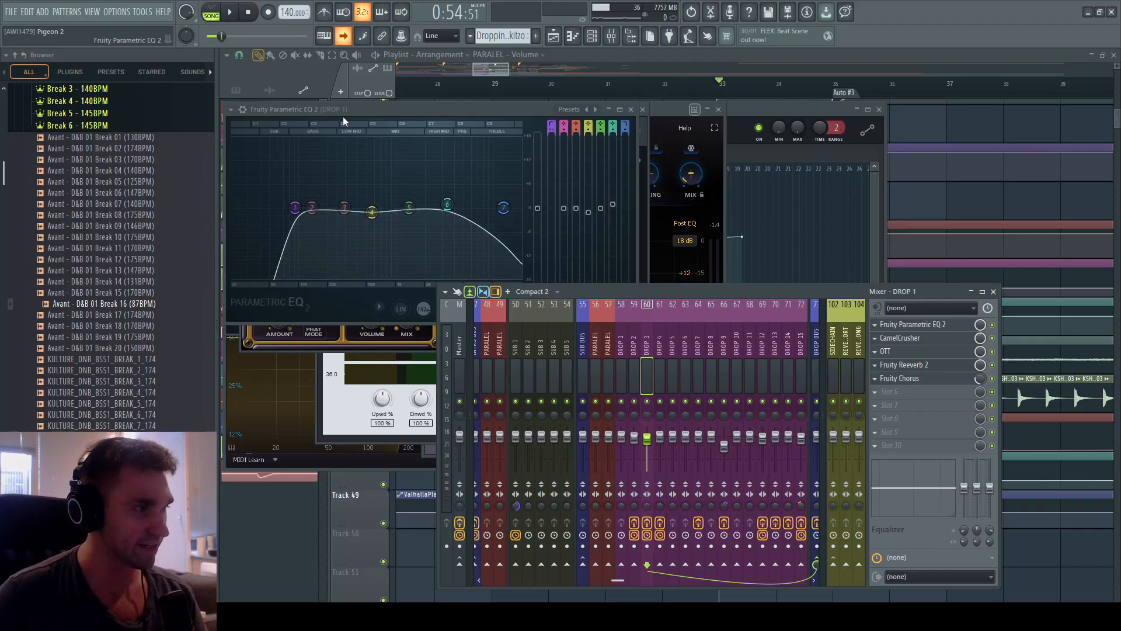
{"action": "key", "text": "space"}
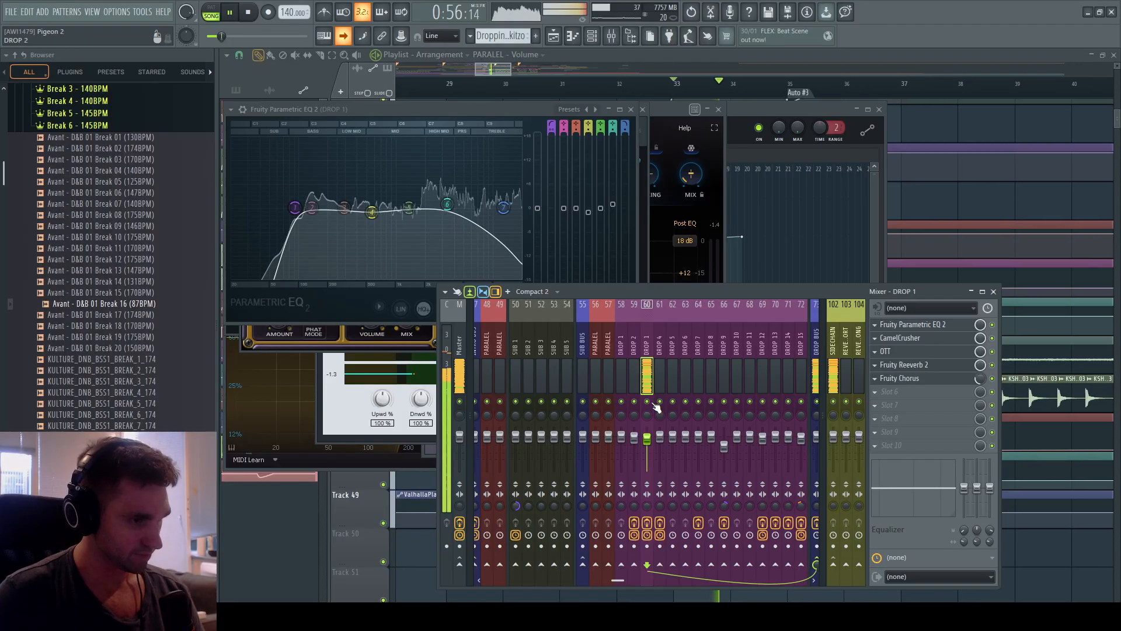
{"action": "key", "text": "space"}
{"action": "key", "text": "space"}
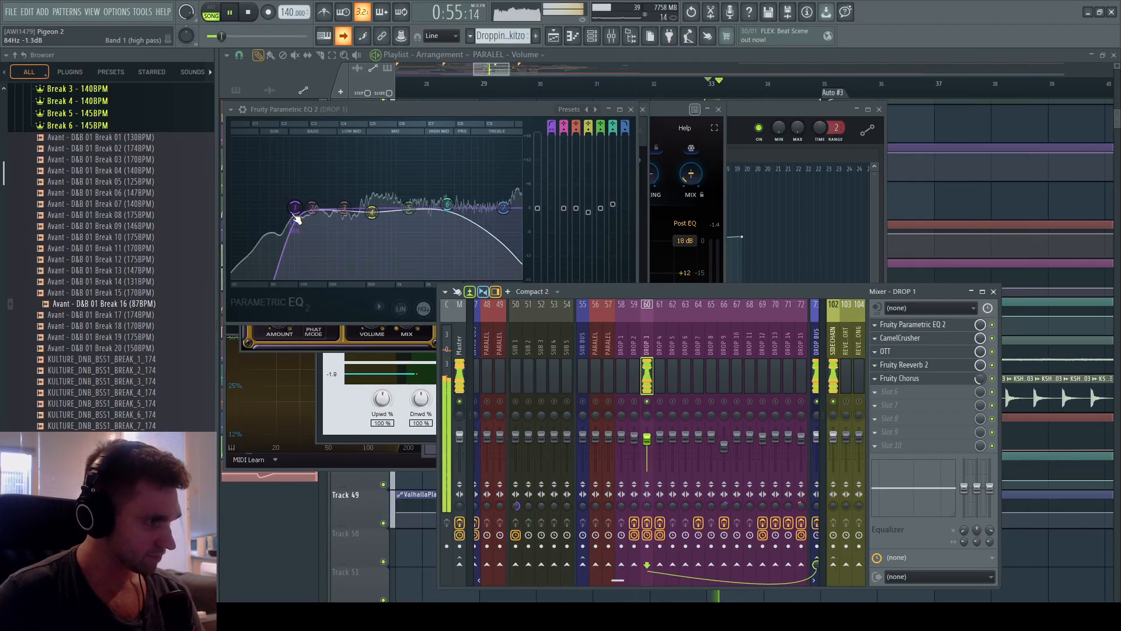
{"action": "key", "text": "space"}
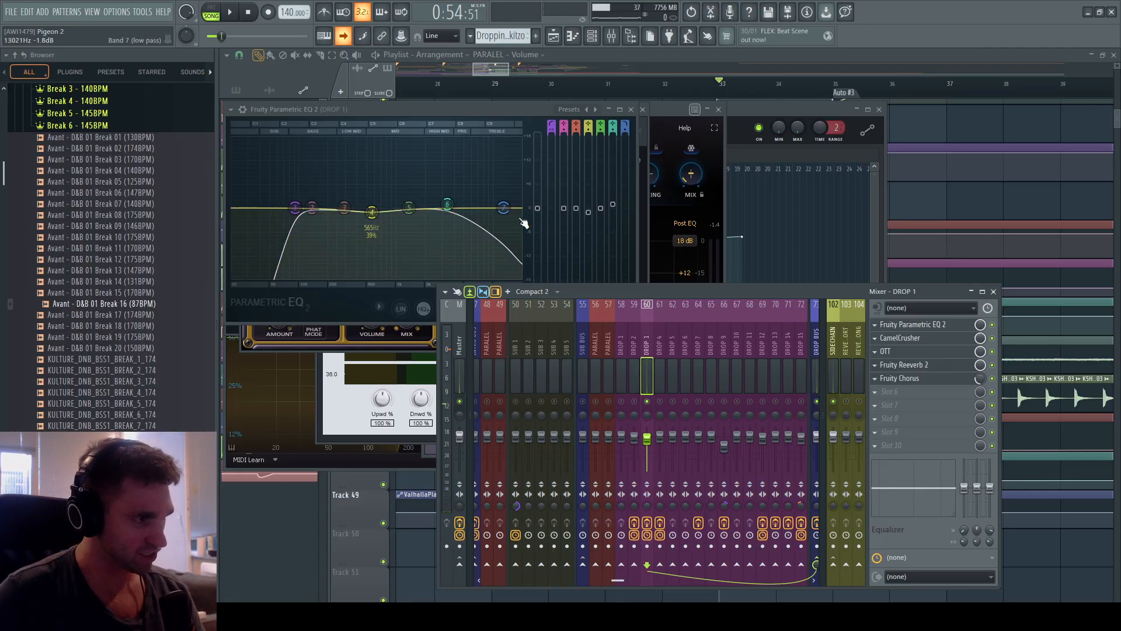
{"action": "right_click", "coordinate": [648, 402]}
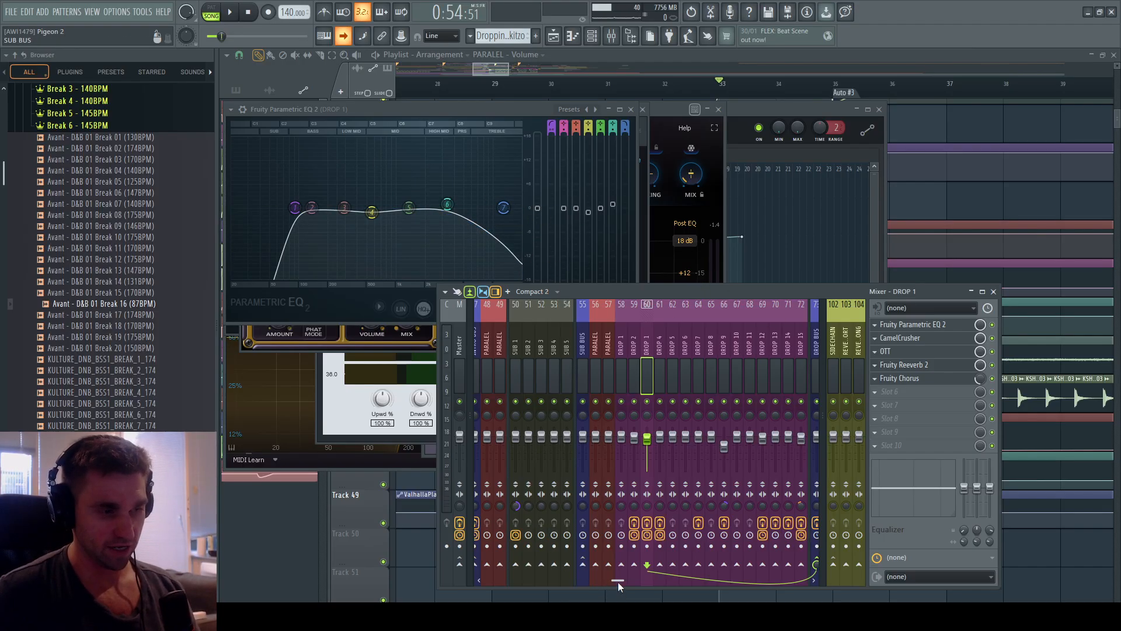
Inspect the effect chains and routing of the DROP BUS, Reverb and PARALEL mixer tracks.
{"action": "mouse_move", "coordinate": [617, 581]}
{"action": "left_mouse_down"}
{"action": "mouse_move", "coordinate": [695, 577]}
{"action": "mouse_move", "coordinate": [632, 579]}
{"action": "left_mouse_up"}
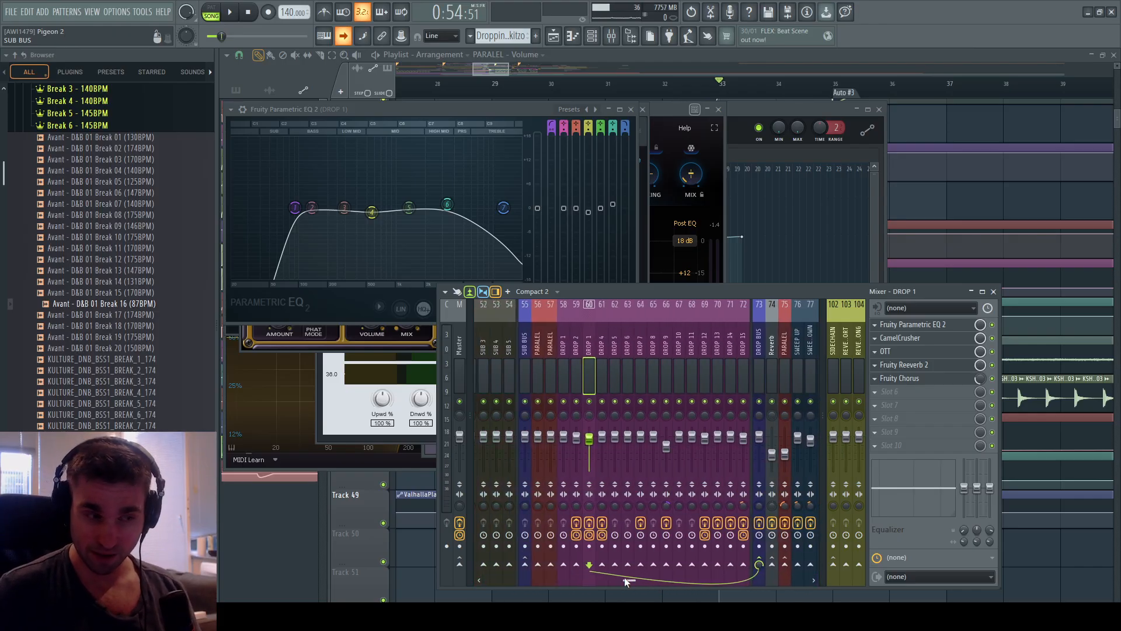
{"action": "left_click", "coordinate": [771, 347]}
{"action": "left_click", "coordinate": [762, 369]}
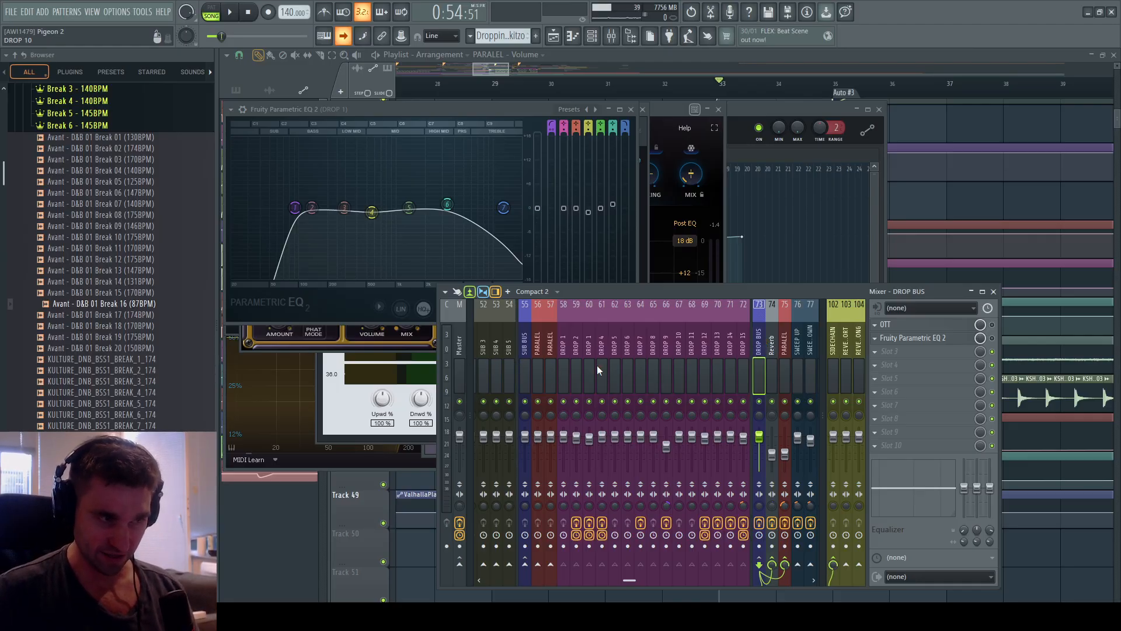
{"action": "left_click", "coordinate": [771, 373]}
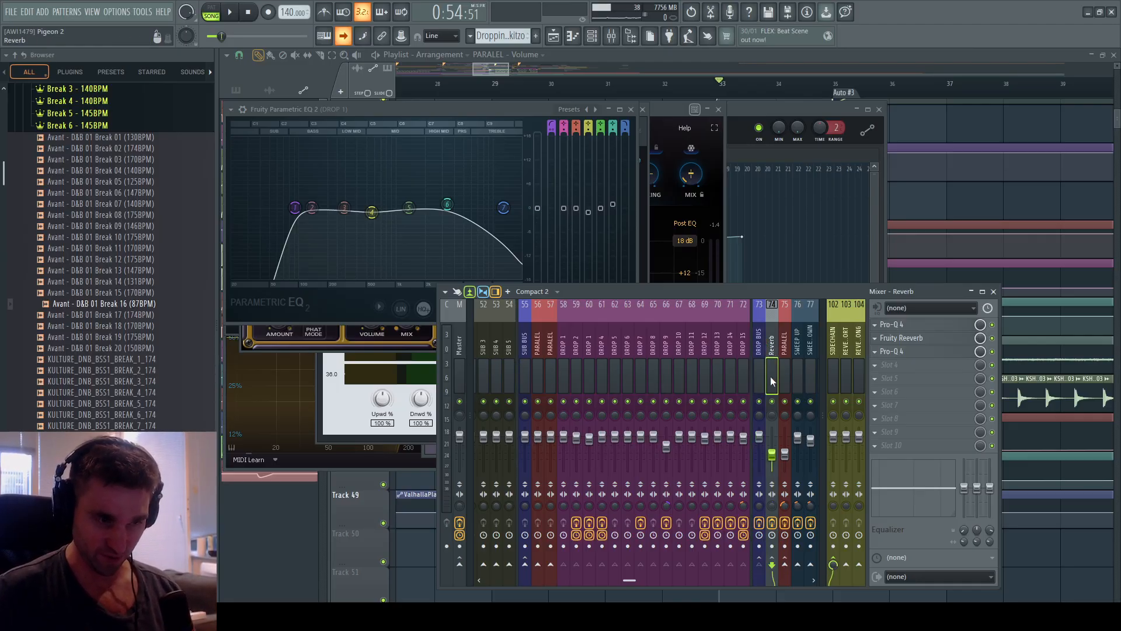
{"action": "left_click", "coordinate": [784, 350]}
{"action": "left_click", "coordinate": [772, 374]}
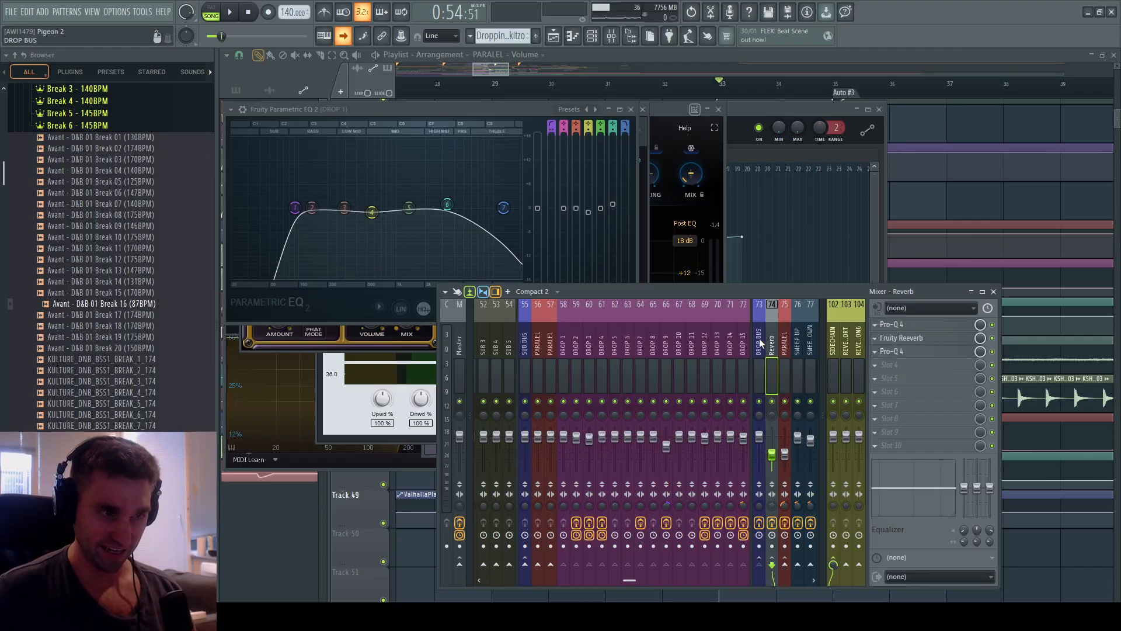
Audition the soloed DROP BUS with and without its Reverb and PARALEL sends.
{"action": "key", "text": "space"}
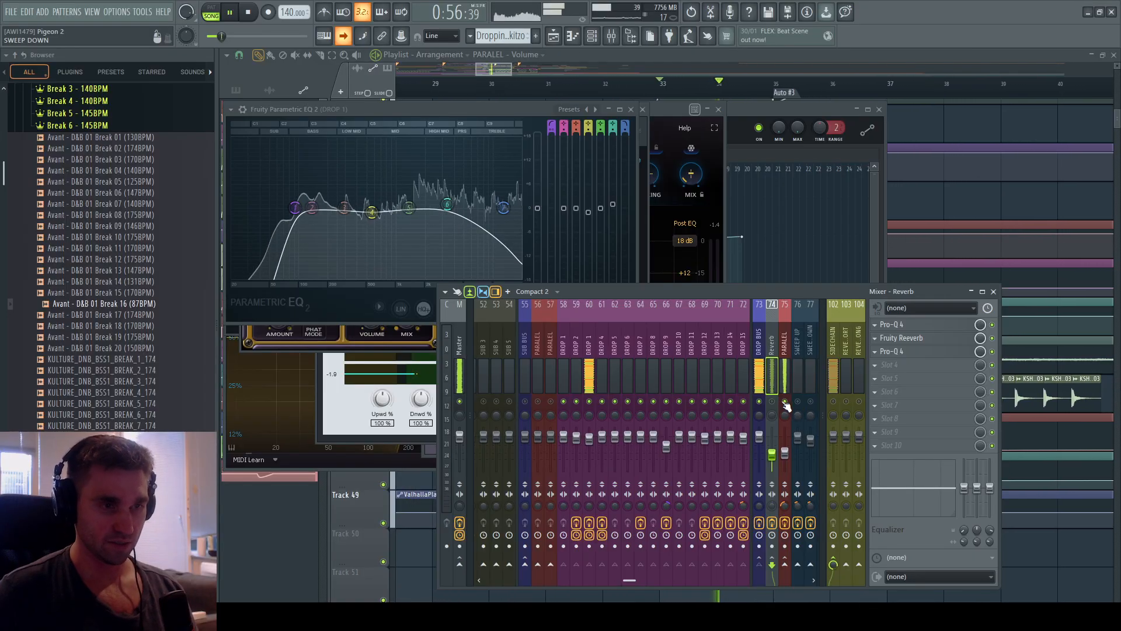
{"action": "left_click", "coordinate": [786, 412]}
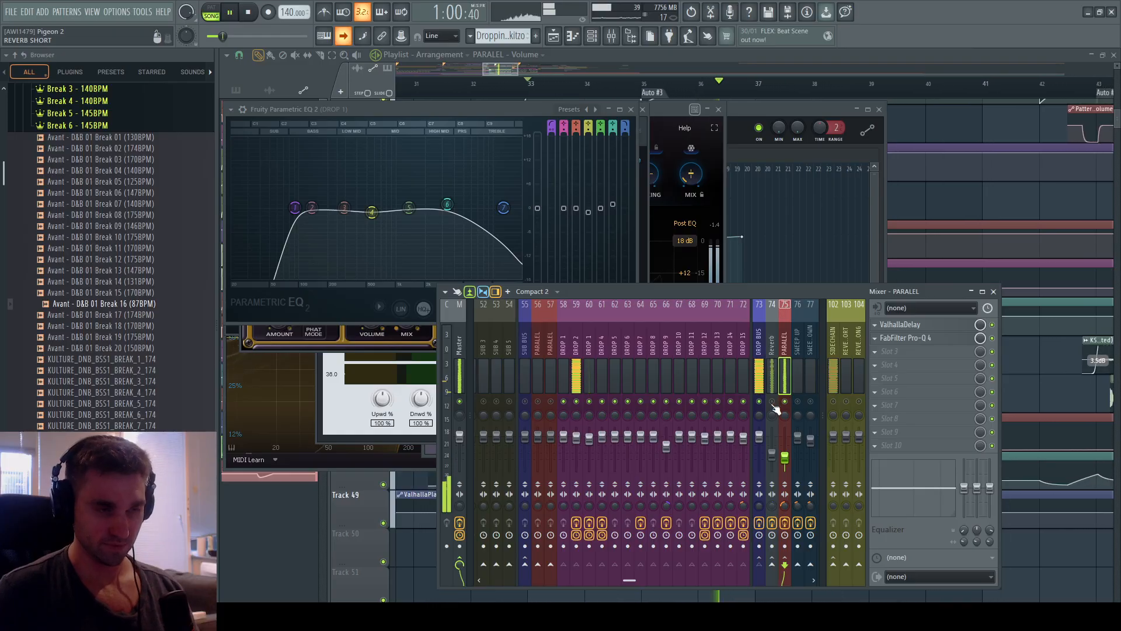
{"action": "key", "text": "space"}
{"action": "key", "text": "space"}
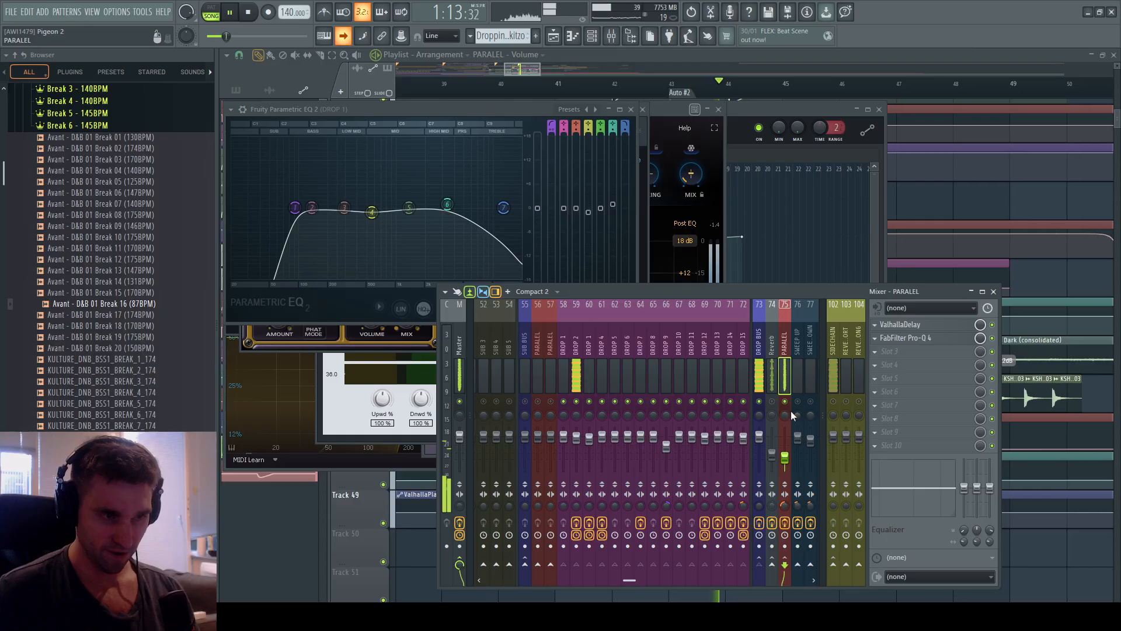
{"action": "key", "text": "space"}
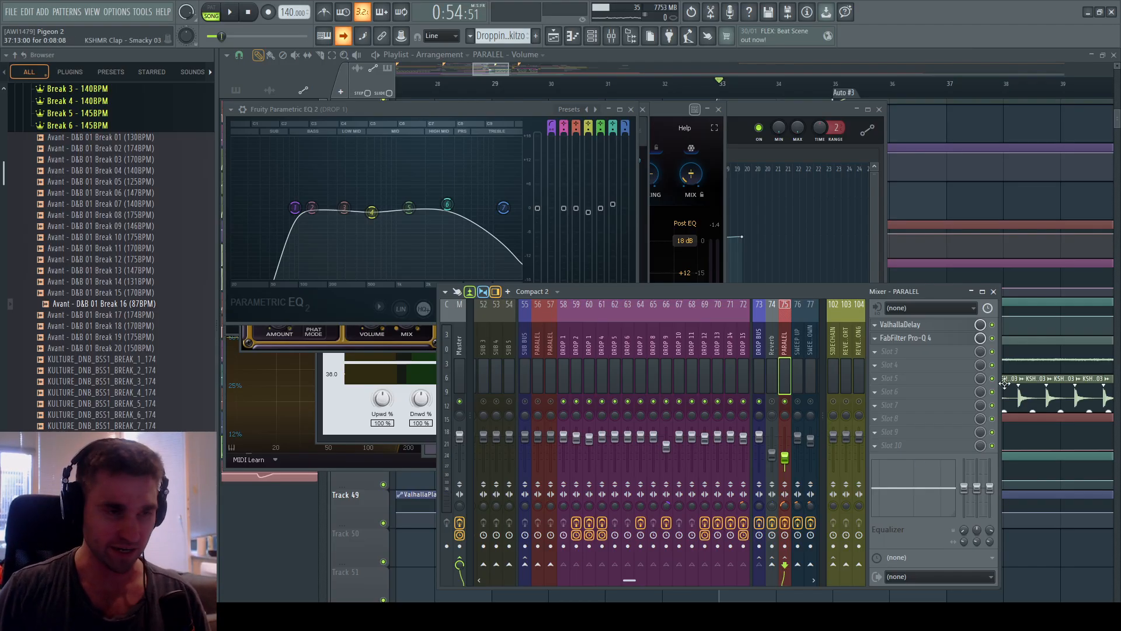
Inspect the ValhallaDelay settings on the PARALEL mixer track and close all the open windows.
{"action": "left_click", "coordinate": [919, 333]}
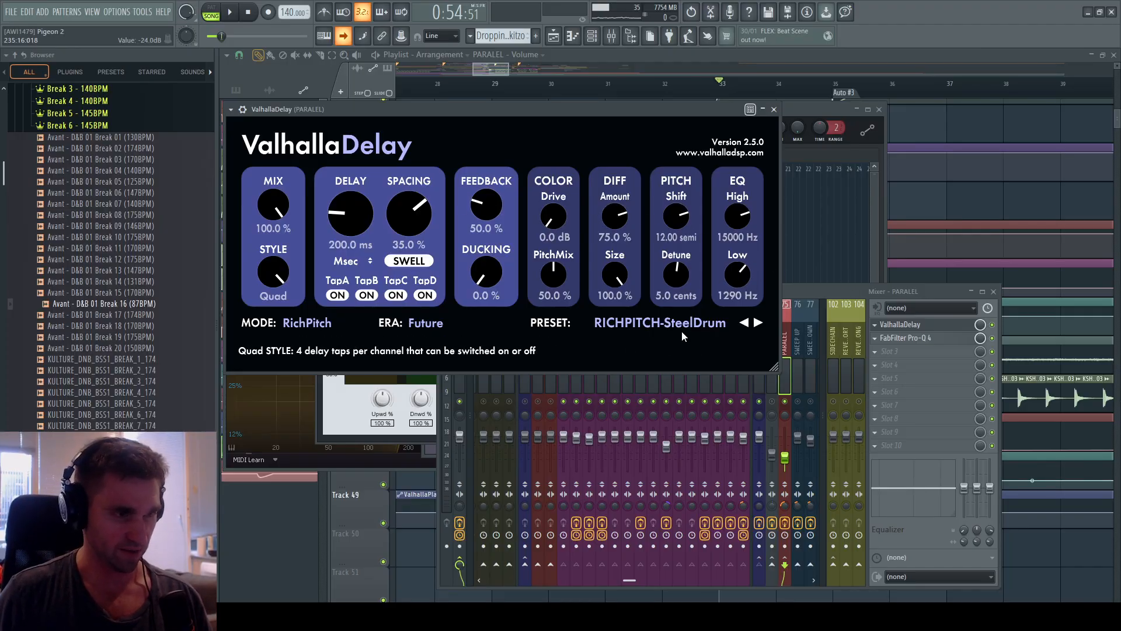
{"action": "left_click", "coordinate": [802, 294]}
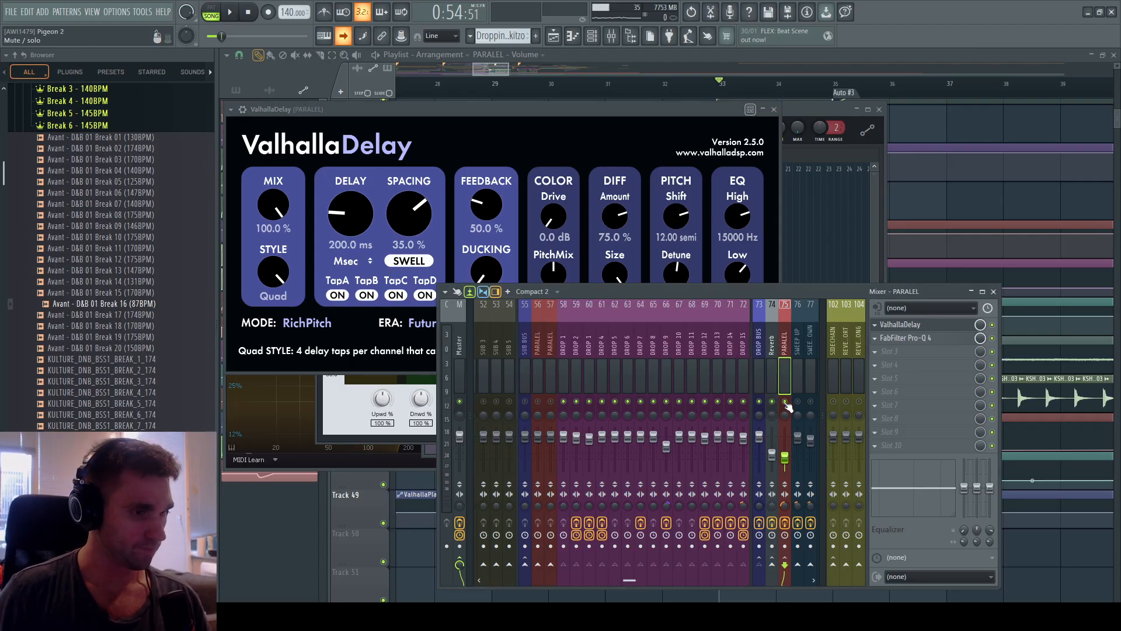
{"action": "key", "text": "F12"}
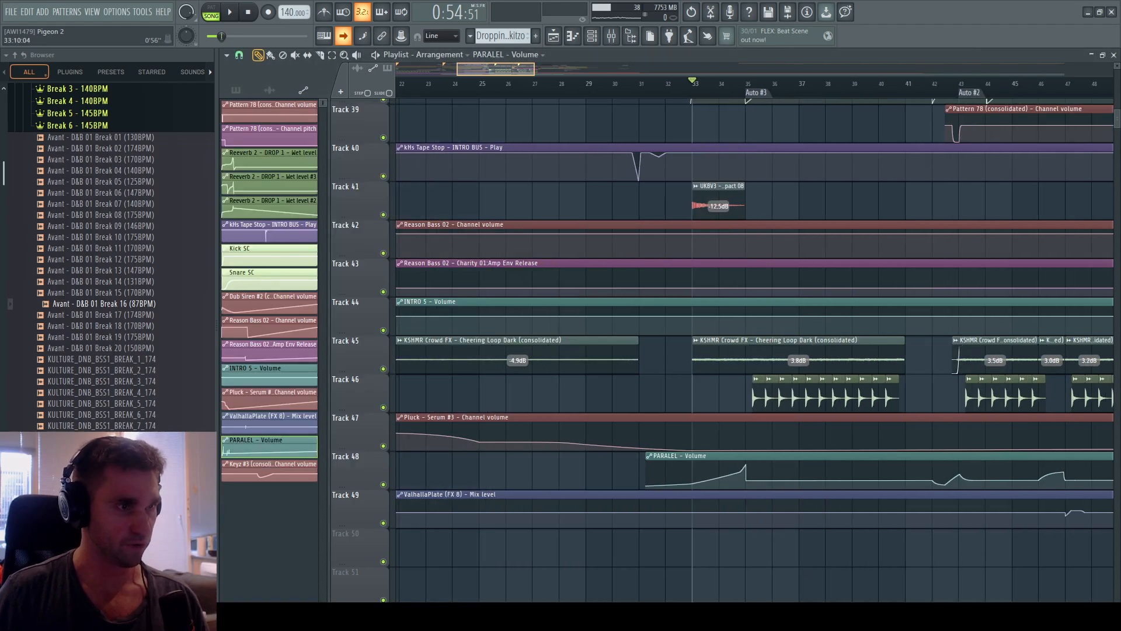
Find the start of the drop at bar 33 in the playlist and play the arrangement from there.
{"action": "scroll", "coordinate": [693, 143], "scroll_direction": "down", "scroll_amount": 3, "text": "ctrl"}
{"action": "scroll", "coordinate": [694, 143], "scroll_direction": "up", "scroll_amount": 6}
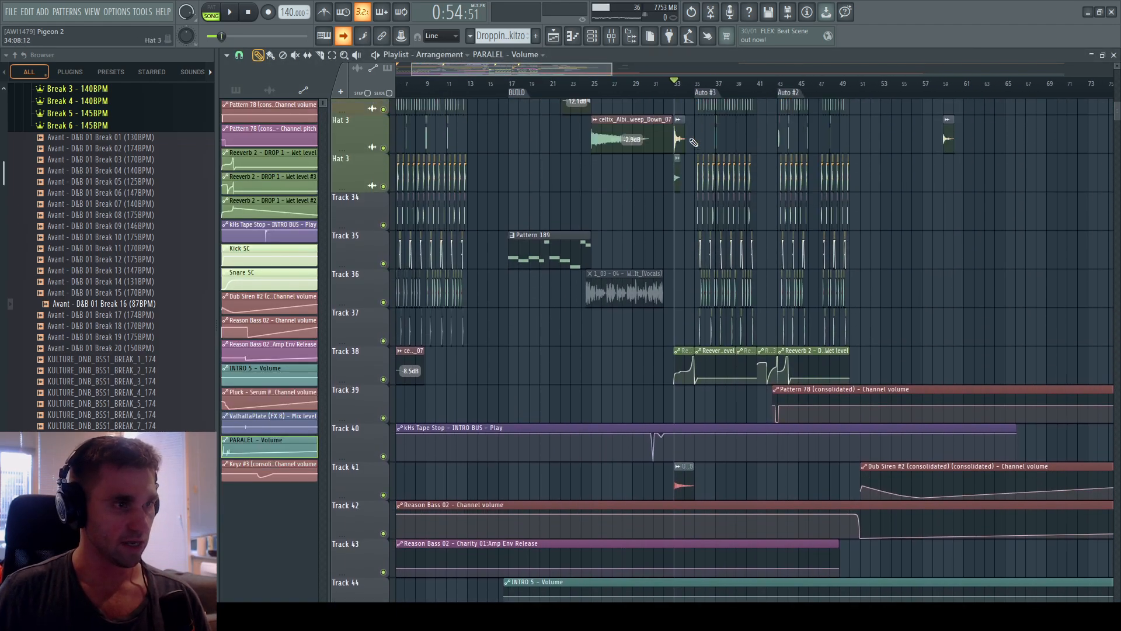
{"action": "scroll", "coordinate": [694, 143], "scroll_direction": "down", "scroll_amount": 3, "text": "ctrl"}
{"action": "scroll", "coordinate": [718, 325], "scroll_direction": "up", "scroll_amount": 10}
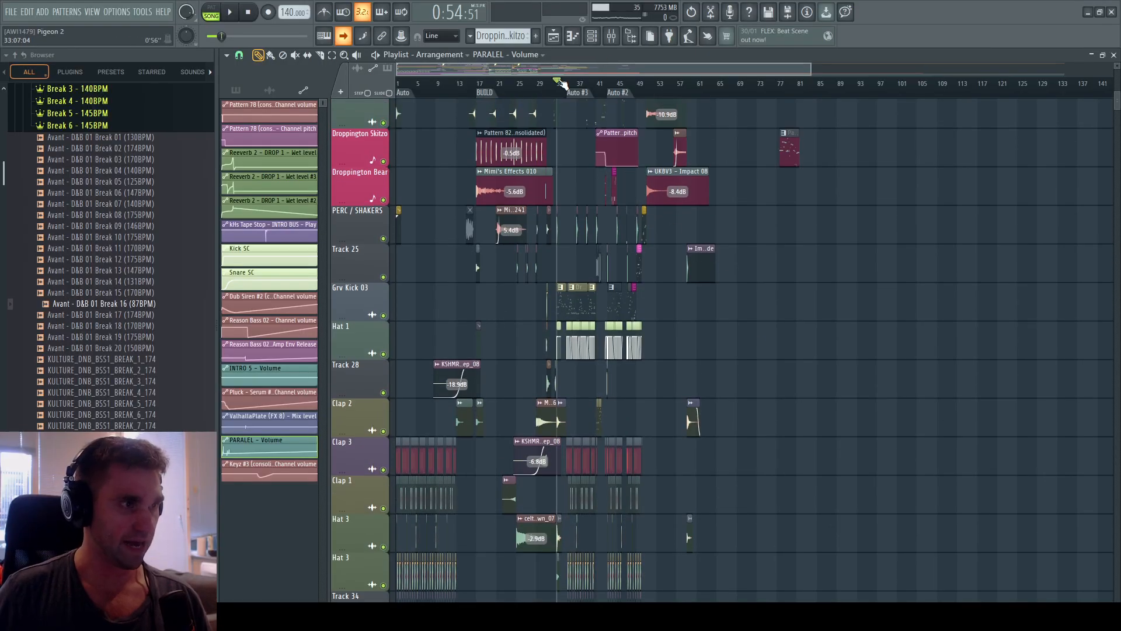
{"action": "scroll", "coordinate": [562, 85], "scroll_direction": "up", "scroll_amount": 10, "text": "ctrl"}
{"action": "key", "text": "space"}
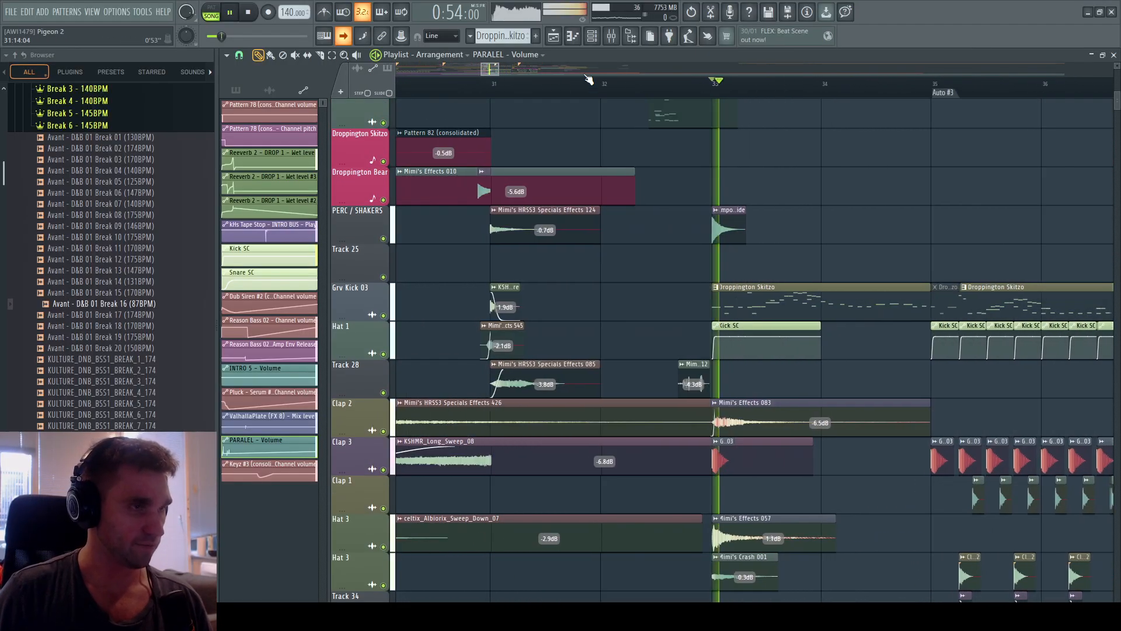
Filter the channel rack to the Unsorted group and play the drop to identify which Reason Bass channels are triggered.
{"action": "left_click", "coordinate": [594, 36]}
{"action": "left_click", "coordinate": [513, 51]}
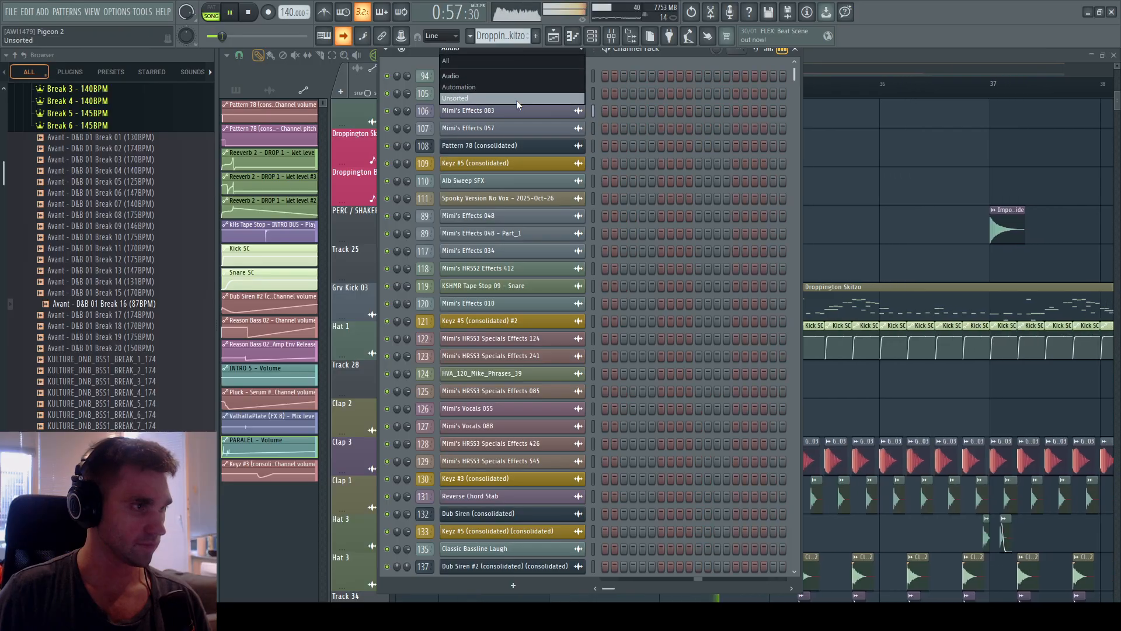
{"action": "left_click", "coordinate": [516, 98]}
{"action": "scroll", "coordinate": [564, 490], "scroll_direction": "down", "scroll_amount": 2}
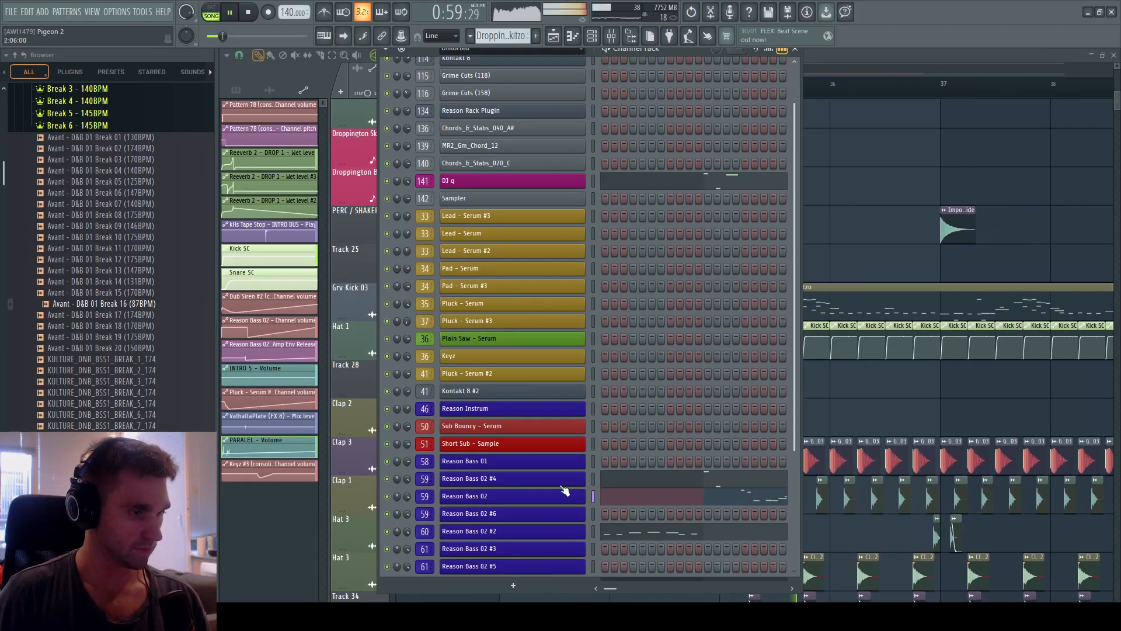
{"action": "key", "text": "space"}
{"action": "key", "text": "space"}
{"action": "key", "text": "space"}
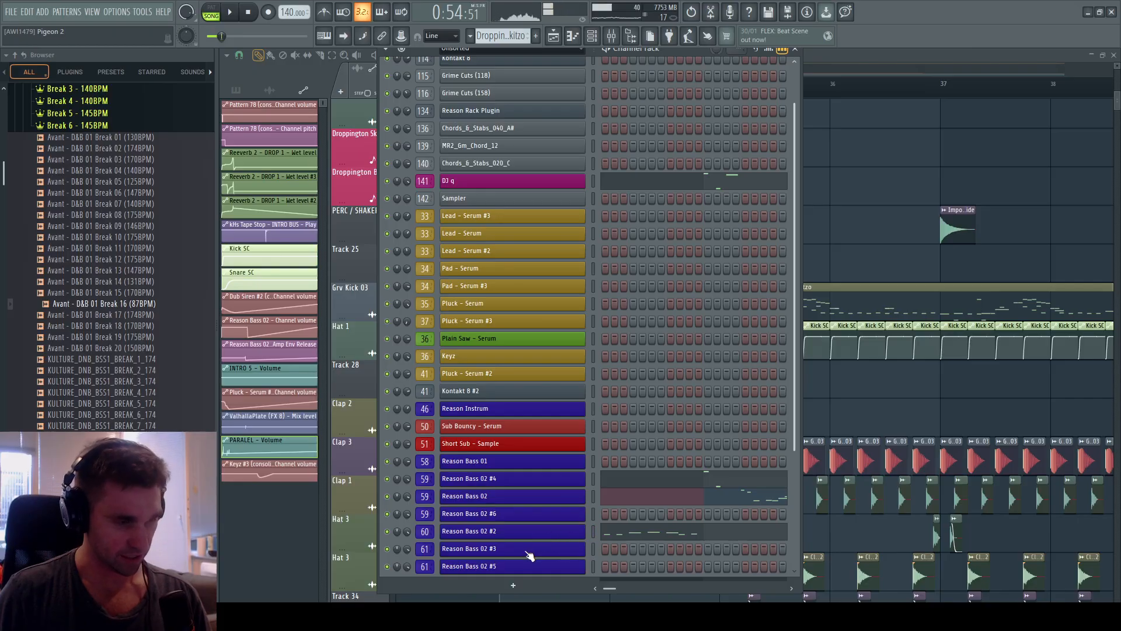
{"action": "key", "text": "space"}
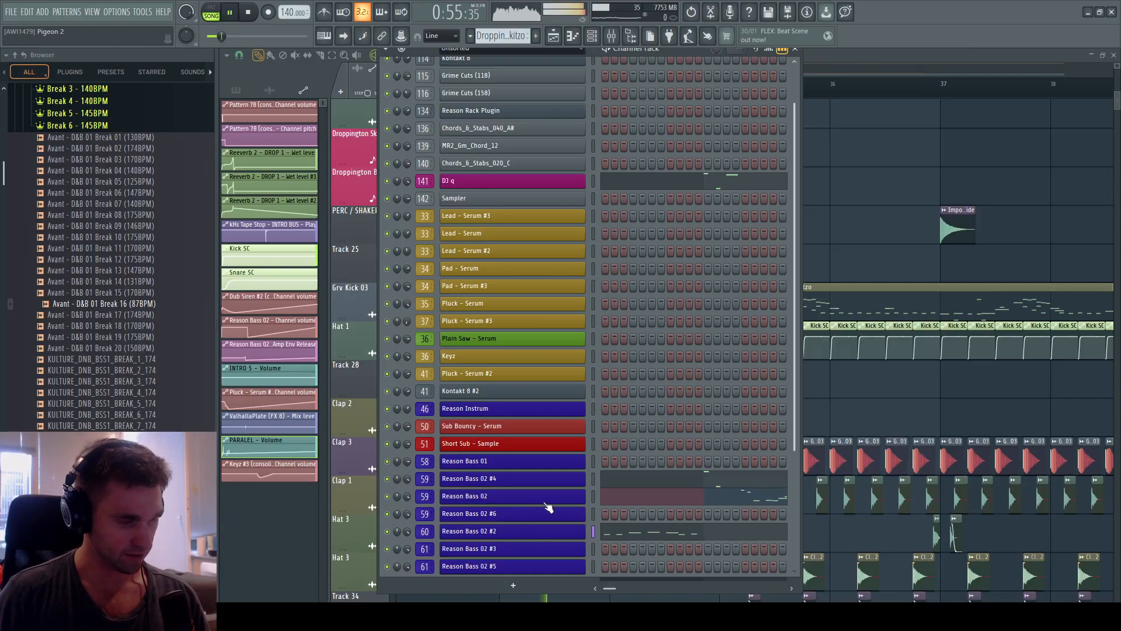
Open the Reason Bass 02 channel's Subtractor synth and move its window so the whole rack fits on screen.
{"action": "left_click", "coordinate": [475, 496]}
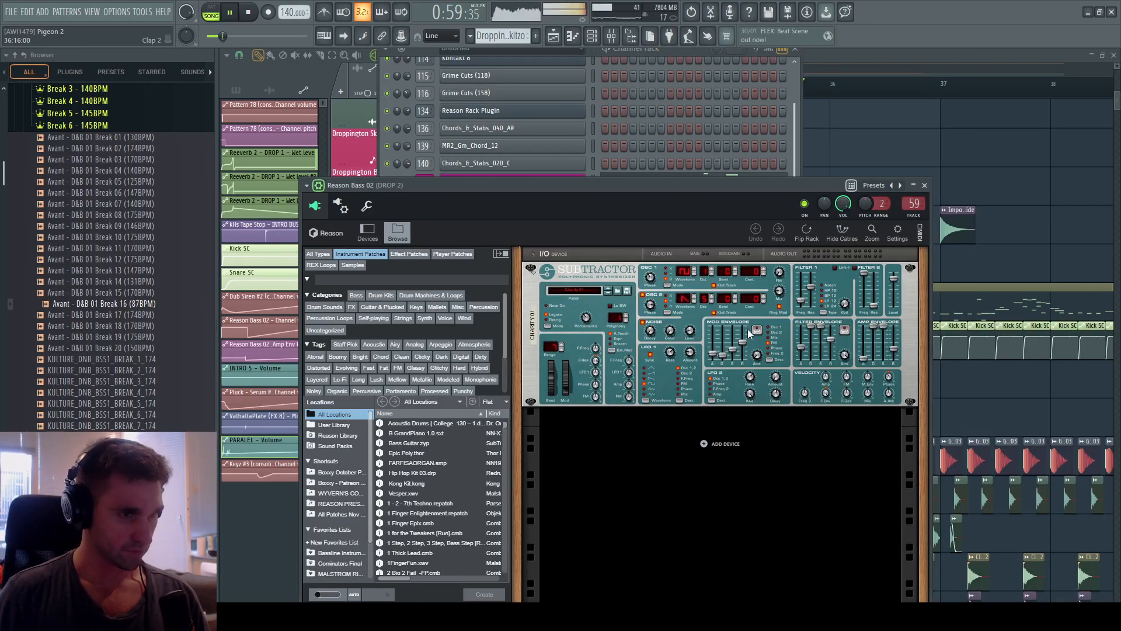
{"action": "left_click_drag", "start_coordinate": [715, 185], "coordinate": [668, 135]}
{"action": "left_click", "coordinate": [565, 498]}
{"action": "key", "text": "space"}
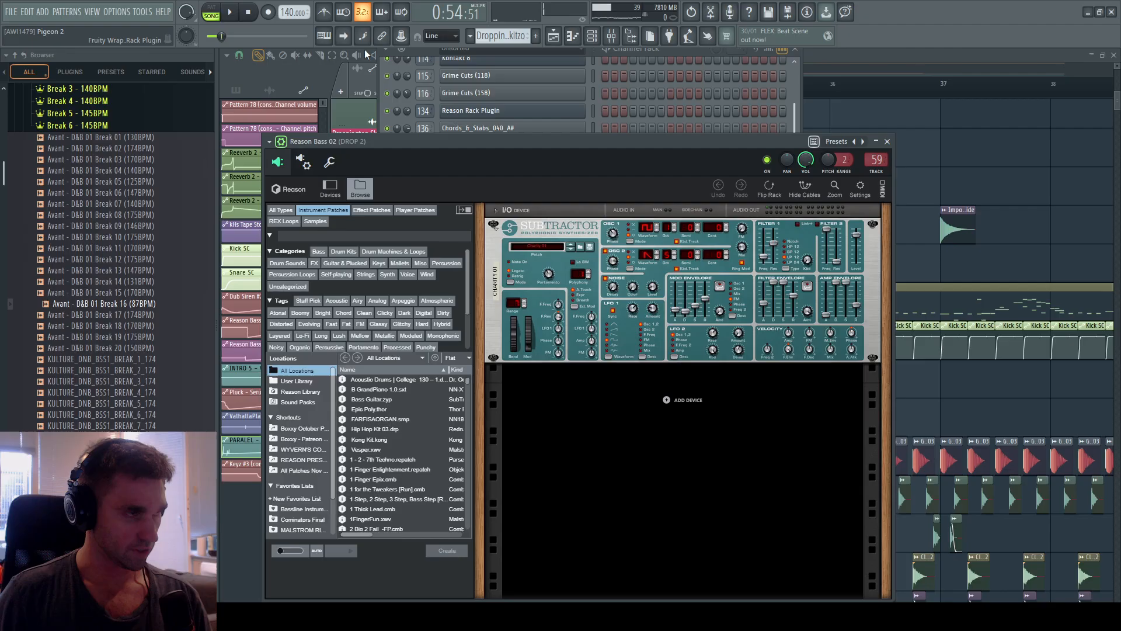
Enable the typing keyboard as a piano and play test notes on the Reason Bass 02 Subtractor patch.
{"action": "left_click", "coordinate": [323, 35]}
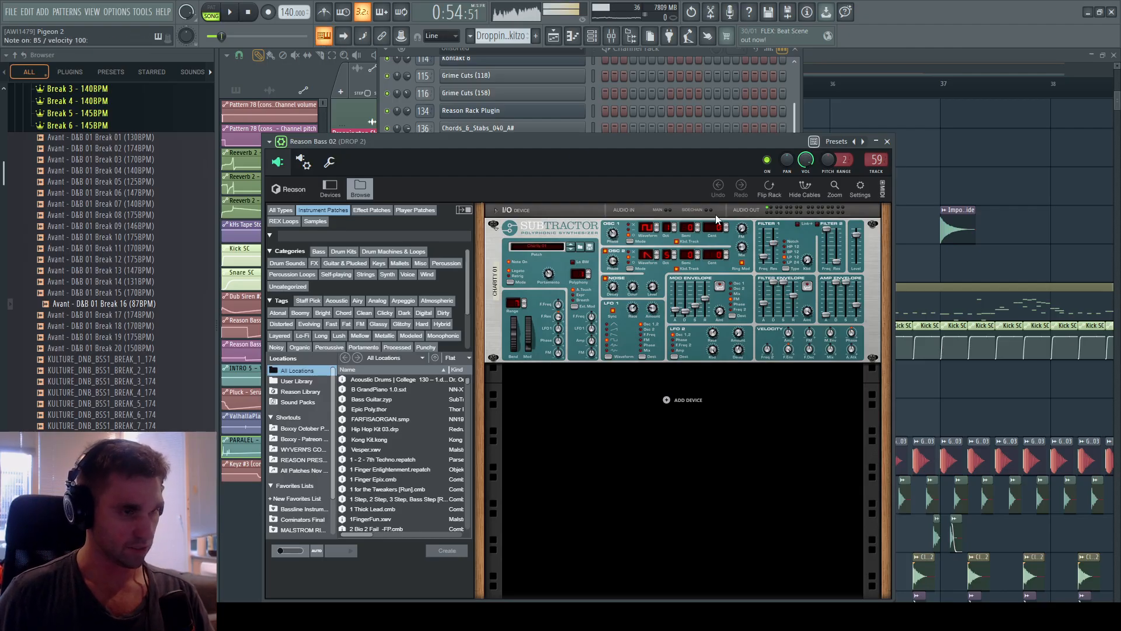
{"action": "key", "text": "x"}
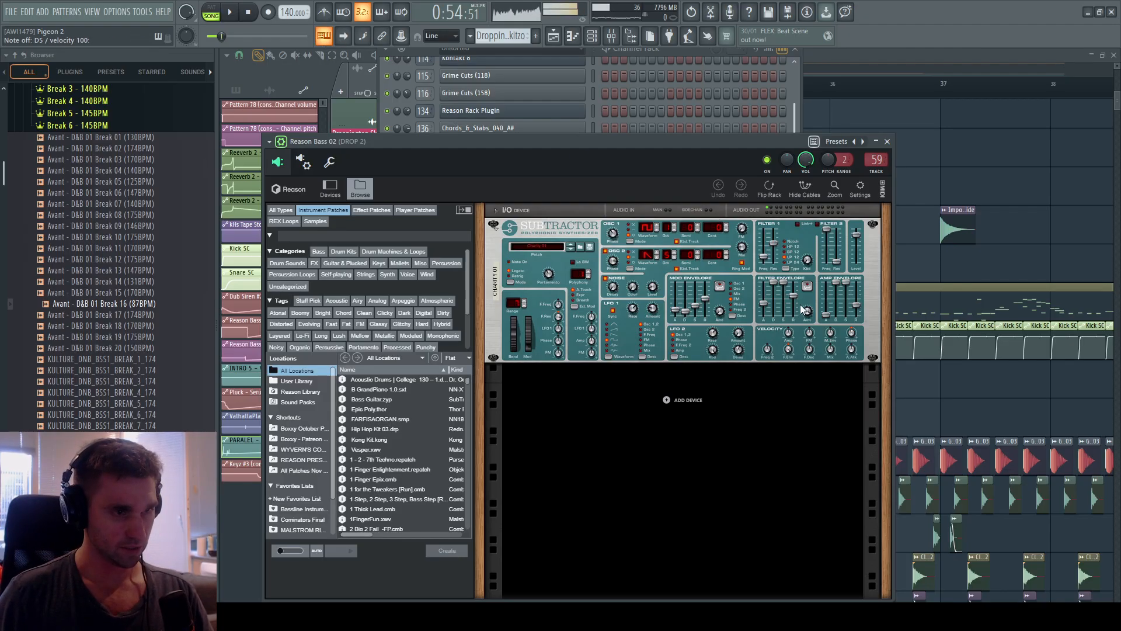
{"action": "key", "text": "2"}
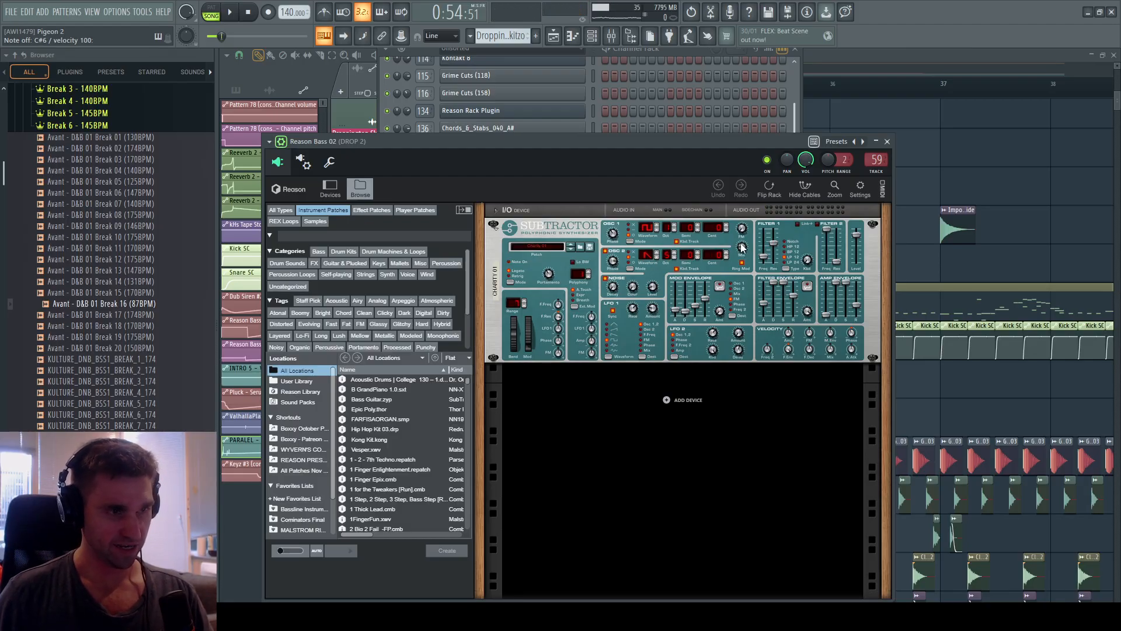
Try different mod envelope gain amounts on the Subtractor while playing test notes to hear how the envelope shapes the patch.
{"action": "key", "text": "s"}
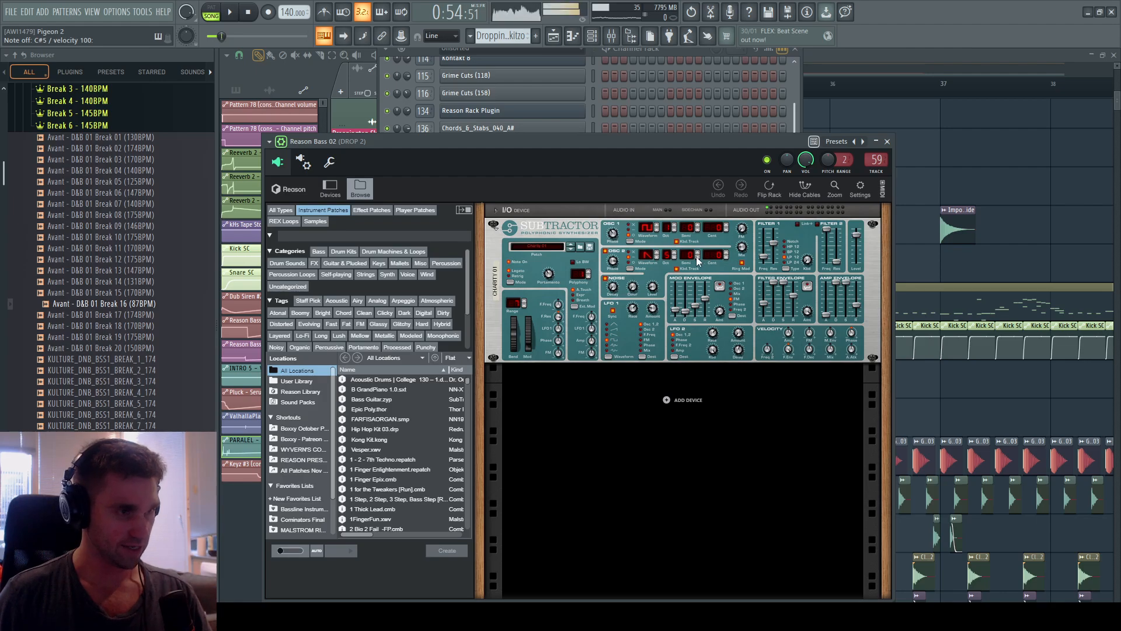
{"action": "left_click", "coordinate": [646, 251]}
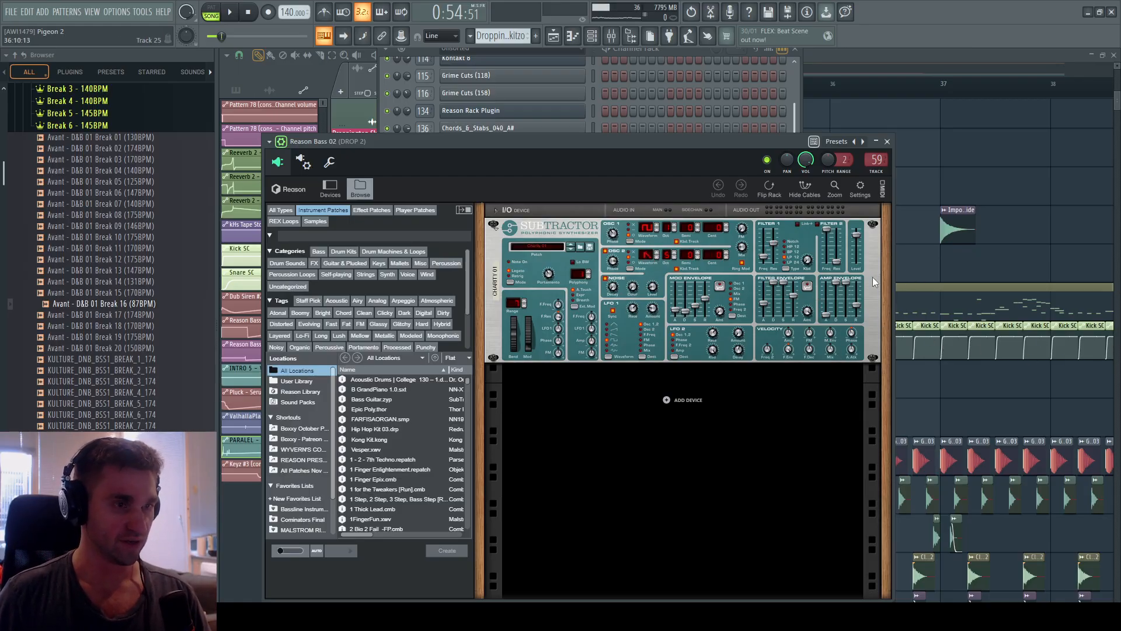
{"action": "left_click", "coordinate": [719, 315]}
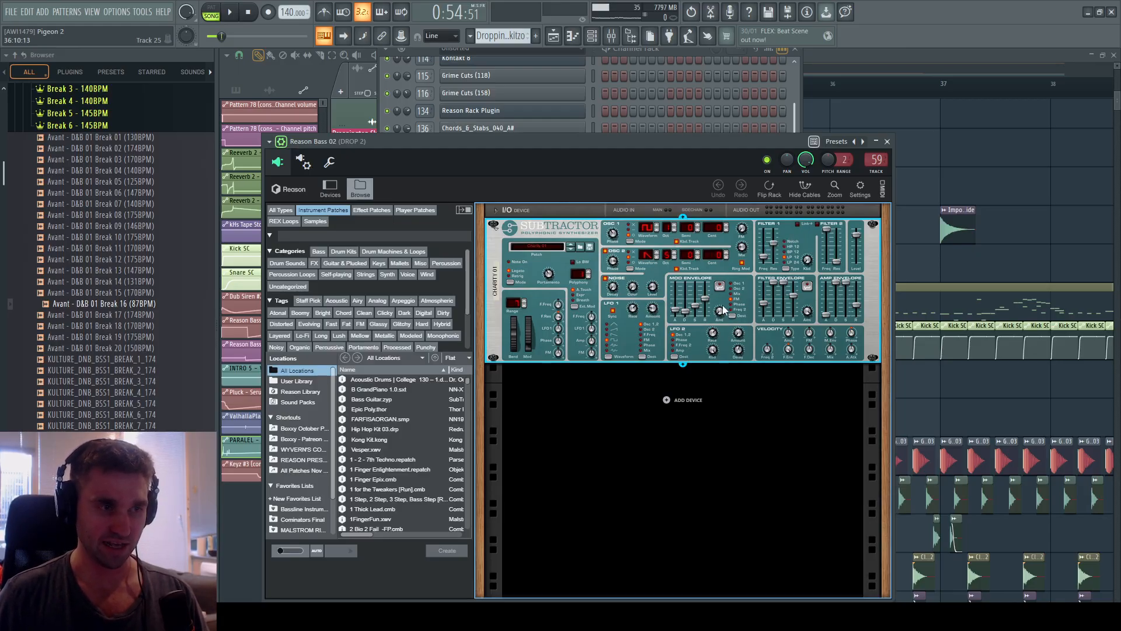
{"action": "key", "text": "n"}
{"action": "mouse_move", "coordinate": [719, 314]}
{"action": "left_mouse_down"}
{"action": "mouse_move", "coordinate": [732, 349]}
{"action": "mouse_move", "coordinate": [722, 312]}
{"action": "left_mouse_up"}
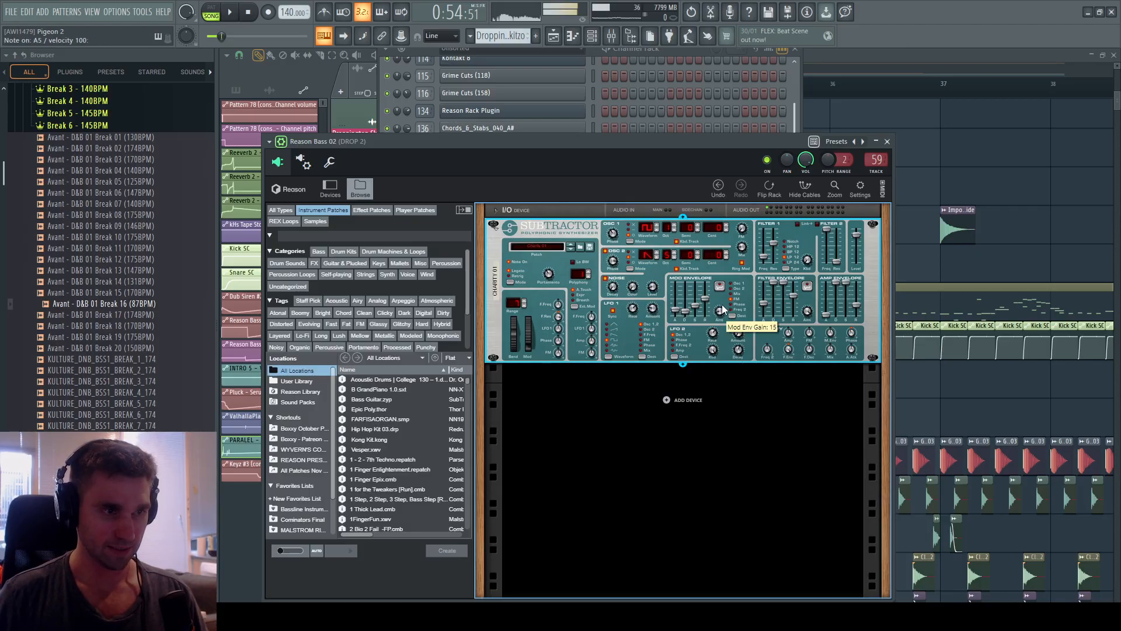
{"action": "key", "text": "n"}
{"action": "left_click_drag", "start_coordinate": [721, 309], "coordinate": [720, 318]}
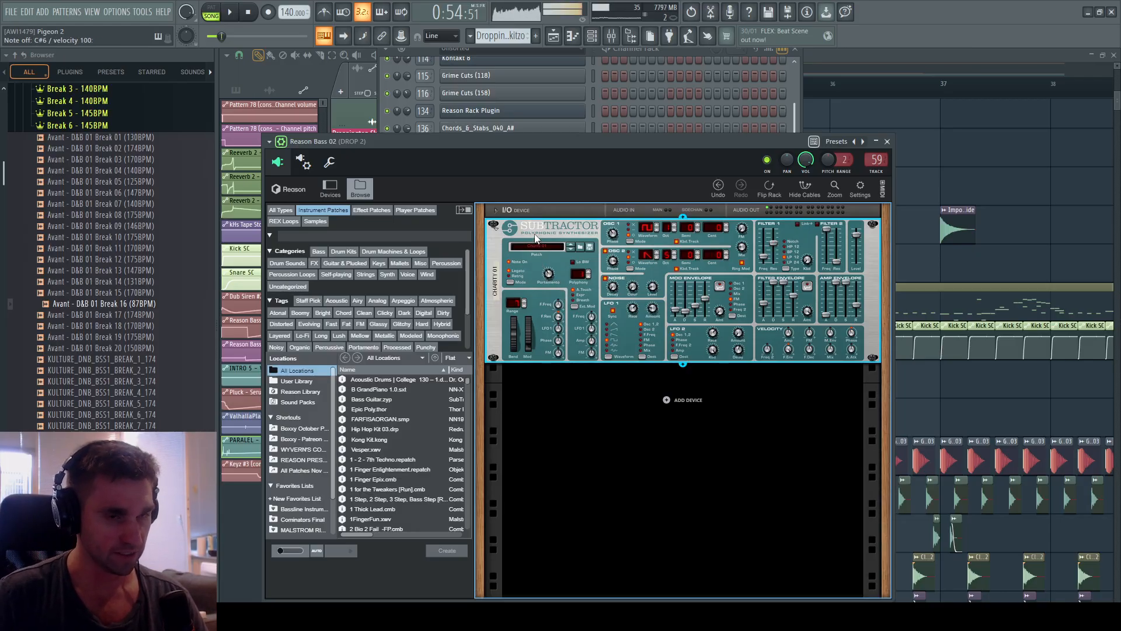
Try different portamento amounts on the Subtractor while playing overlapping test notes, and undo the change.
{"action": "left_click", "coordinate": [516, 275]}
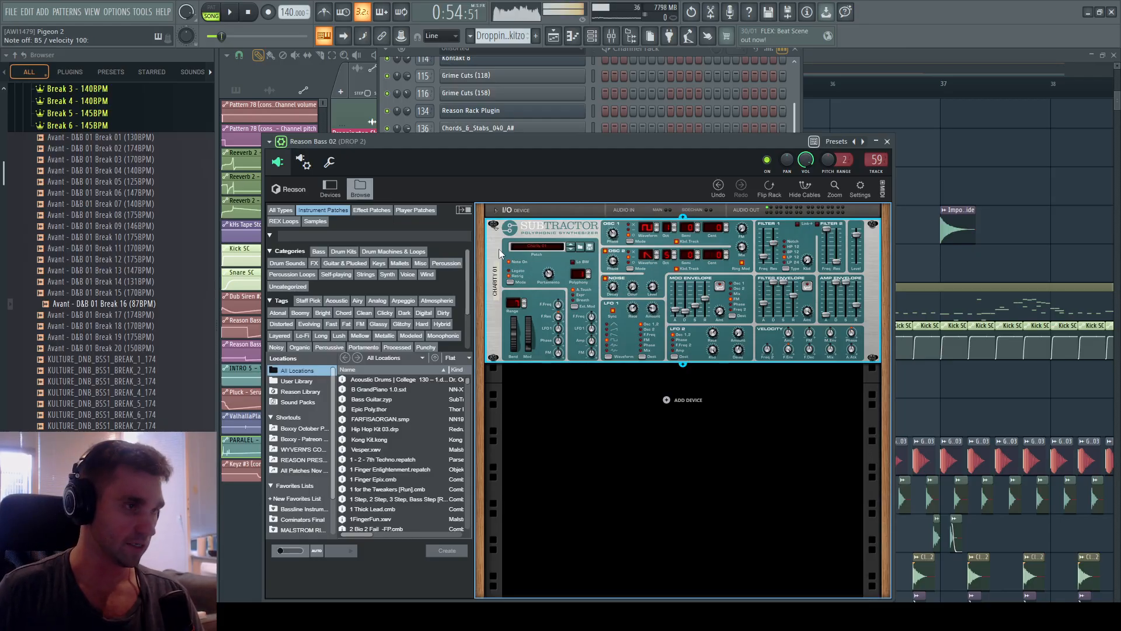
{"action": "key", "text": "e"}
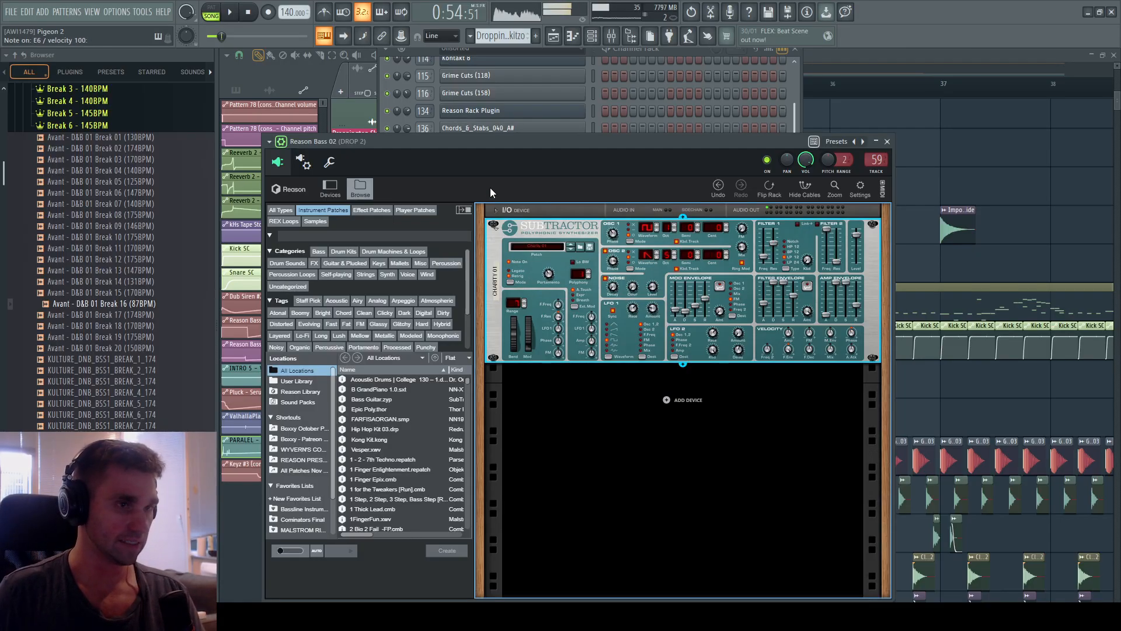
{"action": "left_click", "coordinate": [516, 275]}
{"action": "left_click_drag", "start_coordinate": [548, 274], "coordinate": [560, 244]}
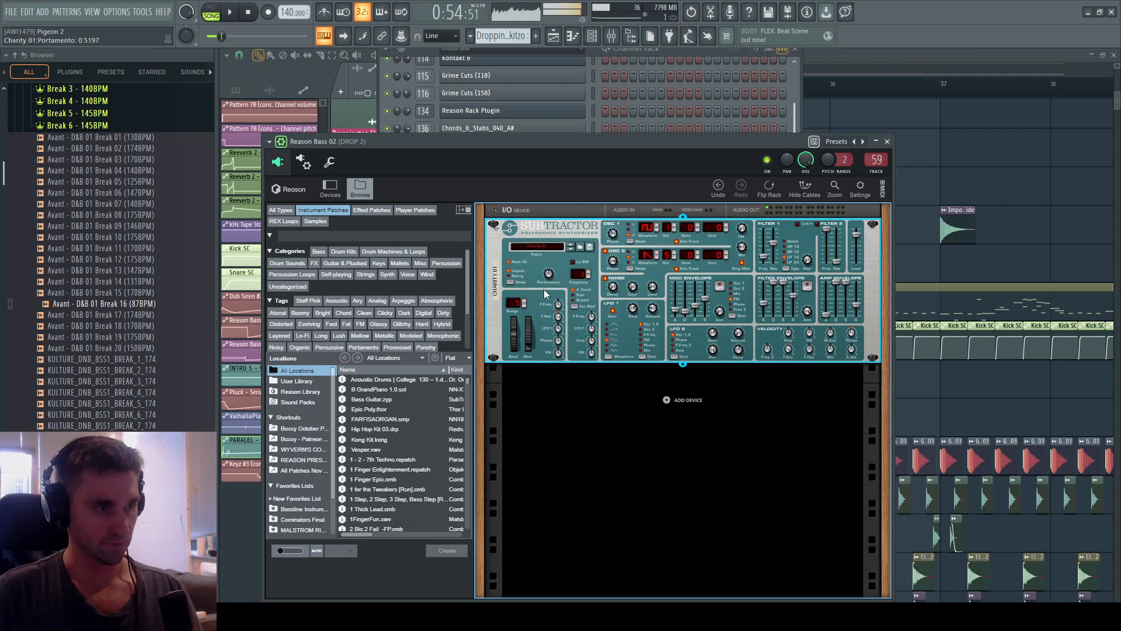
{"action": "mouse_move", "coordinate": [548, 282]}
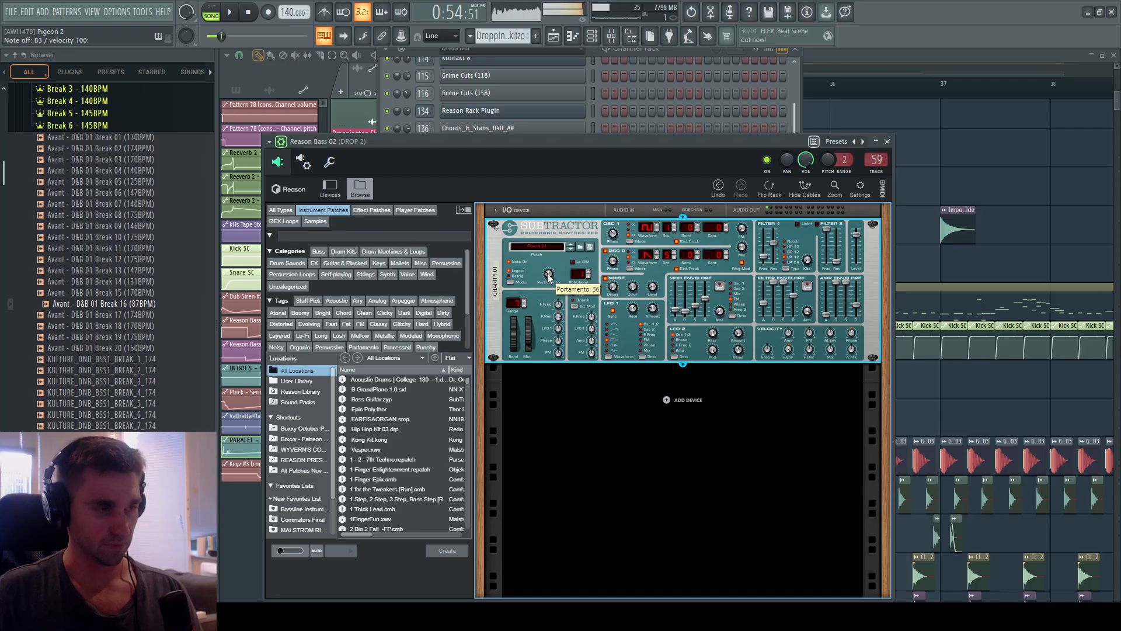
{"action": "mouse_move", "coordinate": [695, 301]}
{"action": "key", "text": "ctrl+z"}
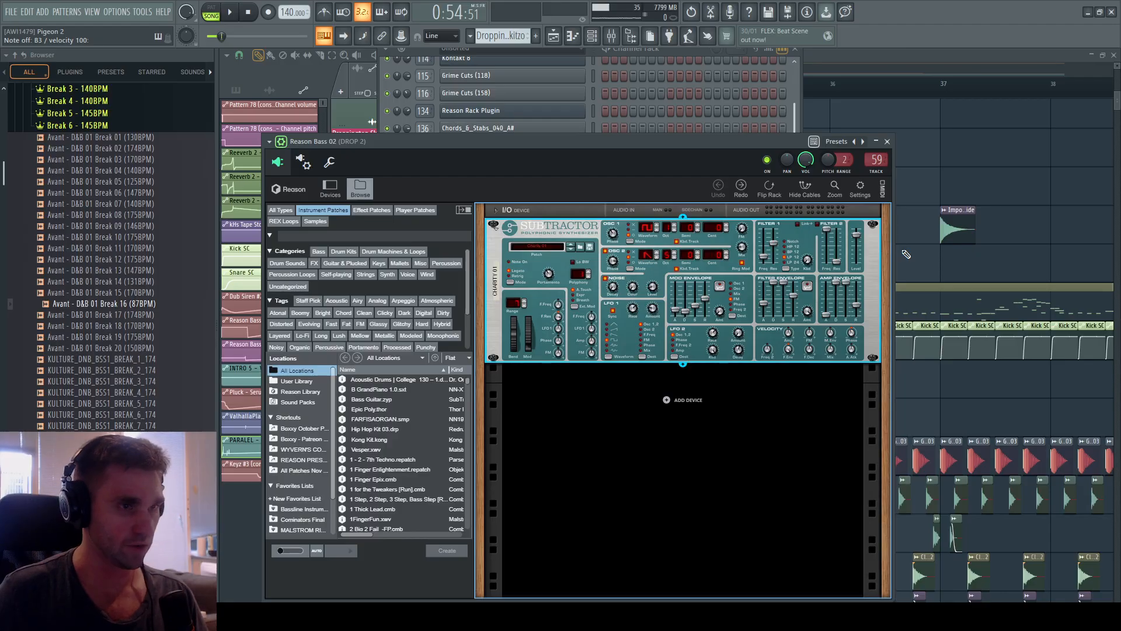
Play the drop from bar 33 in the playlist to hear the bass patch in context.
{"action": "key", "text": "space"}
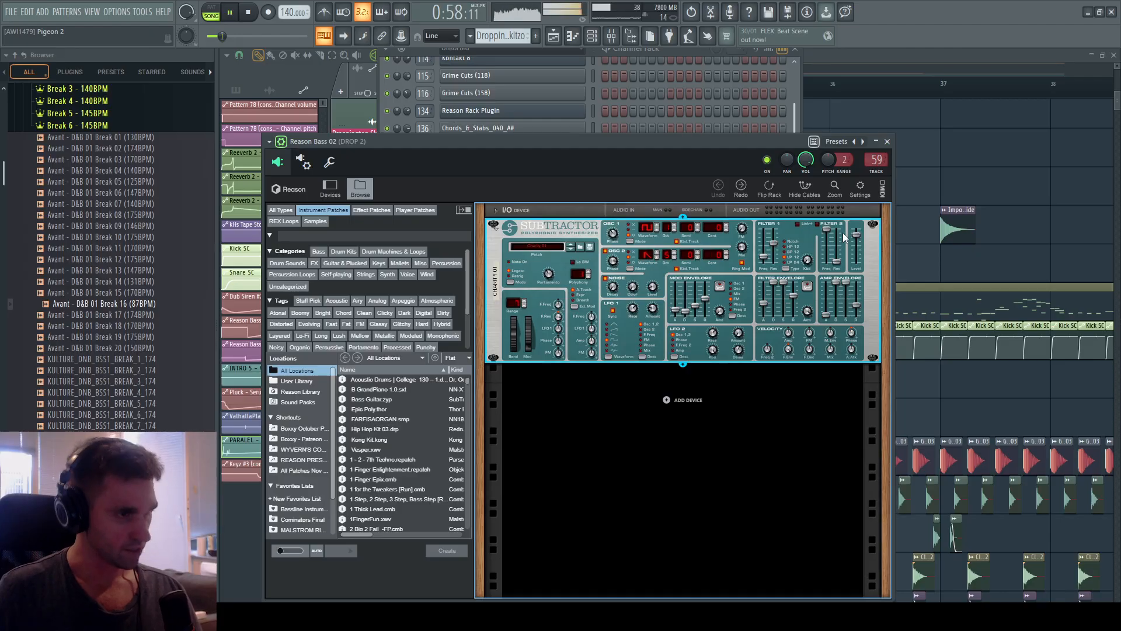
{"action": "key", "text": "space"}
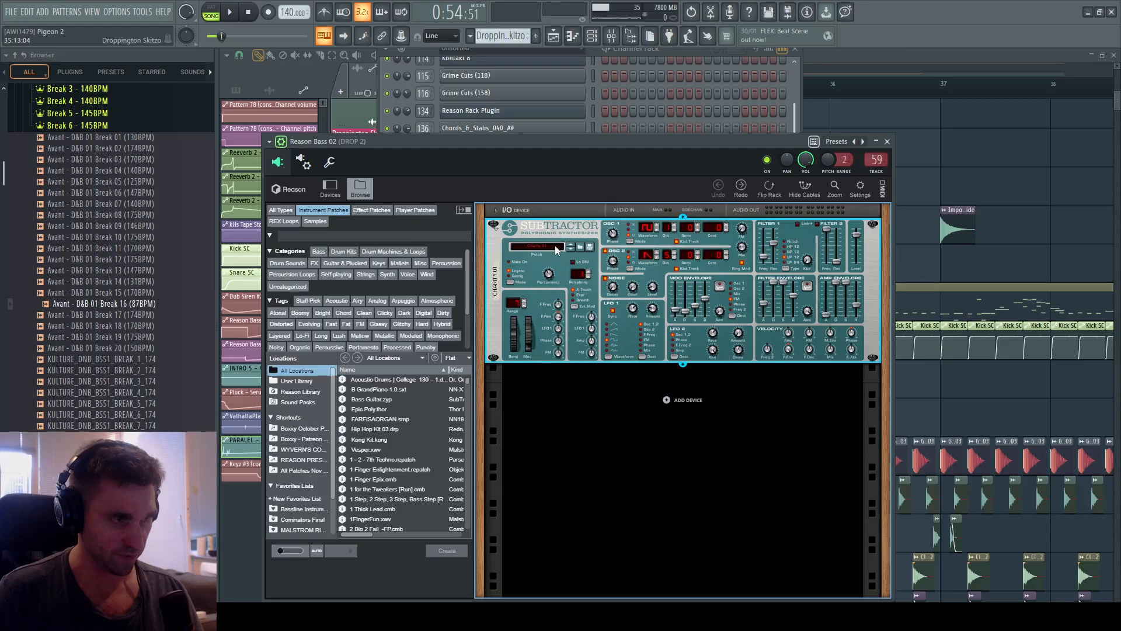
{"action": "left_click_drag", "start_coordinate": [859, 85], "coordinate": [790, 86]}
{"action": "scroll", "coordinate": [768, 87], "scroll_direction": "down", "scroll_amount": 3}
{"action": "key", "text": "space"}
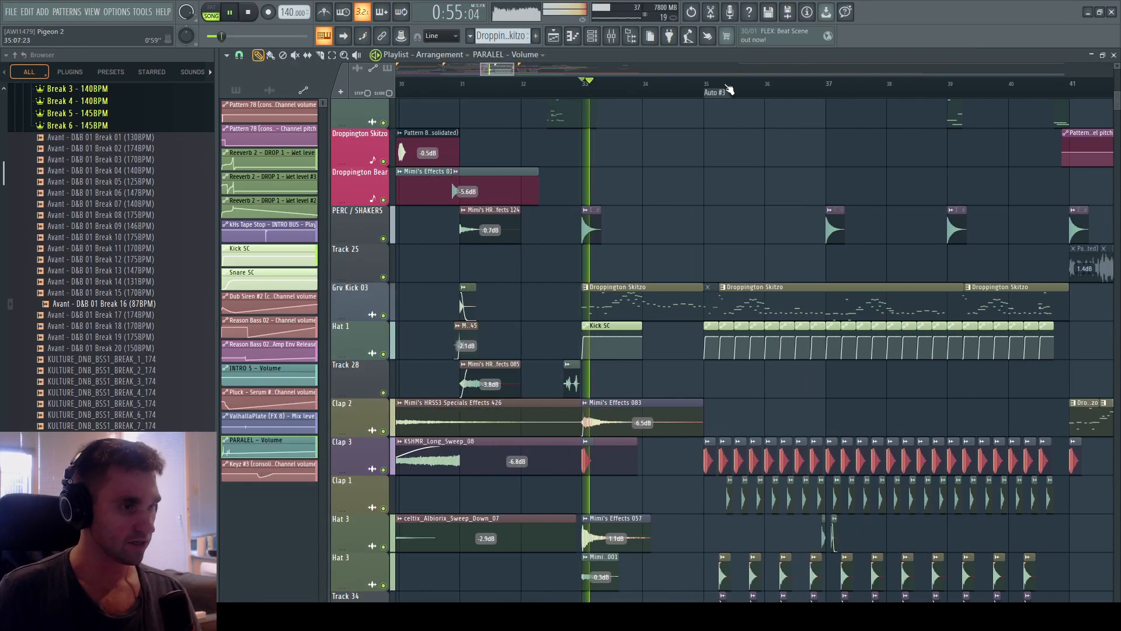
{"action": "key", "text": "space"}
Open the Droppington Skitzo clip at bar 33 in the piano roll, play its pattern, clear the time selection and return to the playlist.
{"action": "double_click", "coordinate": [613, 286]}
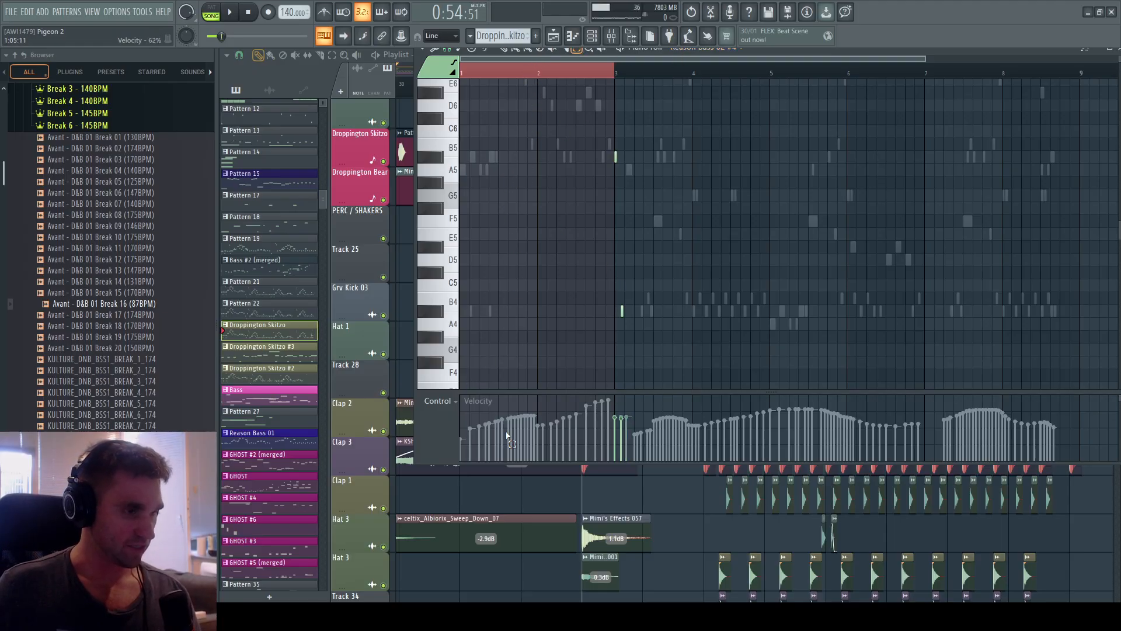
{"action": "scroll", "coordinate": [710, 52], "scroll_direction": "up", "scroll_amount": 1}
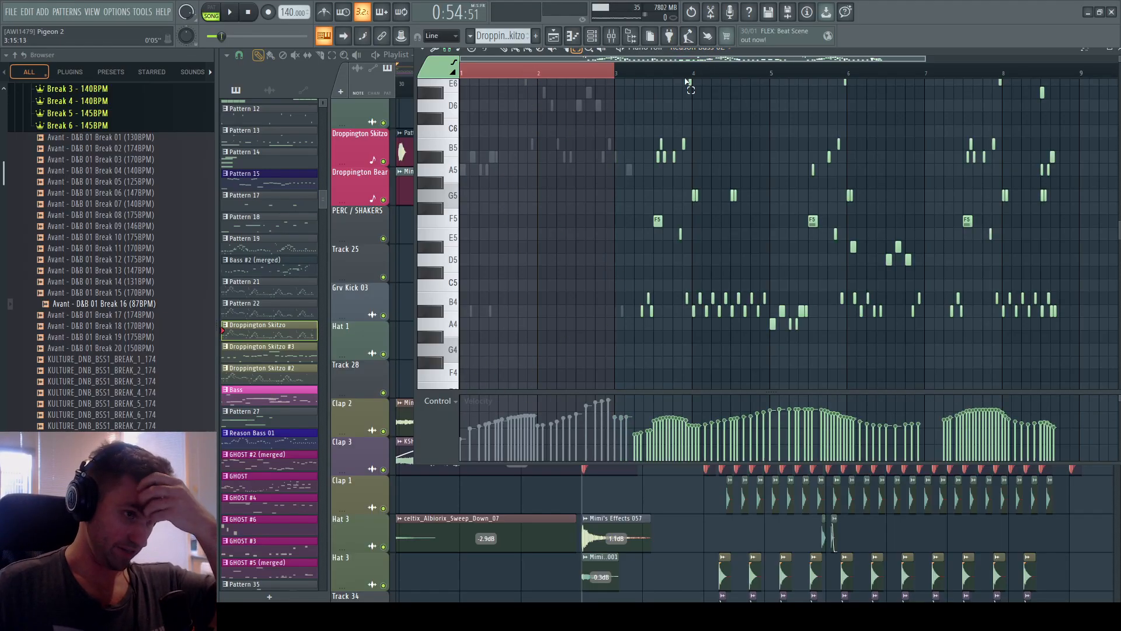
{"action": "left_click_drag", "start_coordinate": [688, 59], "coordinate": [460, 59]}
{"action": "left_click", "coordinate": [622, 51]}
{"action": "scroll", "coordinate": [693, 55], "scroll_direction": "down", "scroll_amount": 2}
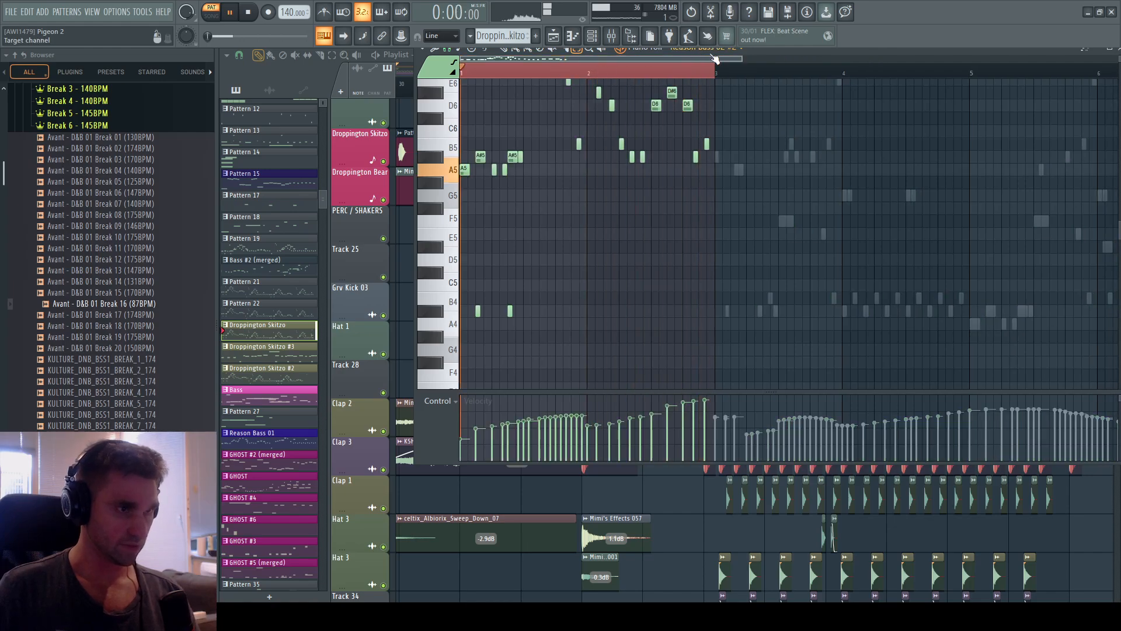
{"action": "left_click", "coordinate": [718, 72], "text": "ctrl"}
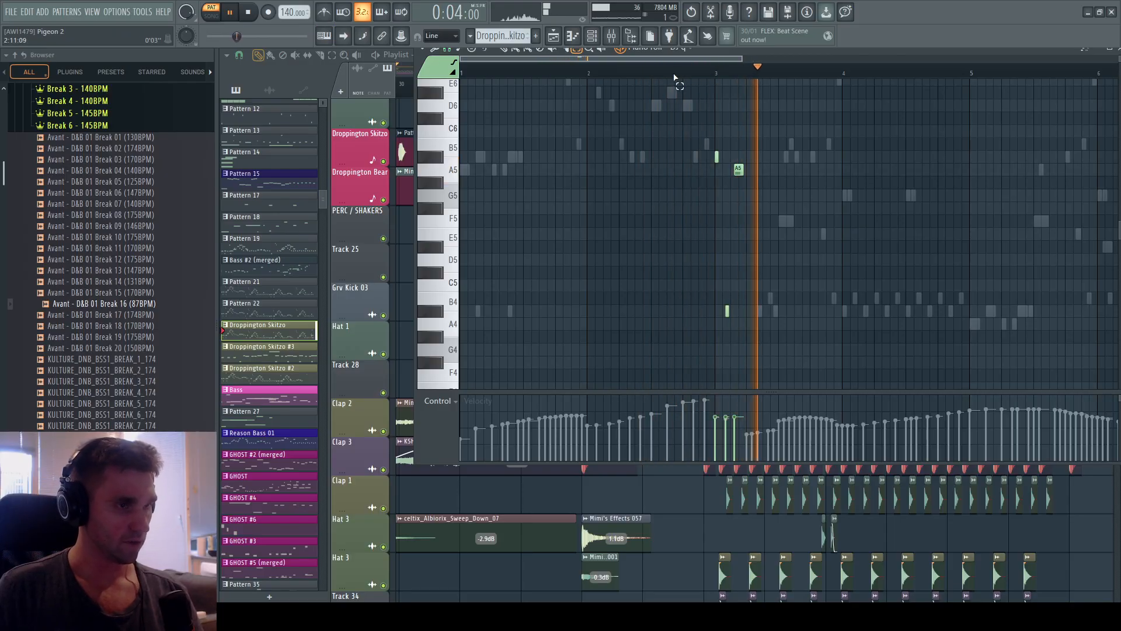
{"action": "left_click_drag", "start_coordinate": [742, 59], "coordinate": [954, 59]}
{"action": "left_click", "coordinate": [613, 37]}
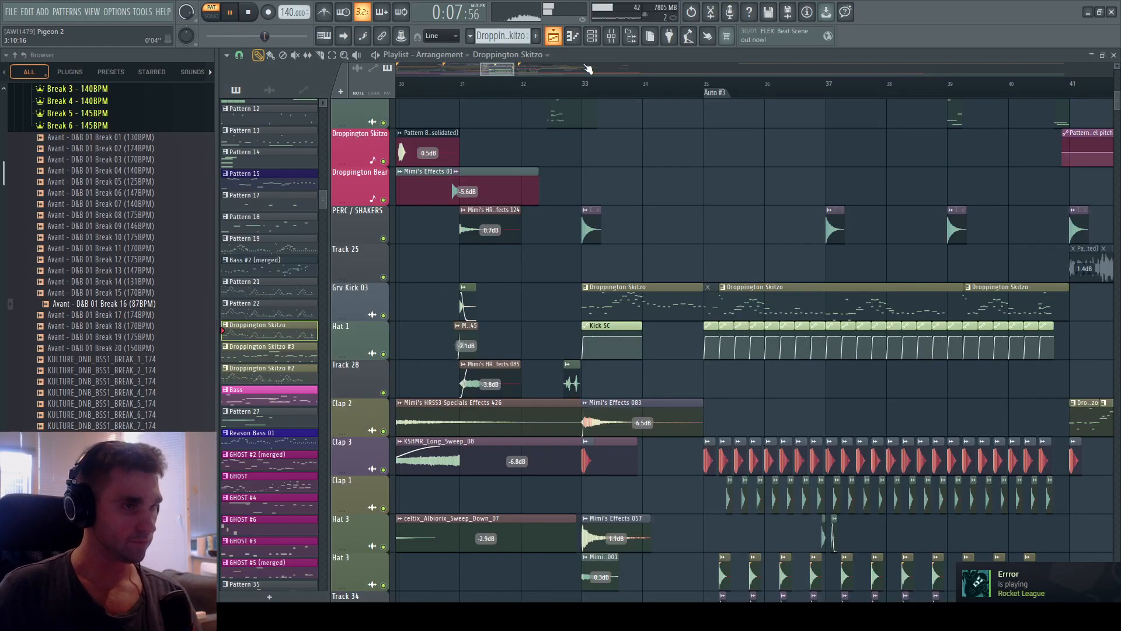
Play the drop from bar 35, select the Reason Bass 02 channel and open the longer Droppington Skitzo clip's notes in the piano roll.
{"action": "key", "text": "space"}
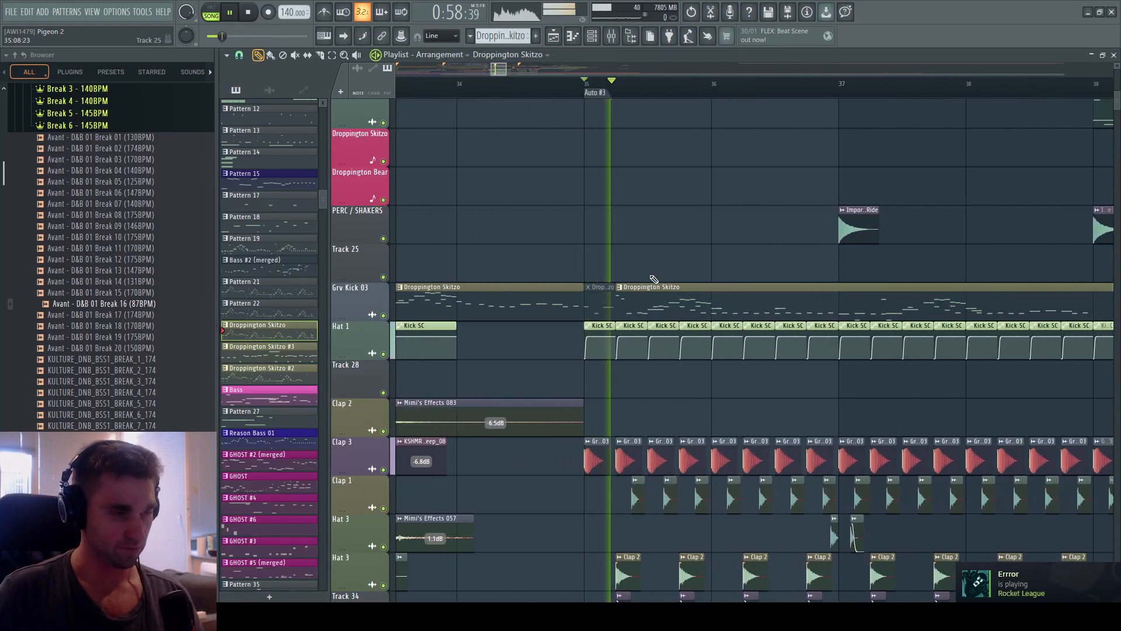
{"action": "left_click", "coordinate": [591, 36]}
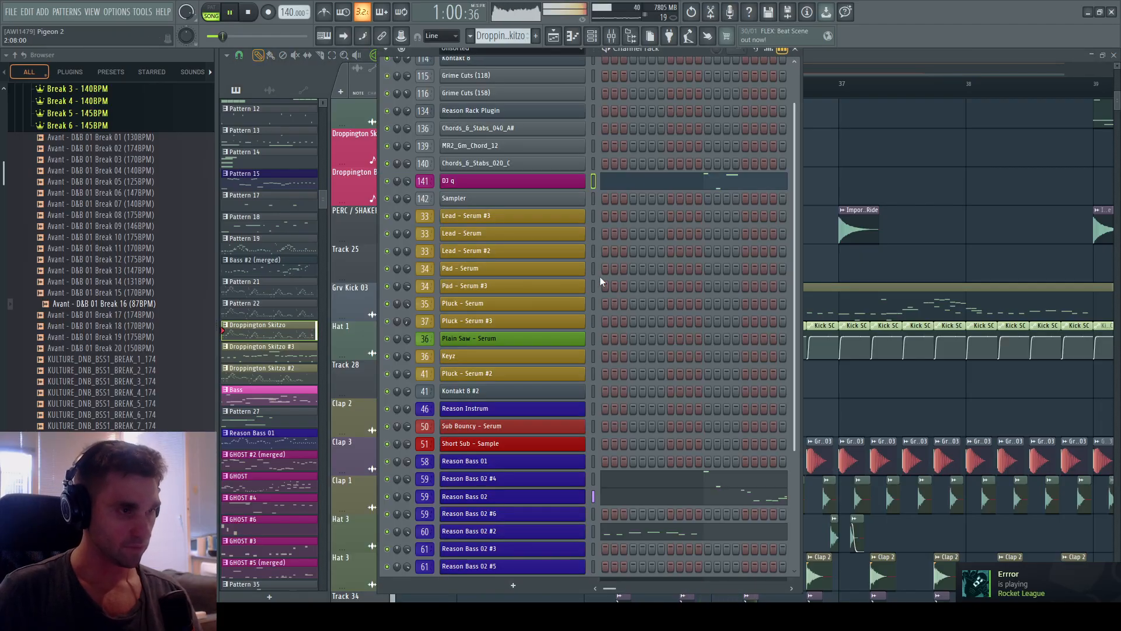
{"action": "left_click", "coordinate": [572, 493]}
{"action": "double_click", "coordinate": [971, 299]}
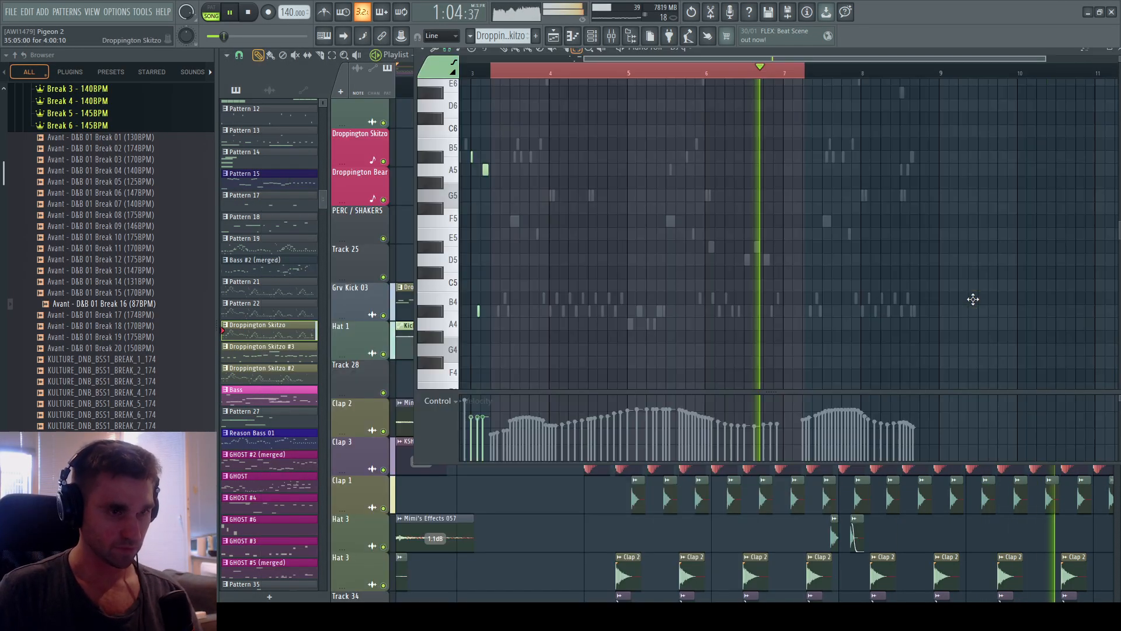
{"action": "key", "text": "l"}
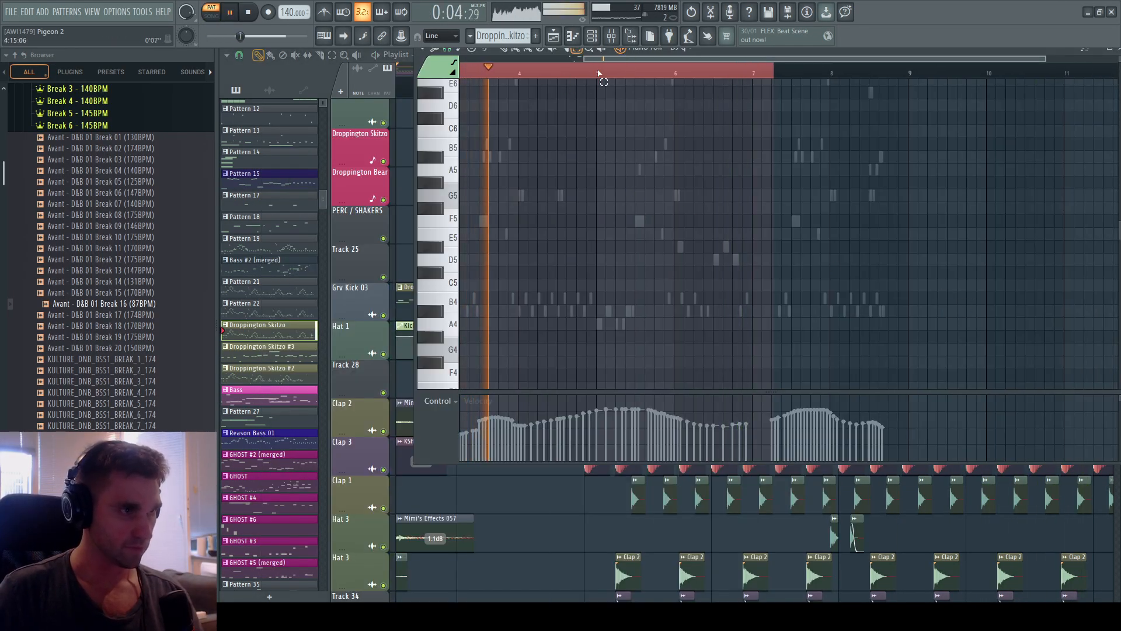
{"action": "scroll", "coordinate": [685, 58], "scroll_direction": "up", "scroll_amount": 1}
{"action": "left_click_drag", "start_coordinate": [604, 59], "coordinate": [537, 79]}
{"action": "key", "text": "space"}
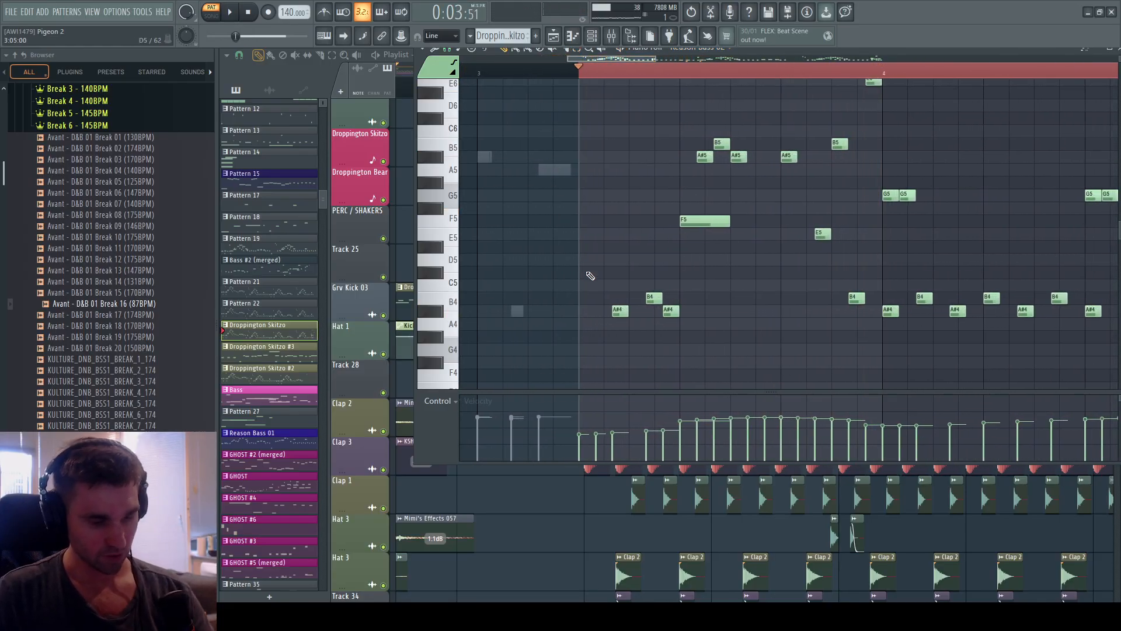
Audition the first Reason Bass 02 notes after bar 3 of the pattern in short bursts.
{"action": "left_click", "coordinate": [613, 76]}
{"action": "key", "text": "space"}
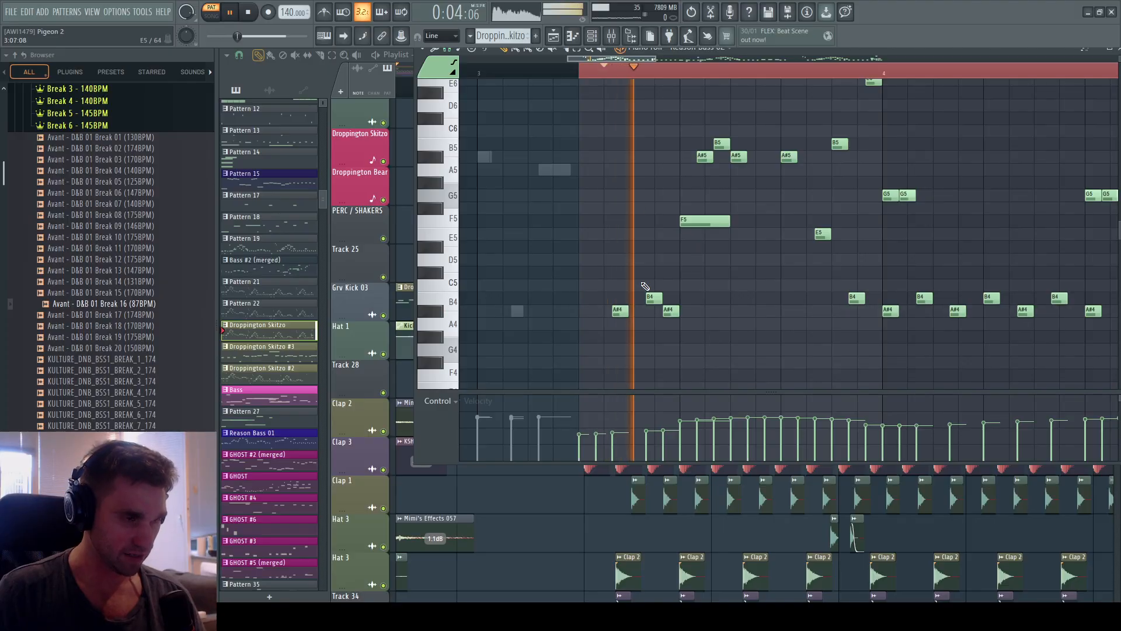
{"action": "key", "text": "space"}
{"action": "key", "text": "space"}
{"action": "key", "text": "space"}
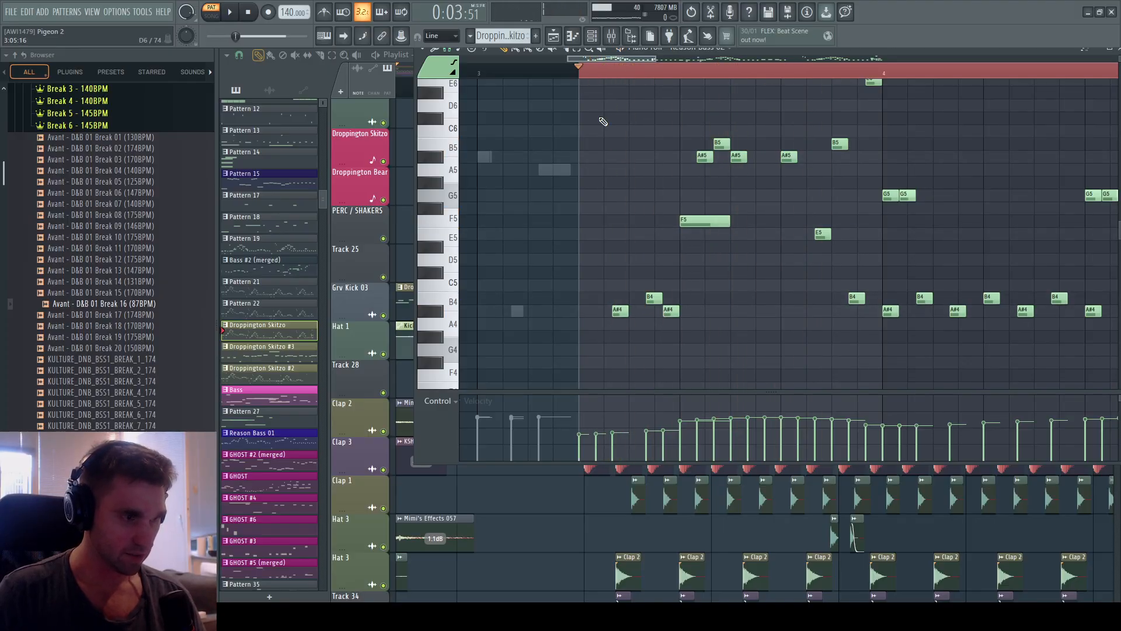
Examine the full pitch range of the Reason Bass 02 notes around bars 3 and 4, from the lowest notes to the highest.
{"action": "scroll", "coordinate": [593, 163], "scroll_direction": "up", "scroll_amount": 5}
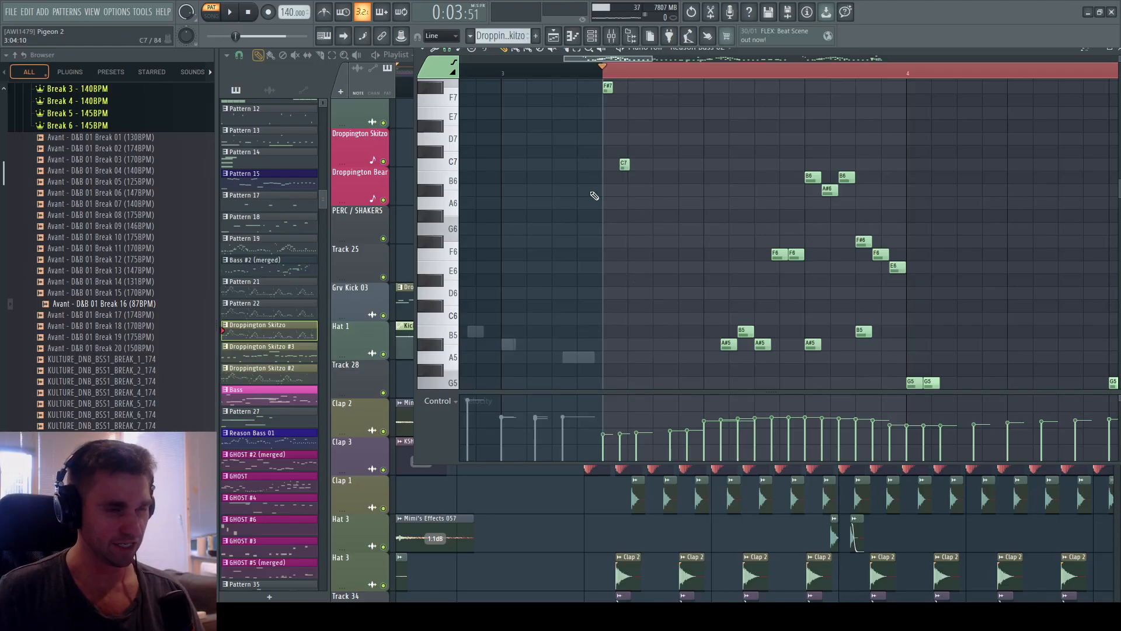
{"action": "scroll", "coordinate": [634, 156], "scroll_direction": "down", "scroll_amount": 5}
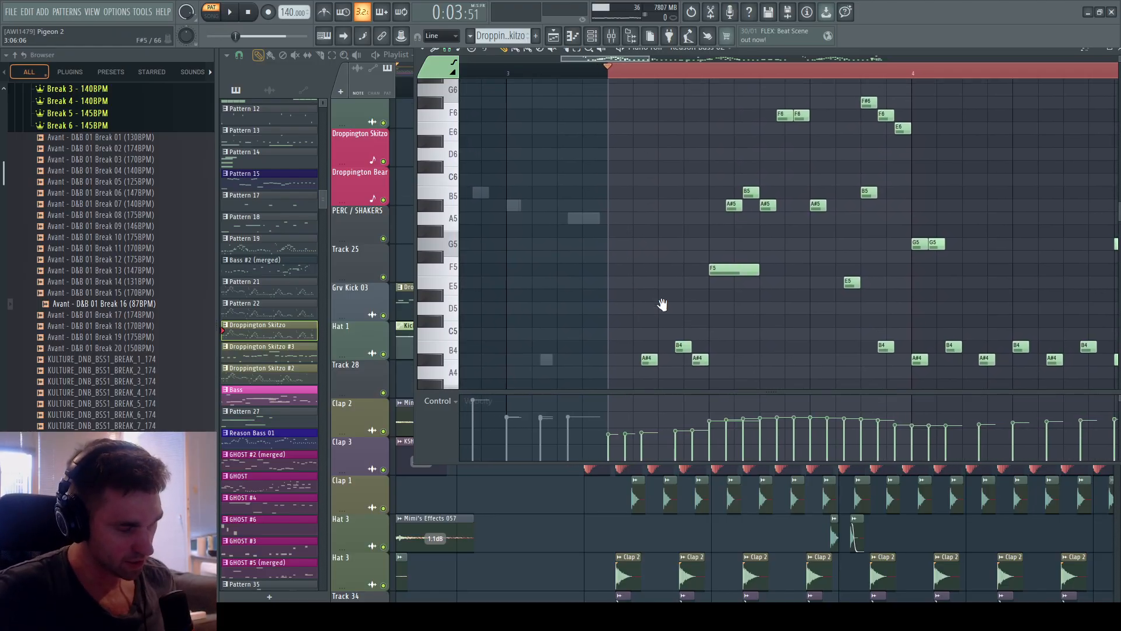
{"action": "scroll", "coordinate": [662, 304], "scroll_direction": "down", "scroll_amount": 3}
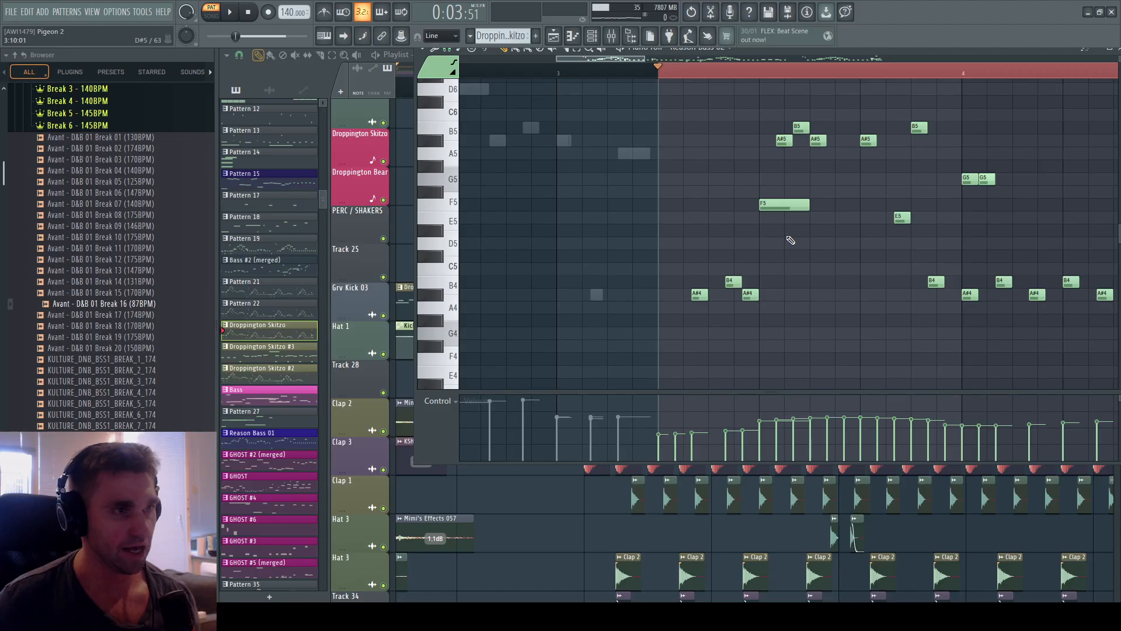
{"action": "scroll", "coordinate": [665, 144], "scroll_direction": "down", "scroll_amount": 2}
{"action": "scroll", "coordinate": [678, 187], "scroll_direction": "up", "scroll_amount": 10}
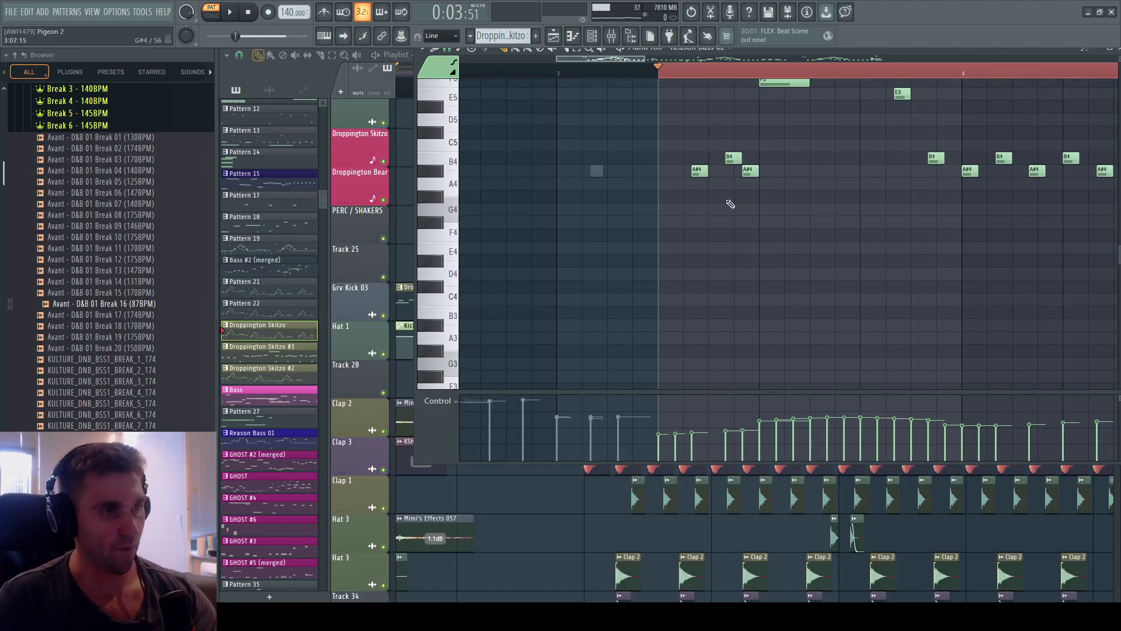
{"action": "scroll", "coordinate": [693, 169], "scroll_direction": "down", "scroll_amount": 16}
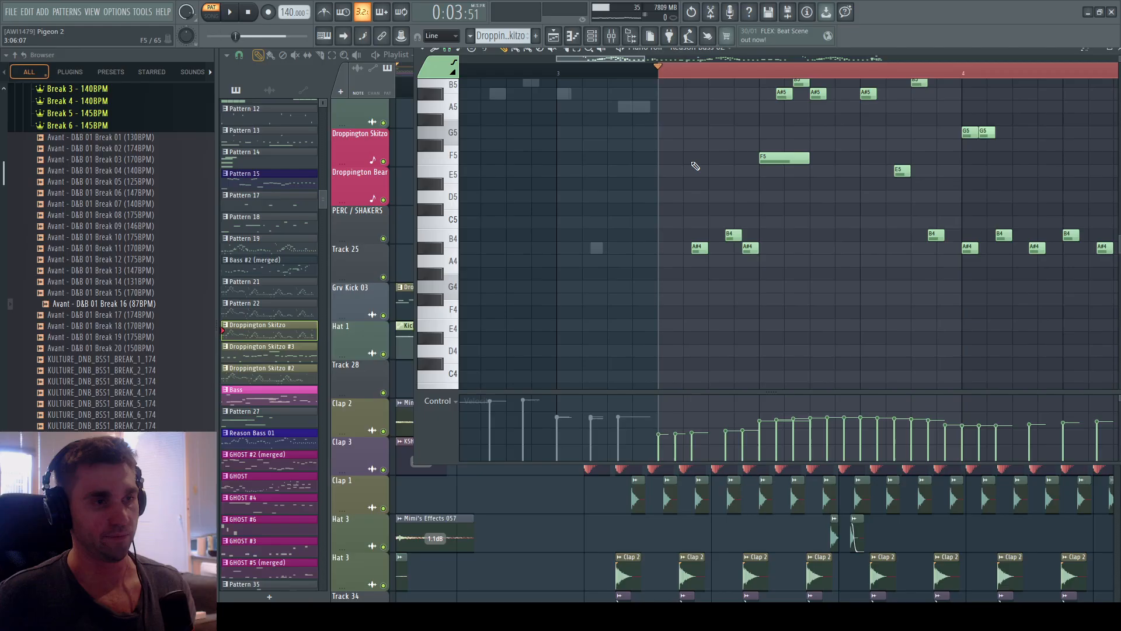
{"action": "scroll", "coordinate": [708, 163], "scroll_direction": "up", "scroll_amount": 13}
{"action": "scroll", "coordinate": [724, 175], "scroll_direction": "down", "scroll_amount": 4}
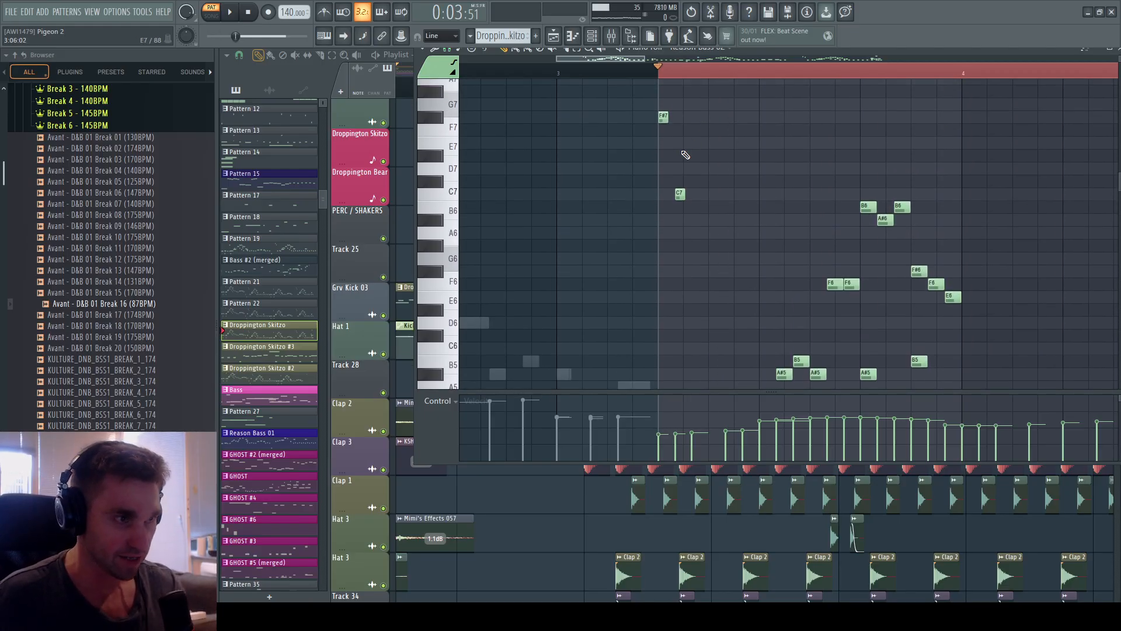
{"action": "scroll", "coordinate": [718, 205], "scroll_direction": "up", "scroll_amount": 7}
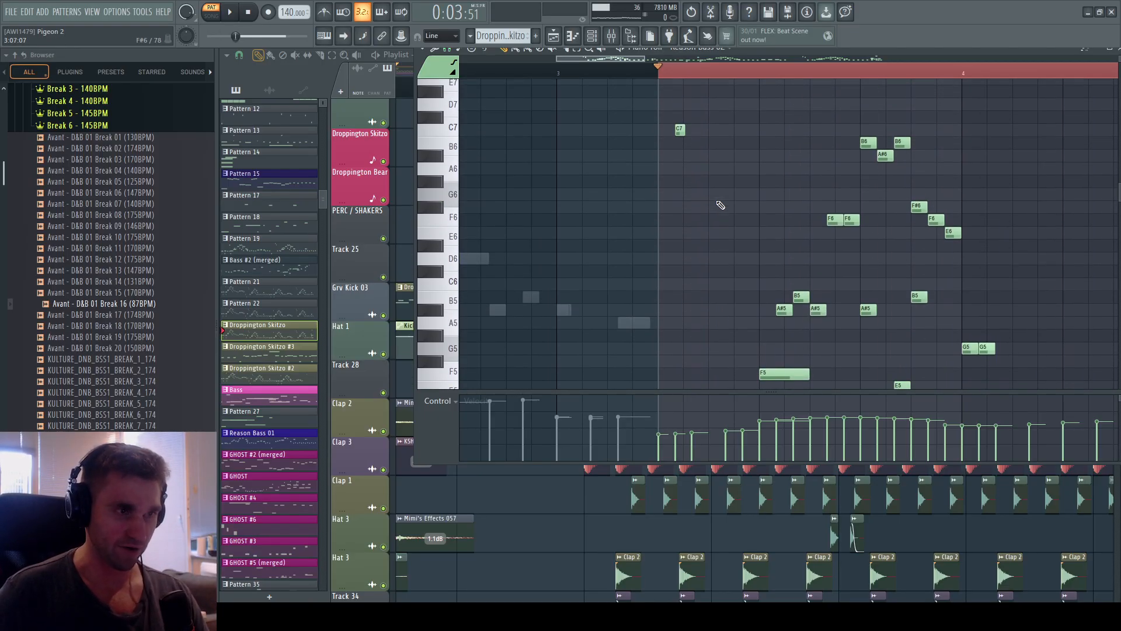
{"action": "scroll", "coordinate": [776, 179], "scroll_direction": "down", "scroll_amount": 14}
{"action": "scroll", "coordinate": [770, 159], "scroll_direction": "down", "scroll_amount": 4}
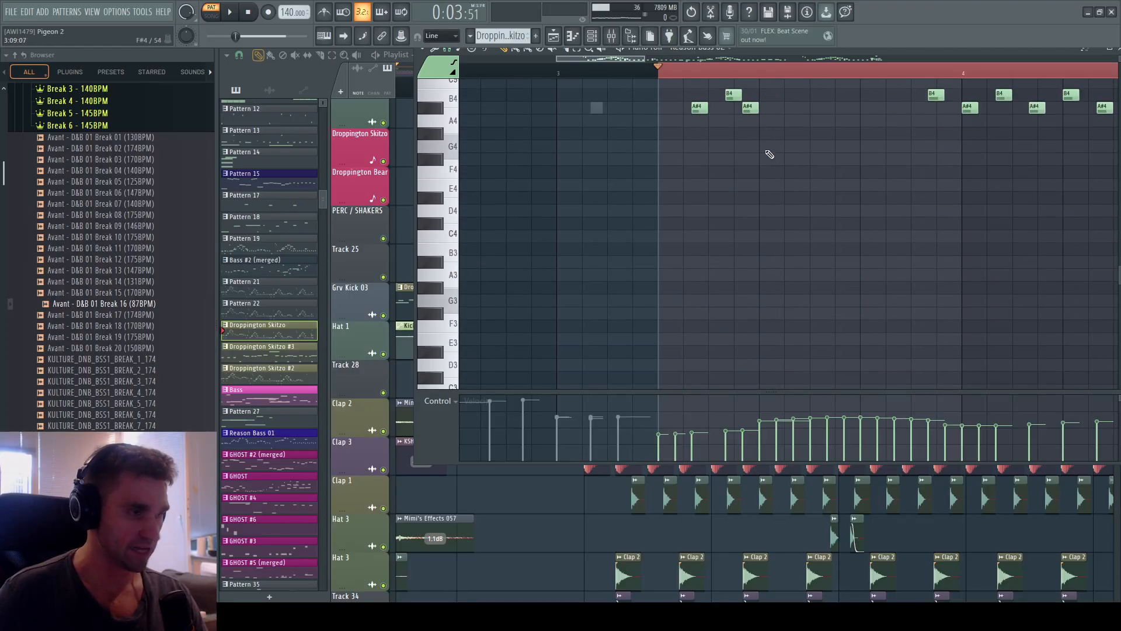
{"action": "left_click_drag", "start_coordinate": [730, 138], "coordinate": [711, 368]}
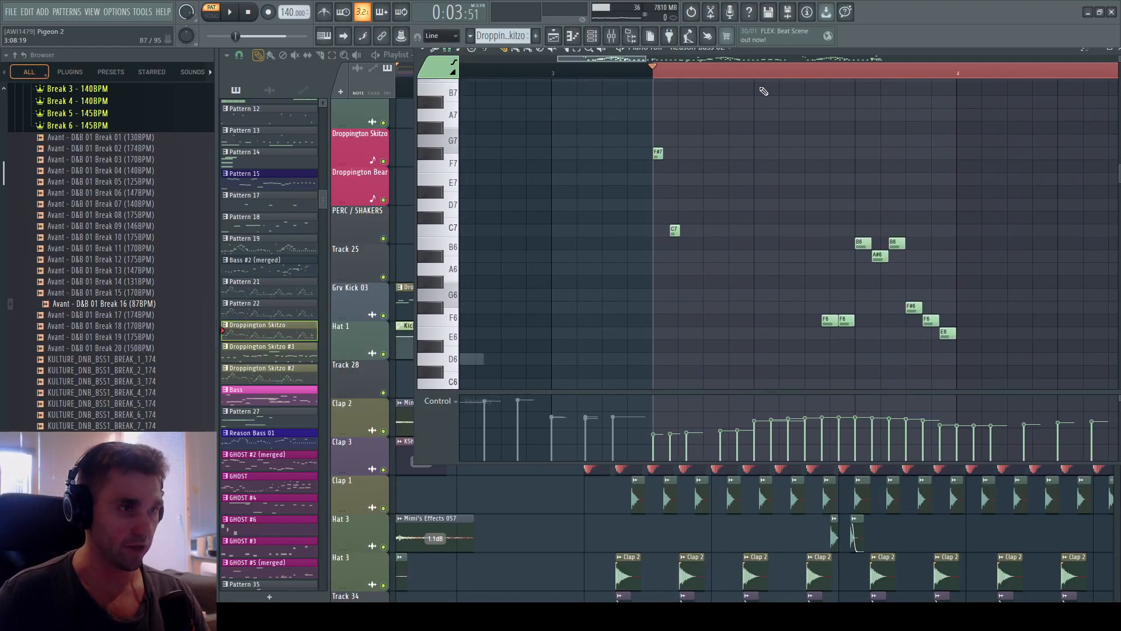
{"action": "scroll", "coordinate": [772, 70], "scroll_direction": "down", "scroll_amount": 2}
{"action": "scroll", "coordinate": [775, 72], "scroll_direction": "down", "scroll_amount": 1}
{"action": "scroll", "coordinate": [911, 74], "scroll_direction": "up", "scroll_amount": 3}
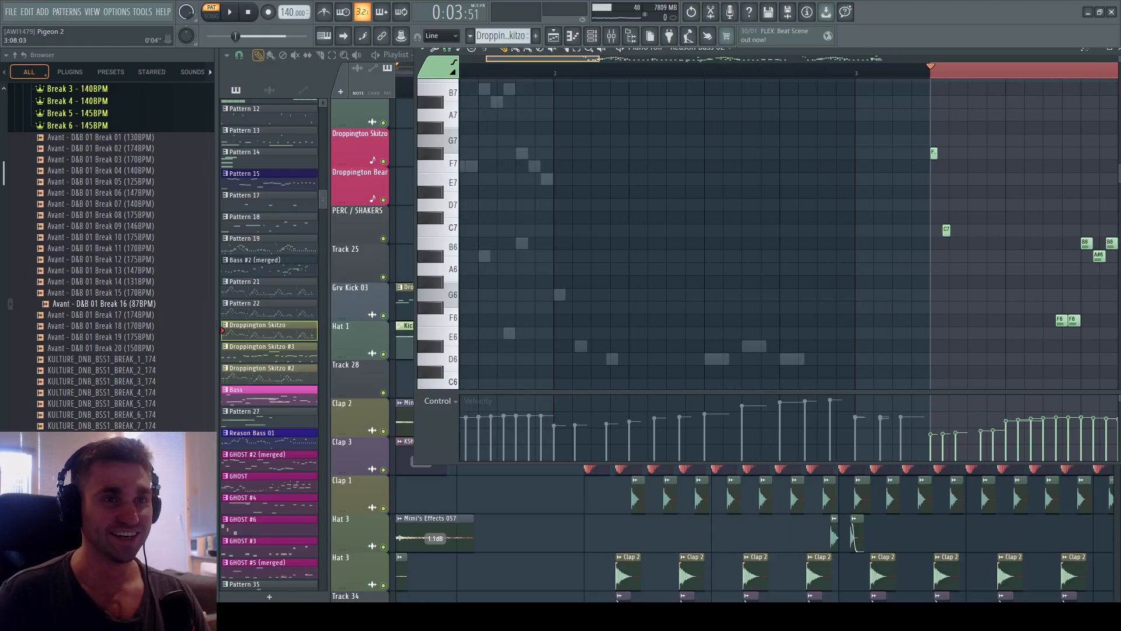
Examine the Reason Bass 02 notes around bars 3 and 4 of the pattern and play the selected range.
{"action": "scroll", "coordinate": [934, 75], "scroll_direction": "right", "scroll_amount": 5}
{"action": "left_click_drag", "start_coordinate": [1119, 60], "coordinate": [1119, 79]}
{"action": "scroll", "coordinate": [977, 75], "scroll_direction": "left", "scroll_amount": 5}
{"action": "scroll", "coordinate": [977, 75], "scroll_direction": "down", "scroll_amount": 1}
{"action": "left_click_drag", "start_coordinate": [754, 280], "coordinate": [903, 103]}
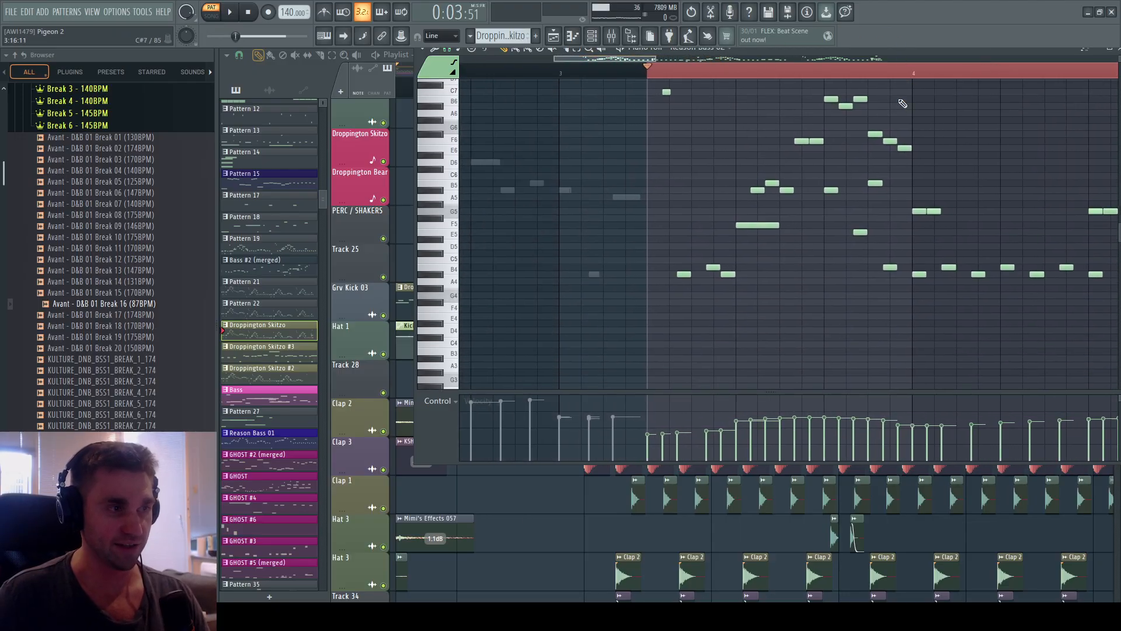
{"action": "left_click_drag", "start_coordinate": [1004, 187], "coordinate": [1011, 302]}
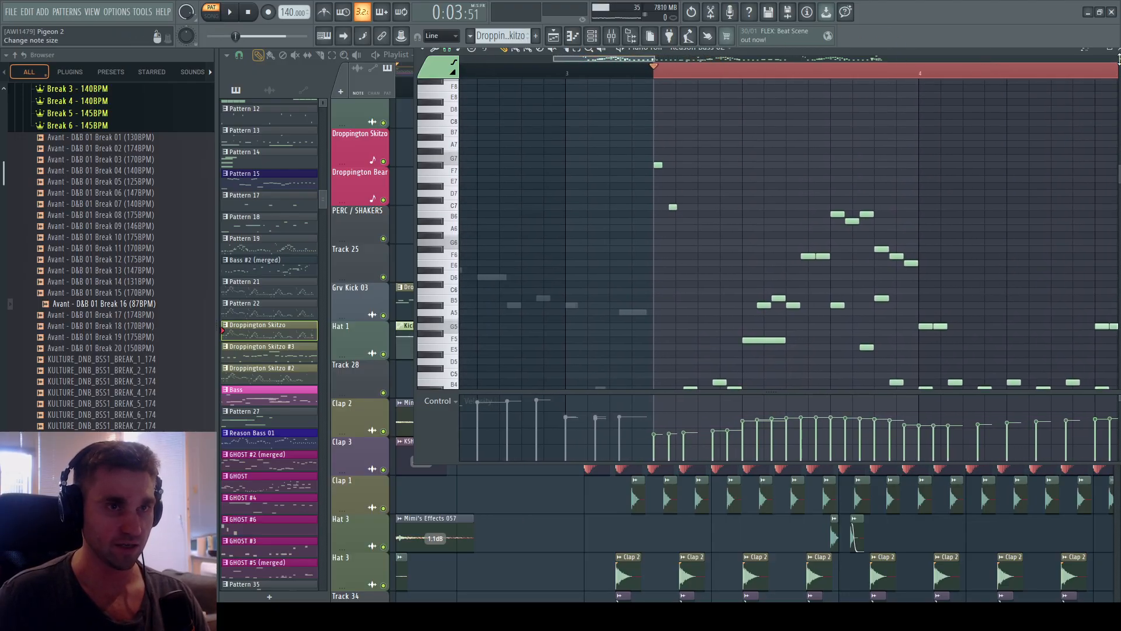
{"action": "left_click_drag", "start_coordinate": [1118, 59], "coordinate": [1118, 53]}
{"action": "left_click_drag", "start_coordinate": [796, 169], "coordinate": [710, 156]}
{"action": "key", "text": "space"}
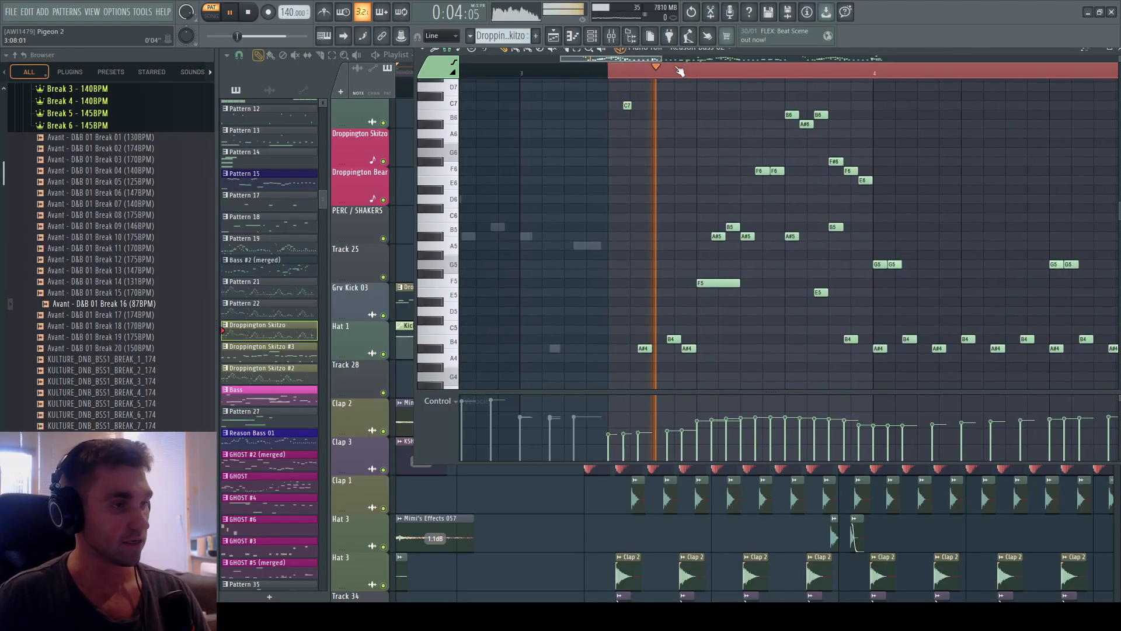
{"action": "key", "text": "space"}
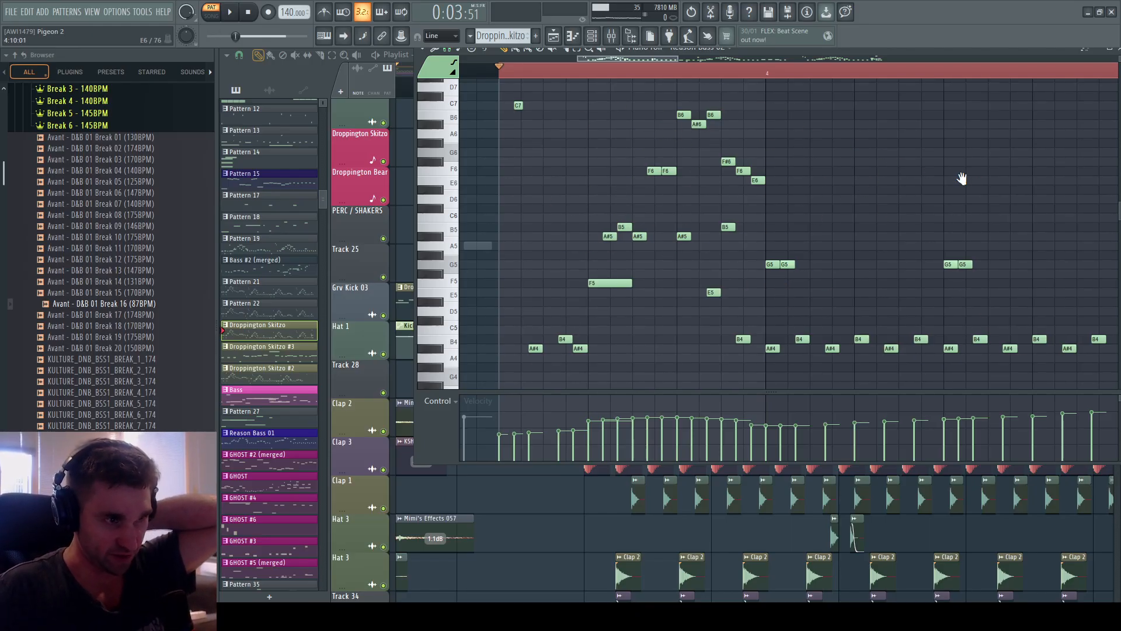
Redraw the Reason Bass 02 note velocities from bar 4 towards bar 7 as rising and falling curves while the pattern plays.
{"action": "scroll", "coordinate": [962, 178], "scroll_direction": "right", "scroll_amount": 3}
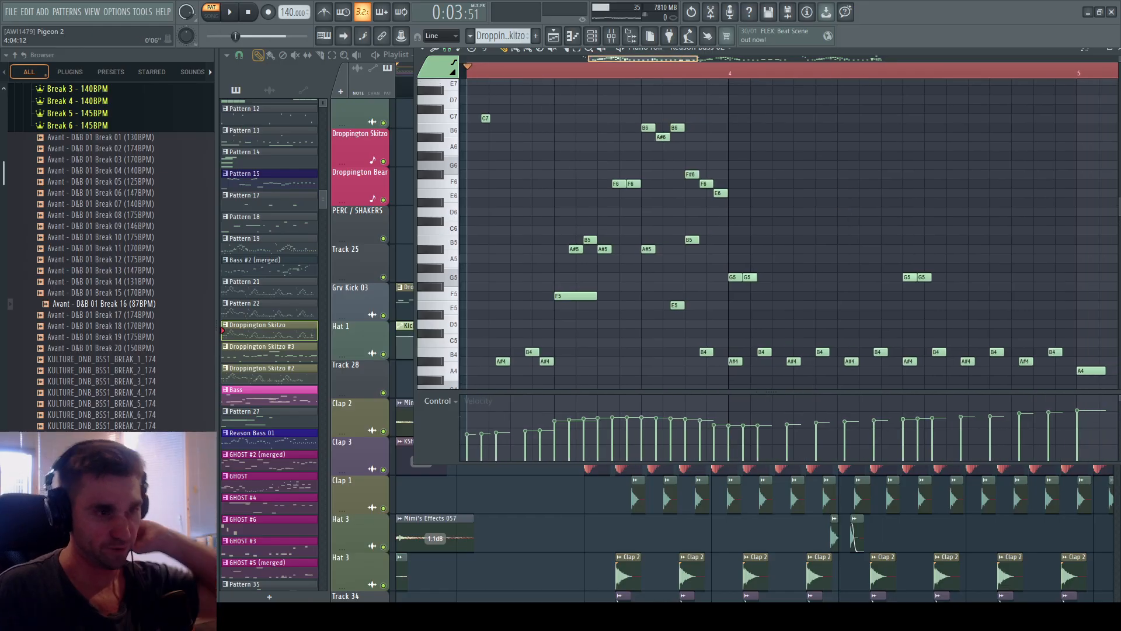
{"action": "scroll", "coordinate": [550, 455], "scroll_direction": "down", "scroll_amount": 3}
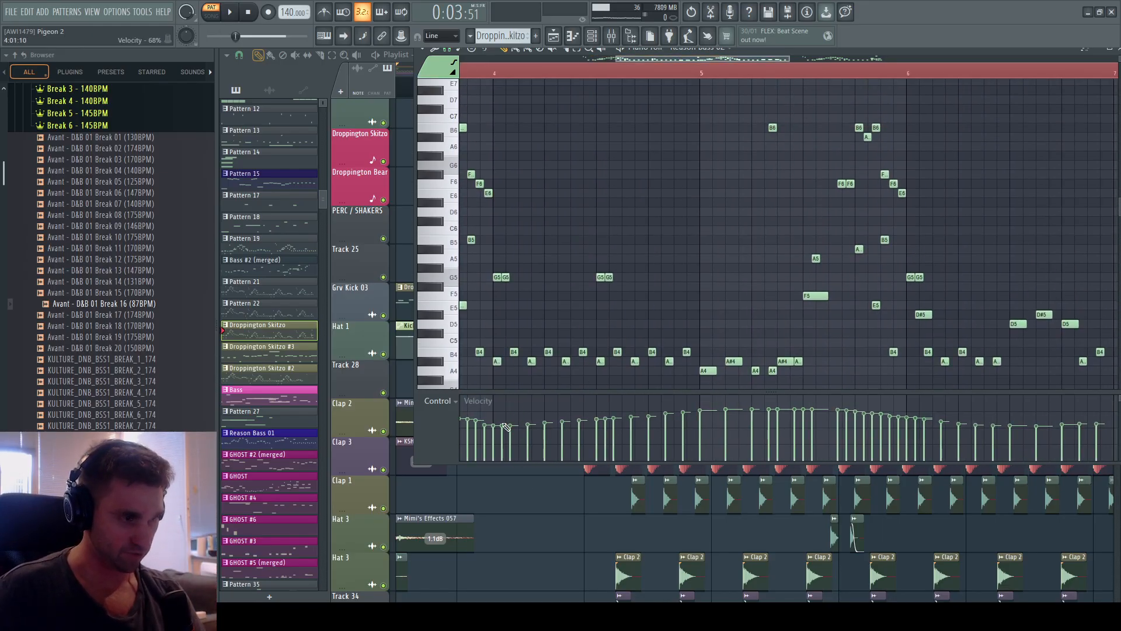
{"action": "mouse_move", "coordinate": [501, 445]}
{"action": "left_mouse_down"}
{"action": "mouse_move", "coordinate": [928, 411]}
{"action": "mouse_move", "coordinate": [1027, 458]}
{"action": "left_mouse_up"}
{"action": "key", "text": "space"}
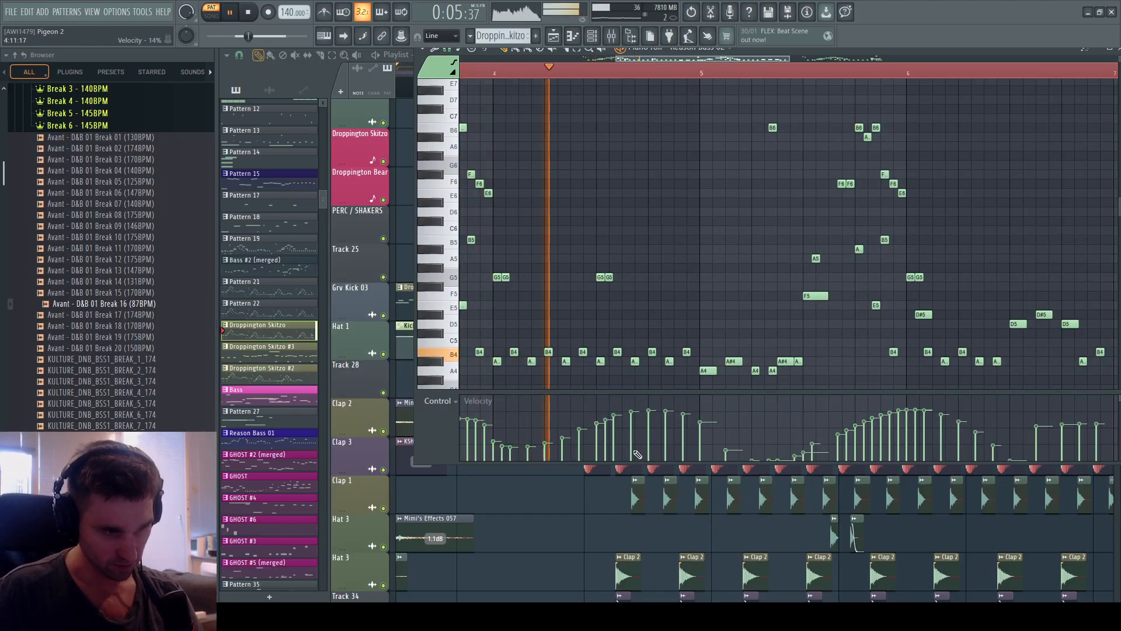
{"action": "mouse_move", "coordinate": [641, 412]}
{"action": "left_mouse_down"}
{"action": "mouse_move", "coordinate": [868, 397]}
{"action": "mouse_move", "coordinate": [926, 456]}
{"action": "mouse_move", "coordinate": [992, 402]}
{"action": "mouse_move", "coordinate": [1080, 409]}
{"action": "left_mouse_up"}
{"action": "scroll", "coordinate": [1003, 75], "scroll_direction": "down", "scroll_amount": 4}
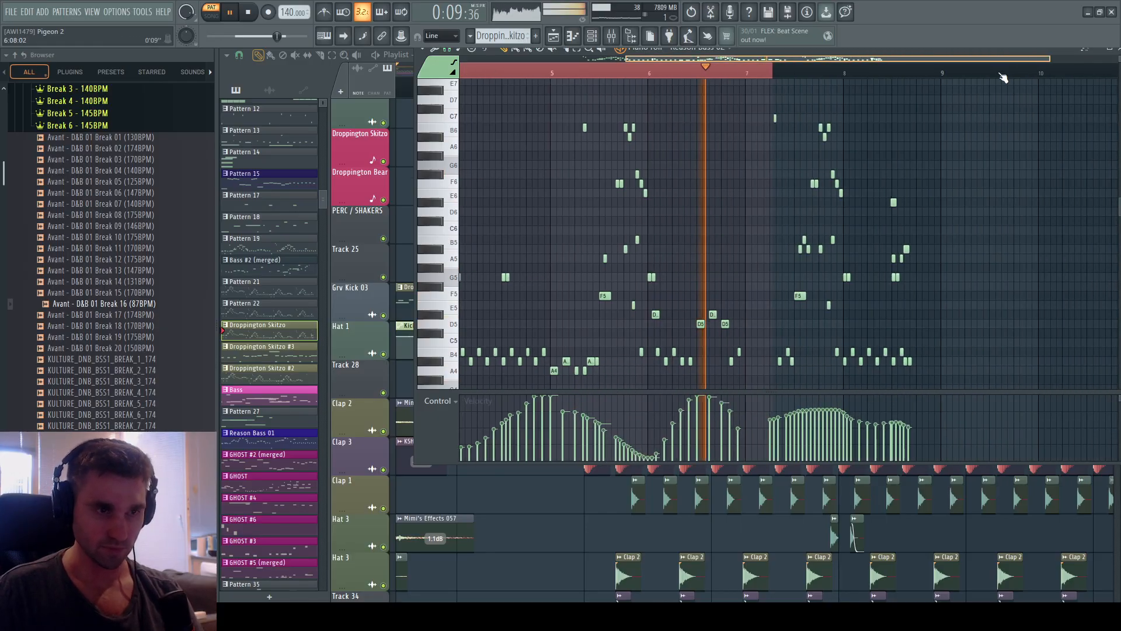
Undo the redrawn velocity curves and stop playback.
{"action": "key", "text": "ctrl+z"}
{"action": "key", "text": "ctrl+z"}
{"action": "key", "text": "ctrl+z"}
{"action": "key", "text": "space"}
Play the selected Reason Bass 02 bars again across the whole phrase and return to the playlist.
{"action": "scroll", "coordinate": [581, 74], "scroll_direction": "down", "scroll_amount": 3}
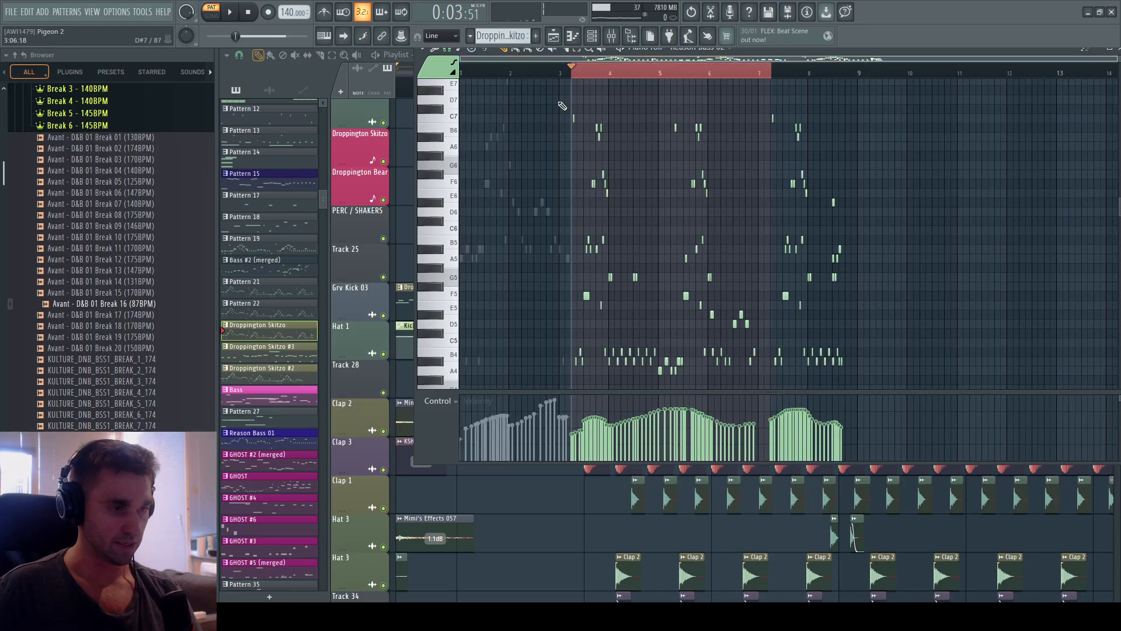
{"action": "key", "text": "space"}
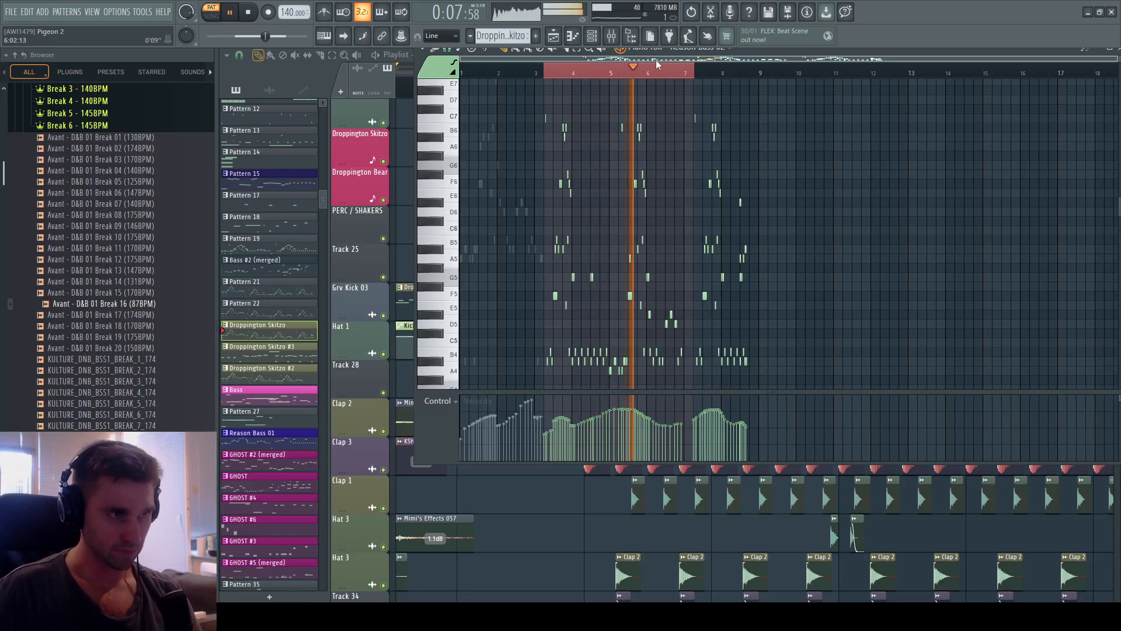
{"action": "scroll", "coordinate": [648, 117], "scroll_direction": "up", "scroll_amount": 4}
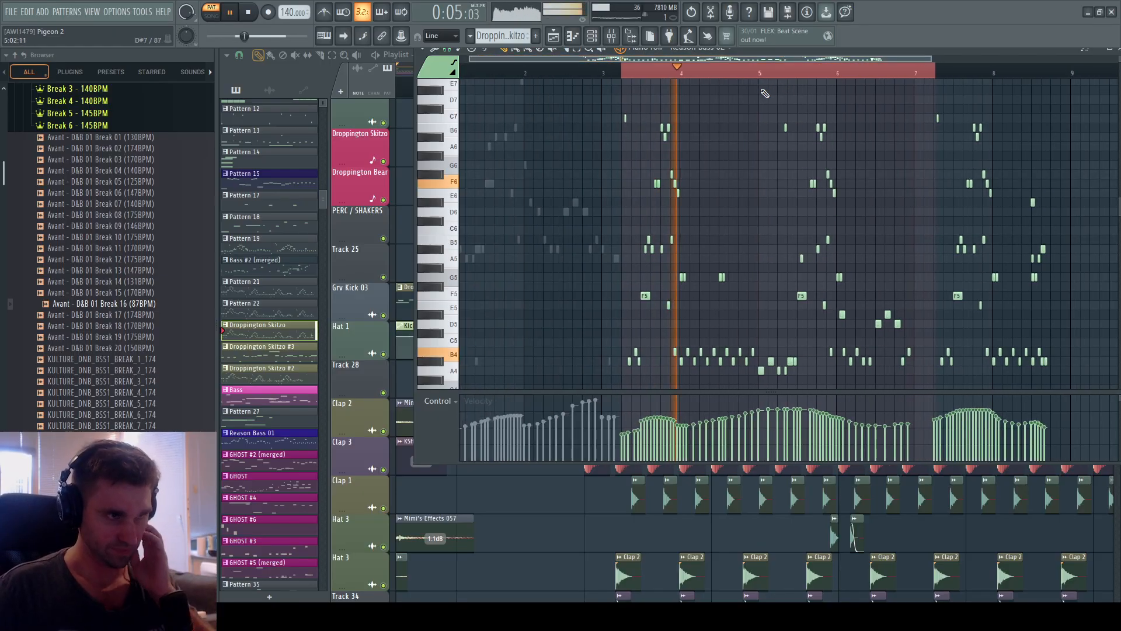
{"action": "key", "text": "F7"}
Play the arrangement around bars 38 and 39 and locate the extra clips above the bass tracks.
{"action": "scroll", "coordinate": [699, 94], "scroll_direction": "right", "scroll_amount": 2}
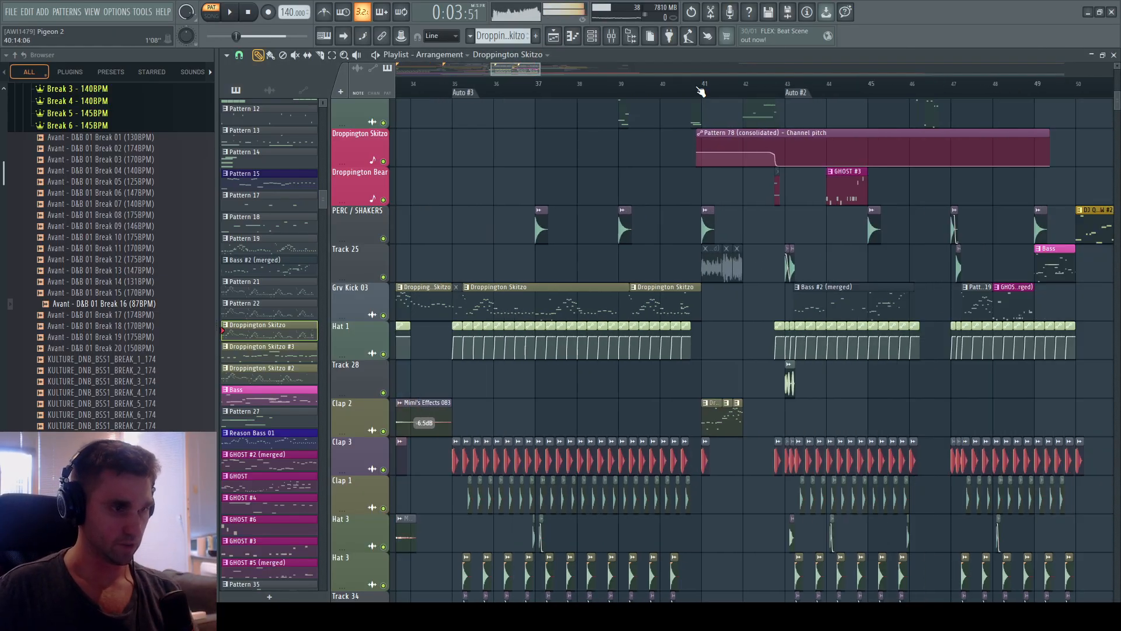
{"action": "left_click", "coordinate": [699, 88]}
{"action": "scroll", "coordinate": [722, 87], "scroll_direction": "right", "scroll_amount": 2}
{"action": "key", "text": "space"}
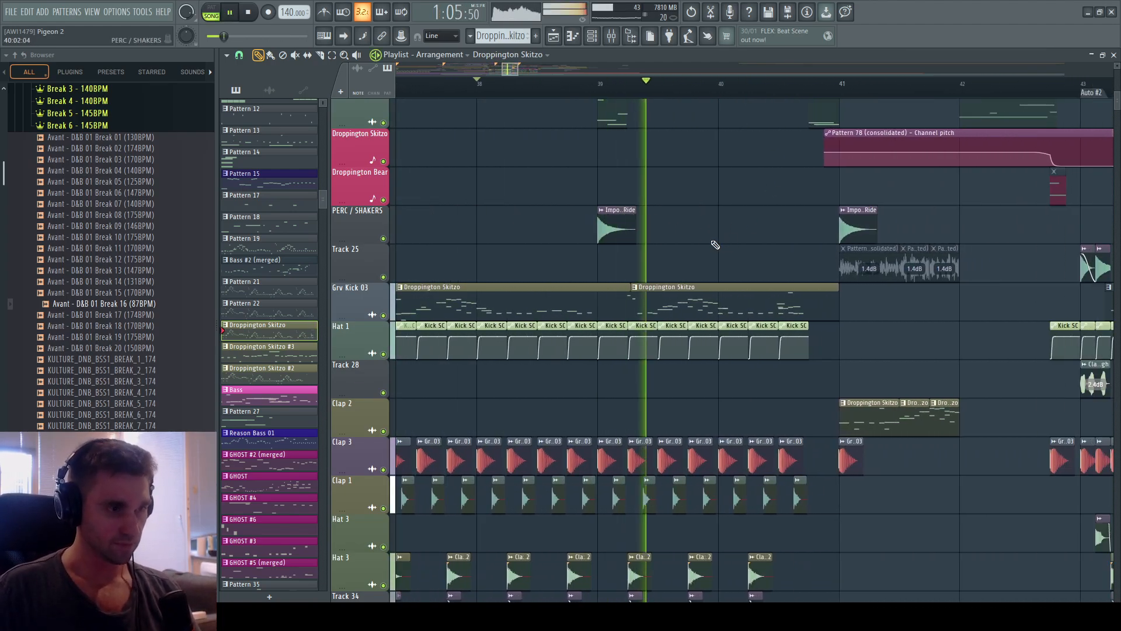
{"action": "key", "text": "space"}
{"action": "scroll", "coordinate": [642, 292], "scroll_direction": "up", "scroll_amount": 5}
Place the playhead at bar 39, open the Pattern 78 clip in the piano roll and play it briefly.
{"action": "left_click", "coordinate": [593, 86]}
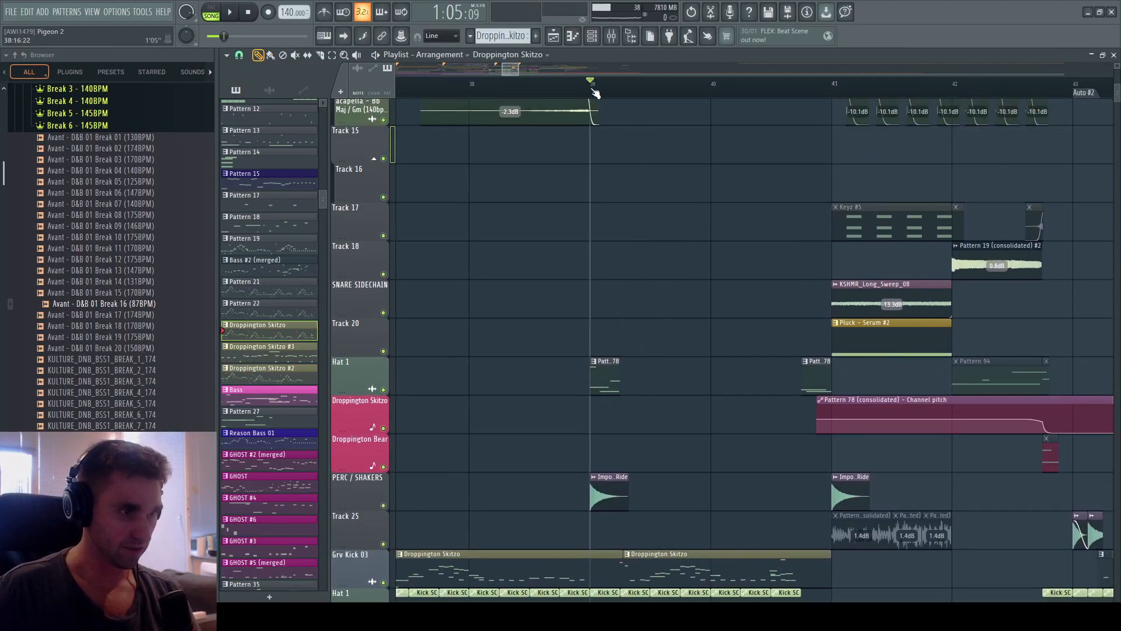
{"action": "scroll", "coordinate": [561, 233], "scroll_direction": "up", "scroll_amount": 4}
{"action": "left_click", "coordinate": [743, 362]}
{"action": "double_click", "coordinate": [743, 361]}
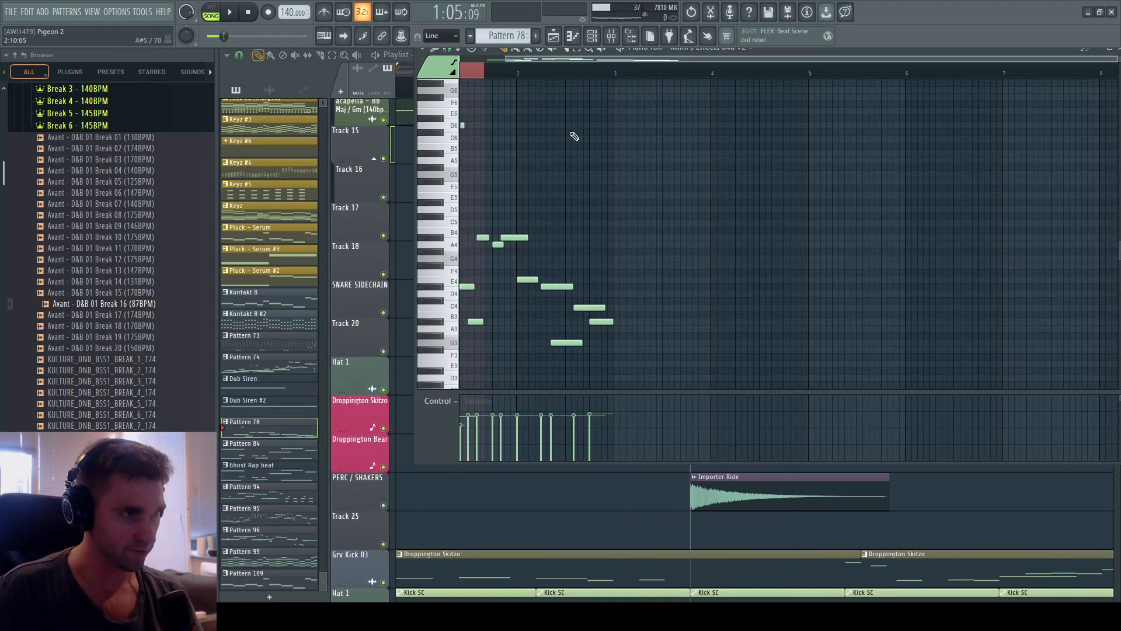
{"action": "key", "text": "space"}
{"action": "key", "text": "space"}
Find the Mimi's Effects 048 #2 channel used by Pattern 78 in the channel rack and open its sampler settings.
{"action": "left_click", "coordinate": [573, 40]}
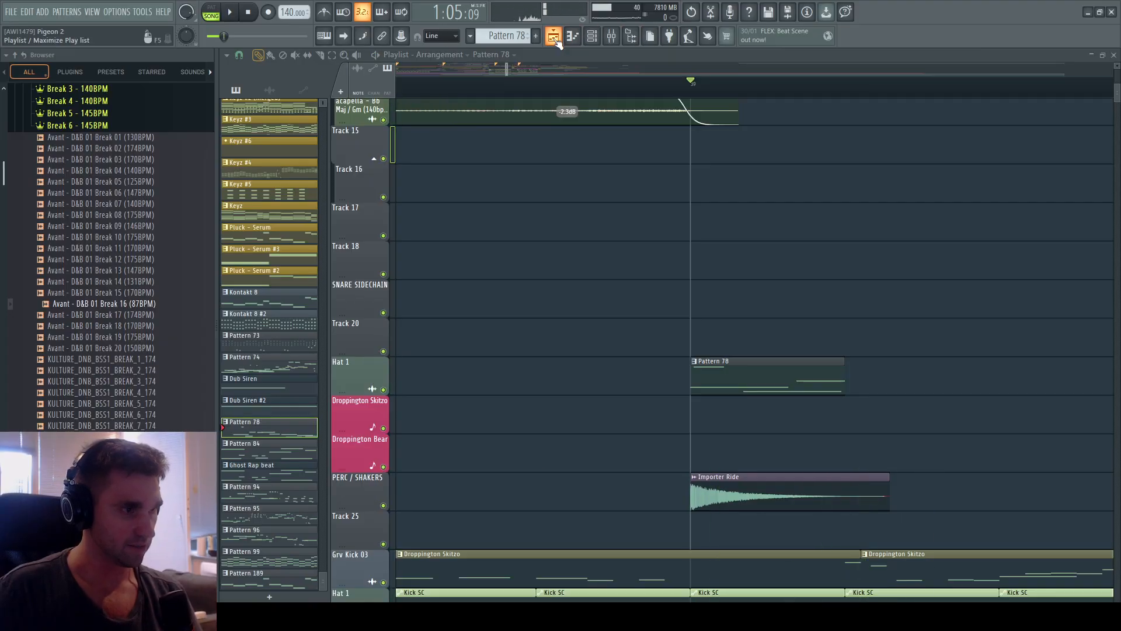
{"action": "left_click", "coordinate": [597, 38]}
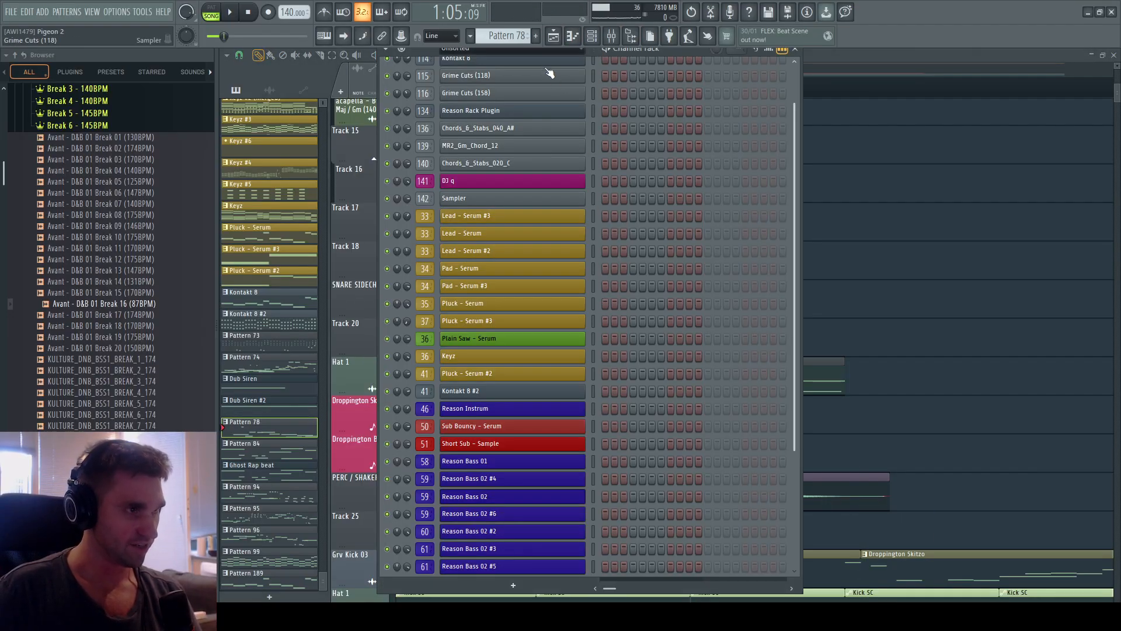
{"action": "scroll", "coordinate": [800, 350], "scroll_direction": "down", "scroll_amount": 5}
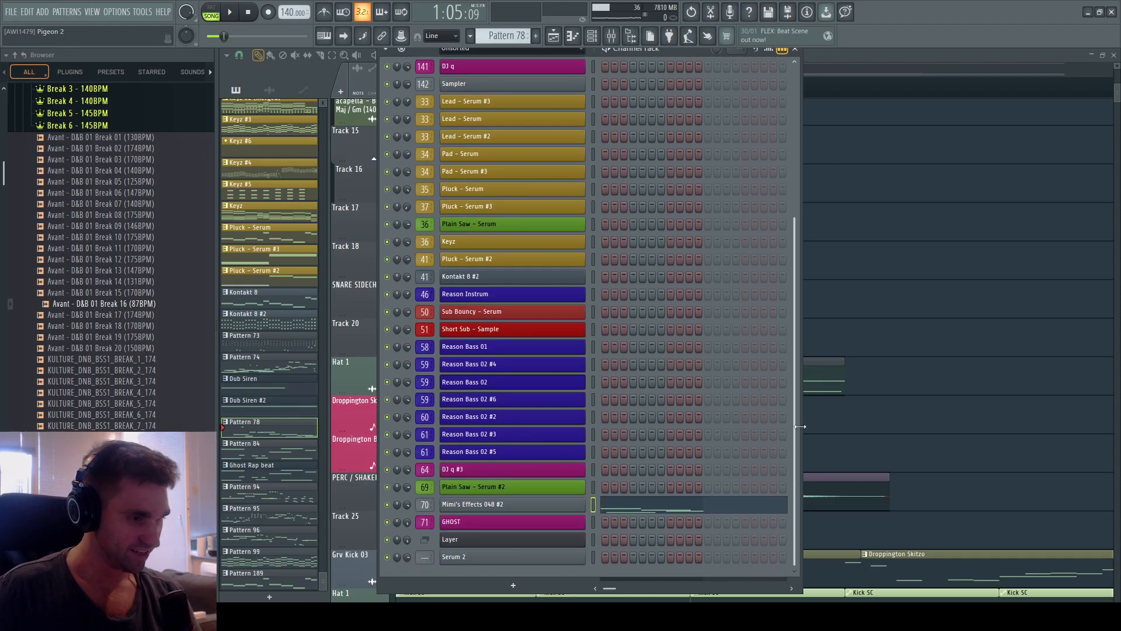
{"action": "left_click", "coordinate": [564, 507]}
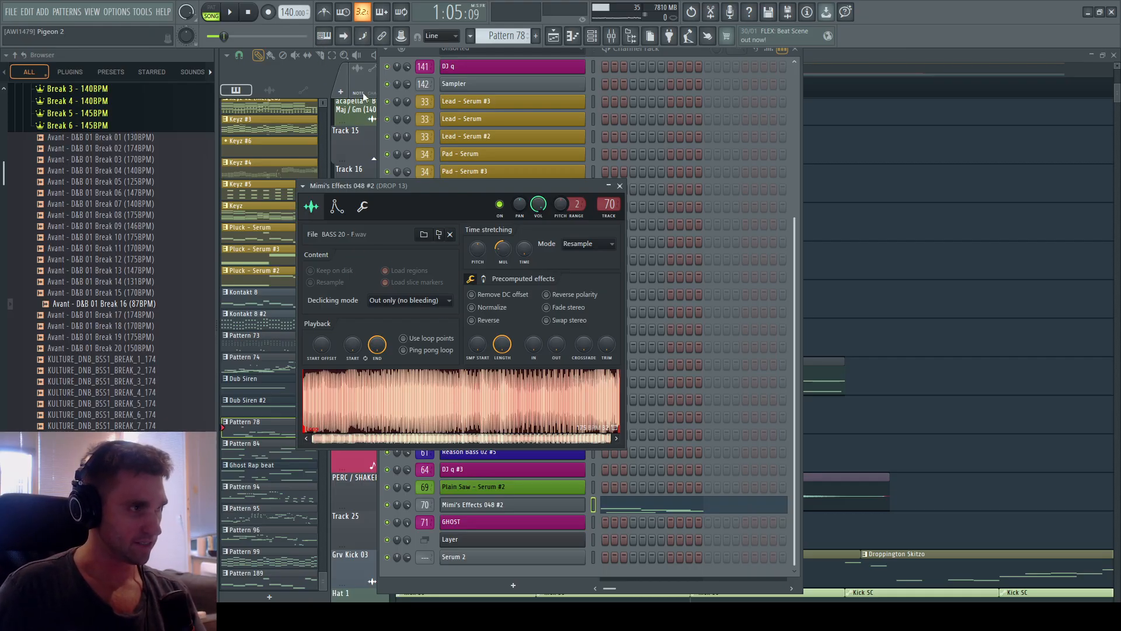
Enable the typing keyboard as a piano and review the sampler's precomputed effects and its Volume and Mod X envelopes.
{"action": "left_click", "coordinate": [331, 38]}
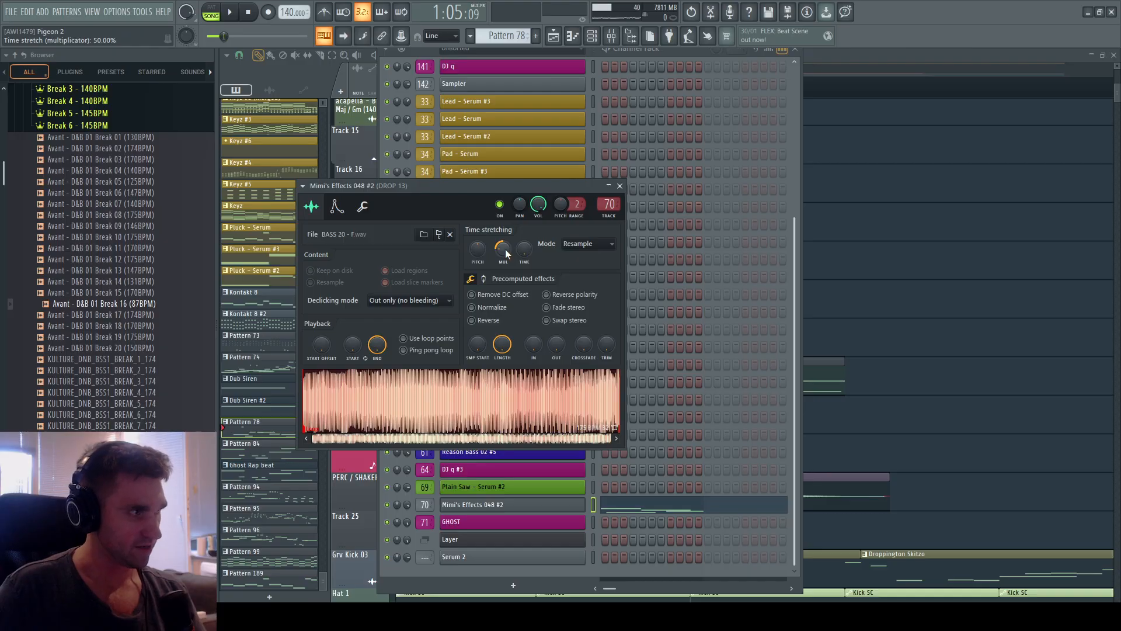
{"action": "left_click", "coordinate": [483, 279]}
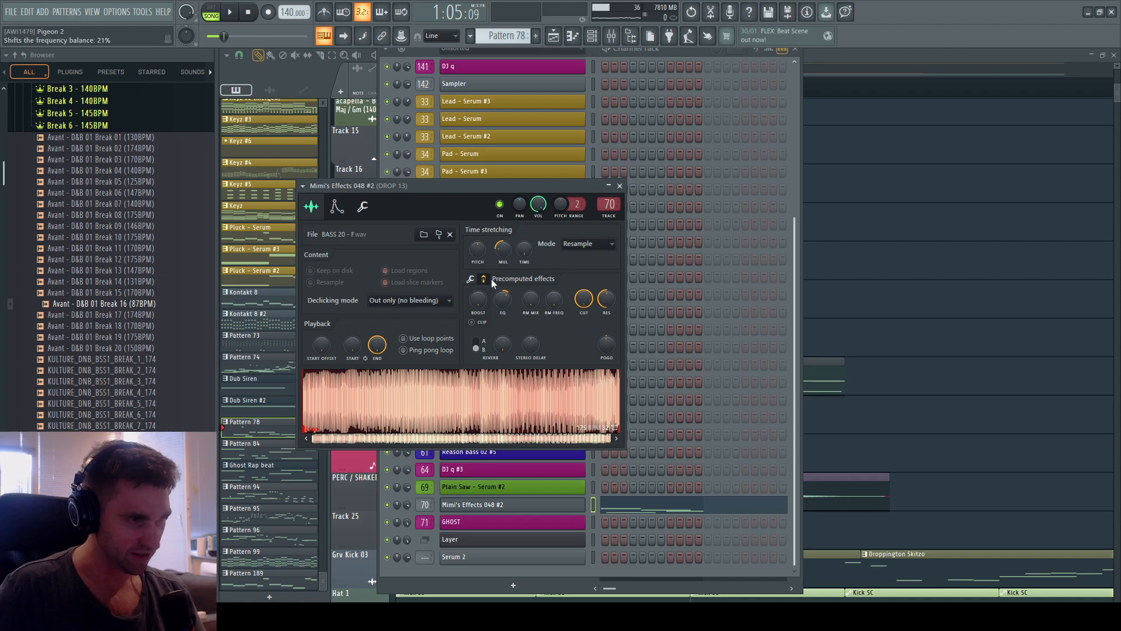
{"action": "left_click", "coordinate": [471, 279]}
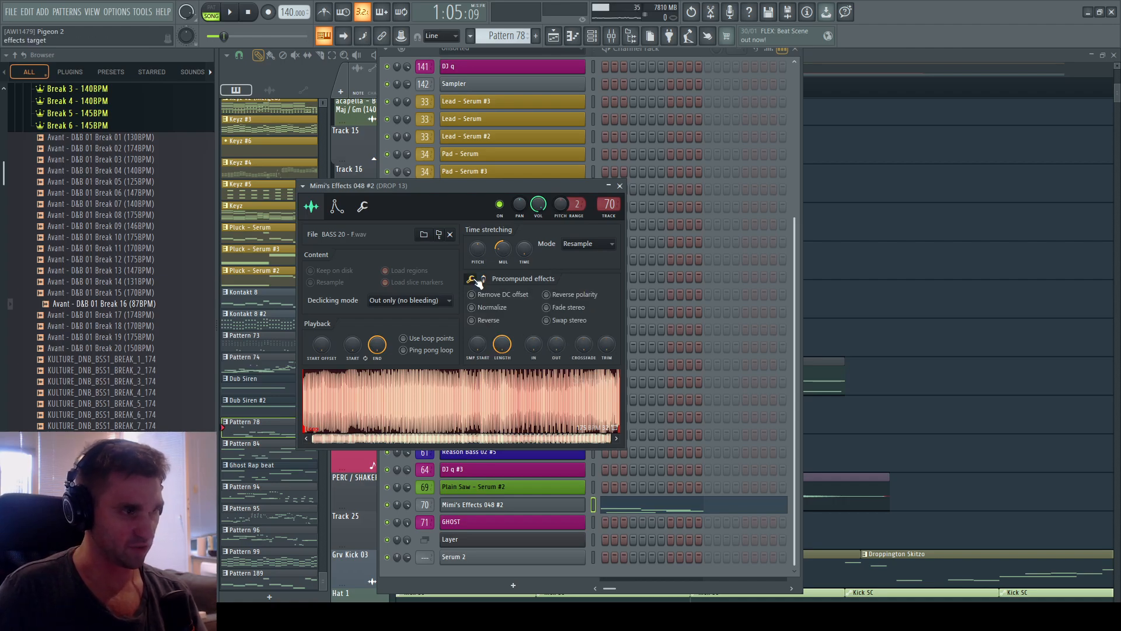
{"action": "left_click", "coordinate": [338, 208]}
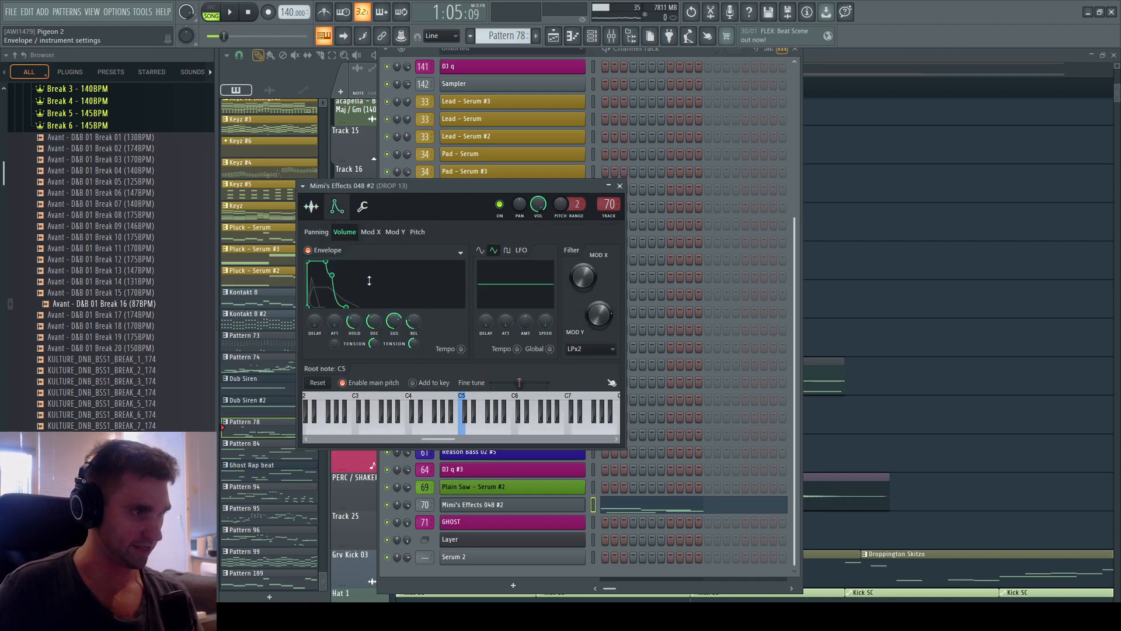
{"action": "left_click", "coordinate": [371, 233]}
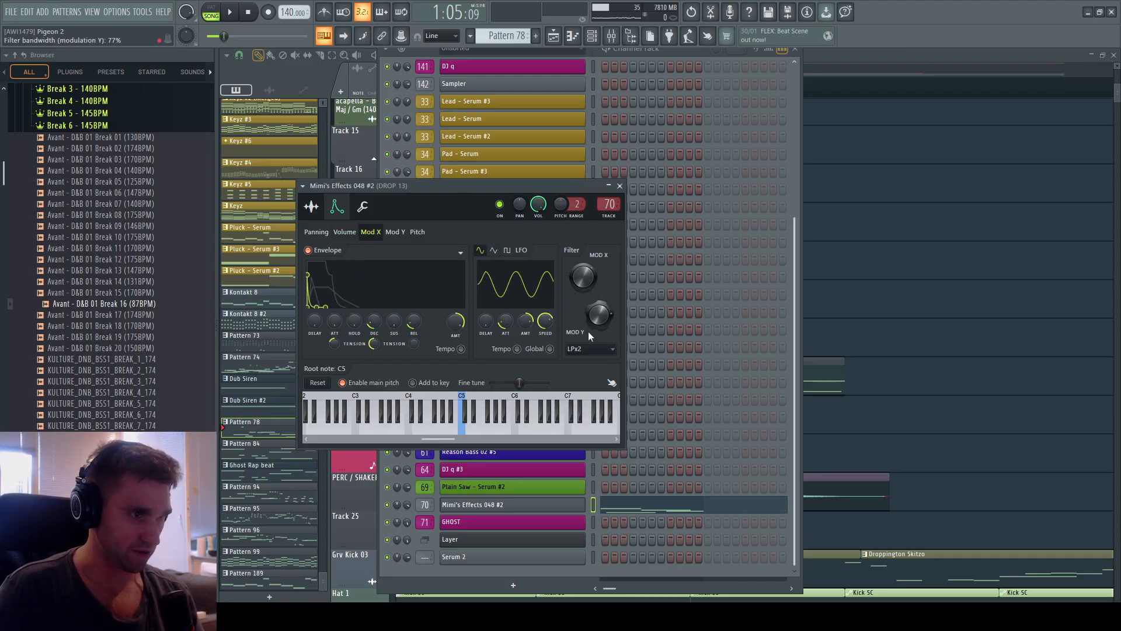
Audition the filtered bass sample with a few notes and check the sampler's miscellaneous functions and sample settings.
{"action": "key", "text": "n"}
{"action": "key", "text": "n"}
{"action": "key", "text": "n"}
{"action": "key", "text": "m"}
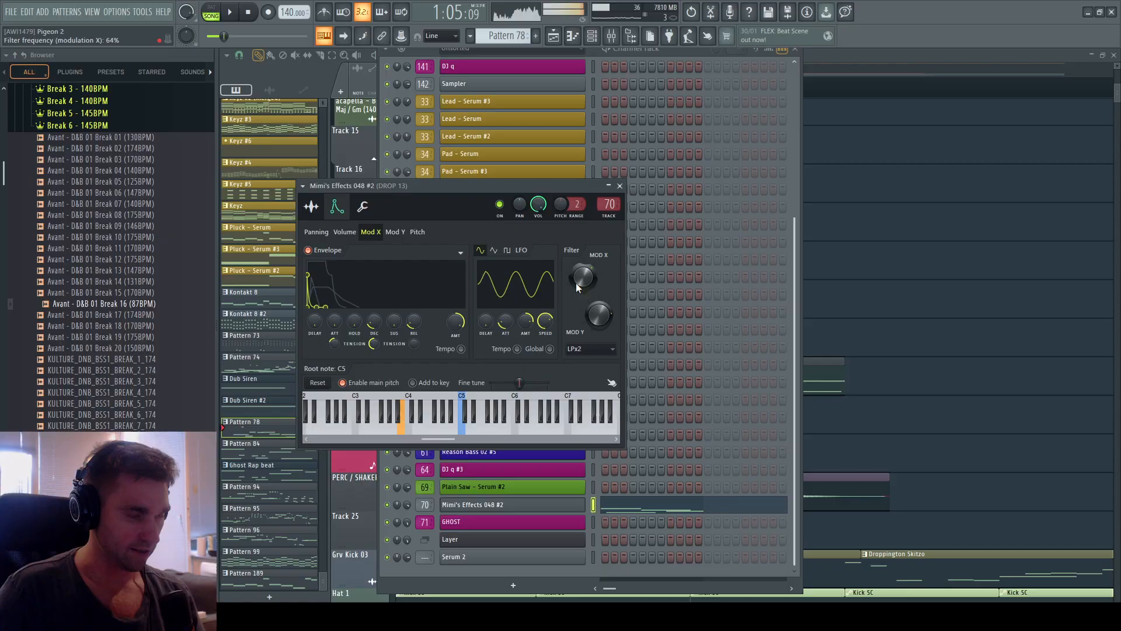
{"action": "key", "text": "g"}
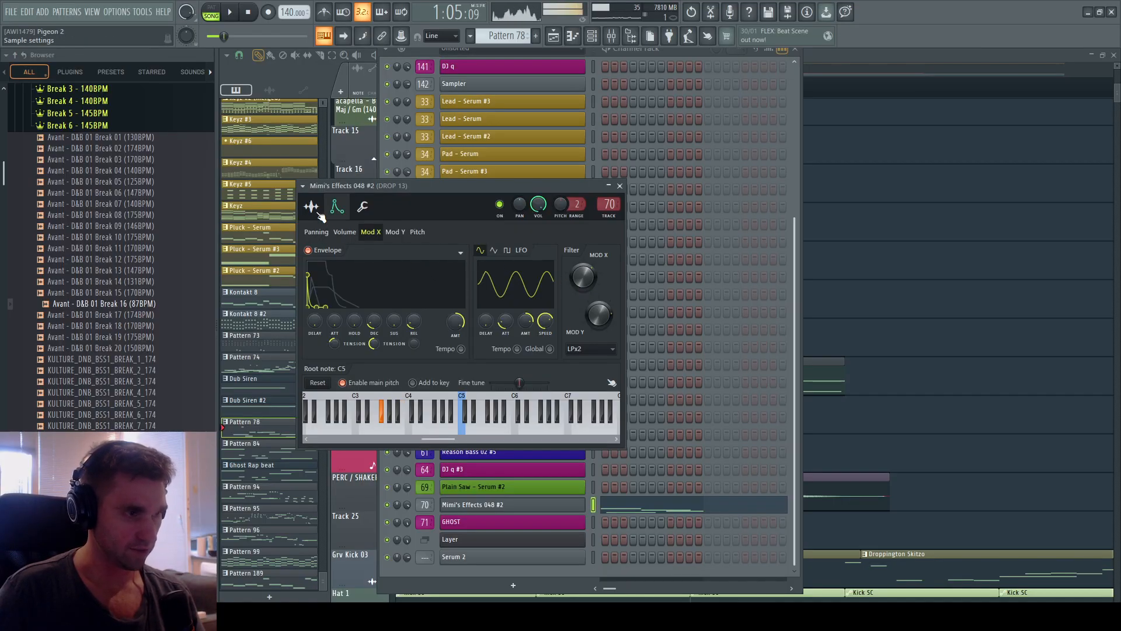
{"action": "left_click", "coordinate": [362, 206]}
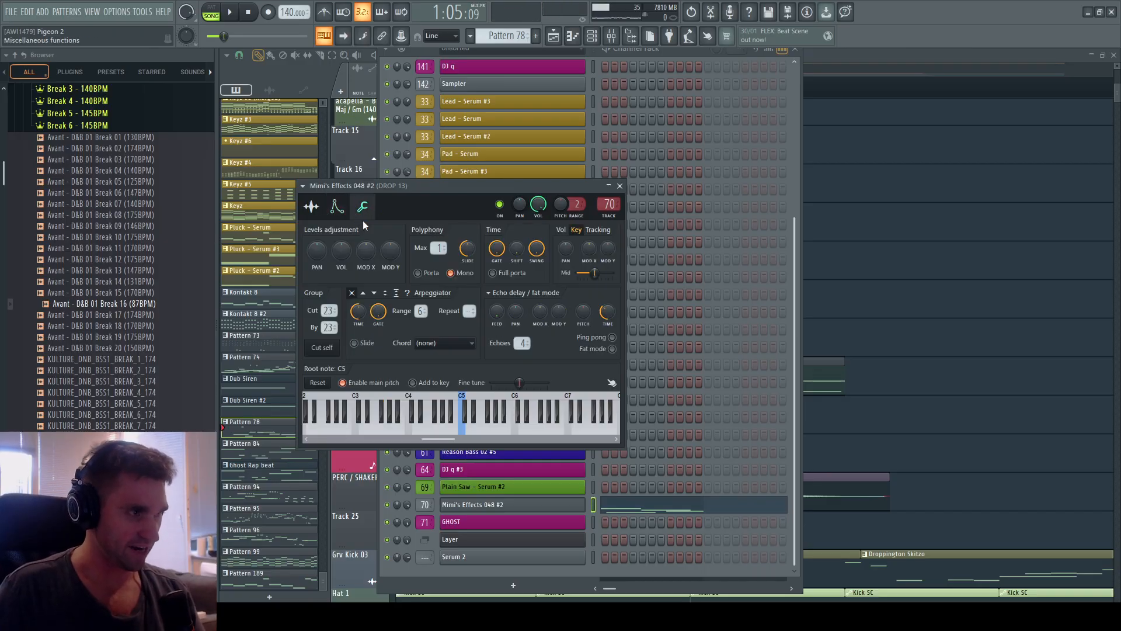
{"action": "left_click", "coordinate": [311, 206]}
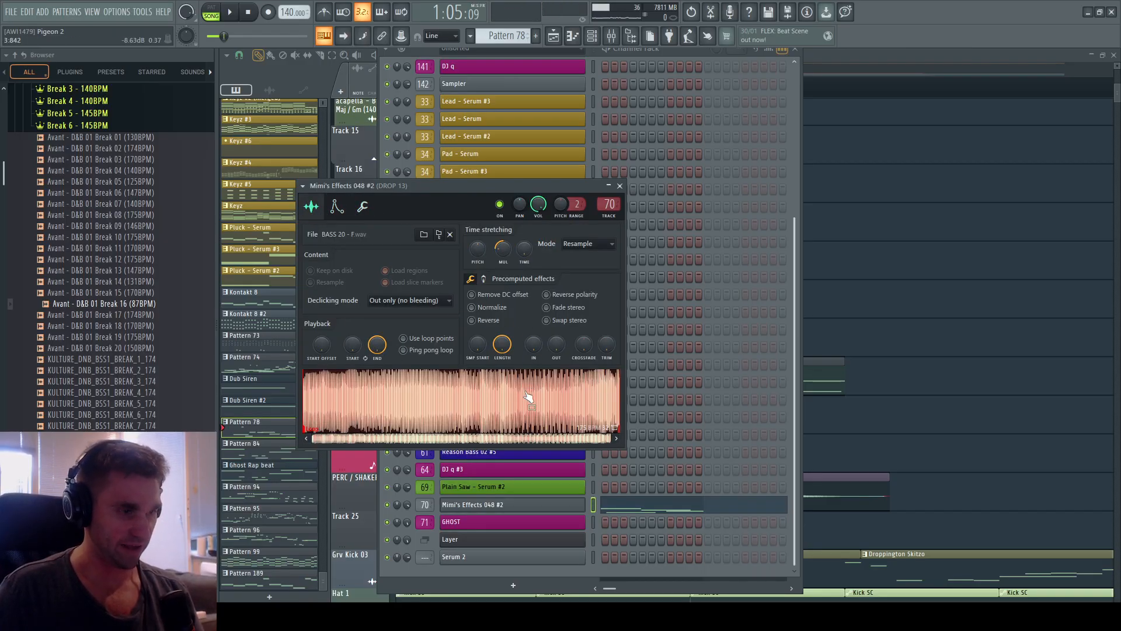
Load the BASS 20 - F sample into a new channel and shape its volume envelope with full hold and minimal decay, sustain and release.
{"action": "left_click_drag", "start_coordinate": [497, 415], "coordinate": [505, 563]}
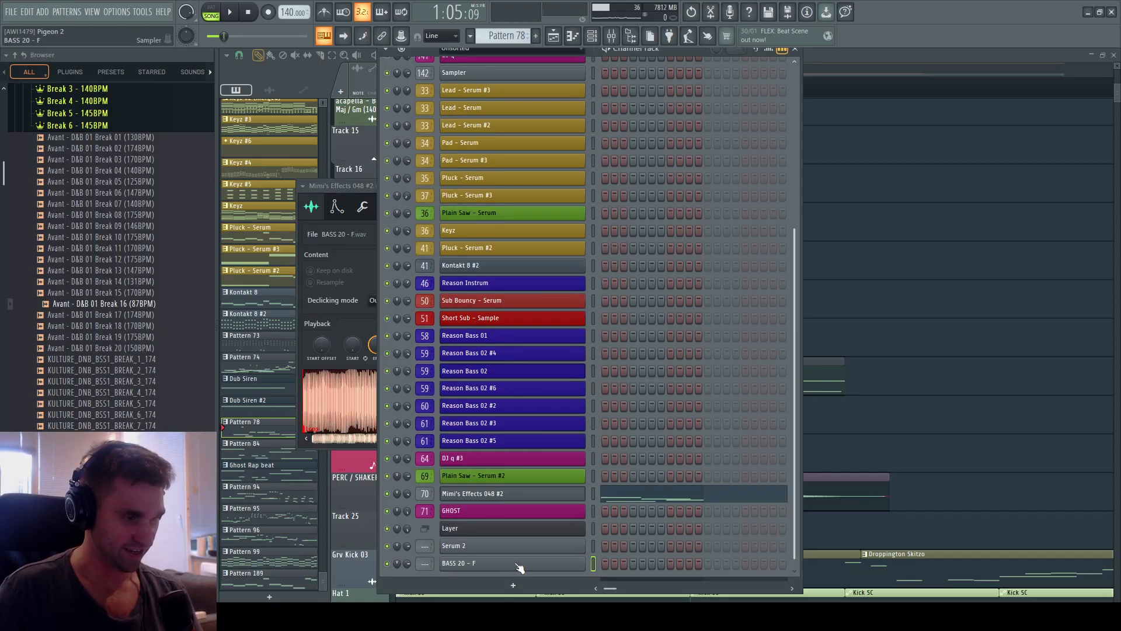
{"action": "left_click", "coordinate": [519, 565]}
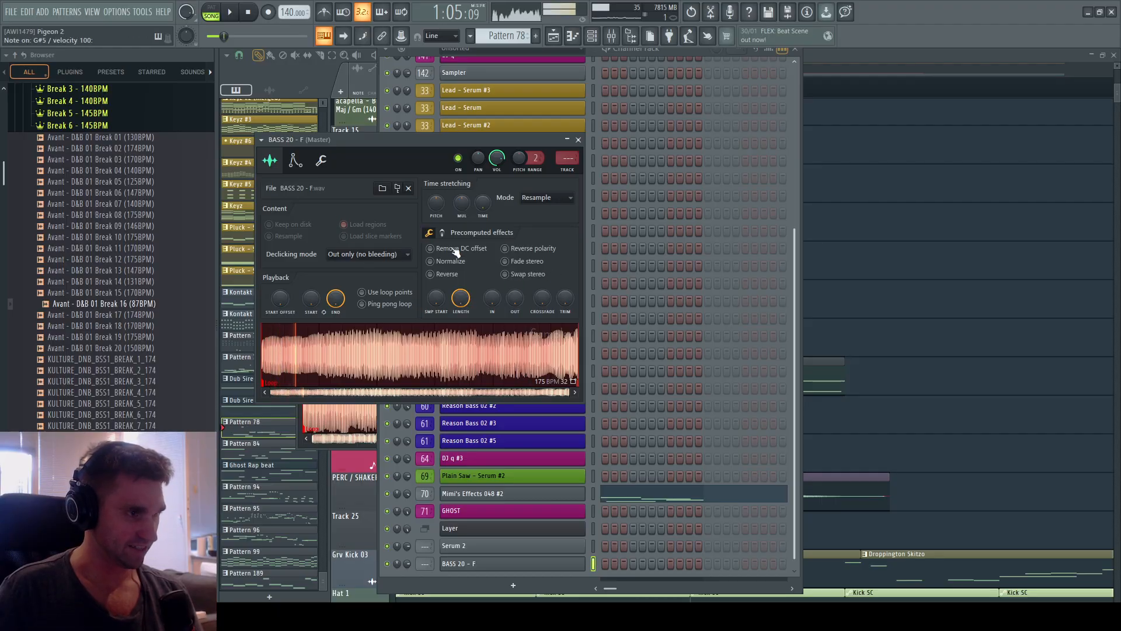
{"action": "left_click", "coordinate": [295, 161]}
{"action": "left_click_drag", "start_coordinate": [294, 275], "coordinate": [313, 234]}
{"action": "left_click_drag", "start_coordinate": [333, 277], "coordinate": [333, 312]}
{"action": "left_click_drag", "start_coordinate": [353, 276], "coordinate": [353, 309]}
{"action": "left_click_drag", "start_coordinate": [380, 273], "coordinate": [386, 278]}
Audition the unfiltered BASS 20 - F sample at several pitches and view its Mod X envelope settings.
{"action": "key", "text": "h"}
{"action": "key", "text": "m"}
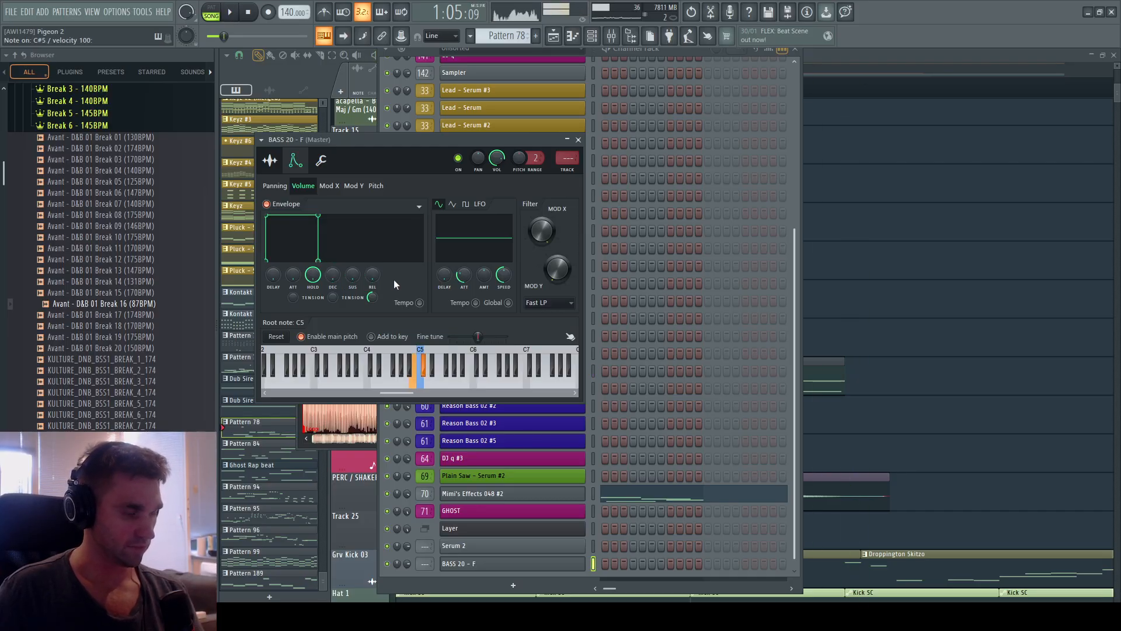
{"action": "key", "text": "s"}
{"action": "key", "text": "u"}
{"action": "key", "text": "w"}
{"action": "key", "text": "x"}
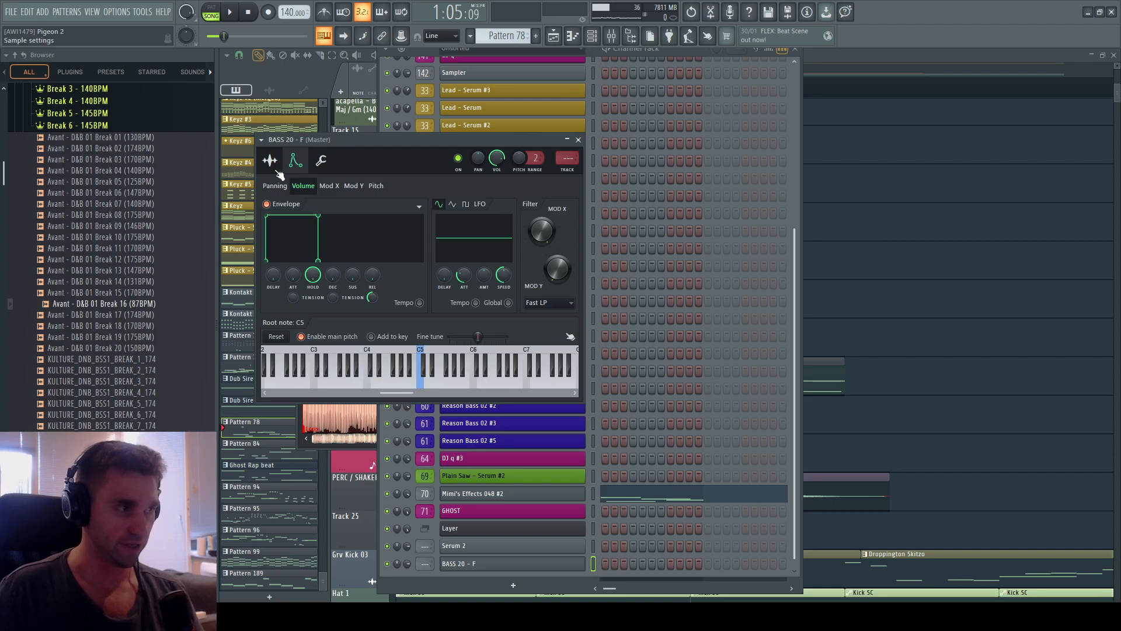
{"action": "left_click", "coordinate": [329, 185]}
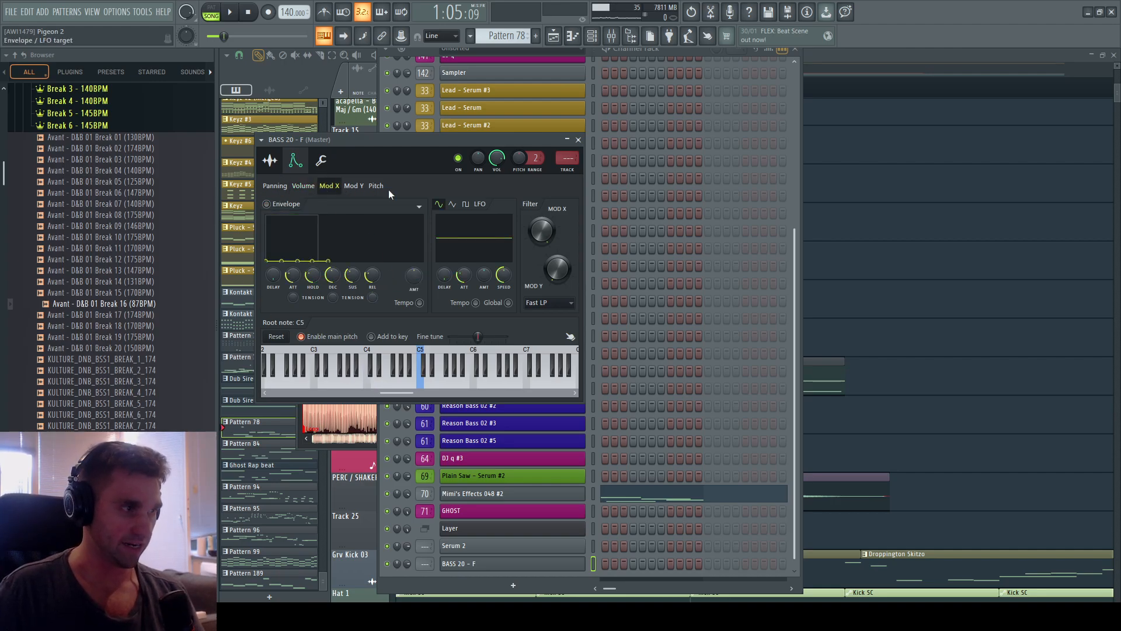
Reopen the Mimi's Effects 048 #2 sampler and show its DROP 13 mixer track's effects.
{"action": "left_click", "coordinate": [543, 495]}
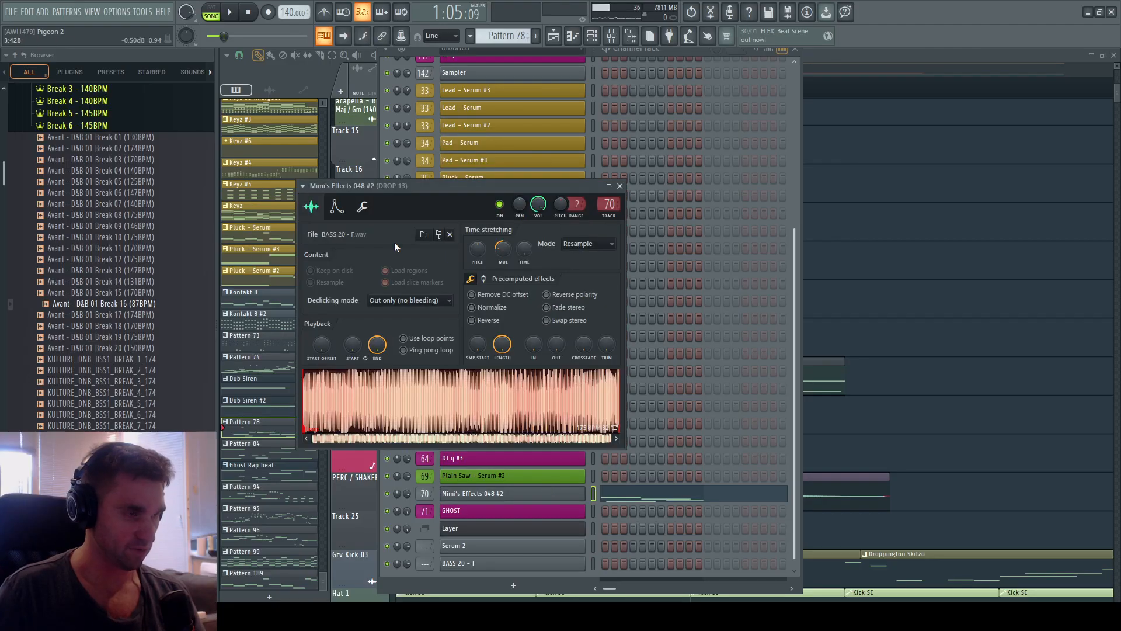
{"action": "left_click", "coordinate": [609, 204]}
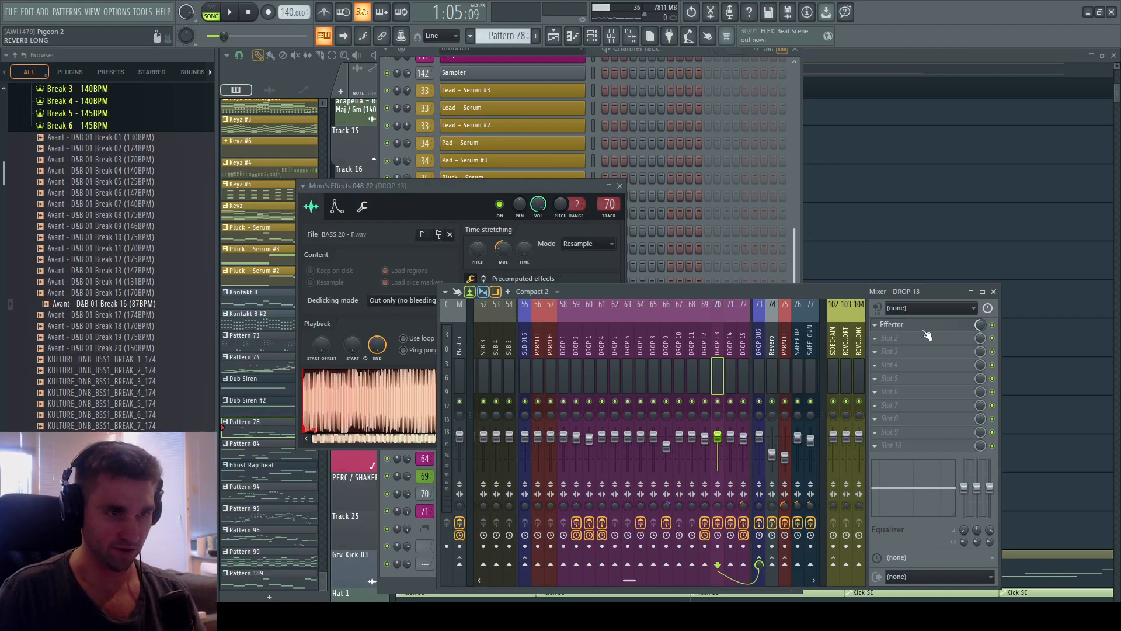
Open DROP 13's Effector and audition its Vox effect with varied X/Y position and Y modulation, a 3/8 rate and a different tempo.
{"action": "left_click", "coordinate": [966, 327]}
{"action": "key", "text": "q"}
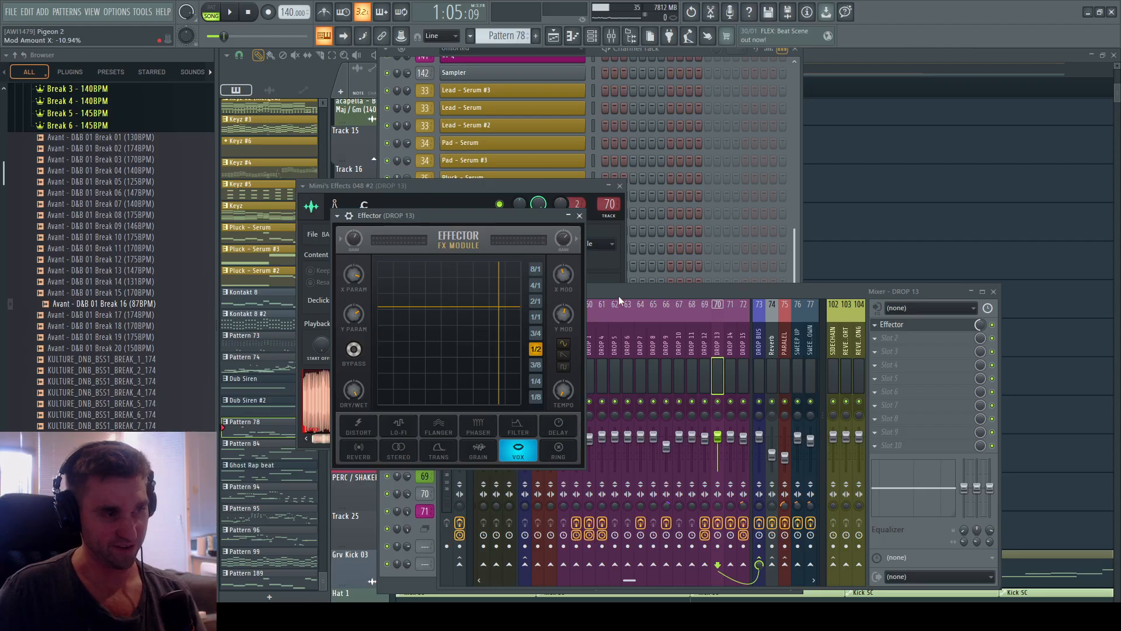
{"action": "left_click_drag", "start_coordinate": [569, 282], "coordinate": [568, 228]}
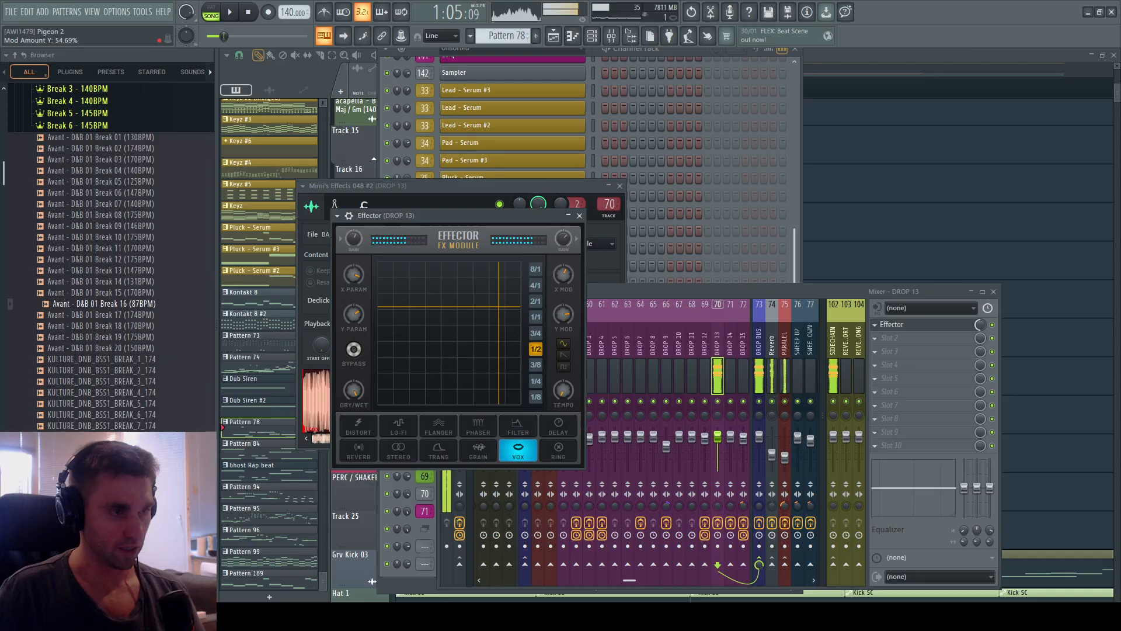
{"action": "mouse_move", "coordinate": [508, 308]}
{"action": "left_mouse_down"}
{"action": "mouse_move", "coordinate": [497, 298]}
{"action": "mouse_move", "coordinate": [520, 321]}
{"action": "left_mouse_up"}
{"action": "left_click", "coordinate": [536, 368]}
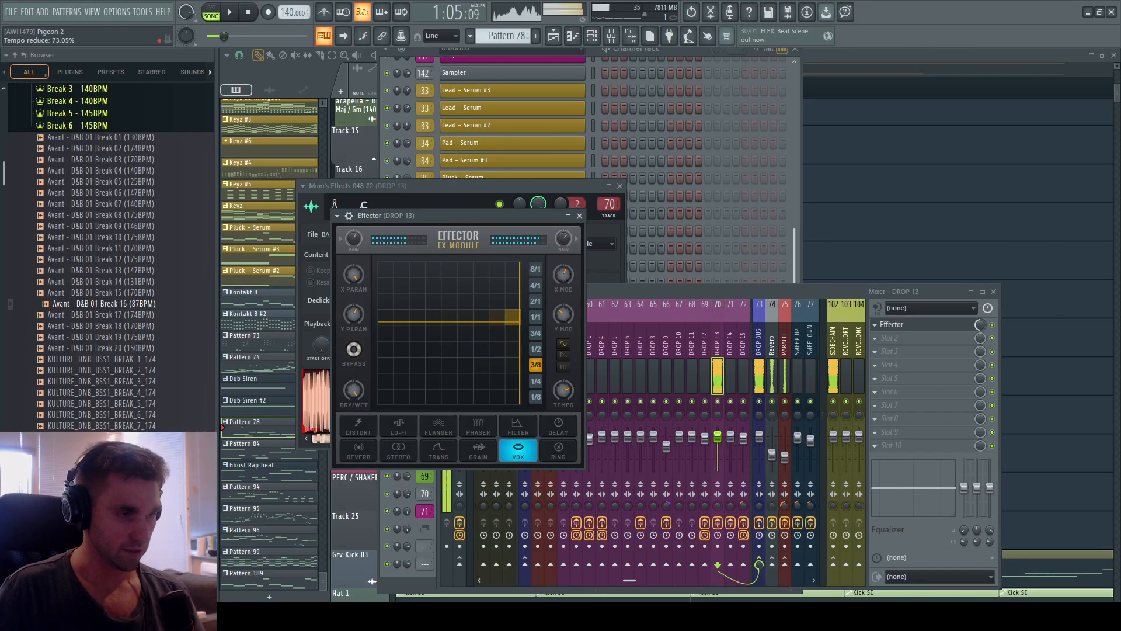
{"action": "left_click_drag", "start_coordinate": [563, 318], "coordinate": [563, 293]}
{"action": "key", "text": "h"}
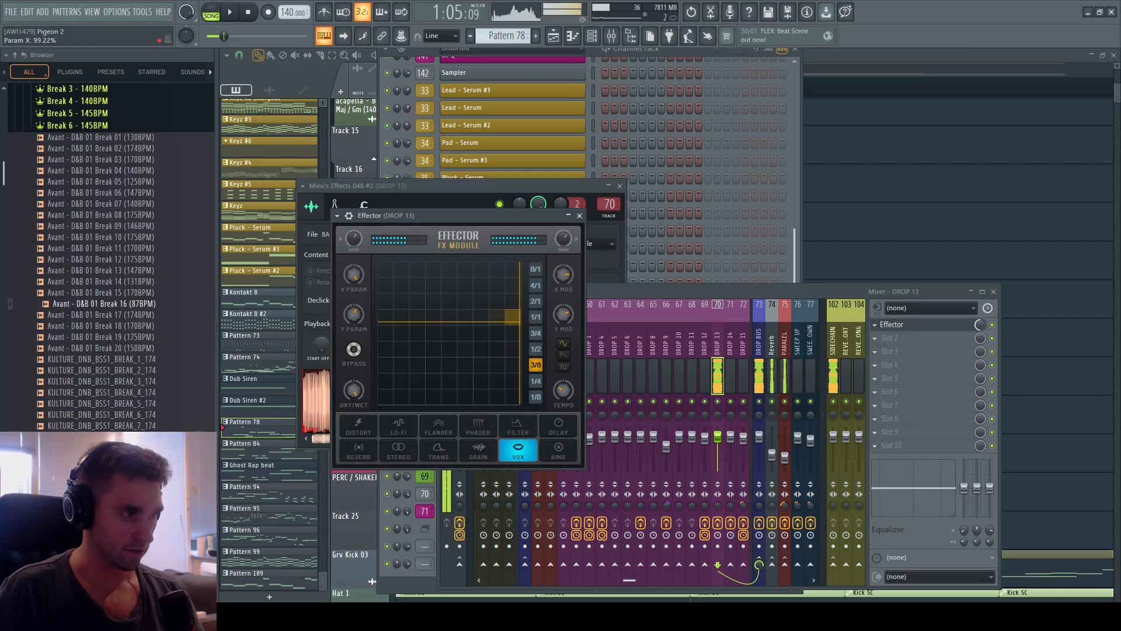
Try the Effector's Phaser with a different X/Y position, modulation shape and 100% mix level, and undo the tweaks back to Vox.
{"action": "left_click_drag", "start_coordinate": [520, 321], "coordinate": [438, 330]}
{"action": "left_click", "coordinate": [479, 425]}
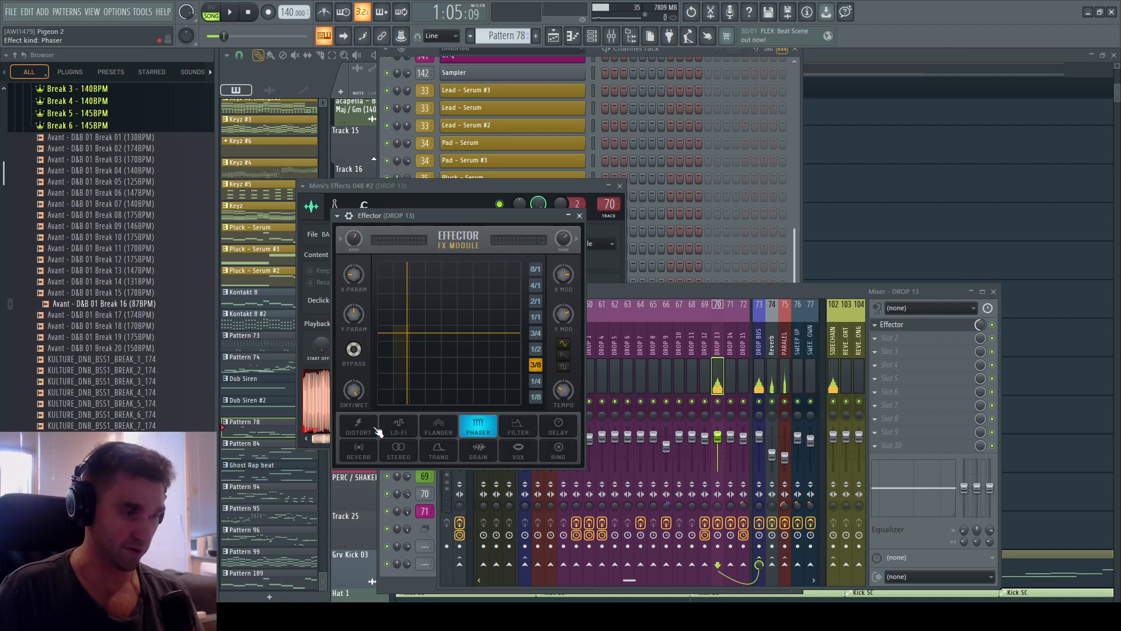
{"action": "left_click_drag", "start_coordinate": [441, 389], "coordinate": [471, 301]}
{"action": "left_click", "coordinate": [565, 367]}
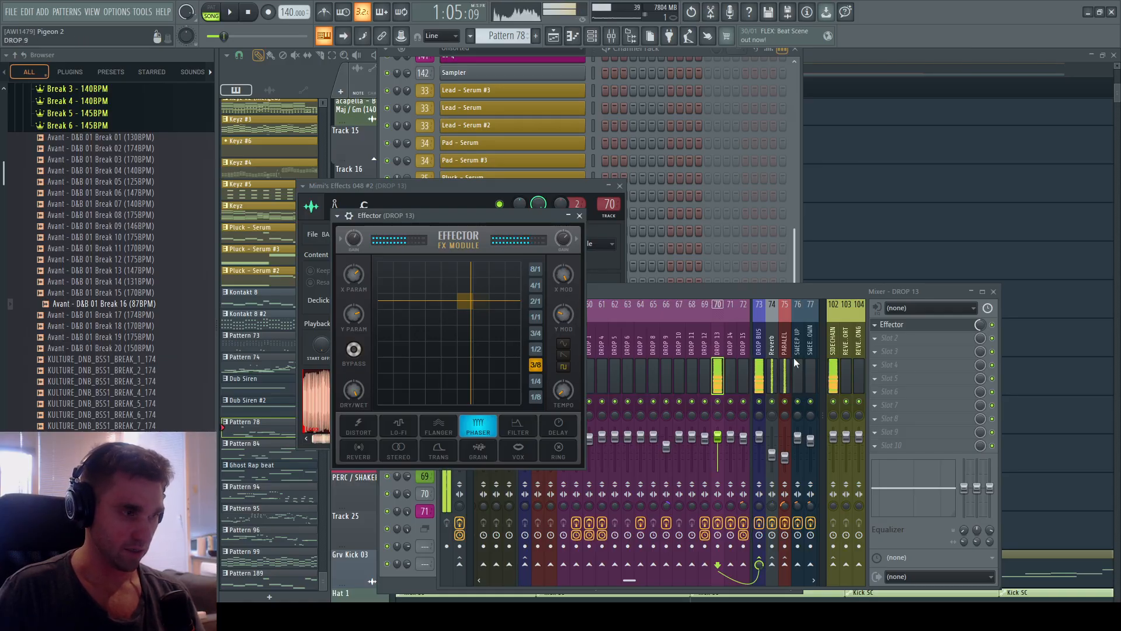
{"action": "left_click", "coordinate": [979, 326]}
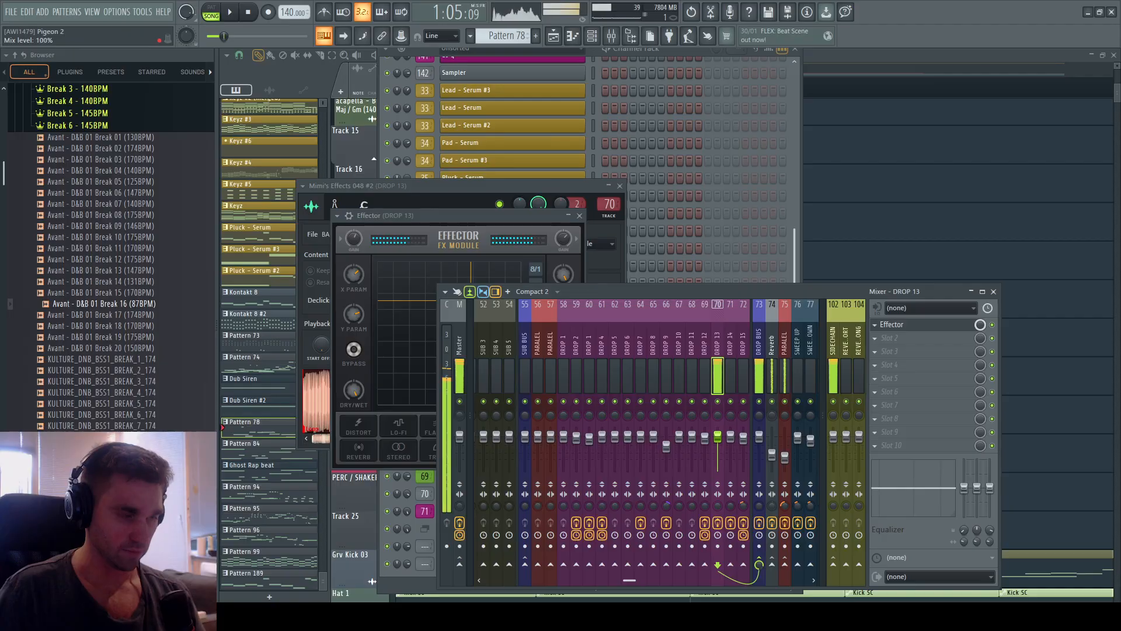
{"action": "left_click", "coordinate": [451, 282]}
{"action": "left_click", "coordinate": [518, 451]}
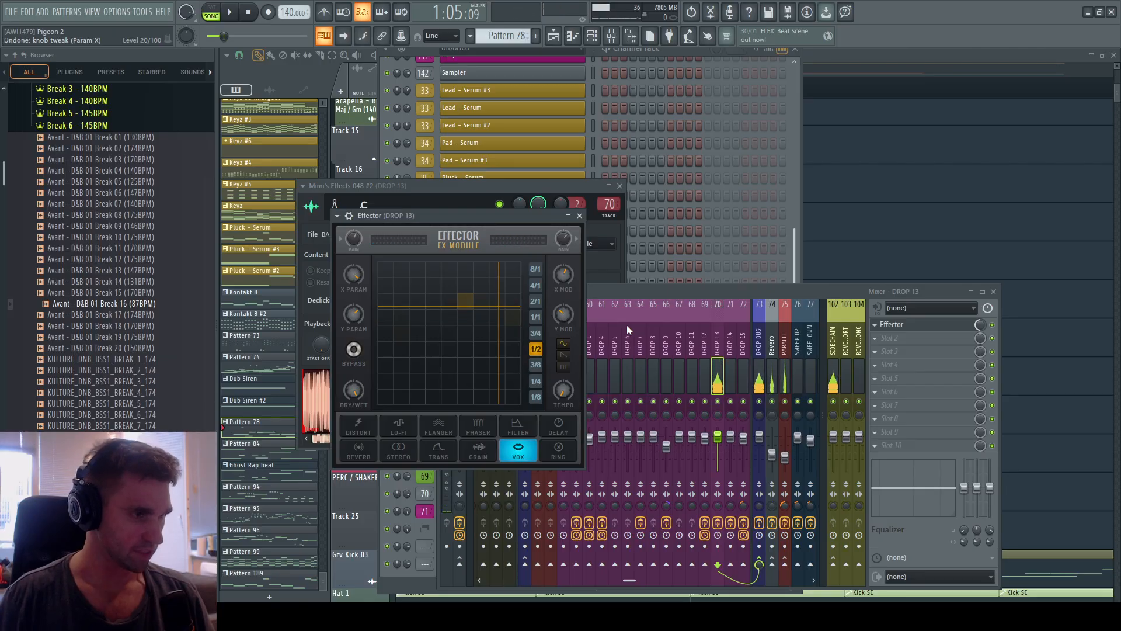
Return to the arrangement and play the Droppington Skitzo passage leading up to bar 41.
{"action": "left_click", "coordinate": [874, 90]}
{"action": "key", "text": "space"}
{"action": "scroll", "coordinate": [777, 148], "scroll_direction": "up", "scroll_amount": 4}
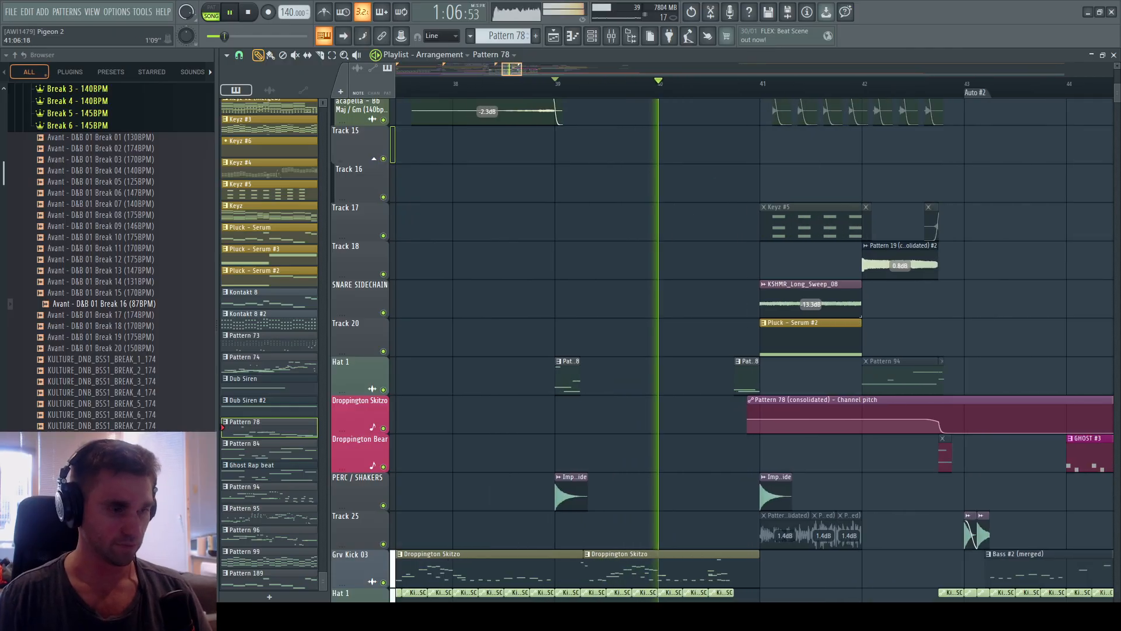
{"action": "left_click_drag", "start_coordinate": [809, 159], "coordinate": [569, 225]}
{"action": "key", "text": "space"}
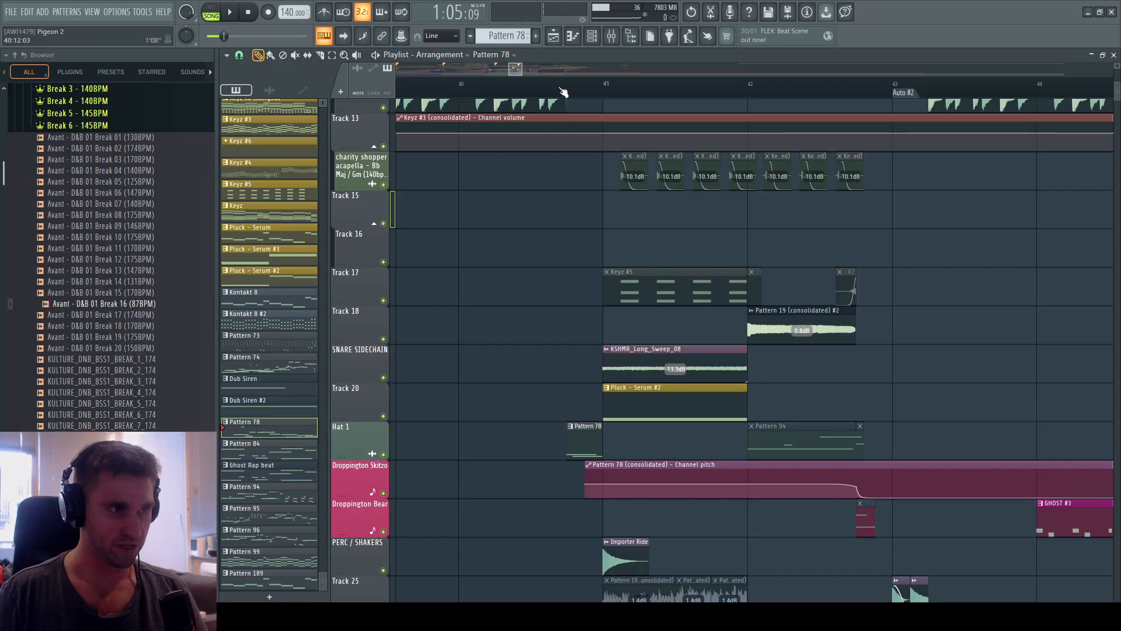
Set playback to start at bar 41 and audition the Droppington Skitzo clips with the Clap 2 track soloed.
{"action": "left_click", "coordinate": [607, 81]}
{"action": "scroll", "coordinate": [584, 281], "scroll_direction": "up", "scroll_amount": 4}
{"action": "left_click_drag", "start_coordinate": [489, 575], "coordinate": [664, 196]}
{"action": "key", "text": "space"}
{"action": "left_click", "coordinate": [595, 372]}
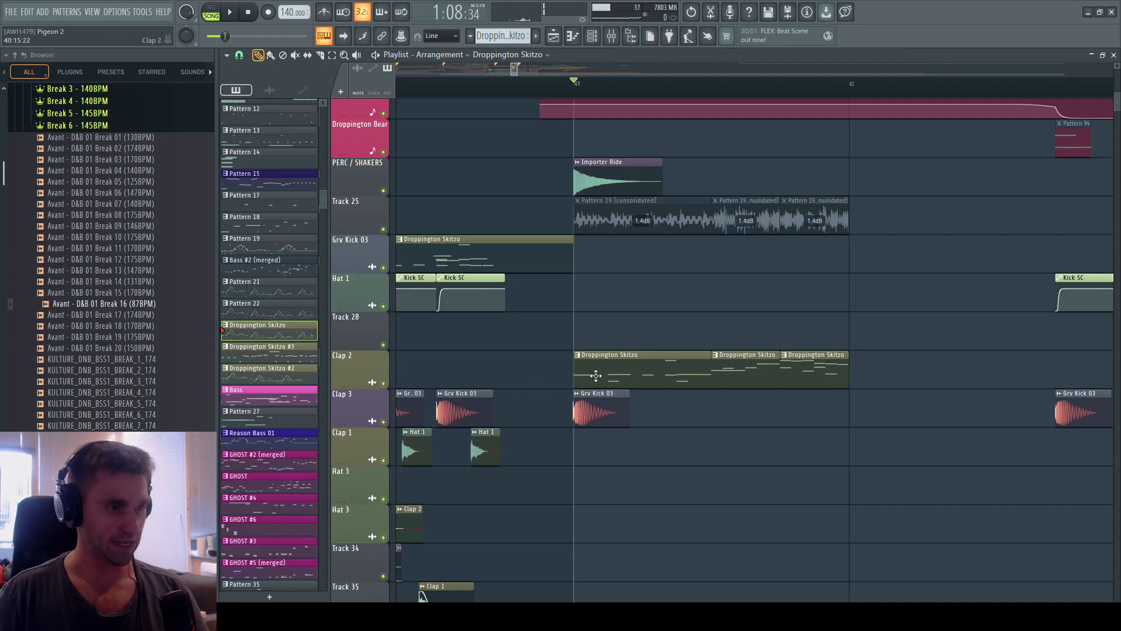
{"action": "right_click", "coordinate": [383, 383]}
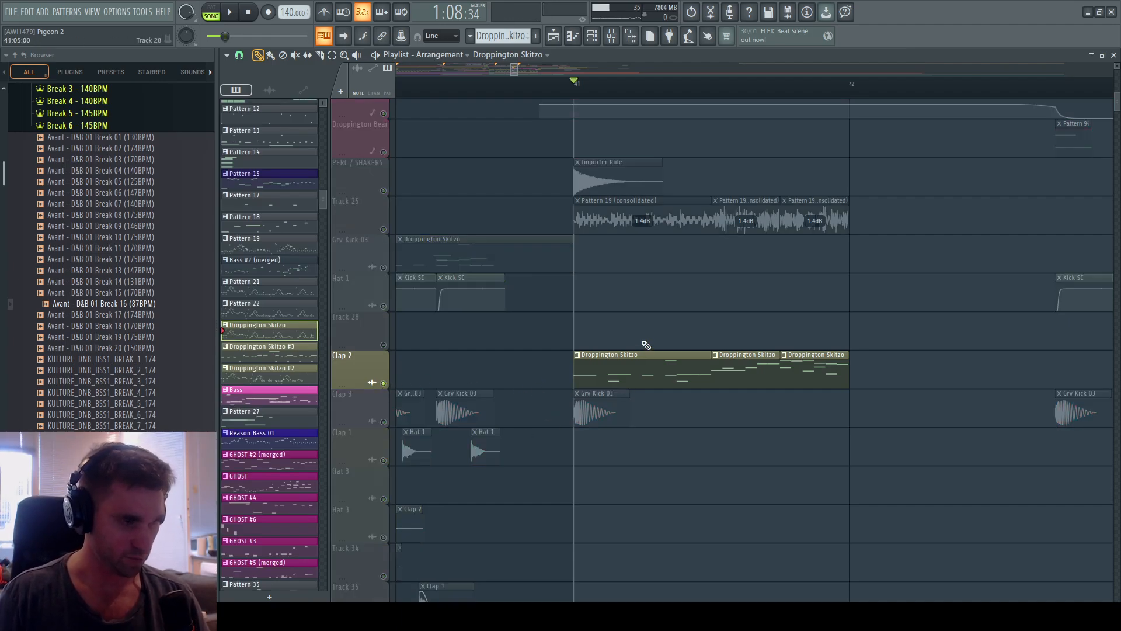
{"action": "key", "text": "space"}
{"action": "key", "text": "space"}
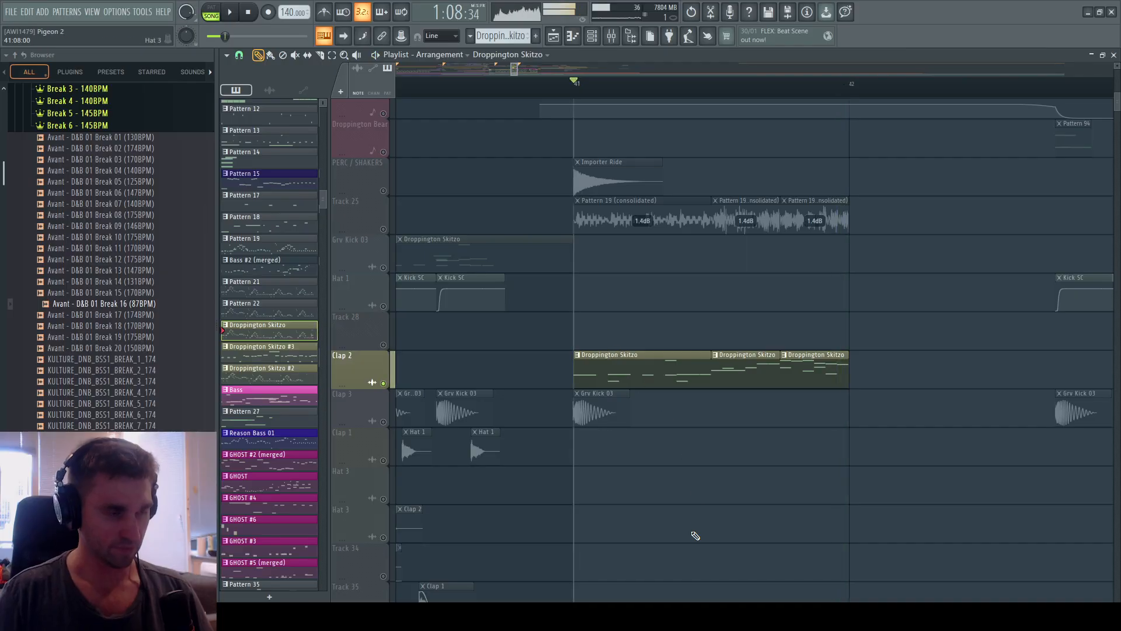
Enable Track 17 alongside the Clap 2 track and audition the section from bar 41.
{"action": "scroll", "coordinate": [694, 535], "scroll_direction": "down", "scroll_amount": 5}
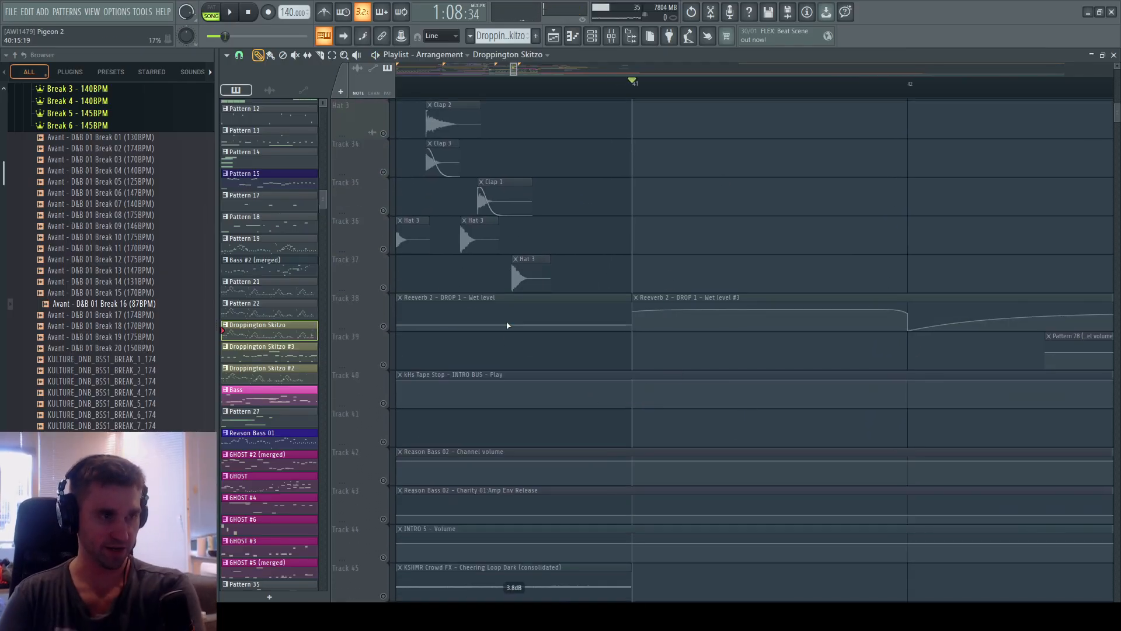
{"action": "scroll", "coordinate": [722, 284], "scroll_direction": "down", "scroll_amount": 1}
{"action": "scroll", "coordinate": [663, 175], "scroll_direction": "up", "scroll_amount": 8}
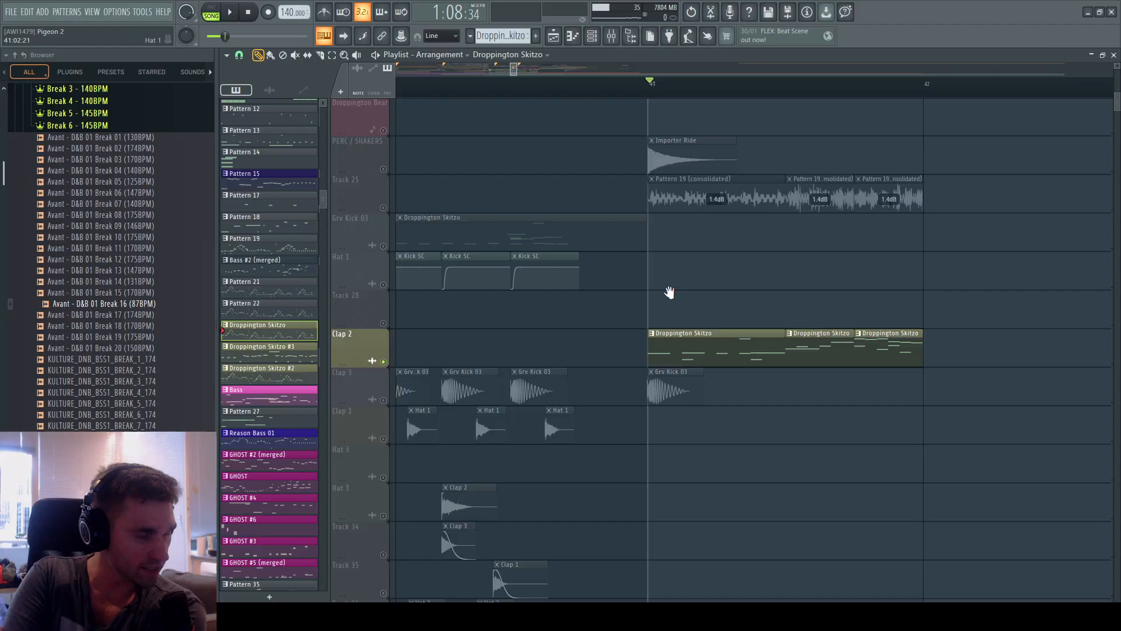
{"action": "scroll", "coordinate": [579, 327], "scroll_direction": "down", "scroll_amount": 1}
{"action": "scroll", "coordinate": [582, 282], "scroll_direction": "up", "scroll_amount": 2}
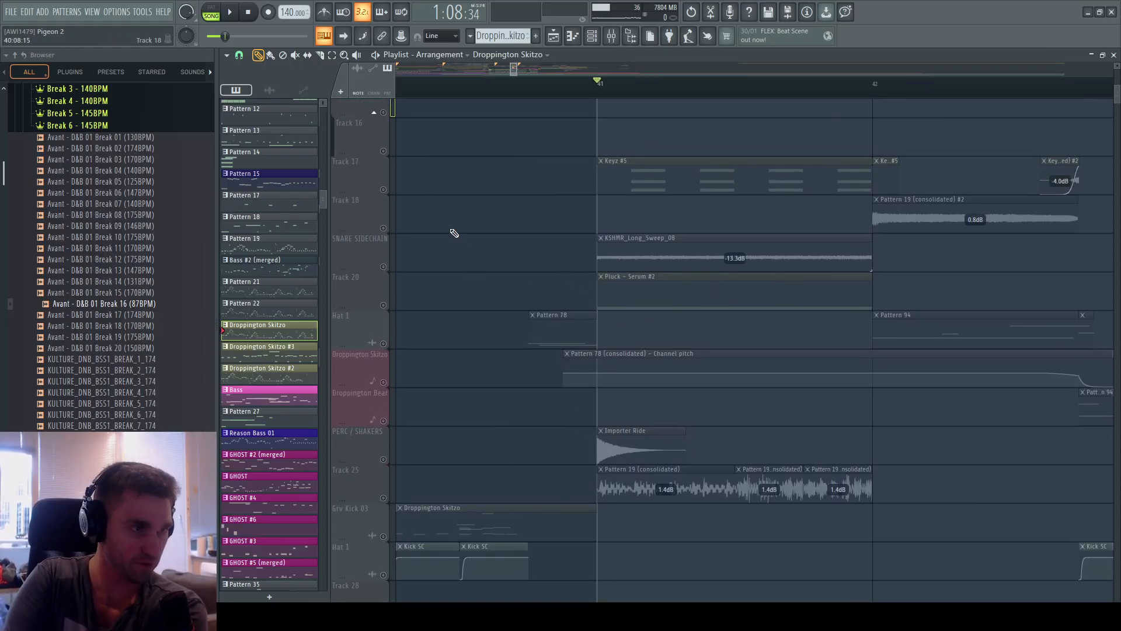
{"action": "left_click", "coordinate": [383, 190]}
{"action": "key", "text": "space"}
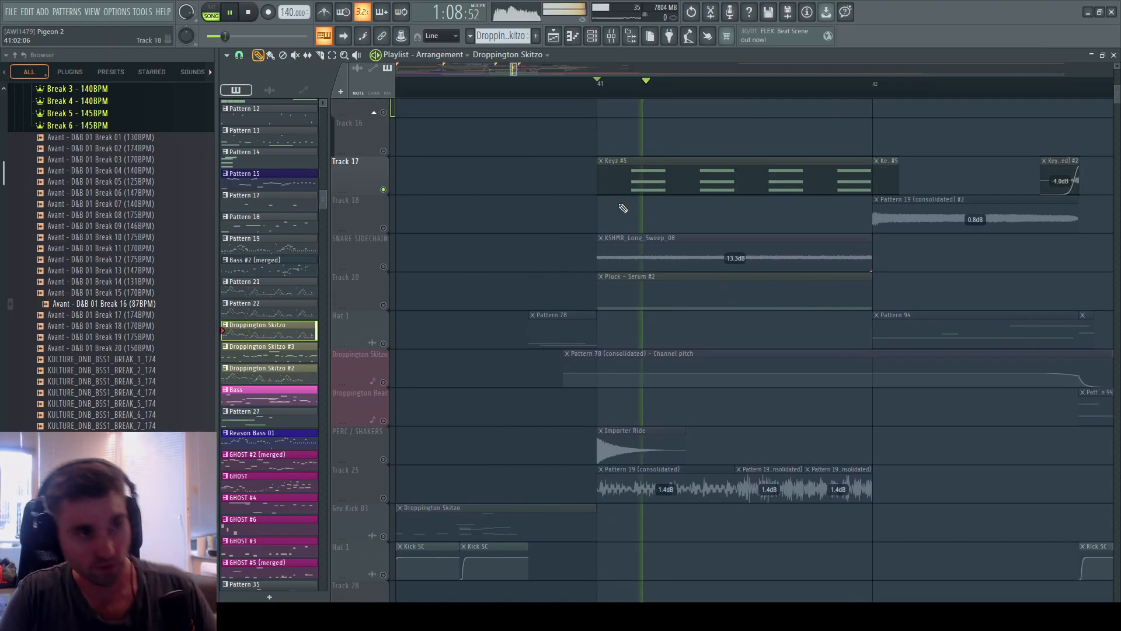
{"action": "key", "text": "space"}
Solo Track 25, unmute its Pattern 19 (consolidated) clips to audition them, and restore the clip mutes and remaining tracks.
{"action": "scroll", "coordinate": [496, 221], "scroll_direction": "up", "scroll_amount": 1}
{"action": "scroll", "coordinate": [501, 233], "scroll_direction": "up", "scroll_amount": 2}
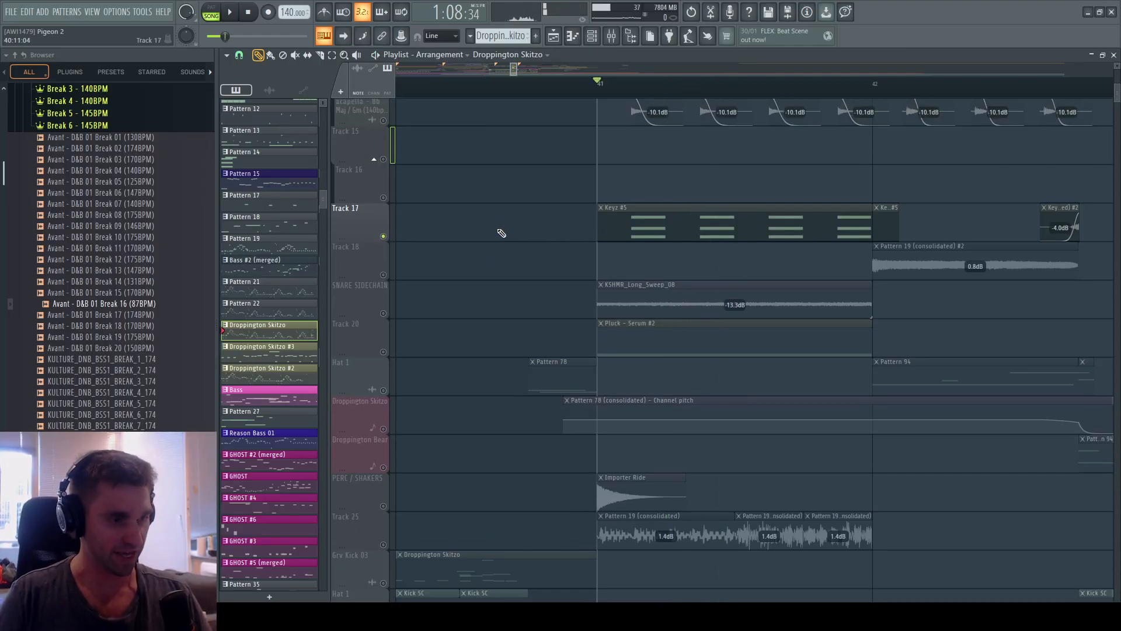
{"action": "scroll", "coordinate": [359, 431], "scroll_direction": "down", "scroll_amount": 3}
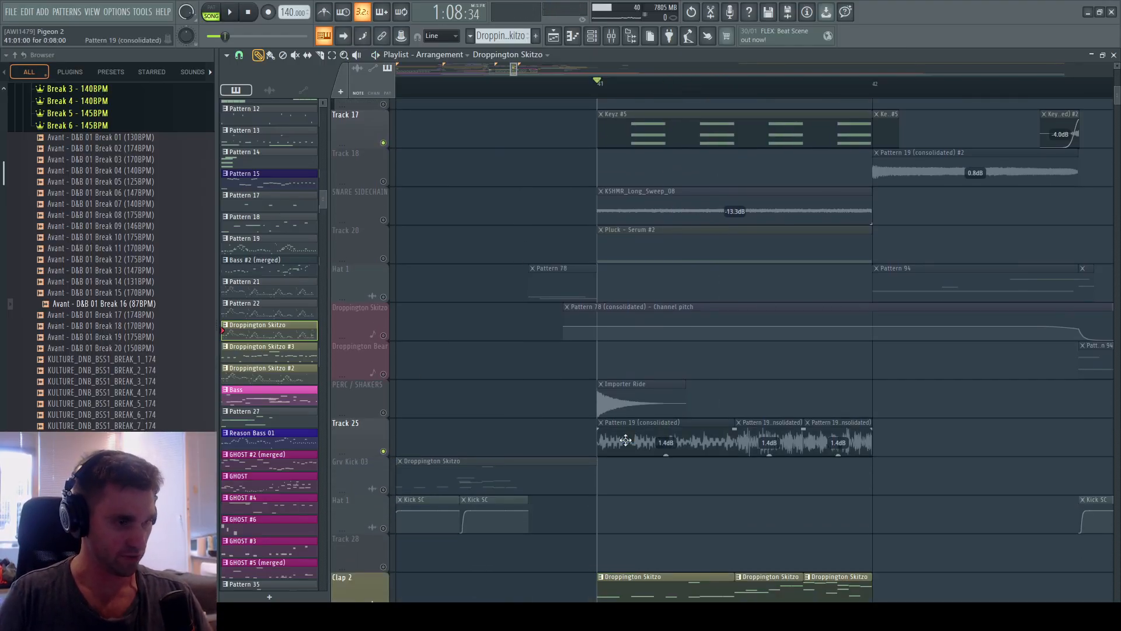
{"action": "right_click", "coordinate": [383, 452]}
{"action": "key", "text": "t"}
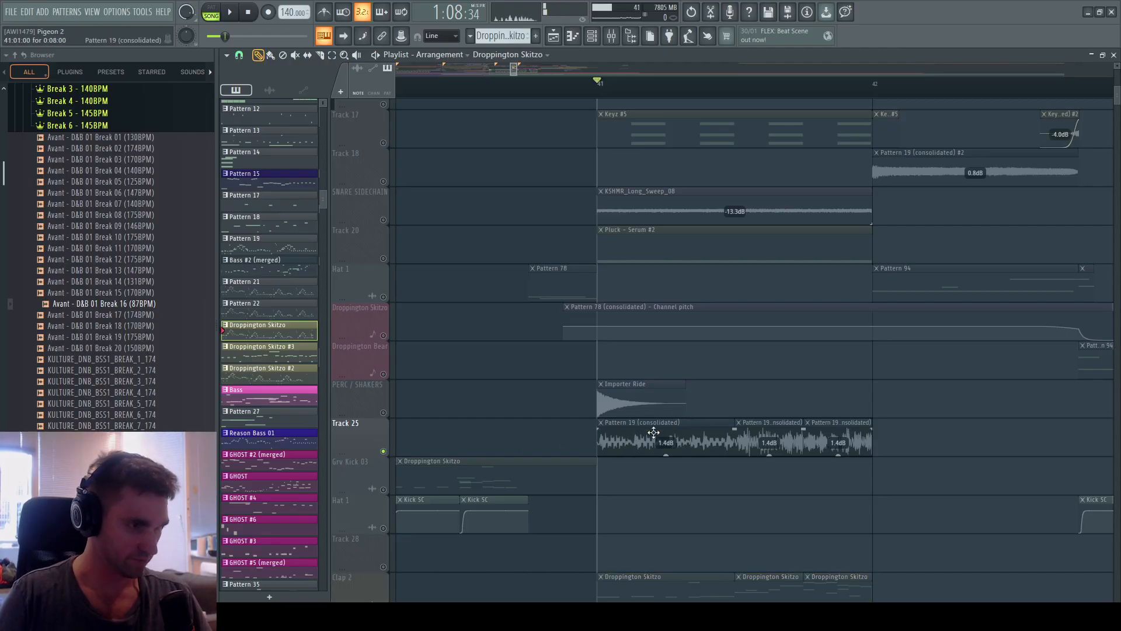
{"action": "left_click", "coordinate": [324, 36]}
{"action": "key", "text": "t"}
{"action": "left_click_drag", "start_coordinate": [712, 436], "coordinate": [932, 463]}
{"action": "key", "text": "space"}
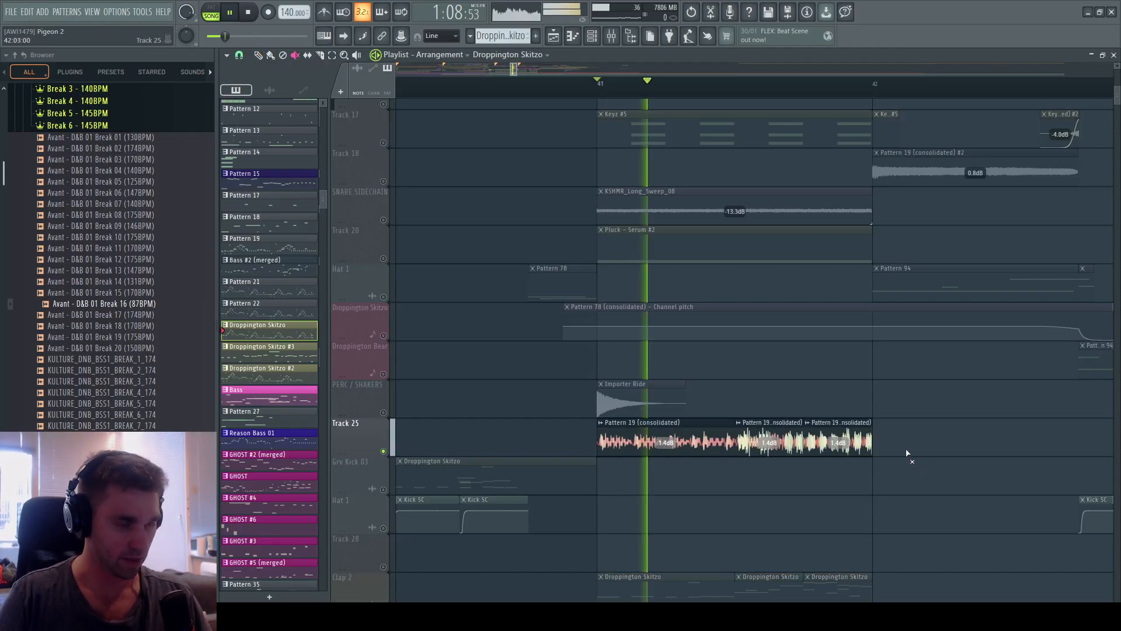
{"action": "key", "text": "space"}
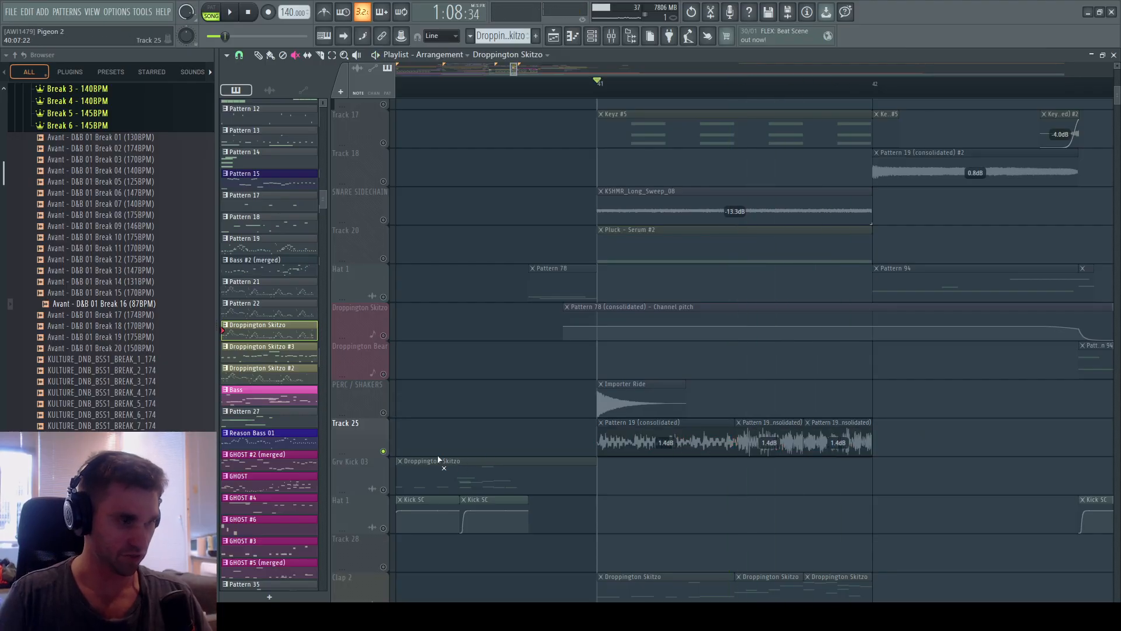
{"action": "right_click", "coordinate": [384, 451]}
Solo Track 9 and play its Keyz #5 (consolidated) clips from bar 41 into bar 43.
{"action": "scroll", "coordinate": [506, 458], "scroll_direction": "up", "scroll_amount": 6}
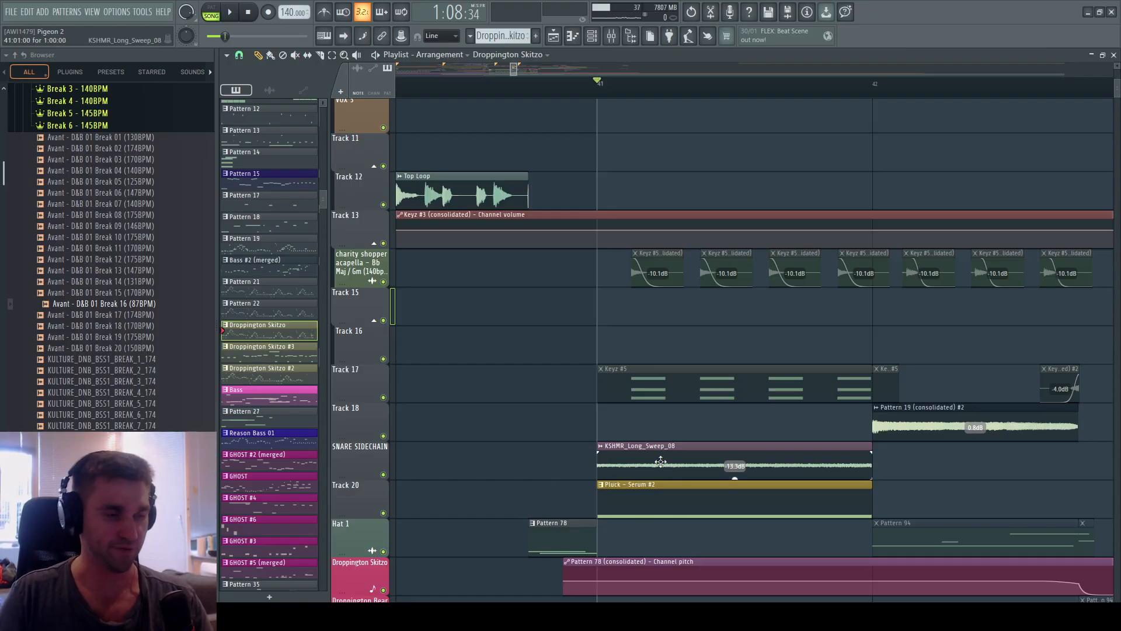
{"action": "scroll", "coordinate": [622, 296], "scroll_direction": "up", "scroll_amount": 9}
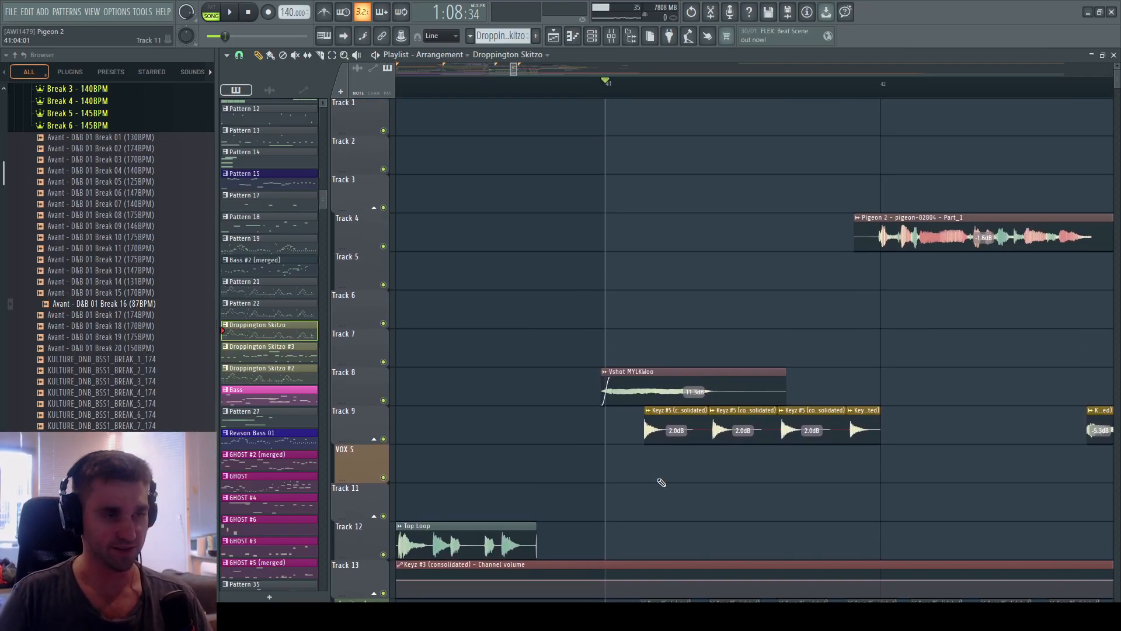
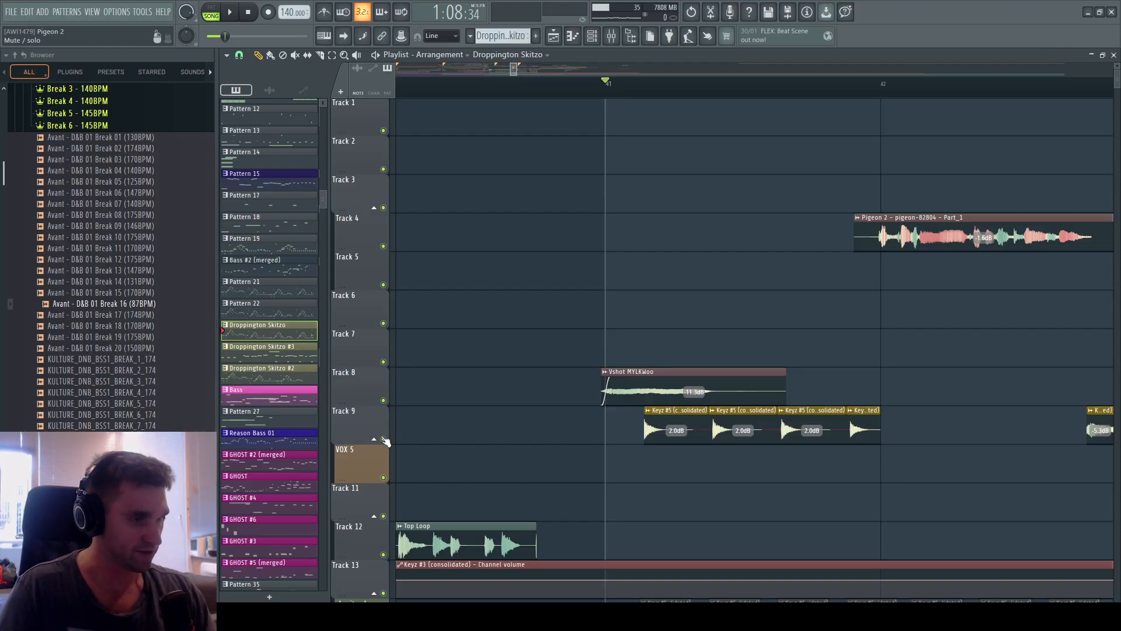
{"action": "right_click", "coordinate": [383, 439]}
{"action": "key", "text": "space"}
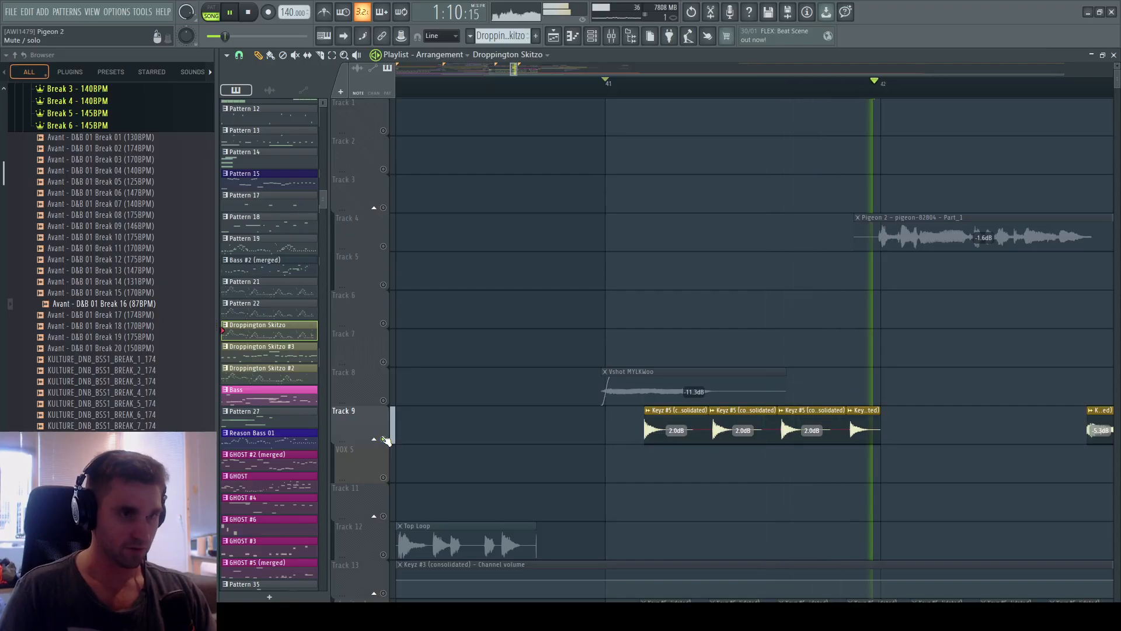
{"action": "scroll", "coordinate": [468, 276], "scroll_direction": "right", "scroll_amount": 2}
{"action": "scroll", "coordinate": [513, 281], "scroll_direction": "down", "scroll_amount": 5}
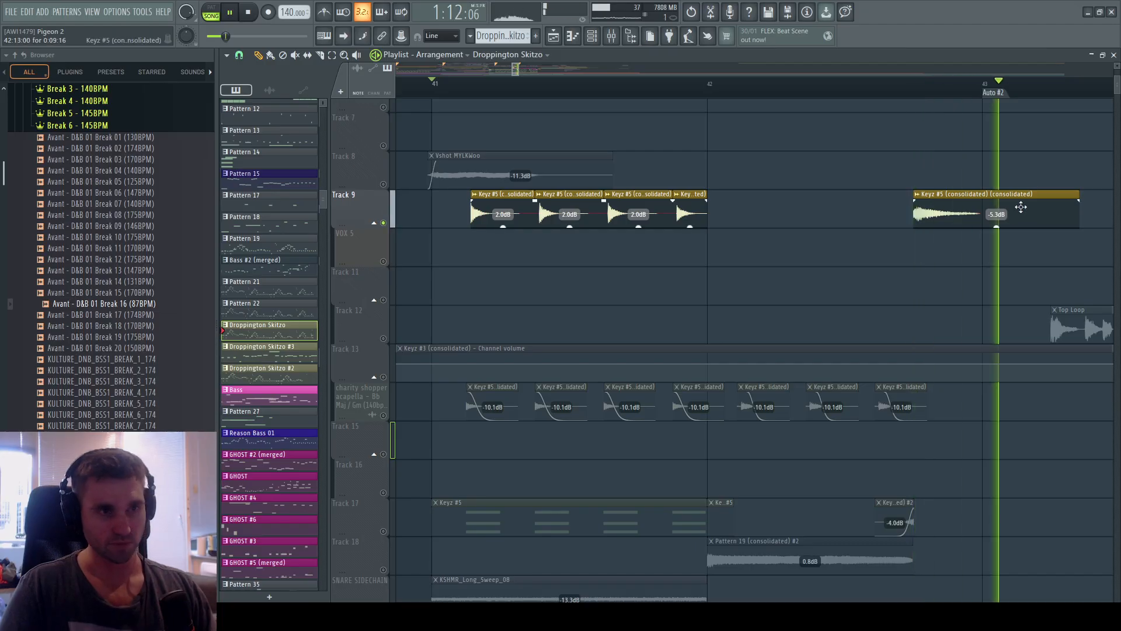
{"action": "key", "text": "space"}
Open the last Keyz #5 (consolidated) clip's channel settings and inspect its mixer track for effects.
{"action": "left_click", "coordinate": [971, 205]}
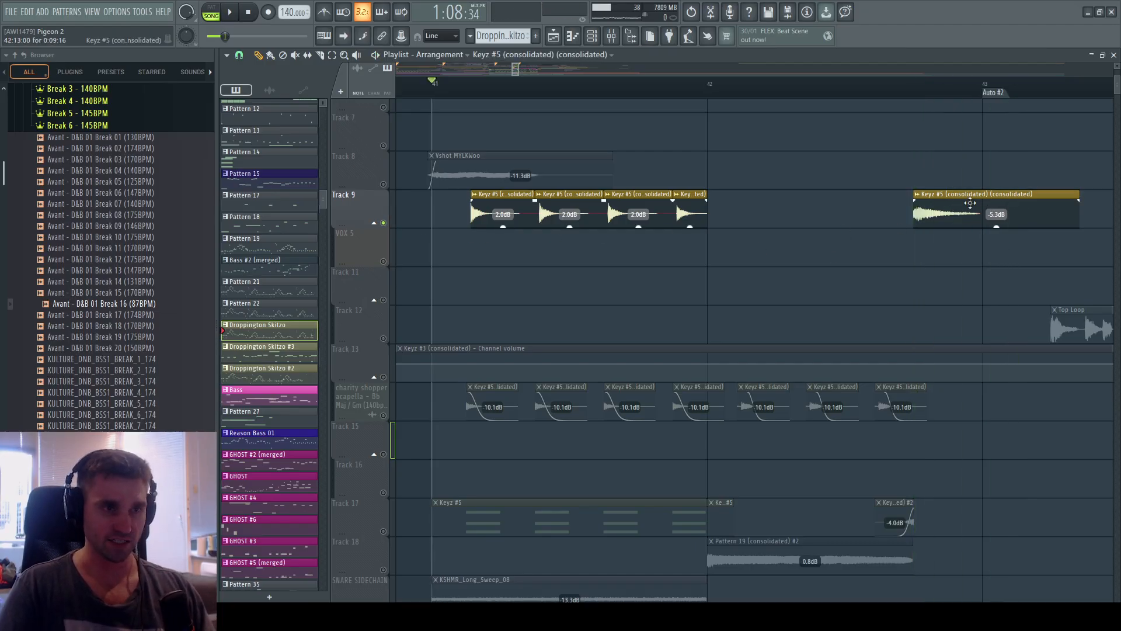
{"action": "double_click", "coordinate": [940, 209]}
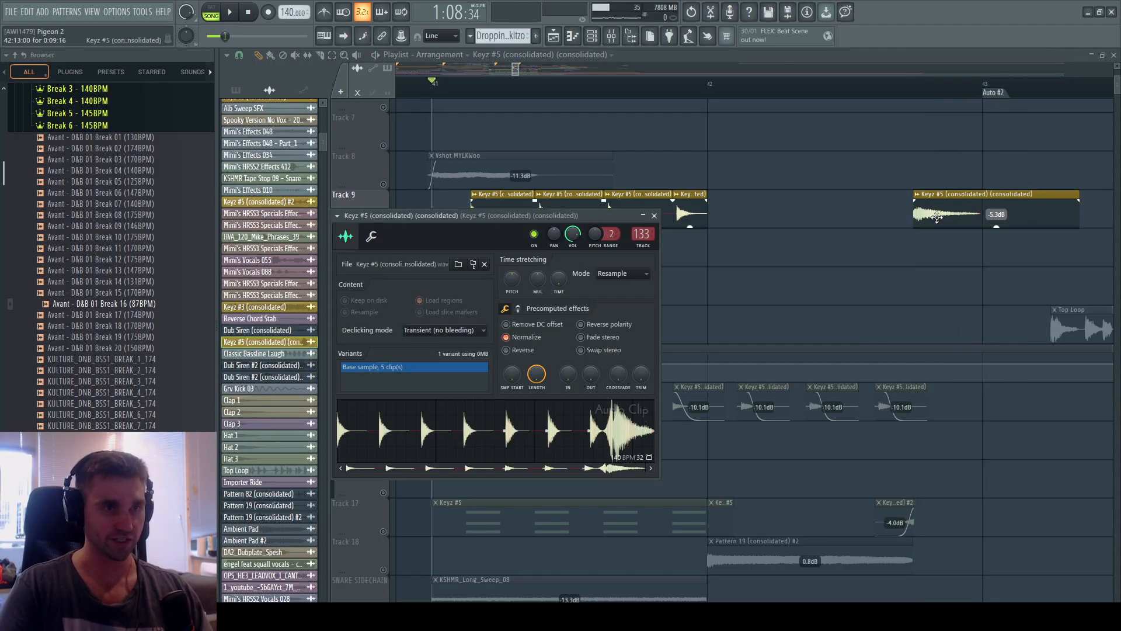
{"action": "double_click", "coordinate": [977, 214]}
{"action": "double_click", "coordinate": [965, 205]}
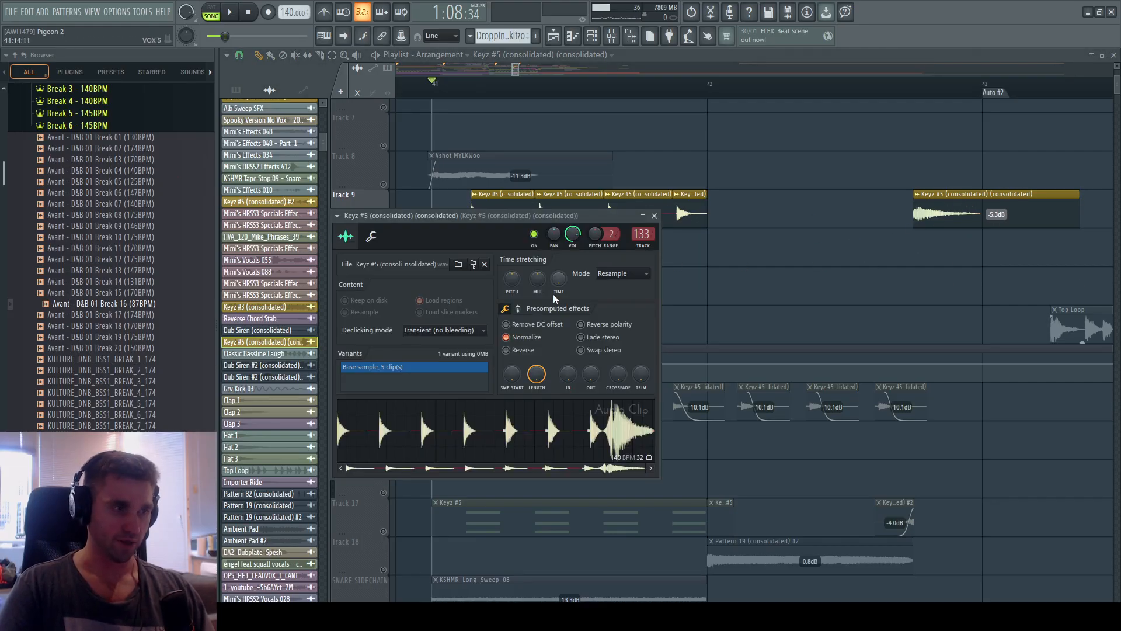
{"action": "left_click", "coordinate": [517, 309]}
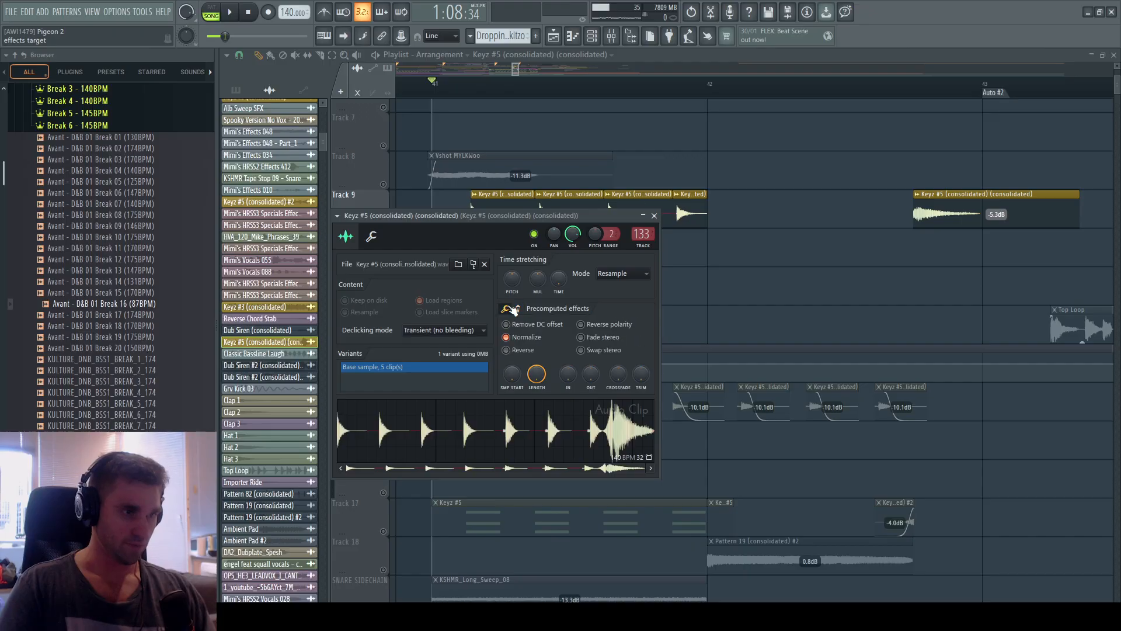
{"action": "key", "text": "F9"}
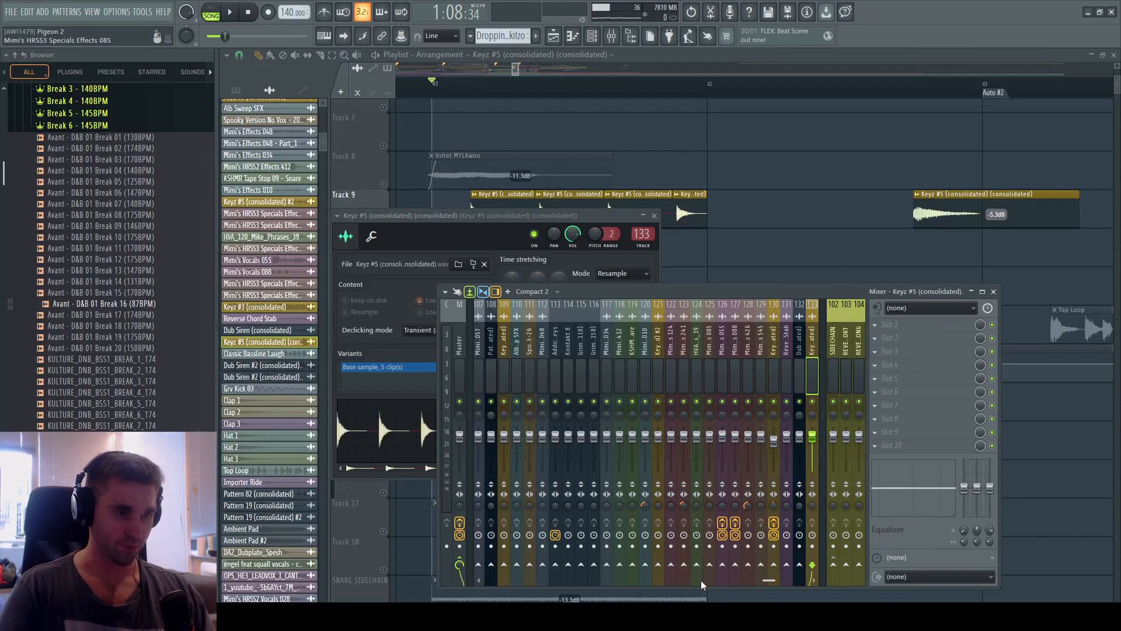
{"action": "left_click_drag", "start_coordinate": [769, 579], "coordinate": [835, 569]}
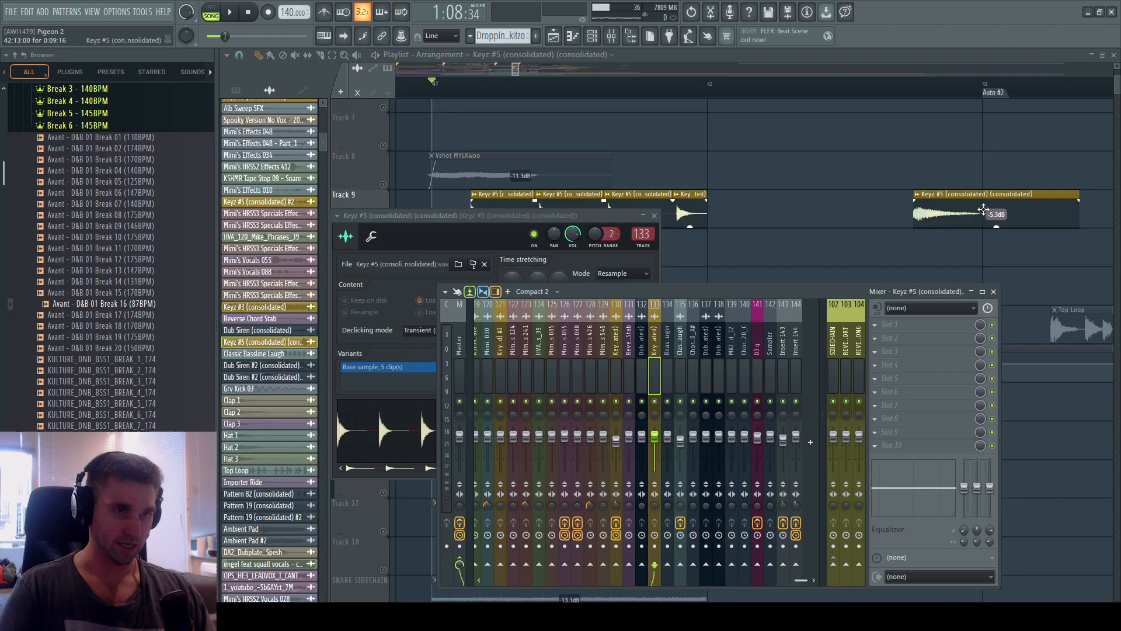
Solo the track holding the short Pattern 94 clip before bar 43 and audition it from just ahead of the clip.
{"action": "key", "text": "F12"}
{"action": "scroll", "coordinate": [662, 285], "scroll_direction": "down", "scroll_amount": 5}
{"action": "scroll", "coordinate": [661, 285], "scroll_direction": "down", "scroll_amount": 3}
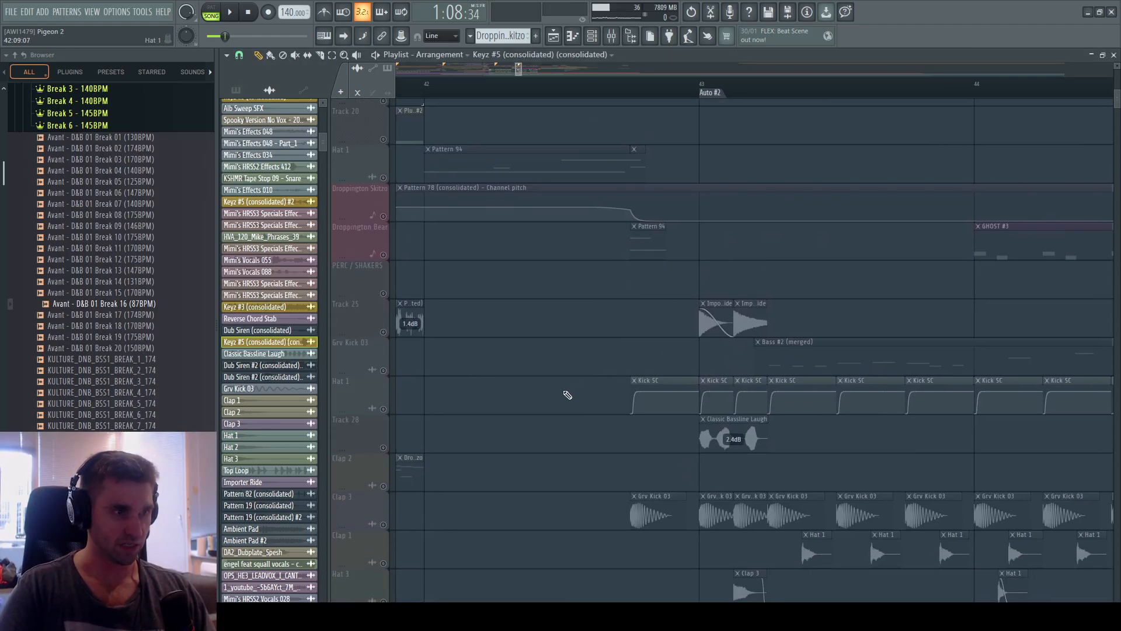
{"action": "left_click", "coordinate": [387, 209]}
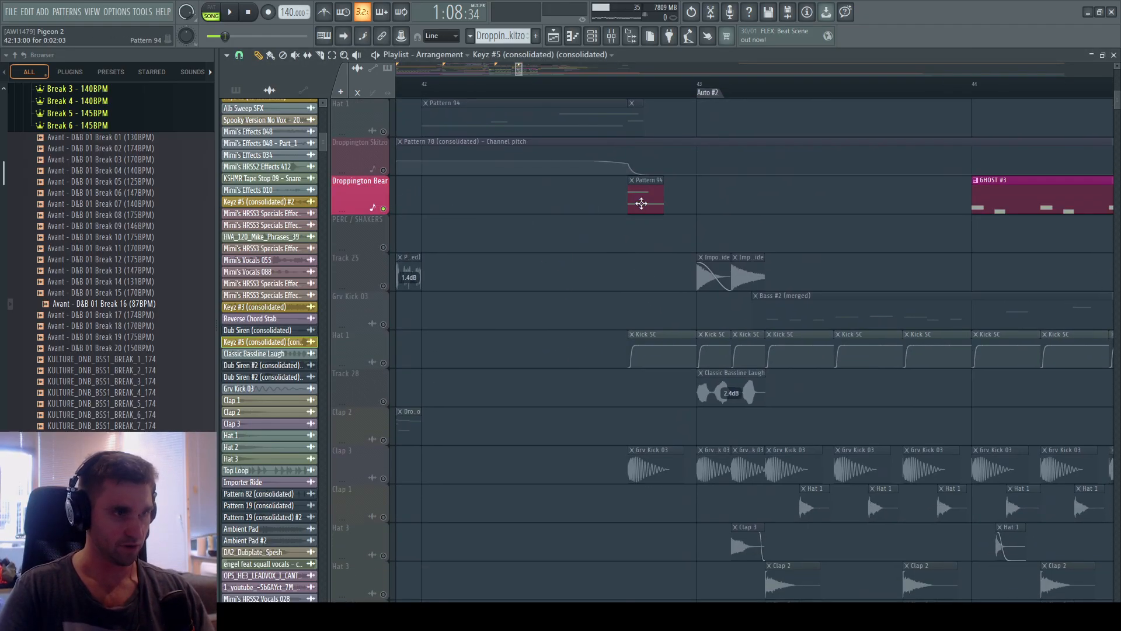
{"action": "left_click", "coordinate": [700, 83]}
{"action": "left_click", "coordinate": [621, 83]}
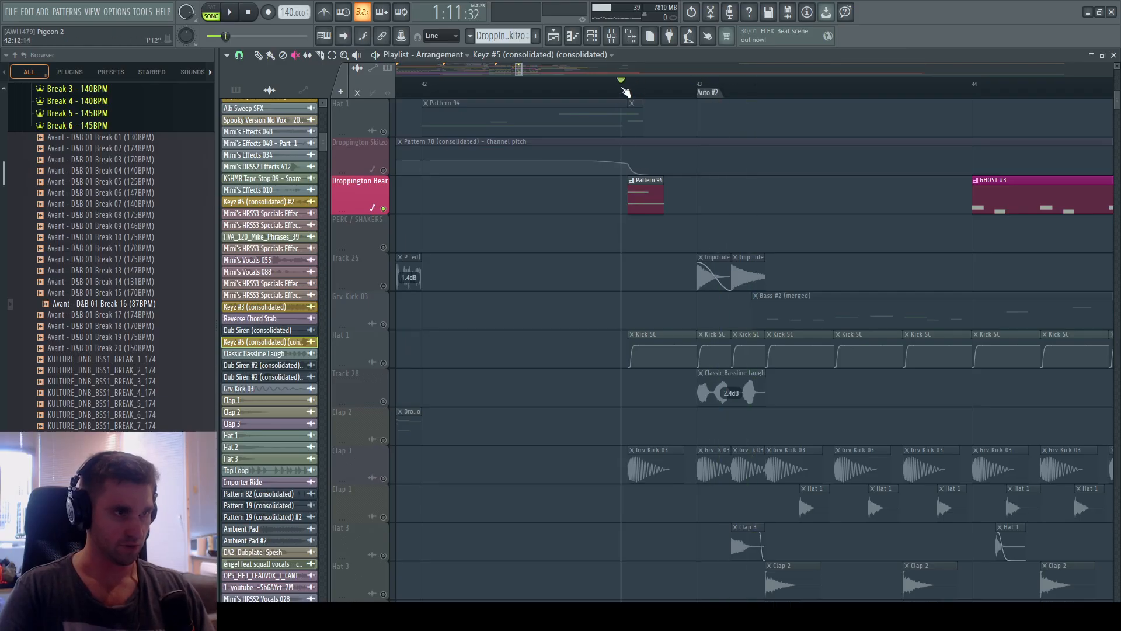
{"action": "key", "text": "space"}
{"action": "key", "text": "space"}
{"action": "key", "text": "space"}
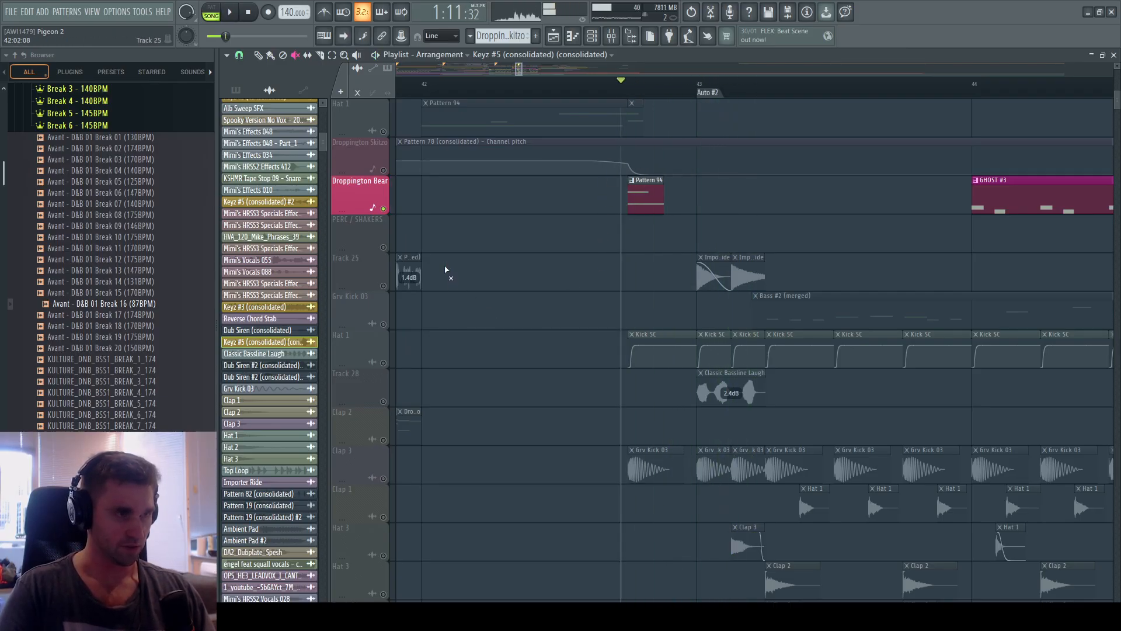
{"action": "key", "text": "space"}
Solo the Clap 2 track and play its Droppington Skitzo clips from bar 41.
{"action": "scroll", "coordinate": [834, 458], "scroll_direction": "up", "scroll_amount": 8}
{"action": "scroll", "coordinate": [730, 409], "scroll_direction": "down", "scroll_amount": 6}
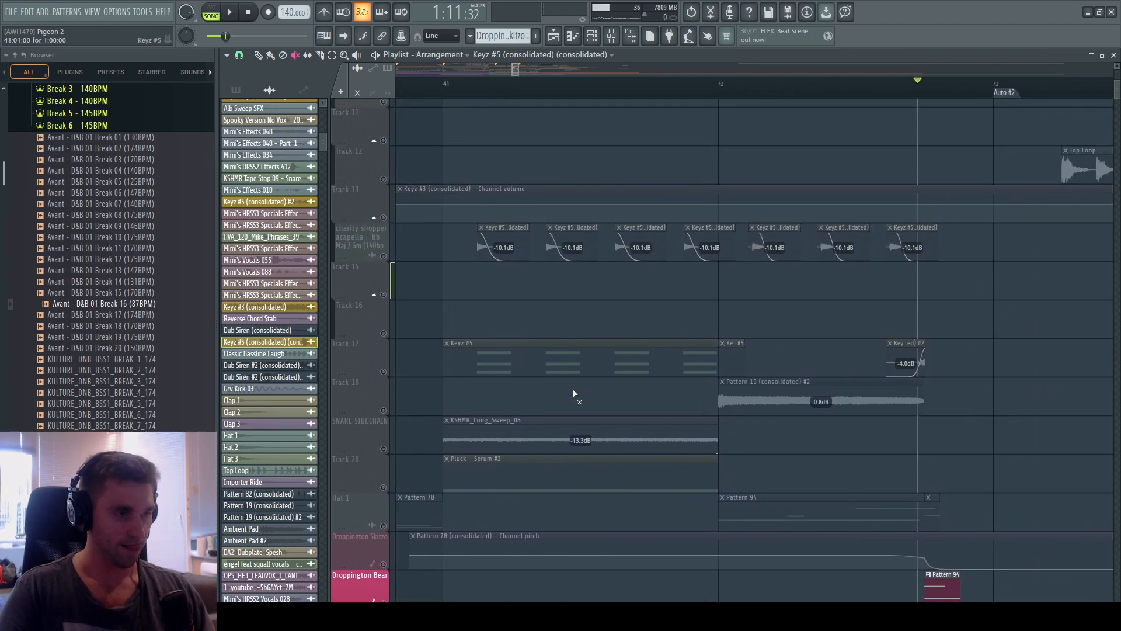
{"action": "scroll", "coordinate": [611, 418], "scroll_direction": "down", "scroll_amount": 4}
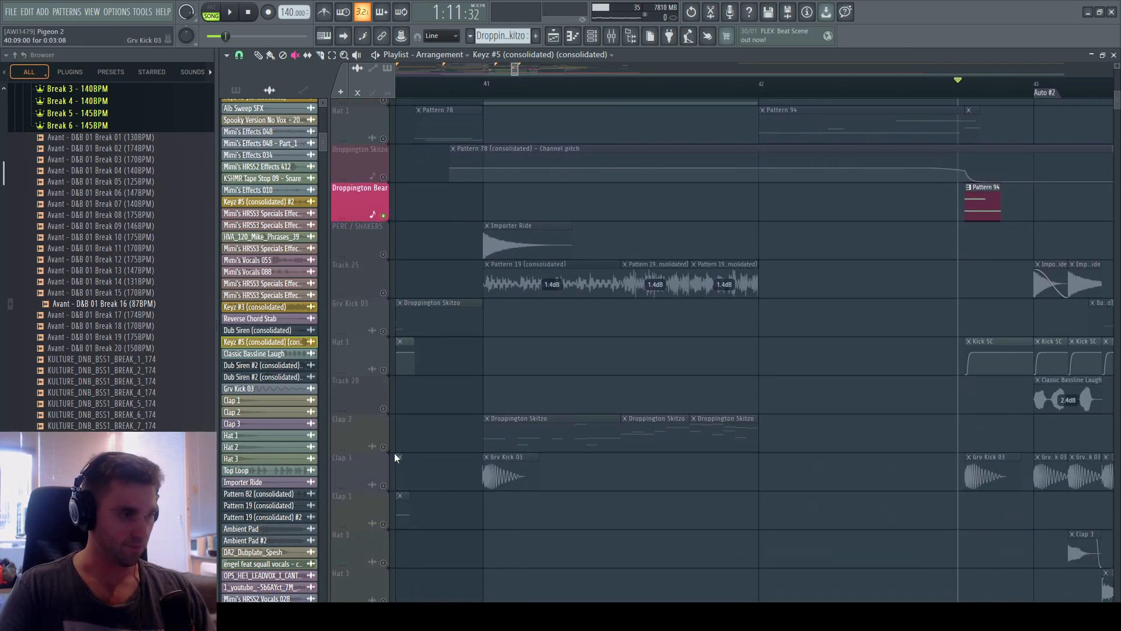
{"action": "left_click", "coordinate": [385, 444]}
{"action": "left_click", "coordinate": [496, 92]}
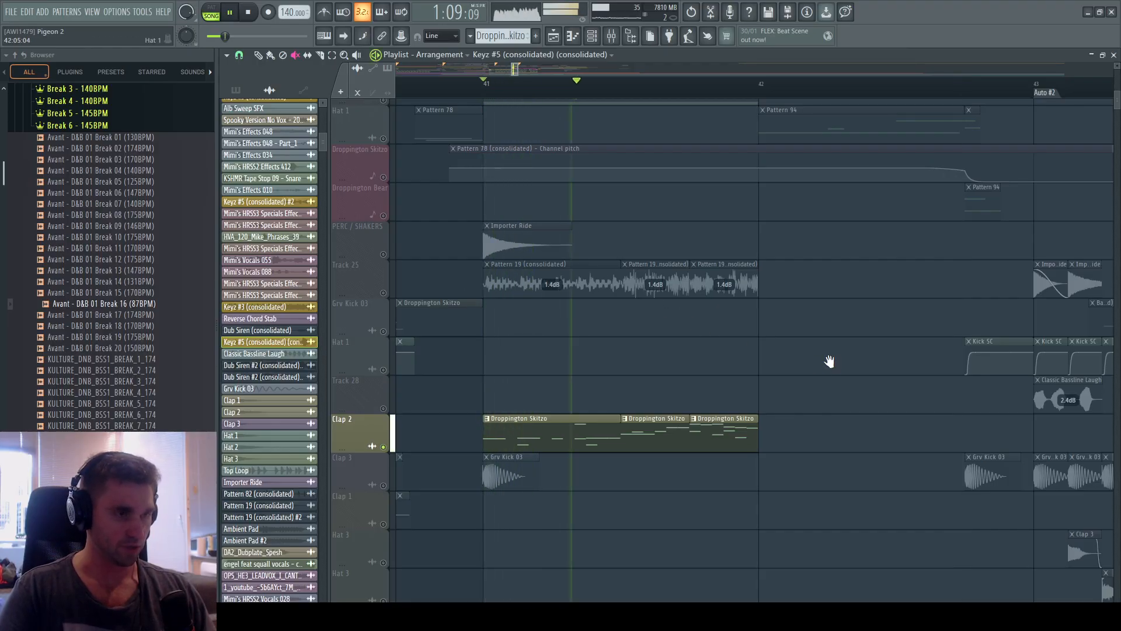
{"action": "scroll", "coordinate": [593, 488], "scroll_direction": "up", "scroll_amount": 6}
{"action": "key", "text": "space"}
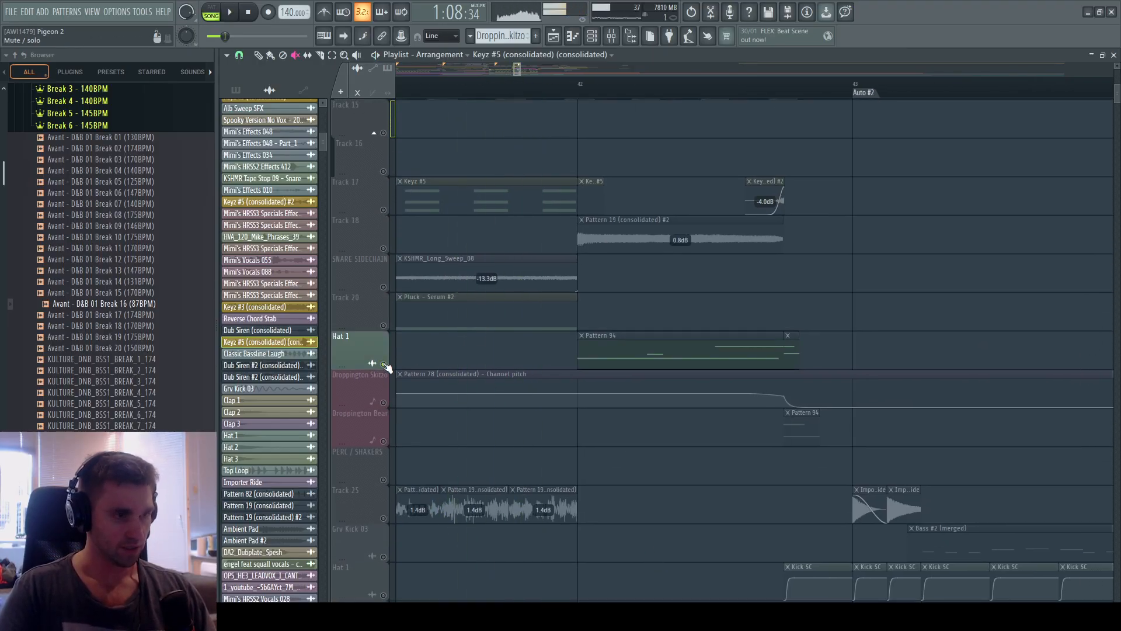
Solo Track 18 and audition its Pattern 19 (consolidated) #2 clip from bar 42.
{"action": "left_click", "coordinate": [617, 97]}
{"action": "scroll", "coordinate": [596, 491], "scroll_direction": "up", "scroll_amount": 3}
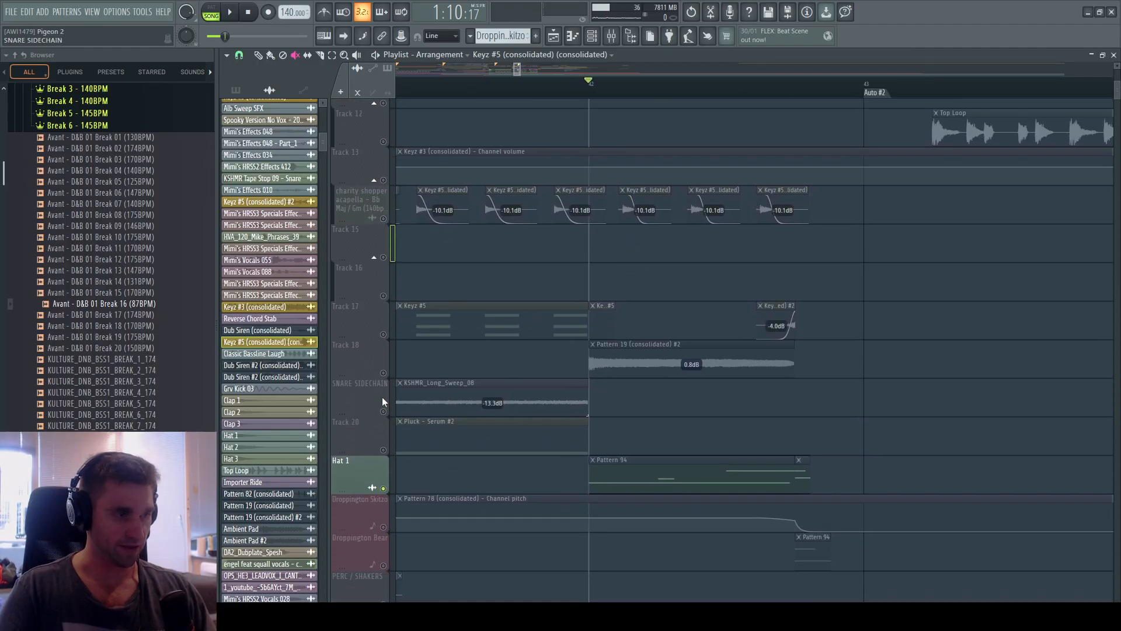
{"action": "left_click", "coordinate": [387, 371]}
{"action": "key", "text": "space"}
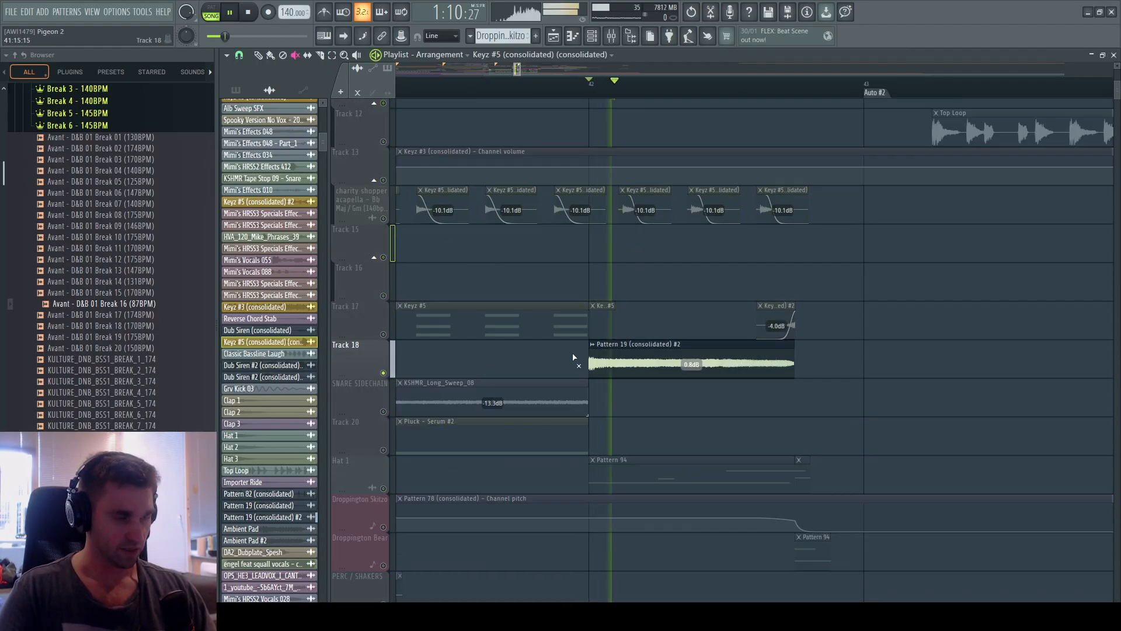
{"action": "key", "text": "space"}
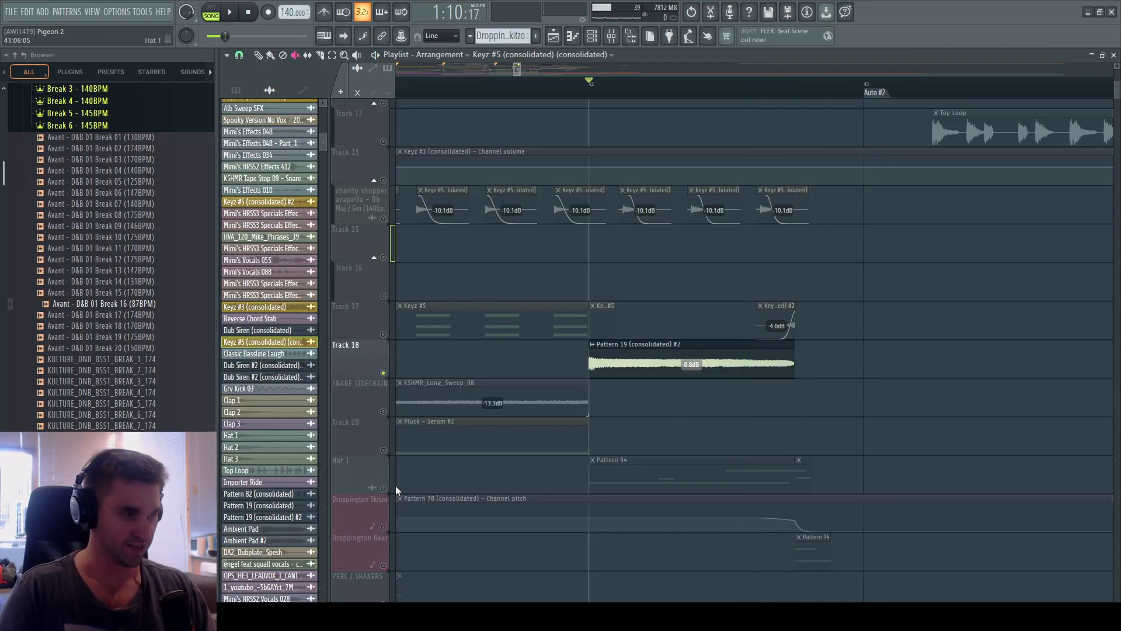
Solo the Hat 1 track, open its Pattern 94 clip in the piano roll, and briefly play the notes.
{"action": "right_click", "coordinate": [389, 489]}
{"action": "right_click", "coordinate": [385, 488]}
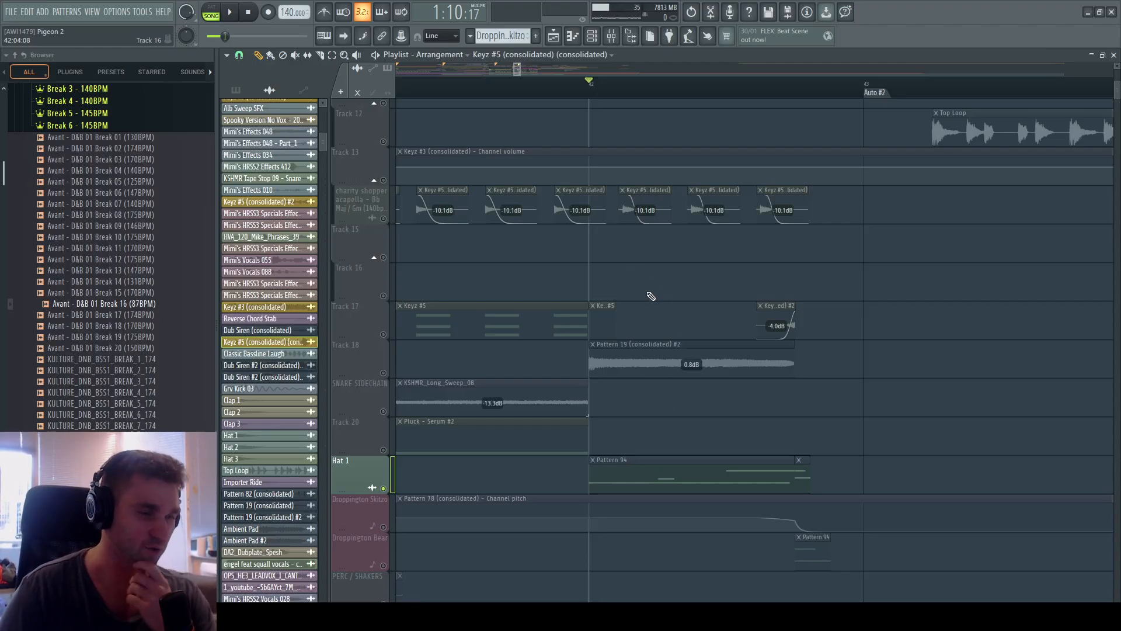
{"action": "left_click", "coordinate": [640, 462]}
{"action": "double_click", "coordinate": [639, 461]}
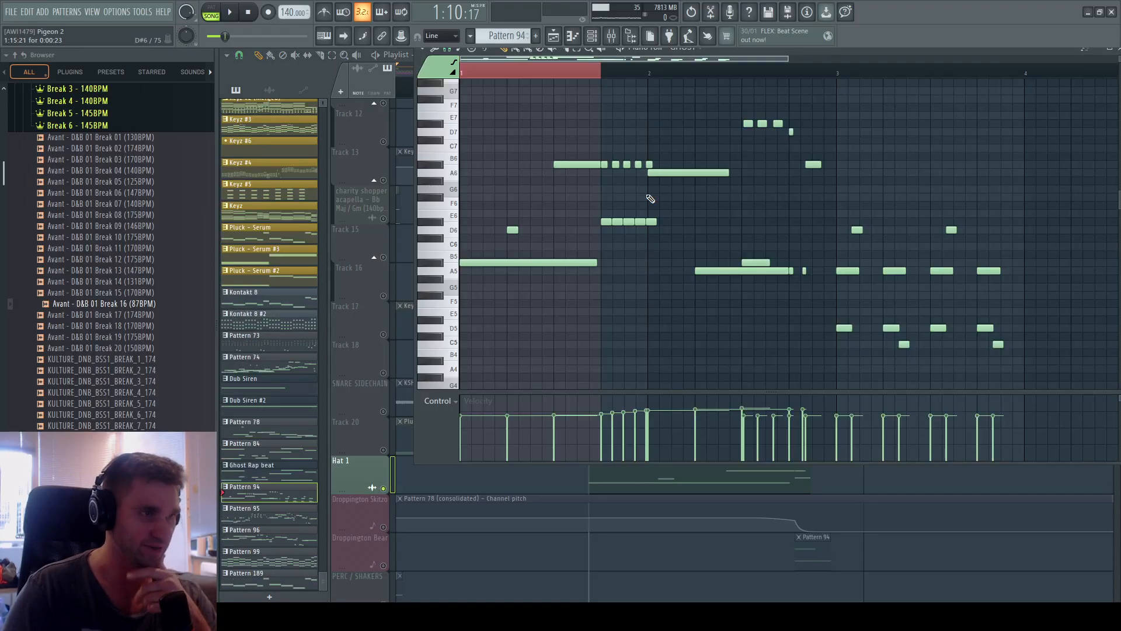
{"action": "scroll", "coordinate": [677, 145], "scroll_direction": "up", "scroll_amount": 2}
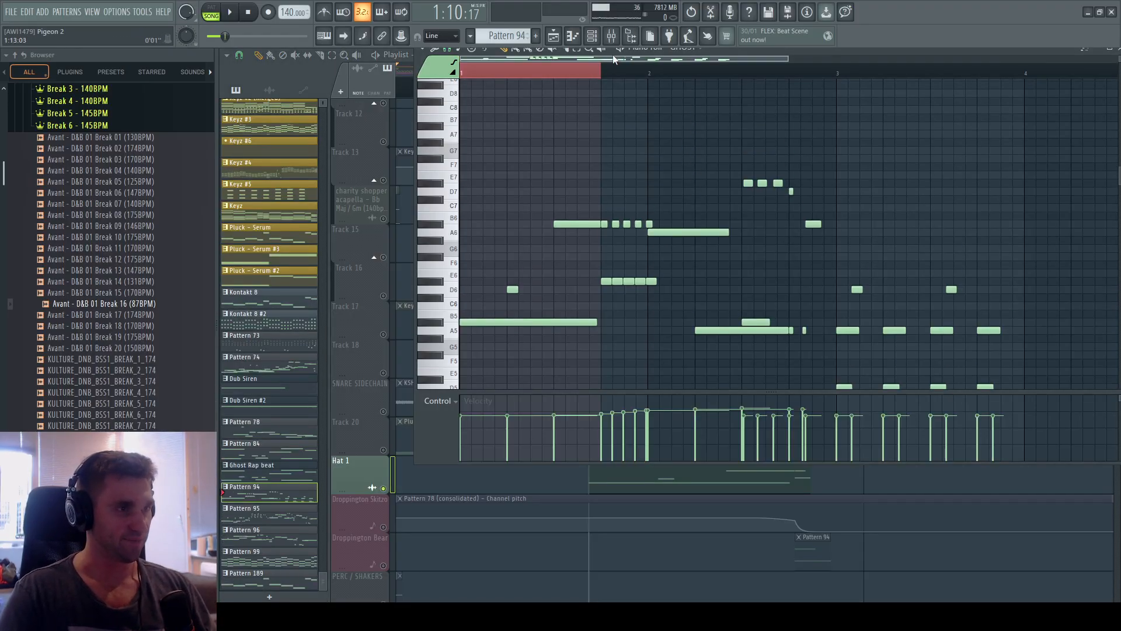
{"action": "key", "text": "space"}
{"action": "key", "text": "space"}
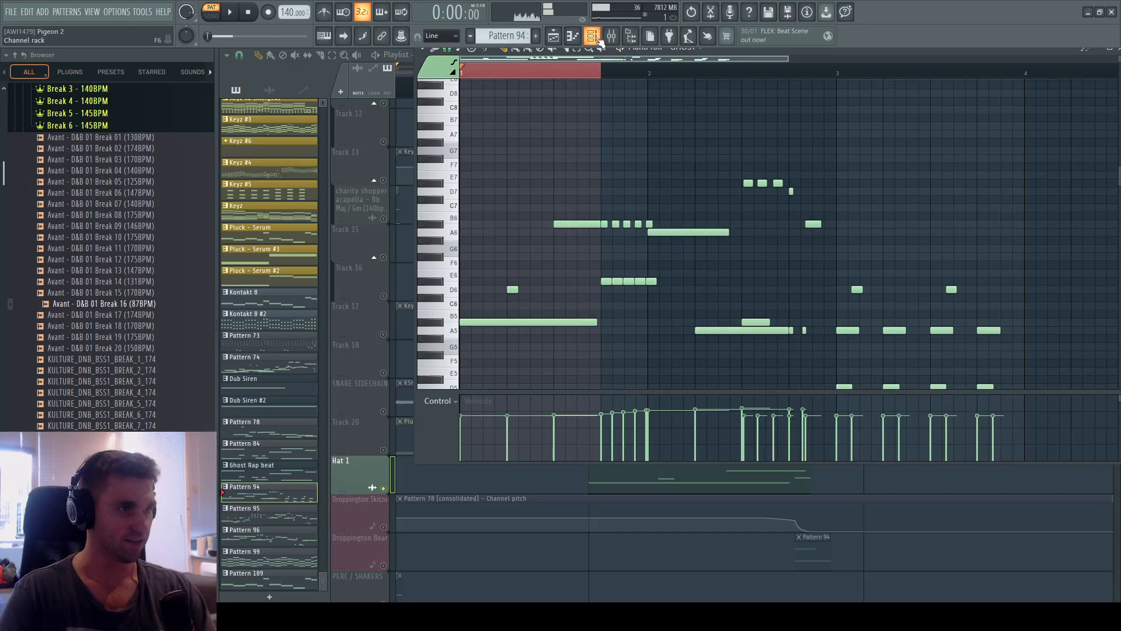
Open the GHOST channel's Reason rack instrument and play test notes while examining its mixer and first SubTractor.
{"action": "left_click", "coordinate": [598, 40]}
{"action": "left_click", "coordinate": [561, 514]}
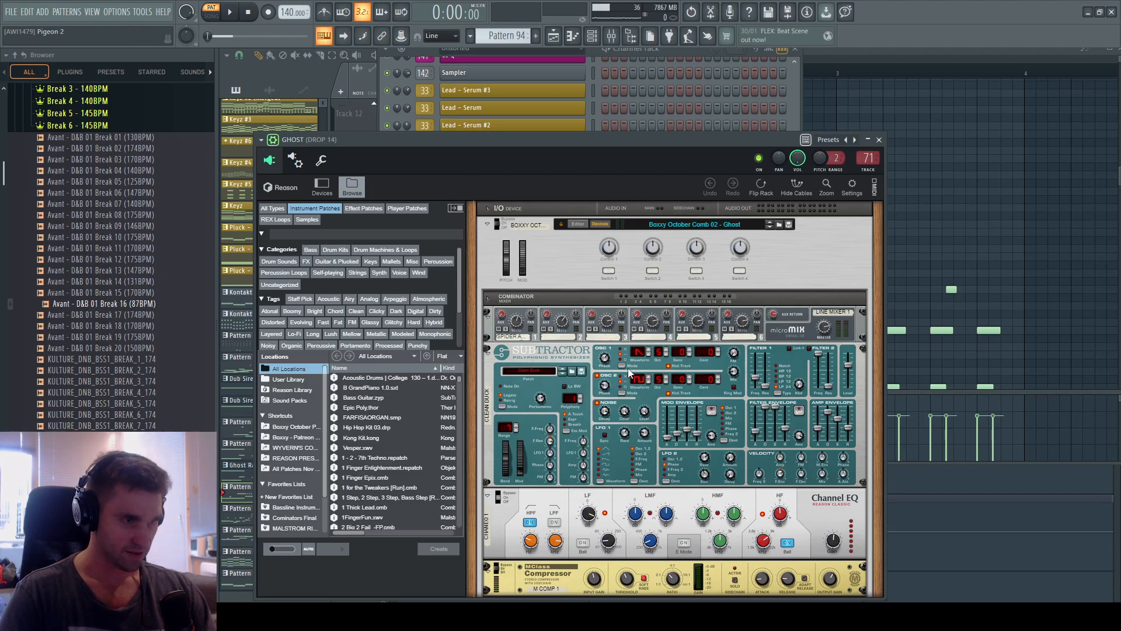
{"action": "key", "text": "m"}
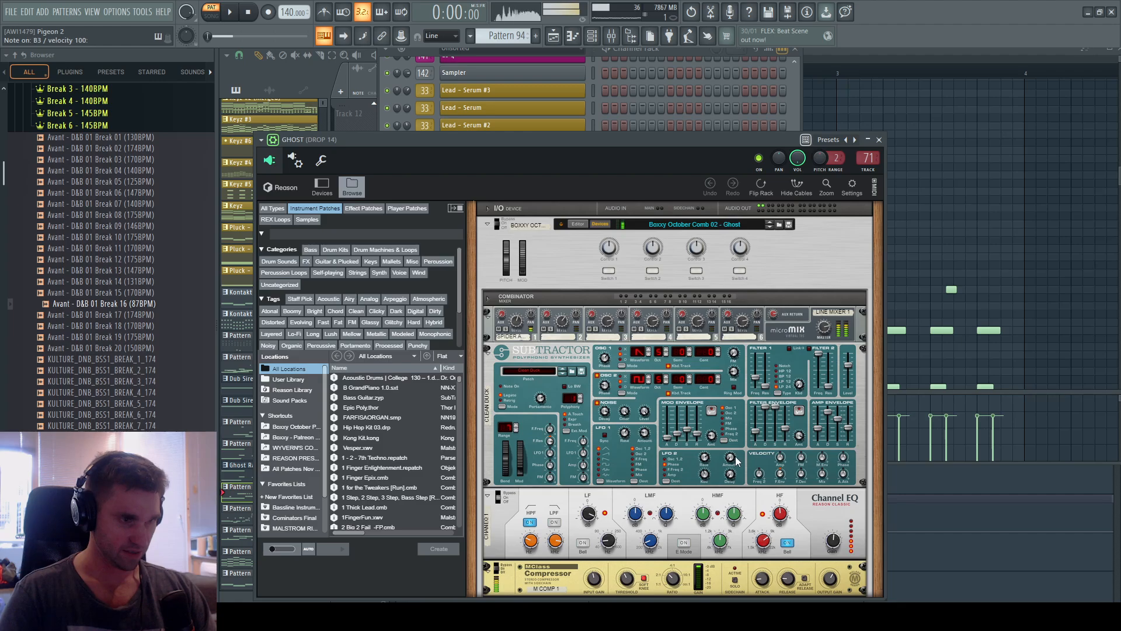
{"action": "scroll", "coordinate": [738, 447], "scroll_direction": "down", "scroll_amount": 3}
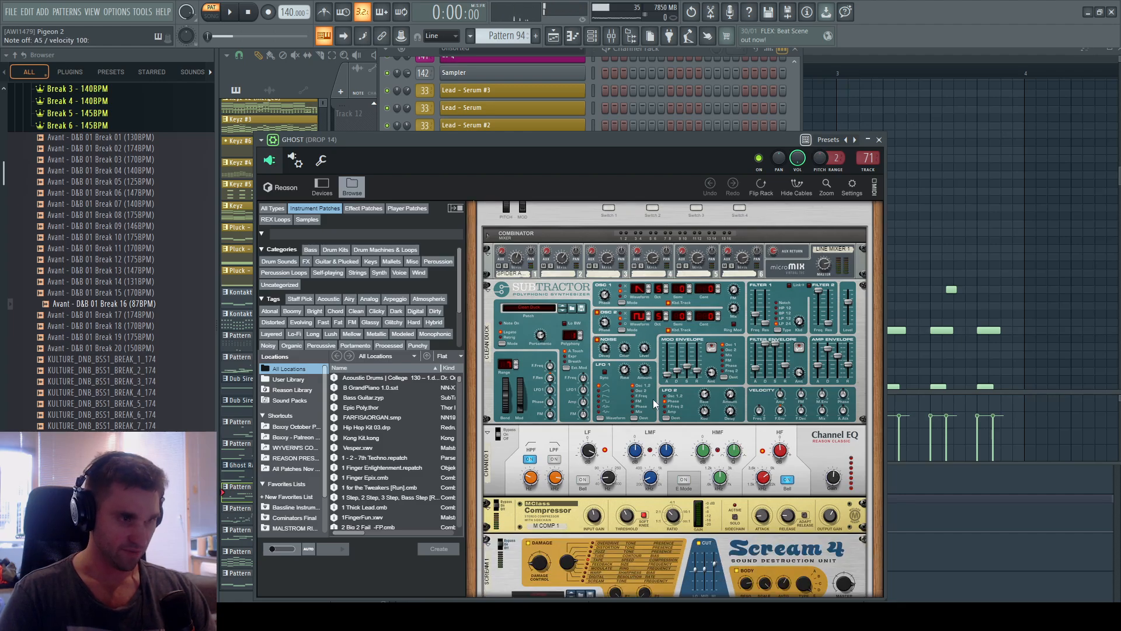
{"action": "scroll", "coordinate": [565, 317], "scroll_direction": "up", "scroll_amount": 3}
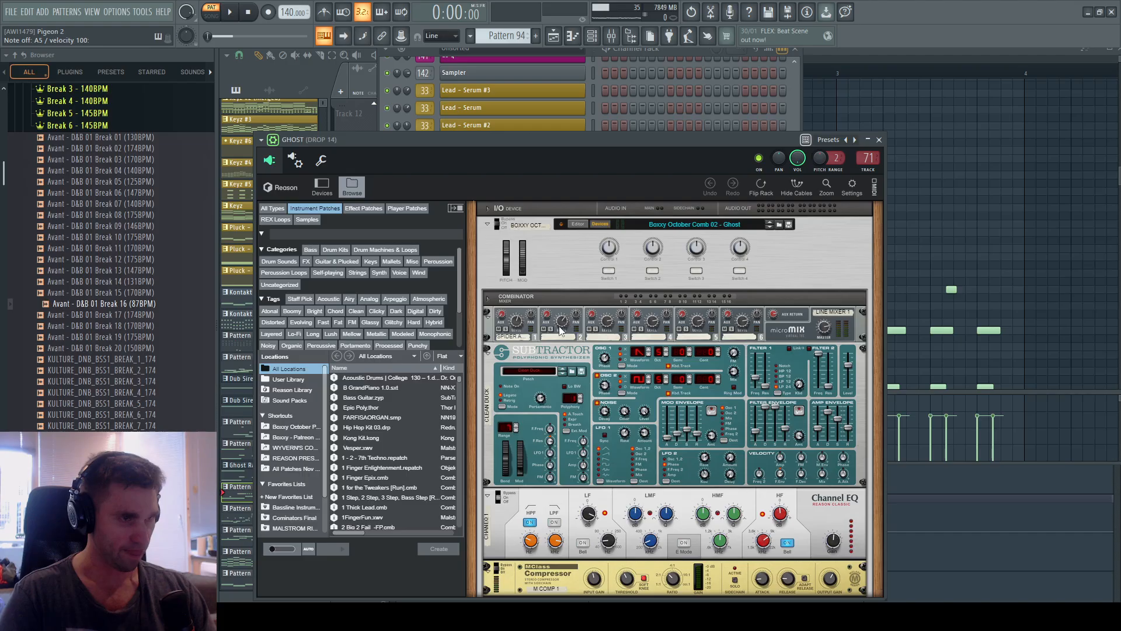
Examine the GHOST rack's effects chain of Channel EQ, Compressor, Scream 4, UN-16 Unison and RV-7 reverb while playing notes.
{"action": "scroll", "coordinate": [555, 330], "scroll_direction": "down", "scroll_amount": 12}
{"action": "scroll", "coordinate": [548, 339], "scroll_direction": "down", "scroll_amount": 3}
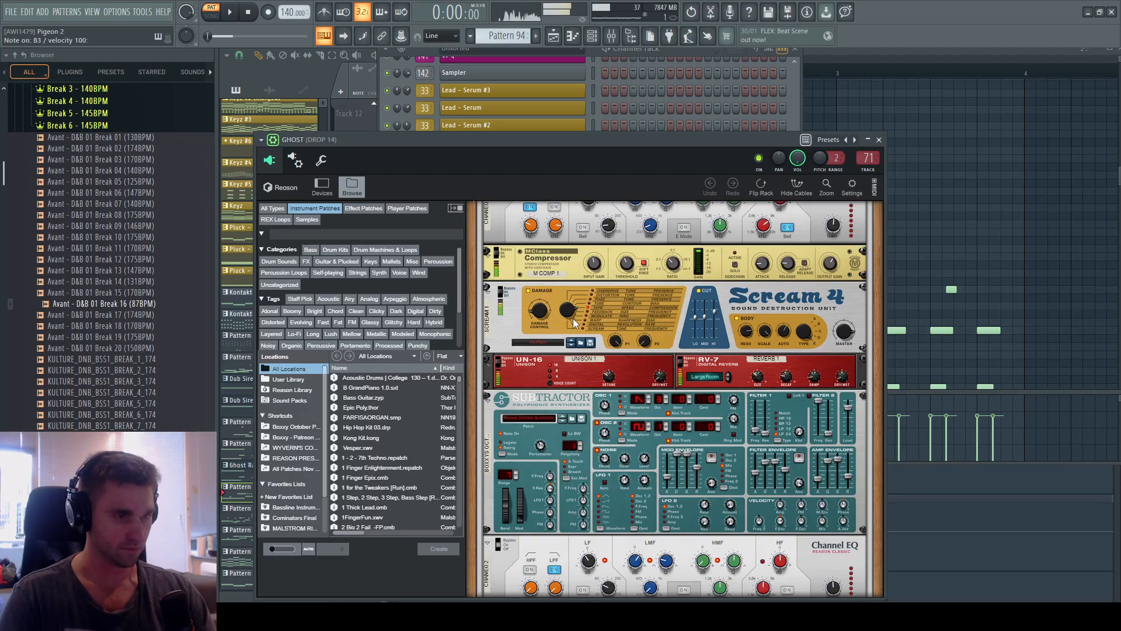
{"action": "scroll", "coordinate": [579, 420], "scroll_direction": "down", "scroll_amount": 2}
{"action": "scroll", "coordinate": [578, 420], "scroll_direction": "up", "scroll_amount": 6}
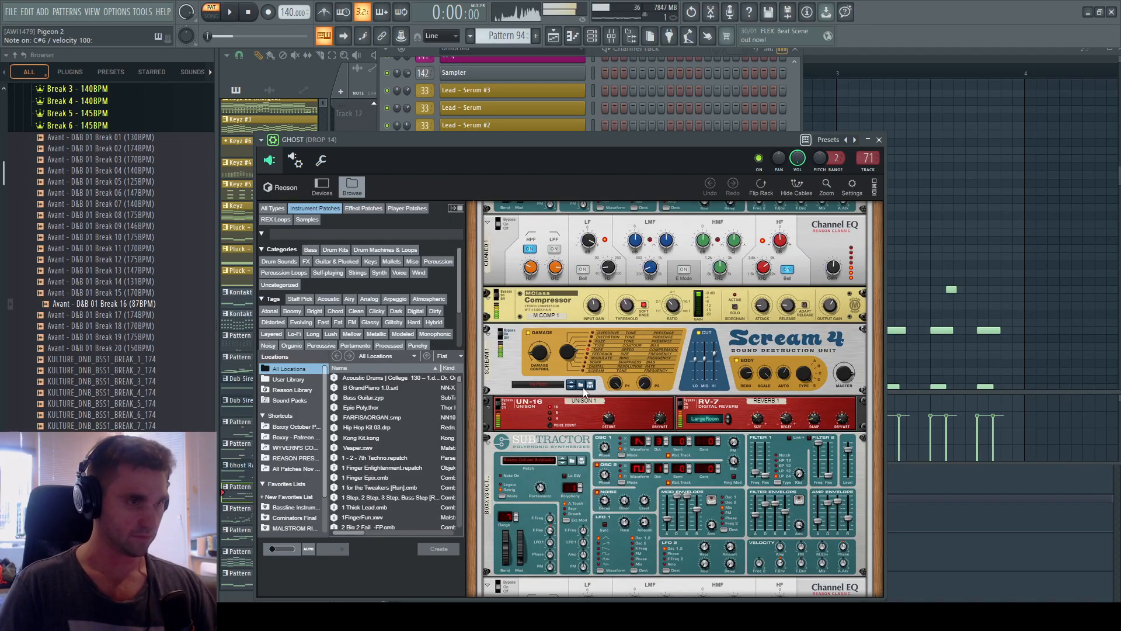
{"action": "scroll", "coordinate": [713, 379], "scroll_direction": "up", "scroll_amount": 2}
{"action": "scroll", "coordinate": [713, 379], "scroll_direction": "up", "scroll_amount": 1}
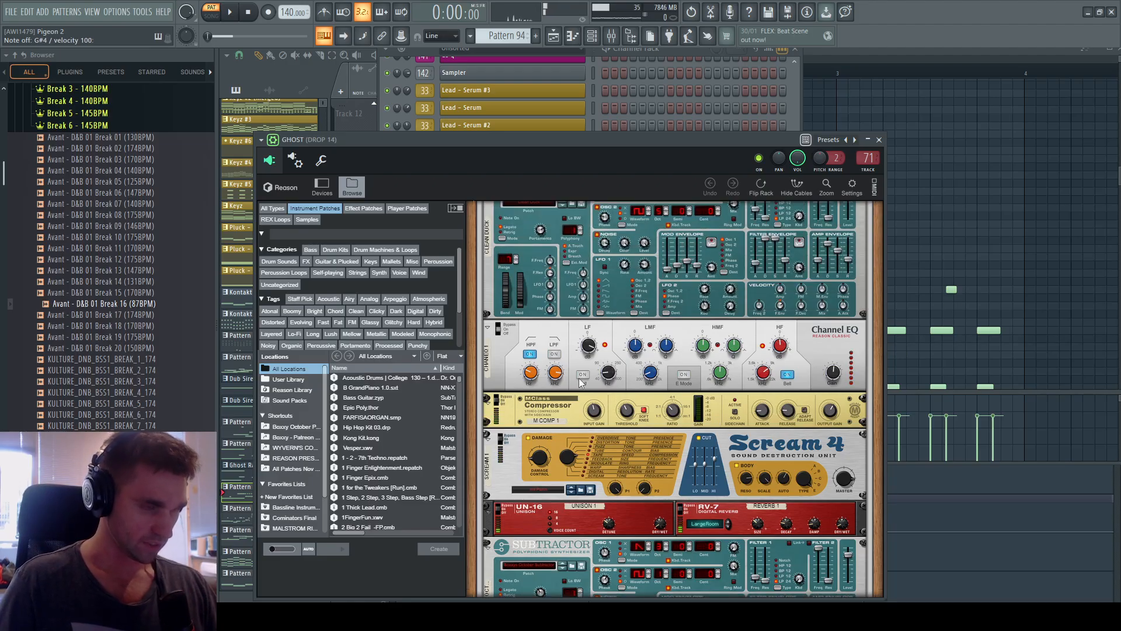
Undo the accidental Scream 4 change and review the rest of the GHOST rack down to the Spider Audio device.
{"action": "left_click", "coordinate": [600, 443]}
{"action": "key", "text": "ctrl+z"}
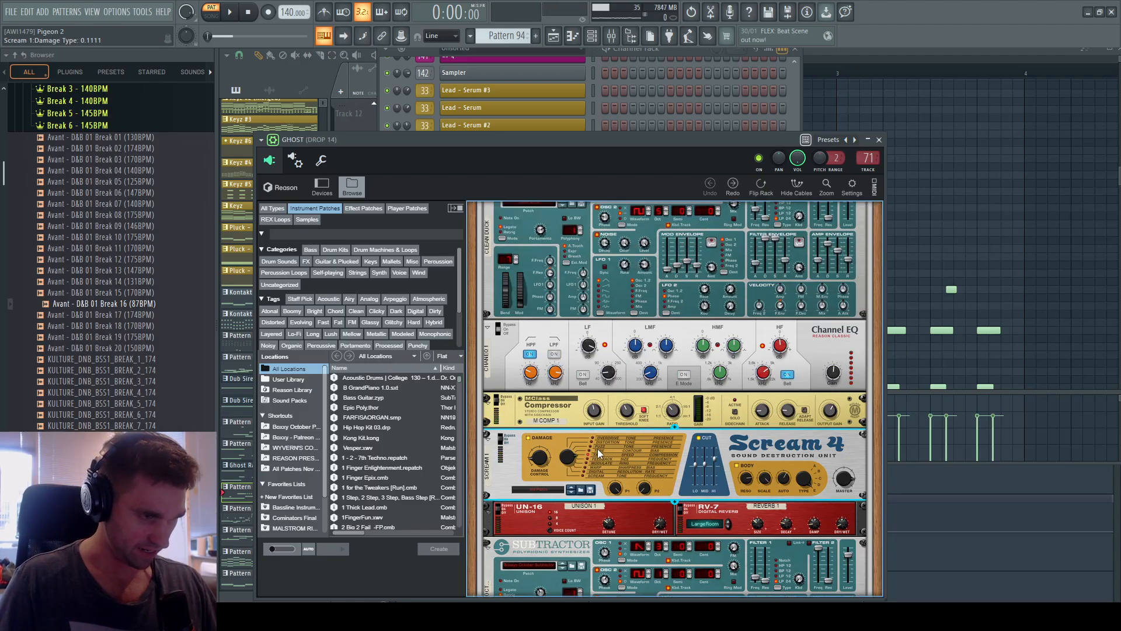
{"action": "scroll", "coordinate": [717, 330], "scroll_direction": "up", "scroll_amount": 4}
{"action": "scroll", "coordinate": [717, 330], "scroll_direction": "up", "scroll_amount": 2}
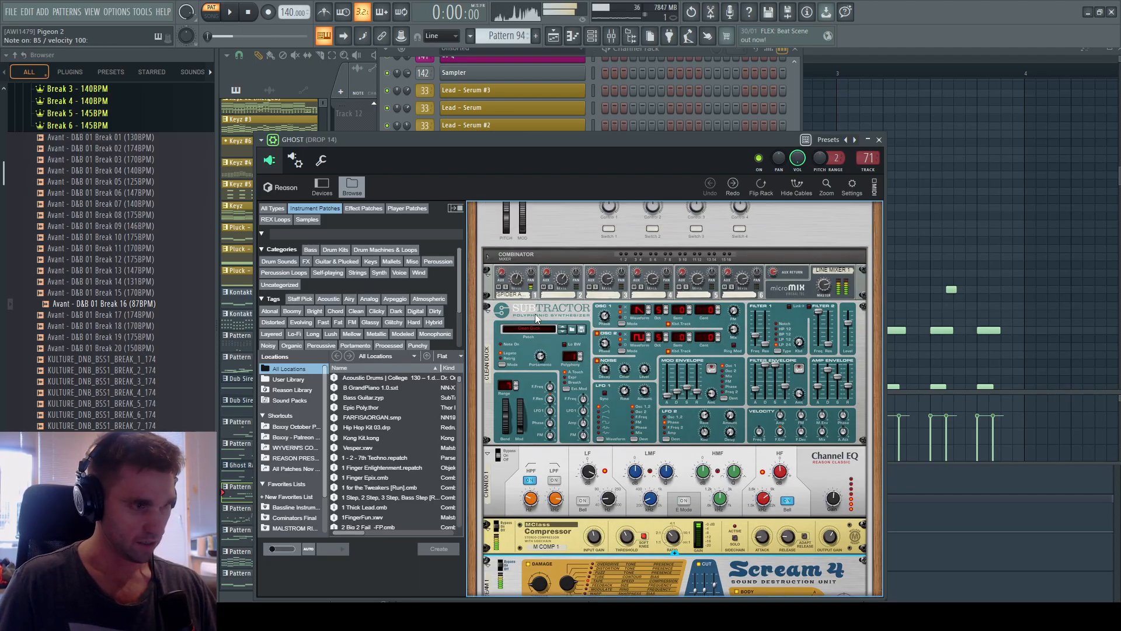
{"action": "scroll", "coordinate": [695, 399], "scroll_direction": "down", "scroll_amount": 17}
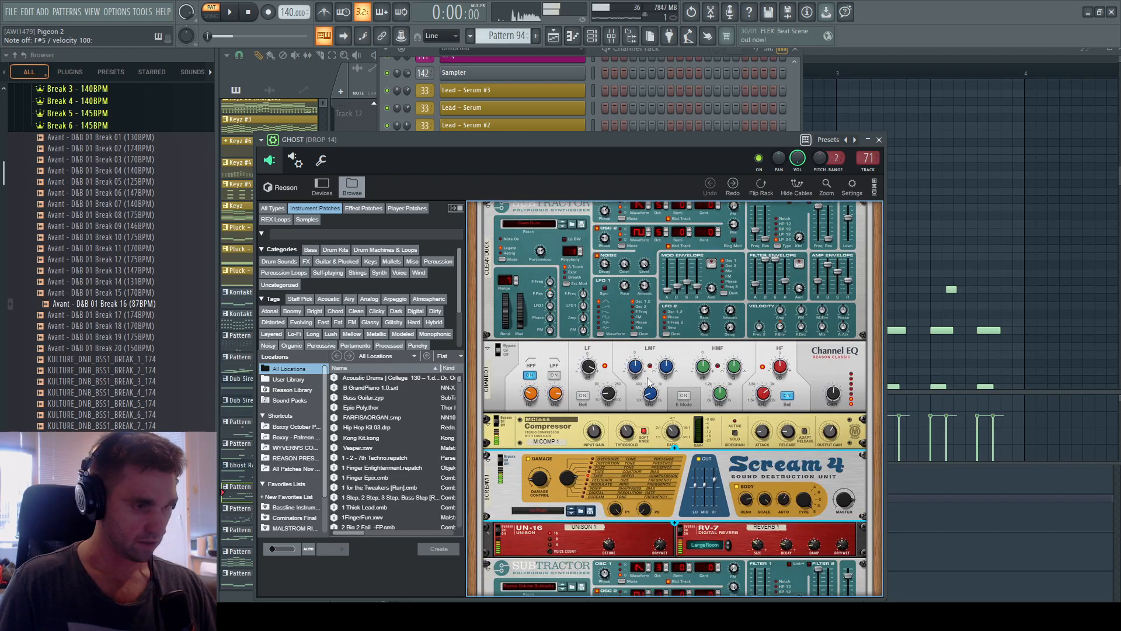
{"action": "scroll", "coordinate": [682, 340], "scroll_direction": "down", "scroll_amount": 5}
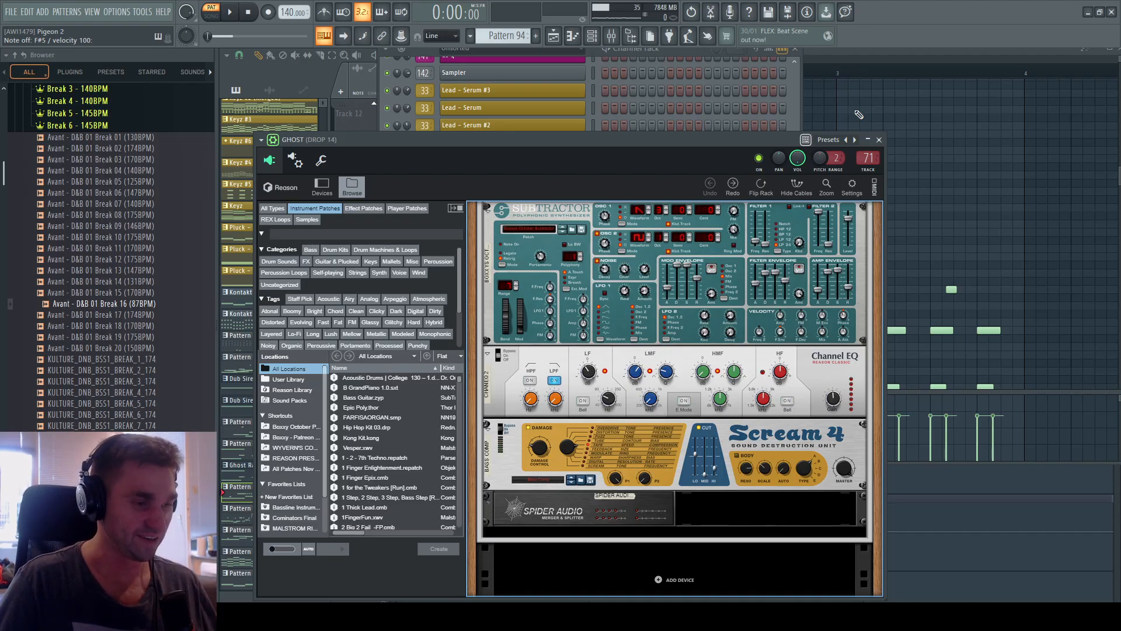
Bring the GHOST piano roll to the front, move it into view, and review Pattern 94's notes.
{"action": "left_click", "coordinate": [943, 50]}
{"action": "left_click_drag", "start_coordinate": [941, 48], "coordinate": [825, 107]}
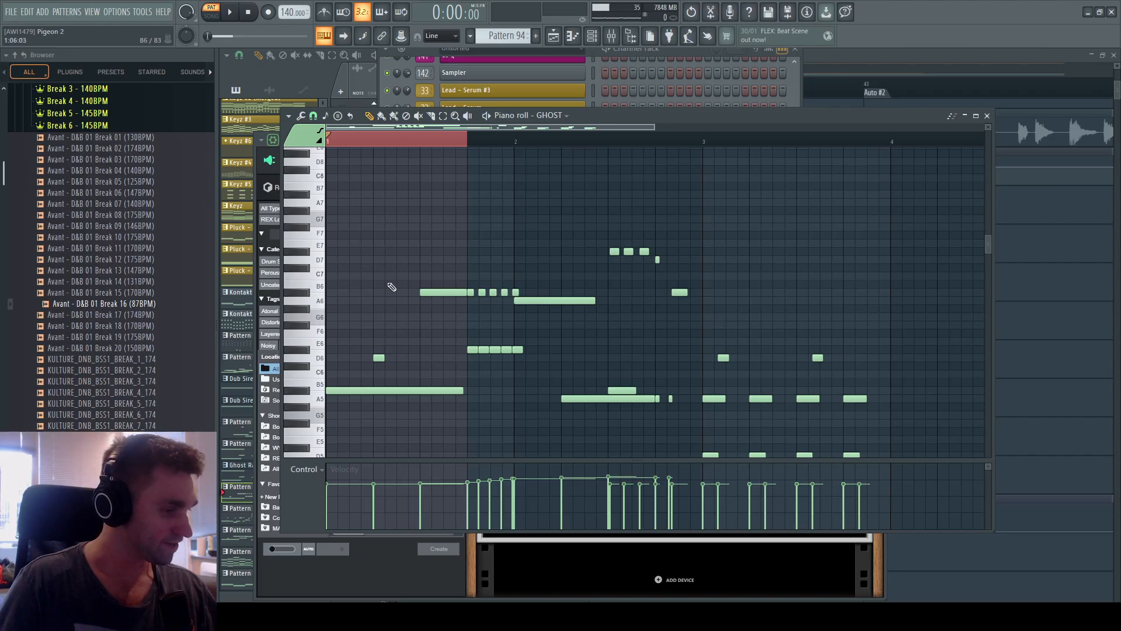
{"action": "scroll", "coordinate": [391, 287], "scroll_direction": "down", "scroll_amount": 5}
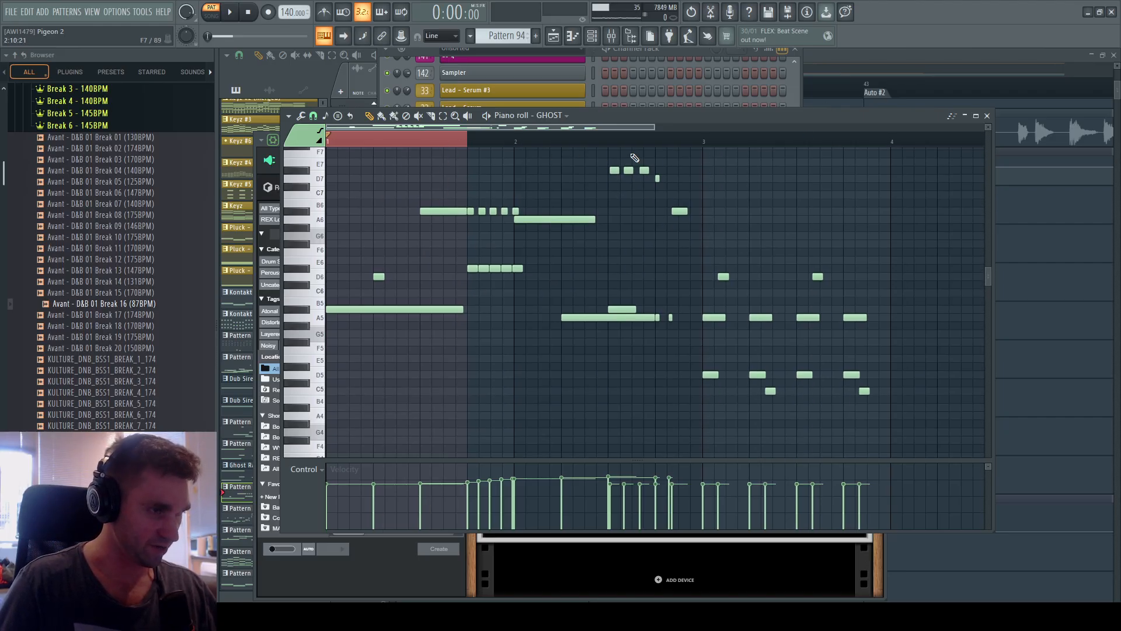
{"action": "left_click", "coordinate": [433, 140]}
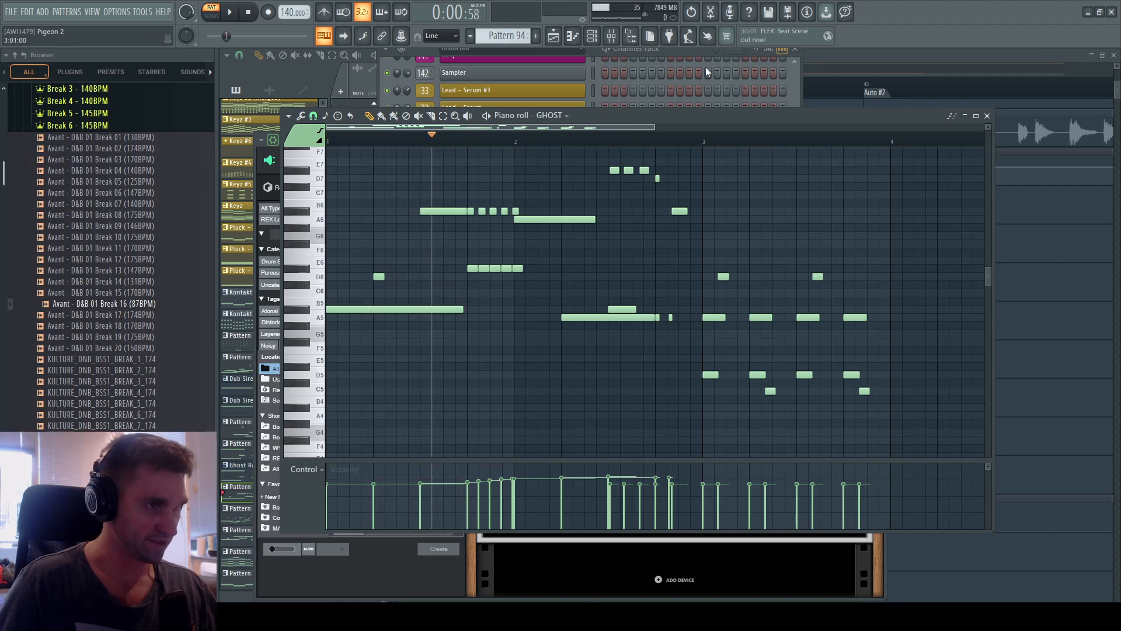
Reopen the GHOST channel's Reason rack and raise the level slider on its second SubTractor while testing the sound.
{"action": "left_click", "coordinate": [700, 51]}
{"action": "left_click", "coordinate": [573, 512]}
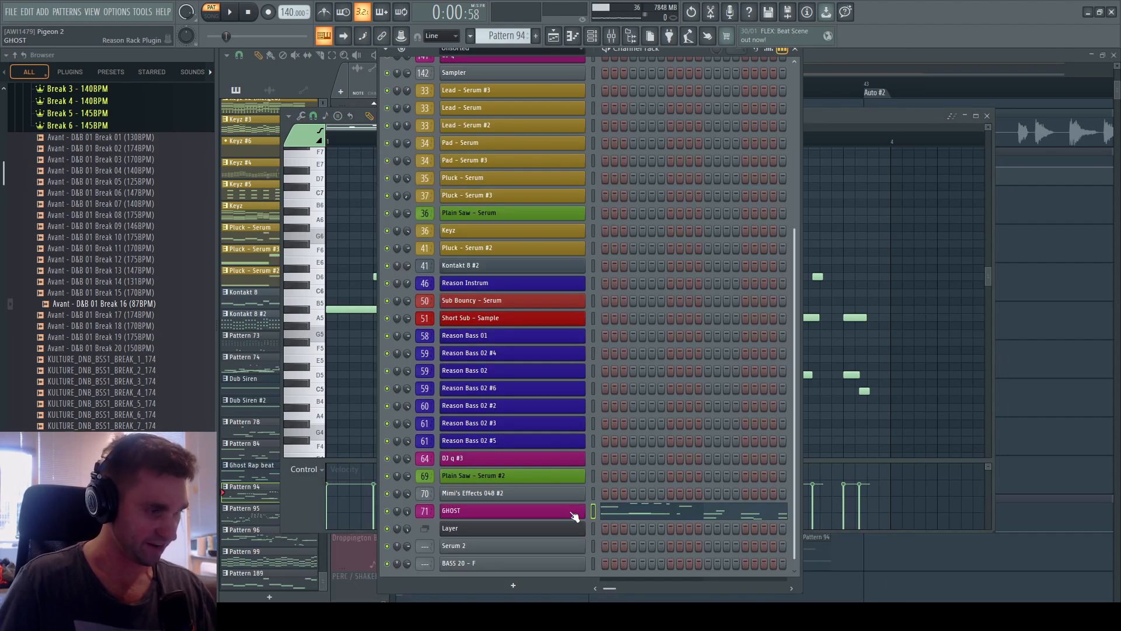
{"action": "scroll", "coordinate": [696, 278], "scroll_direction": "up", "scroll_amount": 4}
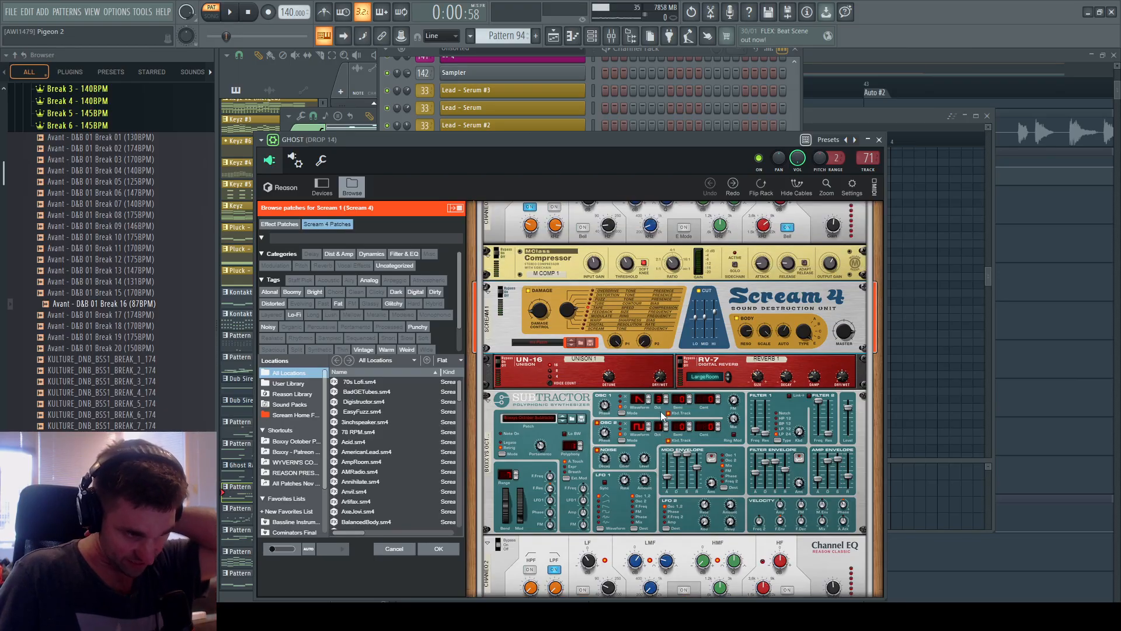
{"action": "scroll", "coordinate": [648, 313], "scroll_direction": "up", "scroll_amount": 2}
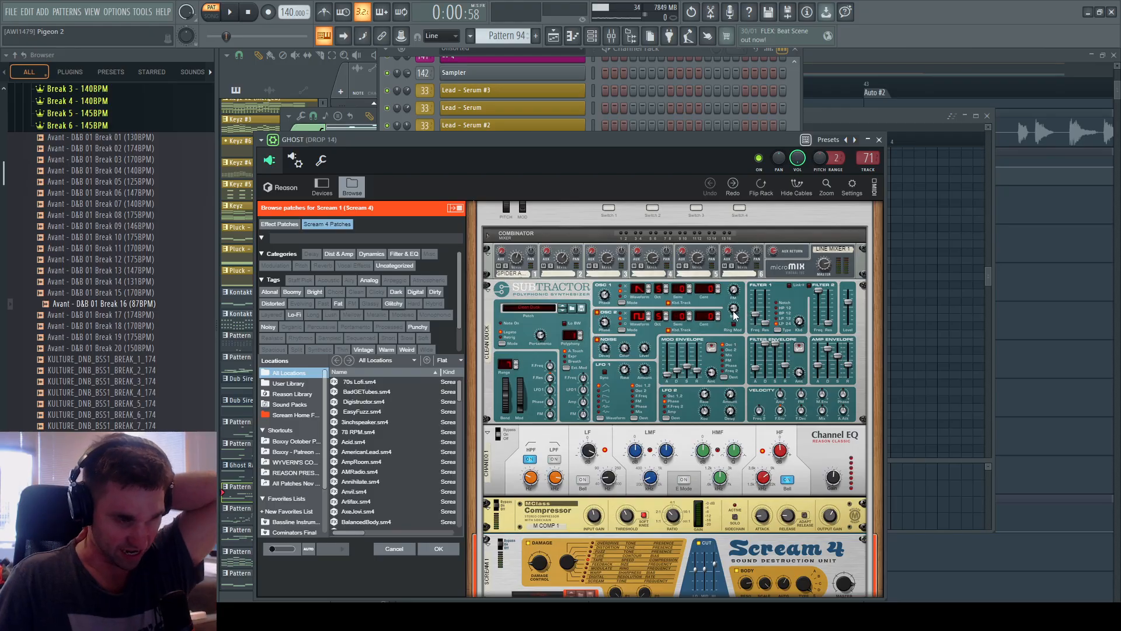
{"action": "scroll", "coordinate": [624, 317], "scroll_direction": "down", "scroll_amount": 4}
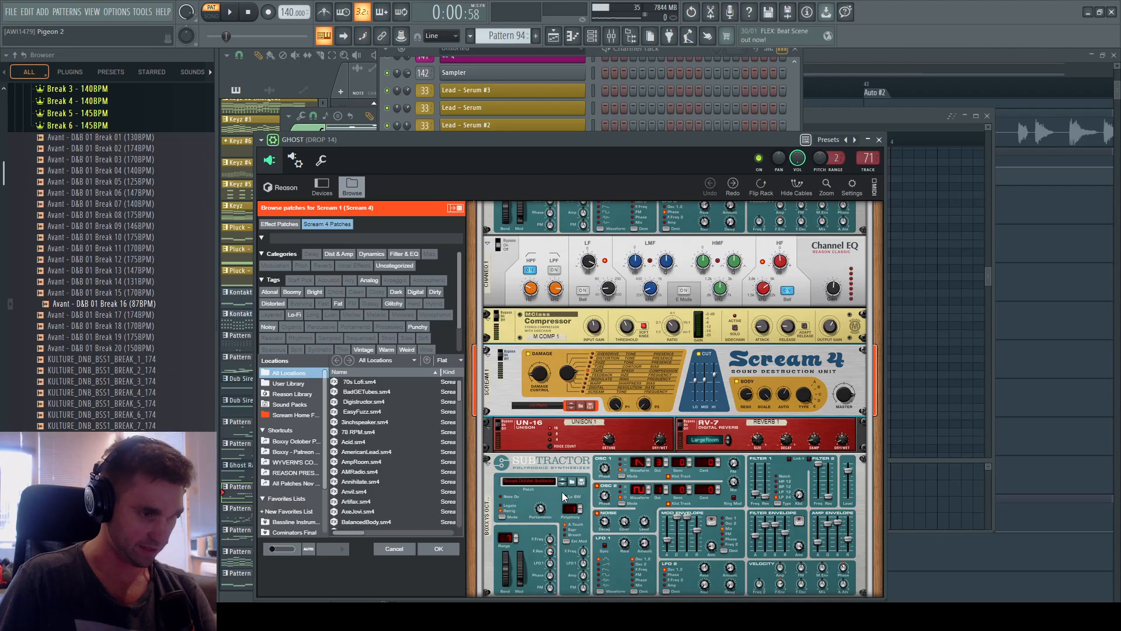
{"action": "left_click_drag", "start_coordinate": [856, 480], "coordinate": [863, 442]}
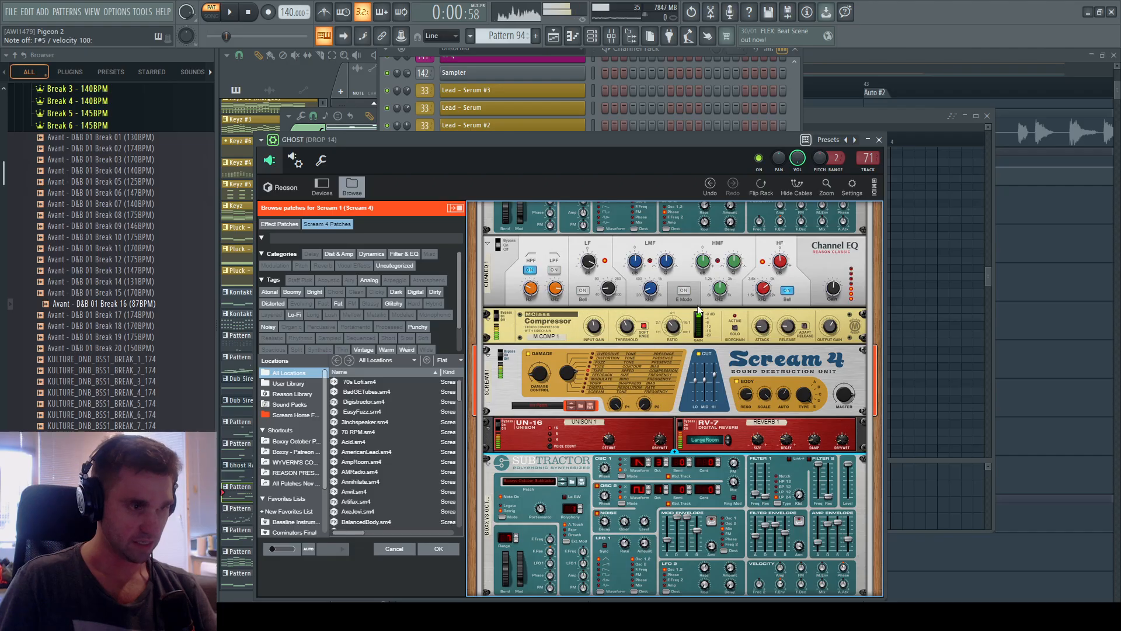
{"action": "scroll", "coordinate": [699, 310], "scroll_direction": "up", "scroll_amount": 10}
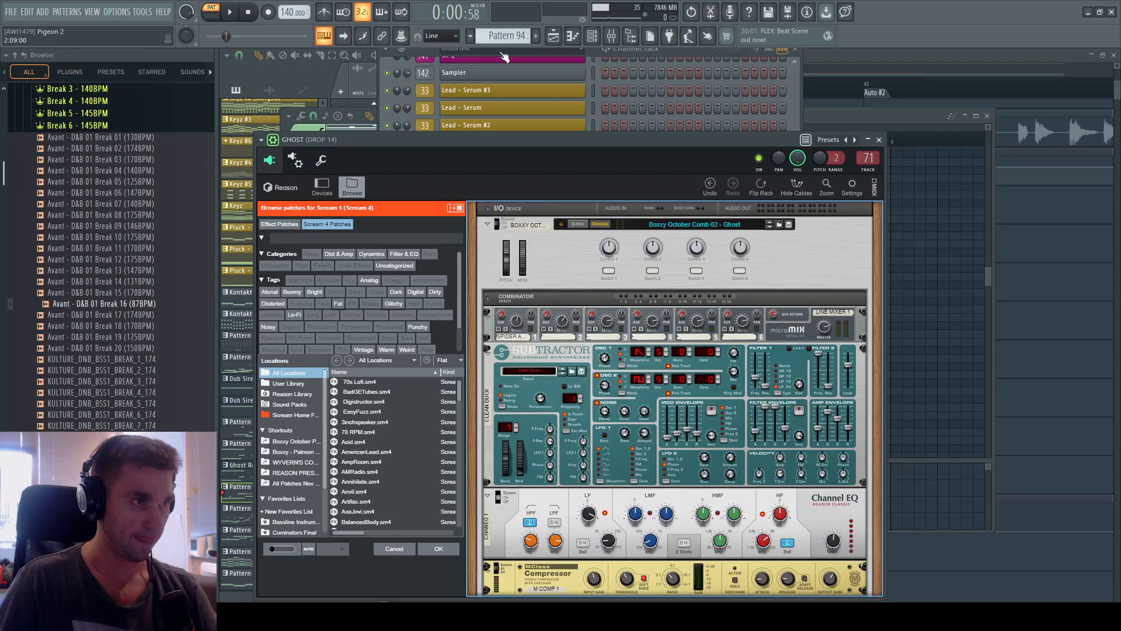
Look through the instrument channels in the channel rack, then return to the playlist.
{"action": "left_click", "coordinate": [397, 69]}
{"action": "scroll", "coordinate": [588, 375], "scroll_direction": "down", "scroll_amount": 1}
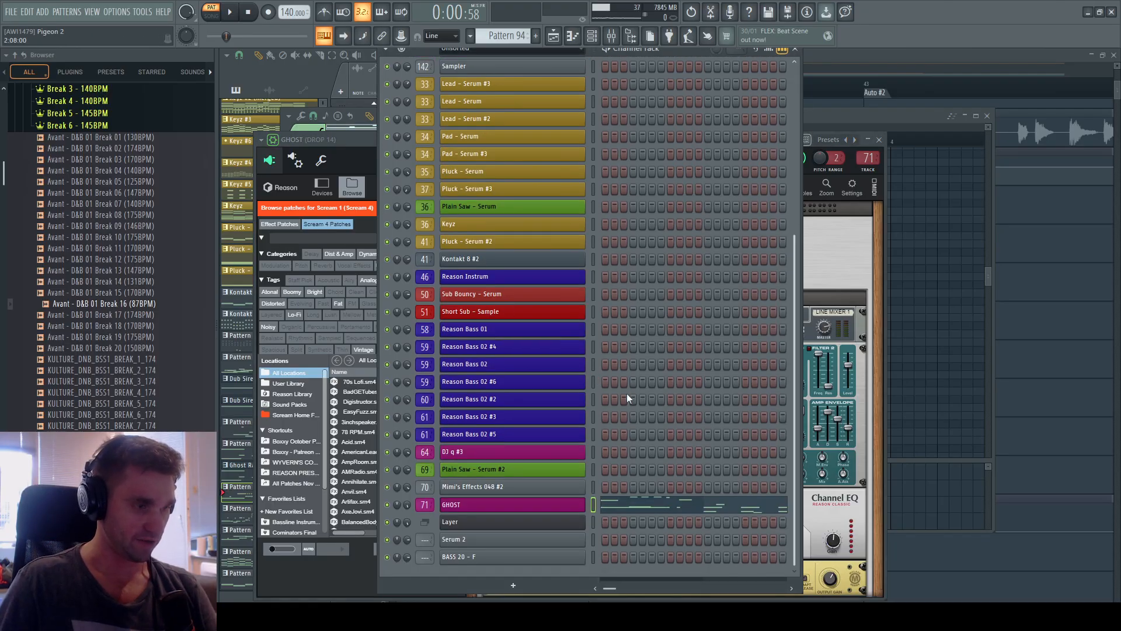
{"action": "scroll", "coordinate": [619, 389], "scroll_direction": "up", "scroll_amount": 3}
{"action": "scroll", "coordinate": [610, 380], "scroll_direction": "up", "scroll_amount": 4}
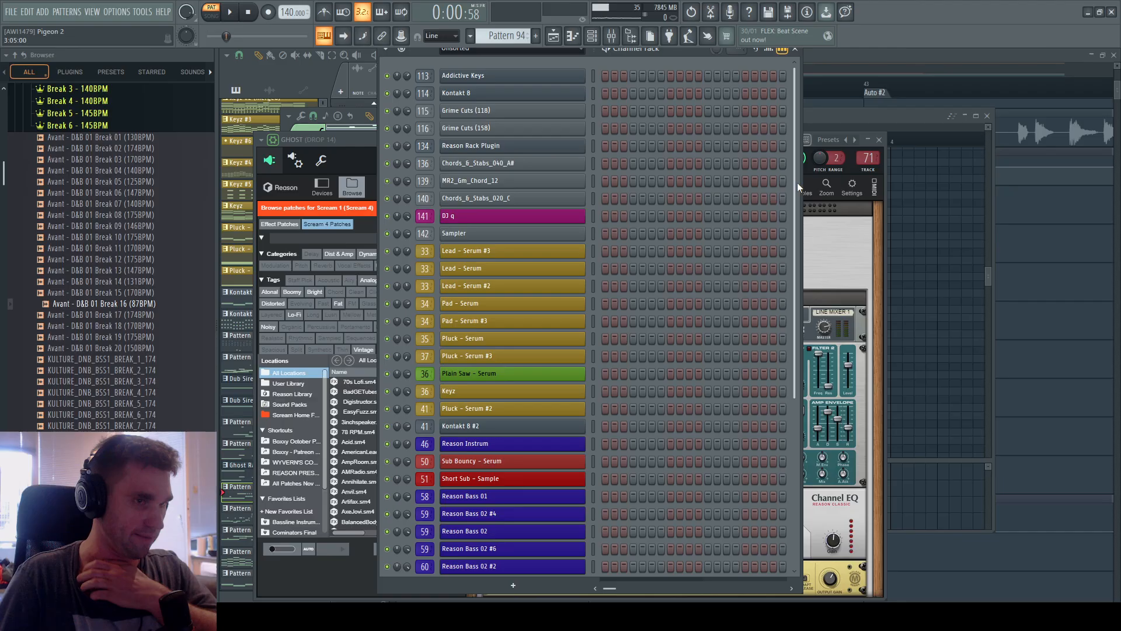
{"action": "left_click", "coordinate": [846, 68]}
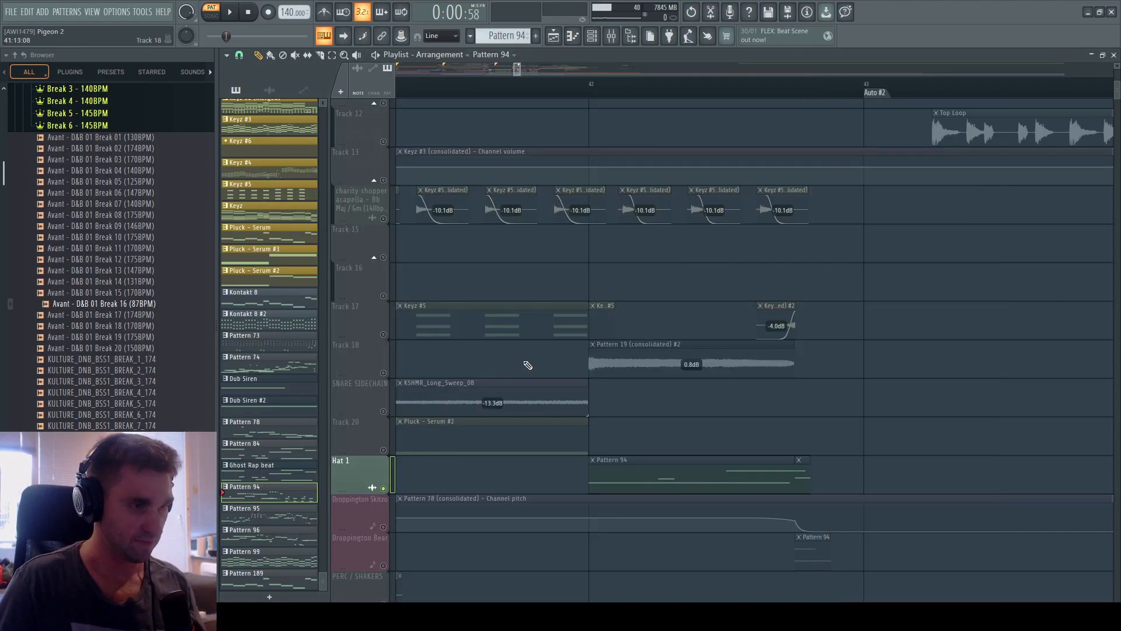
Bring all muted playlist tracks back from solo and play the arrangement briefly from bar 42.
{"action": "right_click", "coordinate": [383, 373]}
{"action": "right_click", "coordinate": [383, 372]}
{"action": "left_click", "coordinate": [586, 90]}
{"action": "key", "text": "space"}
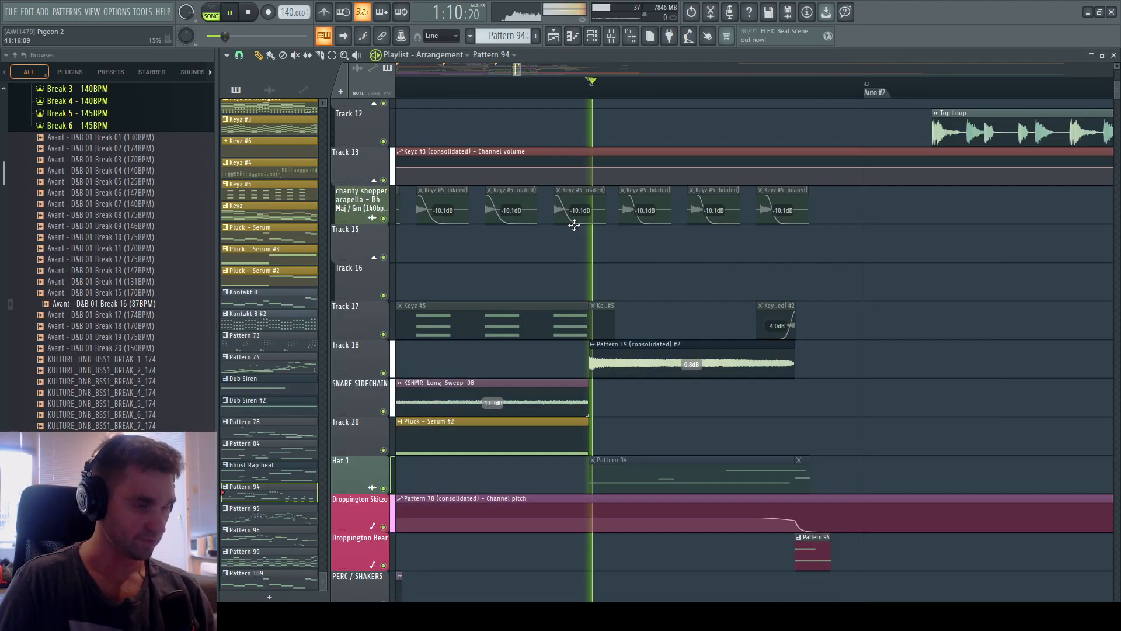
{"action": "left_click_drag", "start_coordinate": [586, 392], "coordinate": [708, 304]}
{"action": "key", "text": "space"}
Play the arrangement from bar 41 into the drop at bar 43, following the clips on the upper and drum tracks.
{"action": "left_click_drag", "start_coordinate": [762, 248], "coordinate": [965, 205]}
{"action": "scroll", "coordinate": [695, 86], "scroll_direction": "down", "scroll_amount": 4}
{"action": "left_click", "coordinate": [666, 88]}
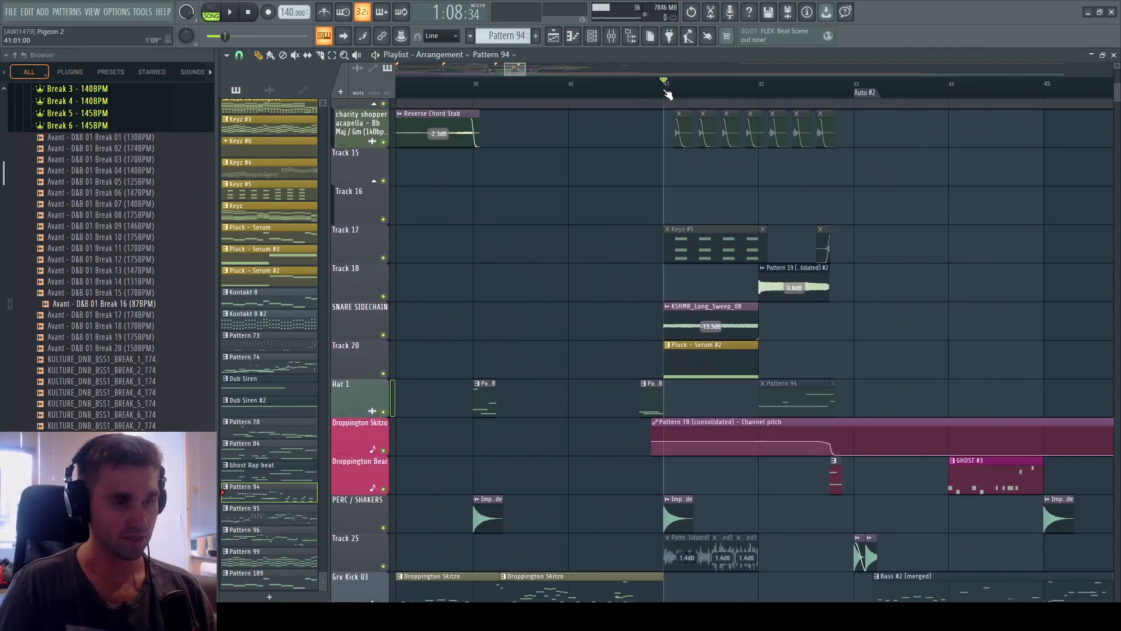
{"action": "scroll", "coordinate": [864, 227], "scroll_direction": "up", "scroll_amount": 4}
{"action": "key", "text": "space"}
{"action": "scroll", "coordinate": [864, 245], "scroll_direction": "down", "scroll_amount": 1}
{"action": "scroll", "coordinate": [642, 249], "scroll_direction": "down", "scroll_amount": 5}
{"action": "scroll", "coordinate": [643, 250], "scroll_direction": "up", "scroll_amount": 5}
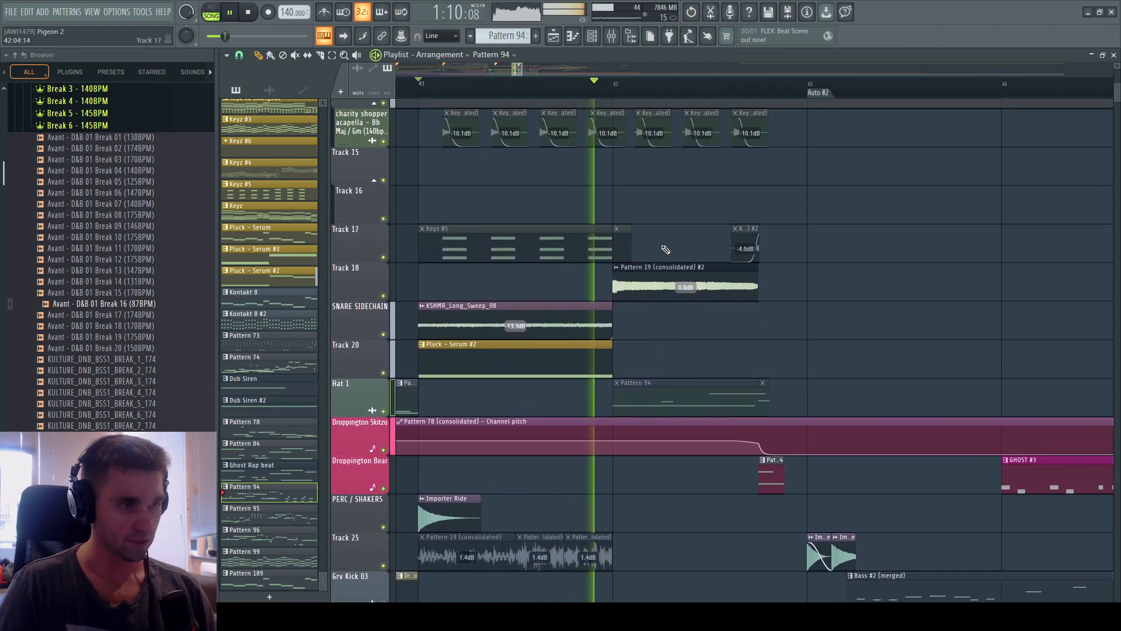
{"action": "scroll", "coordinate": [783, 280], "scroll_direction": "down", "scroll_amount": 5}
{"action": "left_click_drag", "start_coordinate": [796, 300], "coordinate": [623, 78]}
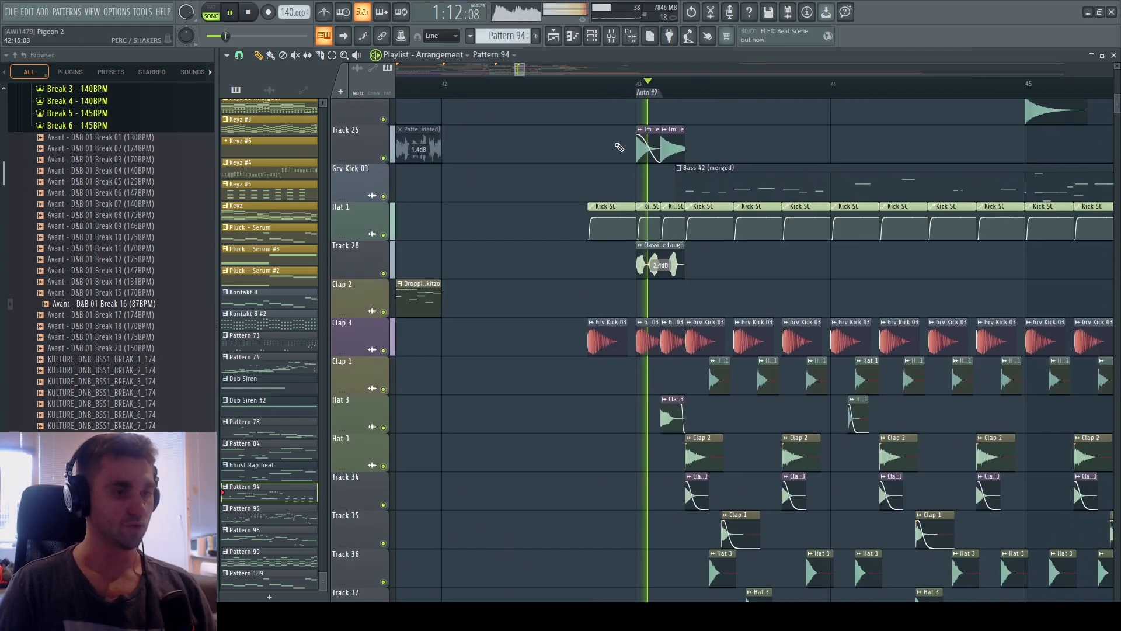
{"action": "left_click_drag", "start_coordinate": [575, 245], "coordinate": [574, 549]}
{"action": "key", "text": "space"}
Delete the short Pattern 94 clip just before bar 43 on the Droppington Bear track and play the transition from bar 42.
{"action": "left_click_drag", "start_coordinate": [570, 86], "coordinate": [442, 85]}
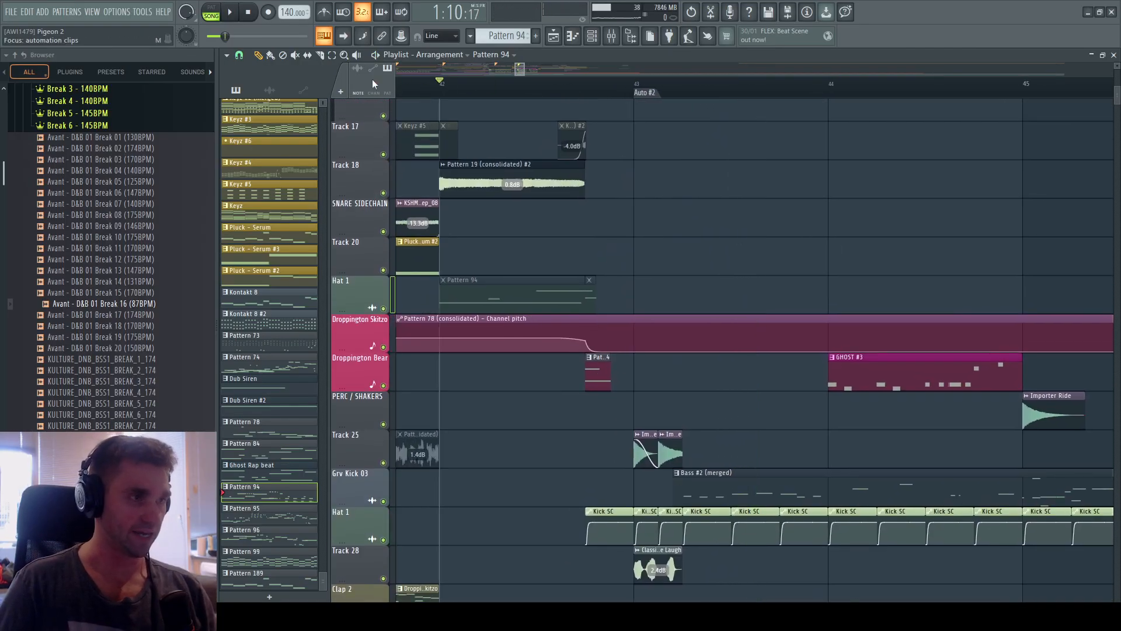
{"action": "right_click", "coordinate": [600, 375]}
{"action": "key", "text": "space"}
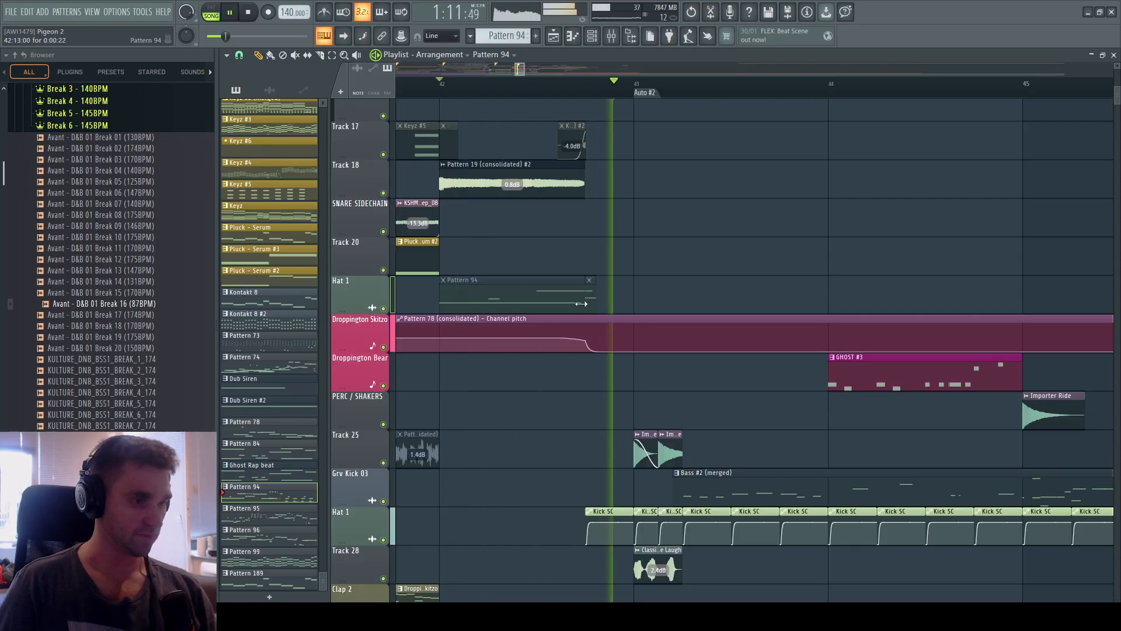
{"action": "scroll", "coordinate": [581, 303], "scroll_direction": "down", "scroll_amount": 8}
{"action": "key", "text": "space"}
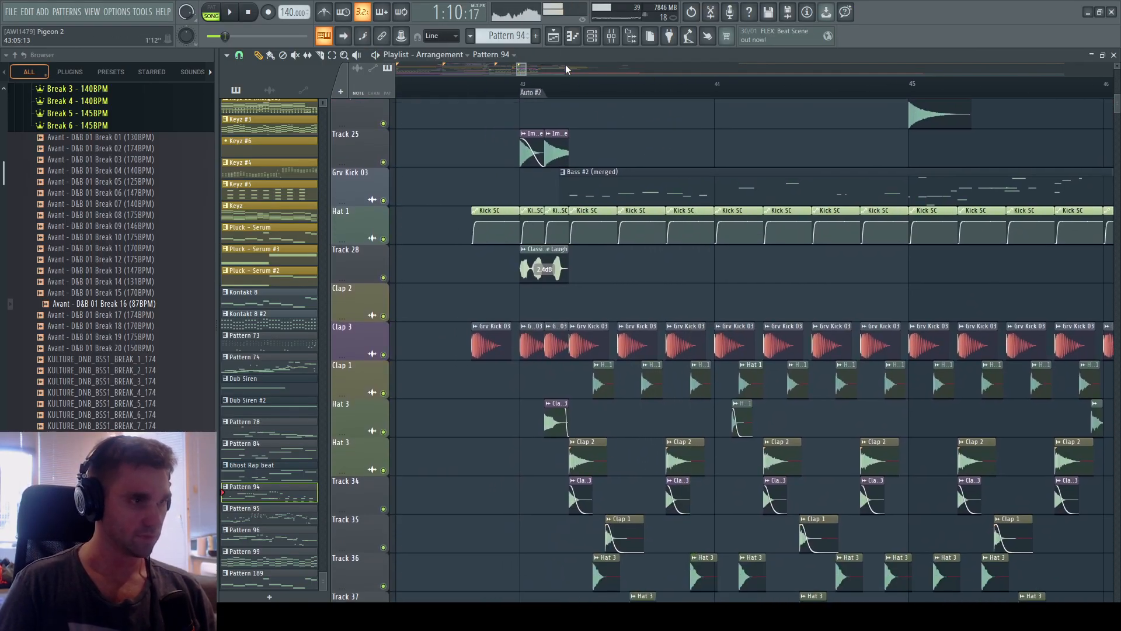
Review the drop's tracks around bar 43 and play the opening of the drop from there.
{"action": "key", "text": "space"}
{"action": "scroll", "coordinate": [523, 88], "scroll_direction": "up", "scroll_amount": 4}
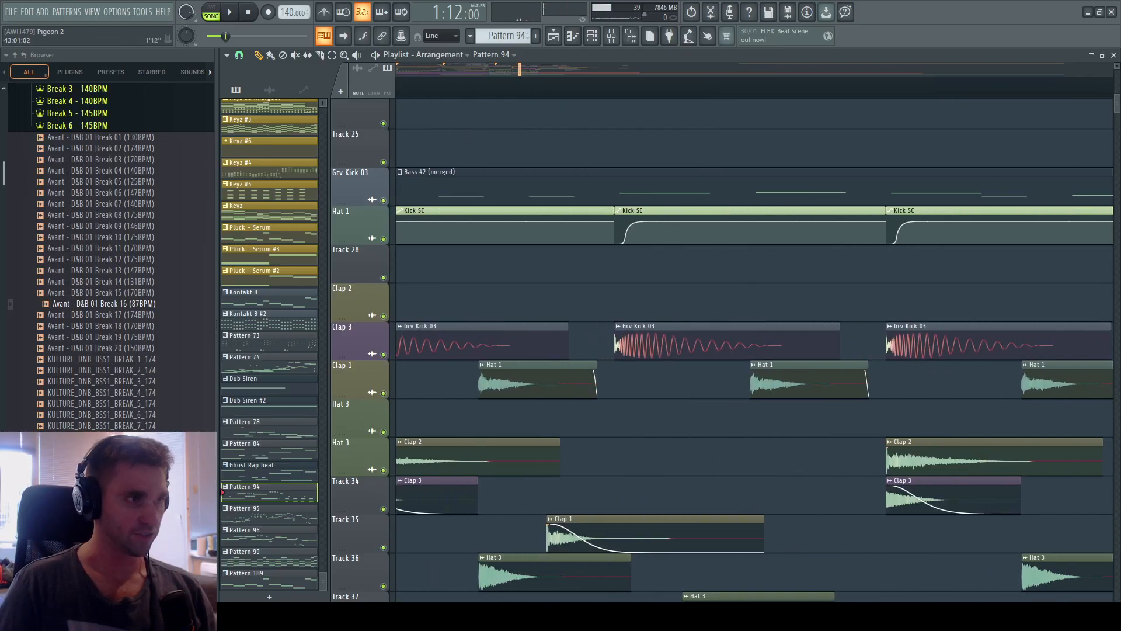
{"action": "scroll", "coordinate": [525, 109], "scroll_direction": "down", "scroll_amount": 5}
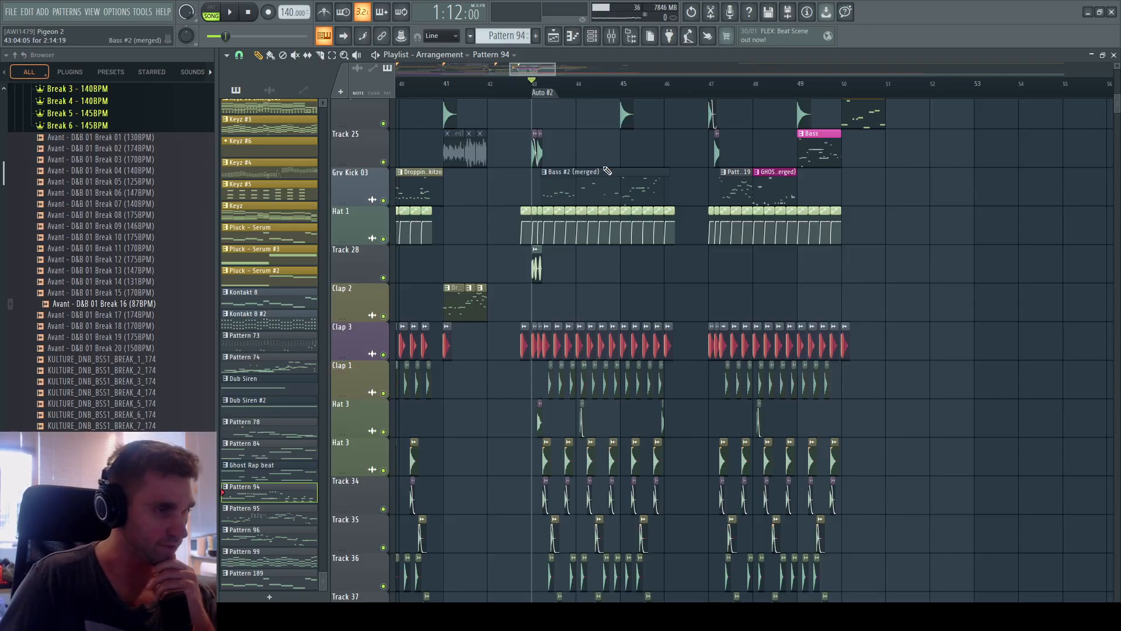
{"action": "right_click", "coordinate": [383, 278]}
{"action": "right_click", "coordinate": [384, 277]}
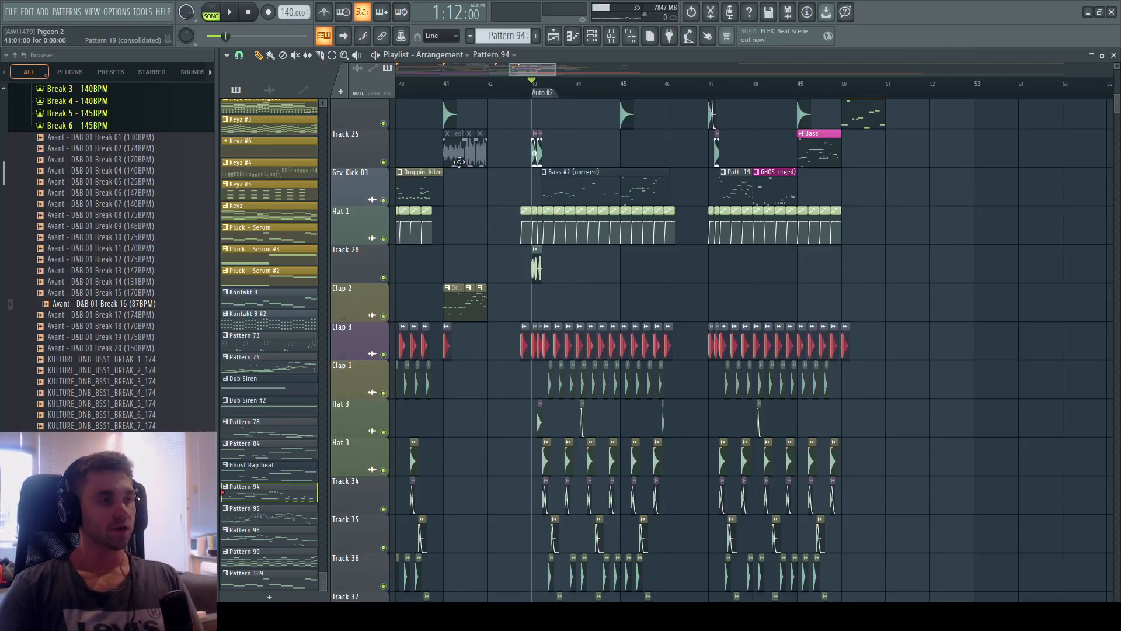
{"action": "scroll", "coordinate": [621, 96], "scroll_direction": "up", "scroll_amount": 5}
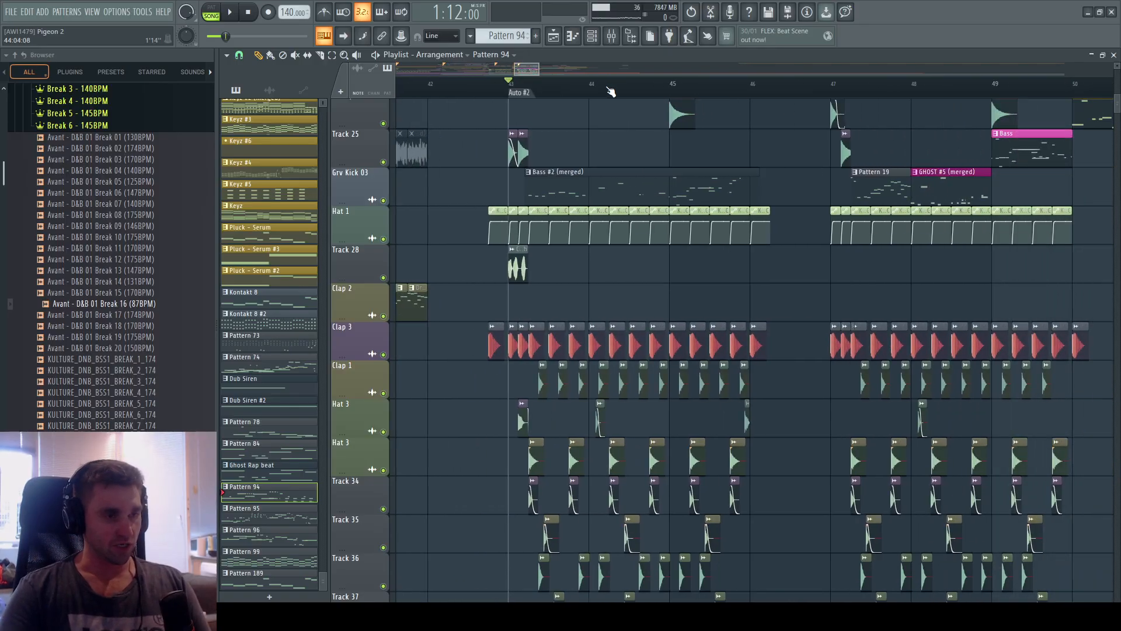
{"action": "scroll", "coordinate": [607, 127], "scroll_direction": "up", "scroll_amount": 3}
{"action": "key", "text": "space"}
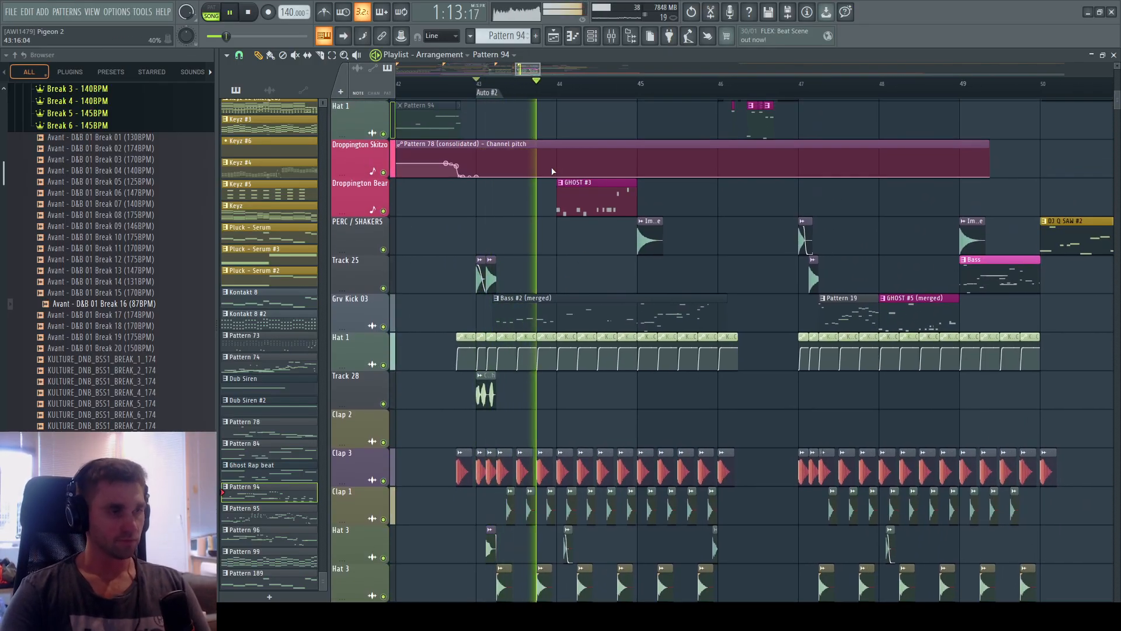
{"action": "key", "text": "space"}
Solo the Droppington Bear track holding the GHOST #3 clip and open the GHOST channel's Reason rack.
{"action": "right_click", "coordinate": [383, 210]}
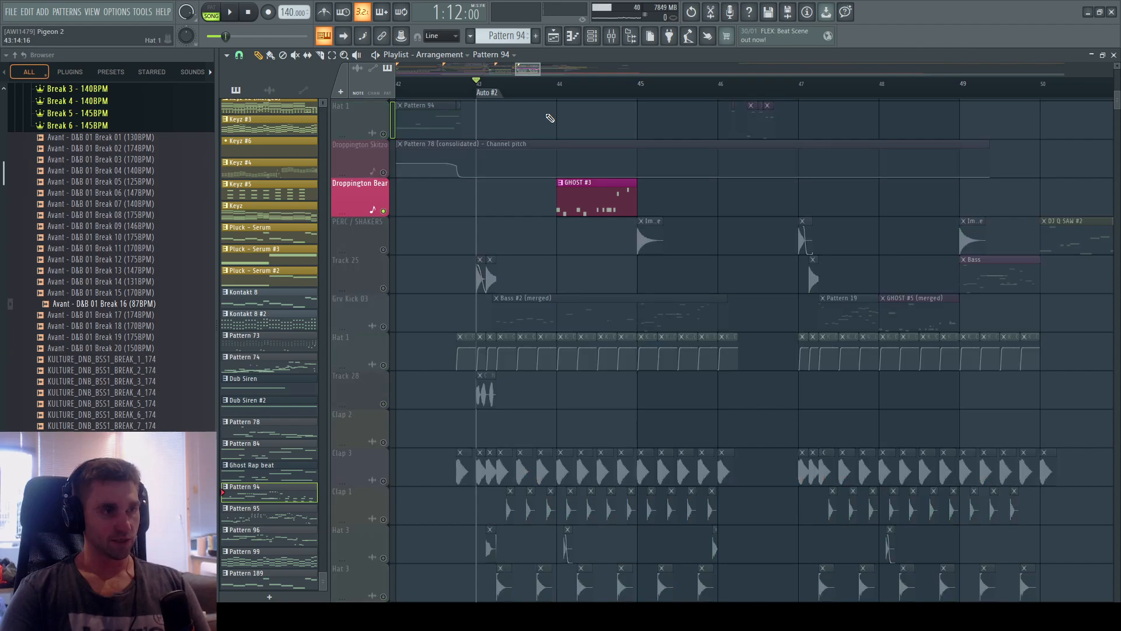
{"action": "left_click", "coordinate": [592, 35]}
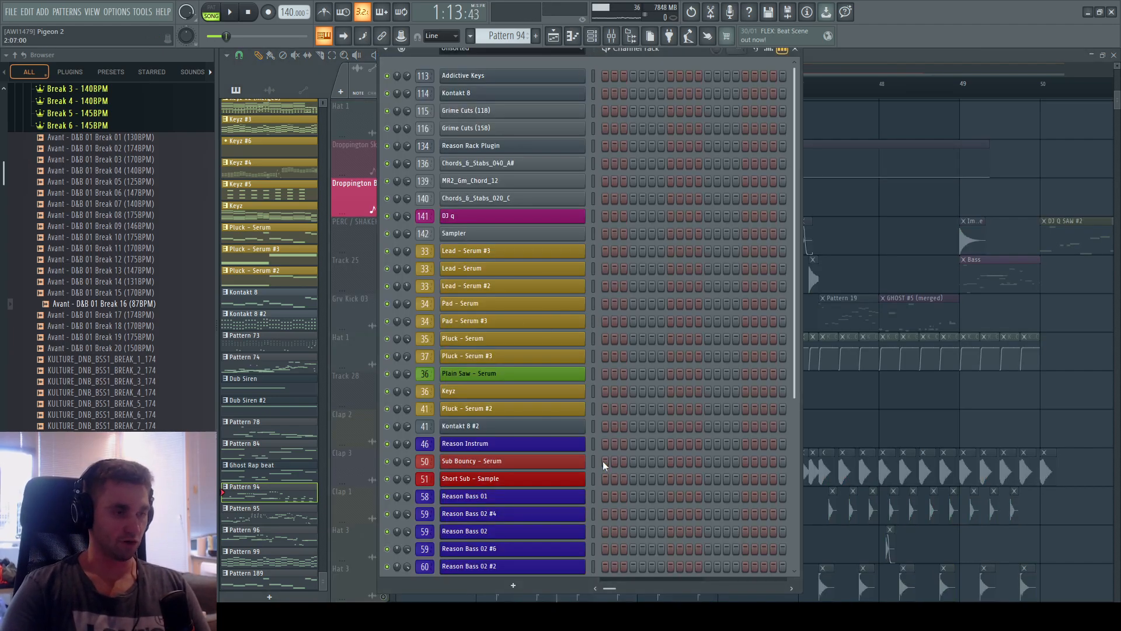
{"action": "left_click", "coordinate": [563, 56]}
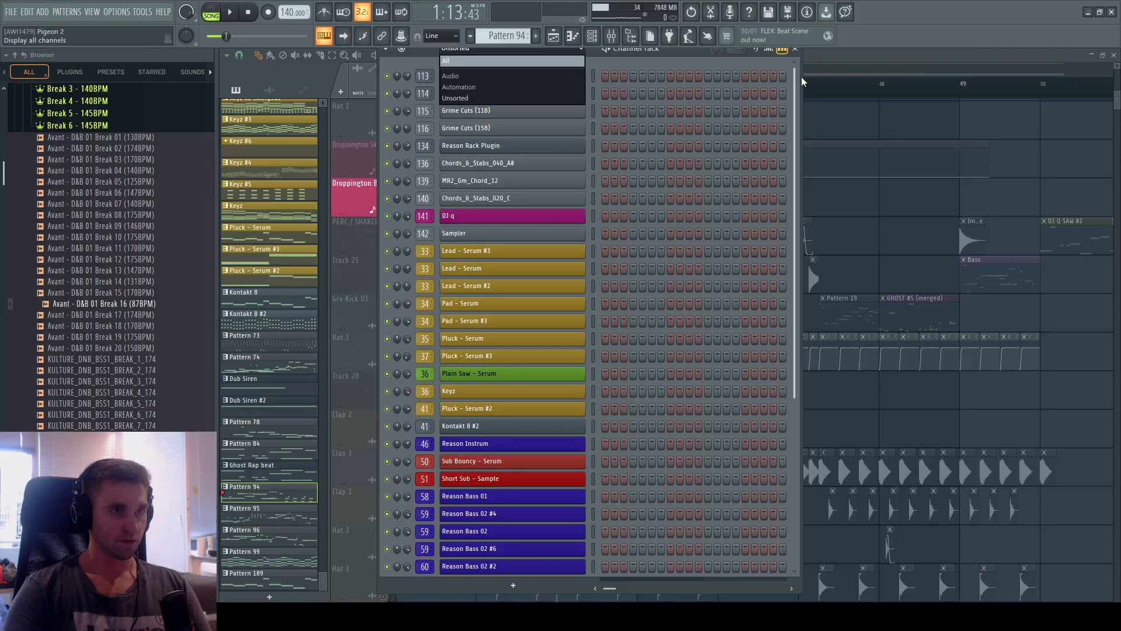
{"action": "scroll", "coordinate": [578, 517], "scroll_direction": "down", "scroll_amount": 5}
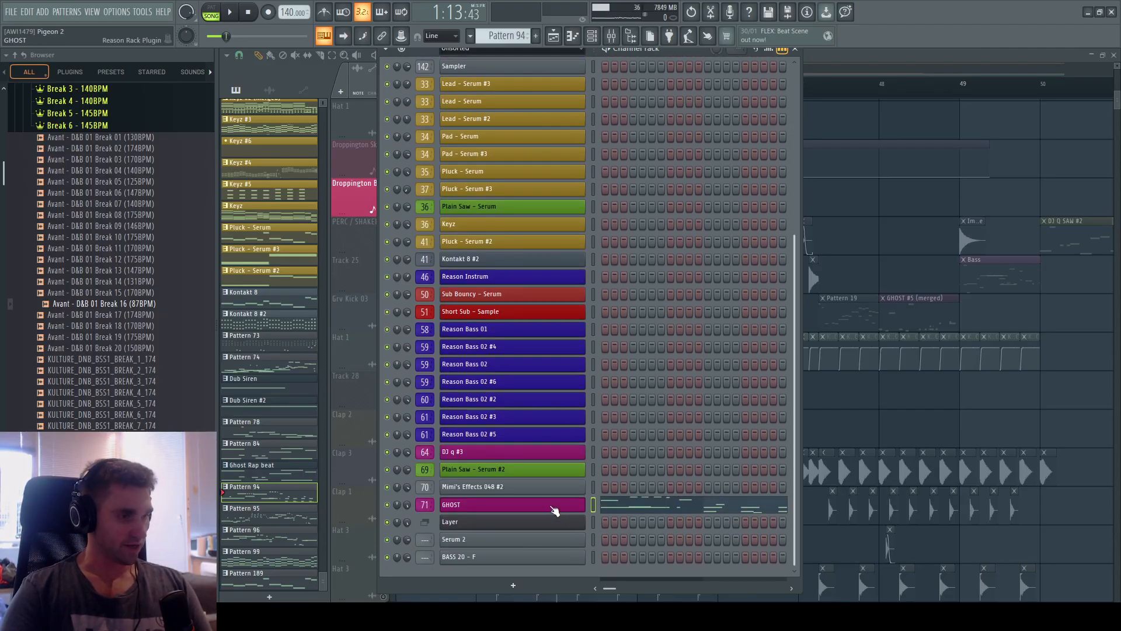
{"action": "left_click", "coordinate": [553, 510]}
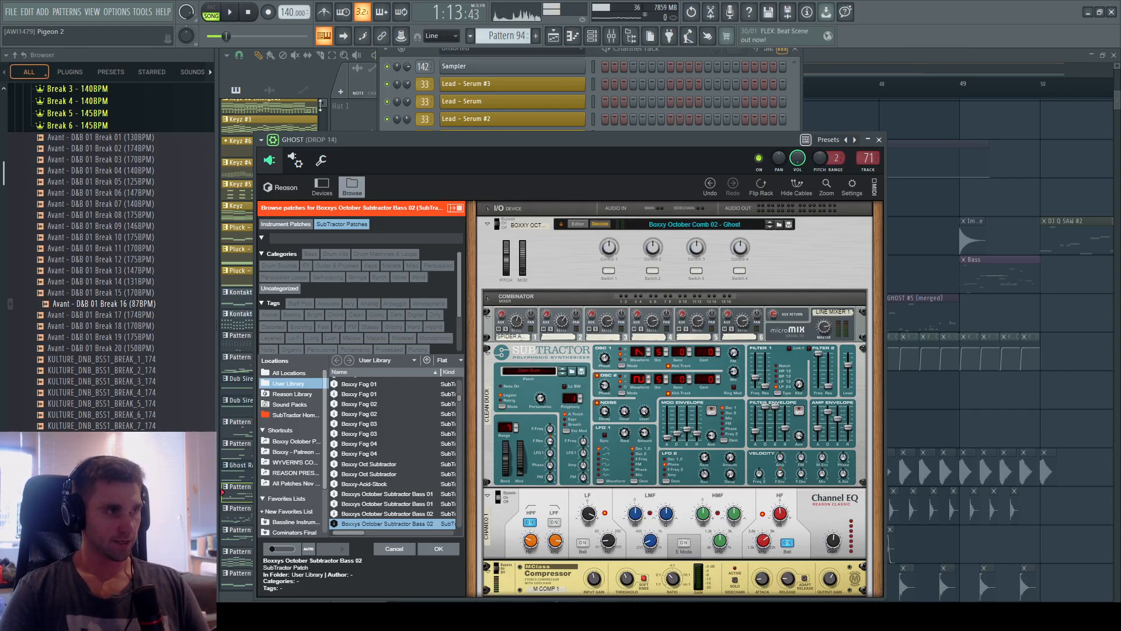
Inspect the EQ and reverb effects on GHOST's mixer track, then look at the DROP BUS and SIDECHAIN tracks.
{"action": "left_click", "coordinate": [694, 54]}
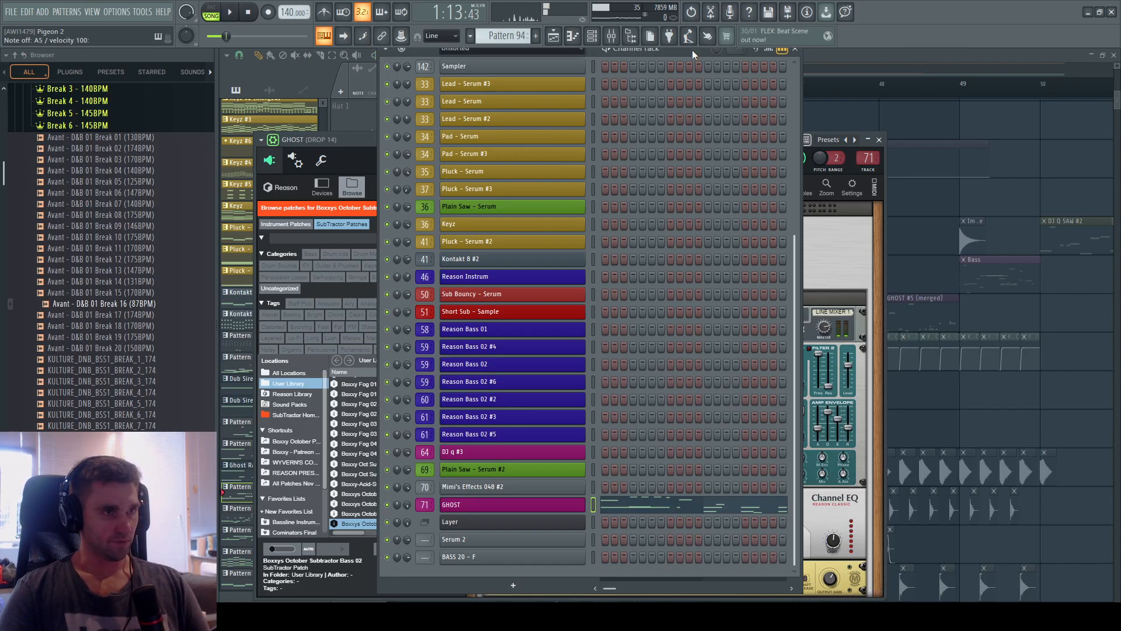
{"action": "double_click", "coordinate": [423, 503]}
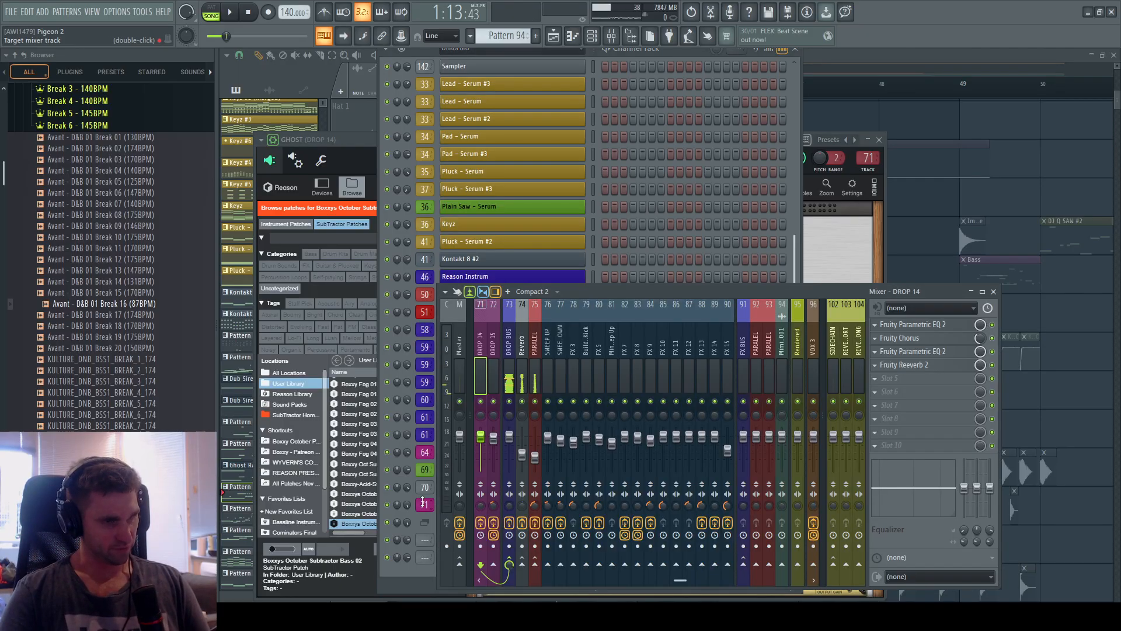
{"action": "left_click", "coordinate": [944, 353]}
{"action": "left_click", "coordinate": [940, 326]}
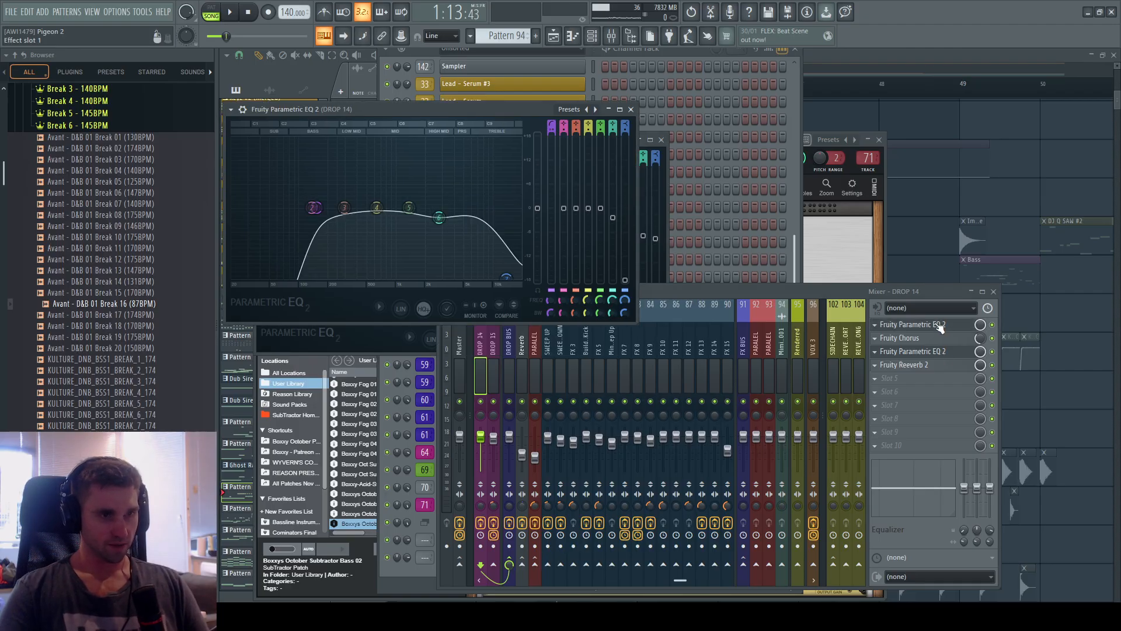
{"action": "left_click", "coordinate": [922, 365]}
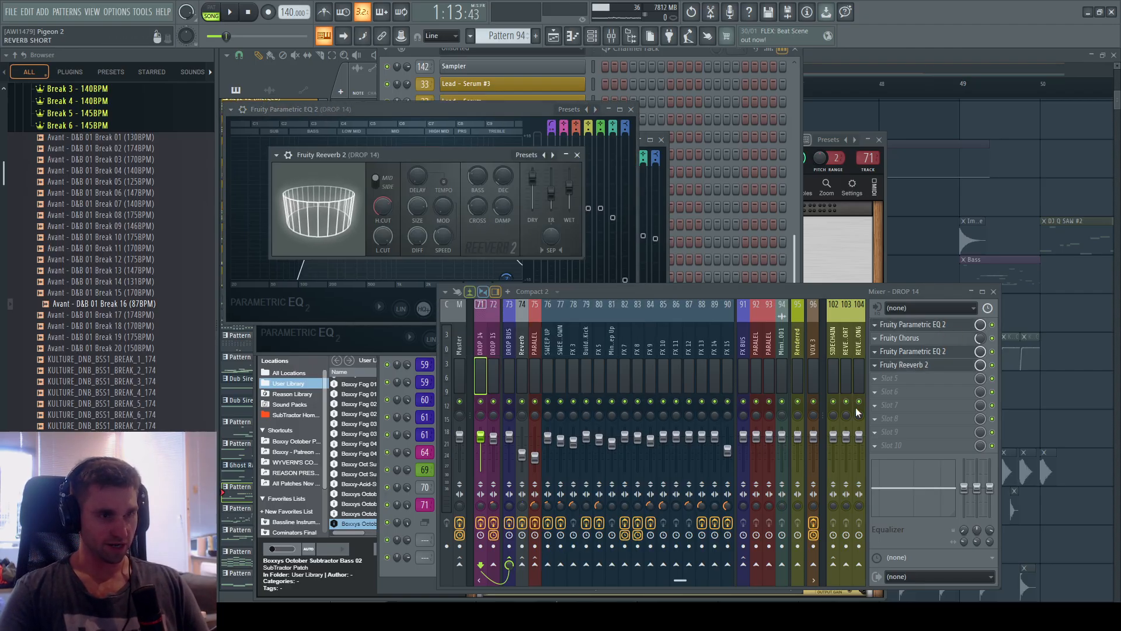
{"action": "left_click", "coordinate": [510, 392]}
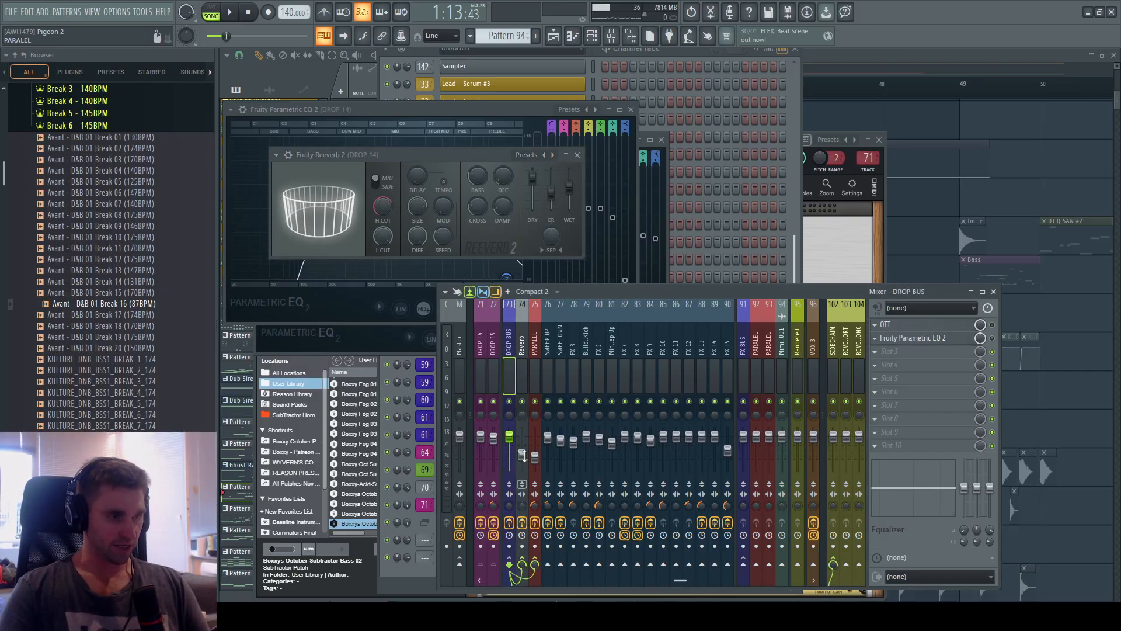
{"action": "left_click", "coordinate": [833, 346]}
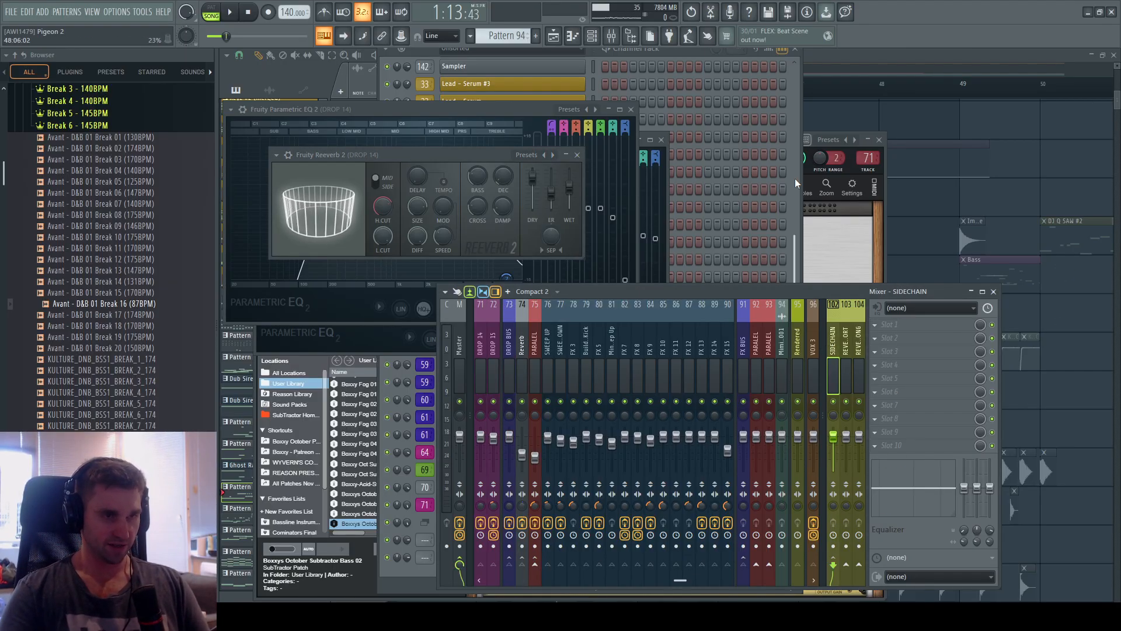
Return to the playlist, set the playback position to bar 35, and solo the track with the Kick SC automation clips.
{"action": "left_click", "coordinate": [831, 98]}
{"action": "scroll", "coordinate": [828, 95], "scroll_direction": "down", "scroll_amount": 2}
{"action": "left_click_drag", "start_coordinate": [658, 248], "coordinate": [788, 397]}
{"action": "left_click_drag", "start_coordinate": [479, 193], "coordinate": [599, 135]}
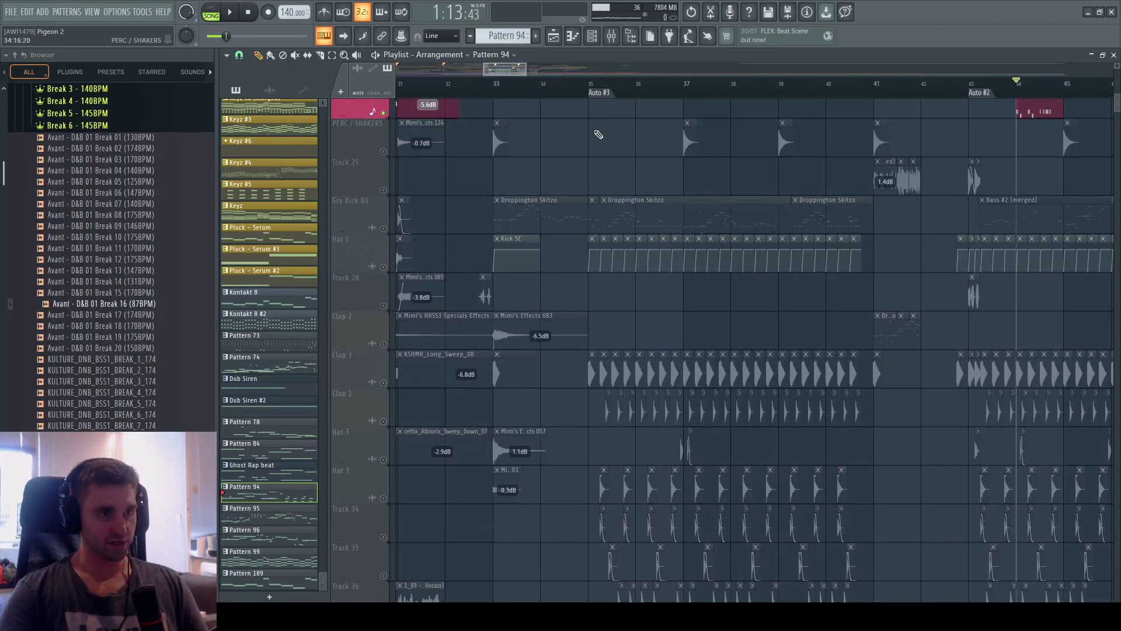
{"action": "left_click", "coordinate": [588, 86]}
{"action": "scroll", "coordinate": [588, 86], "scroll_direction": "up", "scroll_amount": 4}
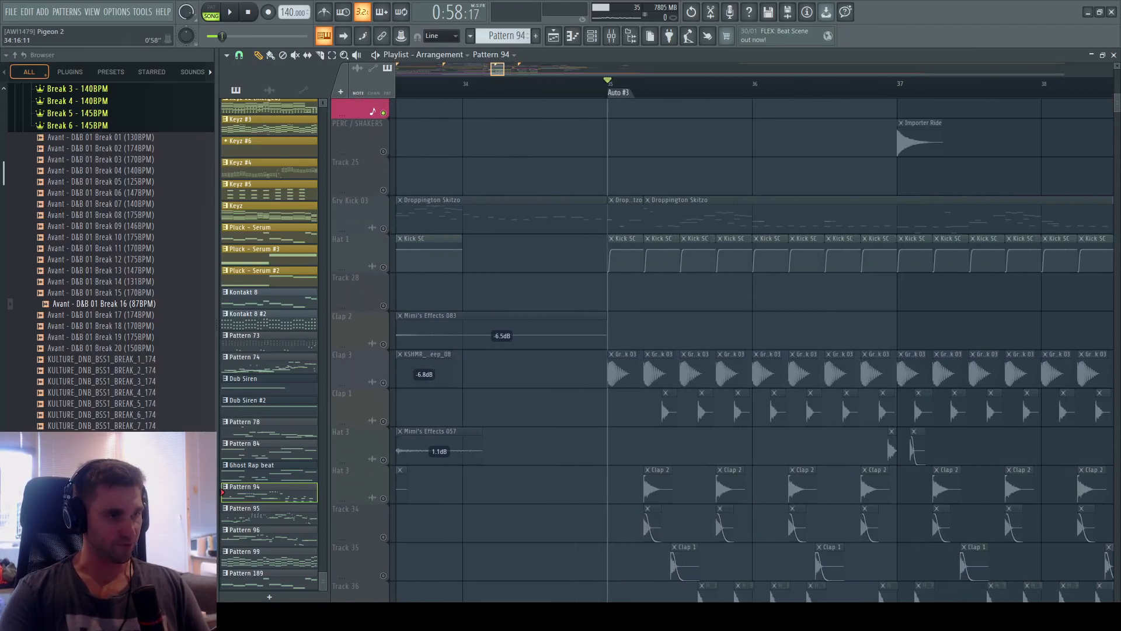
{"action": "left_click", "coordinate": [385, 267]}
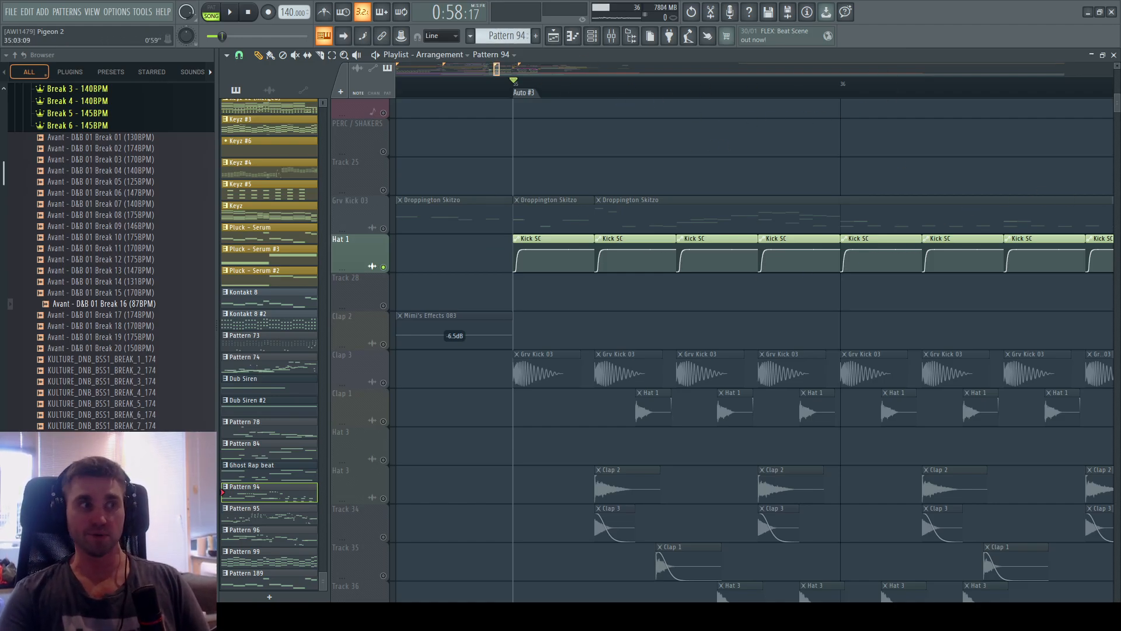
{"action": "scroll", "coordinate": [633, 198], "scroll_direction": "up", "scroll_amount": 5}
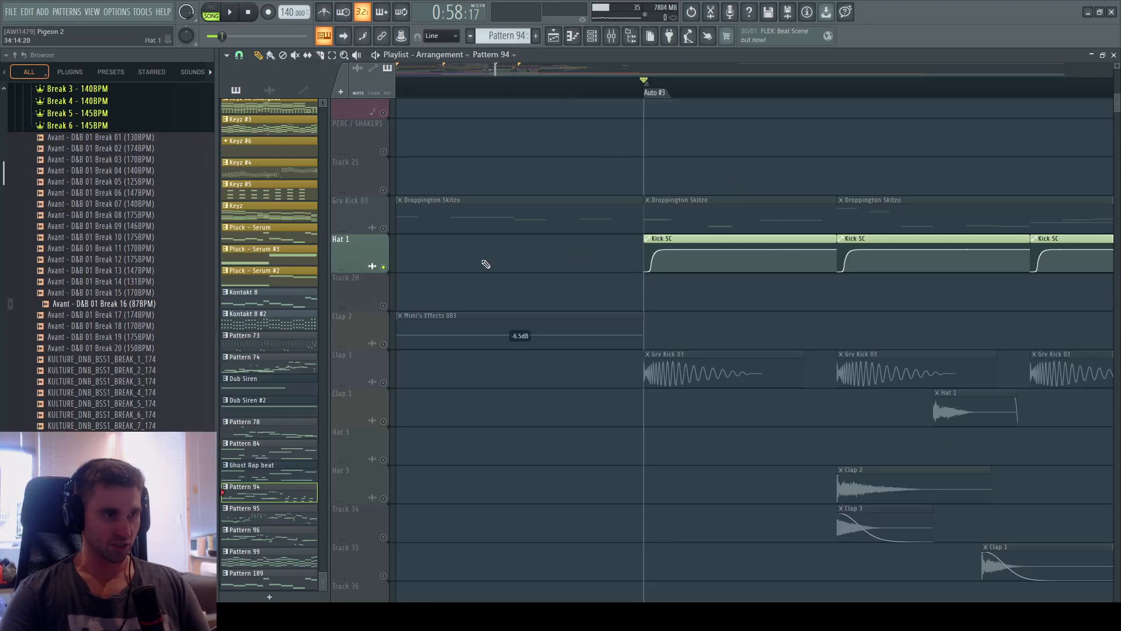
Unsolo the Kick SC track and play the drop from bar 35 to hear the sidechaining with the full mix.
{"action": "right_click", "coordinate": [384, 267]}
{"action": "key", "text": "space"}
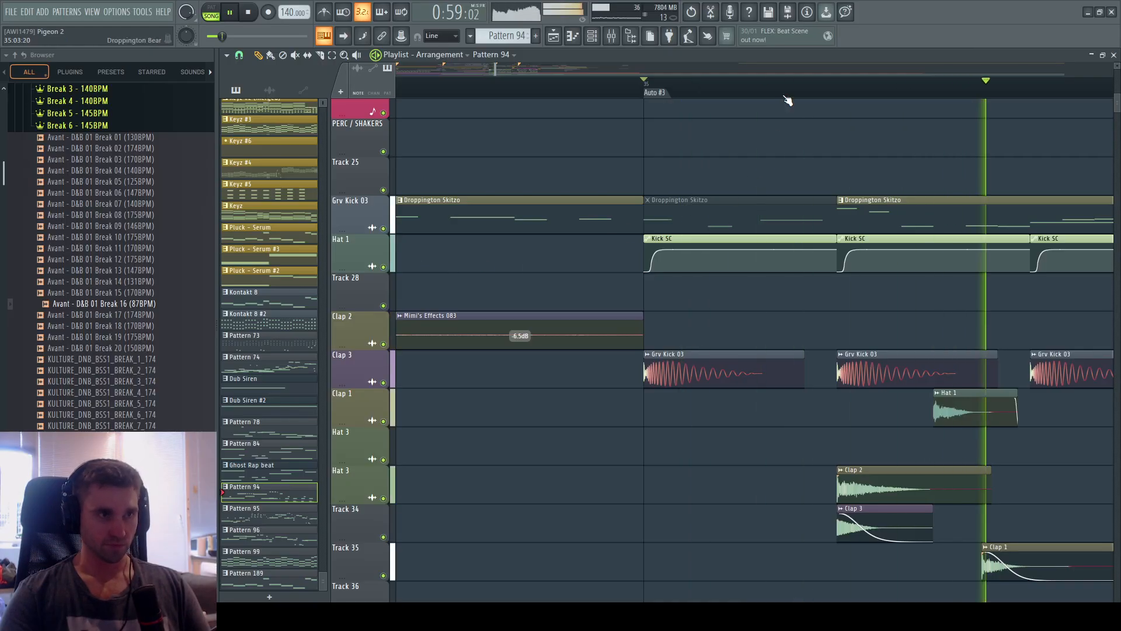
{"action": "scroll", "coordinate": [786, 98], "scroll_direction": "down", "scroll_amount": 2}
{"action": "scroll", "coordinate": [841, 220], "scroll_direction": "down", "scroll_amount": 1}
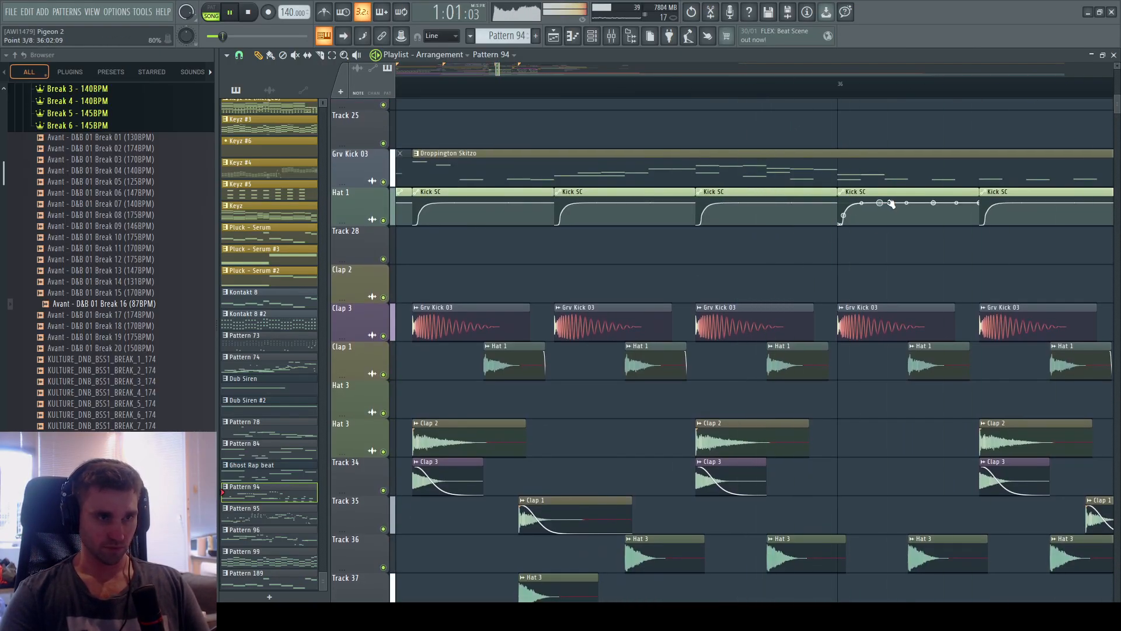
Try slower recovery curves in the Kick SC automation clips while the drop plays, and undo the curve changes.
{"action": "left_click_drag", "start_coordinate": [841, 221], "coordinate": [837, 257]}
{"action": "left_click_drag", "start_coordinate": [862, 203], "coordinate": [903, 202]}
{"action": "scroll", "coordinate": [787, 95], "scroll_direction": "down", "scroll_amount": 2}
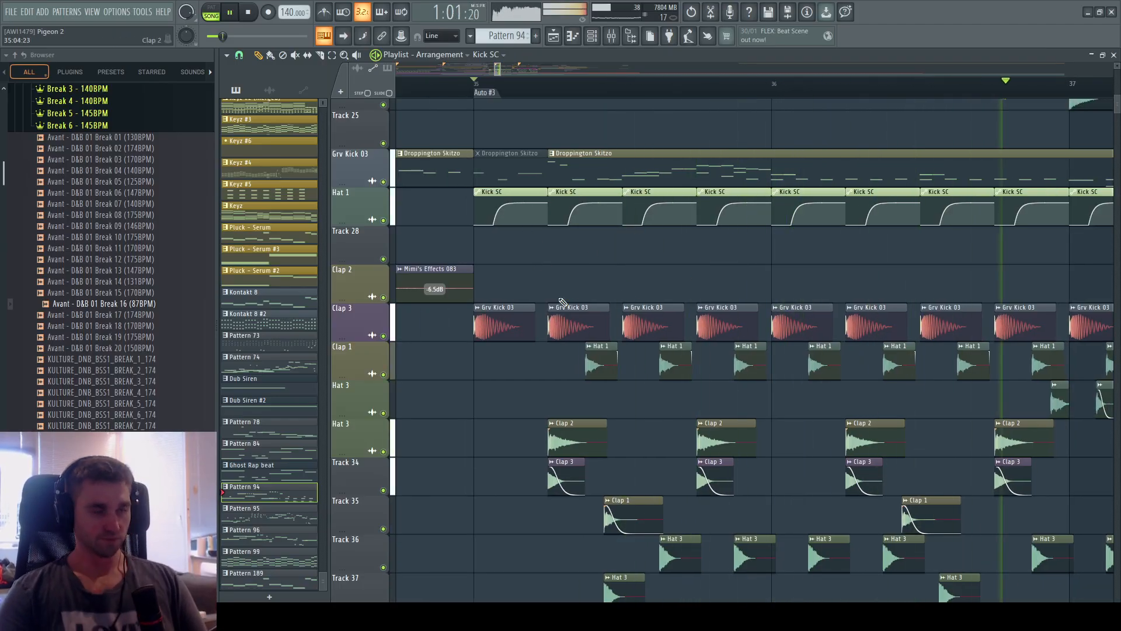
{"action": "key", "text": "space"}
{"action": "left_click_drag", "start_coordinate": [806, 214], "coordinate": [777, 232]}
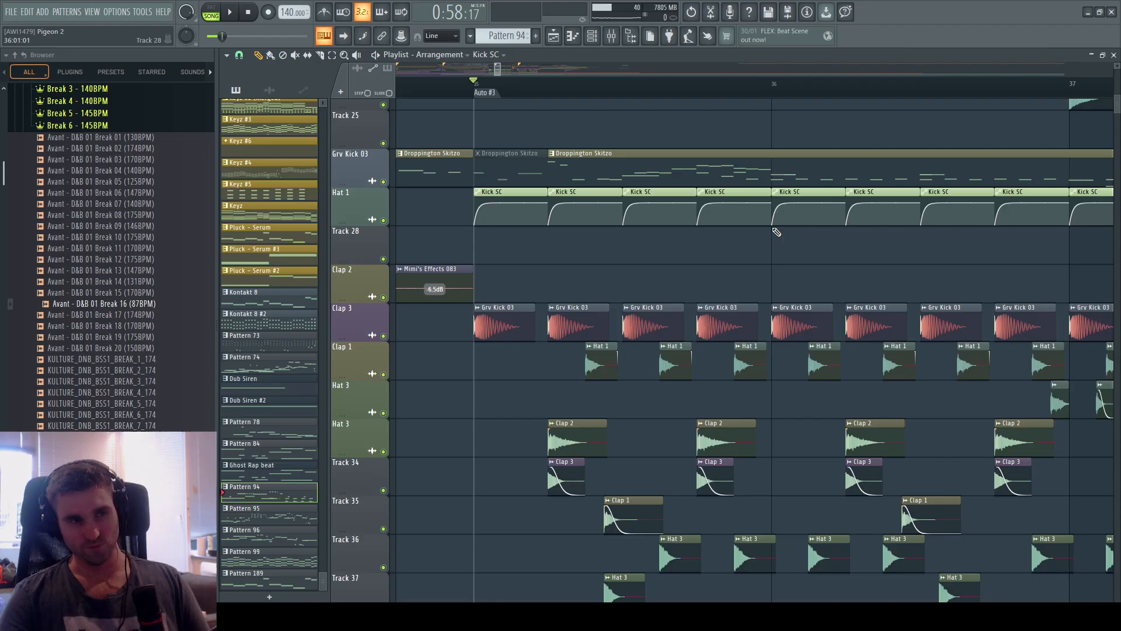
{"action": "key", "text": "ctrl+z"}
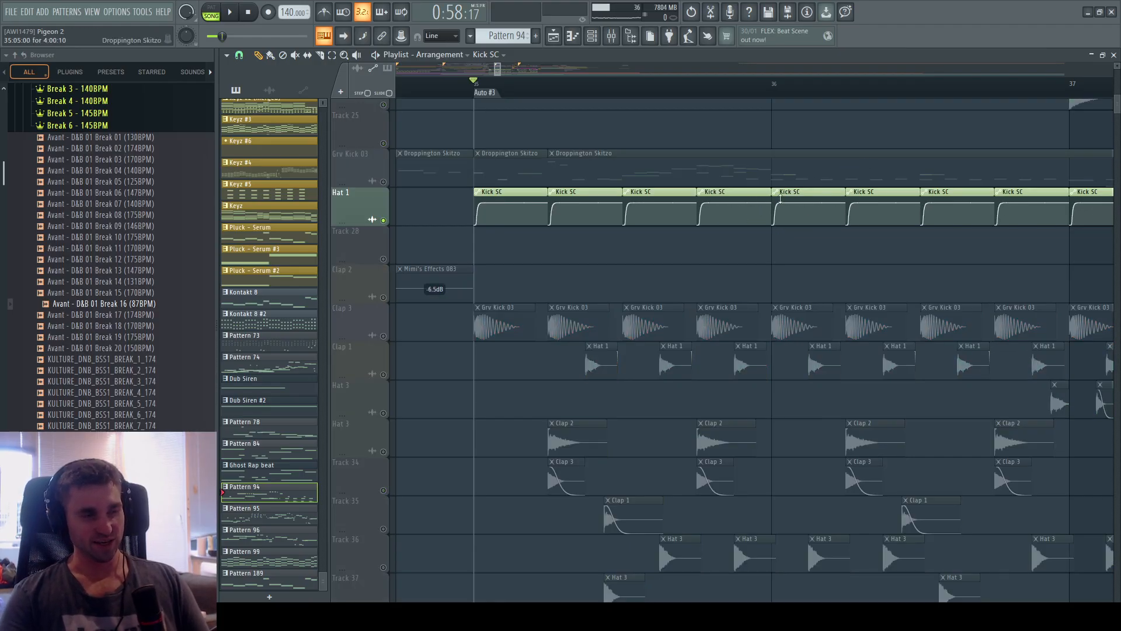
Unsolo the Kick SC track and survey the drop's clips and surrounding arrangement from about bar 37 onward.
{"action": "key", "text": "ctrl+z"}
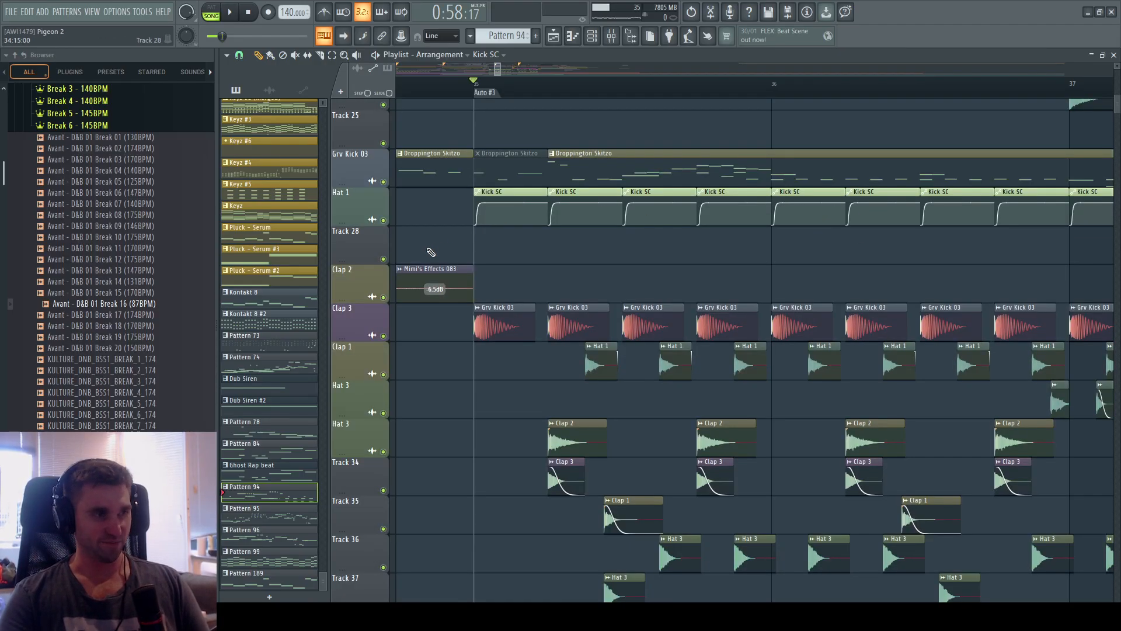
{"action": "scroll", "coordinate": [563, 102], "scroll_direction": "down", "scroll_amount": 6}
{"action": "scroll", "coordinate": [566, 93], "scroll_direction": "up", "scroll_amount": 5}
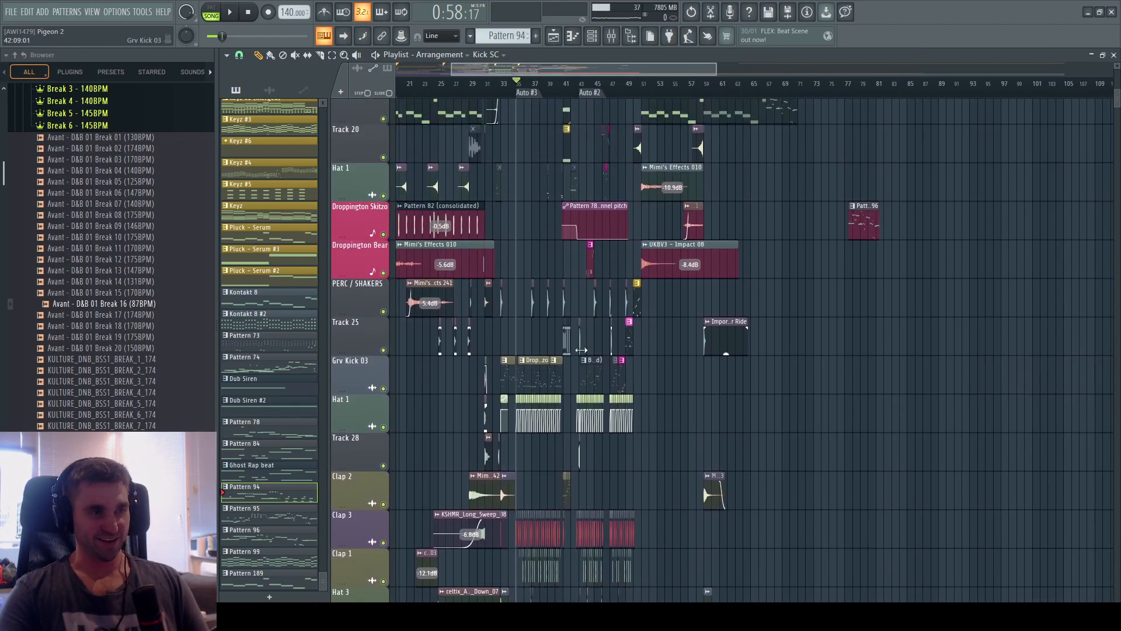
{"action": "scroll", "coordinate": [569, 76], "scroll_direction": "up", "scroll_amount": 8}
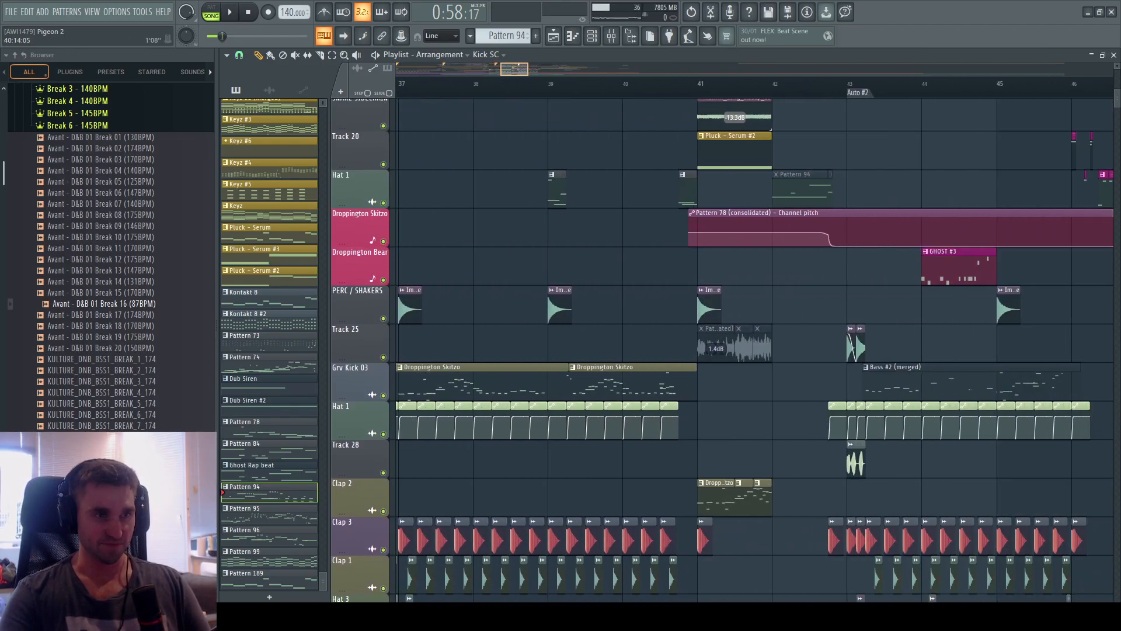
{"action": "scroll", "coordinate": [611, 322], "scroll_direction": "up", "scroll_amount": 4}
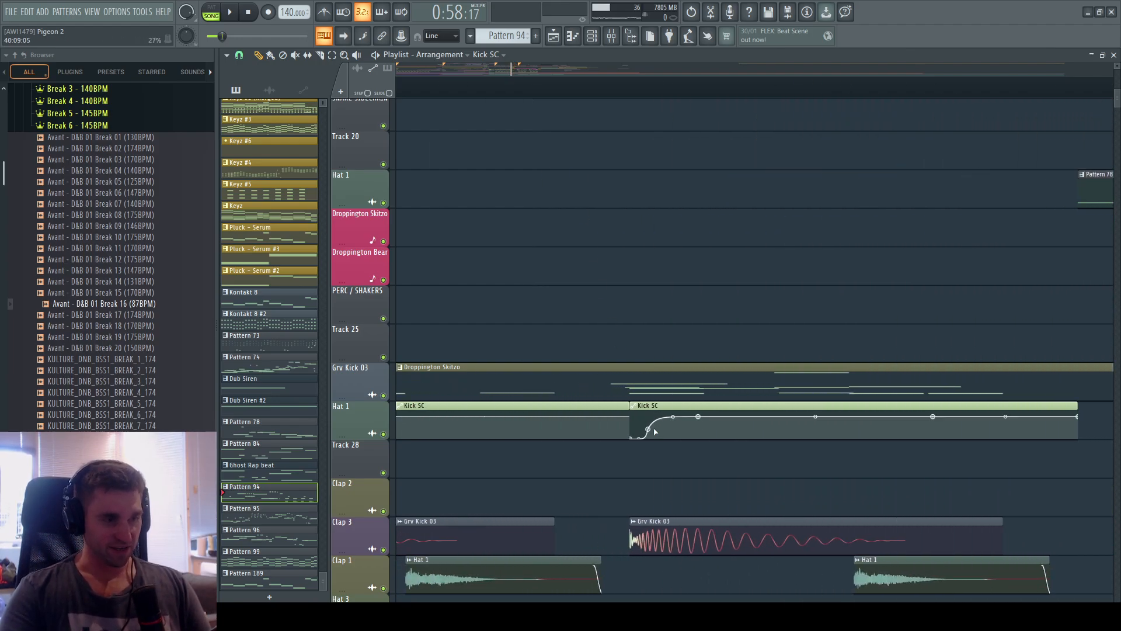
{"action": "scroll", "coordinate": [601, 210], "scroll_direction": "up", "scroll_amount": 3}
{"action": "scroll", "coordinate": [601, 210], "scroll_direction": "left", "scroll_amount": 5}
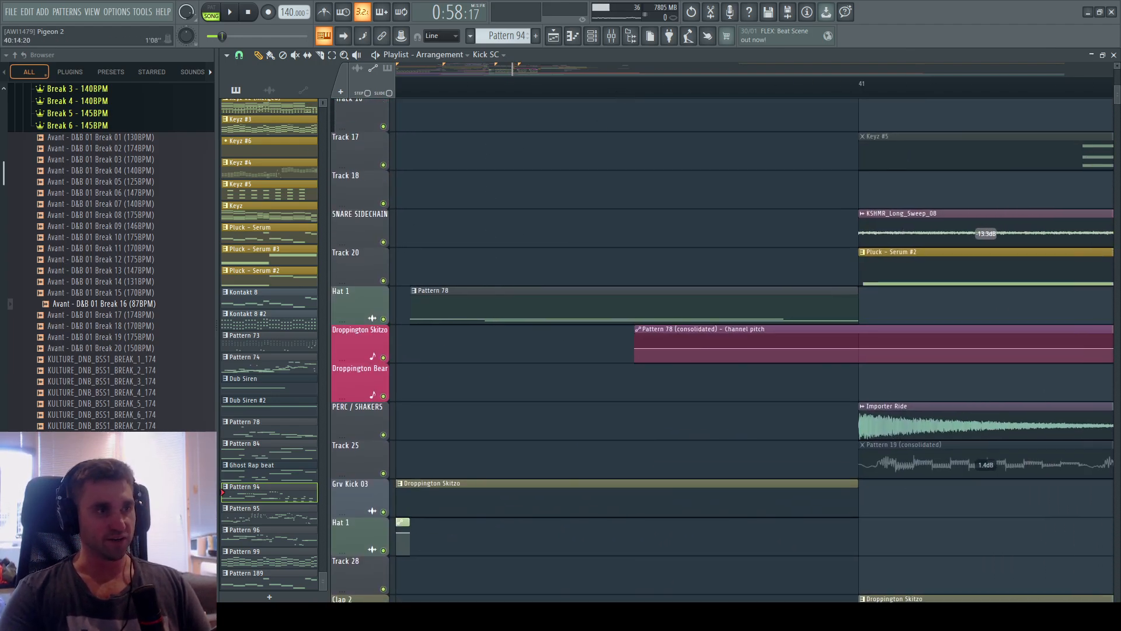
{"action": "scroll", "coordinate": [730, 212], "scroll_direction": "down", "scroll_amount": 4}
{"action": "scroll", "coordinate": [729, 212], "scroll_direction": "up", "scroll_amount": 3}
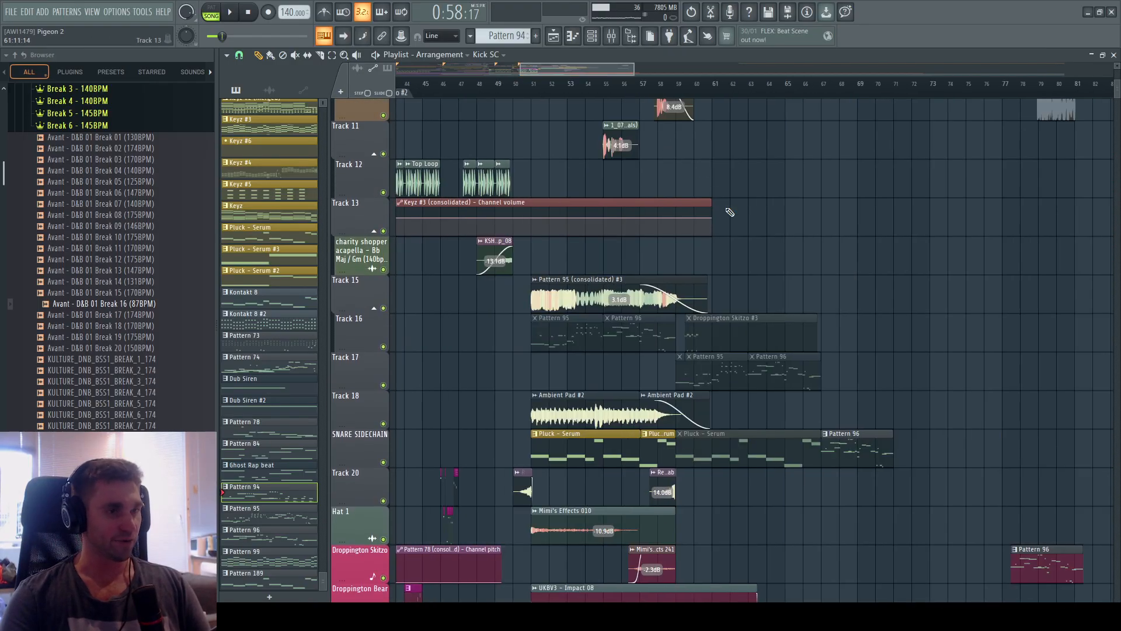
{"action": "scroll", "coordinate": [730, 212], "scroll_direction": "down", "scroll_amount": 3}
{"action": "left_click_drag", "start_coordinate": [600, 69], "coordinate": [587, 75]}
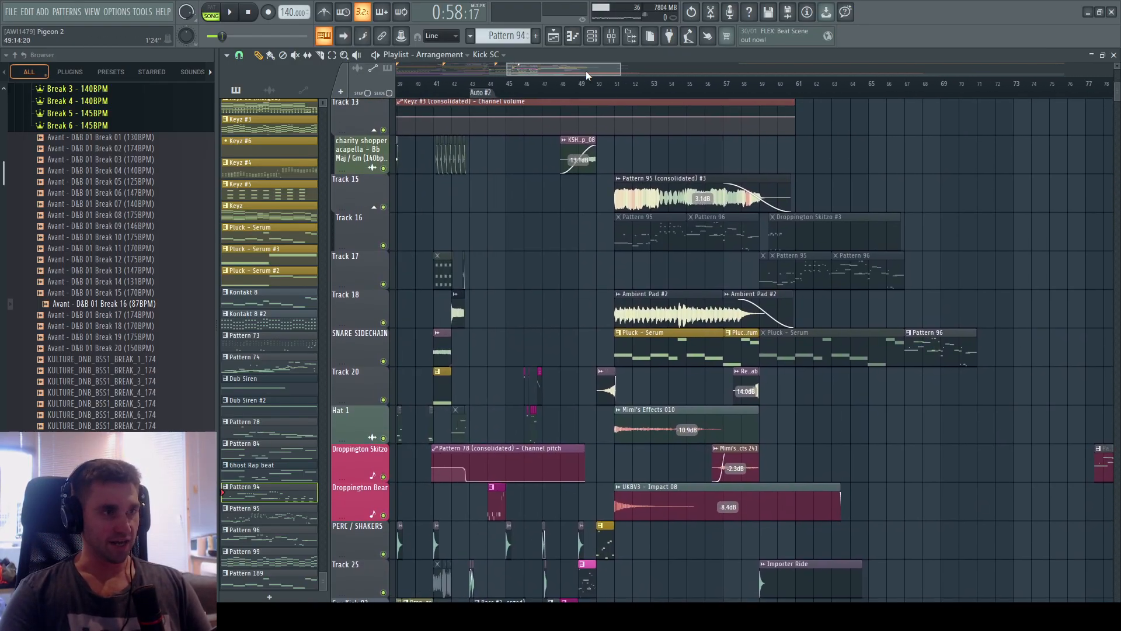
Play the drop from bar 44 through the GHOST #3 fill and the chopped GHOST clips before bar 47.
{"action": "left_click", "coordinate": [584, 83]}
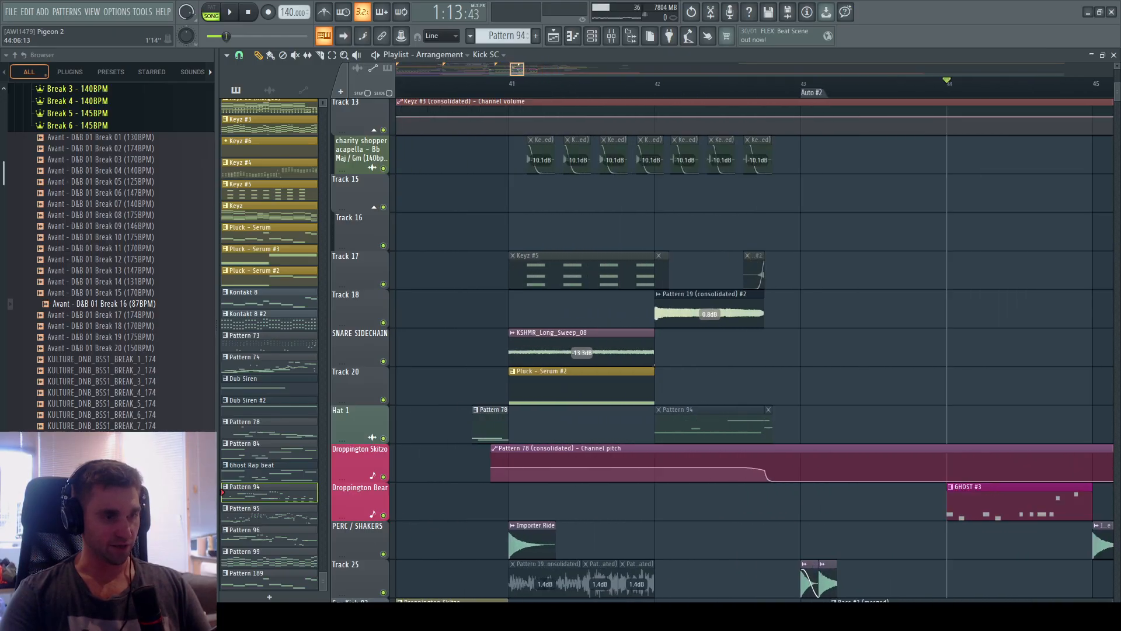
{"action": "scroll", "coordinate": [638, 295], "scroll_direction": "up", "scroll_amount": 3}
{"action": "key", "text": "space"}
{"action": "scroll", "coordinate": [813, 380], "scroll_direction": "down", "scroll_amount": 7}
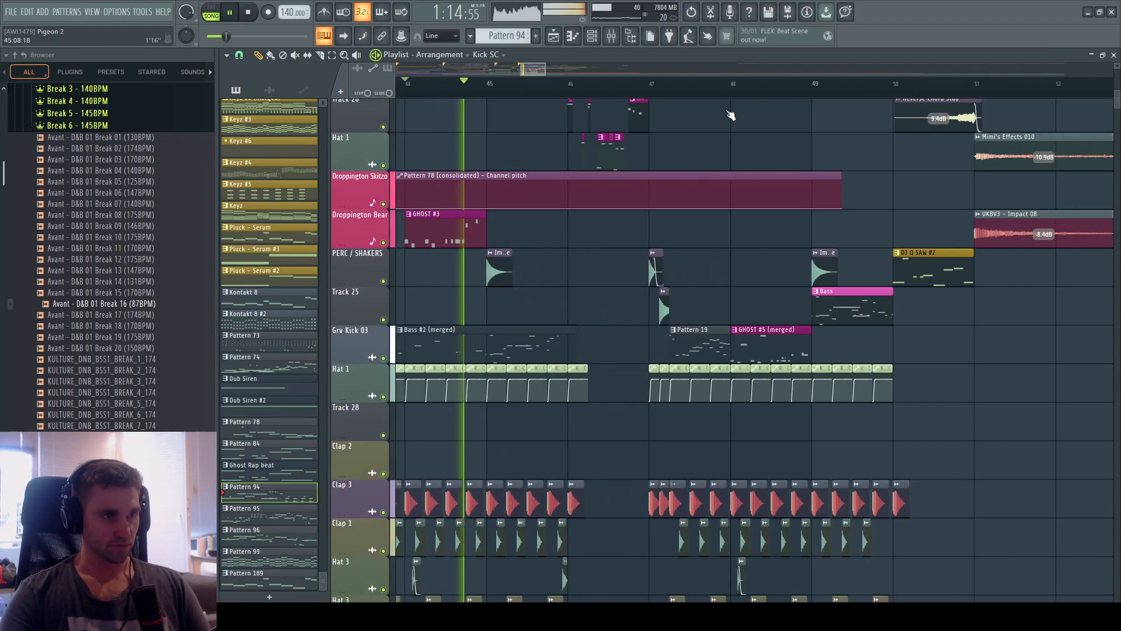
{"action": "scroll", "coordinate": [519, 195], "scroll_direction": "up", "scroll_amount": 3}
{"action": "scroll", "coordinate": [470, 92], "scroll_direction": "up", "scroll_amount": 4}
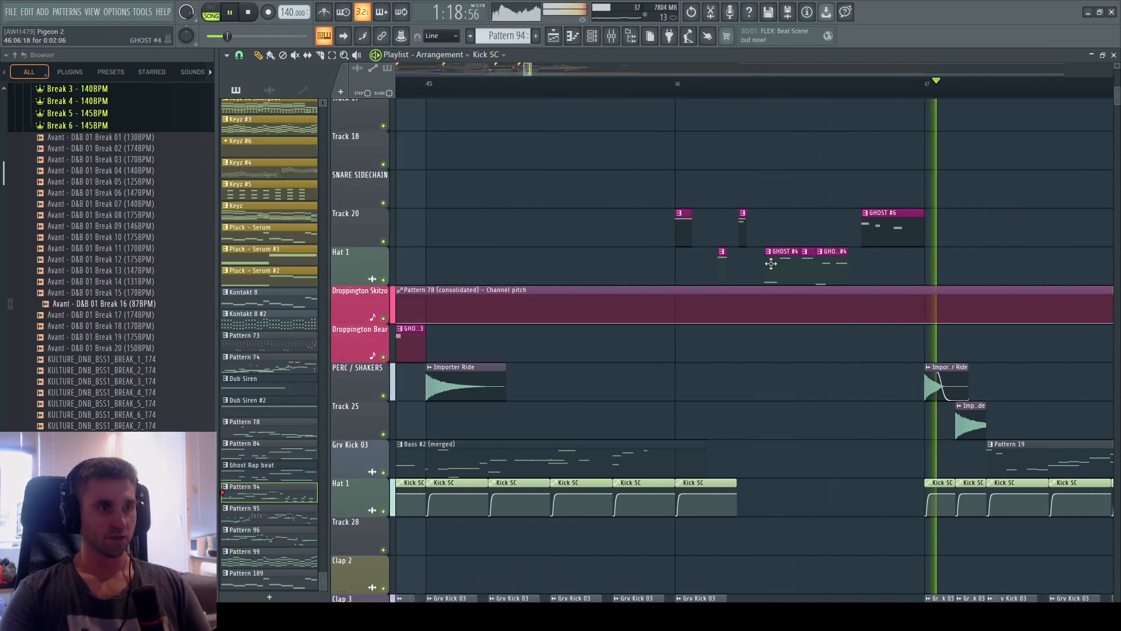
{"action": "key", "text": "space"}
Examine the drum, PARALEL volume and ValhallaPlate mix automation tracks around bar 46.
{"action": "scroll", "coordinate": [759, 292], "scroll_direction": "down", "scroll_amount": 11}
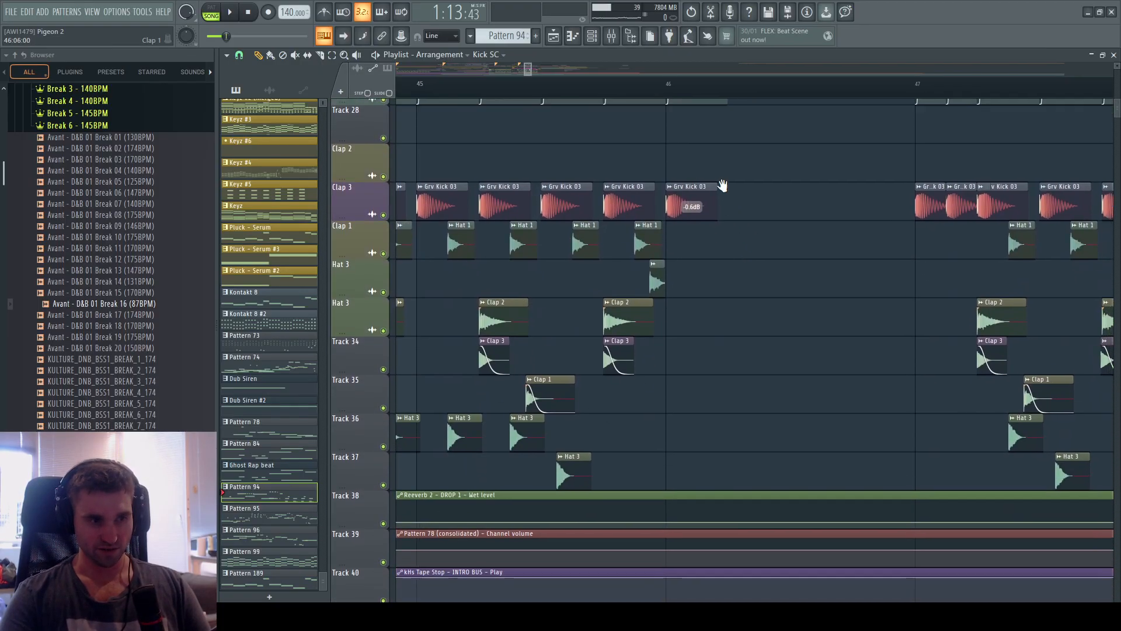
{"action": "scroll", "coordinate": [723, 185], "scroll_direction": "down", "scroll_amount": 15}
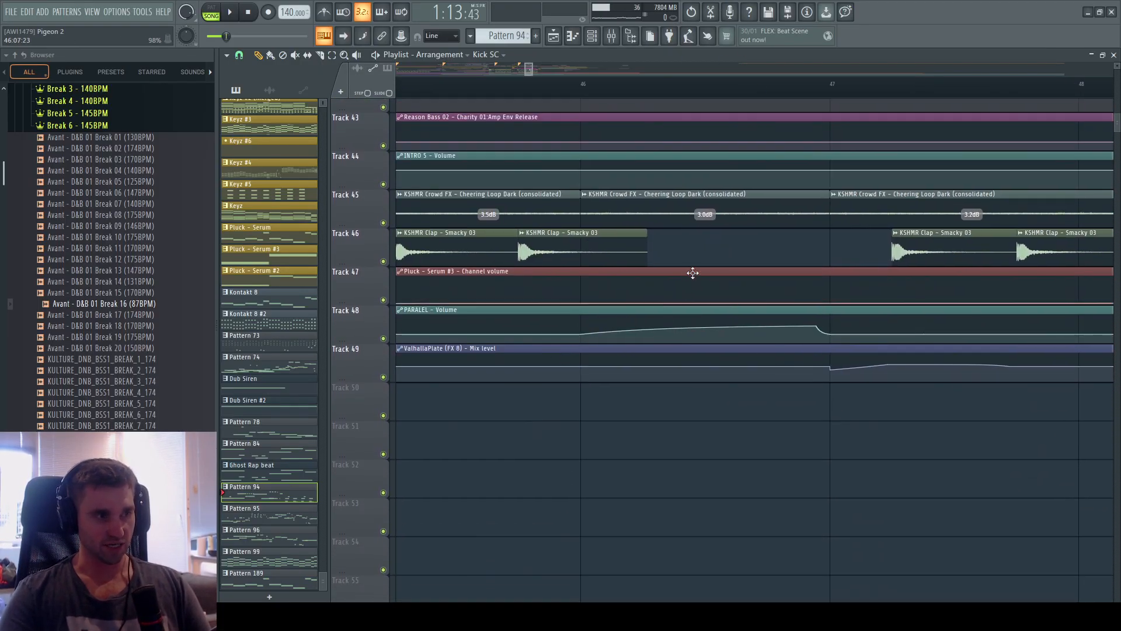
{"action": "scroll", "coordinate": [701, 268], "scroll_direction": "down", "scroll_amount": 1}
{"action": "scroll", "coordinate": [695, 332], "scroll_direction": "up", "scroll_amount": 20}
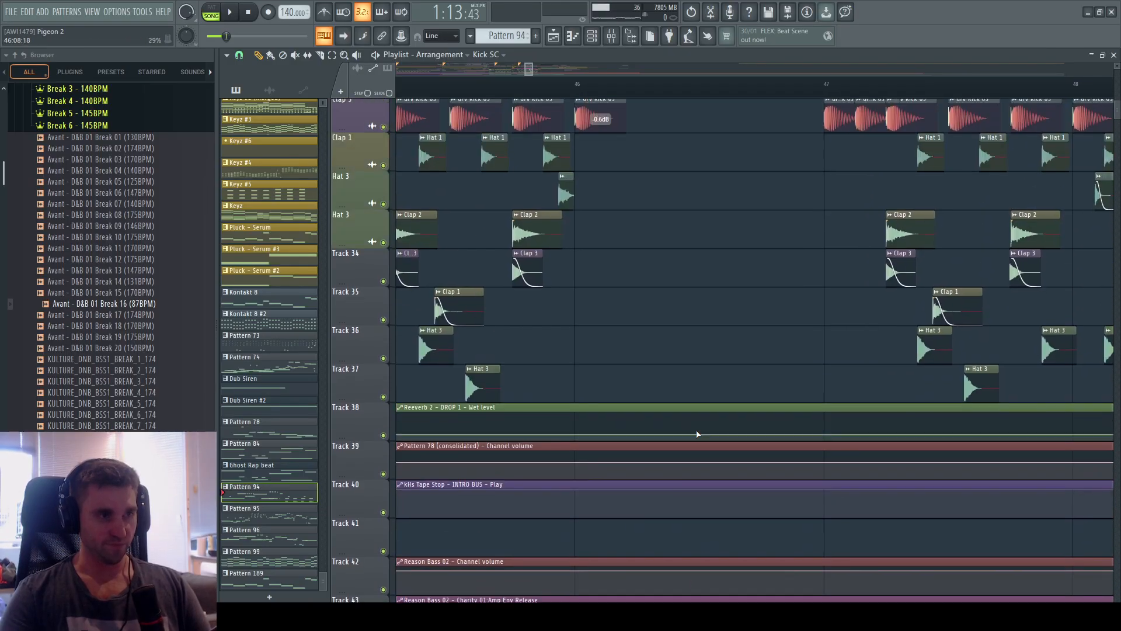
{"action": "scroll", "coordinate": [637, 465], "scroll_direction": "up", "scroll_amount": 8}
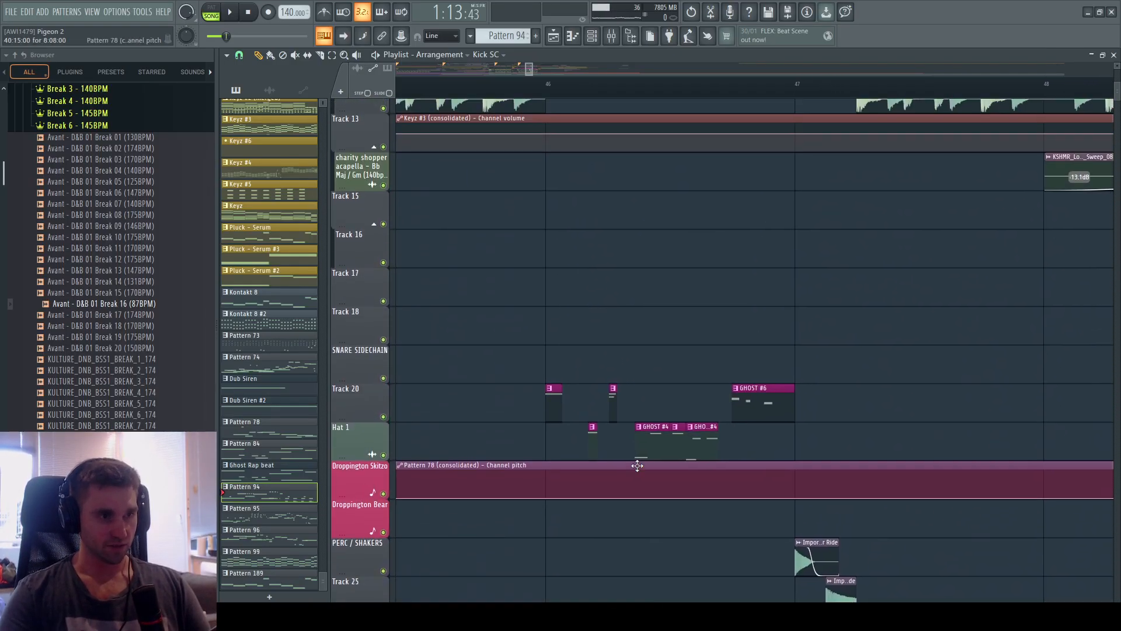
Place a copy of the GHOST #4 clip on Track 18 at bar 46 and extend it to reveal the full pattern.
{"action": "double_click", "coordinate": [556, 409]}
{"action": "key", "text": "Escape"}
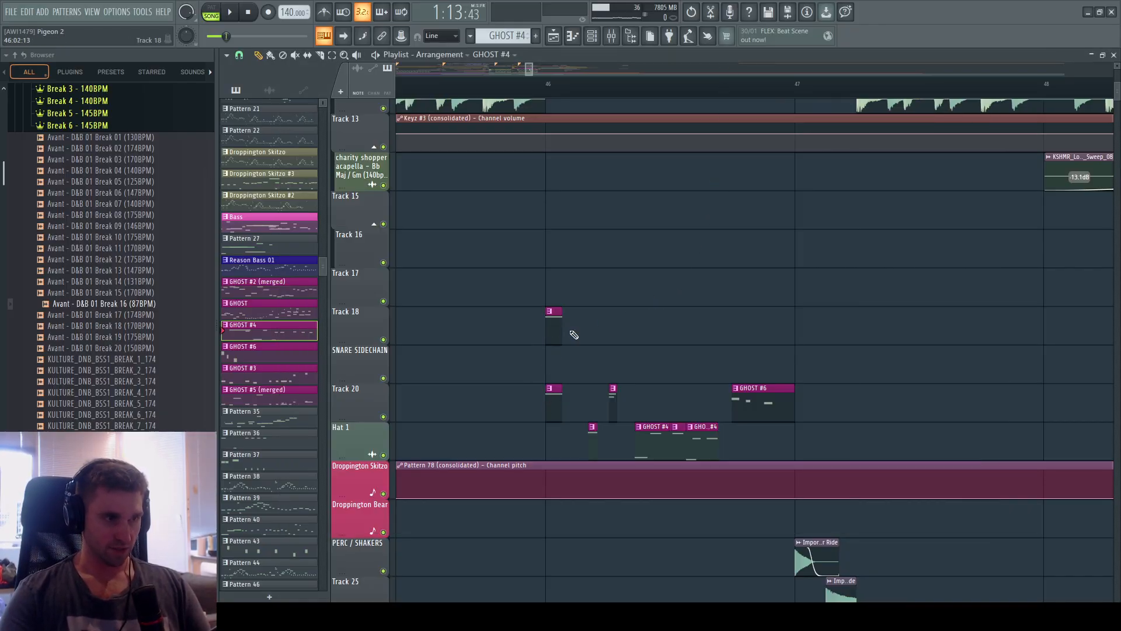
{"action": "left_click_drag", "start_coordinate": [559, 333], "coordinate": [1112, 322]}
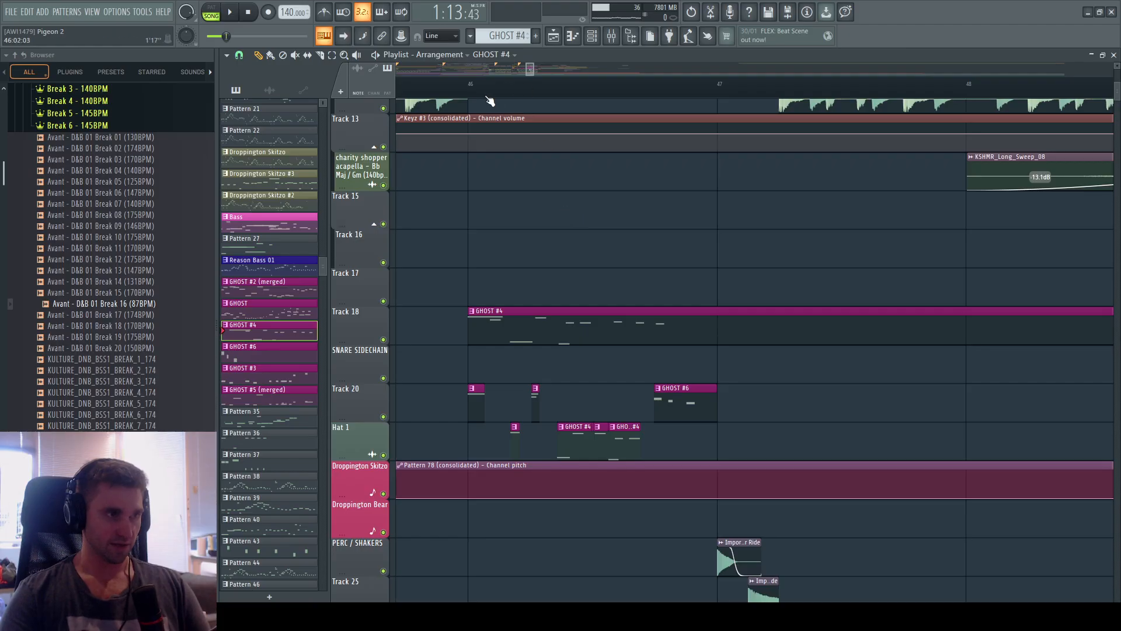
Solo Track 18 and play the uncut GHOST #4 pattern from bar 46.
{"action": "right_click", "coordinate": [383, 340]}
{"action": "key", "text": "space"}
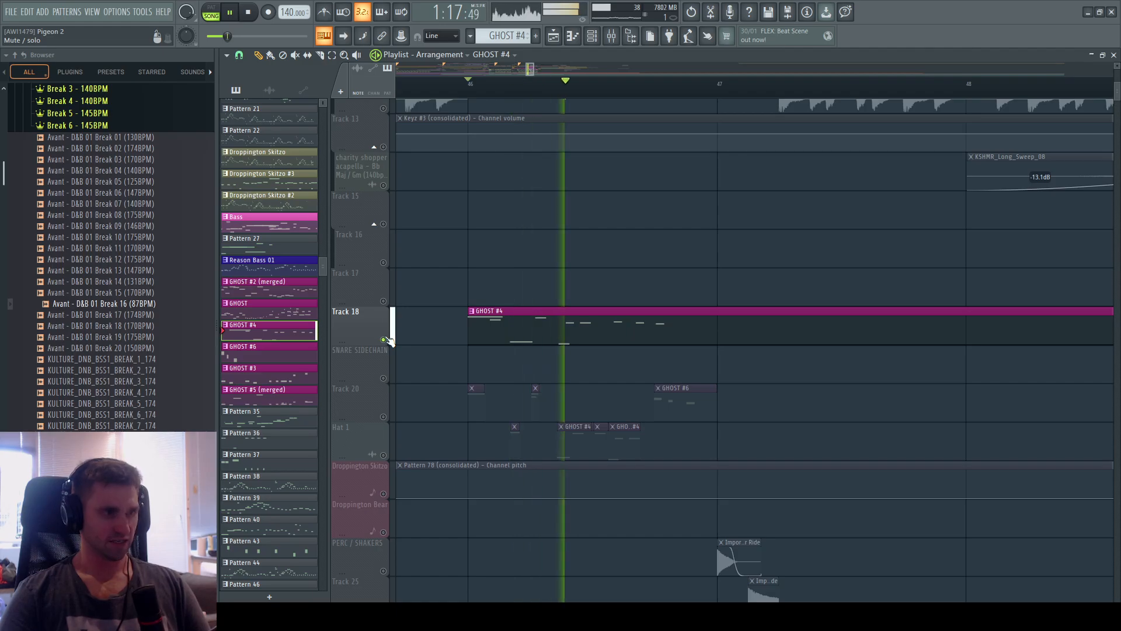
{"action": "key", "text": "space"}
Unsolo and mute Track 18, and replay the chopped GHOST #4 and GHOST #6 clips from bar 46 with the mix.
{"action": "right_click", "coordinate": [383, 340]}
{"action": "left_click", "coordinate": [383, 340]}
{"action": "key", "text": "space"}
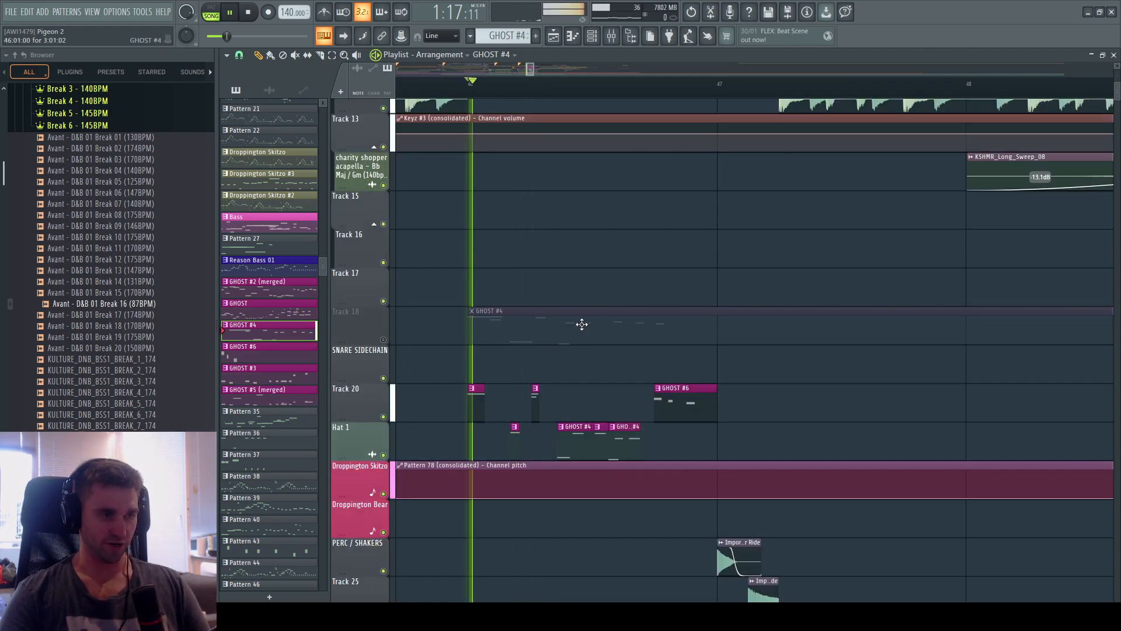
{"action": "key", "text": "space"}
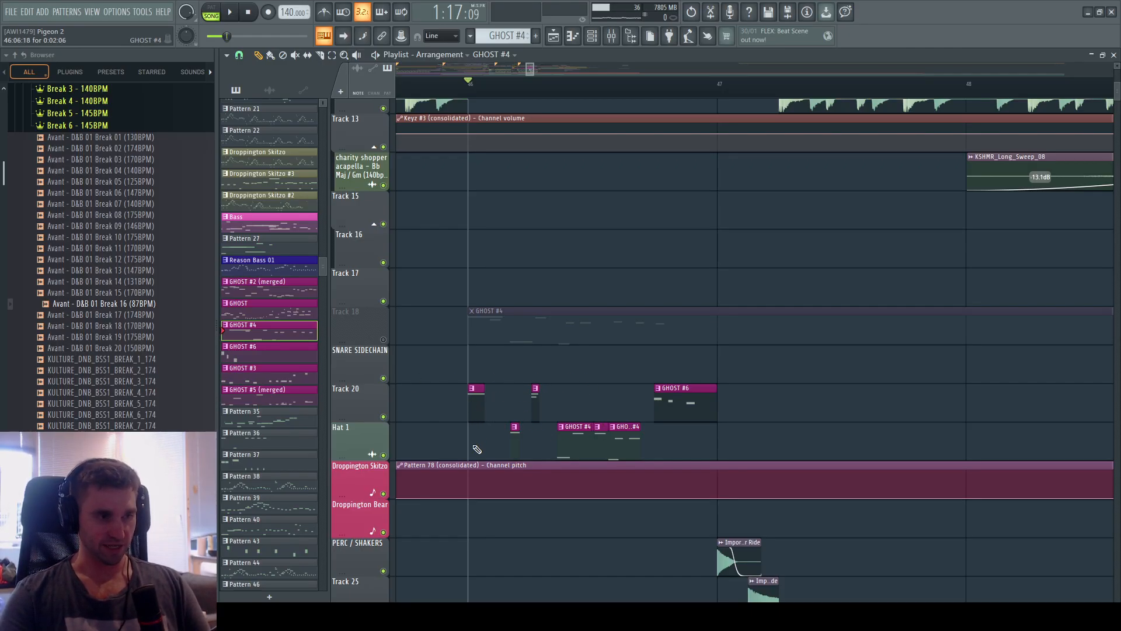
{"action": "key", "text": "space"}
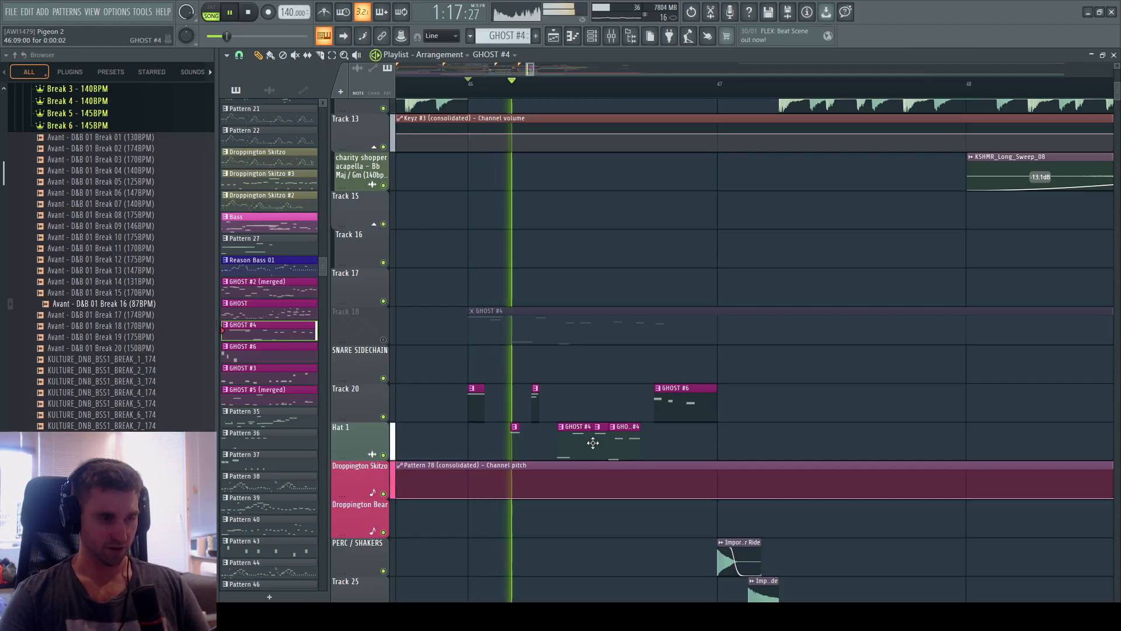
Follow the playback through the Pattern 19, GHOST #5 and Bass clips into the breakdown at bar 51.
{"action": "scroll", "coordinate": [803, 445], "scroll_direction": "down", "scroll_amount": 3}
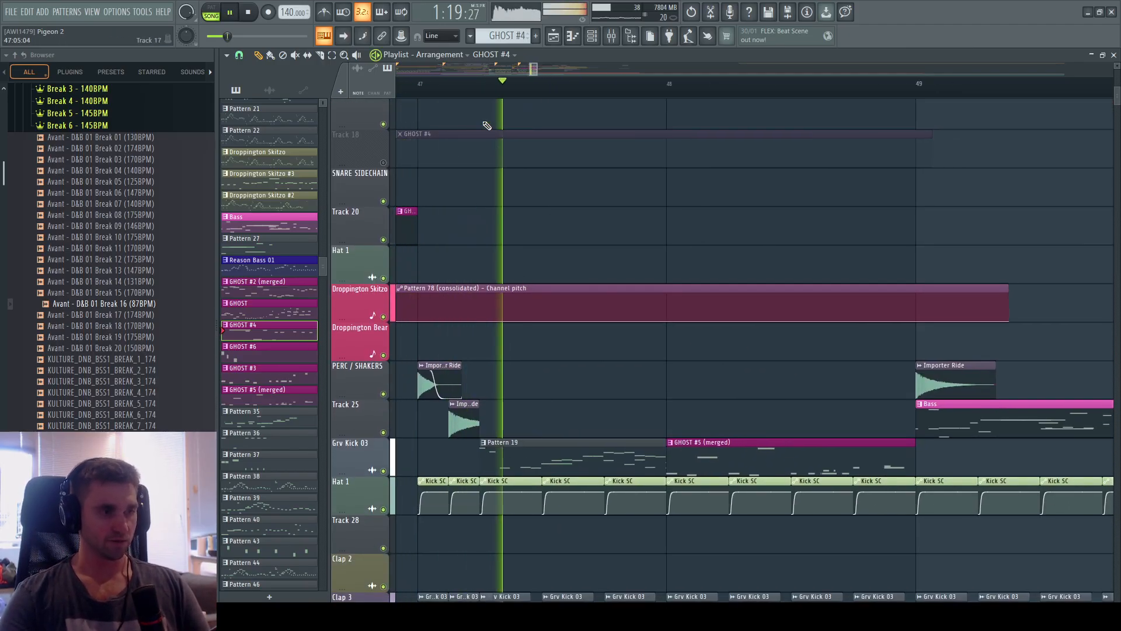
{"action": "scroll", "coordinate": [703, 283], "scroll_direction": "down", "scroll_amount": 5}
{"action": "left_click_drag", "start_coordinate": [671, 283], "coordinate": [539, 77]}
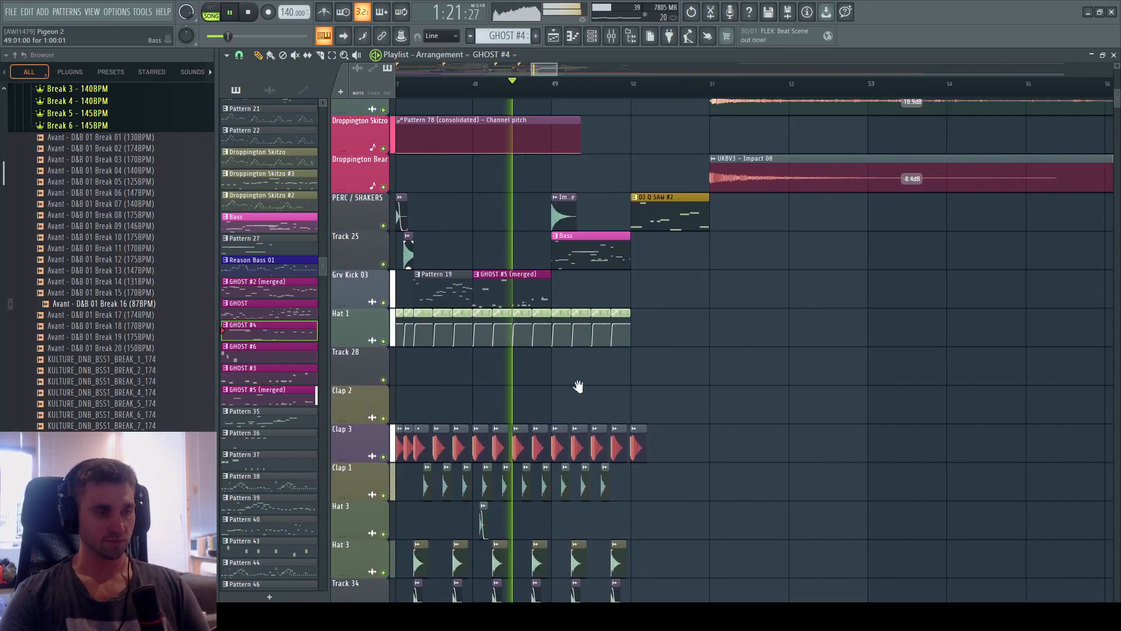
{"action": "scroll", "coordinate": [601, 373], "scroll_direction": "up", "scroll_amount": 4}
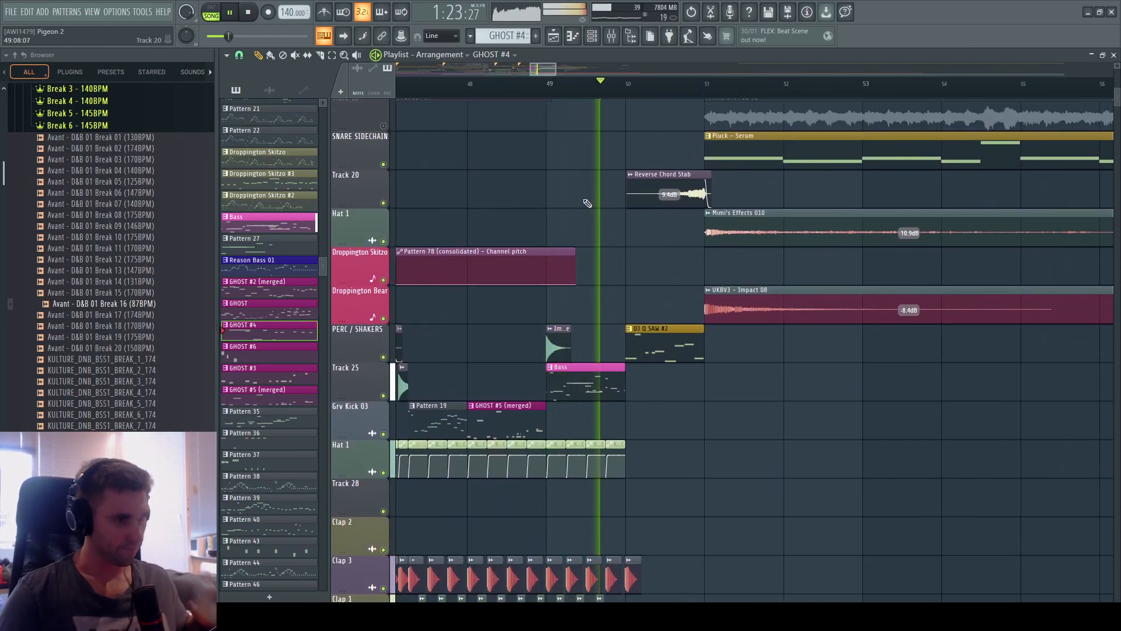
{"action": "left_click_drag", "start_coordinate": [585, 213], "coordinate": [552, 481]}
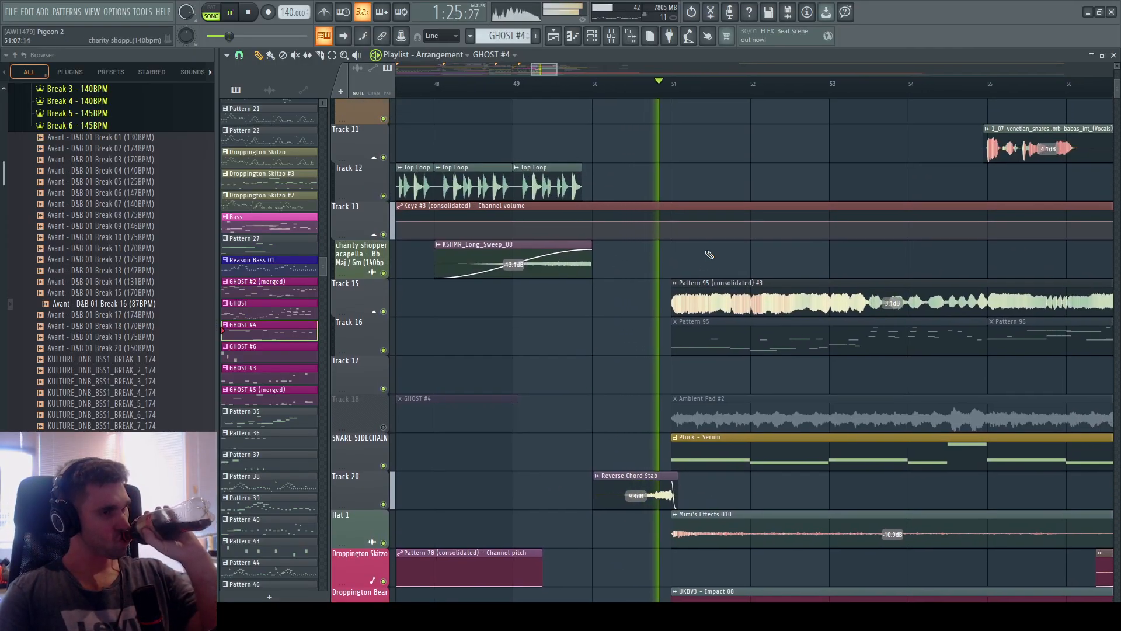
{"action": "scroll", "coordinate": [679, 92], "scroll_direction": "down", "scroll_amount": 4}
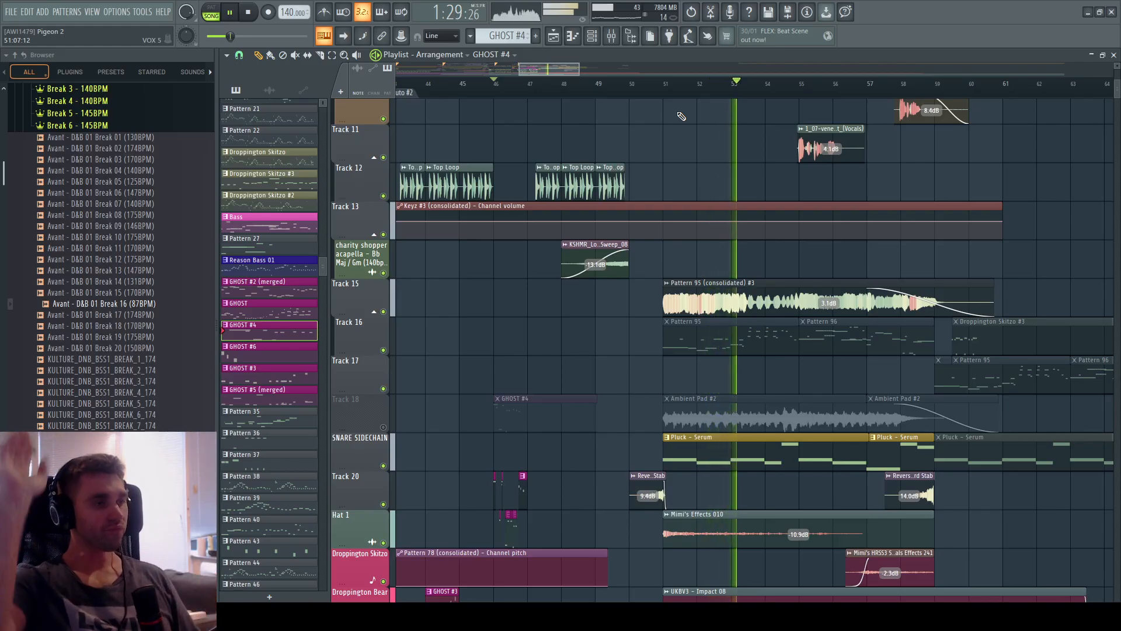
Look over the mixer tracks and the channel rack while the breakdown plays, then return to the playlist.
{"action": "left_click", "coordinate": [611, 36]}
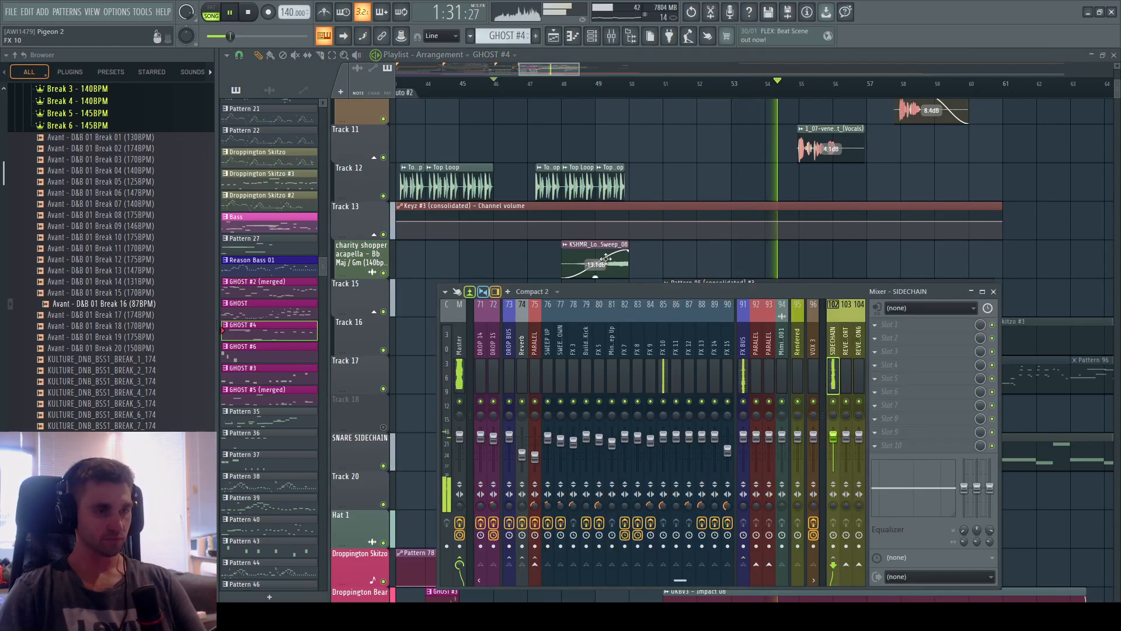
{"action": "left_click", "coordinate": [612, 36]}
{"action": "left_click", "coordinate": [591, 37]}
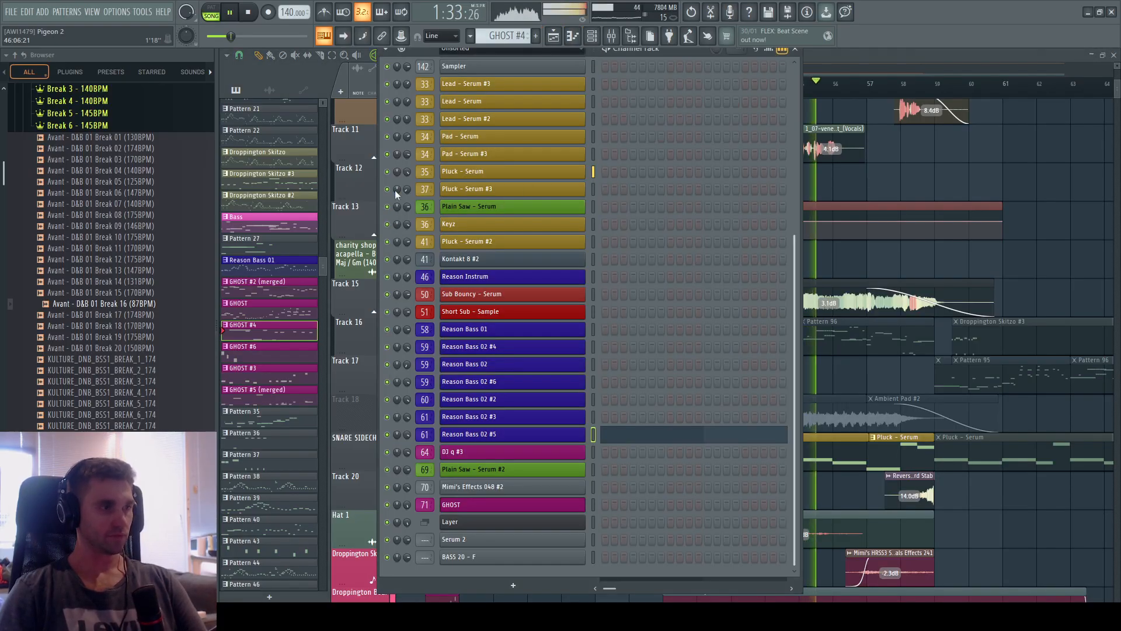
{"action": "left_click", "coordinate": [490, 51]}
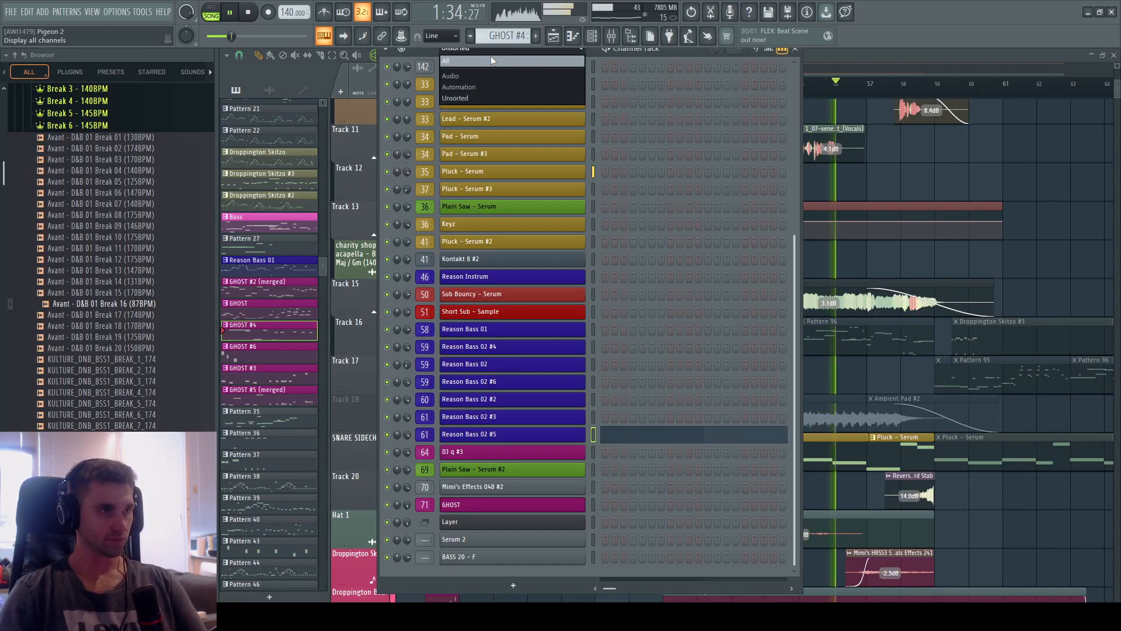
{"action": "left_click", "coordinate": [697, 50]}
{"action": "left_click", "coordinate": [857, 57]}
Stop playback and restore Track 18 along with all the other tracks so the Ambient Pad clips are audible.
{"action": "scroll", "coordinate": [848, 74], "scroll_direction": "down", "scroll_amount": 5}
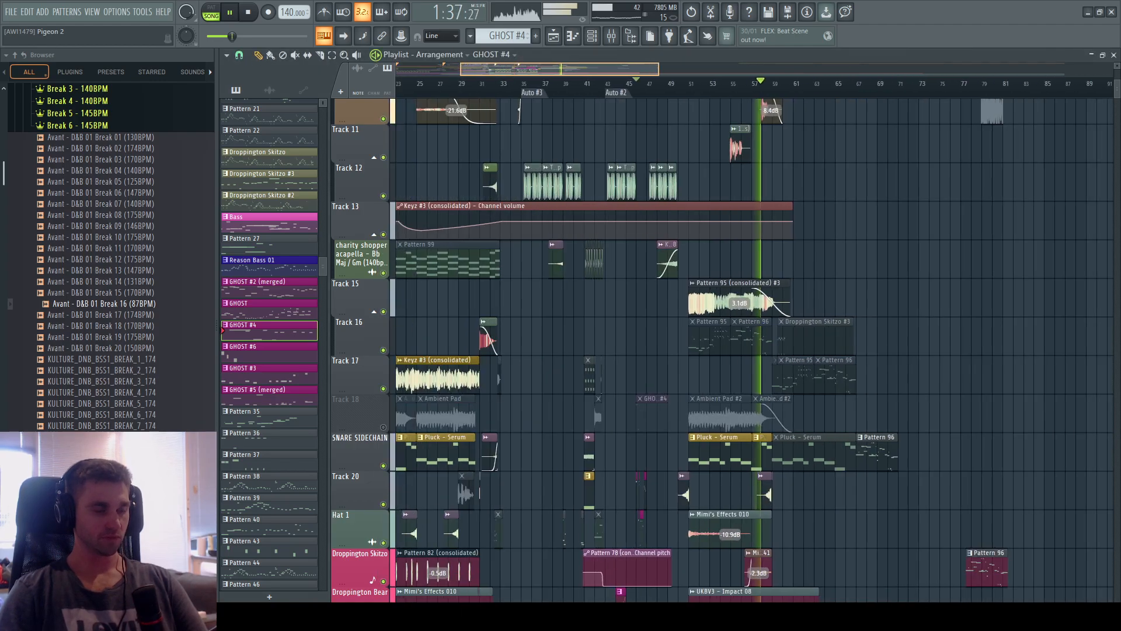
{"action": "scroll", "coordinate": [387, 226], "scroll_direction": "down", "scroll_amount": 5}
{"action": "key", "text": "space"}
{"action": "left_click", "coordinate": [383, 223], "text": "ctrl"}
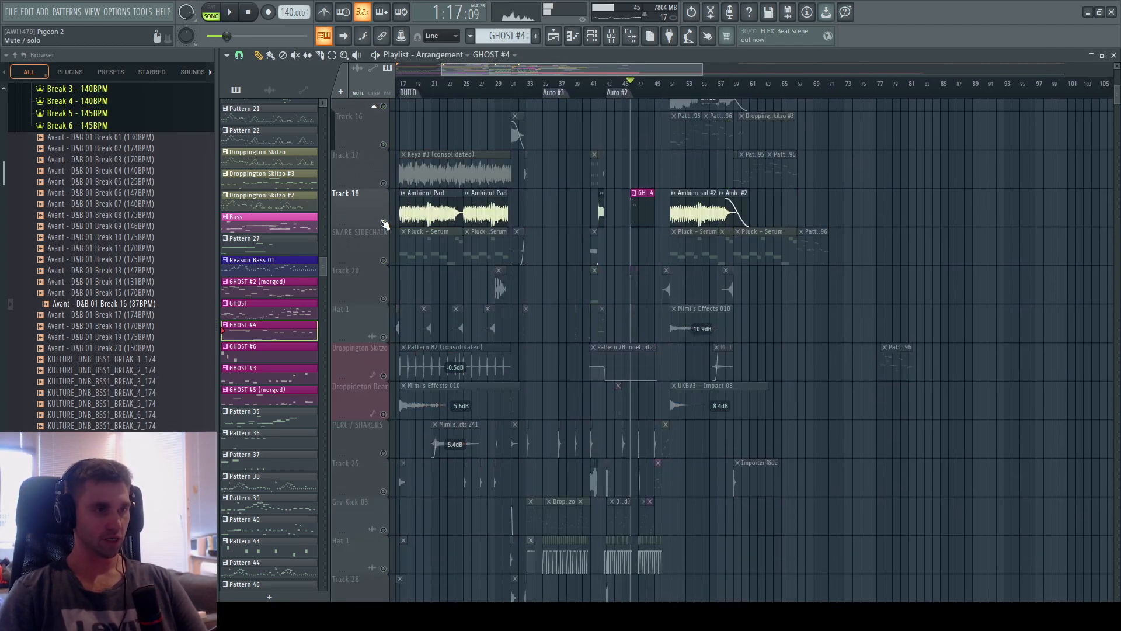
{"action": "left_click", "coordinate": [383, 222], "text": "ctrl"}
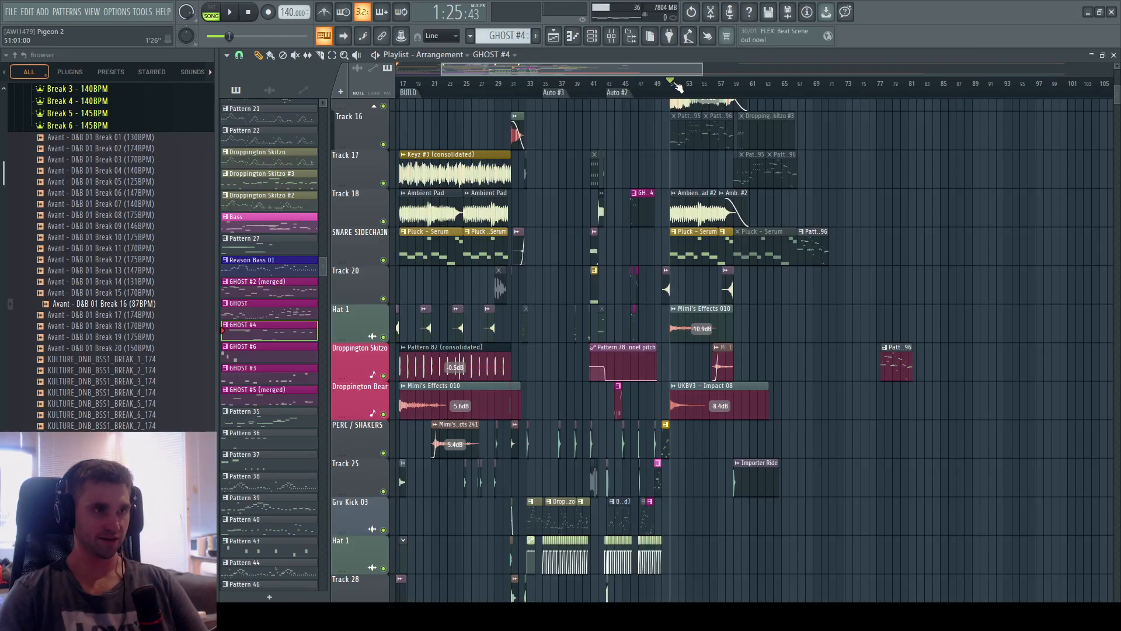
Play the breakdown from bar 51 with the Ambient Pad included, then stop and examine its melodic and drum tracks.
{"action": "key", "text": "space"}
{"action": "scroll", "coordinate": [678, 87], "scroll_direction": "up", "scroll_amount": 5}
{"action": "scroll", "coordinate": [730, 276], "scroll_direction": "up", "scroll_amount": 8}
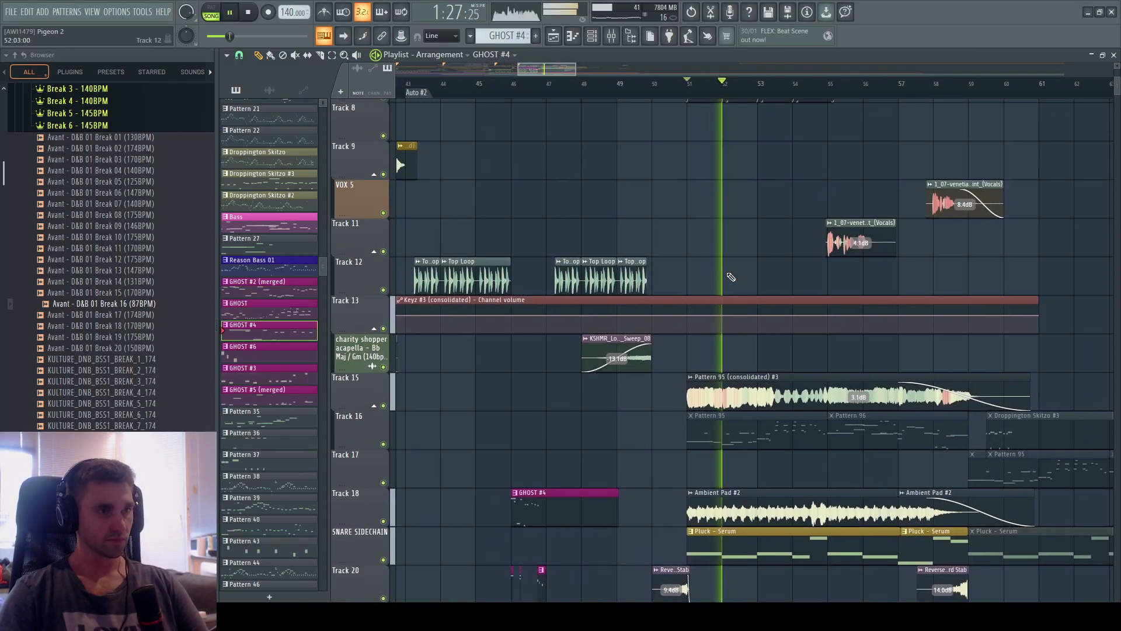
{"action": "scroll", "coordinate": [731, 277], "scroll_direction": "down", "scroll_amount": 6}
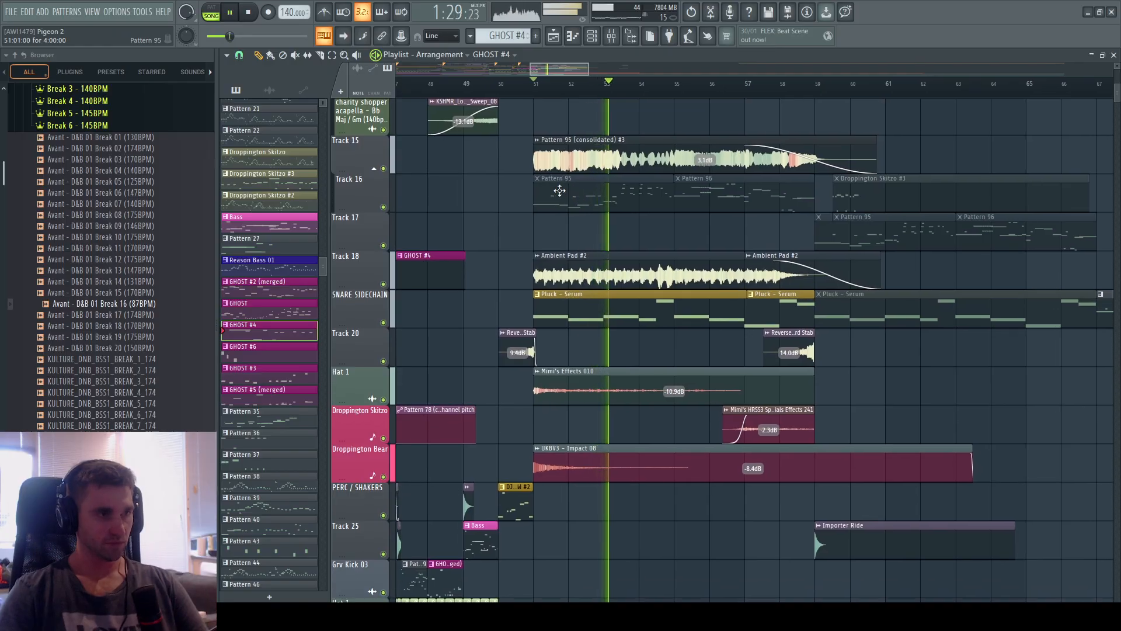
{"action": "key", "text": "space"}
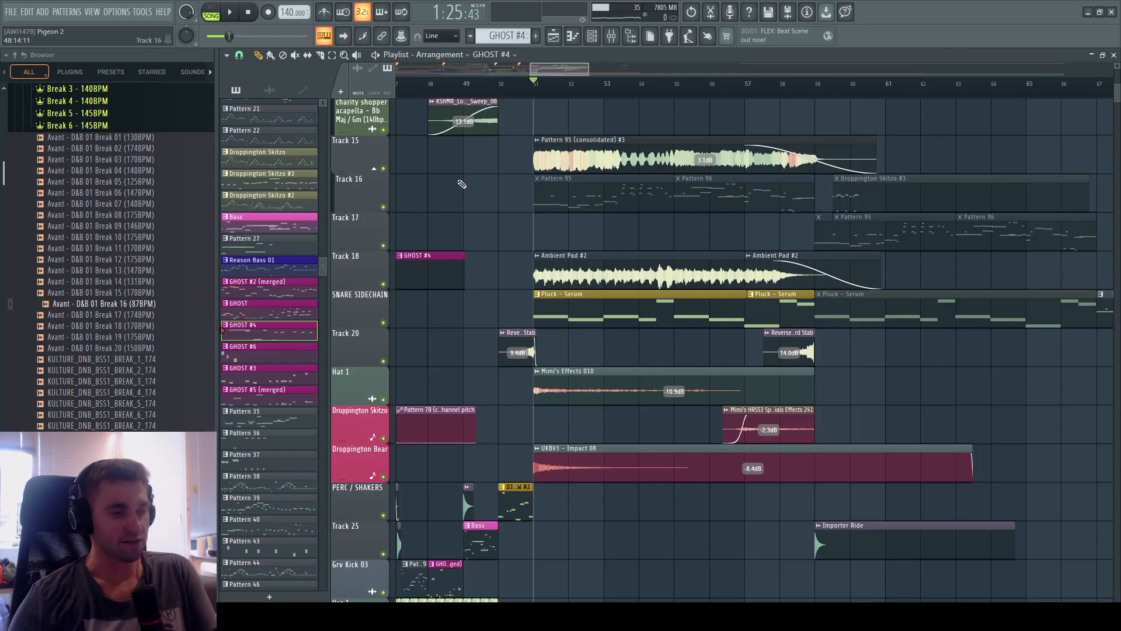
{"action": "scroll", "coordinate": [618, 320], "scroll_direction": "down", "scroll_amount": 12}
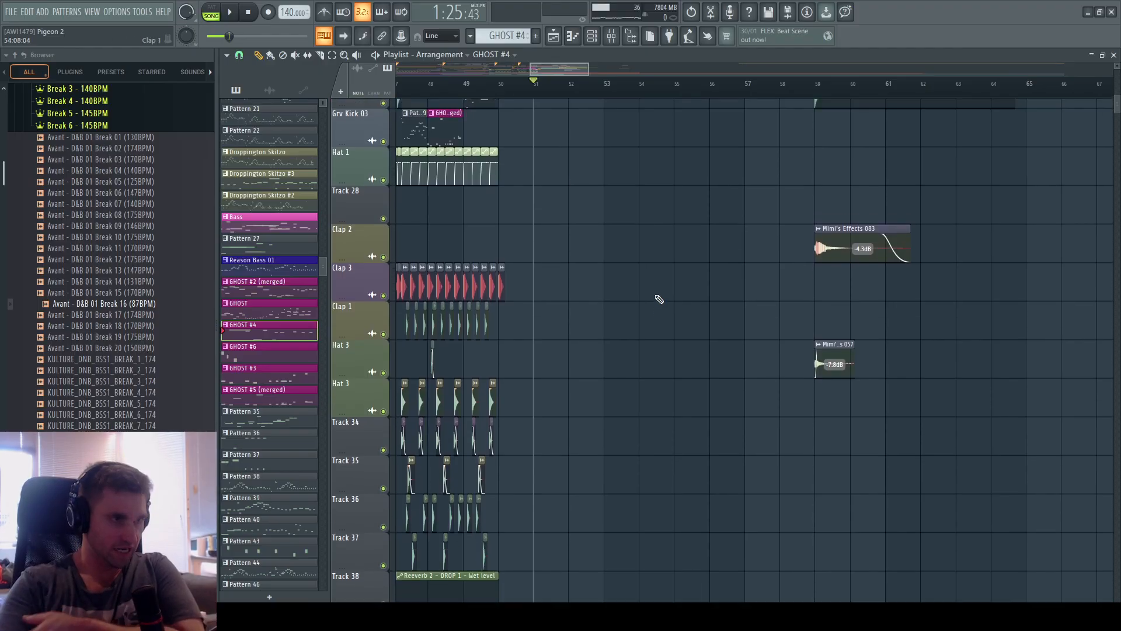
Examine the automation and effects tracks 37 to 49, view the KSHMR Clap - Smacky 03 sample settings, then close them.
{"action": "scroll", "coordinate": [659, 299], "scroll_direction": "down", "scroll_amount": 11}
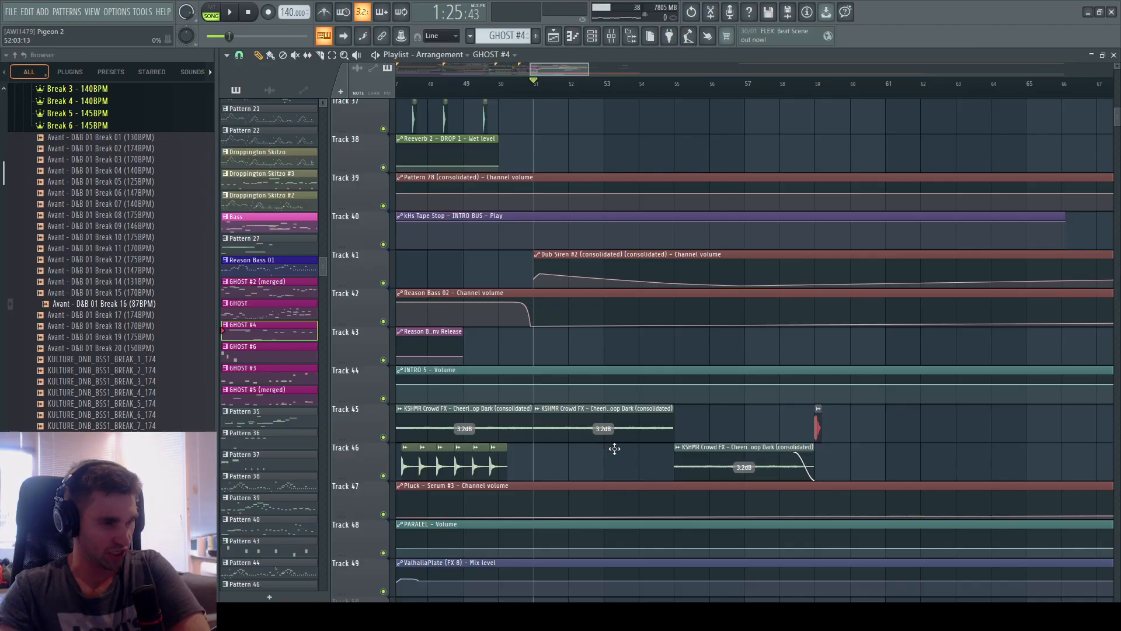
{"action": "double_click", "coordinate": [497, 464]}
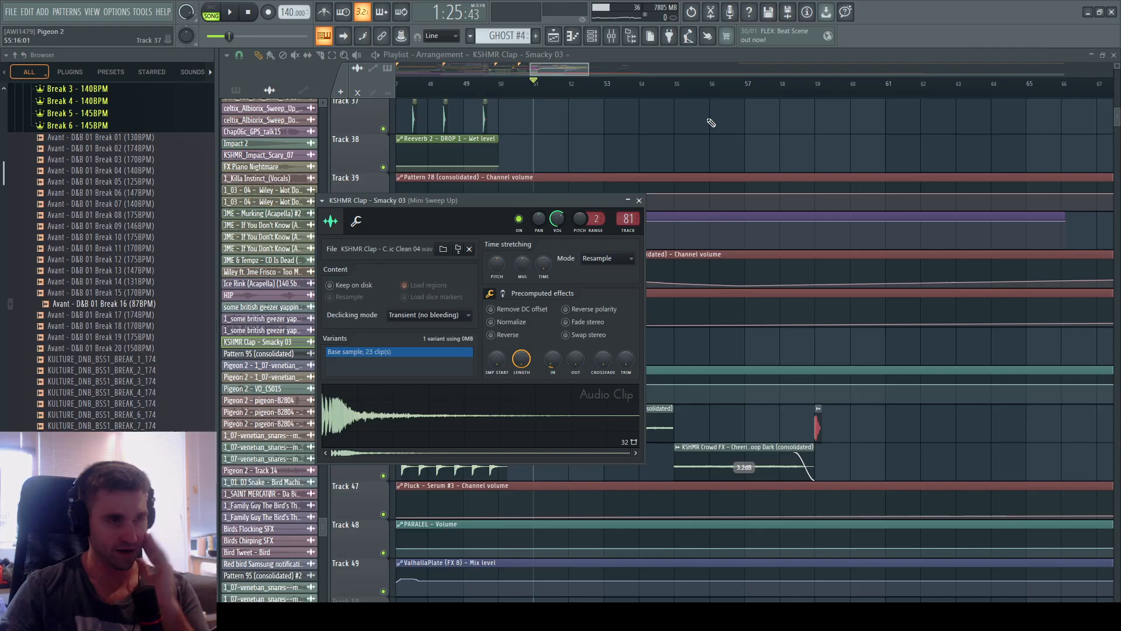
{"action": "left_click", "coordinate": [639, 200]}
{"action": "left_click_drag", "start_coordinate": [707, 173], "coordinate": [783, 207]}
{"action": "scroll", "coordinate": [783, 207], "scroll_direction": "down", "scroll_amount": 4}
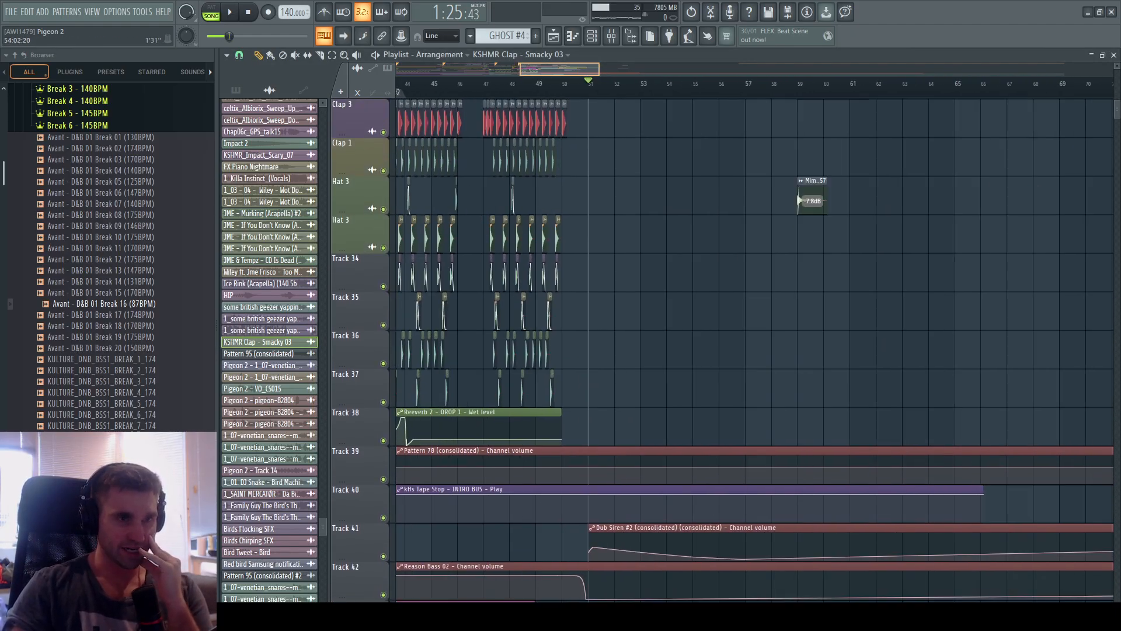
Survey the breakdown's vocal, melodic, pad and effects clips from bar 51 across the upper playlist tracks.
{"action": "left_click_drag", "start_coordinate": [589, 285], "coordinate": [461, 534]}
{"action": "left_click_drag", "start_coordinate": [484, 254], "coordinate": [884, 406]}
{"action": "scroll", "coordinate": [883, 406], "scroll_direction": "right", "scroll_amount": 3}
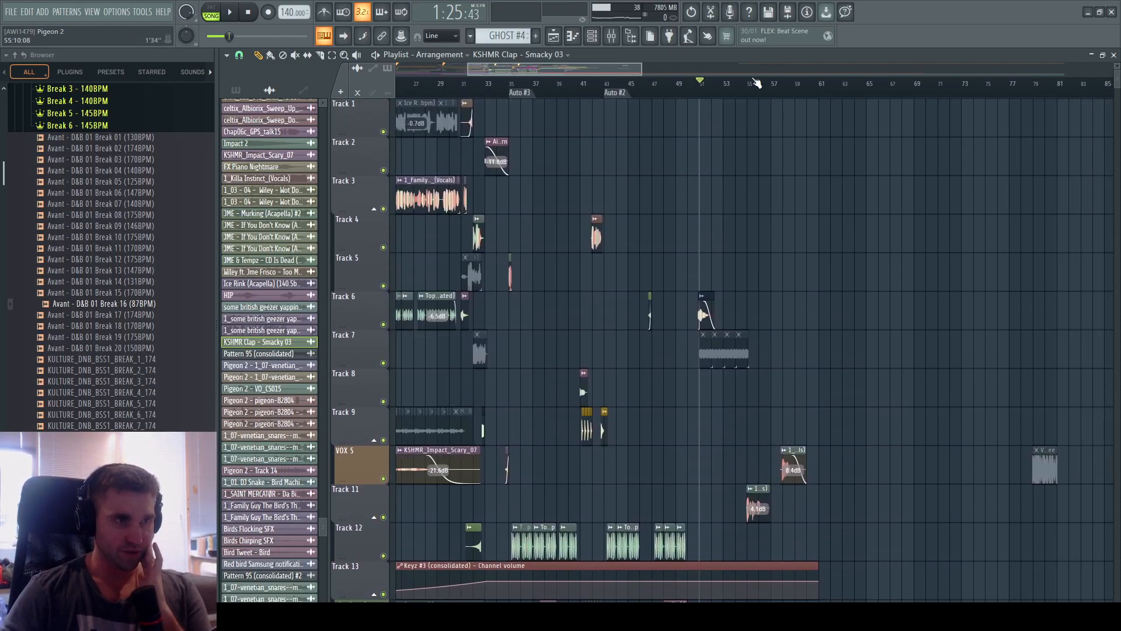
{"action": "scroll", "coordinate": [606, 301], "scroll_direction": "up", "scroll_amount": 4}
{"action": "scroll", "coordinate": [659, 143], "scroll_direction": "down", "scroll_amount": 3}
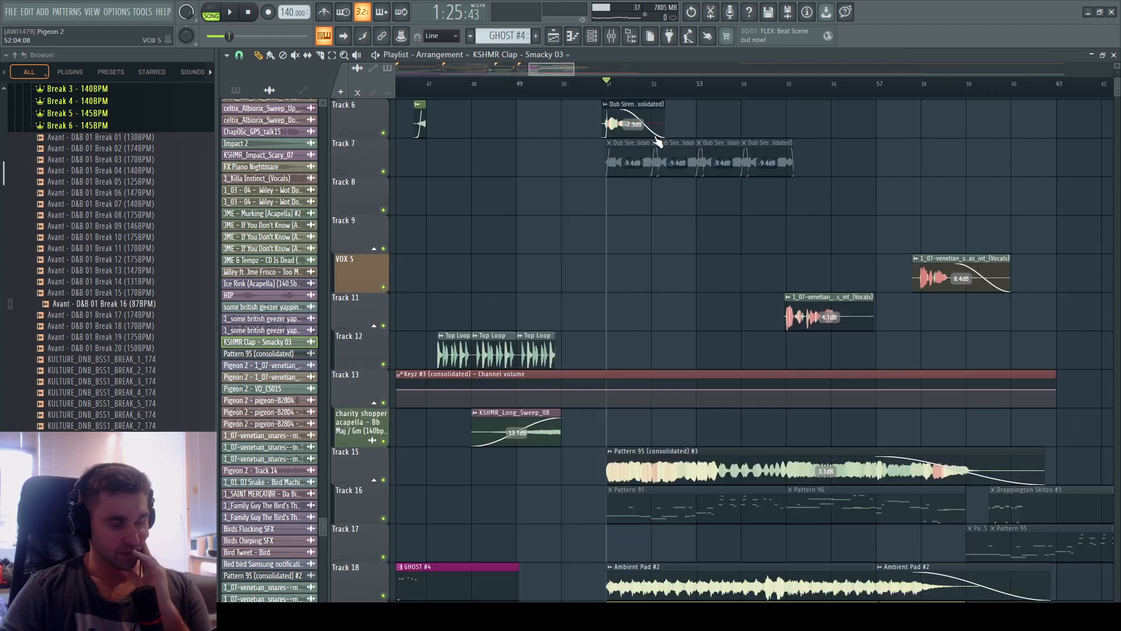
{"action": "scroll", "coordinate": [554, 404], "scroll_direction": "down", "scroll_amount": 2}
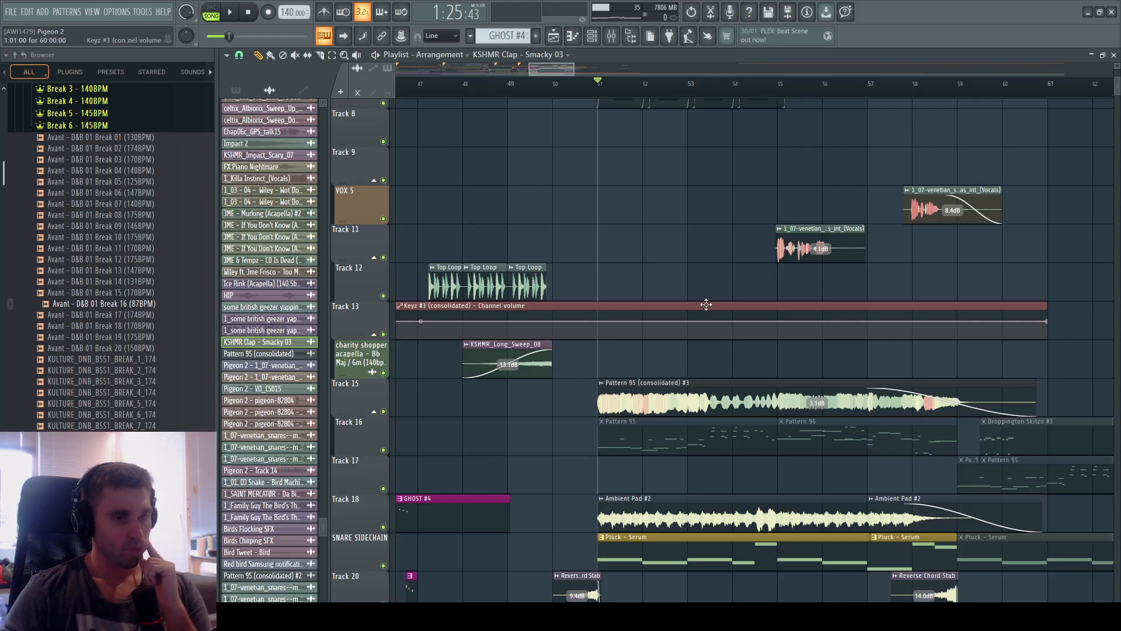
{"action": "scroll", "coordinate": [706, 304], "scroll_direction": "down", "scroll_amount": 6}
{"action": "scroll", "coordinate": [633, 97], "scroll_direction": "up", "scroll_amount": 5}
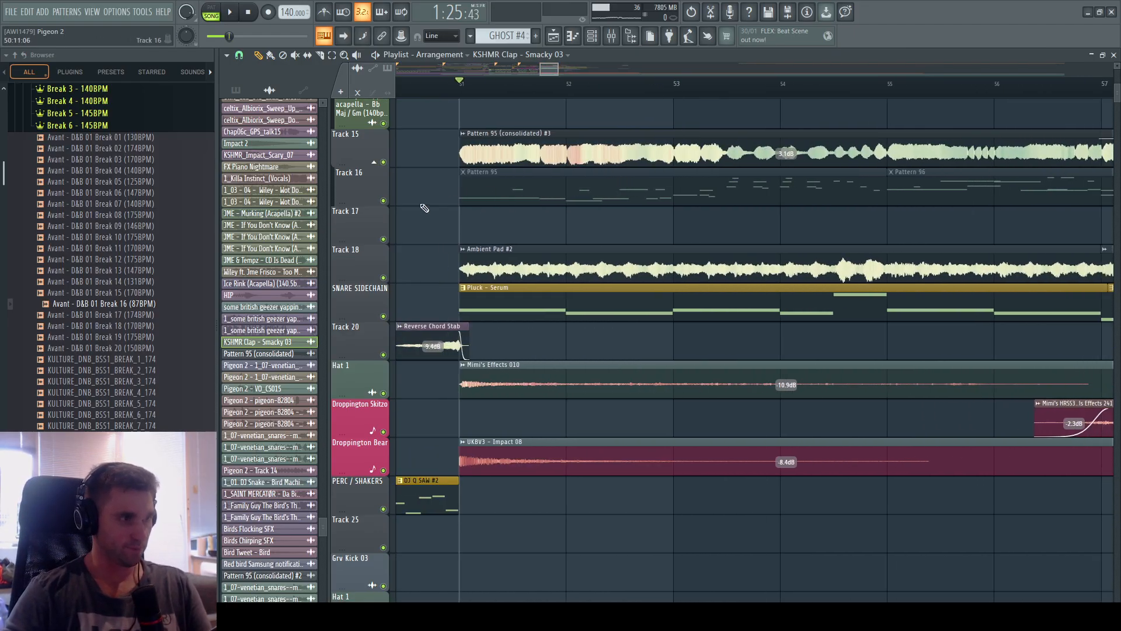
Solo Track 16 to audition Pattern 95, add the SNARE SIDECHAIN track's Pluck - Serum clips, and restart playback from bar 51.
{"action": "right_click", "coordinate": [383, 200]}
{"action": "key", "text": "space"}
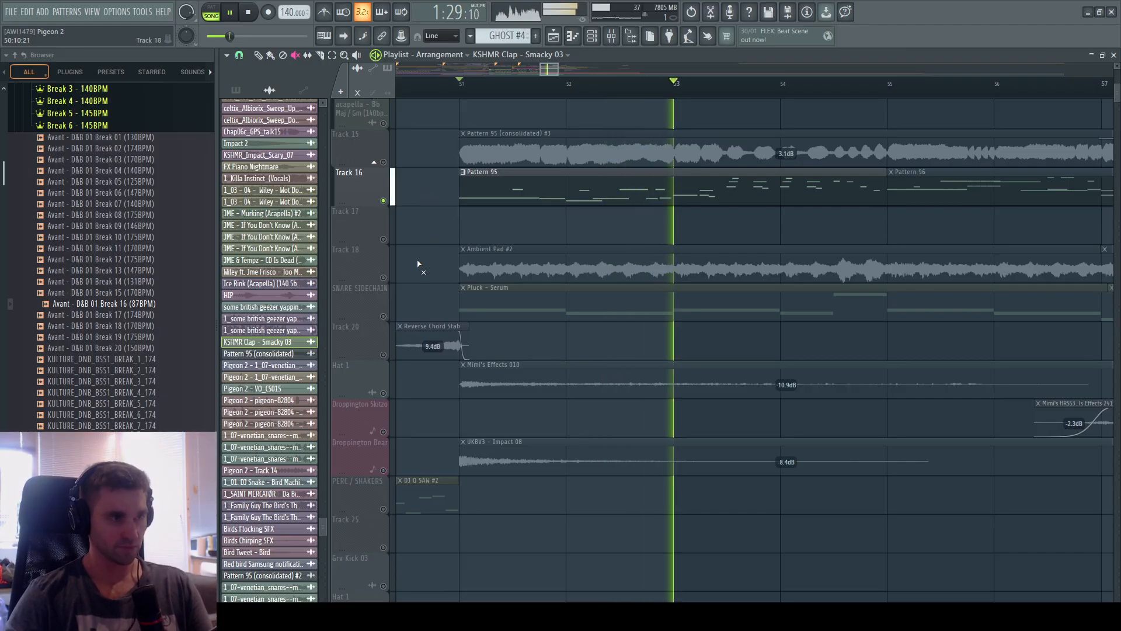
{"action": "left_click", "coordinate": [383, 316]}
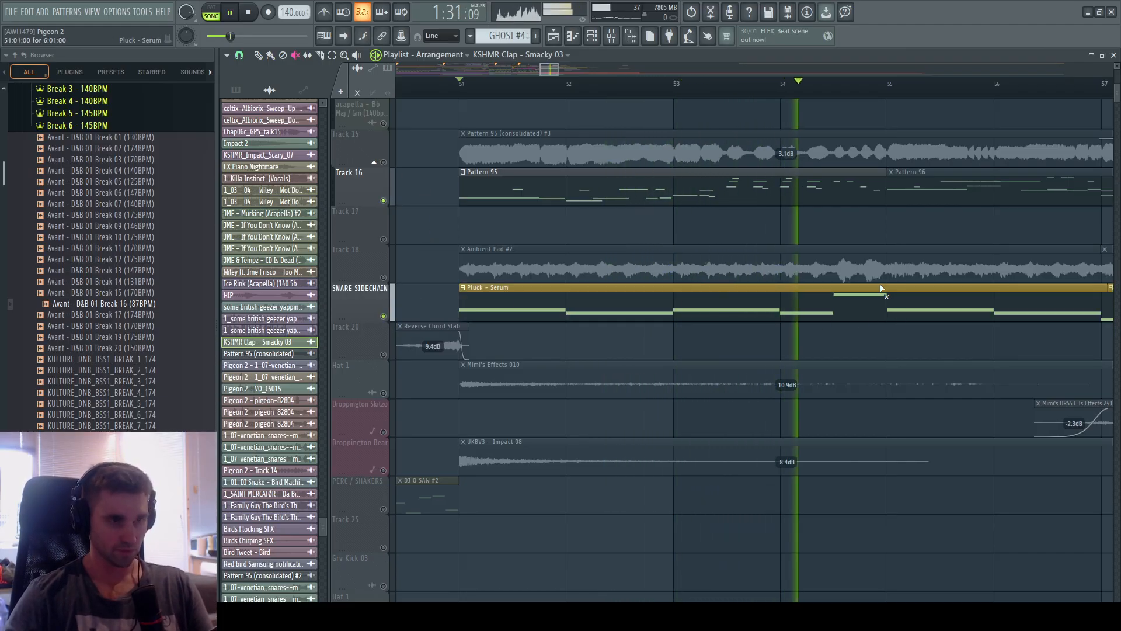
{"action": "scroll", "coordinate": [655, 255], "scroll_direction": "down", "scroll_amount": 1}
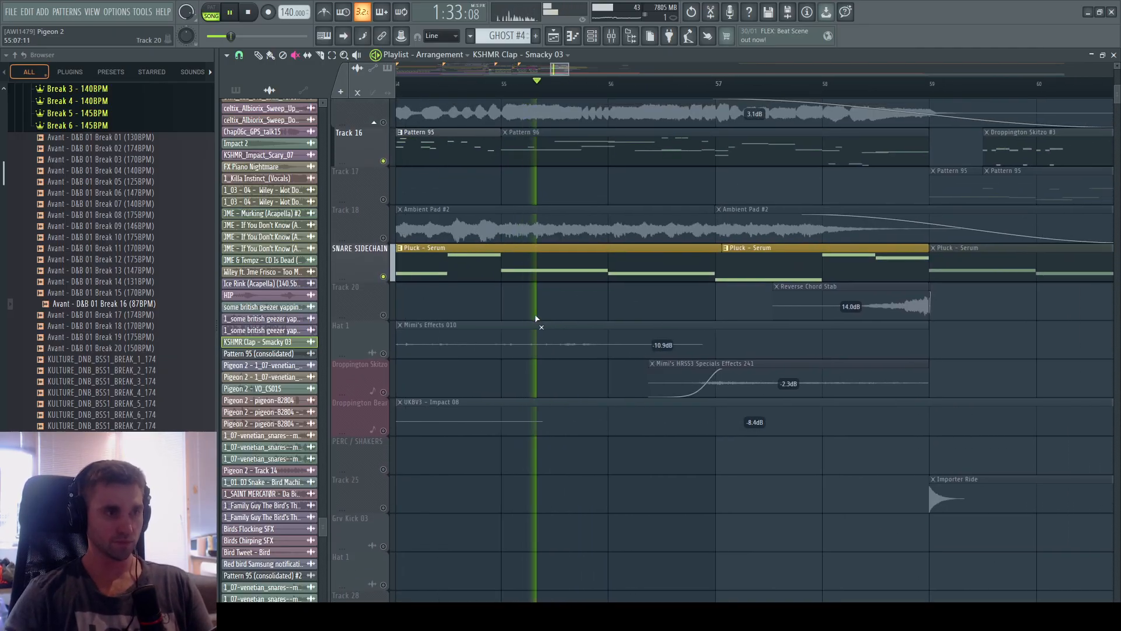
{"action": "key", "text": "space"}
{"action": "scroll", "coordinate": [543, 93], "scroll_direction": "down", "scroll_amount": 3}
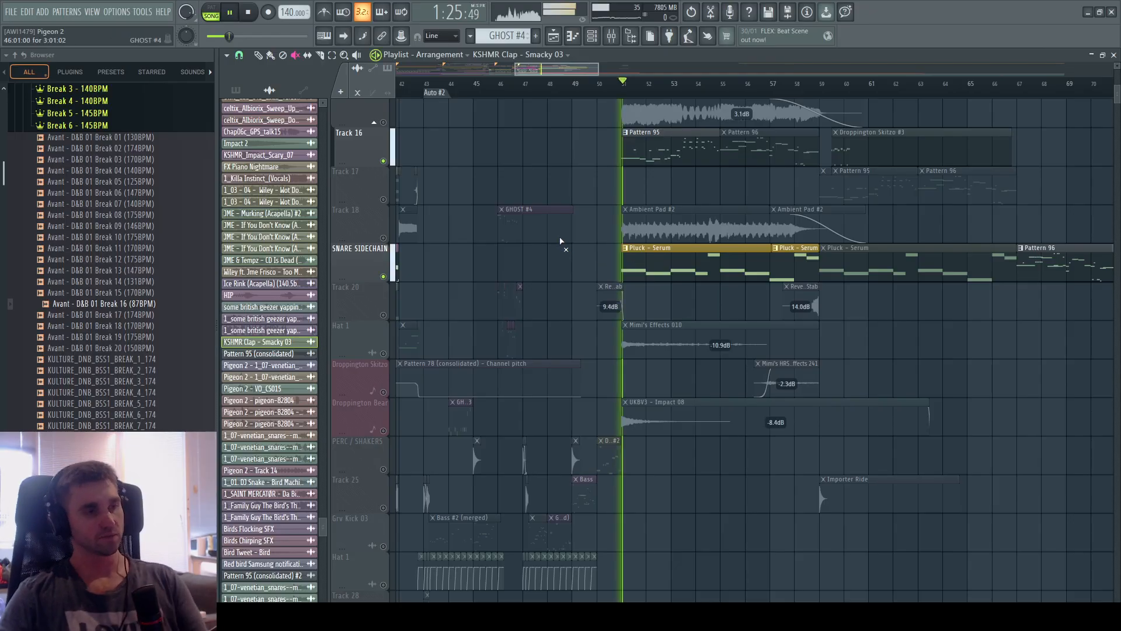
Audition Tracks 18 and 15 with the Track 16 patterns muted, unmute all the Pluck - Serum clips, and stop playback.
{"action": "left_click", "coordinate": [383, 238]}
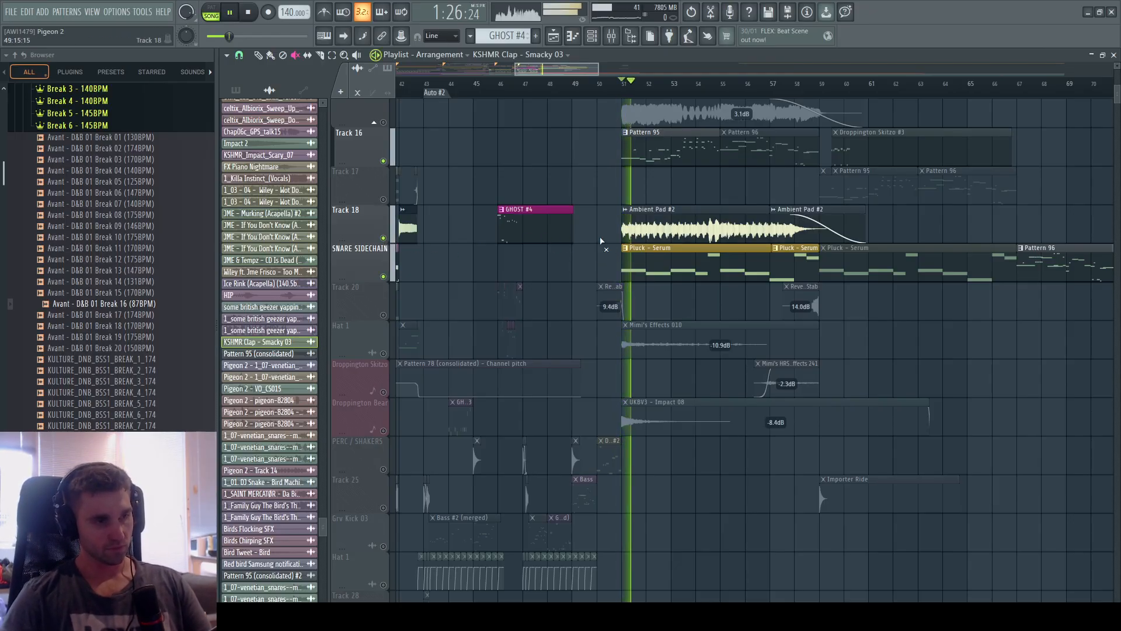
{"action": "scroll", "coordinate": [613, 216], "scroll_direction": "up", "scroll_amount": 2}
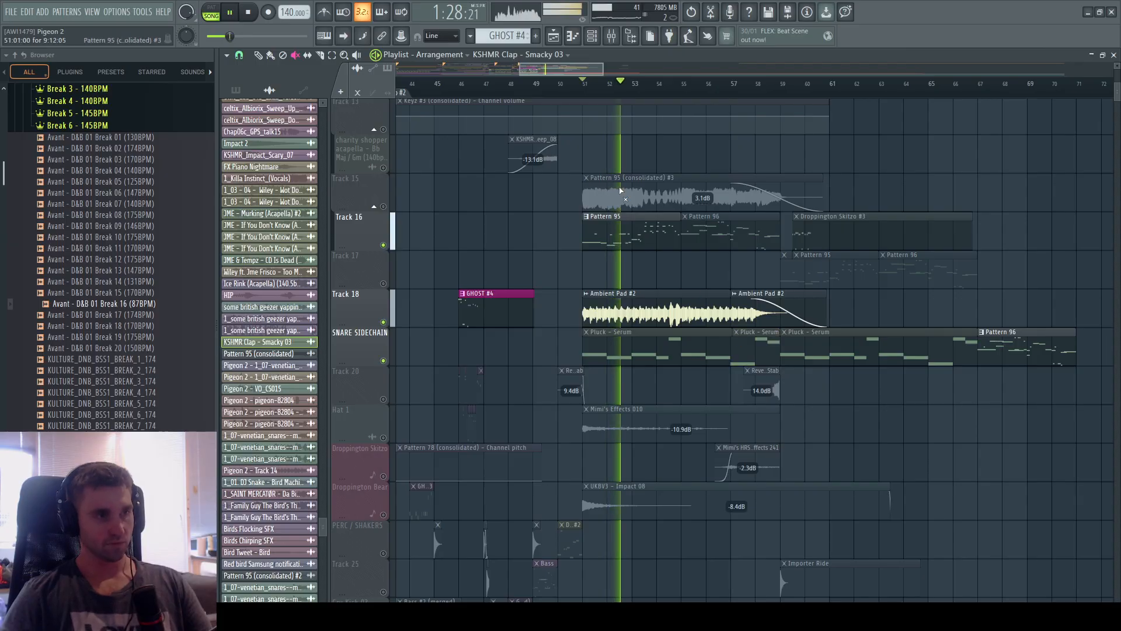
{"action": "left_click", "coordinate": [636, 192]}
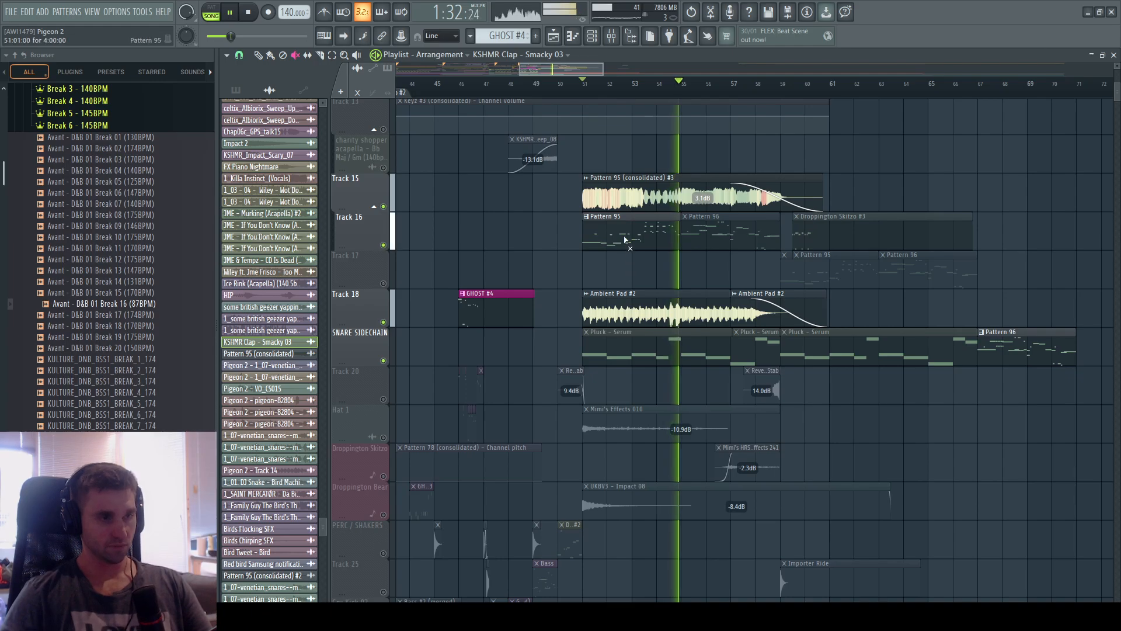
{"action": "scroll", "coordinate": [603, 305], "scroll_direction": "up", "scroll_amount": 1}
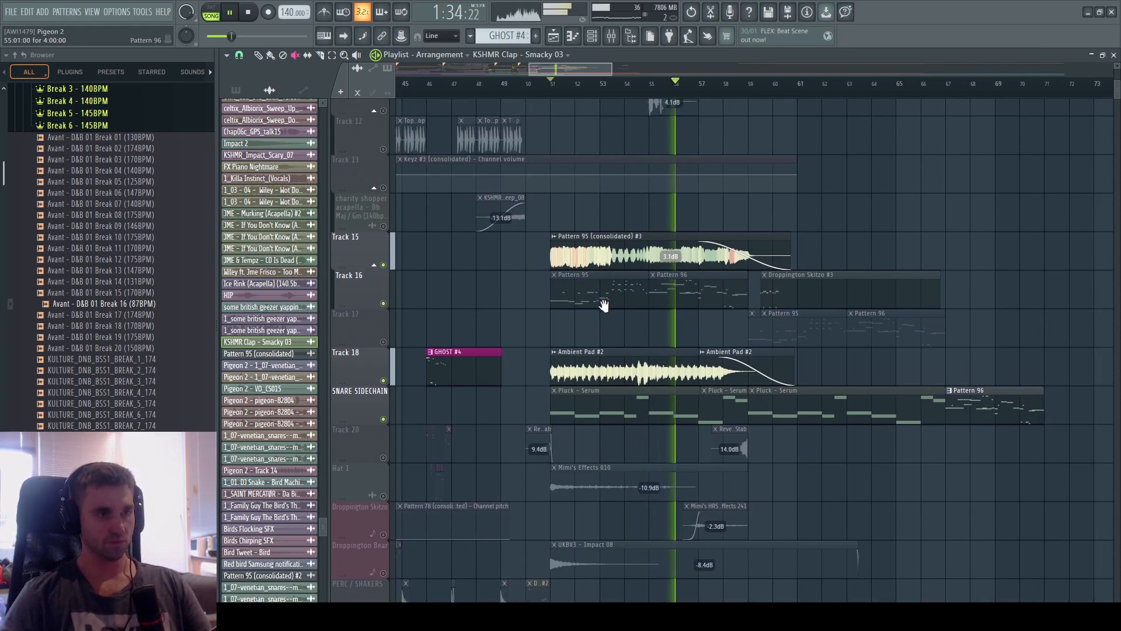
{"action": "scroll", "coordinate": [604, 305], "scroll_direction": "down", "scroll_amount": 2}
{"action": "scroll", "coordinate": [642, 374], "scroll_direction": "up", "scroll_amount": 2}
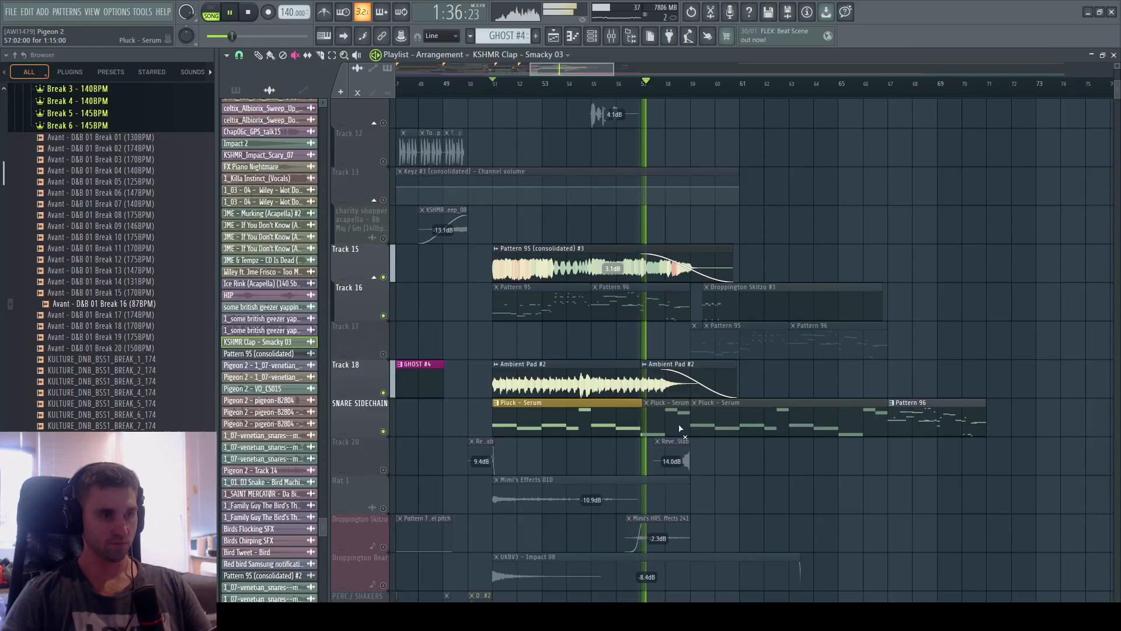
{"action": "left_click_drag", "start_coordinate": [679, 428], "coordinate": [771, 409]}
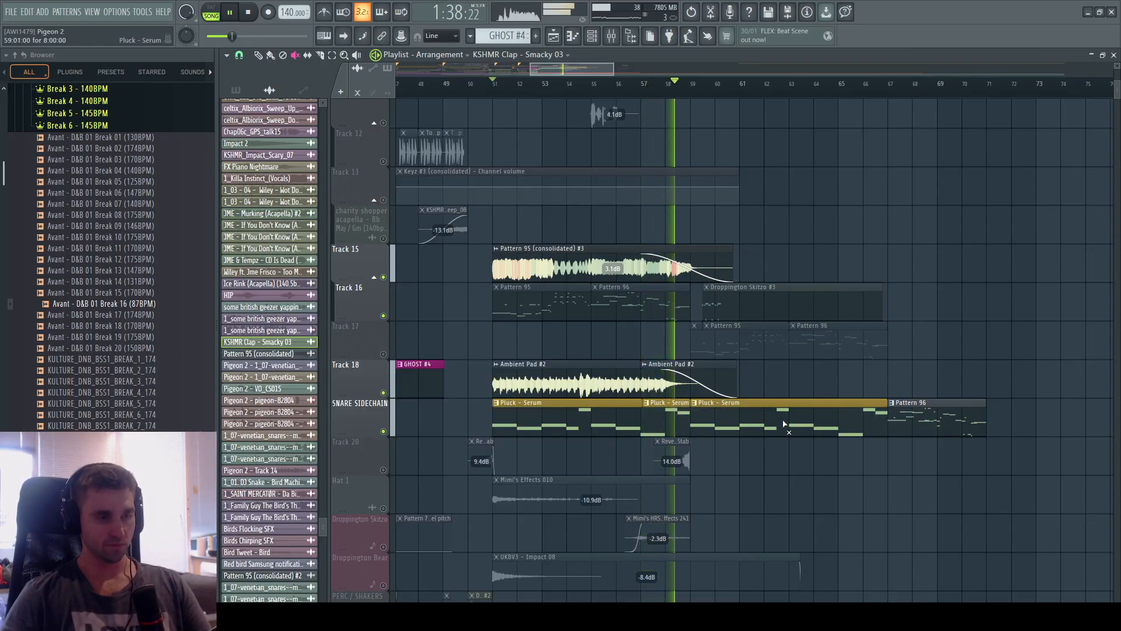
{"action": "key", "text": "space"}
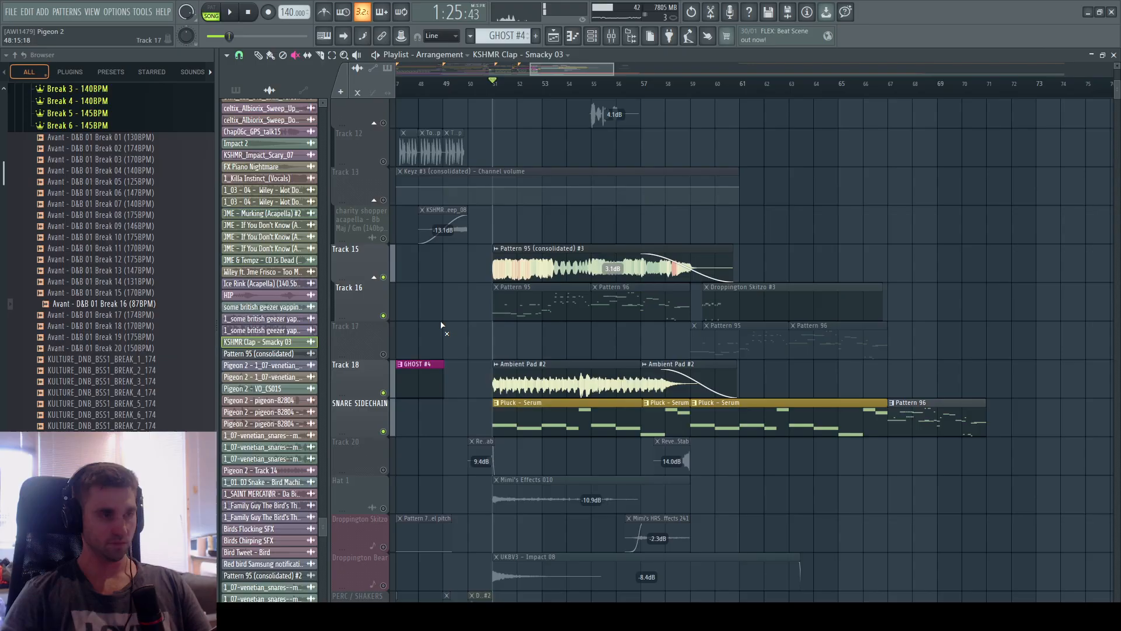
Undo the recent clip and track mute changes in the playlist.
{"action": "key", "text": "ctrl+alt+z"}
{"action": "key", "text": "ctrl+alt+z"}
{"action": "key", "text": "ctrl+alt+z"}
{"action": "key", "text": "ctrl+alt+z"}
{"action": "key", "text": "ctrl+alt+z"}
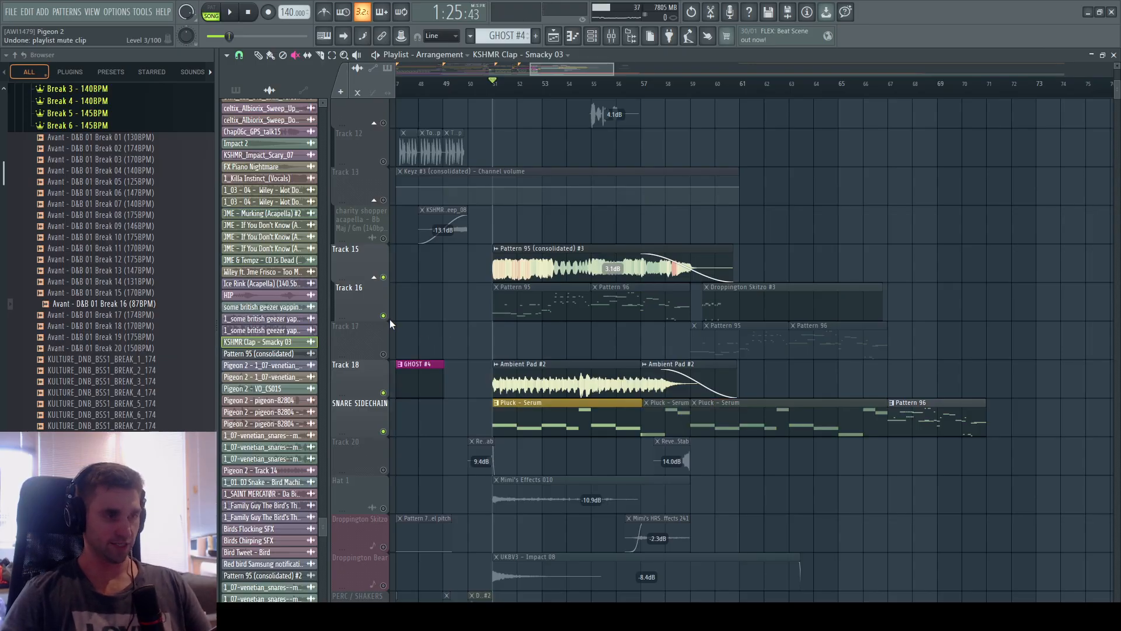
{"action": "key", "text": "ctrl+alt+z"}
{"action": "key", "text": "ctrl+alt+z"}
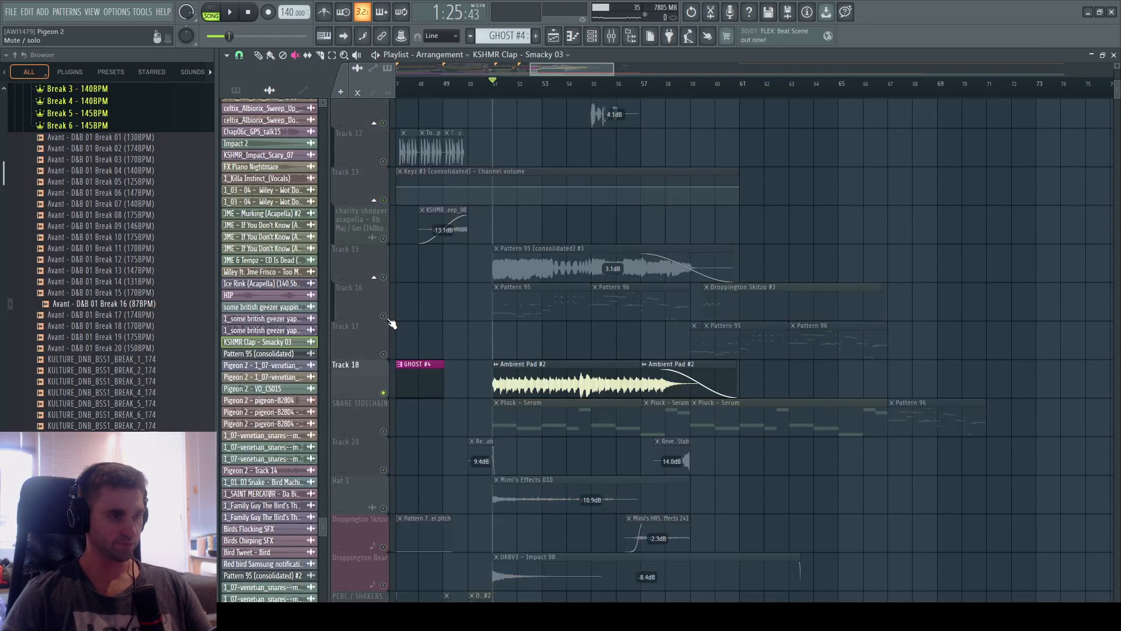
Play the breakdown from bar 51 and restore Track 18 together with all the other tracks.
{"action": "key", "text": "space"}
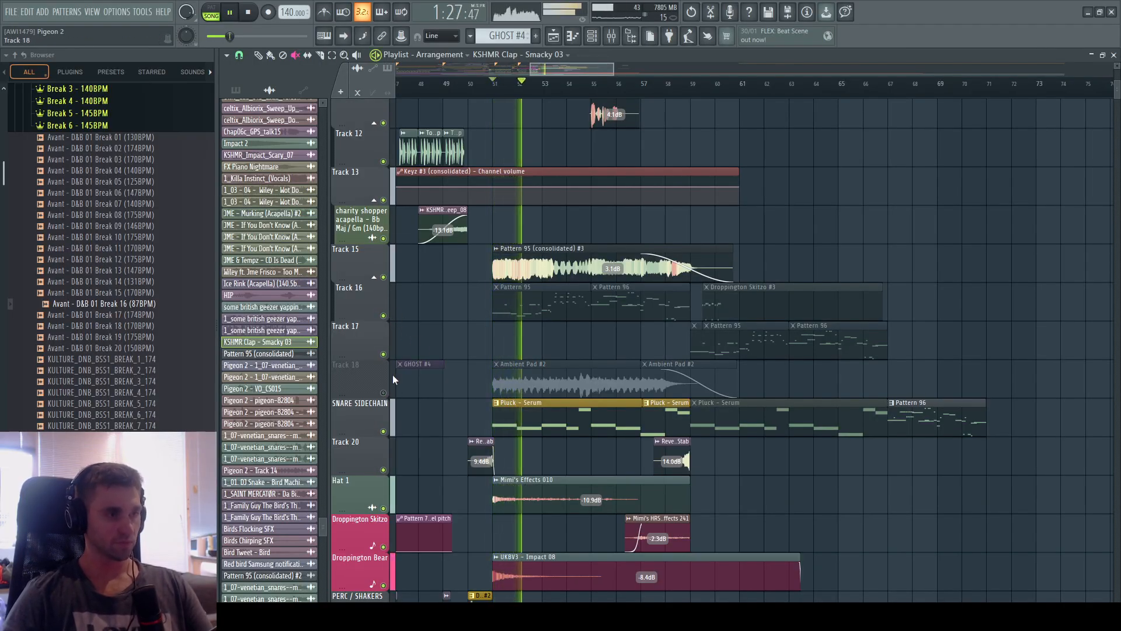
{"action": "right_click", "coordinate": [385, 388]}
{"action": "right_click", "coordinate": [384, 392]}
{"action": "right_click", "coordinate": [384, 392]}
Follow the playback through the Dub Siren clip and the vocal clips on Track 11 and VOX 5.
{"action": "left_click_drag", "start_coordinate": [467, 378], "coordinate": [499, 566]}
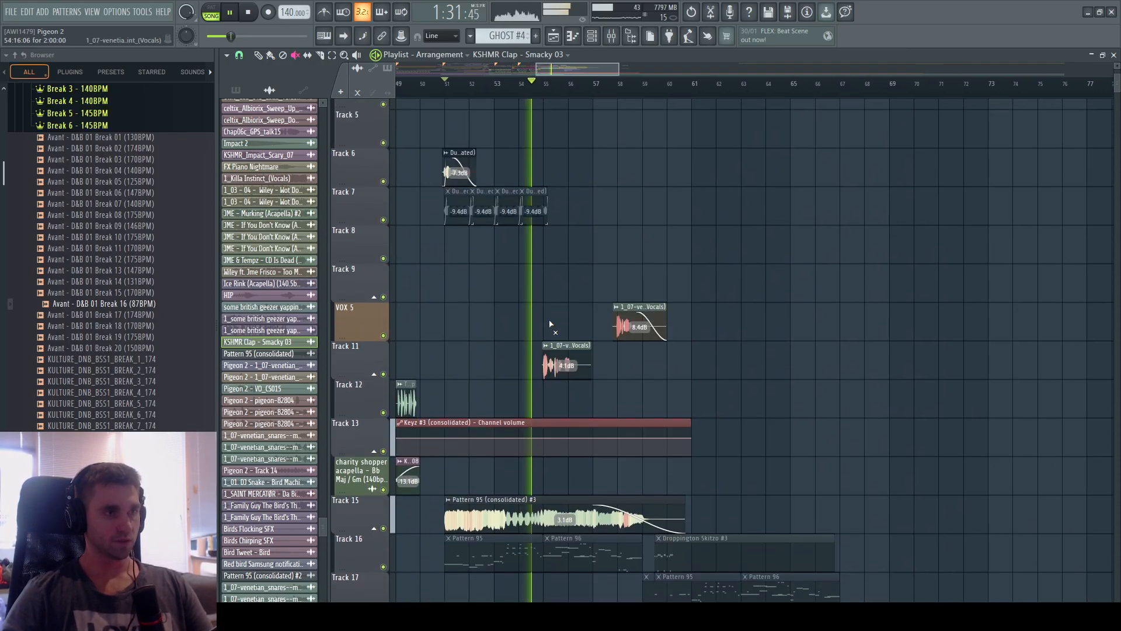
{"action": "mouse_move", "coordinate": [558, 70]}
{"action": "left_mouse_down"}
{"action": "mouse_move", "coordinate": [558, 140]}
{"action": "mouse_move", "coordinate": [558, 76]}
{"action": "left_mouse_up"}
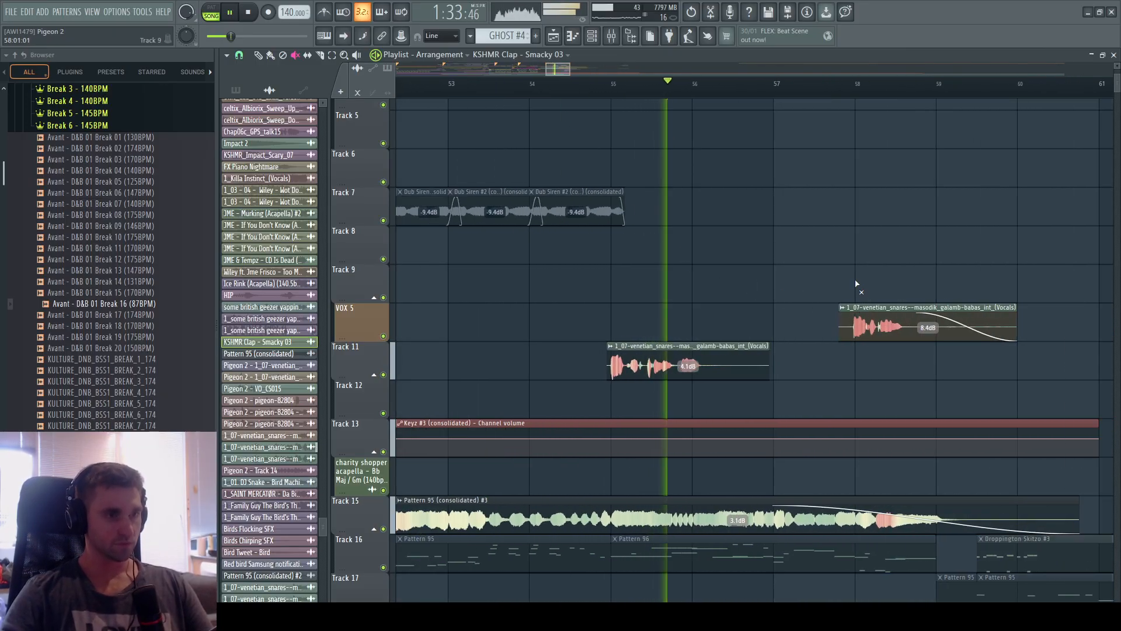
{"action": "left_click_drag", "start_coordinate": [835, 289], "coordinate": [744, 262]}
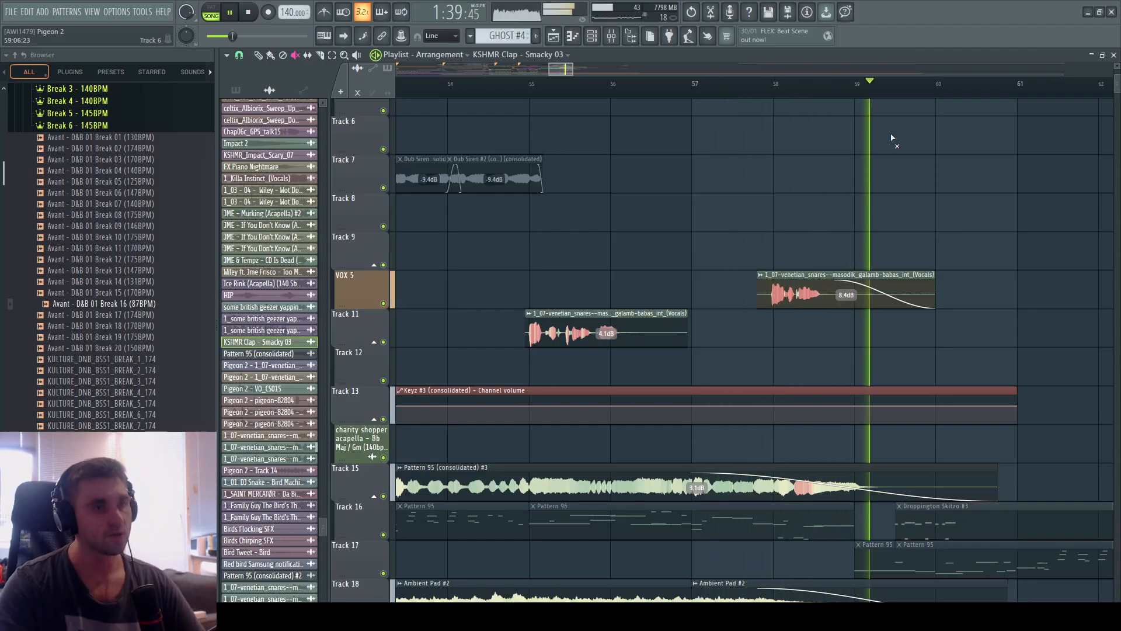
Look over the full arrangement from the intro to the end of the breakdown while playback continues.
{"action": "scroll", "coordinate": [869, 234], "scroll_direction": "down", "scroll_amount": 5}
{"action": "left_click_drag", "start_coordinate": [828, 318], "coordinate": [724, 52]}
{"action": "left_click_drag", "start_coordinate": [845, 298], "coordinate": [1103, 105]}
{"action": "left_click_drag", "start_coordinate": [734, 105], "coordinate": [635, 133]}
{"action": "scroll", "coordinate": [637, 135], "scroll_direction": "down", "scroll_amount": 7}
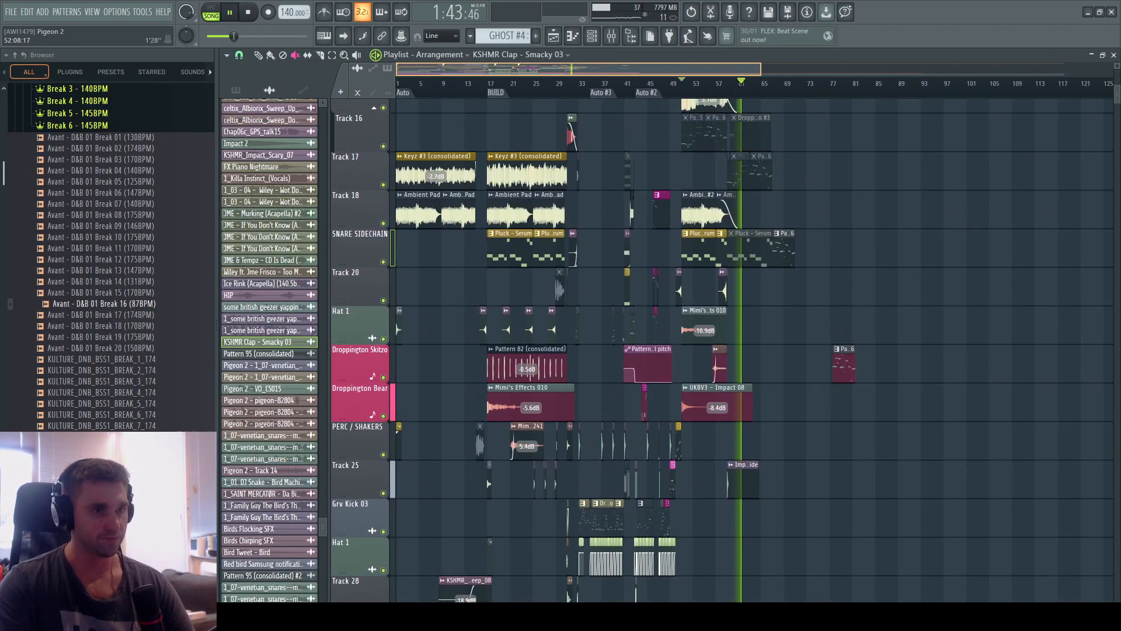
{"action": "left_click_drag", "start_coordinate": [405, 123], "coordinate": [428, 39]}
{"action": "left_click_drag", "start_coordinate": [616, 211], "coordinate": [601, 381]}
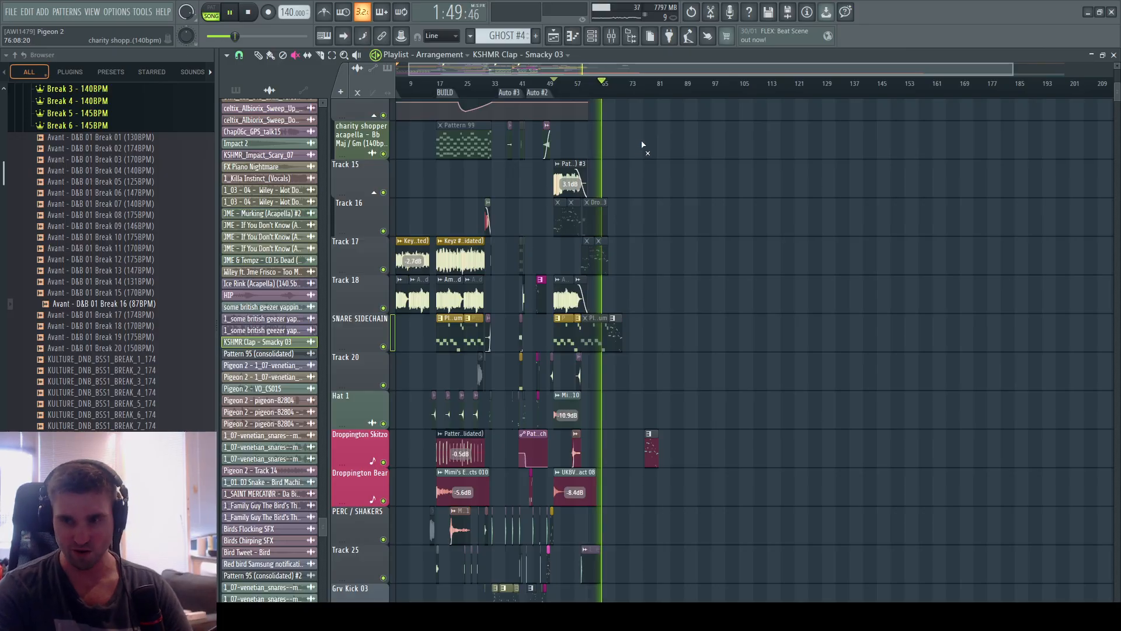
Follow the playback to the Pattern 96 clip on the Droppington Skitzo track, then view the whole arrangement again.
{"action": "scroll", "coordinate": [599, 117], "scroll_direction": "up", "scroll_amount": 5}
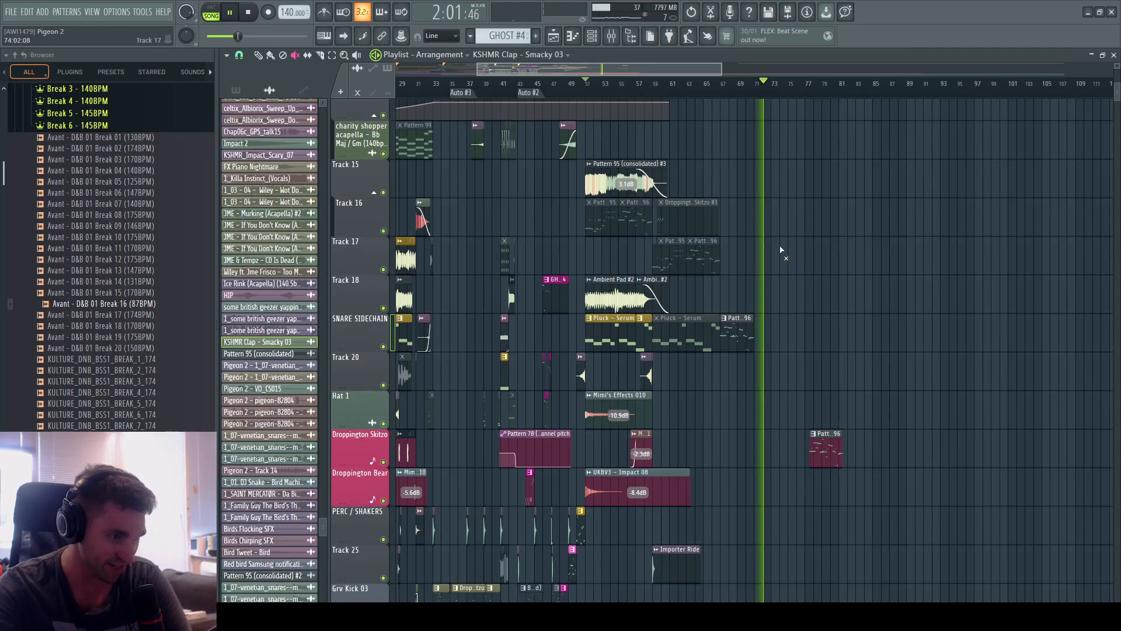
{"action": "left_click_drag", "start_coordinate": [780, 250], "coordinate": [691, 95]}
{"action": "scroll", "coordinate": [734, 89], "scroll_direction": "up", "scroll_amount": 4}
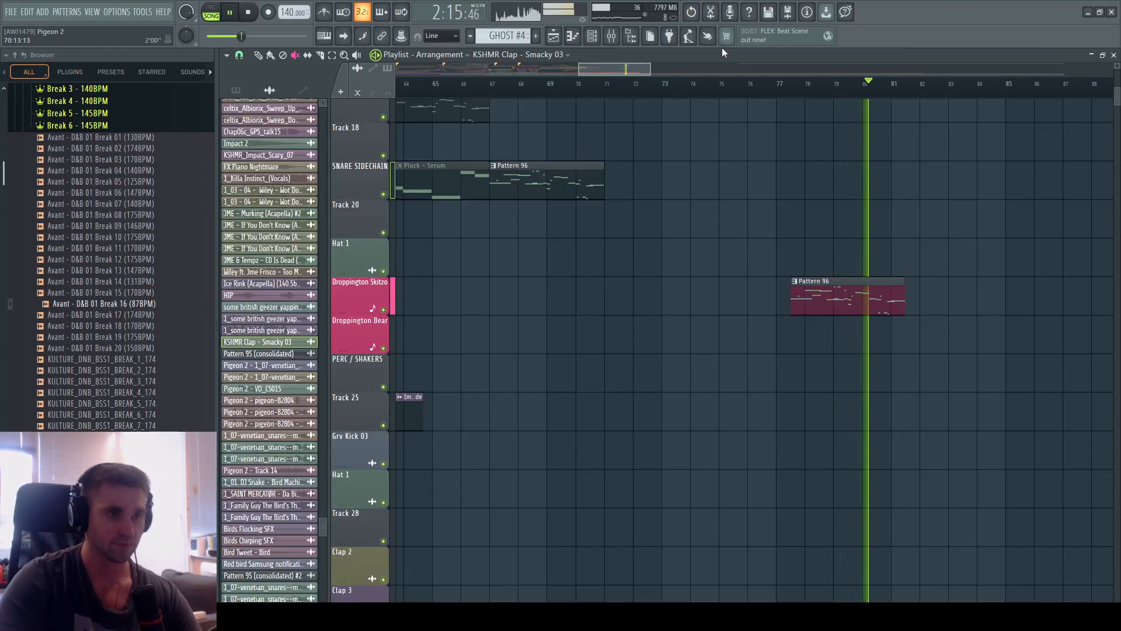
{"action": "scroll", "coordinate": [792, 101], "scroll_direction": "down", "scroll_amount": 5}
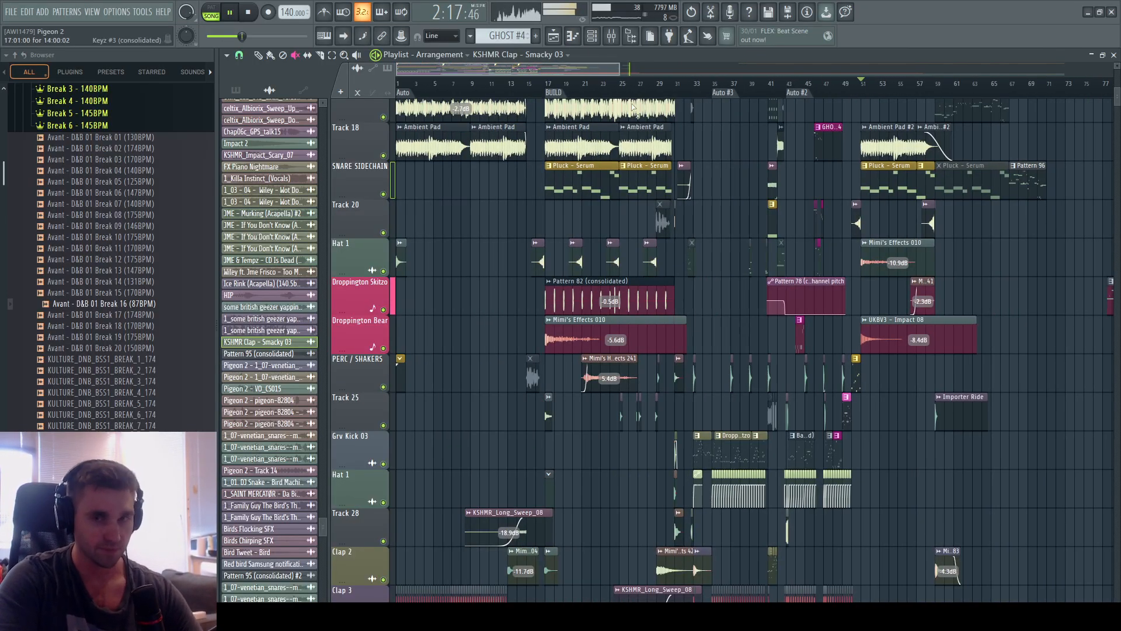